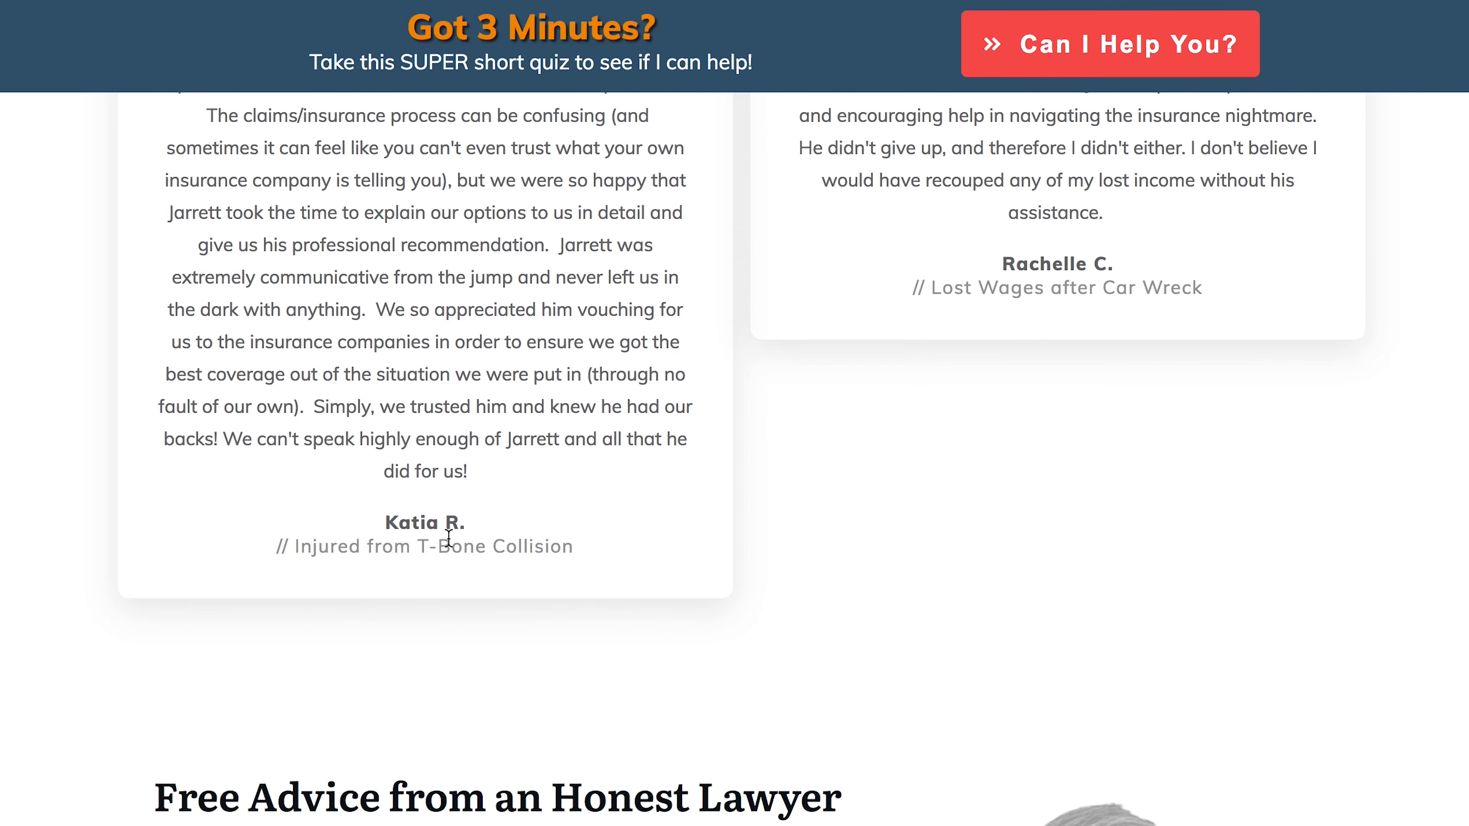
# - Go to the Pages list in the WordPress admin dashboard
pyautogui.scroll(-20, 449, 537)
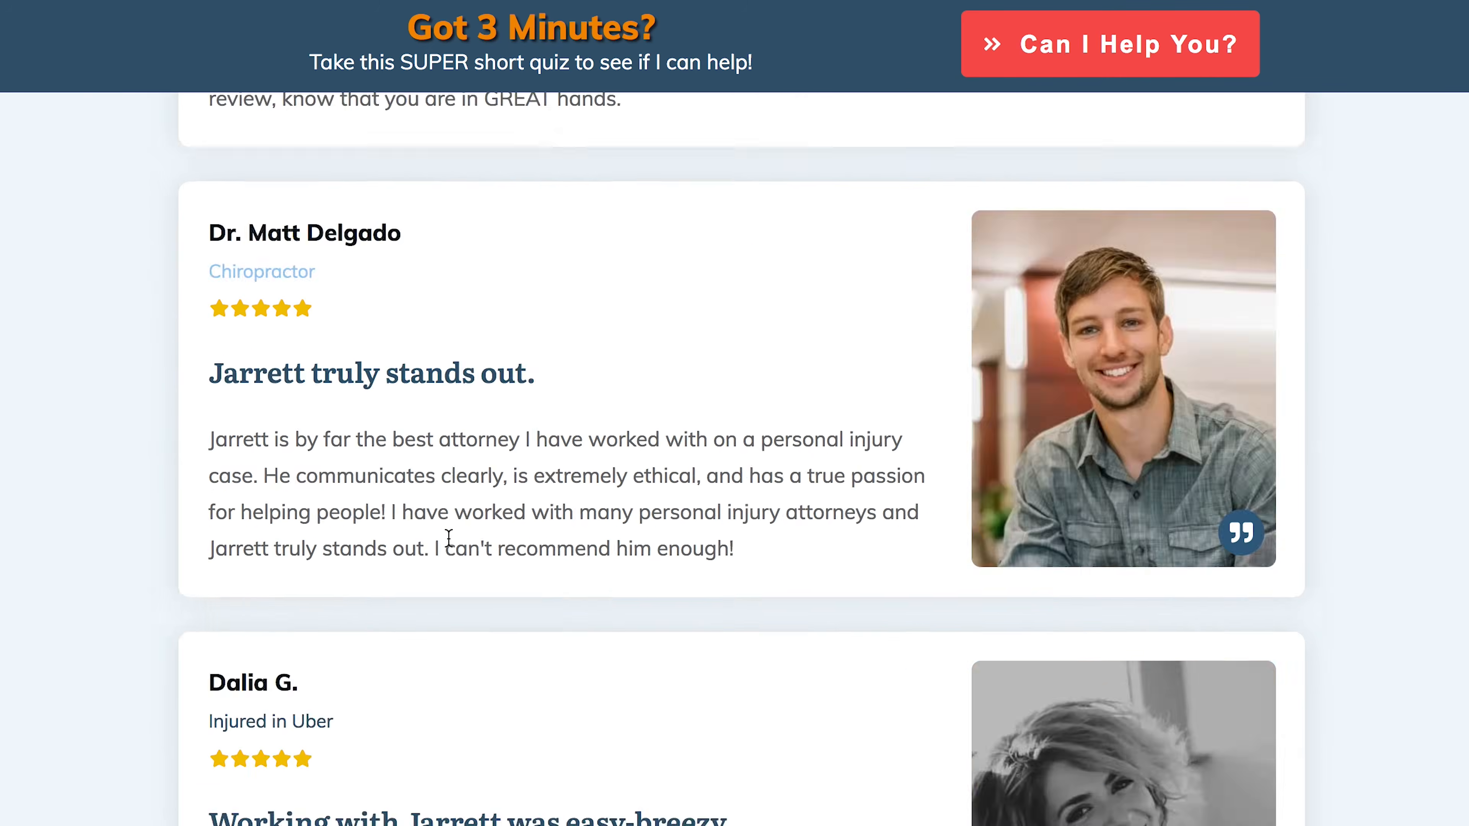
pyautogui.scroll(20, 448, 537)
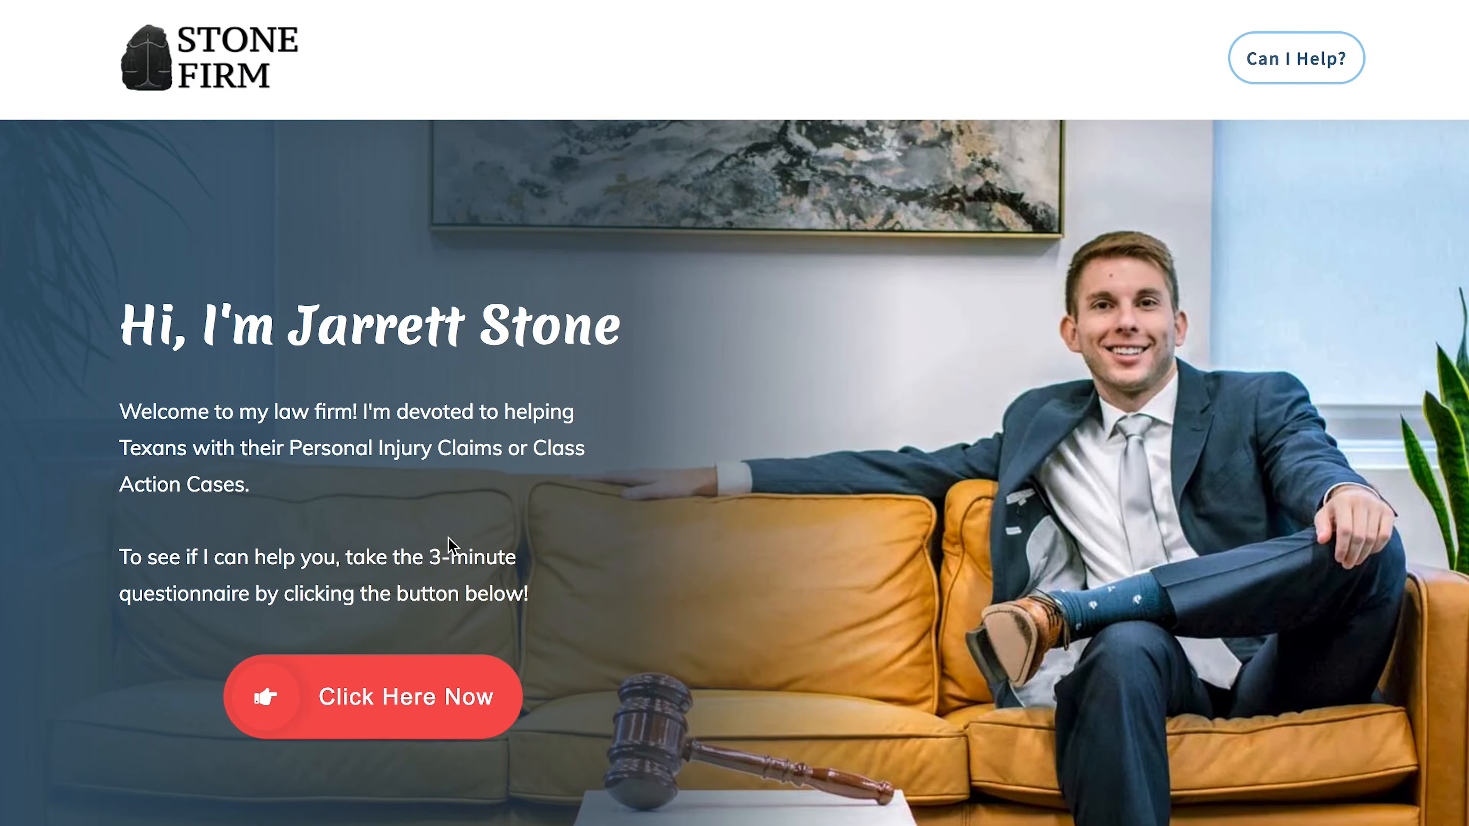
pyautogui.scroll(-2, 717, 409)
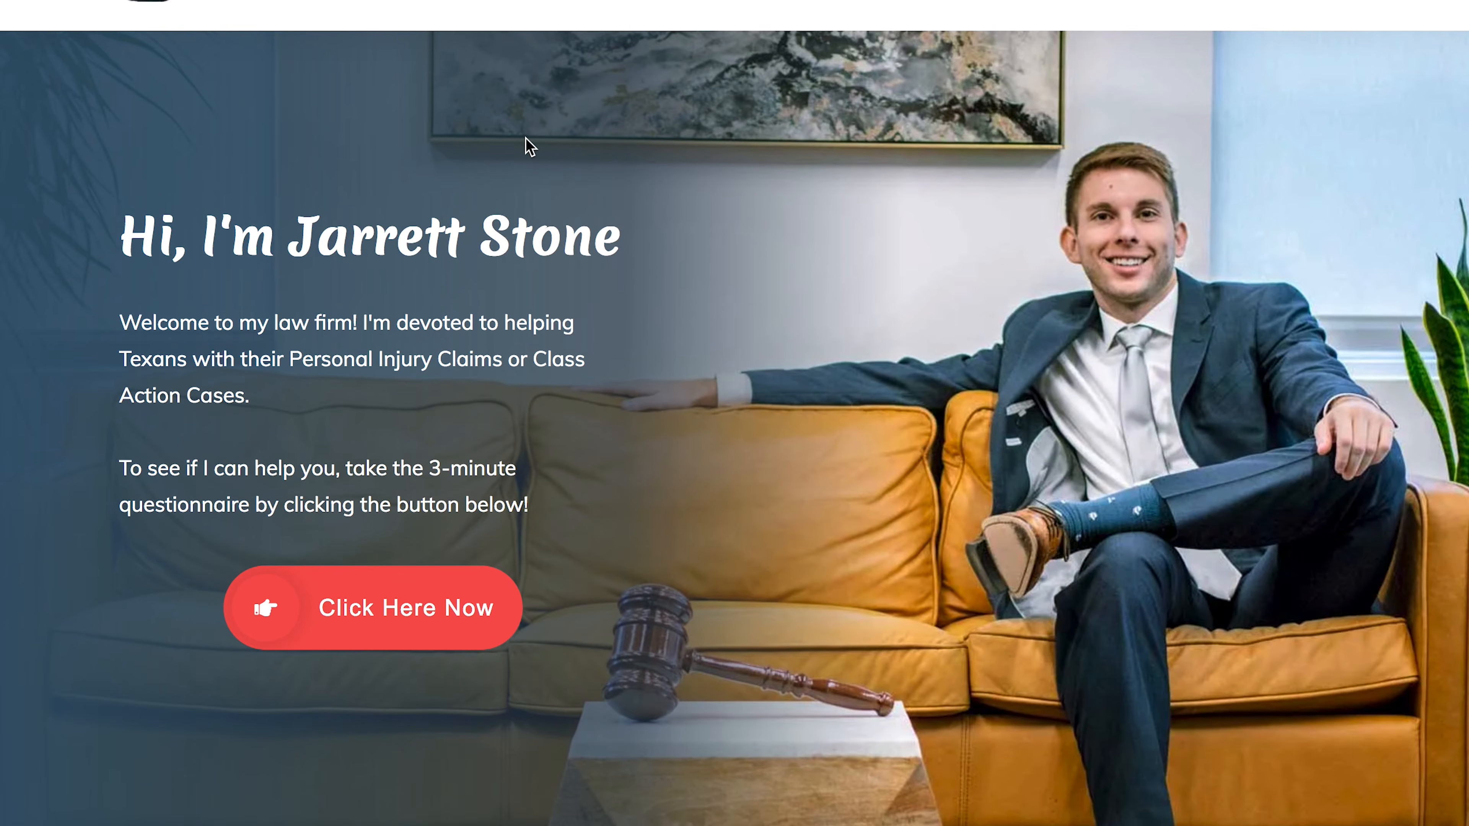
pyautogui.scroll(2, 517, 137)
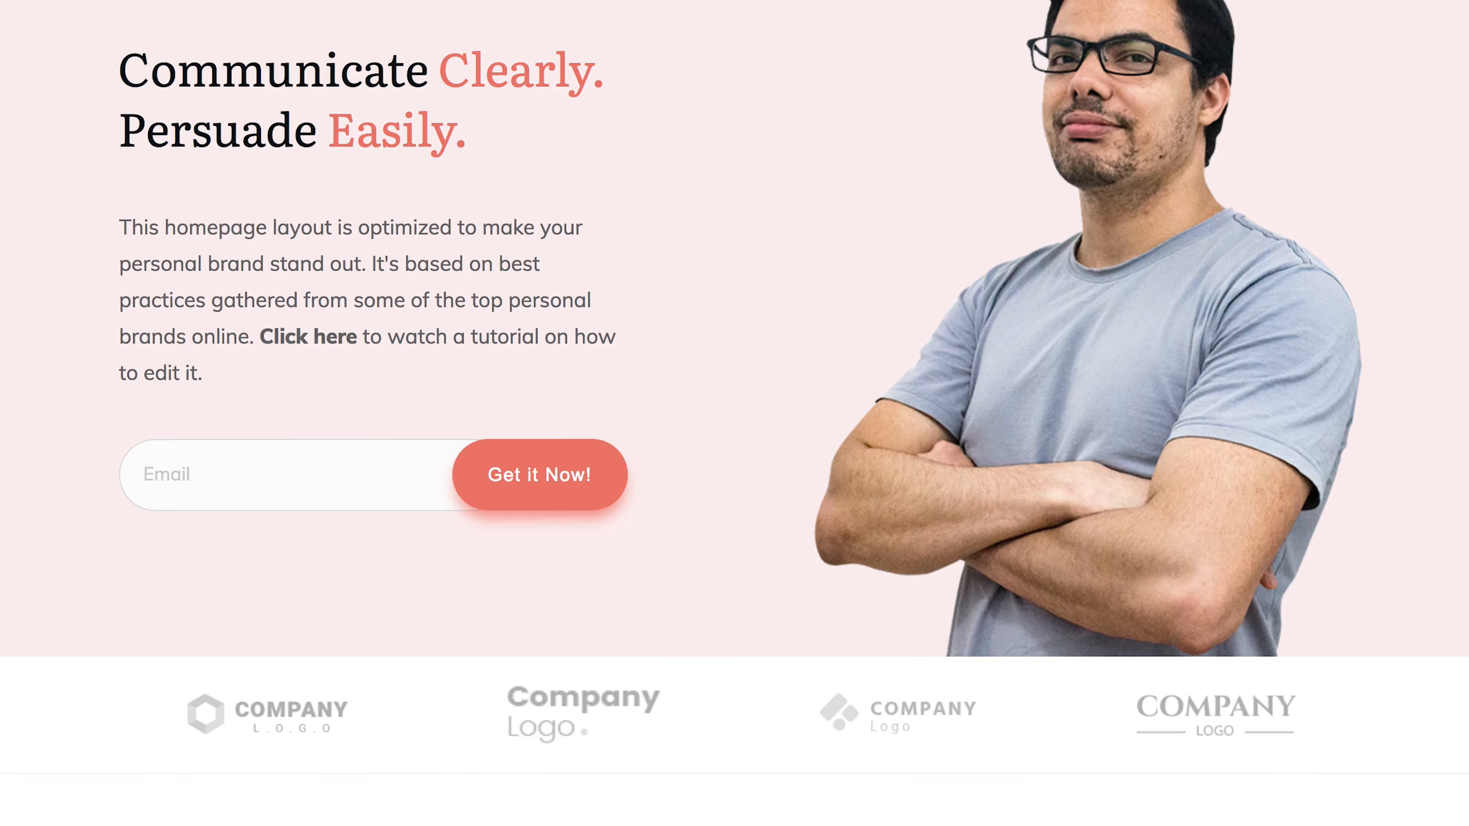
pyautogui.scroll(5, 763, 312)
pyautogui.scroll(-3, 720, 400)
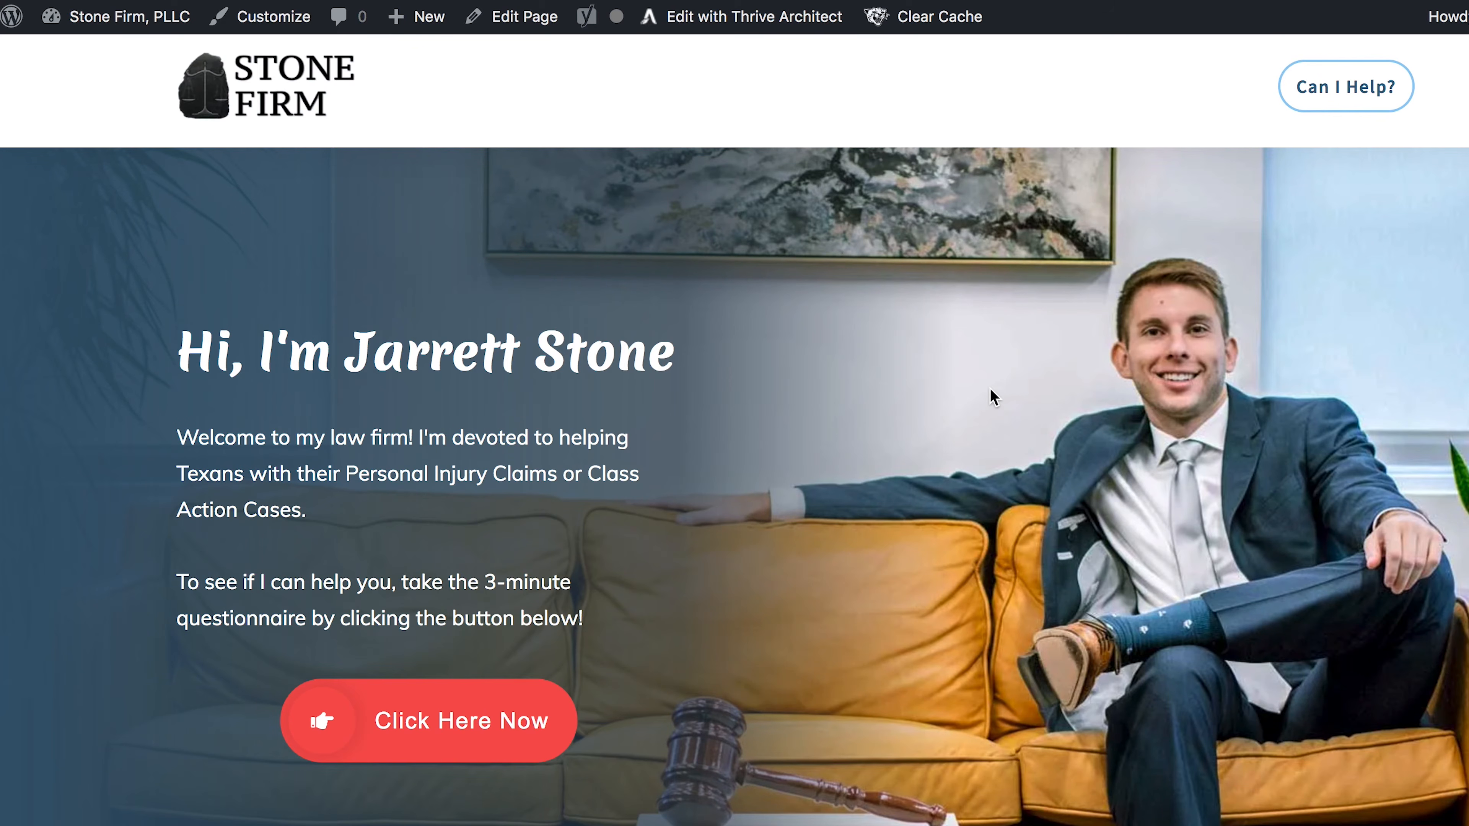
pyautogui.scroll(-10, 701, 519)
pyautogui.scroll(-2, 705, 515)
pyautogui.scroll(15, 813, 420)
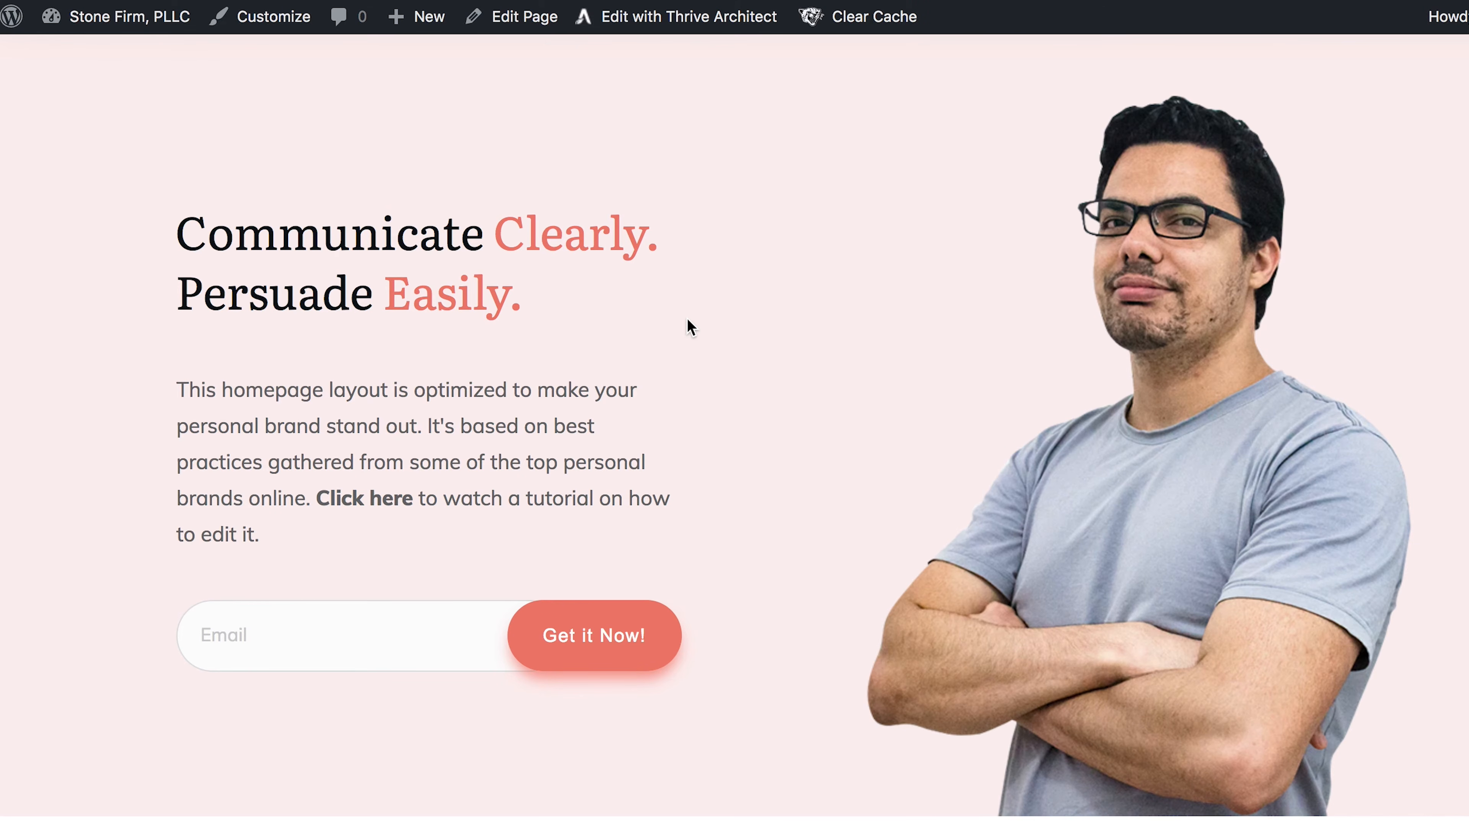
pyautogui.scroll(-3, 691, 327)
pyautogui.scroll(4, 691, 327)
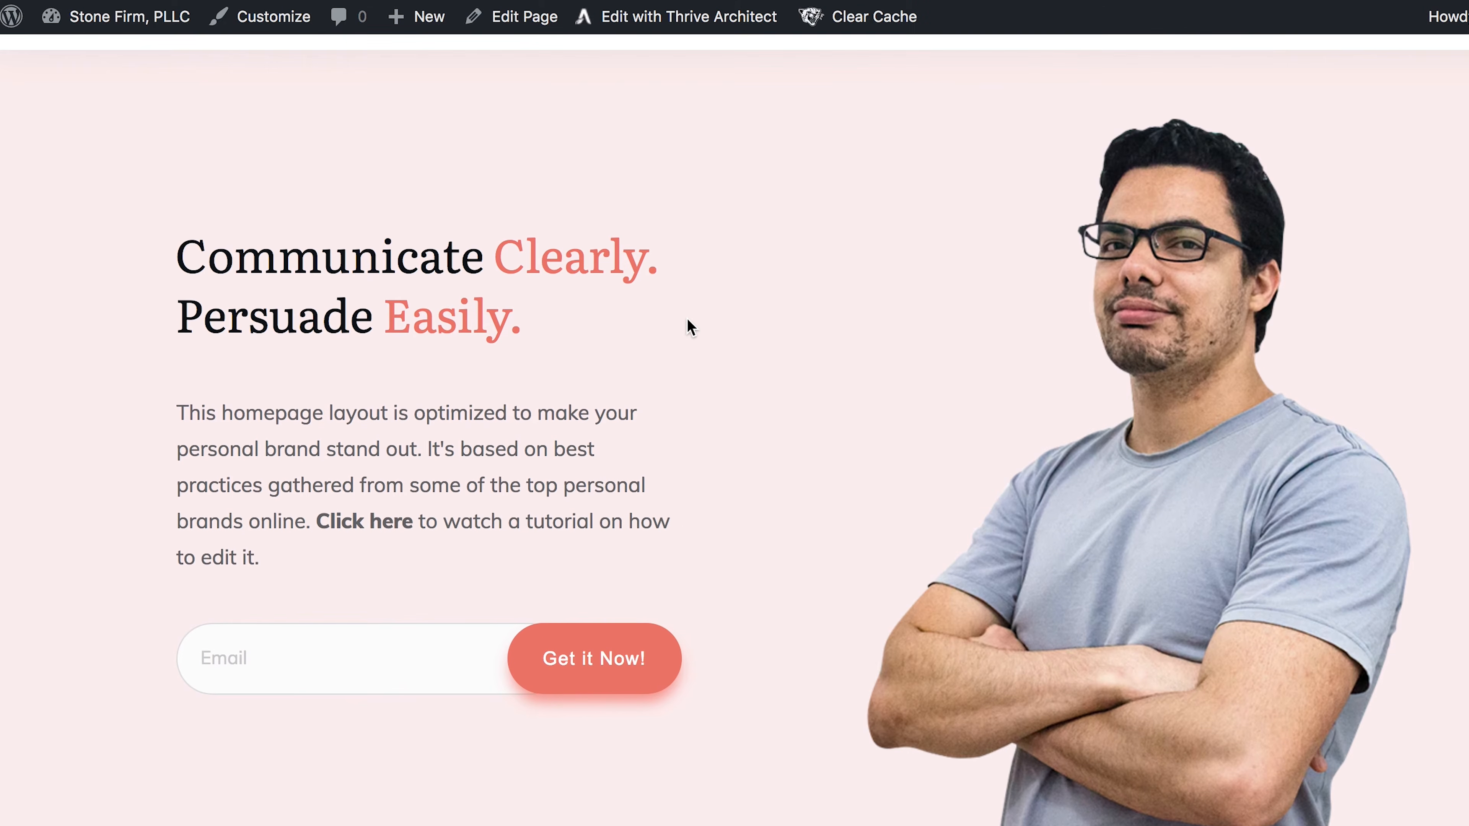
pyautogui.scroll(3, 476, 341)
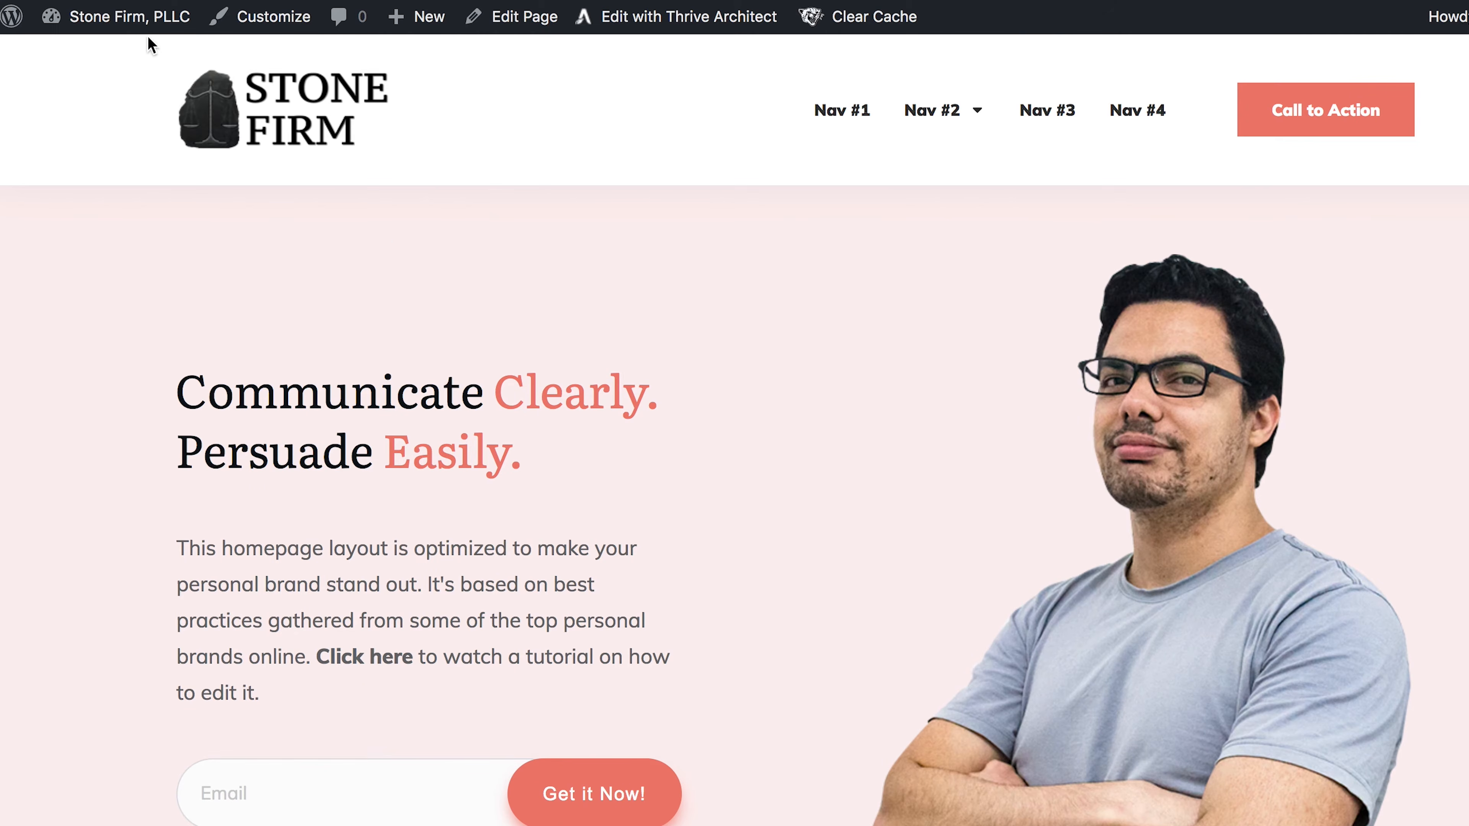
pyautogui.moveTo(146, 39)
pyautogui.click(98, 56)
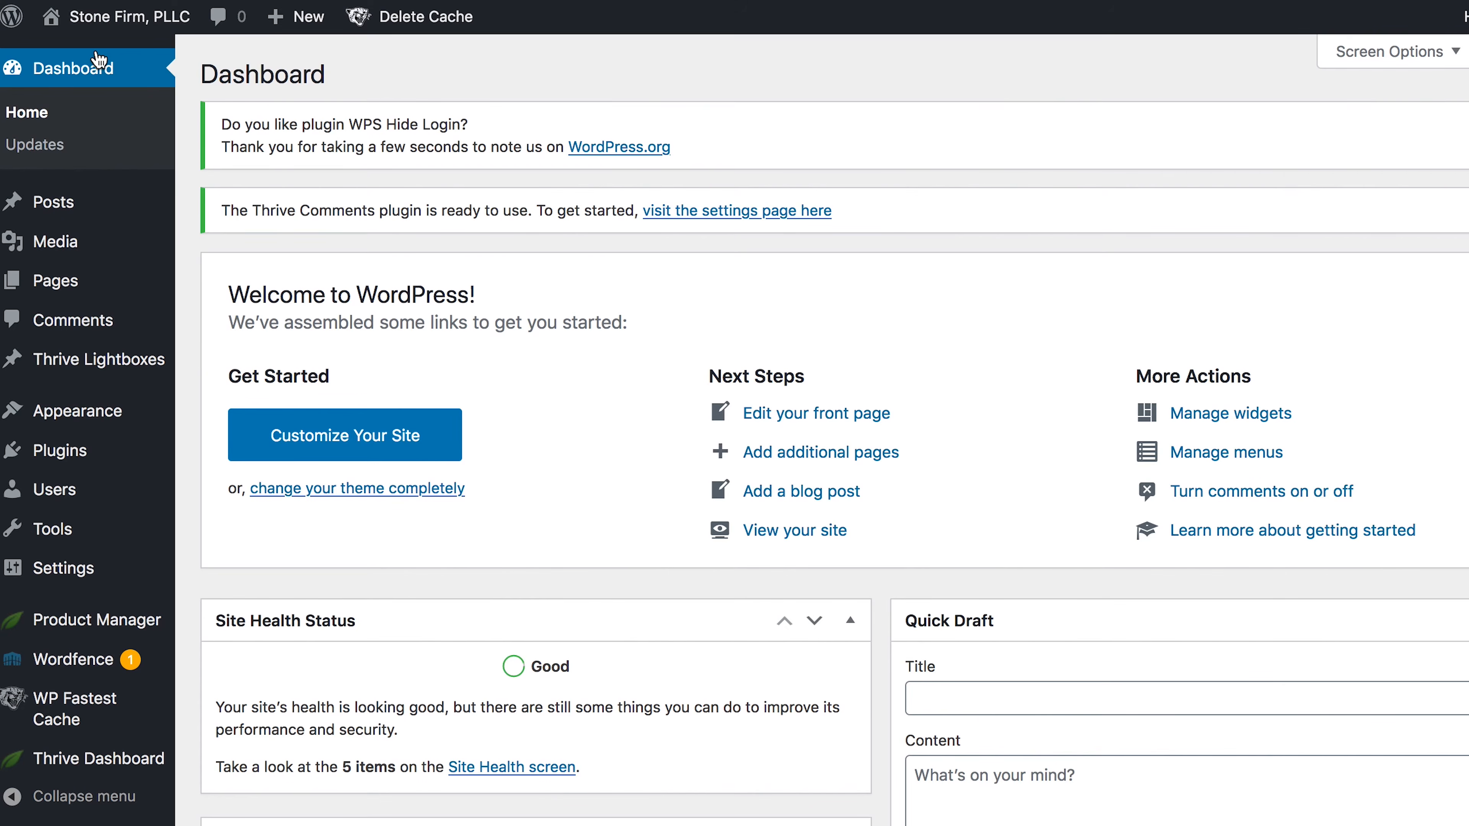
pyautogui.click(52, 286)
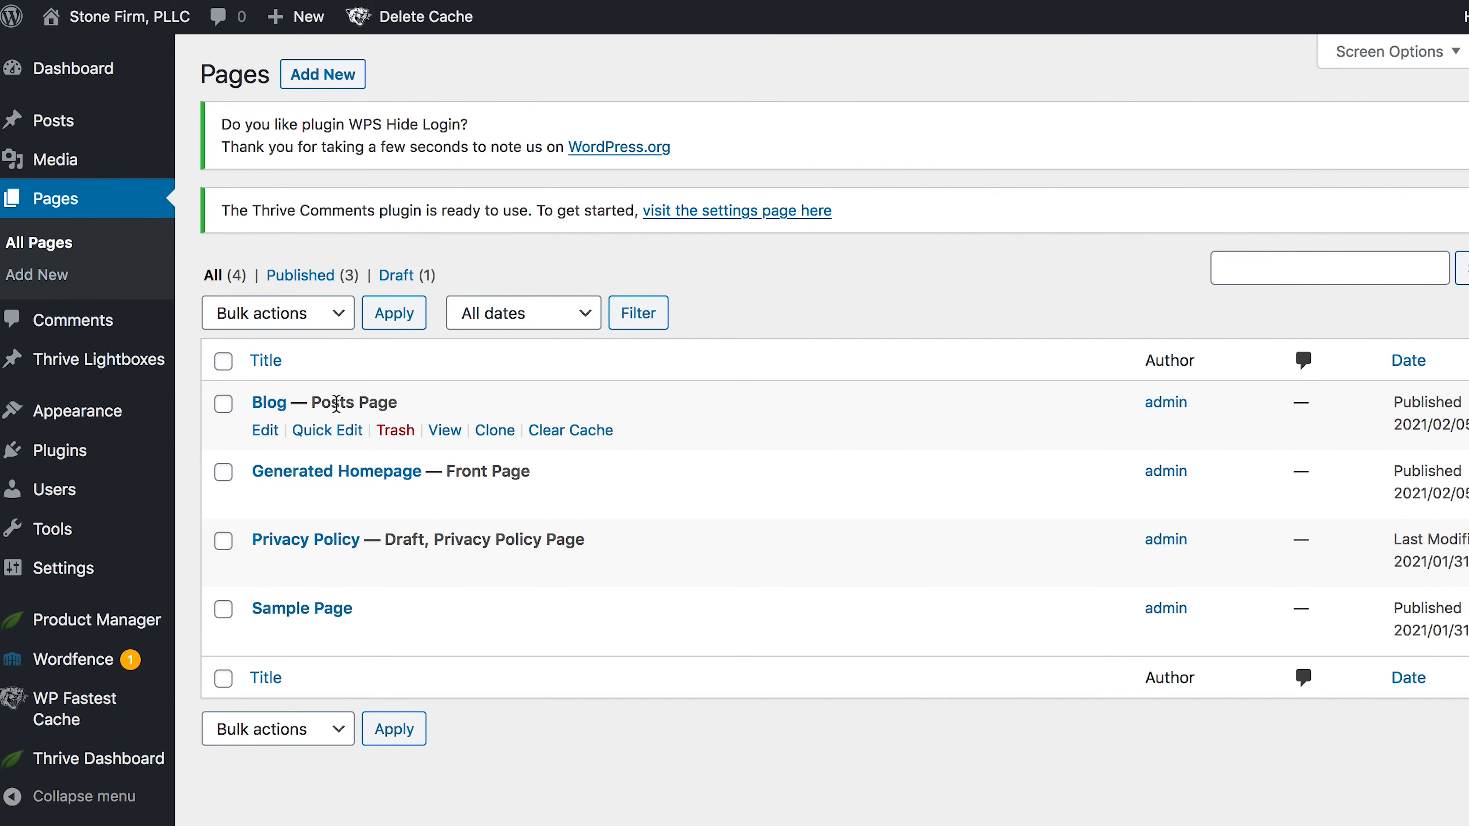
# - Clone the Generated Homepage page, then leave the clone's editor for the admin
pyautogui.moveTo(368, 478)
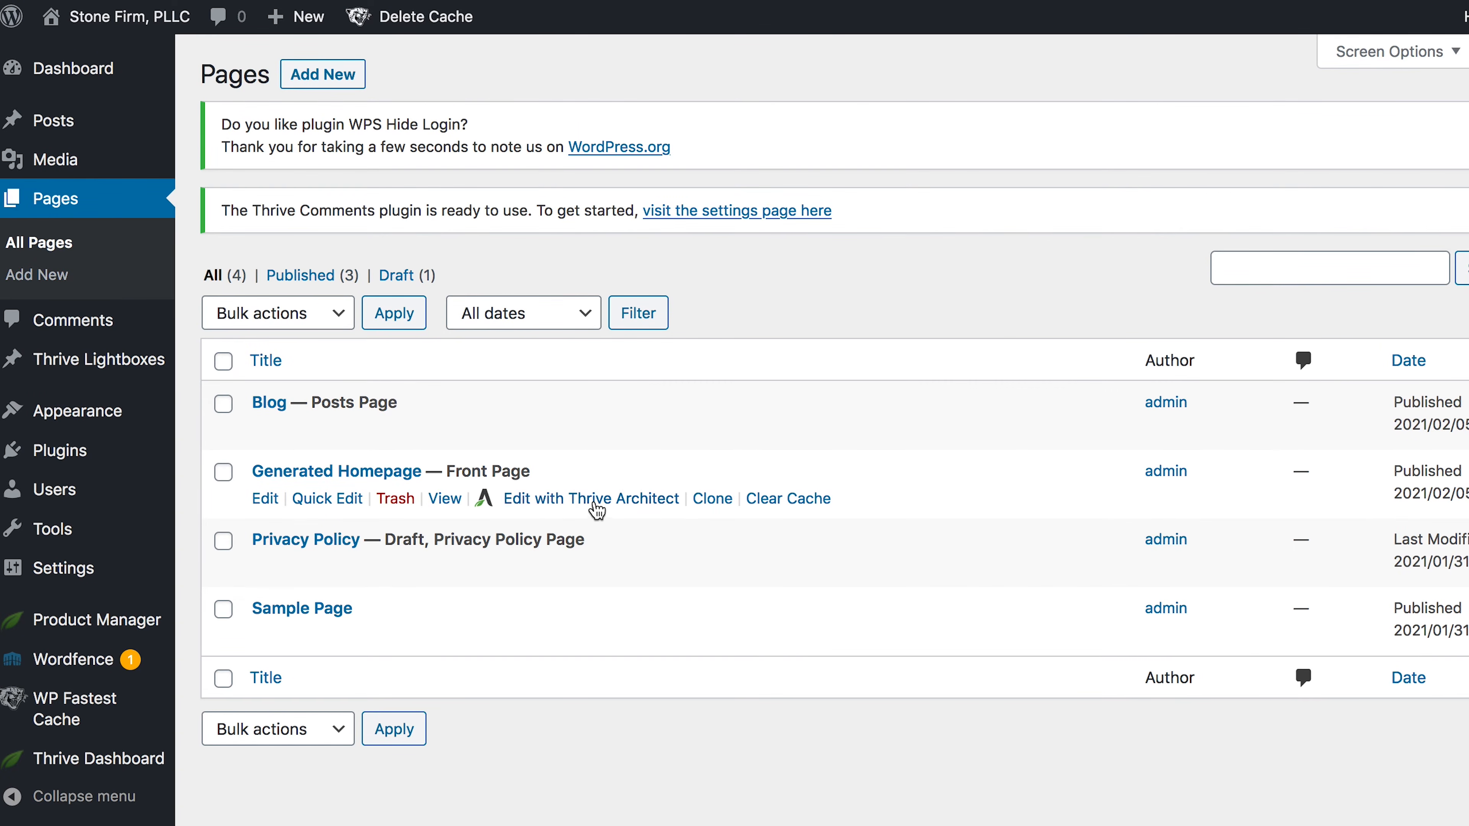
pyautogui.click(712, 498)
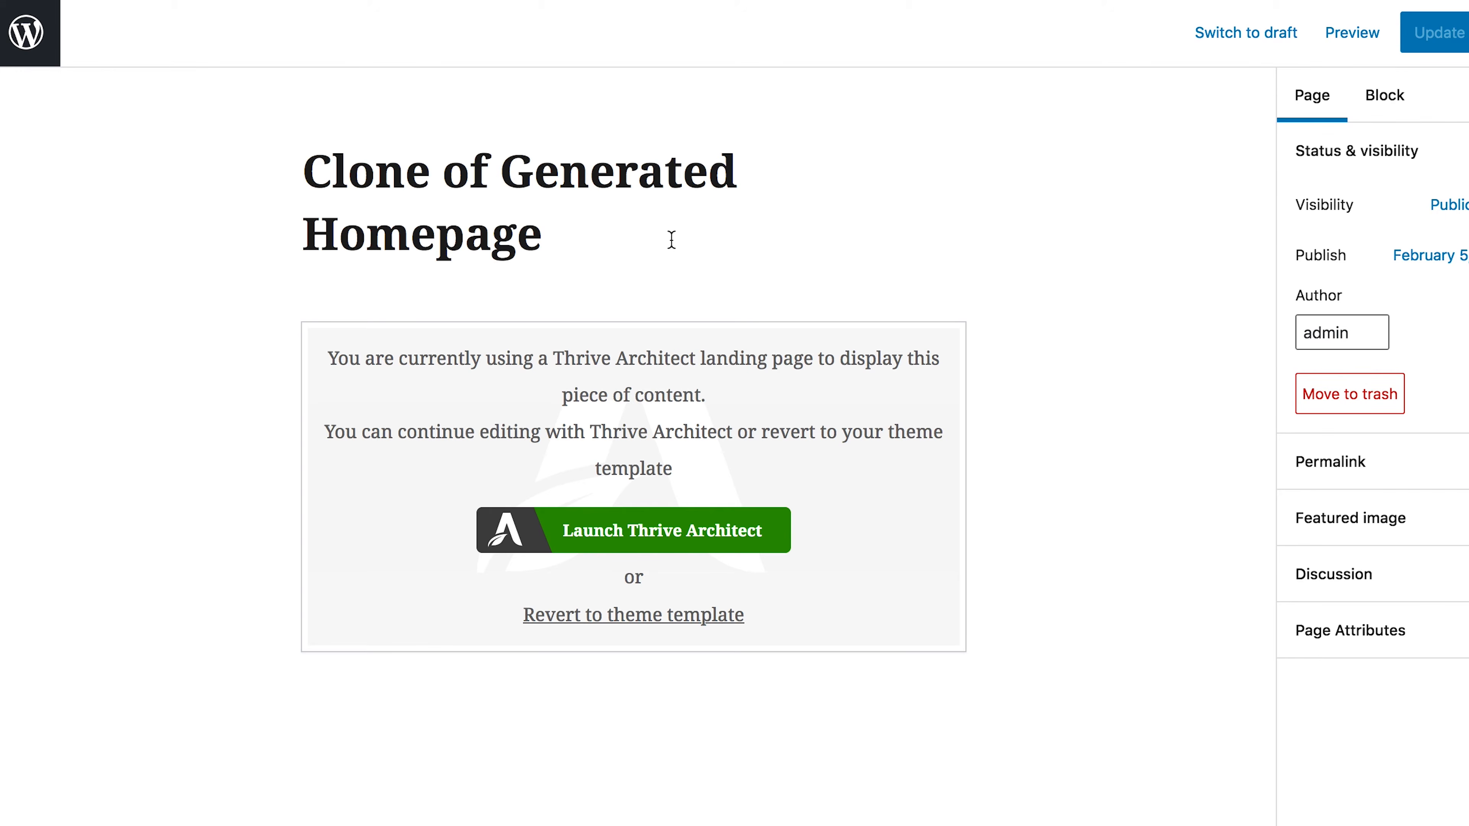
pyautogui.click(34, 38)
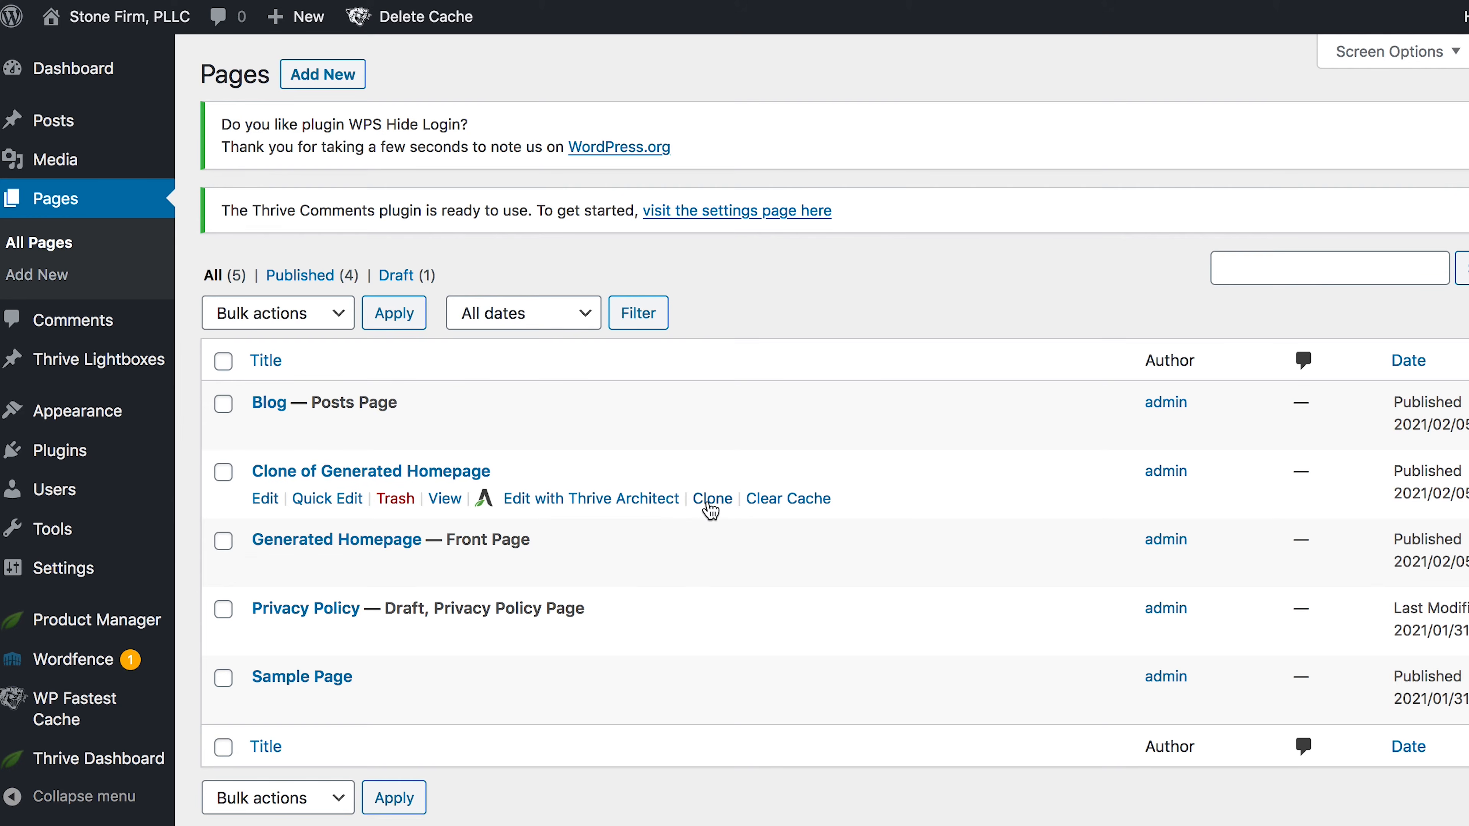
# - Clone 'Clone of Generated Homepage' again and return to the Pages list
pyautogui.click(710, 501)
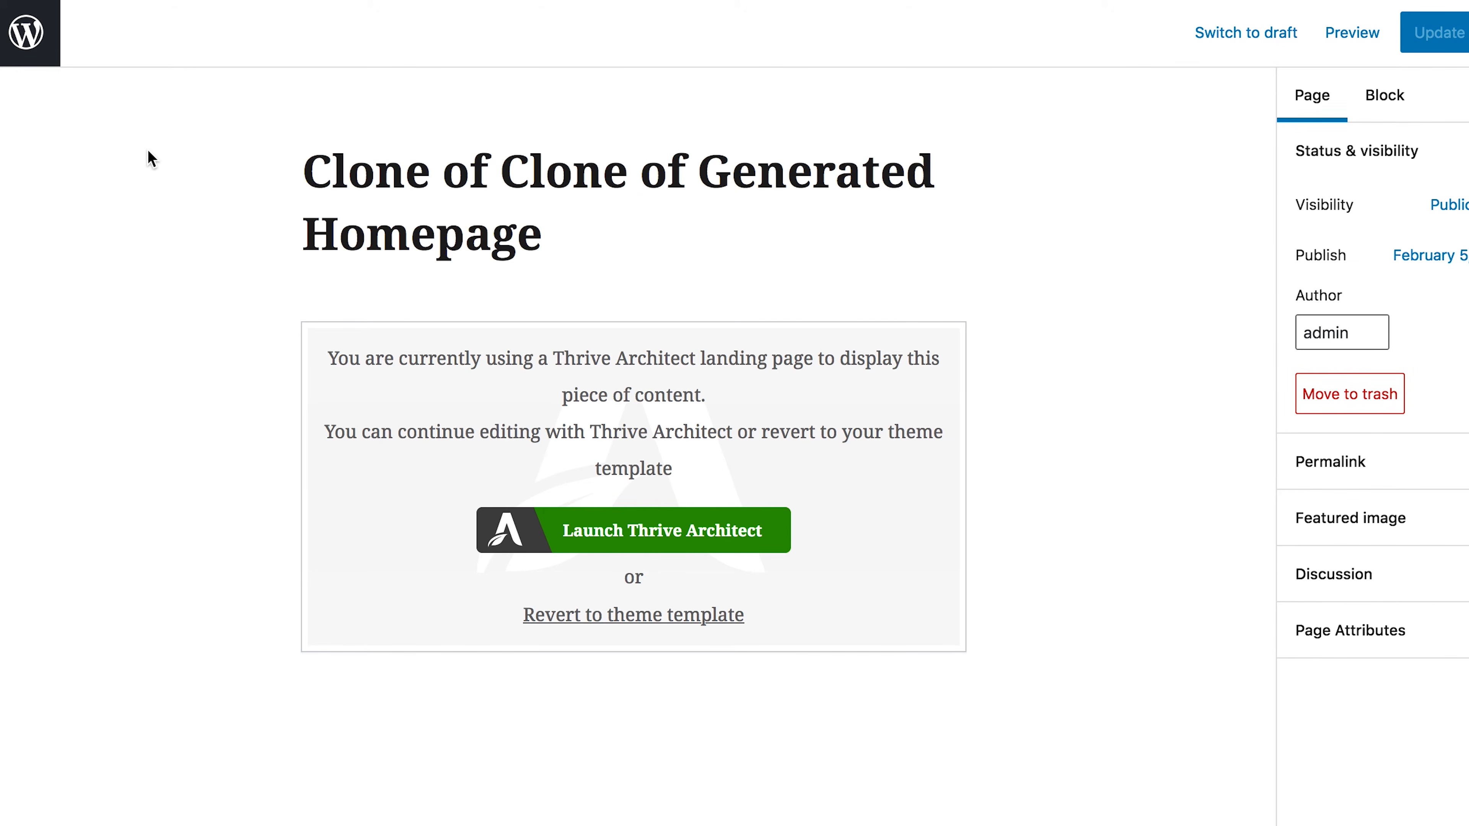
pyautogui.click(29, 32)
pyautogui.moveTo(485, 576)
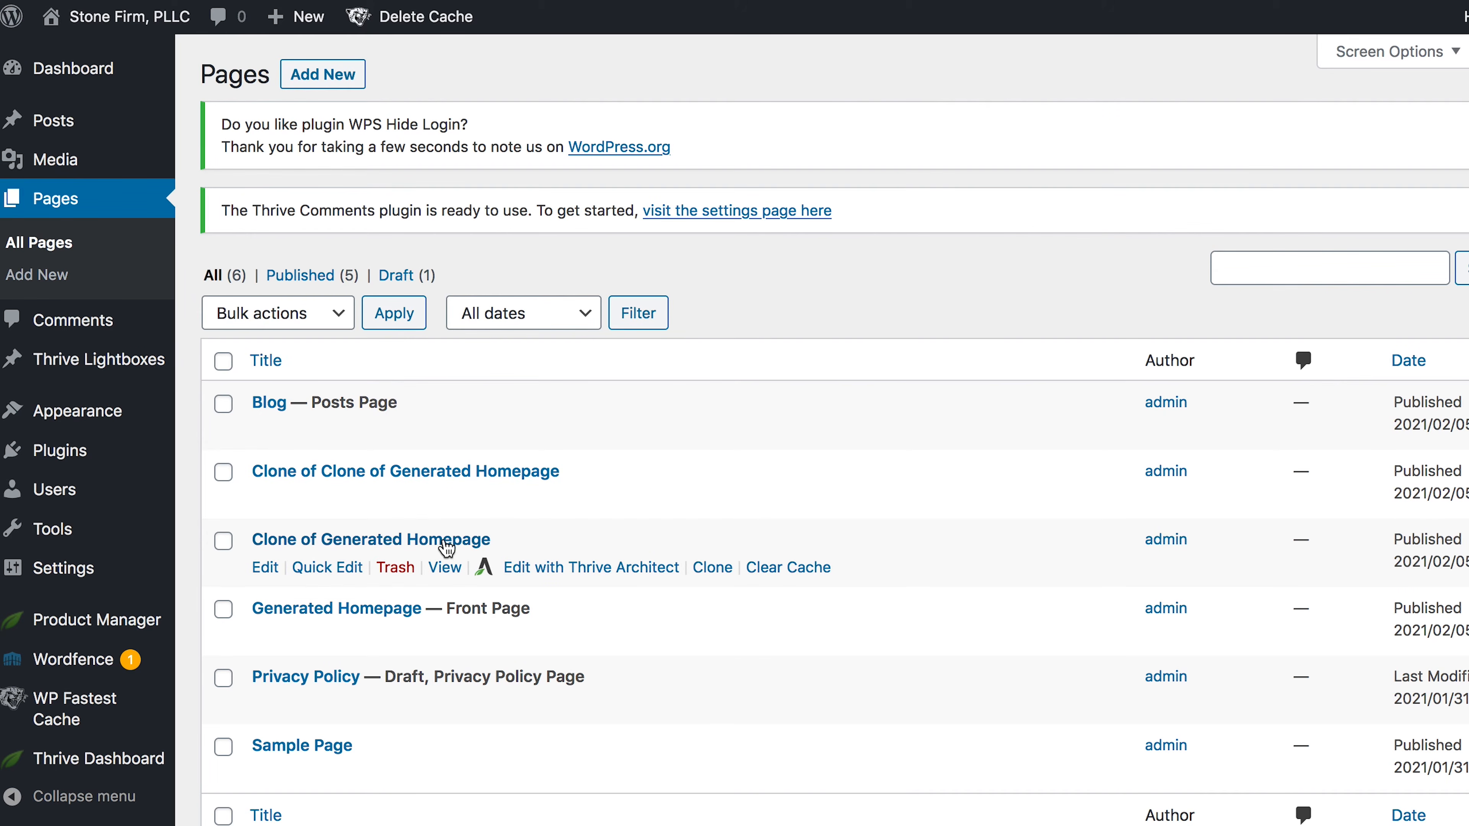
pyautogui.moveTo(292, 477)
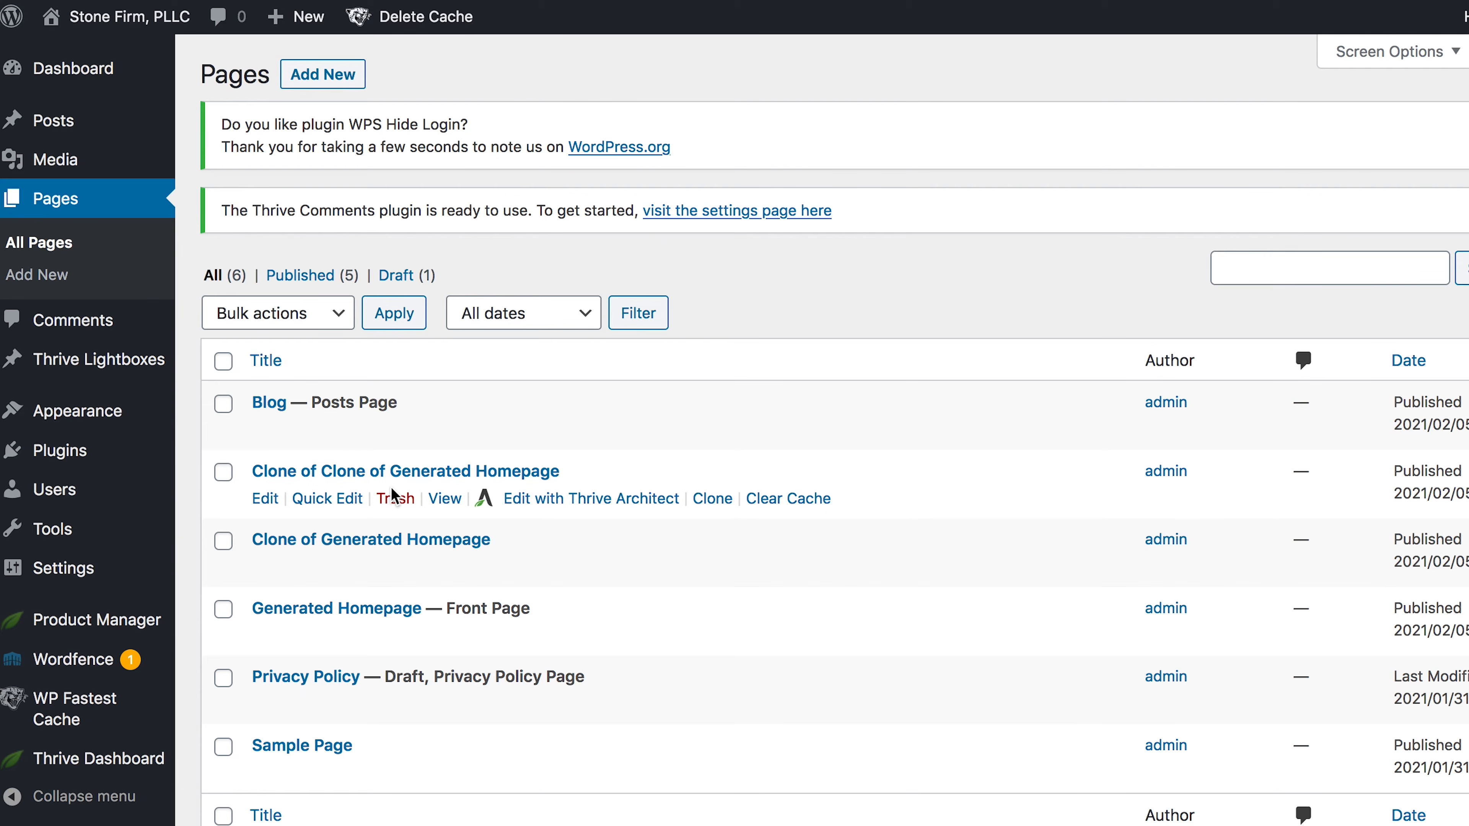
pyautogui.moveTo(368, 547)
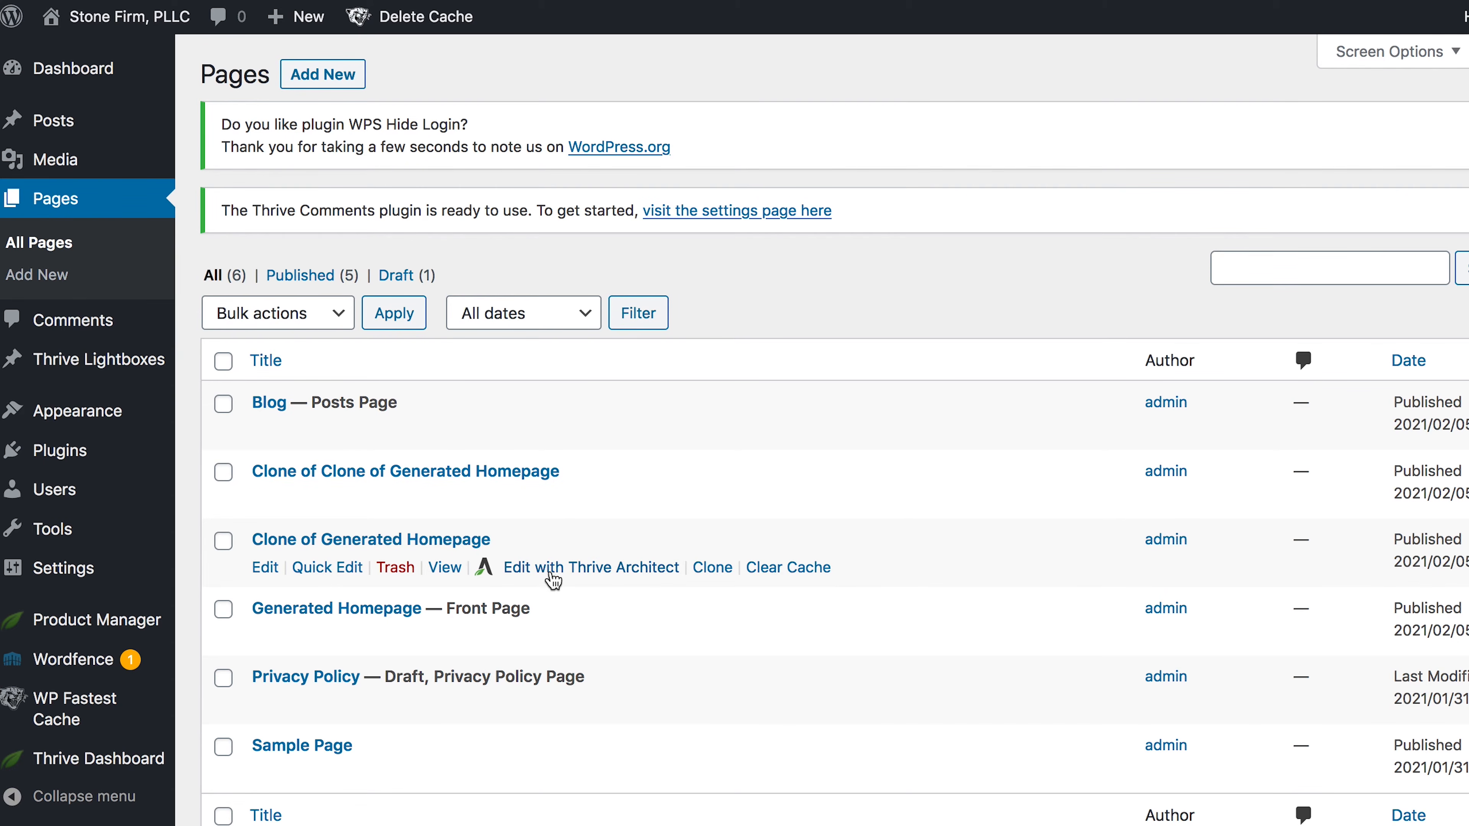
# - Preview 'Clone of Generated Homepage' in a new tab and scroll its Communicate Clearly layout
pyautogui.click(428, 546)
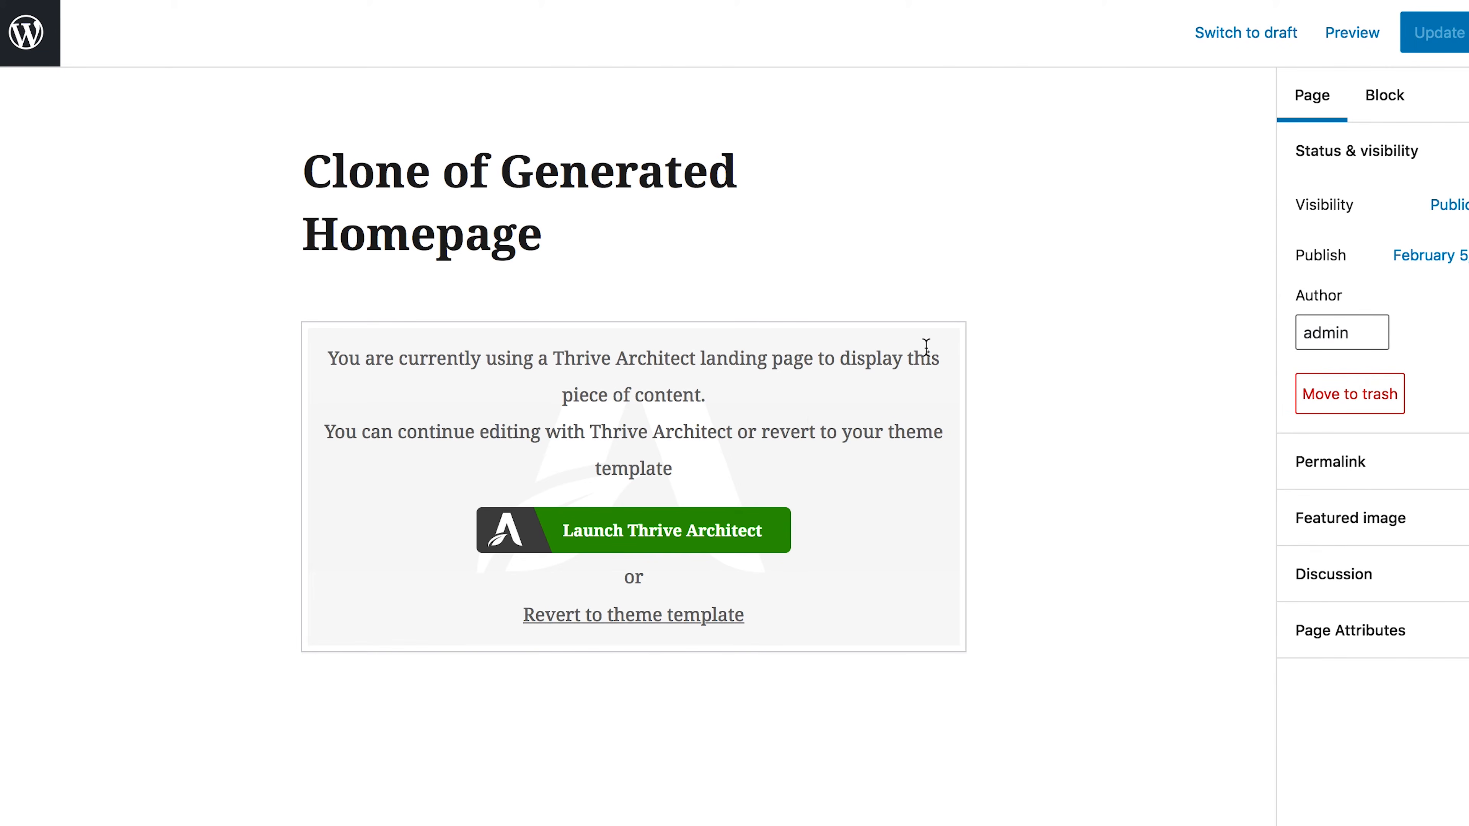
pyautogui.click(1351, 45)
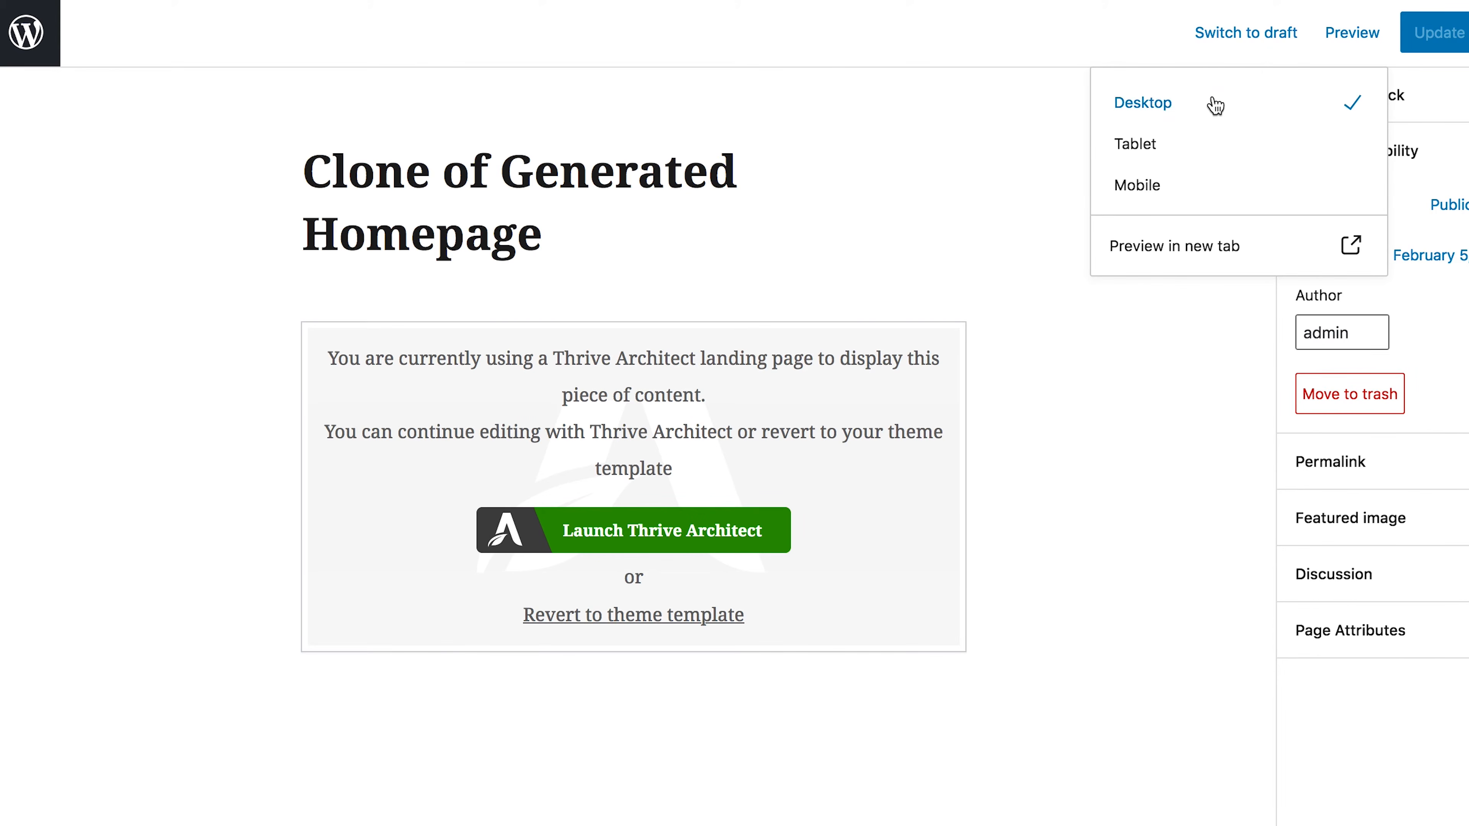
pyautogui.click(1177, 251)
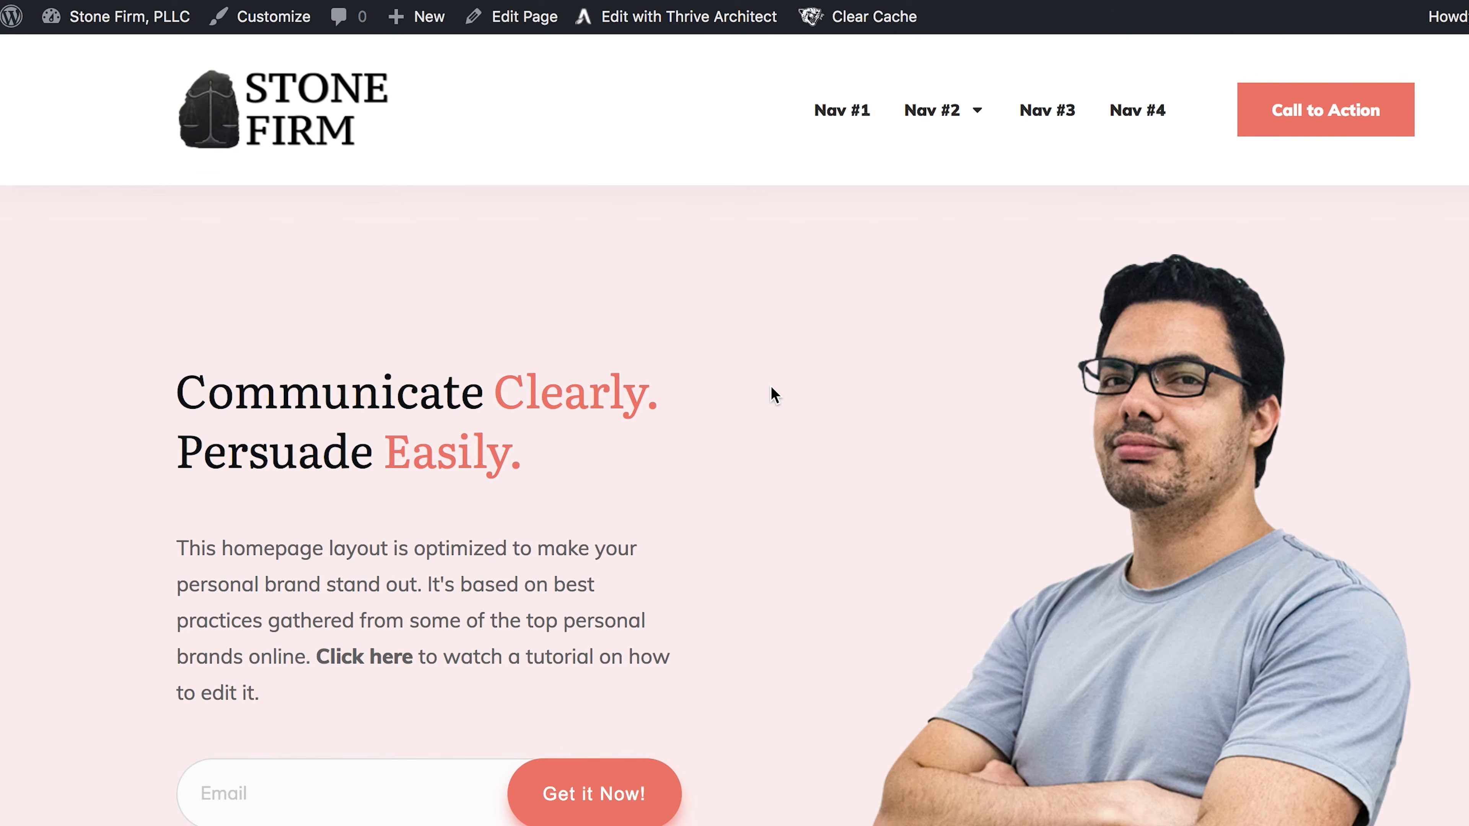
pyautogui.scroll(-3, 771, 386)
pyautogui.scroll(3, 772, 386)
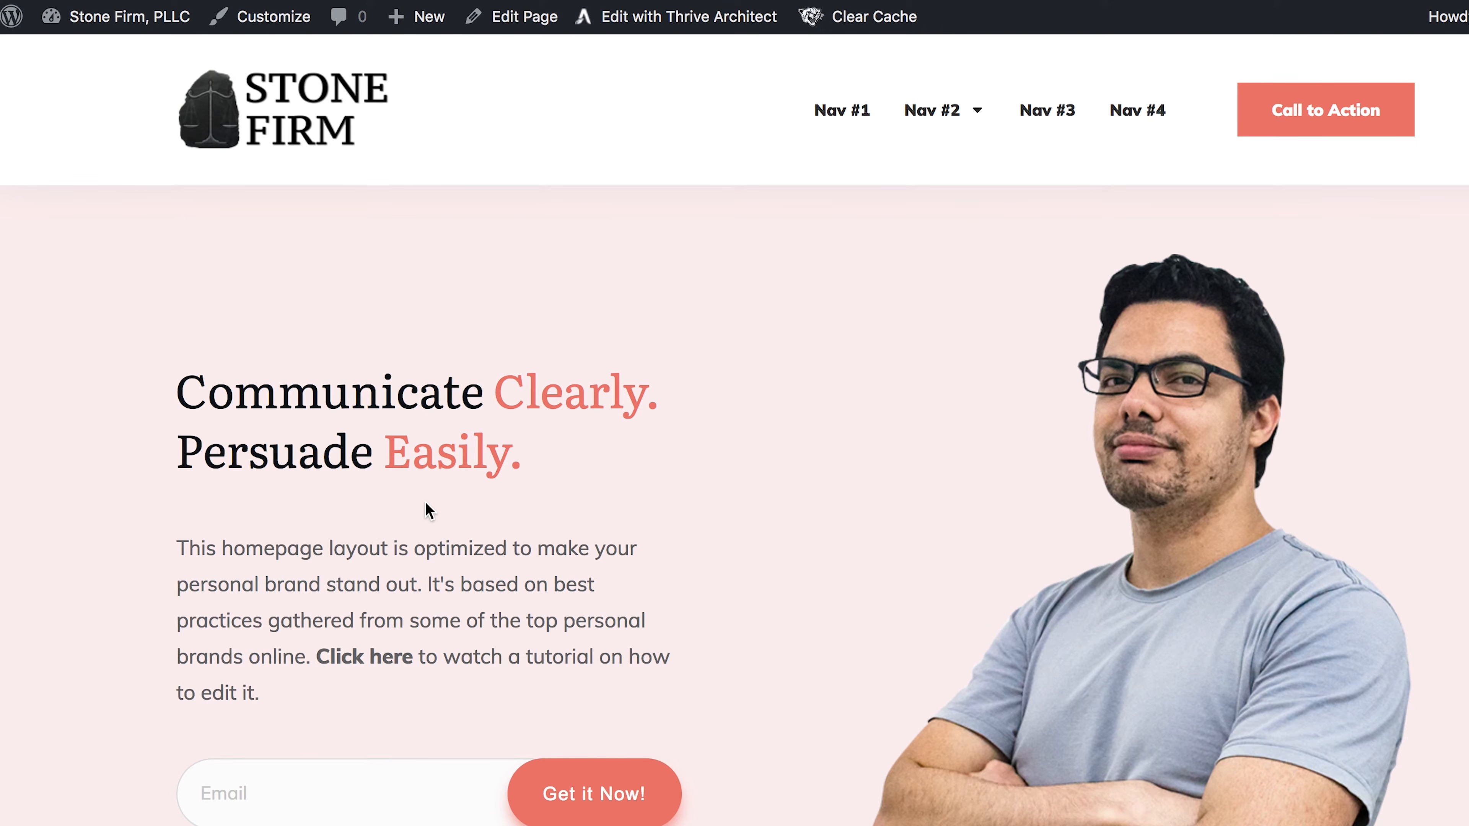
# - Open the Communicate Clearly page in Thrive Architect and scroll through its canvas
pyautogui.click(662, 29)
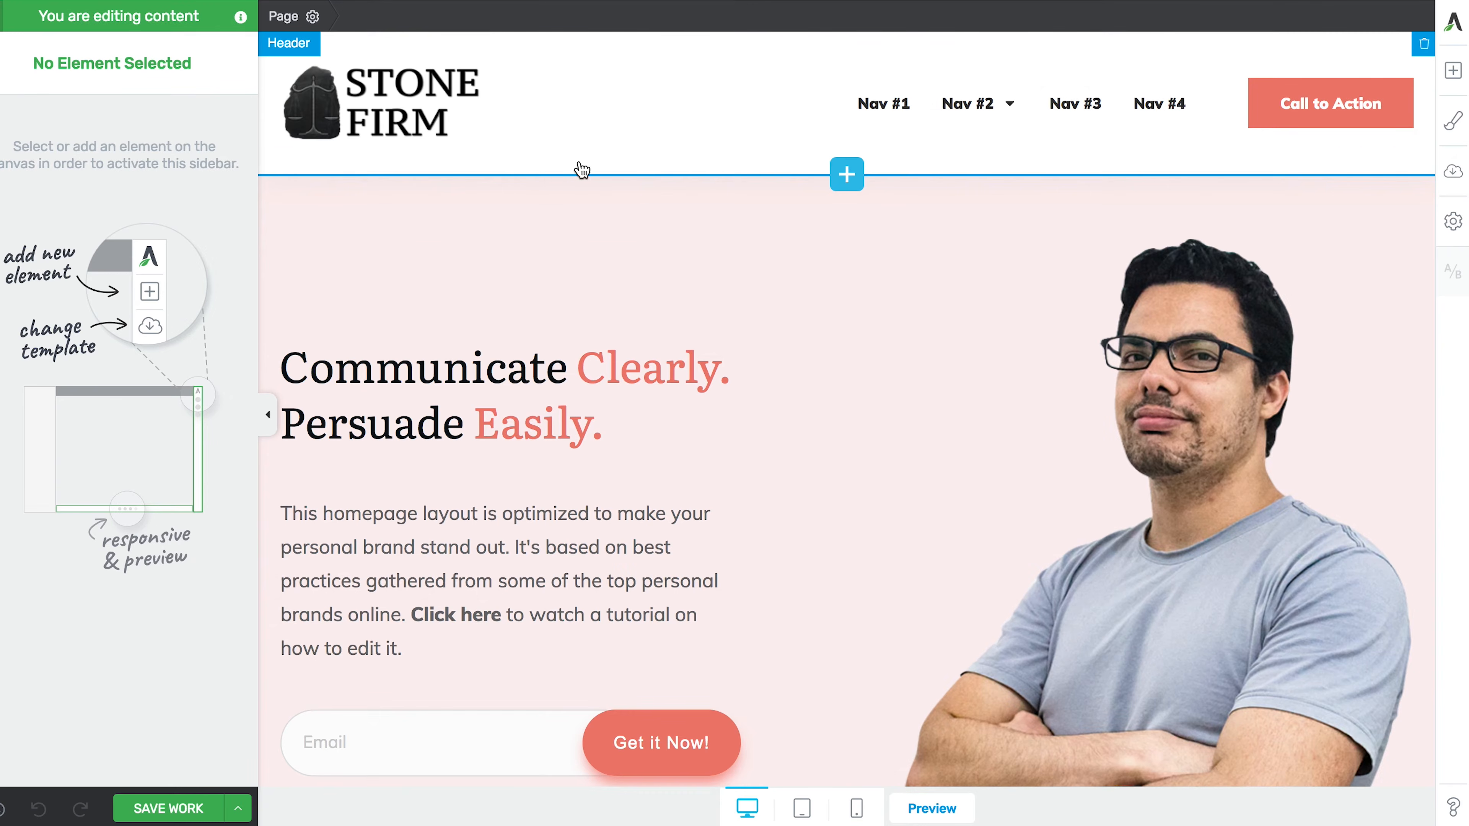
pyautogui.scroll(-2, 523, 440)
pyautogui.scroll(2, 523, 440)
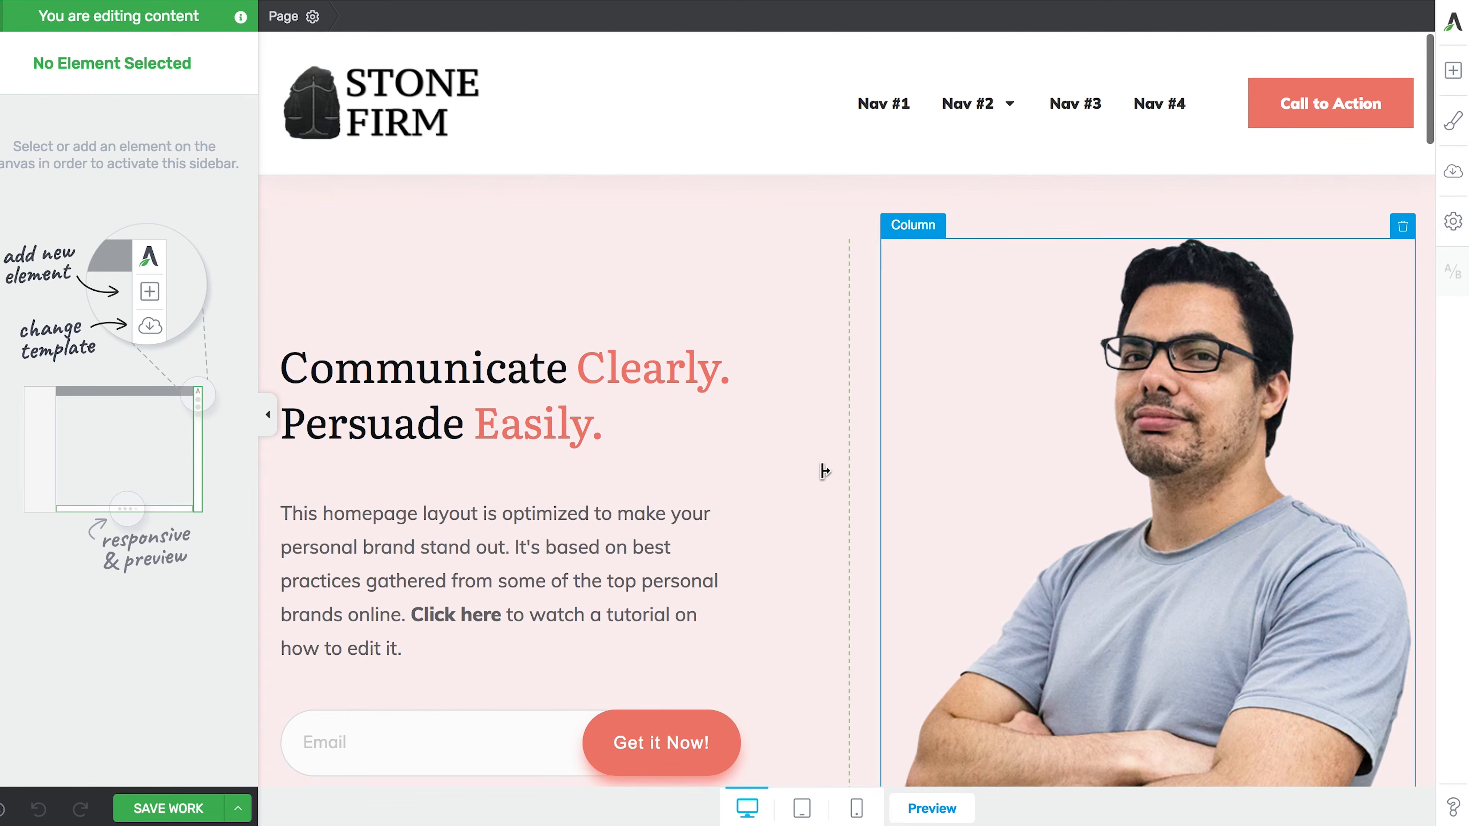
pyautogui.scroll(-1, 698, 509)
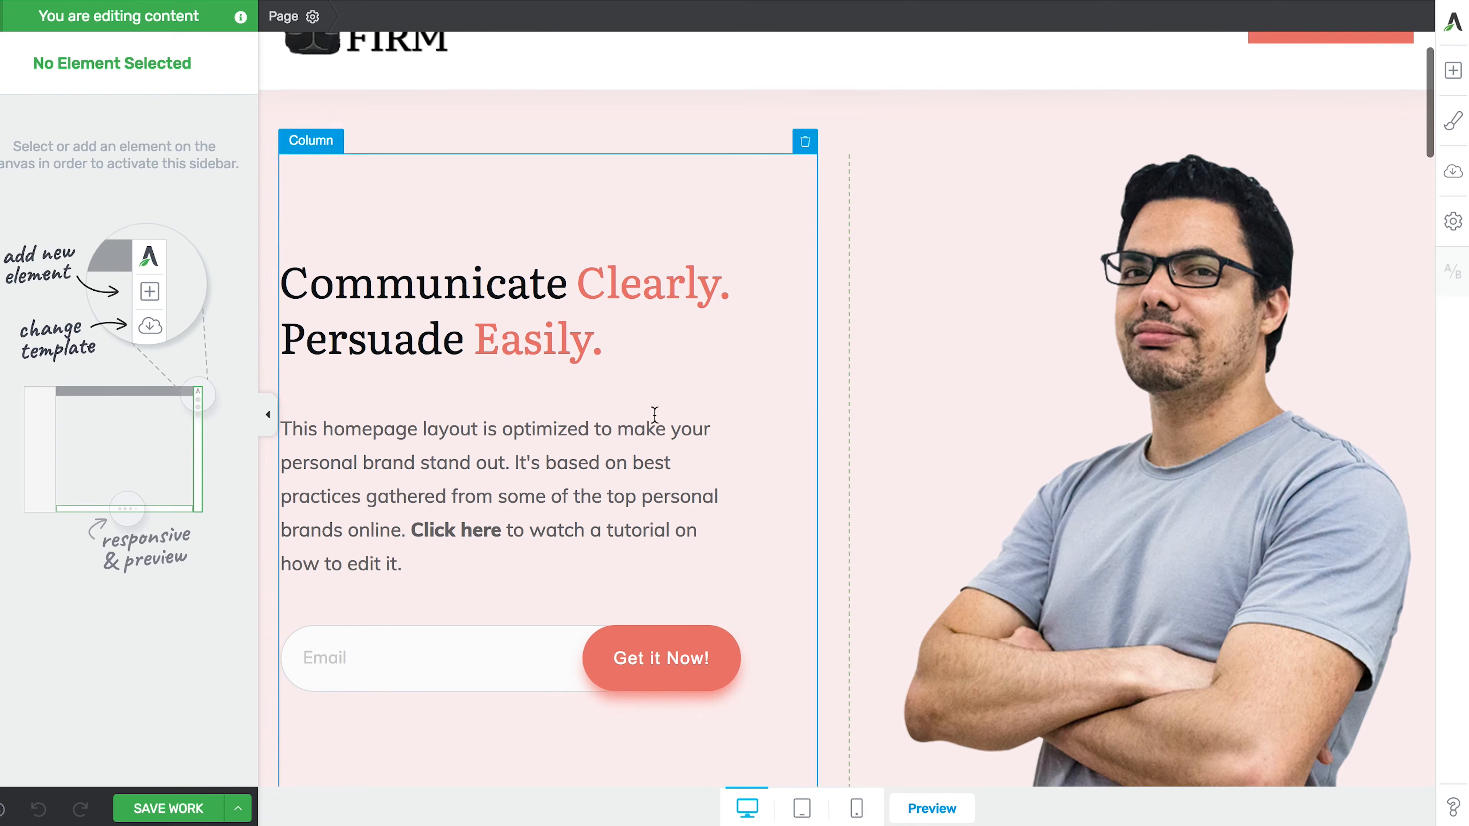
pyautogui.scroll(1, 665, 417)
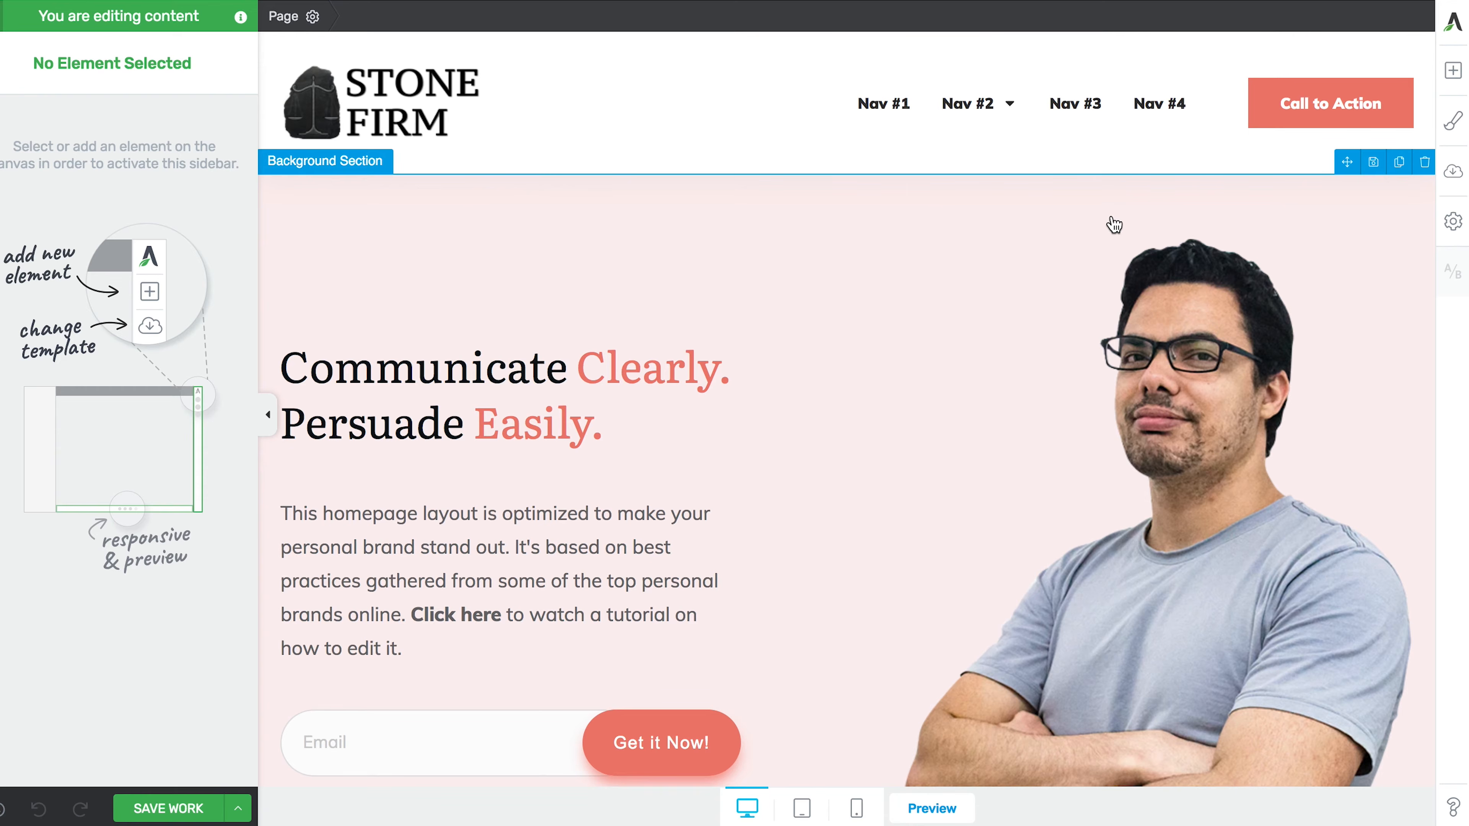
# - Import tve-lp-stone-firm-template-for-law-venture.zip as the landing page, overwriting the current content
pyautogui.click(1453, 222)
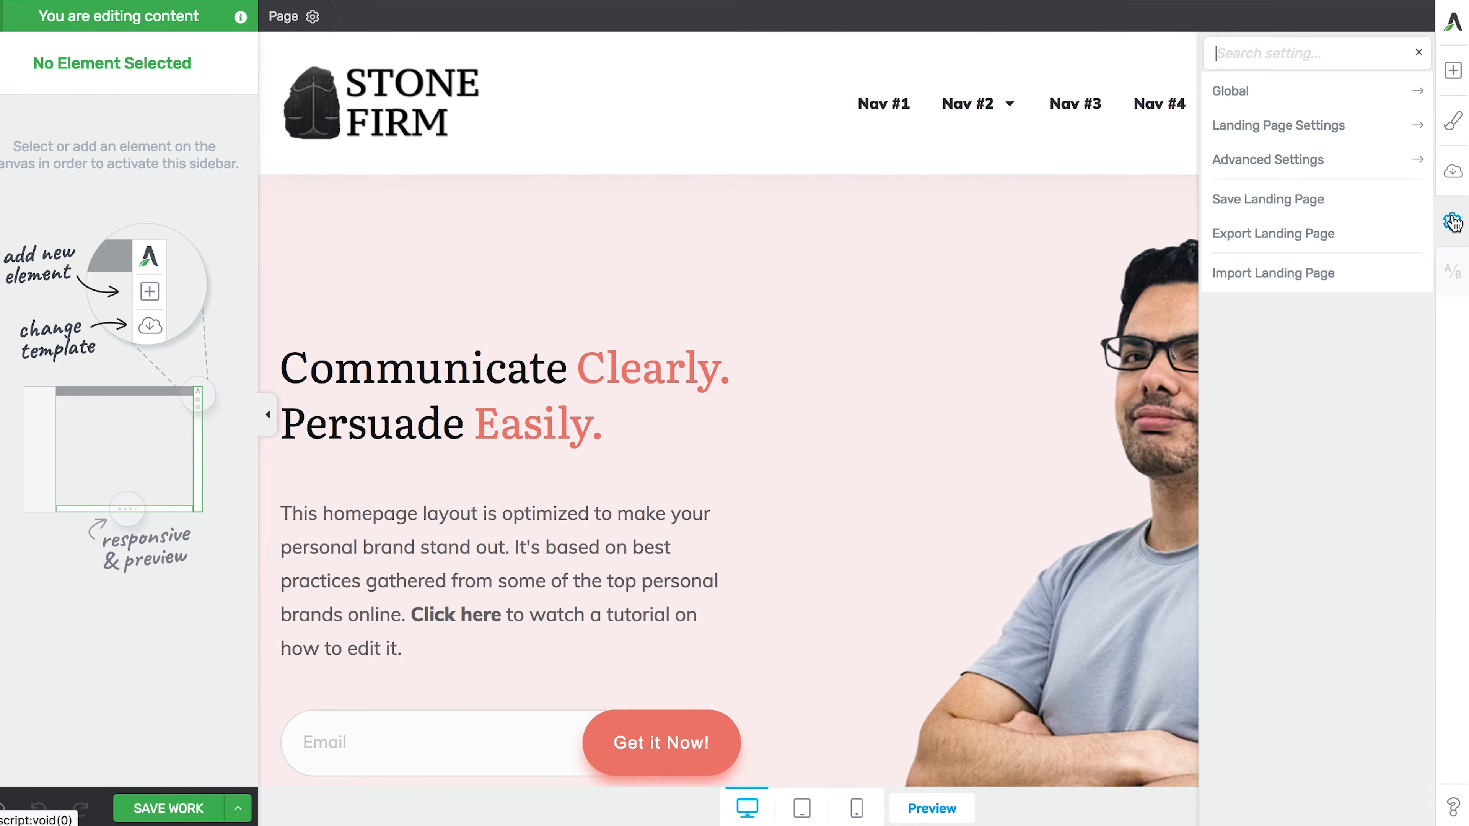
pyautogui.click(1323, 272)
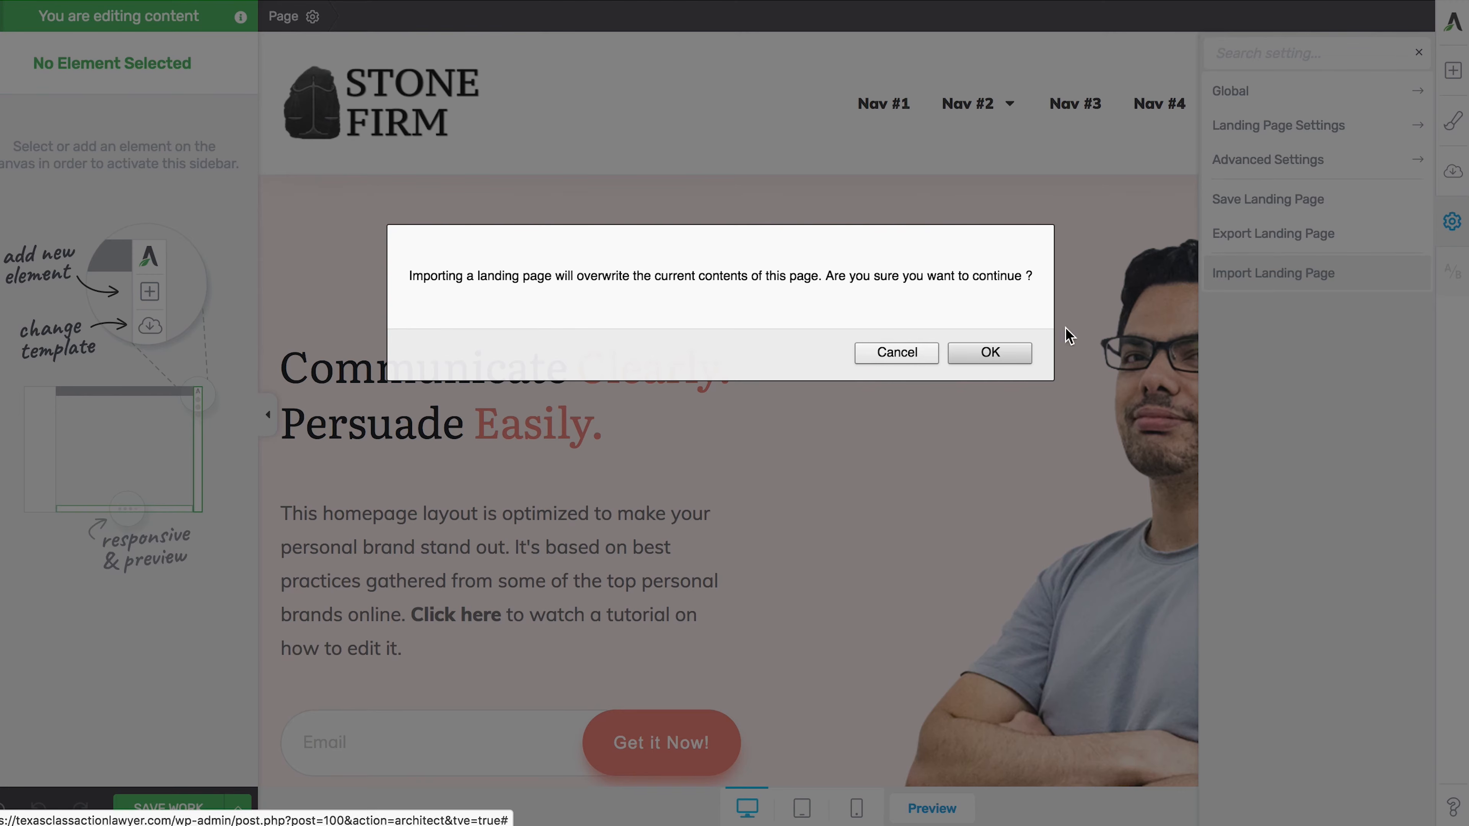
pyautogui.click(990, 355)
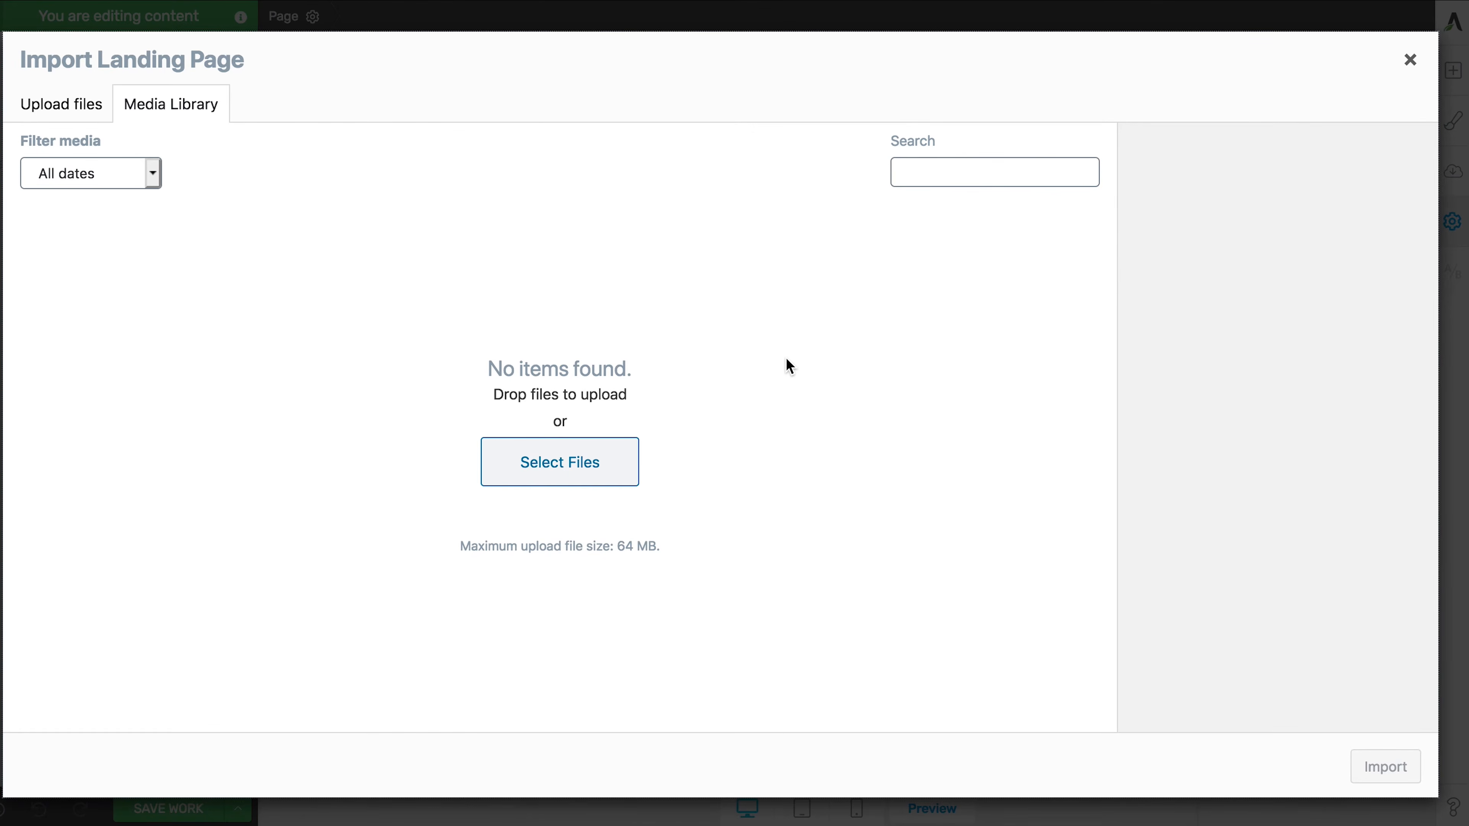
pyautogui.click(62, 105)
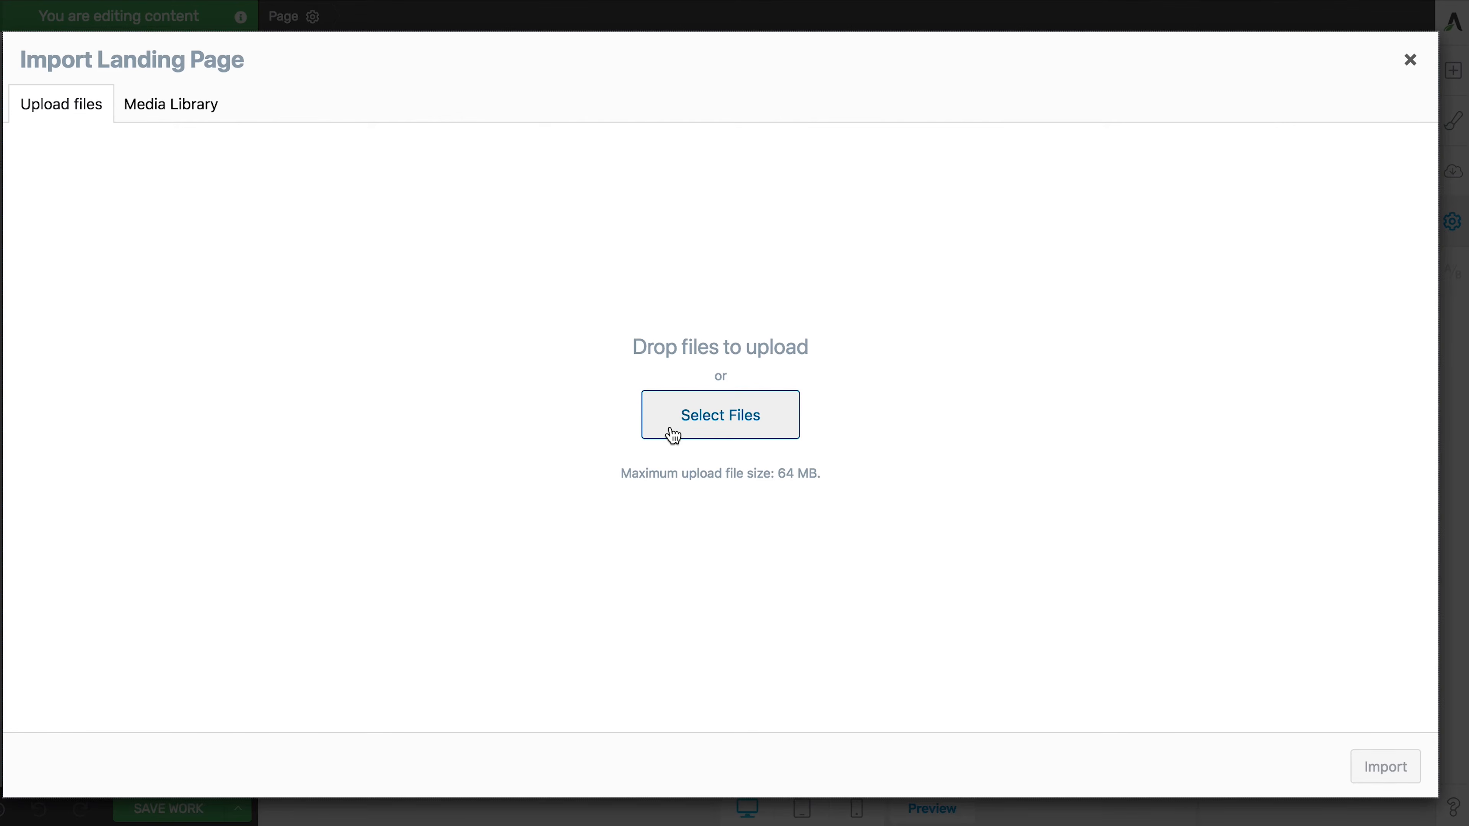
pyautogui.click(672, 435)
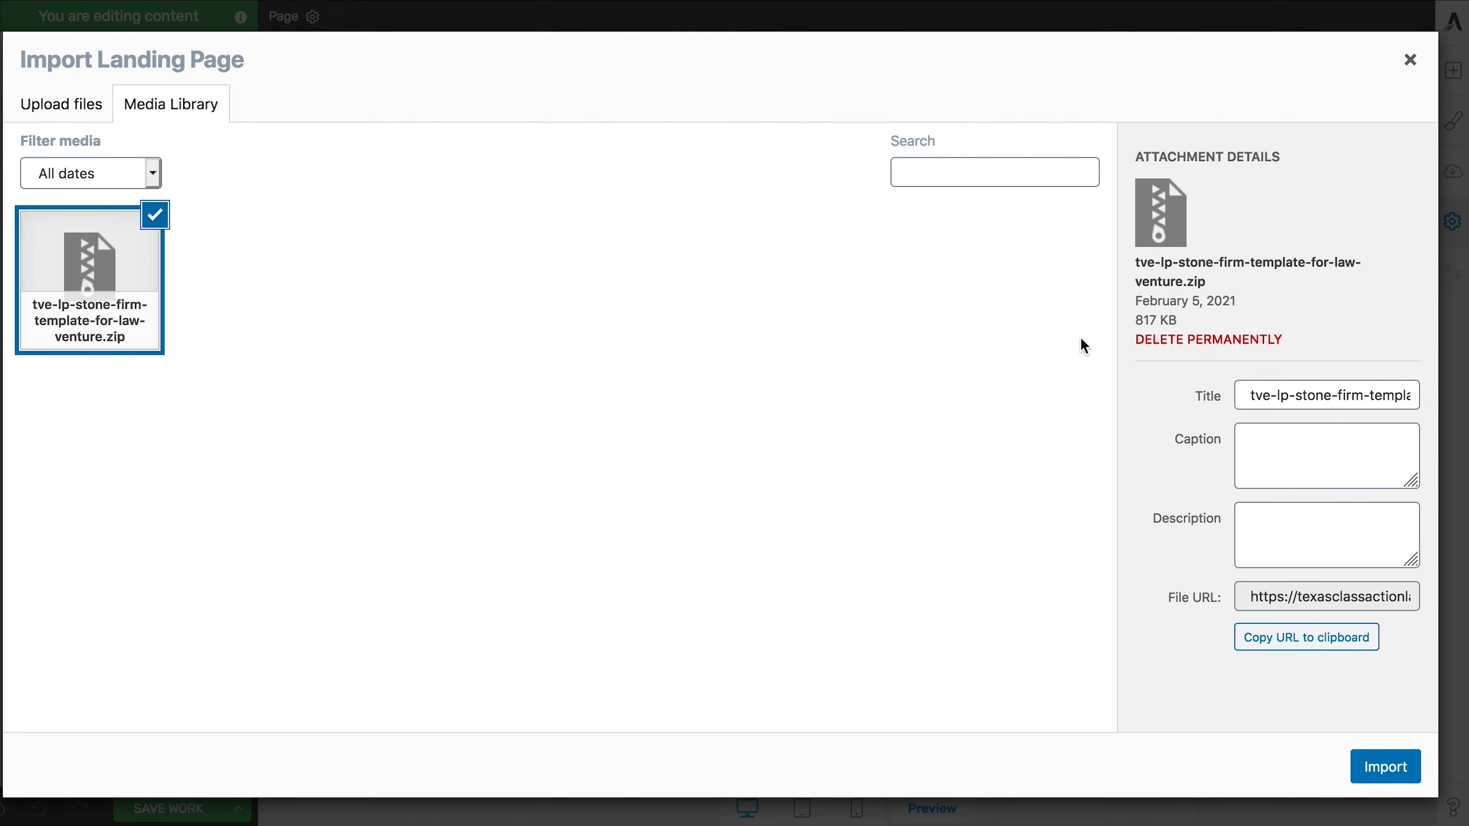
pyautogui.moveTo(1207, 280); pyautogui.dragTo(1192, 281)
pyautogui.click(1370, 764)
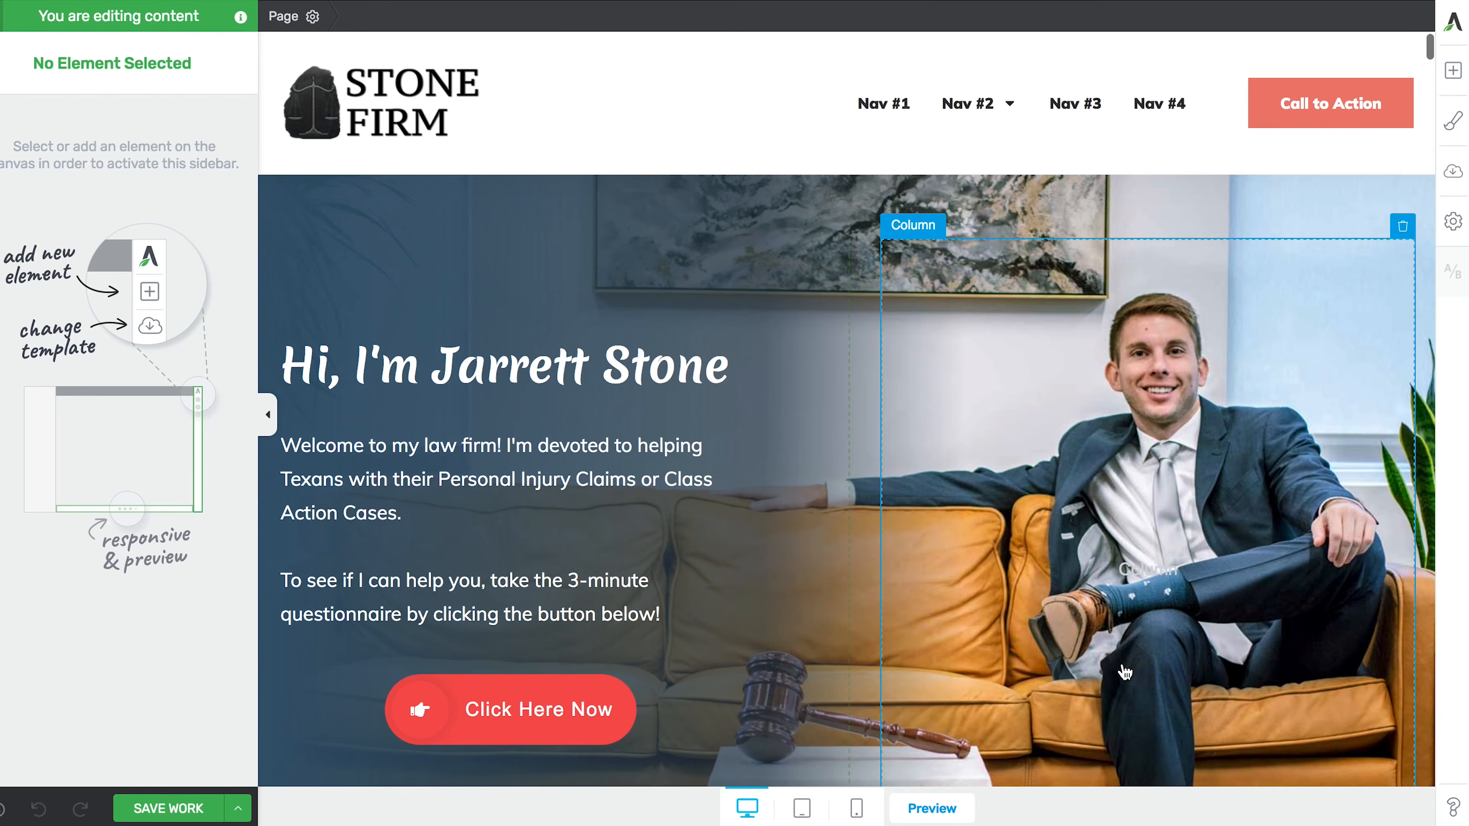
# - Look over the imported Stone Firm layout and save the work
pyautogui.scroll(-10, 693, 548)
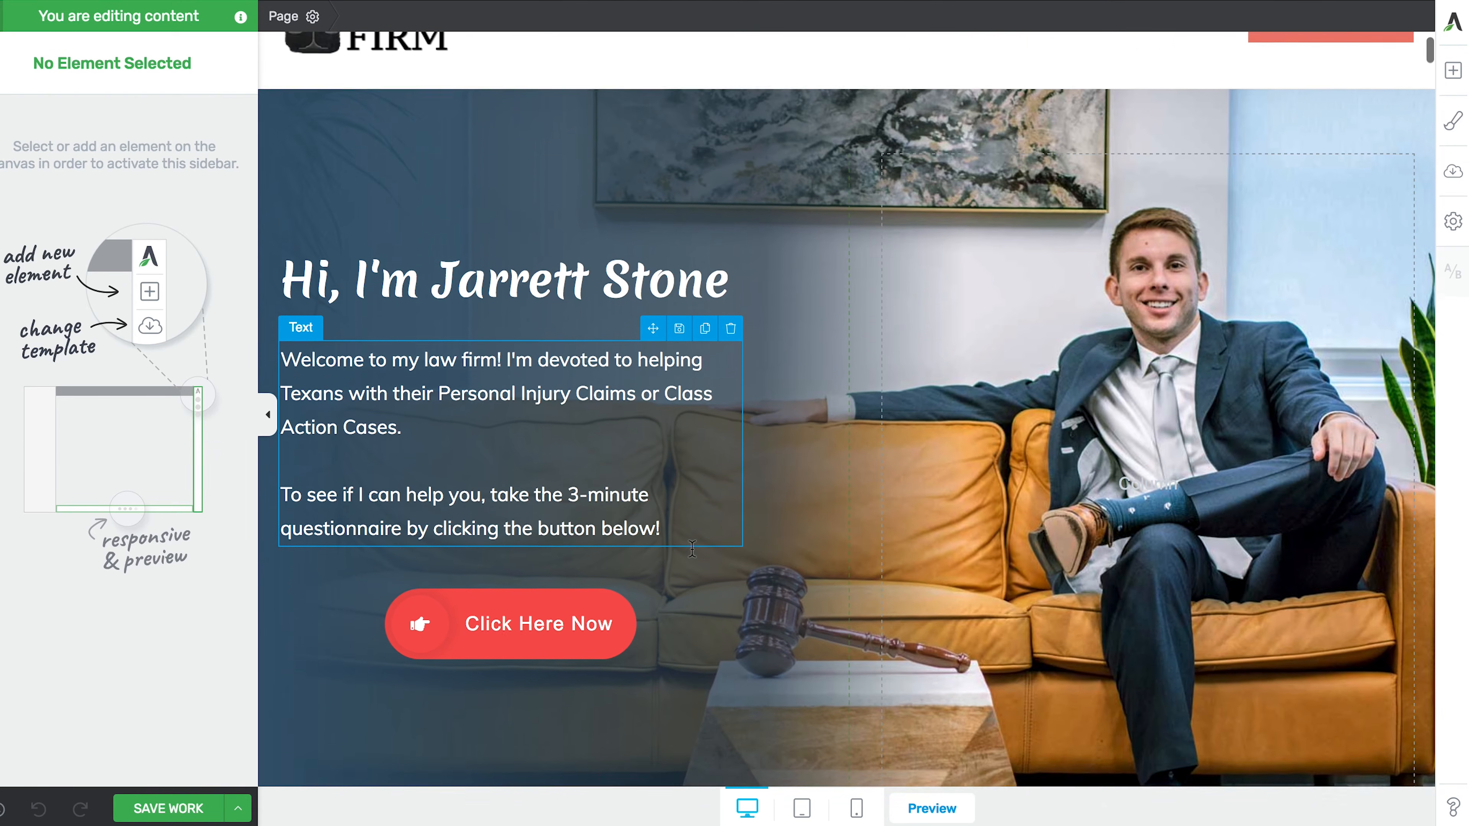
pyautogui.scroll(-10, 694, 558)
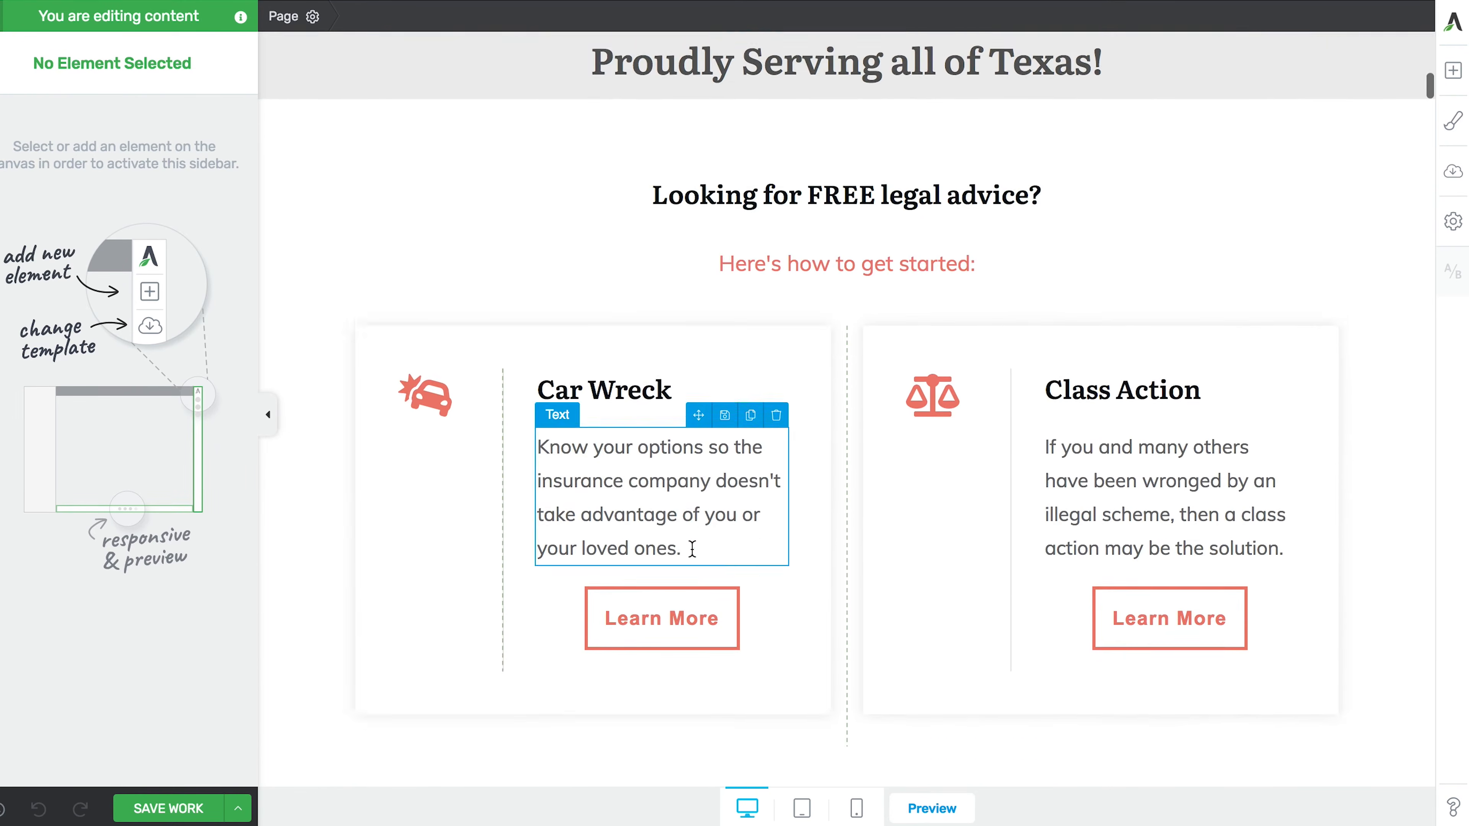
pyautogui.scroll(20, 693, 557)
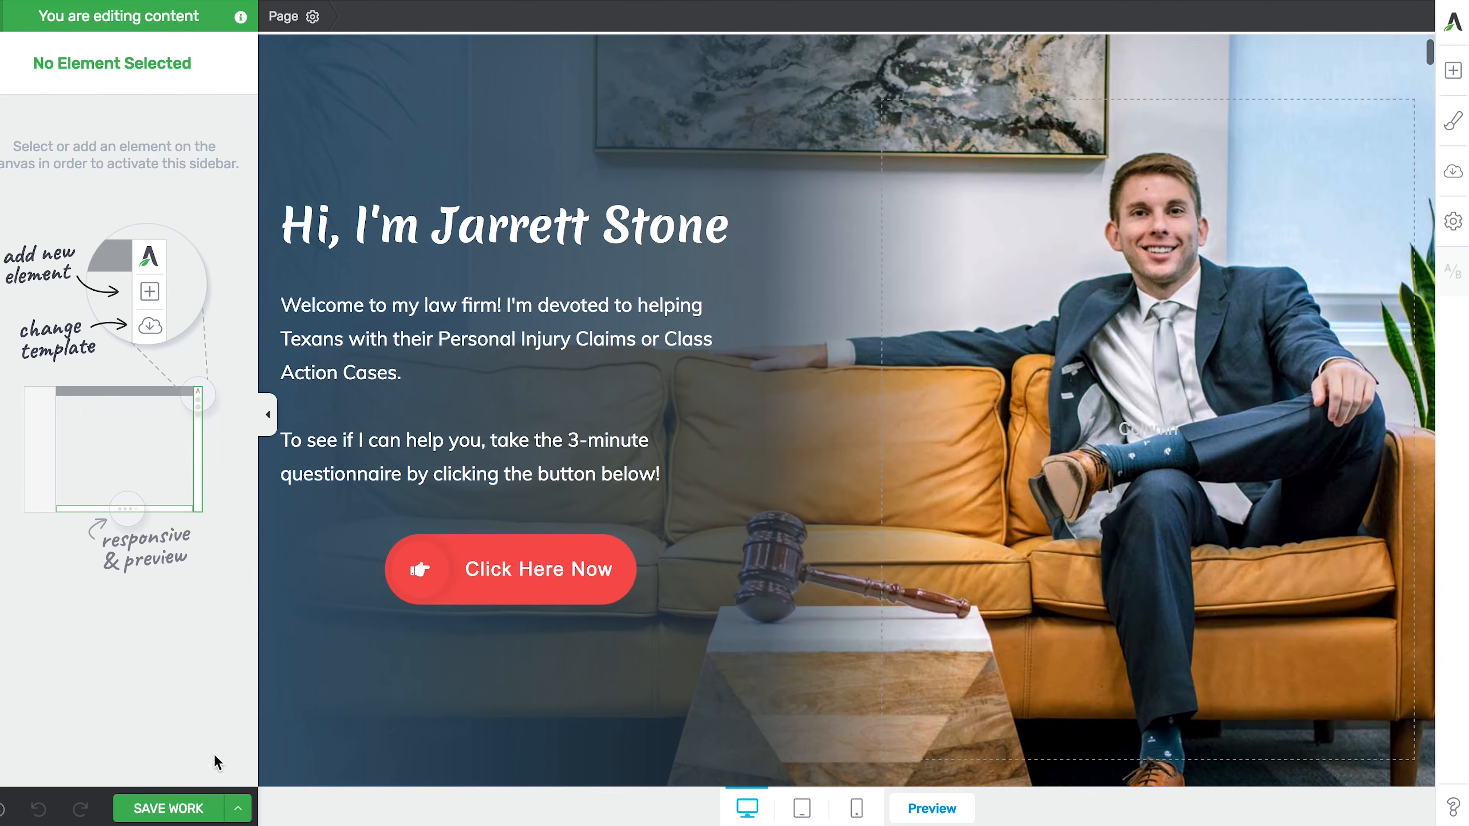
pyautogui.click(177, 809)
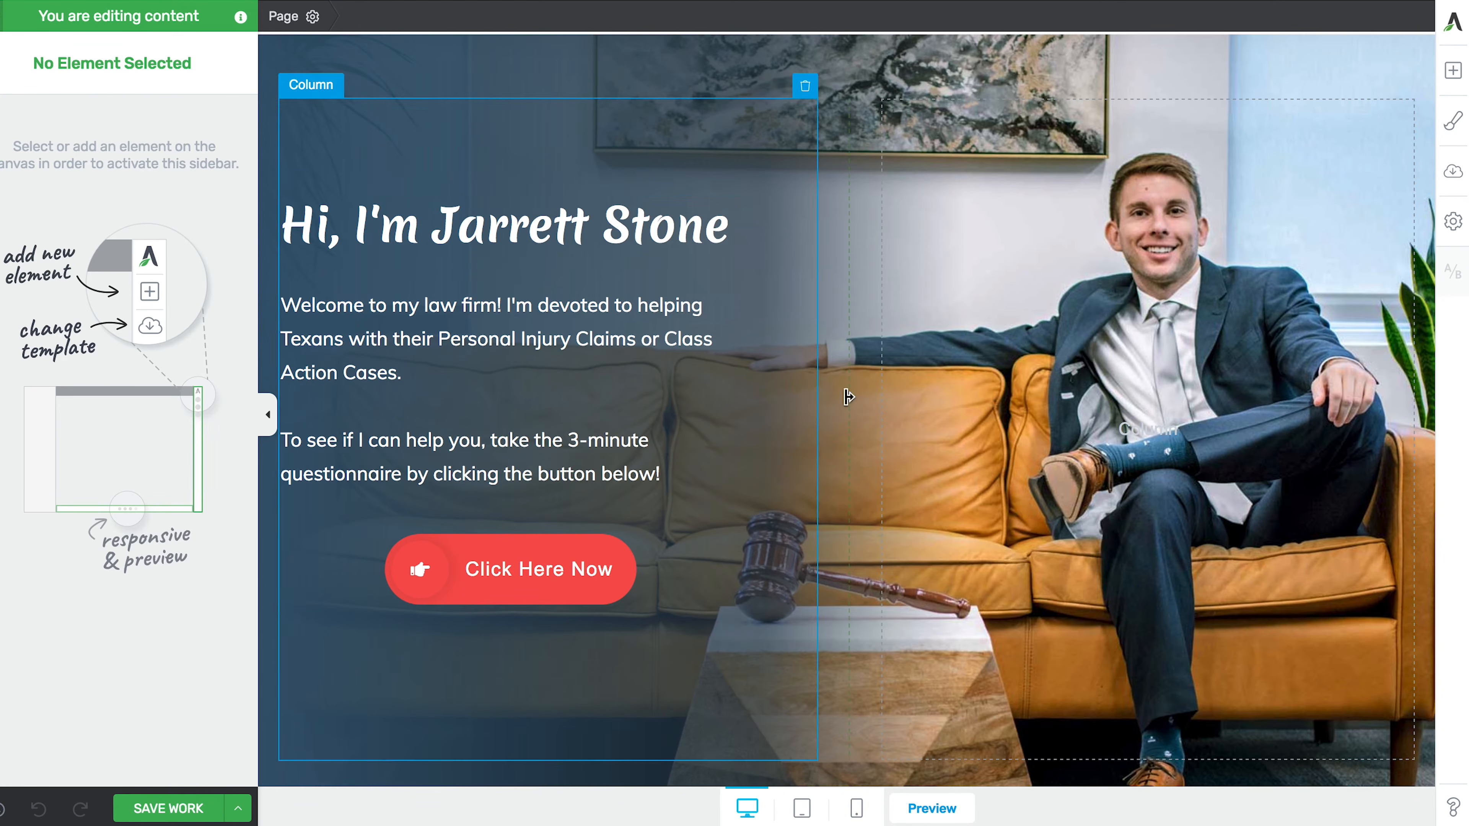
# - Preview the saved Stone Firm page live and scroll through its hero and testimonials
pyautogui.click(919, 813)
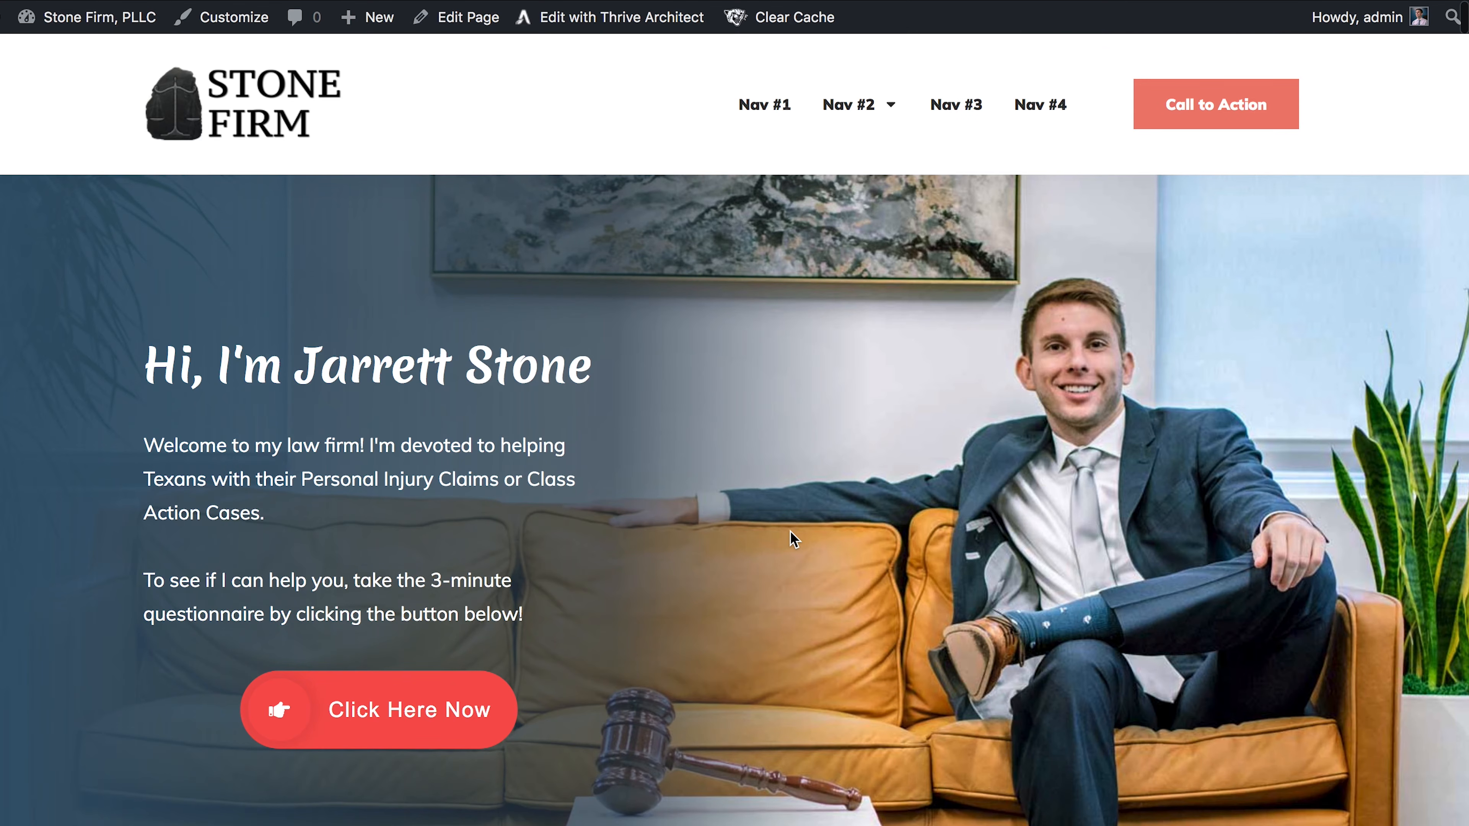
pyautogui.scroll(-15, 790, 532)
pyautogui.scroll(-8, 790, 535)
pyautogui.scroll(14, 790, 535)
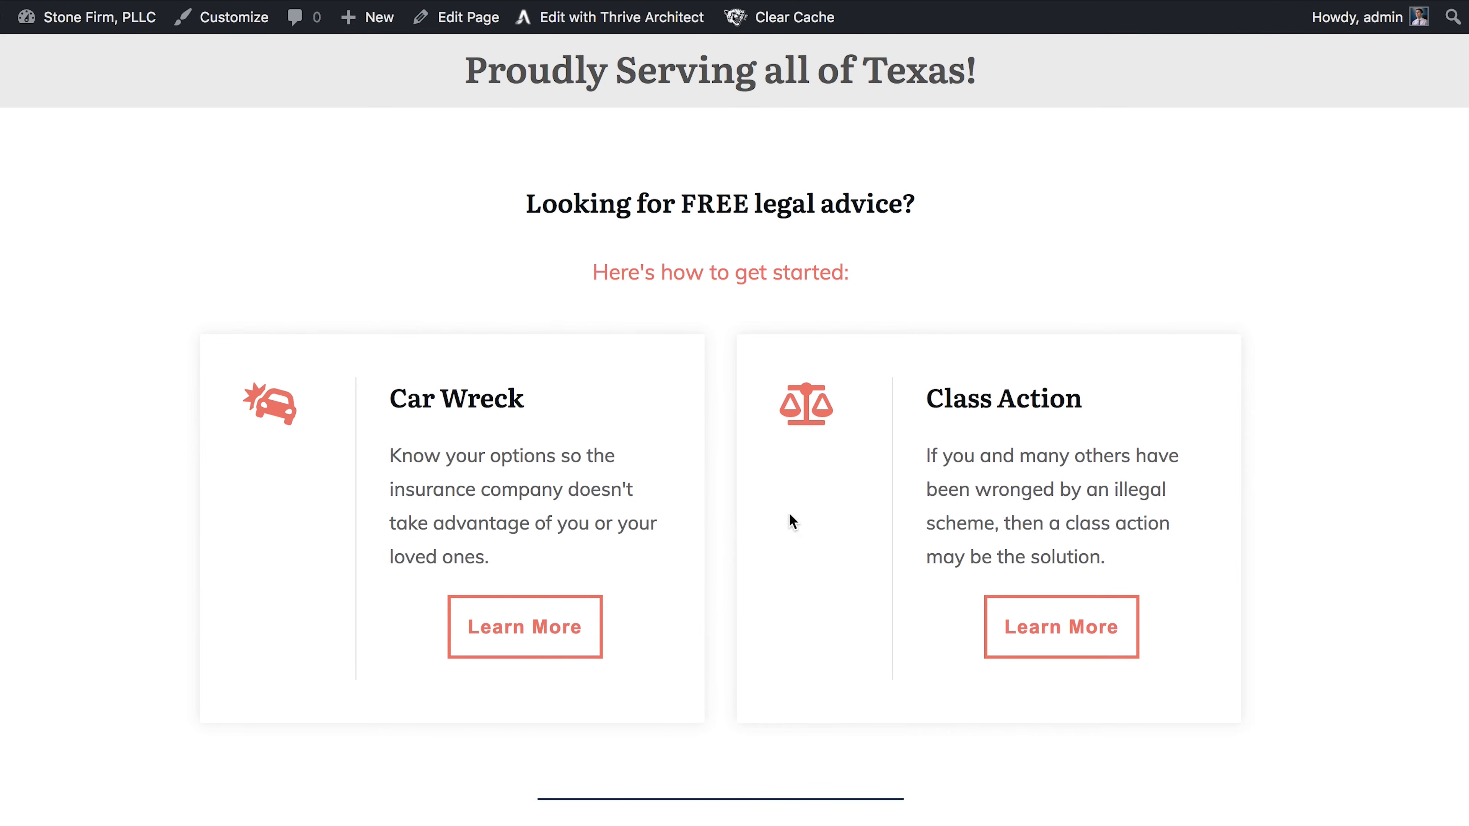
pyautogui.scroll(-10, 790, 515)
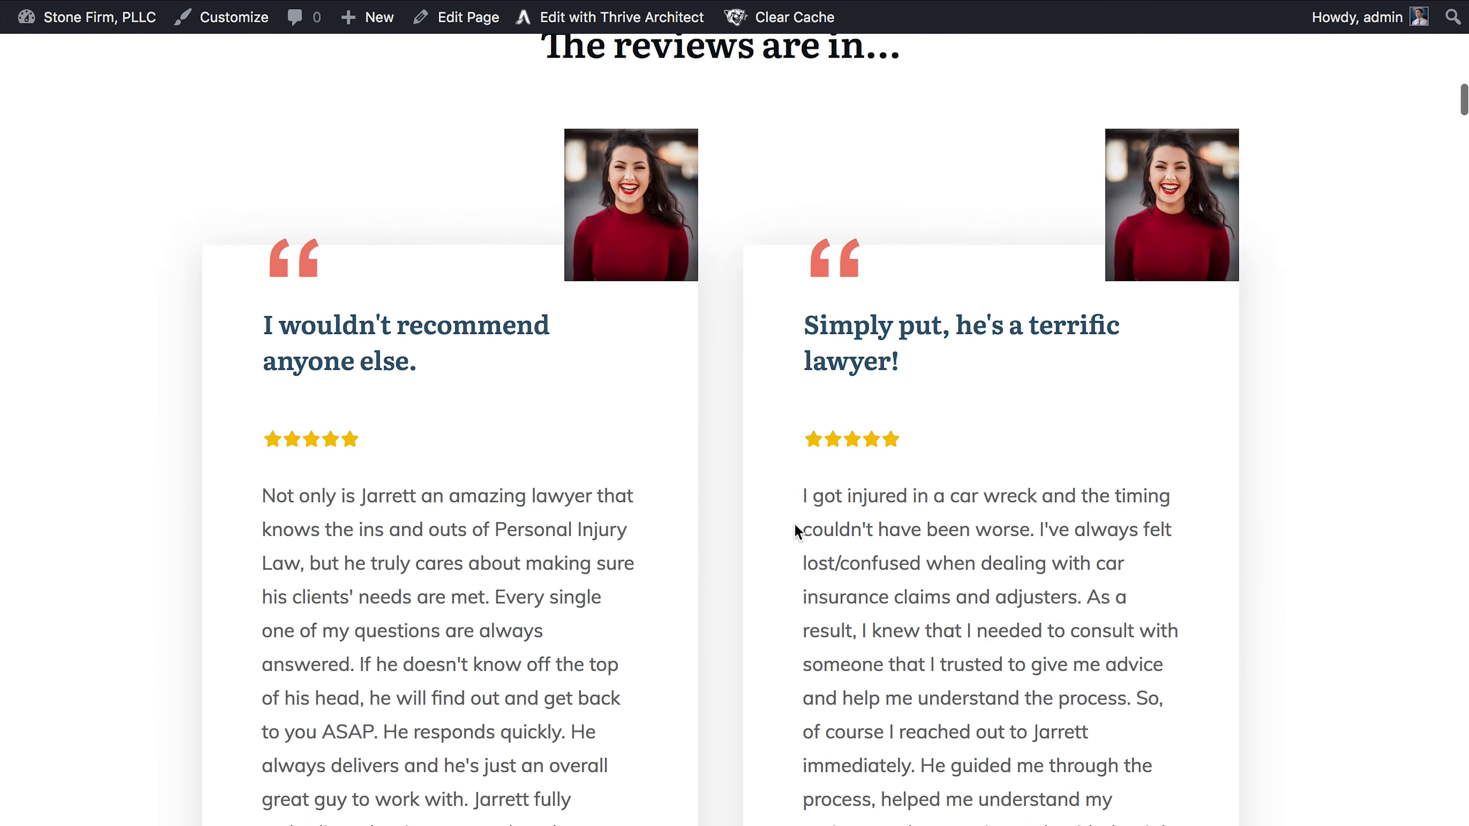
pyautogui.scroll(-10, 795, 524)
pyautogui.scroll(6, 794, 523)
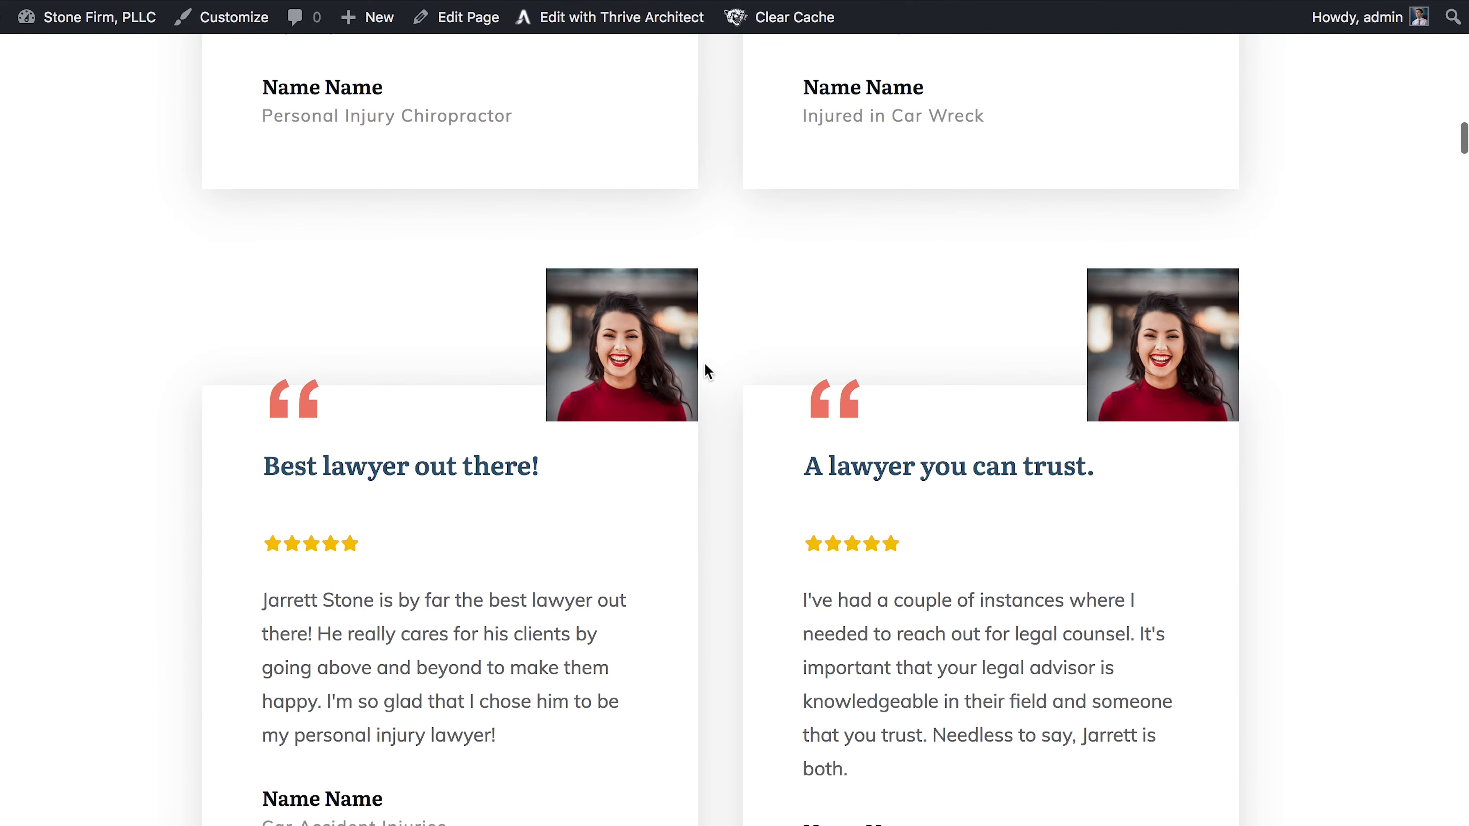
pyautogui.scroll(-8, 728, 623)
pyautogui.scroll(-10, 730, 625)
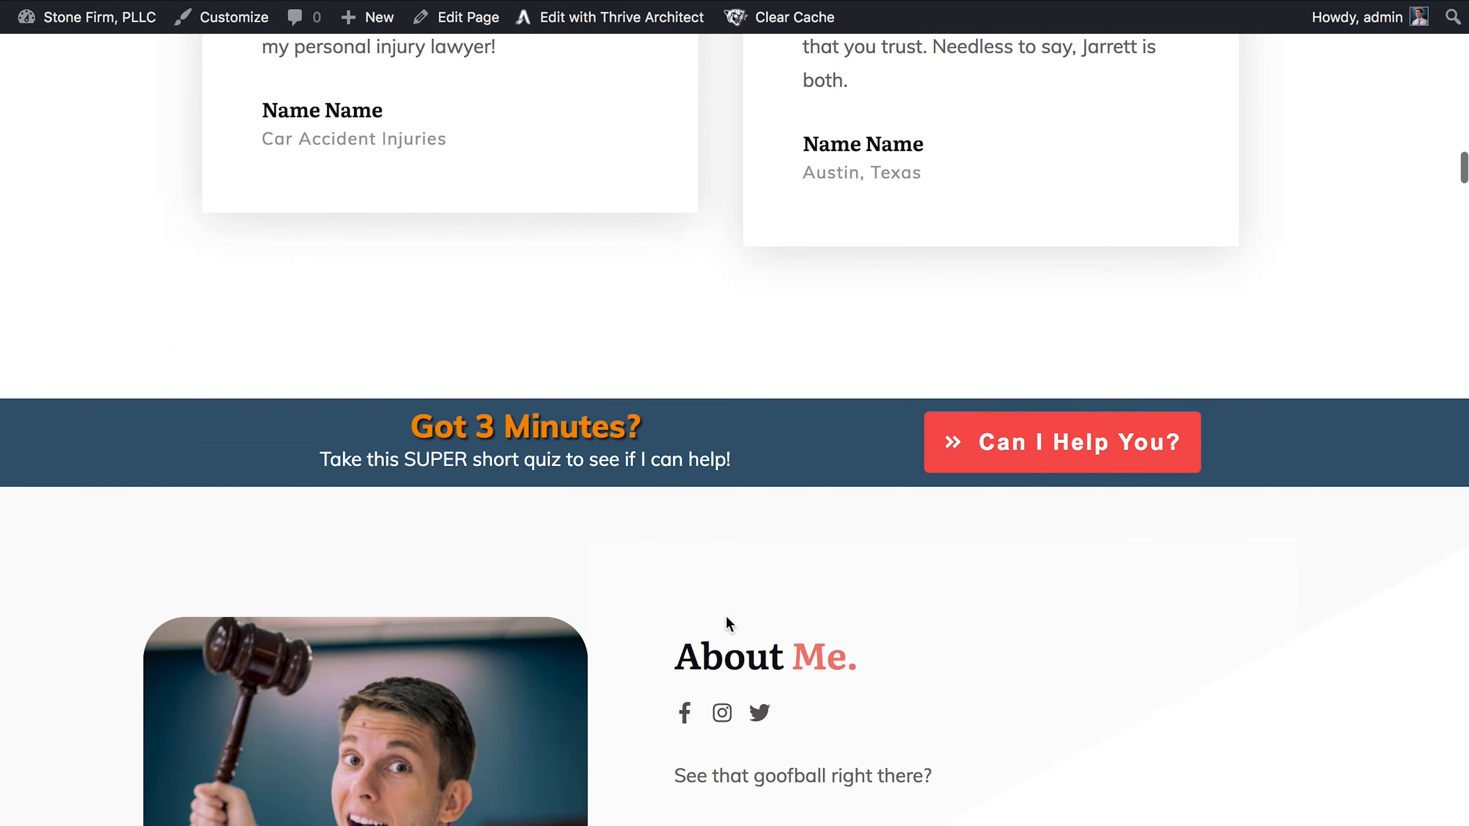
pyautogui.scroll(3, 730, 625)
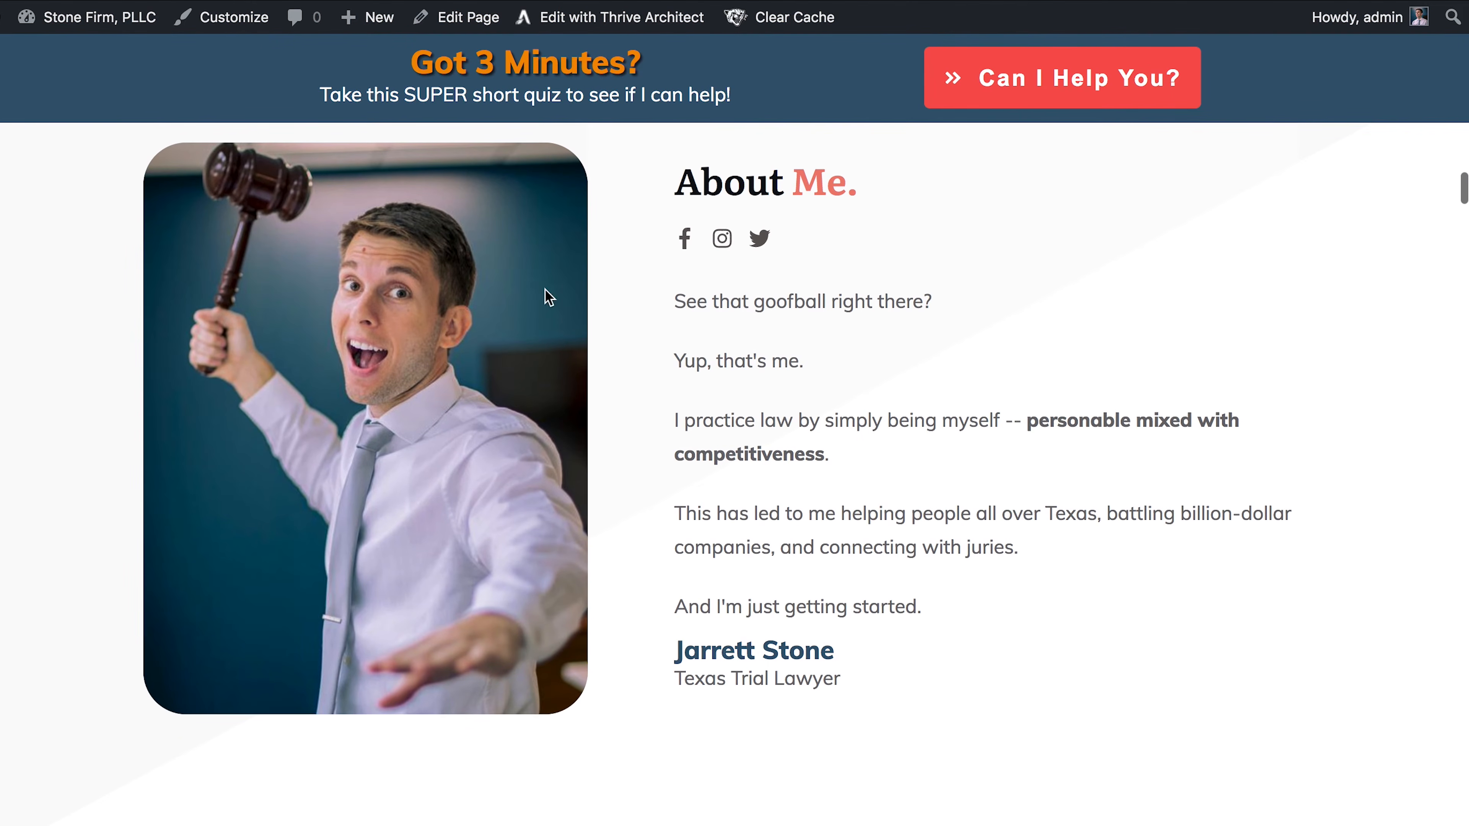
pyautogui.scroll(10, 675, 436)
pyautogui.scroll(6, 675, 430)
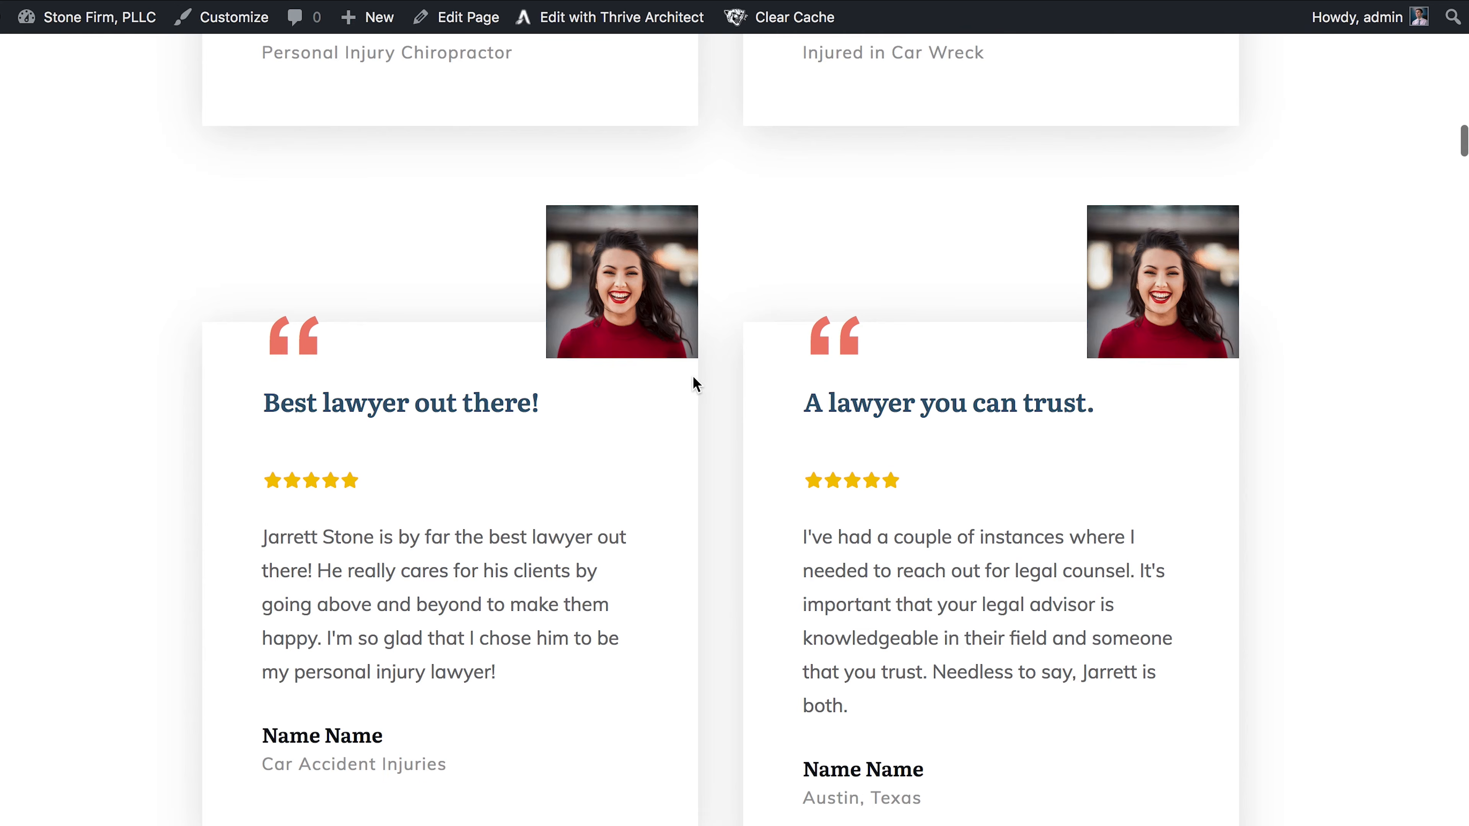
pyautogui.scroll(-4, 694, 376)
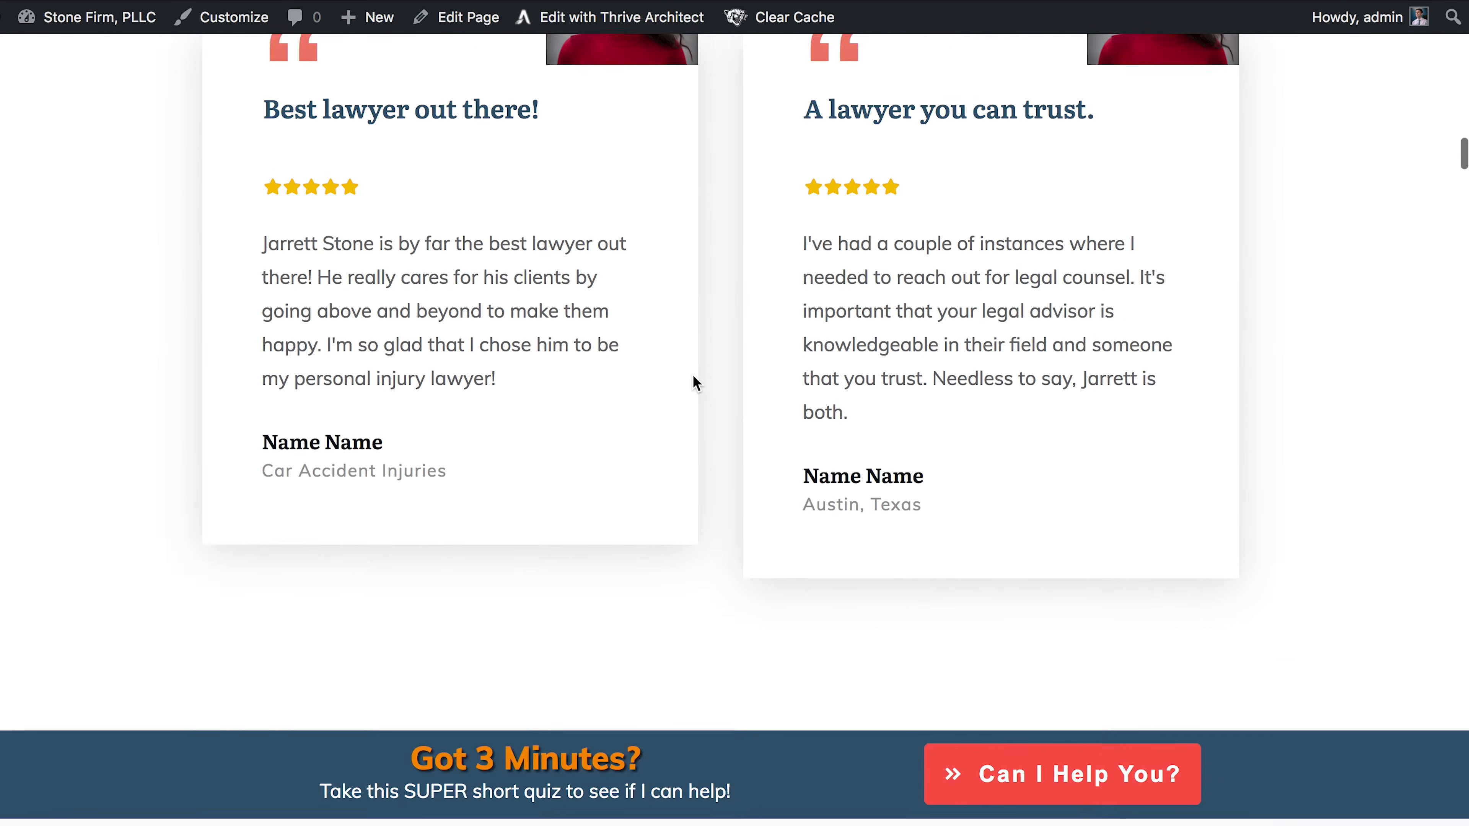
pyautogui.scroll(3, 693, 376)
pyautogui.scroll(-2, 718, 272)
pyautogui.scroll(2, 718, 272)
pyautogui.scroll(-12, 694, 412)
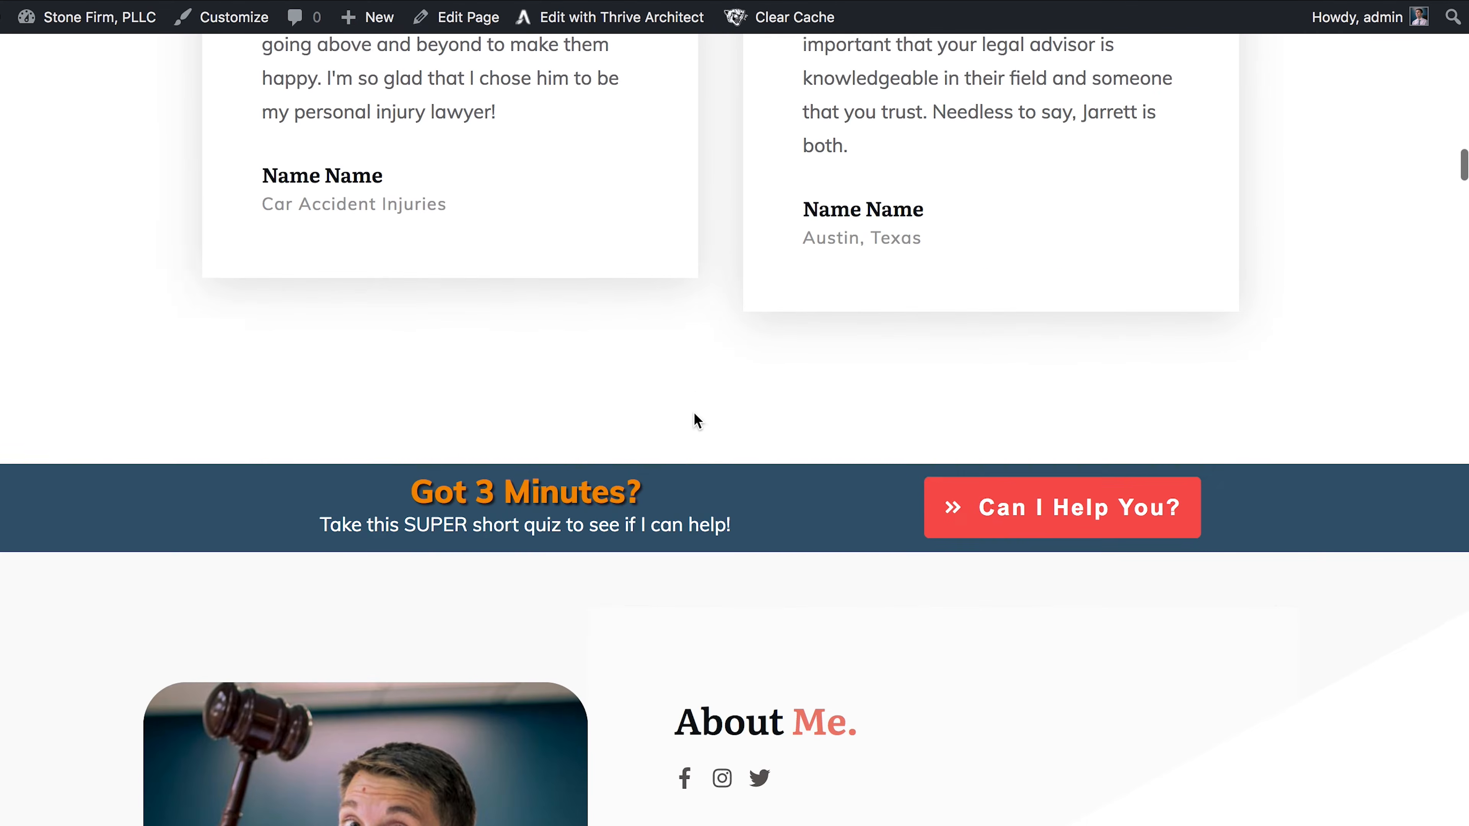
pyautogui.scroll(-10, 699, 611)
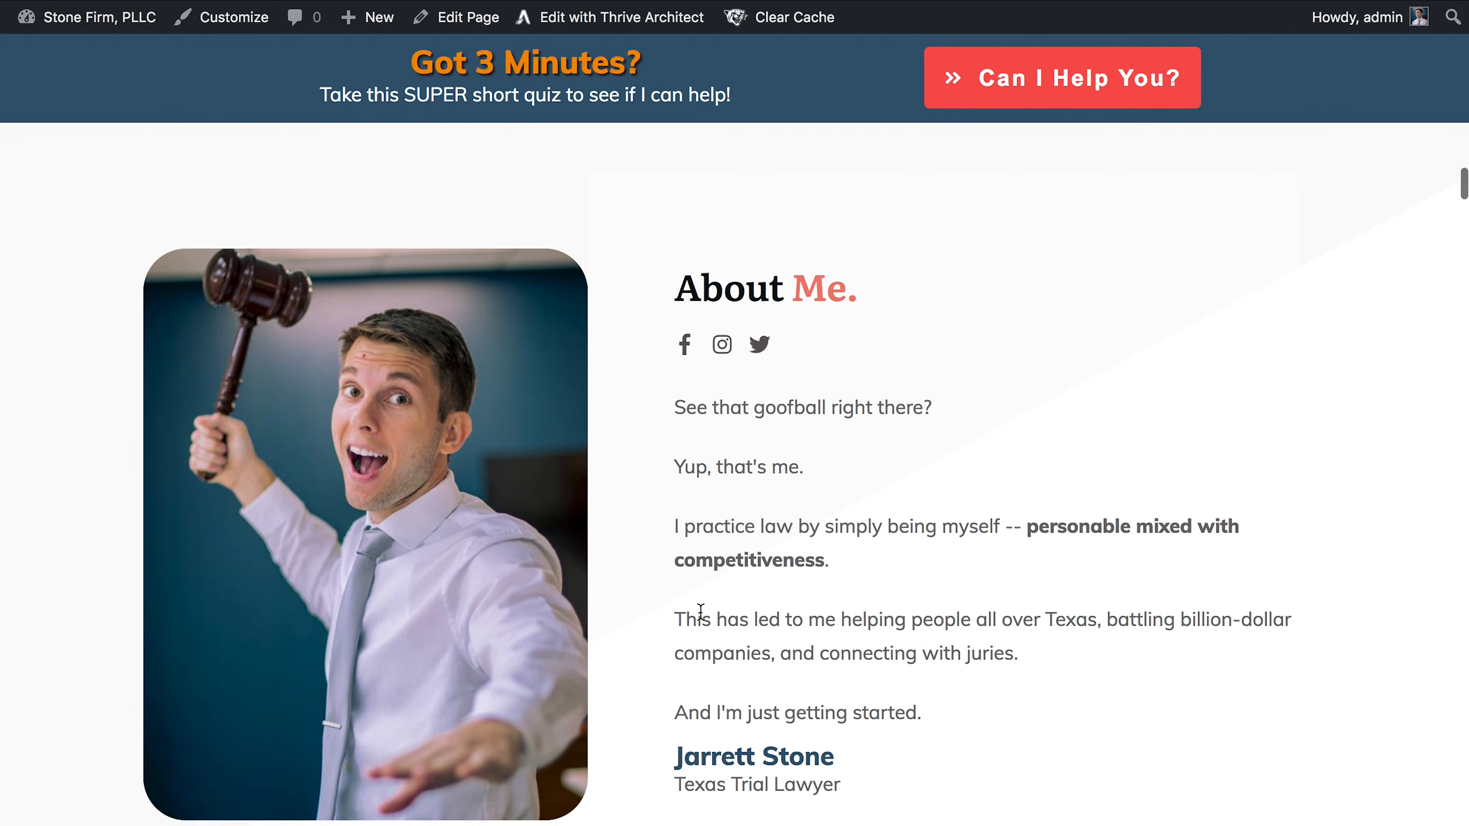
pyautogui.scroll(-20, 700, 612)
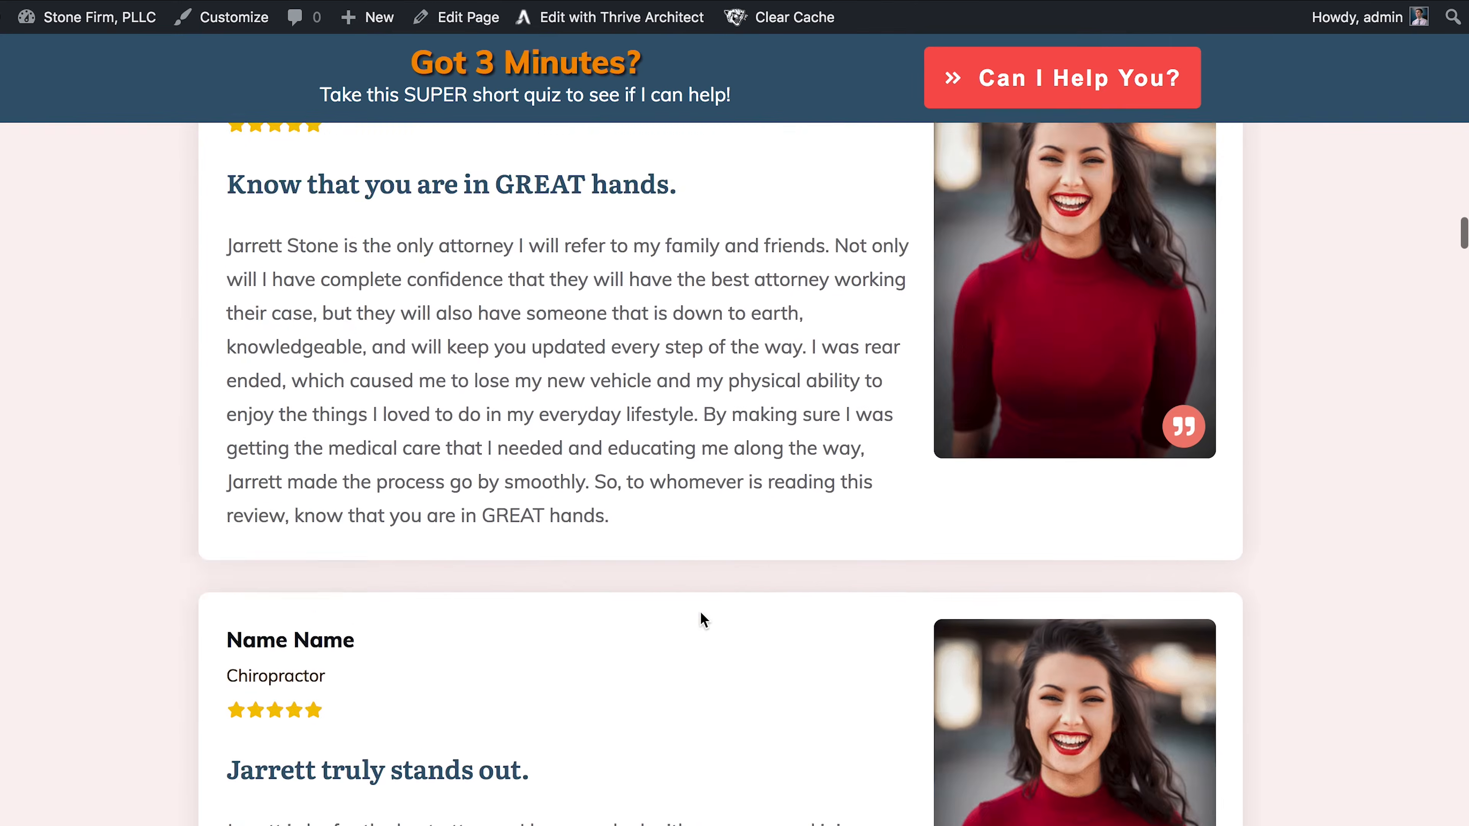
pyautogui.scroll(-20, 701, 613)
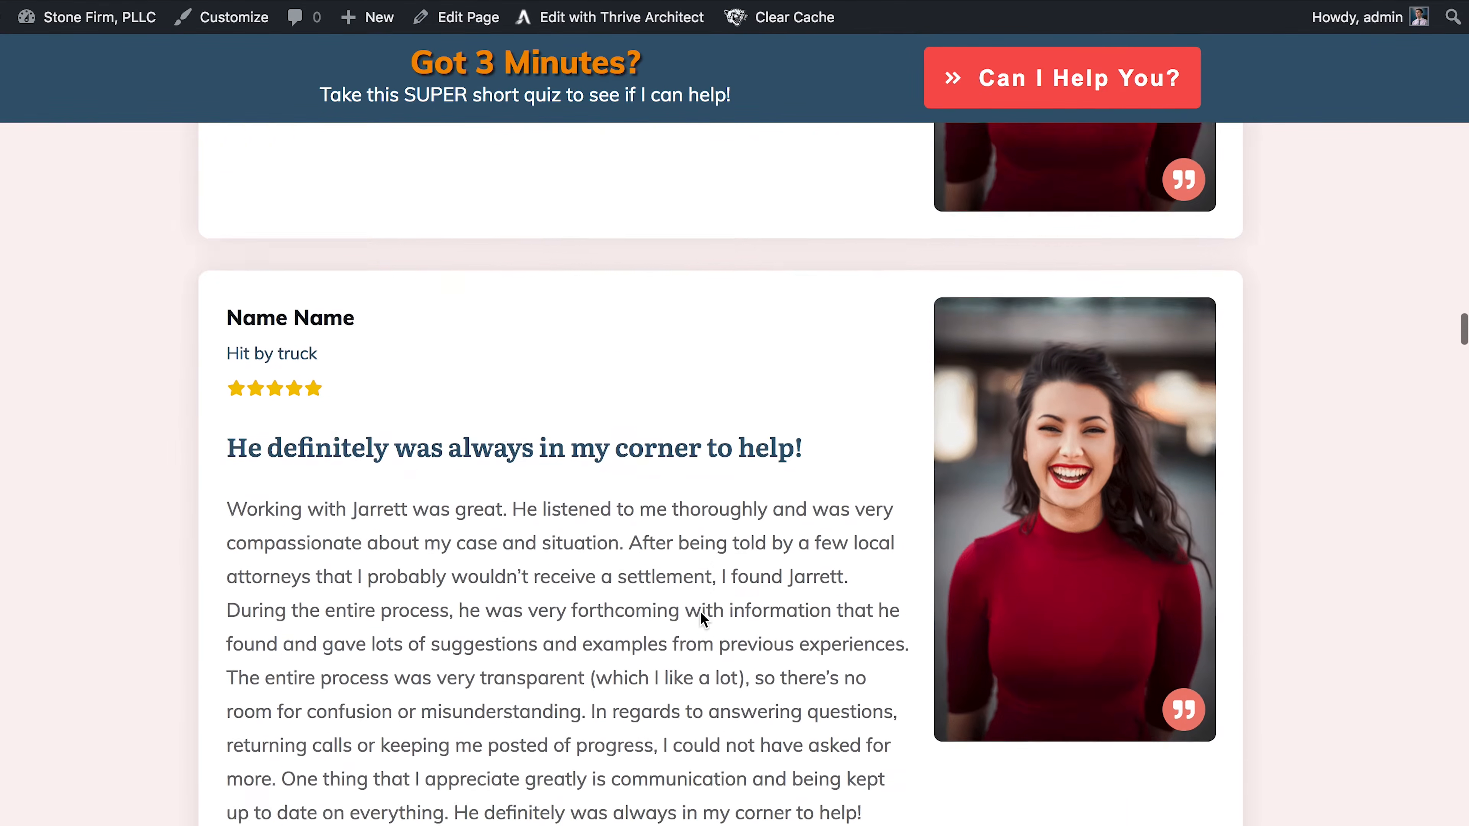
pyautogui.scroll(7, 700, 614)
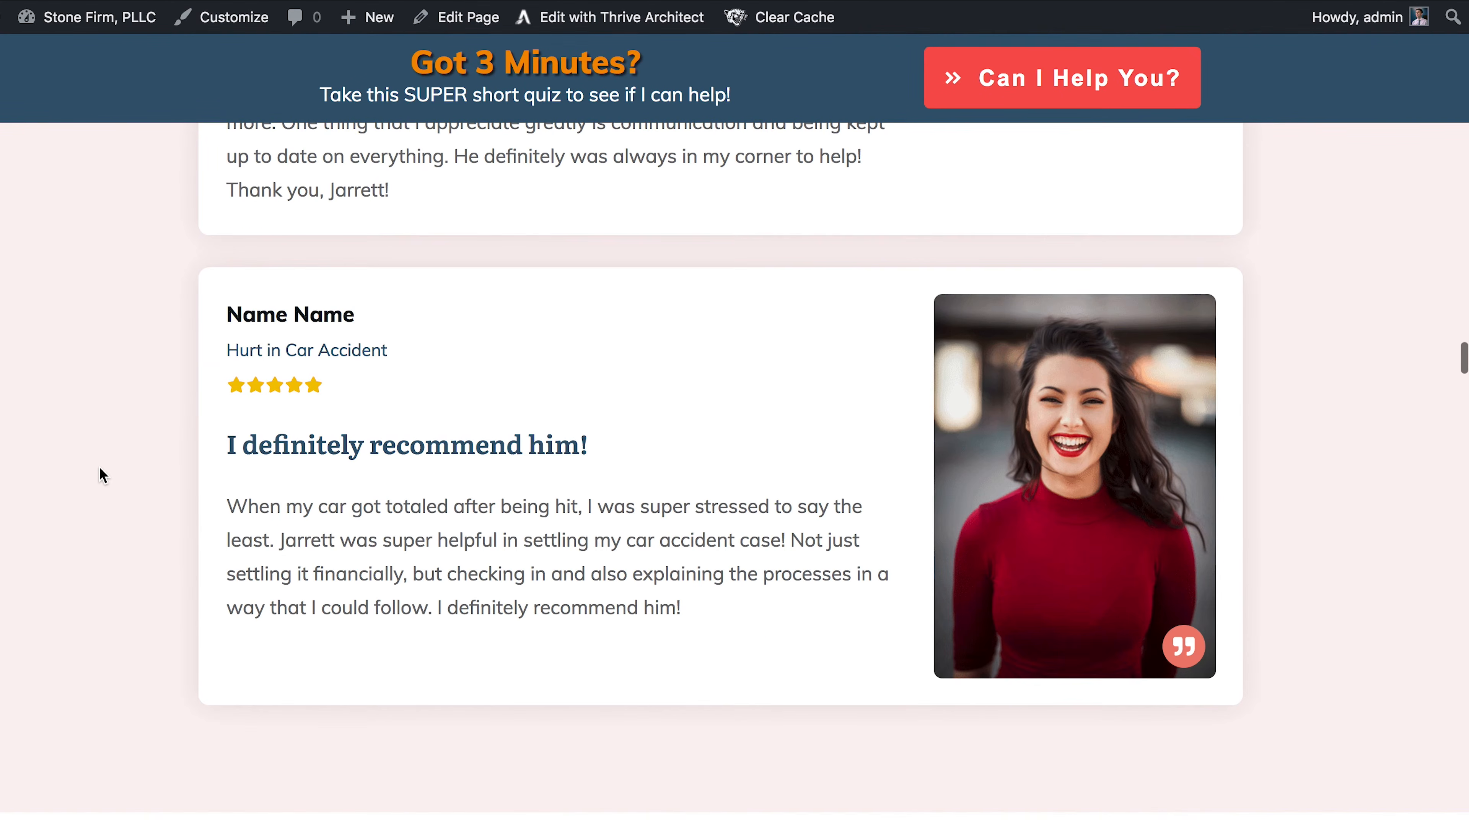
pyautogui.scroll(-5, 79, 478)
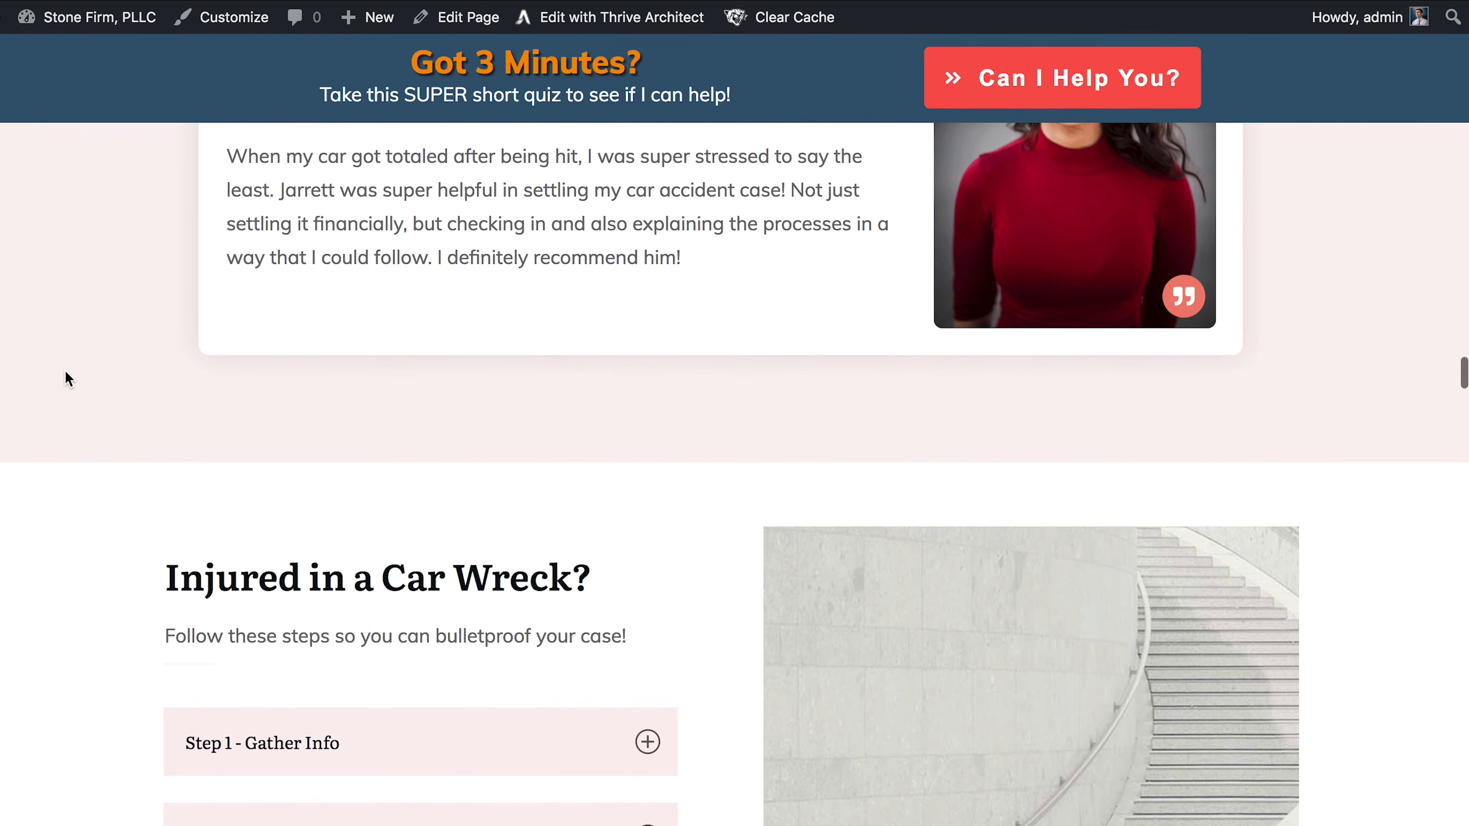
pyautogui.scroll(-5, 65, 373)
pyautogui.scroll(-3, 65, 373)
# - Expand and collapse the 'Step 1 - Gather Info' item, then scroll on to the footer
pyautogui.click(511, 257)
pyautogui.click(512, 257)
pyautogui.scroll(-15, 548, 411)
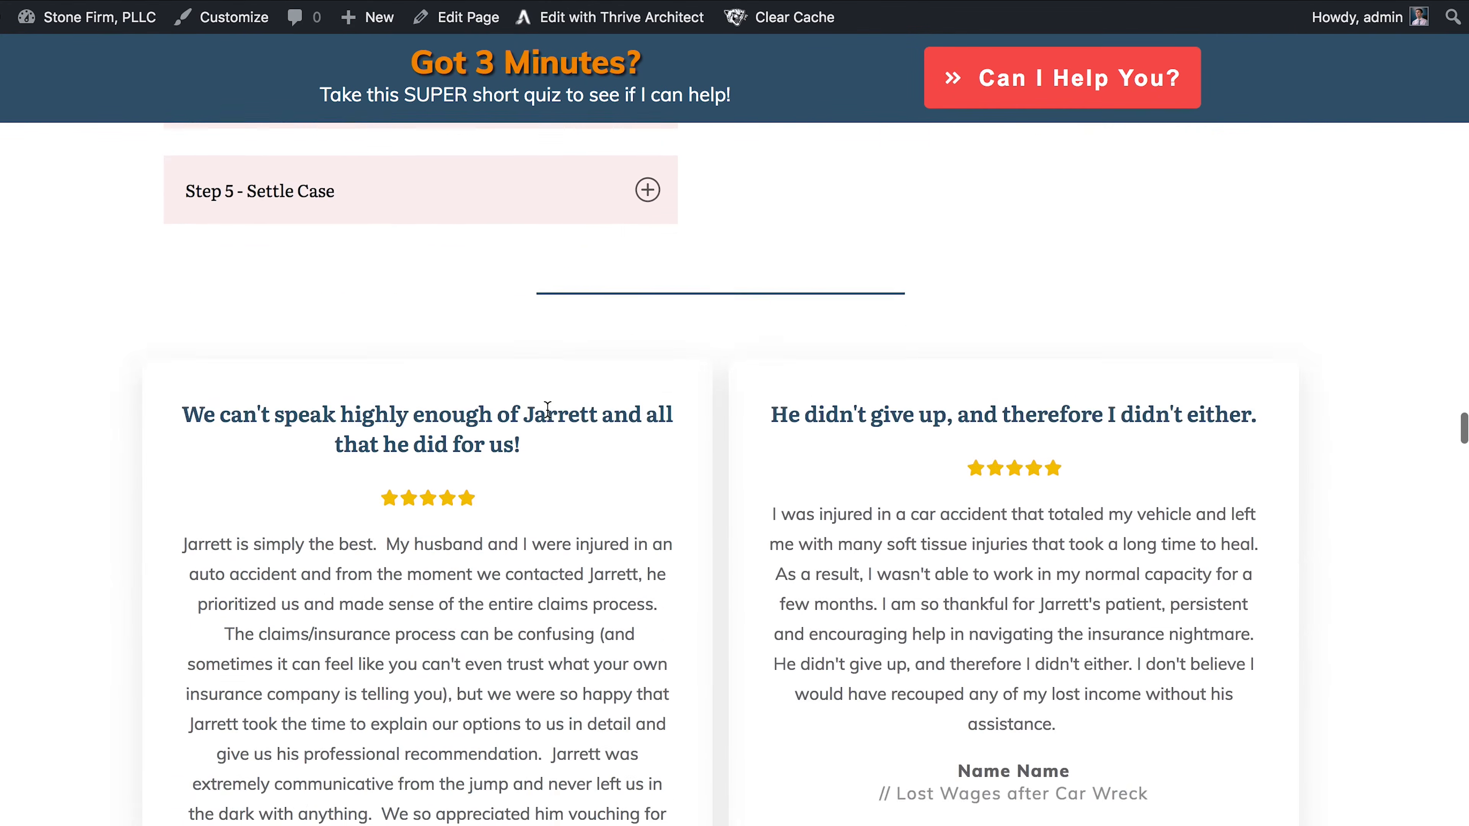
pyautogui.scroll(-10, 546, 409)
pyautogui.scroll(5, 547, 409)
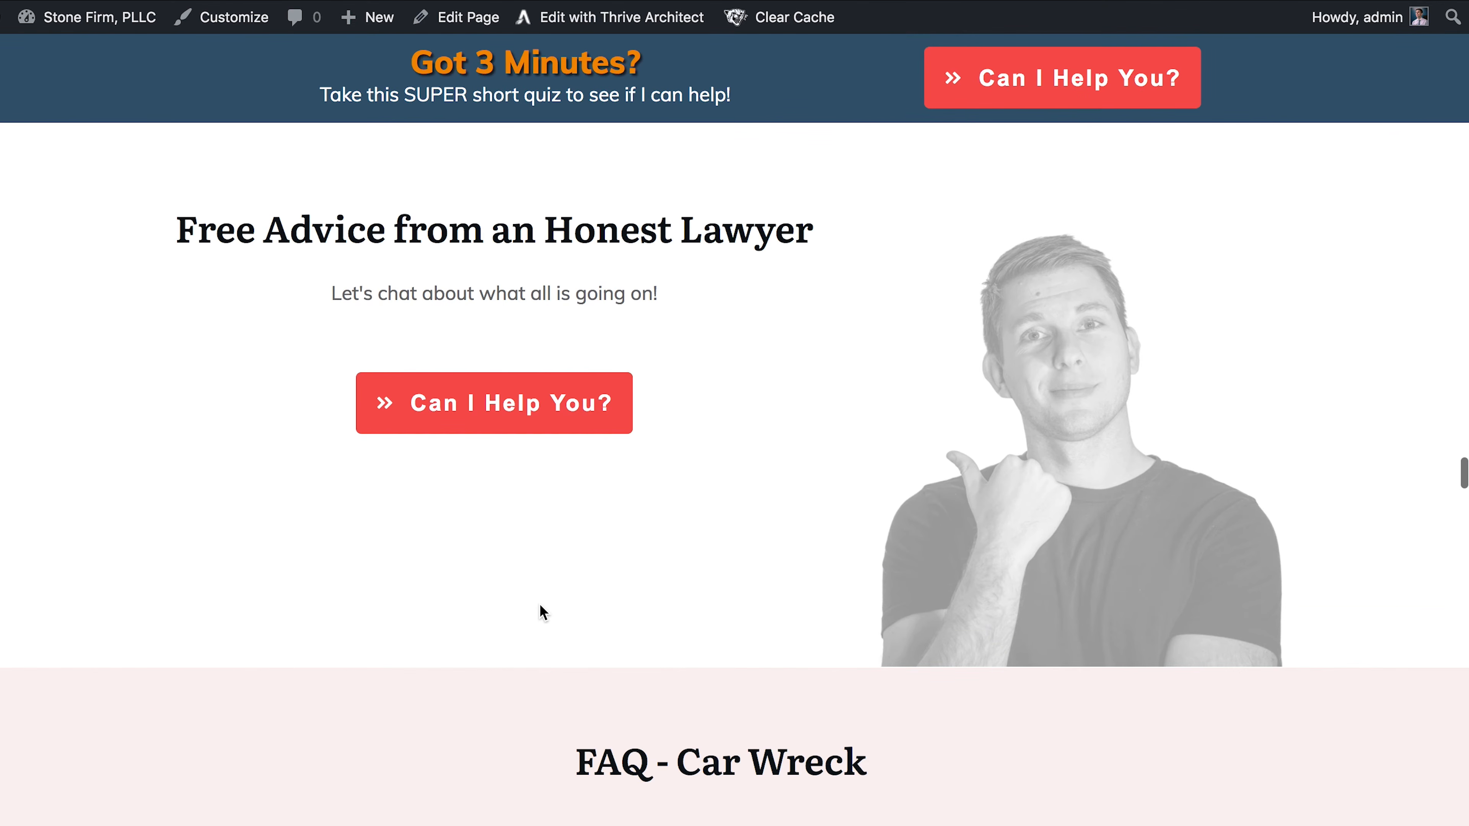
pyautogui.scroll(-15, 540, 604)
pyautogui.scroll(-10, 539, 604)
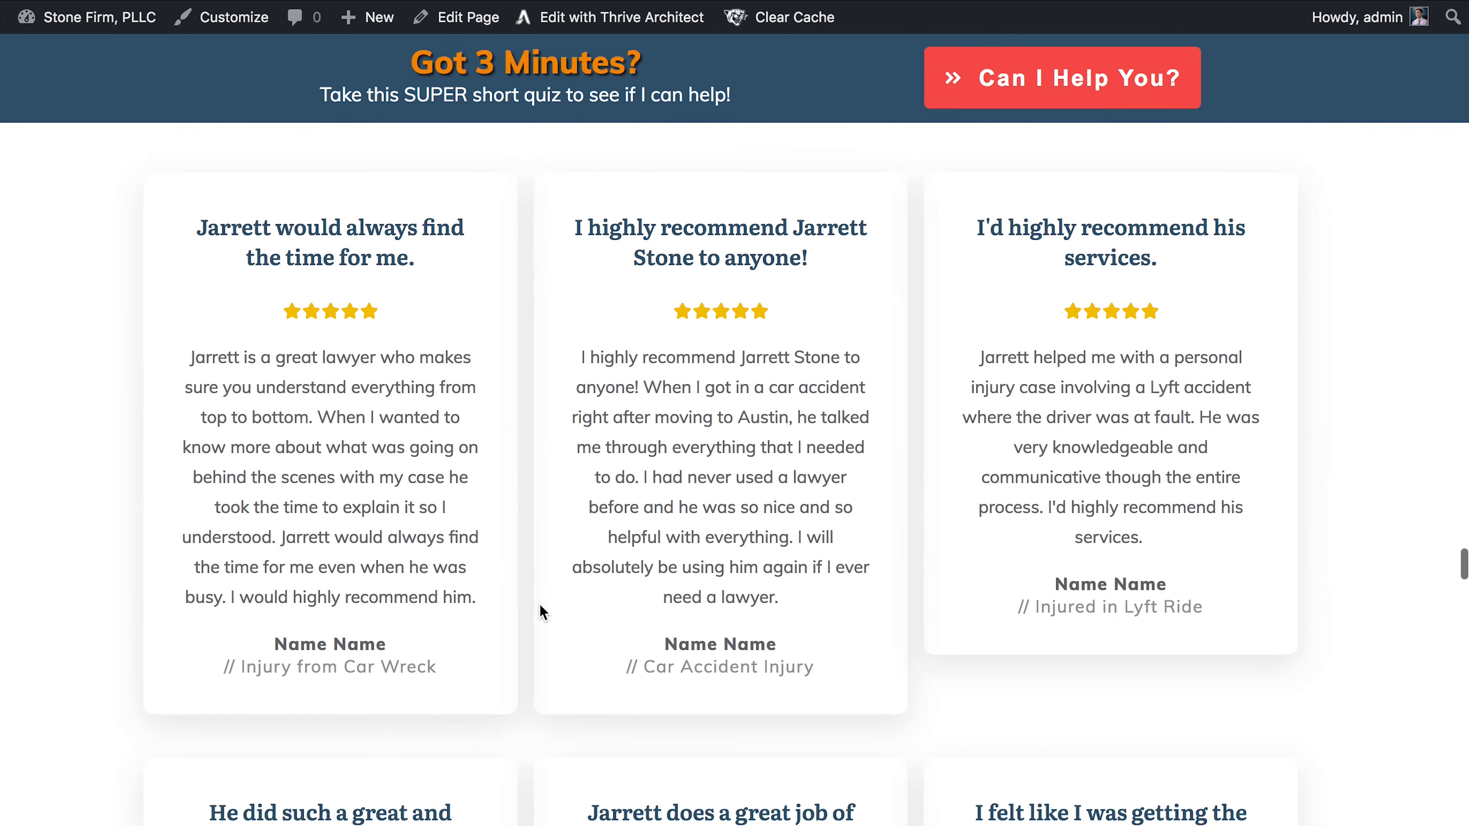
pyautogui.scroll(10, 540, 604)
pyautogui.scroll(-8, 539, 604)
pyautogui.scroll(-20, 539, 604)
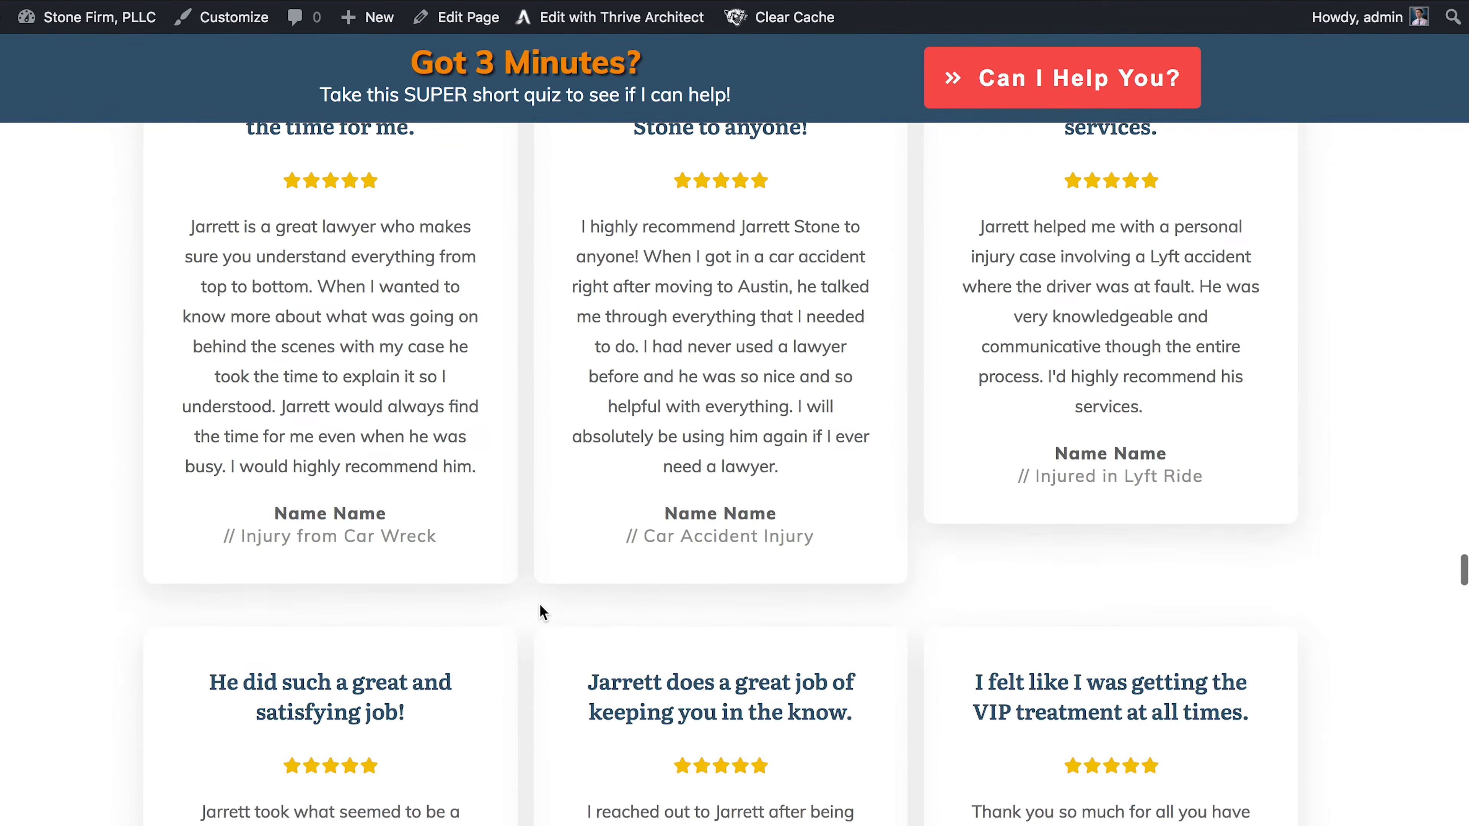
pyautogui.scroll(-20, 540, 604)
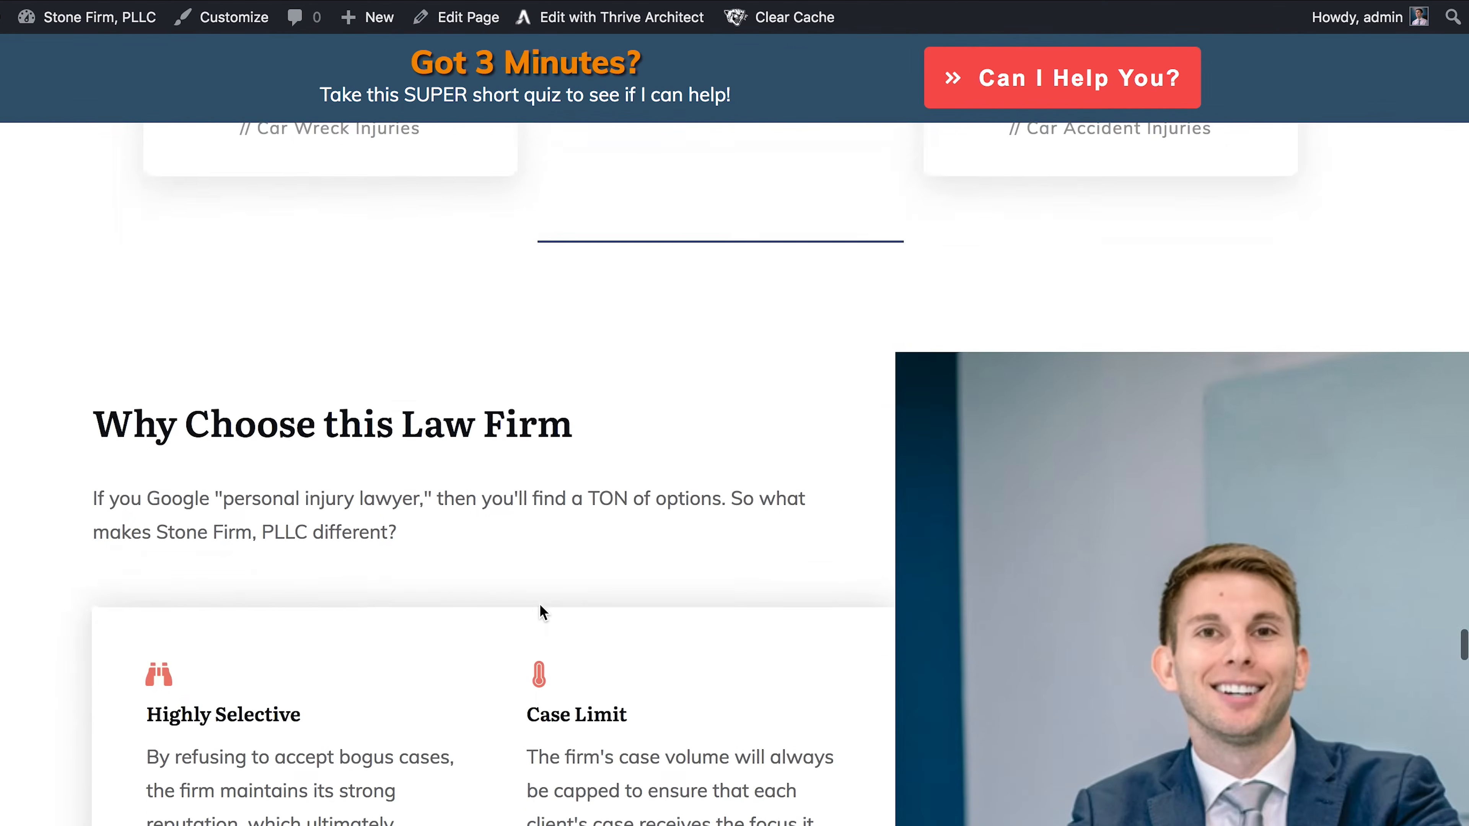
pyautogui.scroll(-20, 540, 604)
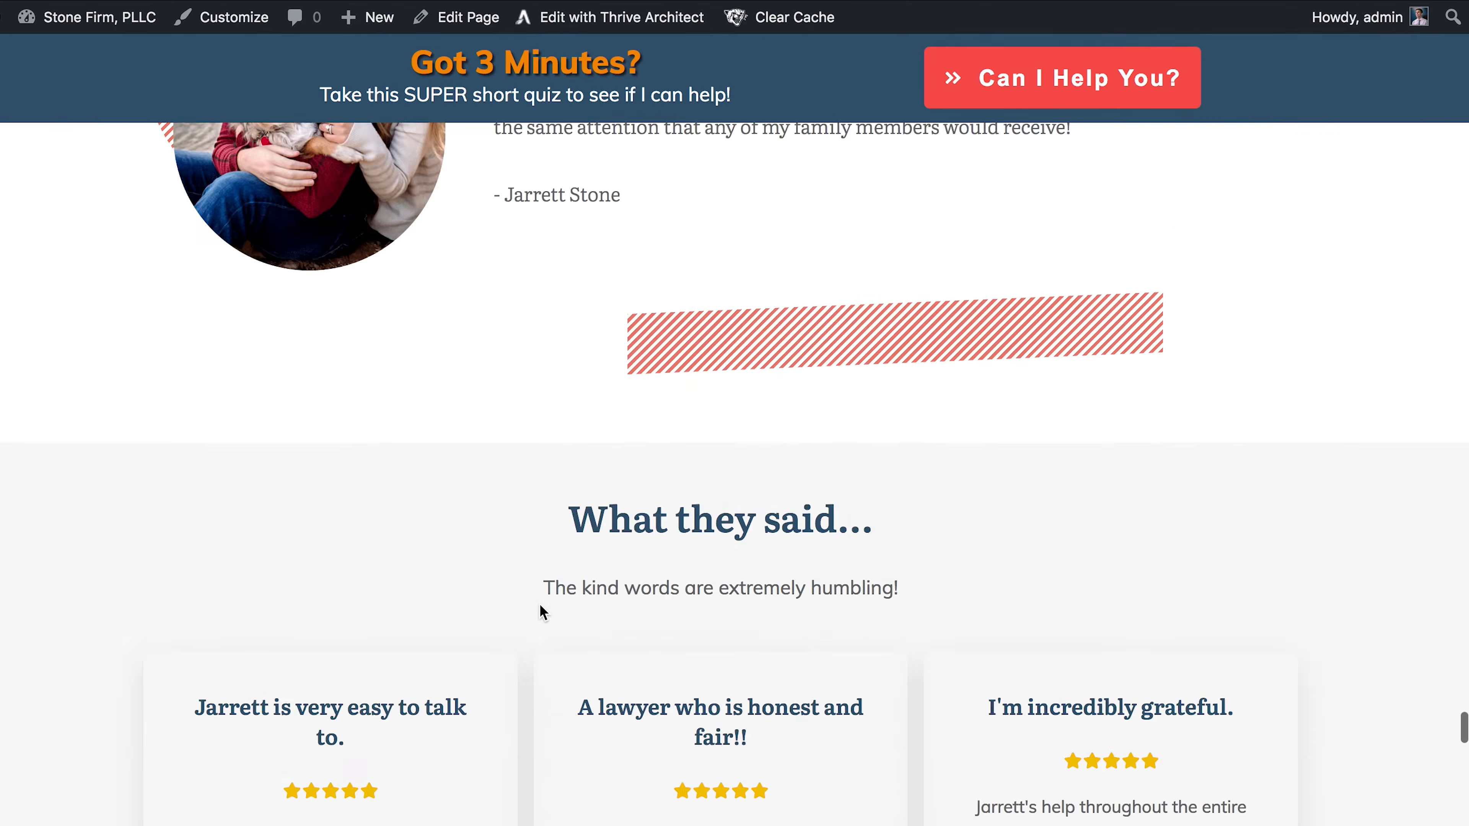
pyautogui.scroll(-2, 540, 604)
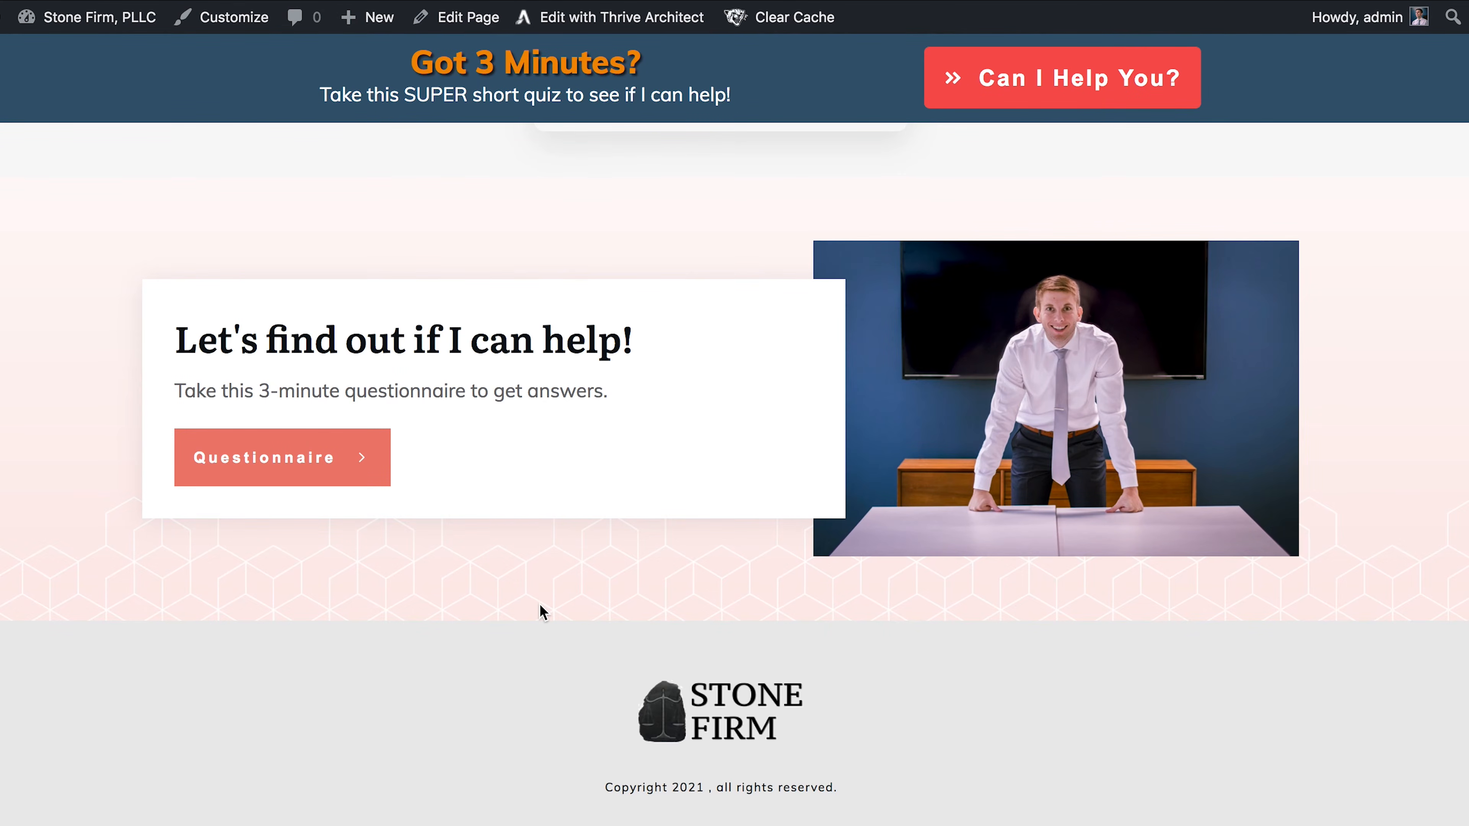
pyautogui.scroll(20, 541, 610)
pyautogui.scroll(-20, 528, 600)
pyautogui.scroll(20, 92, 437)
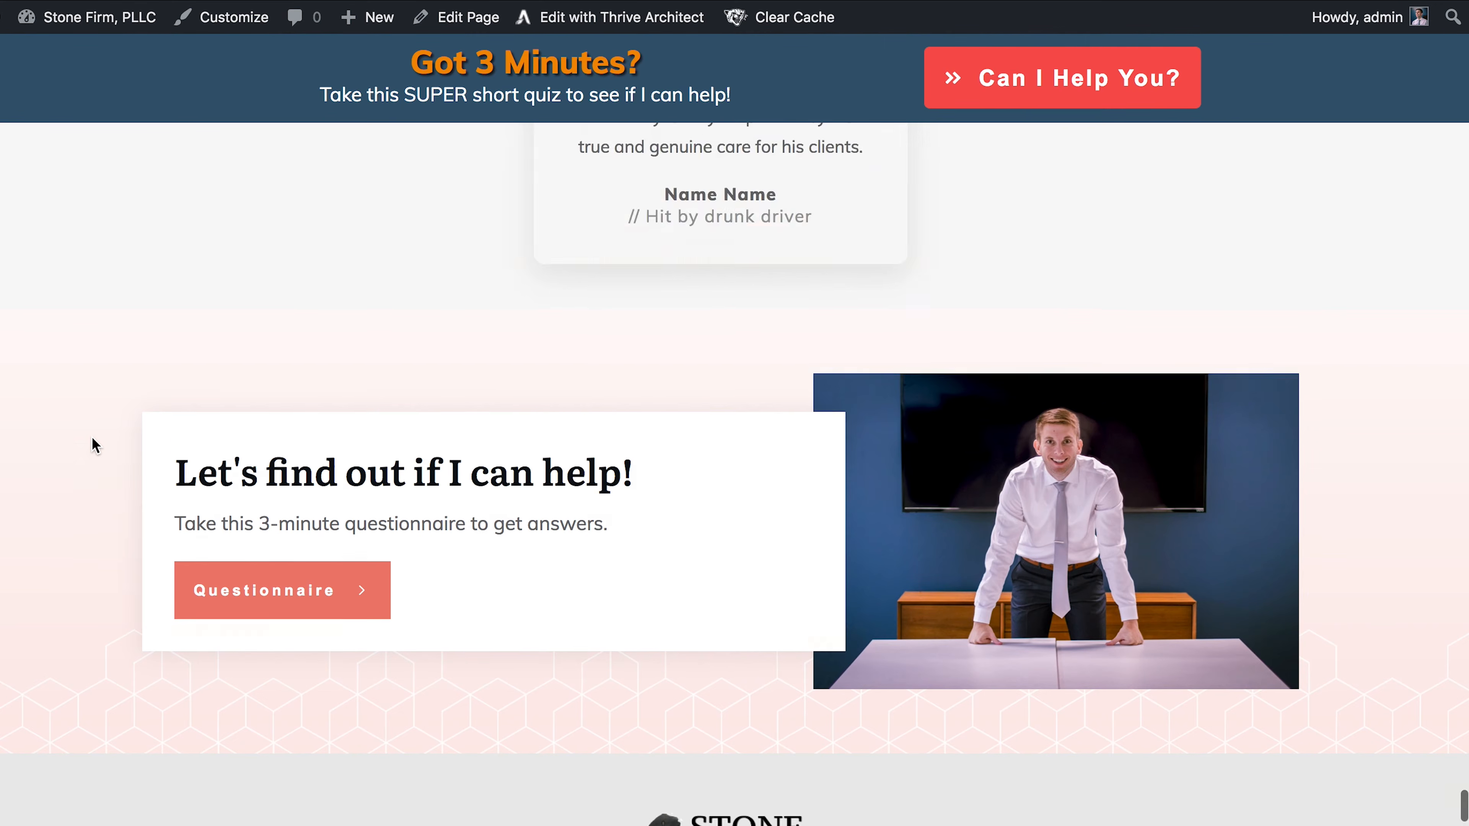
pyautogui.scroll(20, 92, 438)
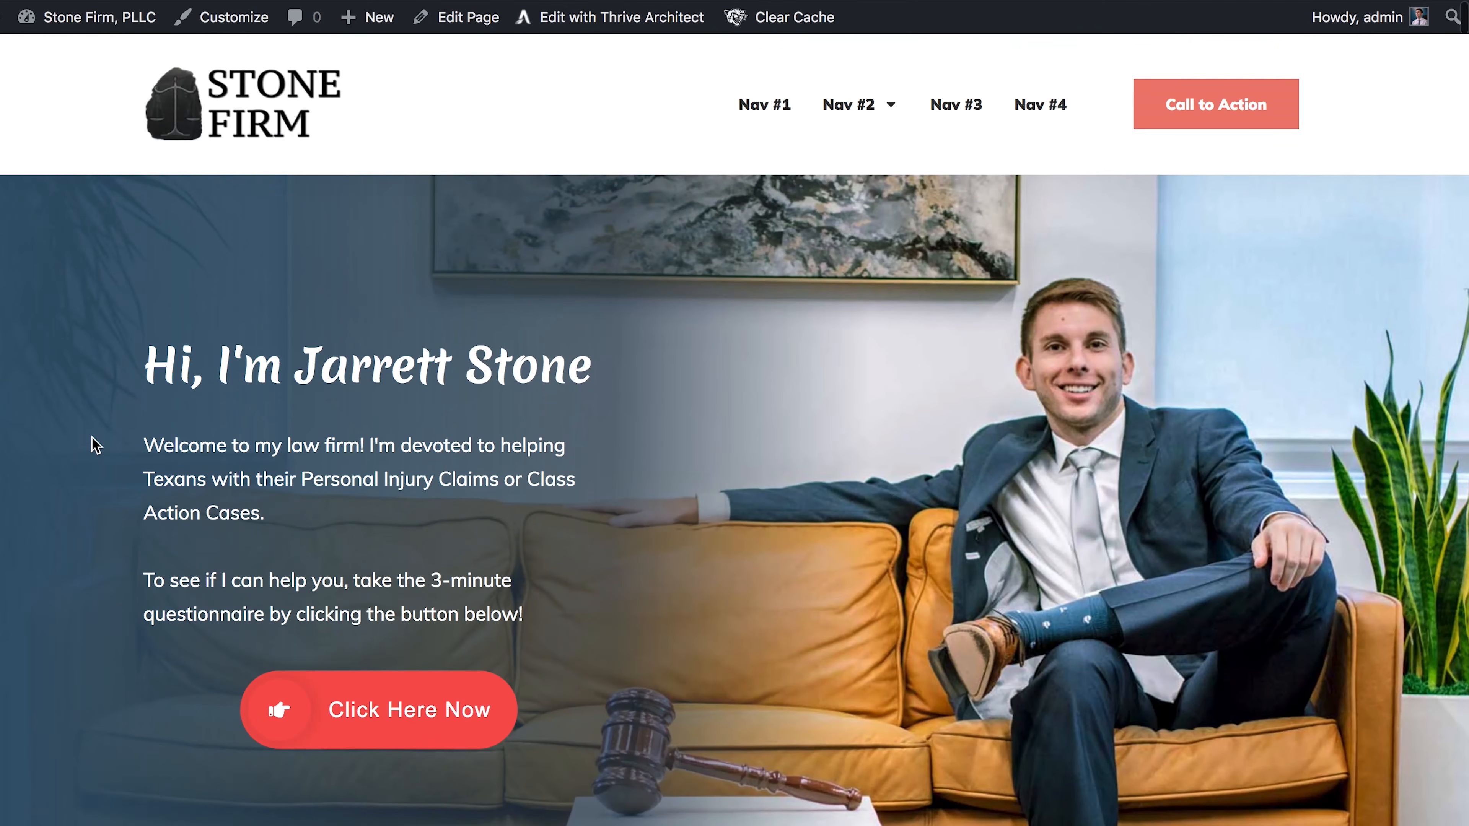
# - Scroll up and down the live Stone Firm page to review its sections
pyautogui.scroll(-10, 92, 438)
pyautogui.scroll(5, 92, 444)
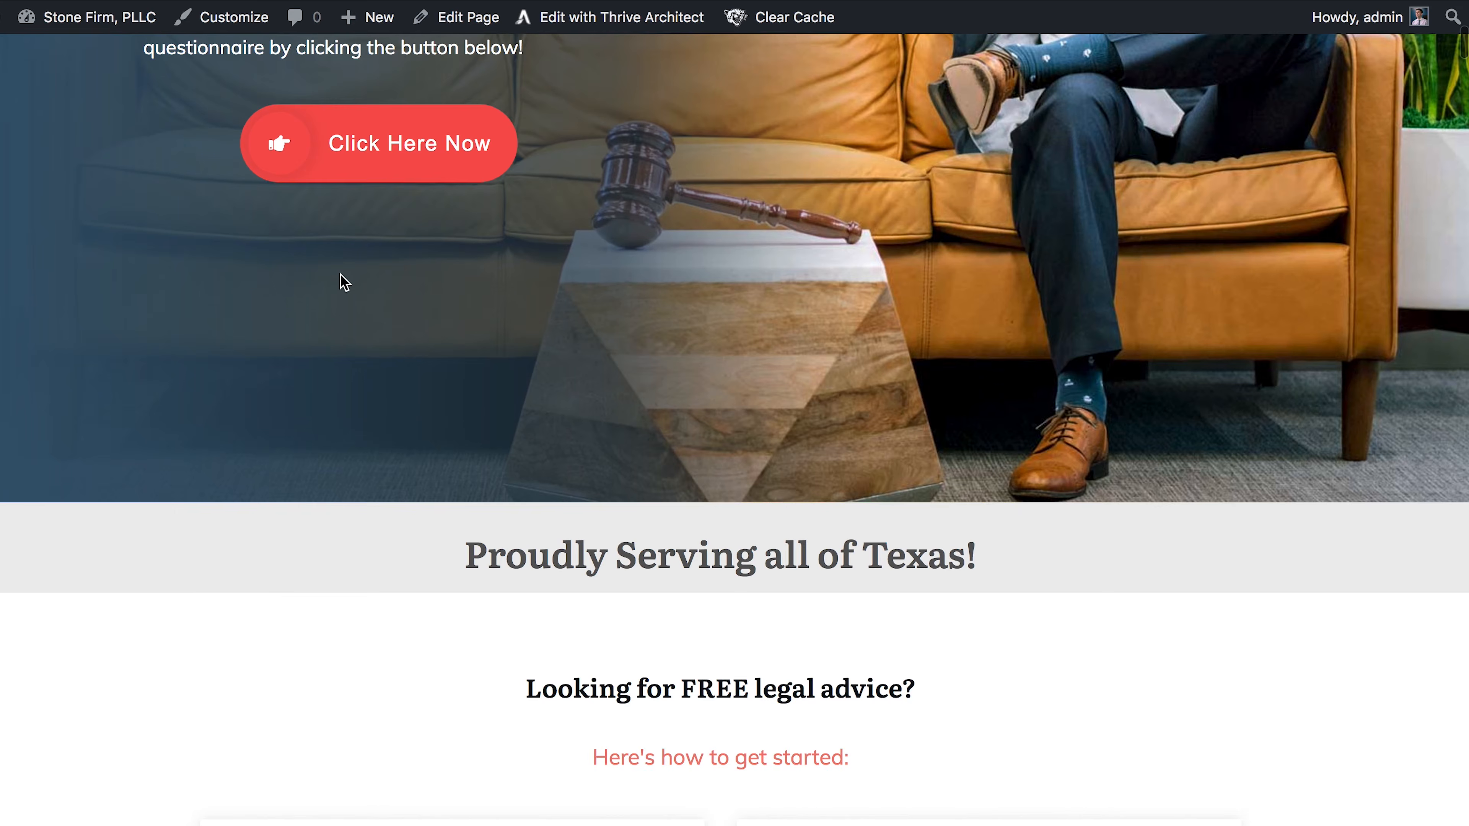
pyautogui.scroll(8, 341, 277)
pyautogui.scroll(-2, 341, 558)
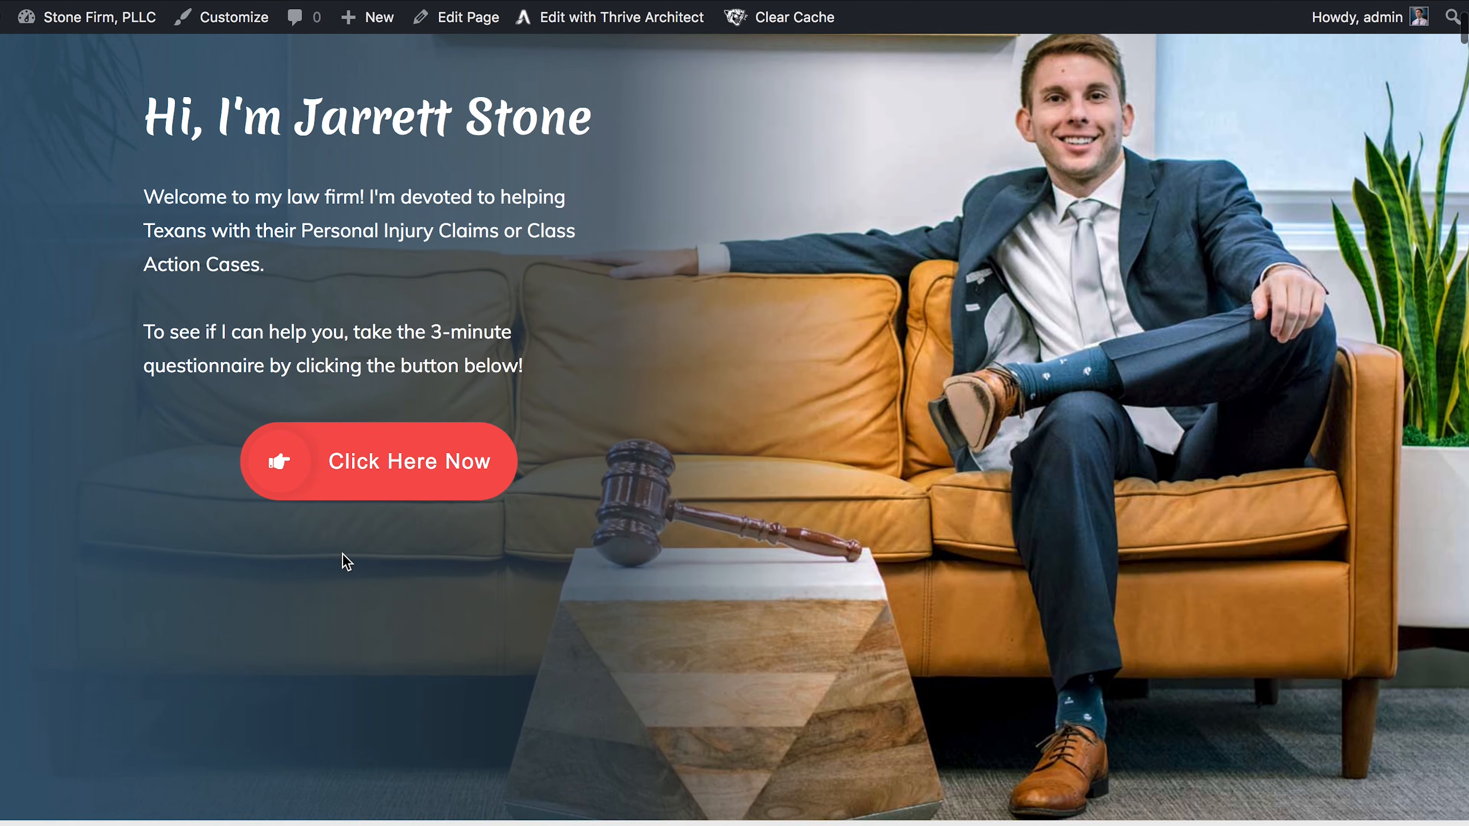
pyautogui.scroll(-2, 393, 496)
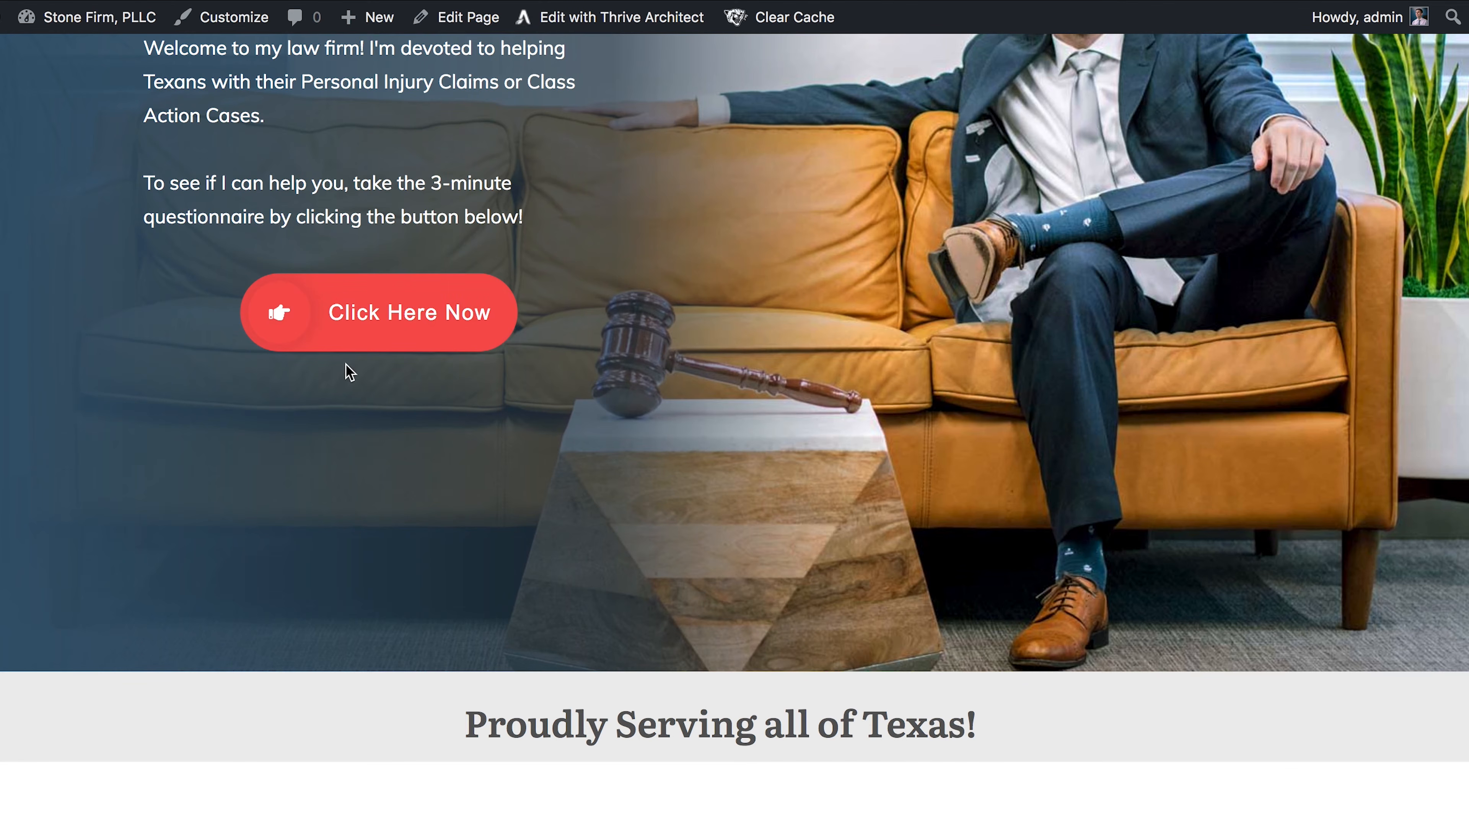
pyautogui.scroll(-10, 350, 372)
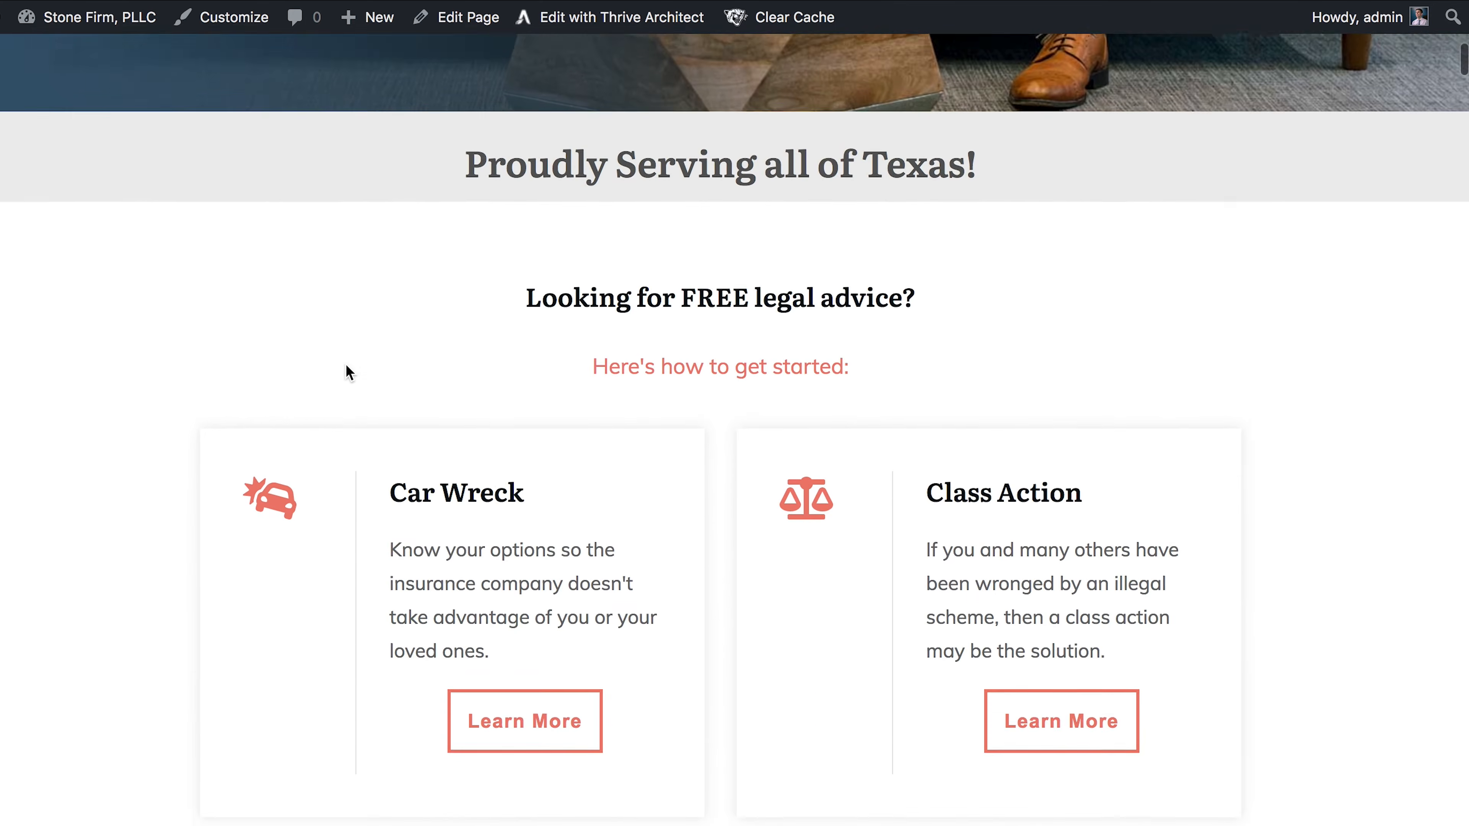
pyautogui.scroll(-14, 336, 373)
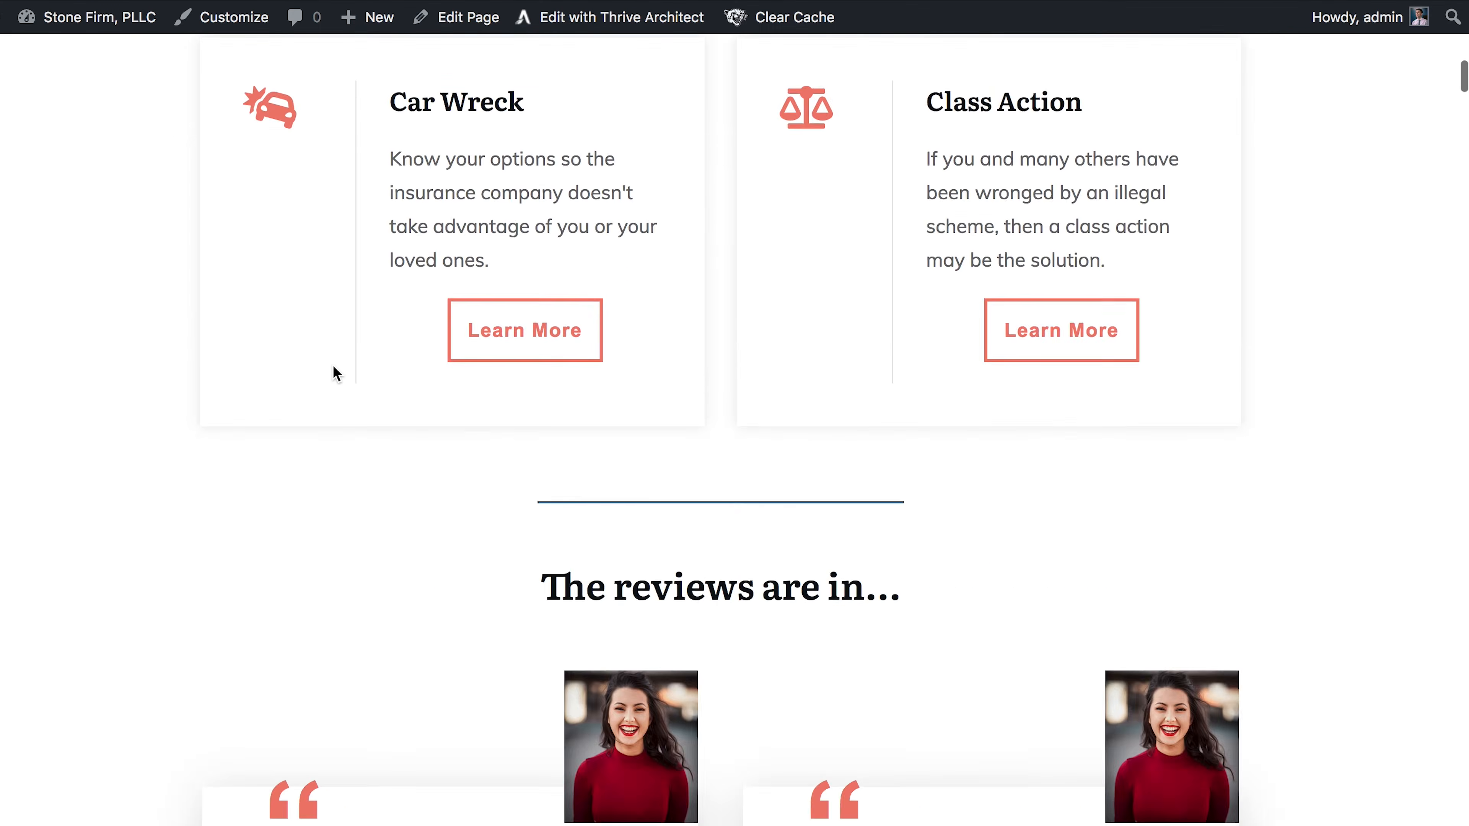
pyautogui.scroll(-11, 335, 373)
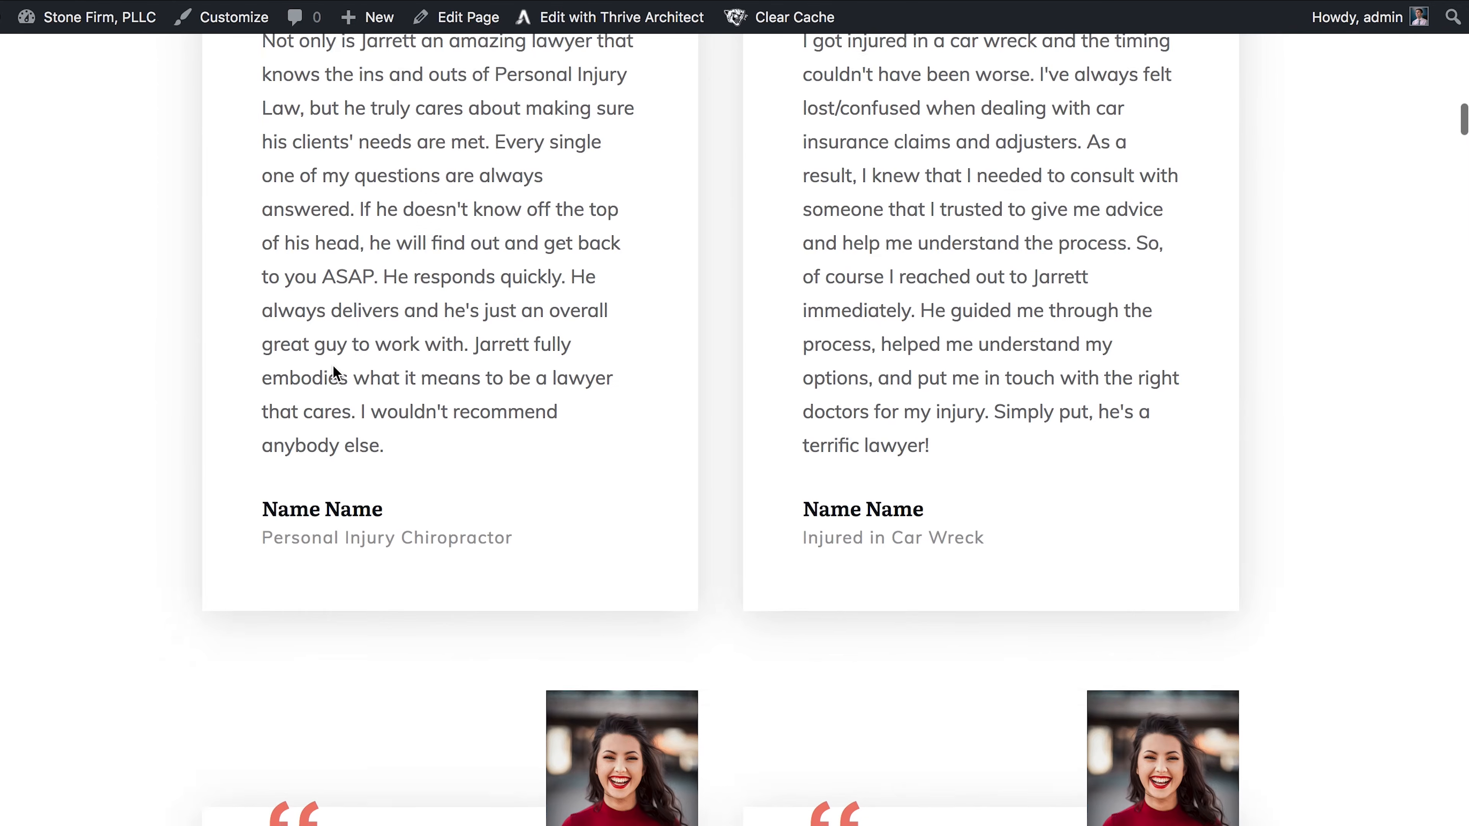
pyautogui.scroll(20, 1135, 185)
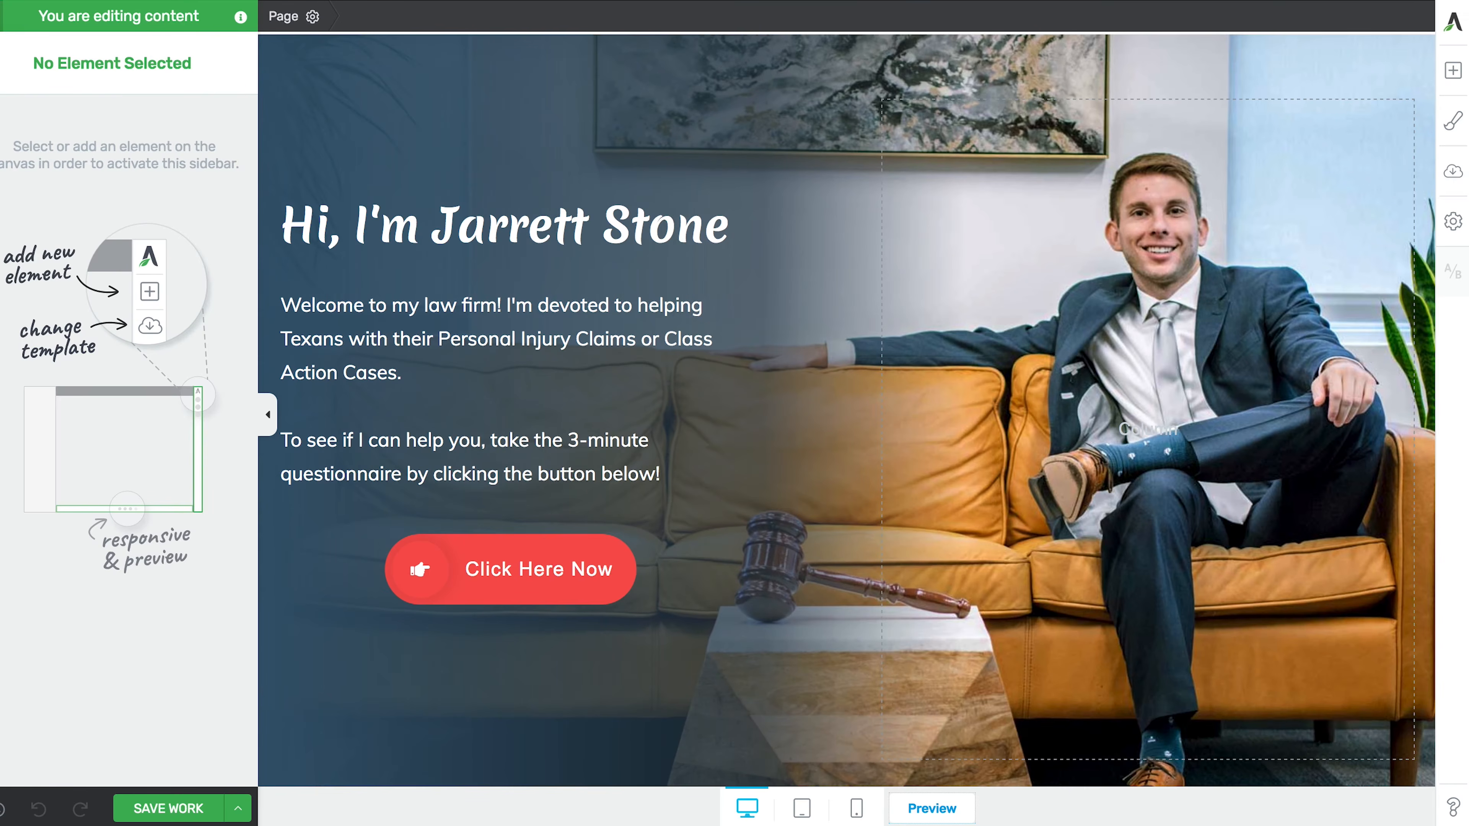
# - In the 'Got 3 Minutes?' banner, clear the highlighted subtitle text and inspect heading and subtitle text settings
pyautogui.scroll(-2, 628, 427)
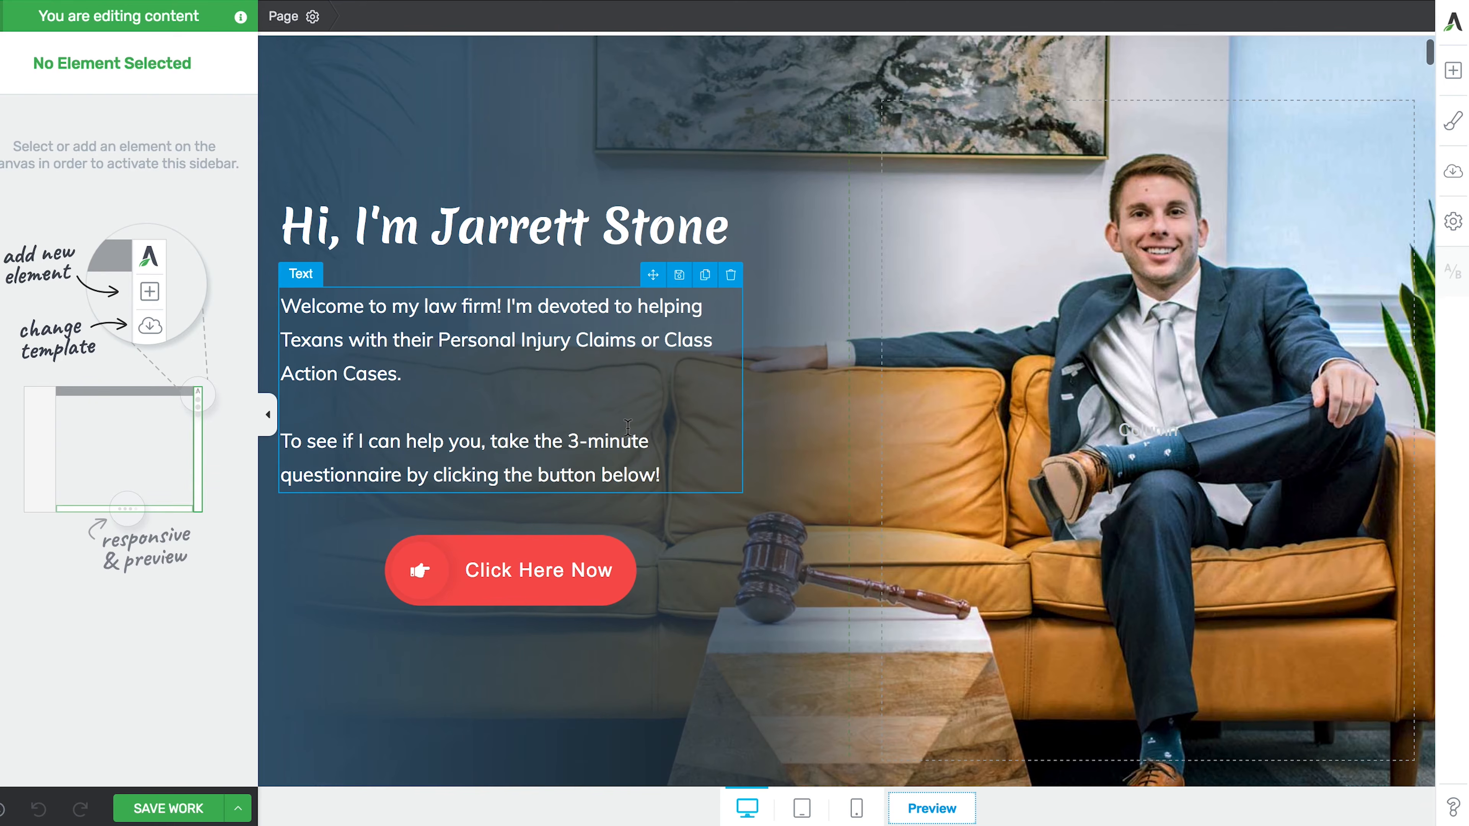
pyautogui.scroll(4, 627, 428)
pyautogui.scroll(-5, 628, 433)
pyautogui.scroll(-15, 629, 437)
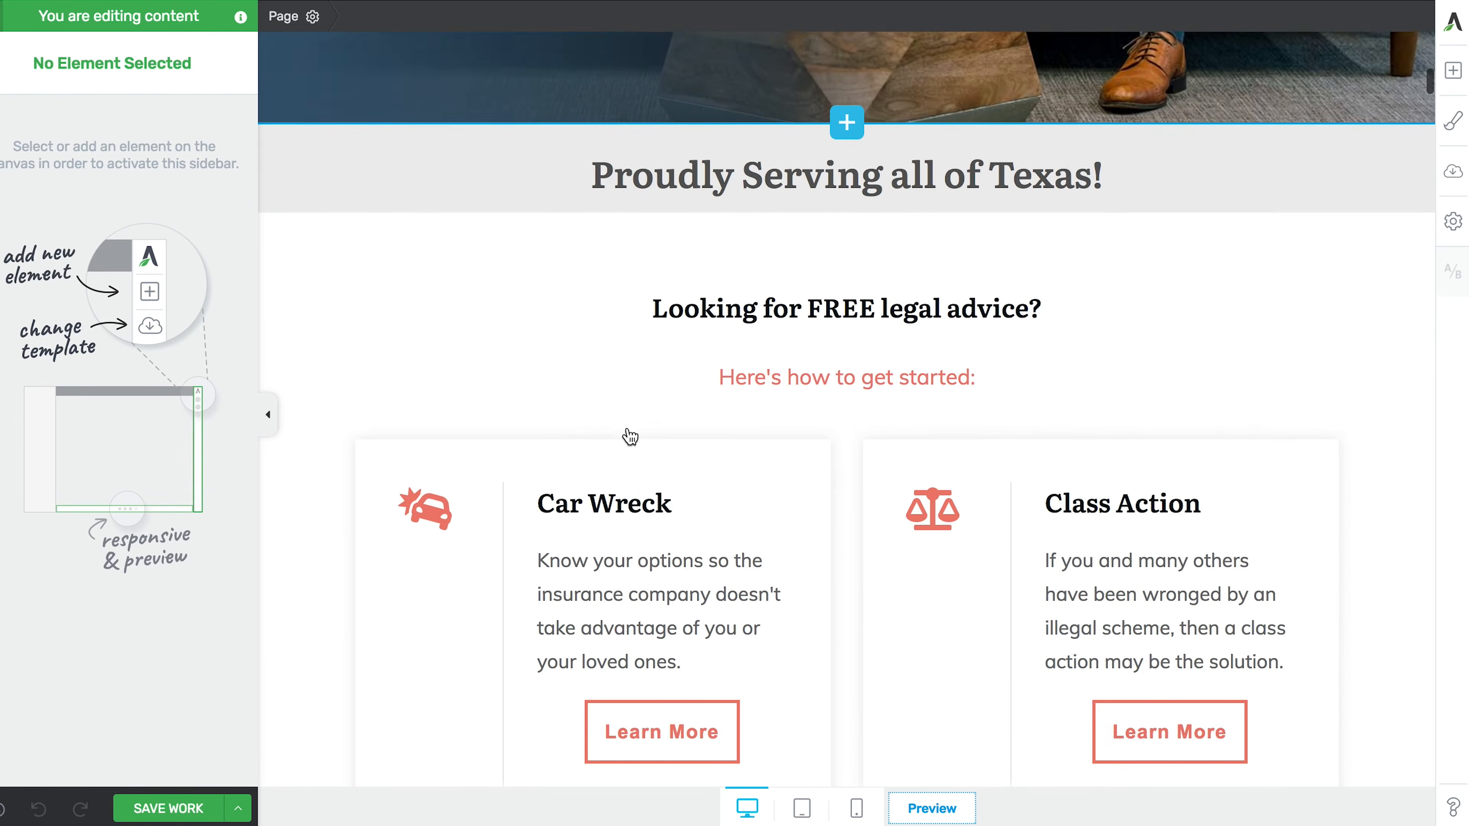
pyautogui.scroll(-12, 629, 436)
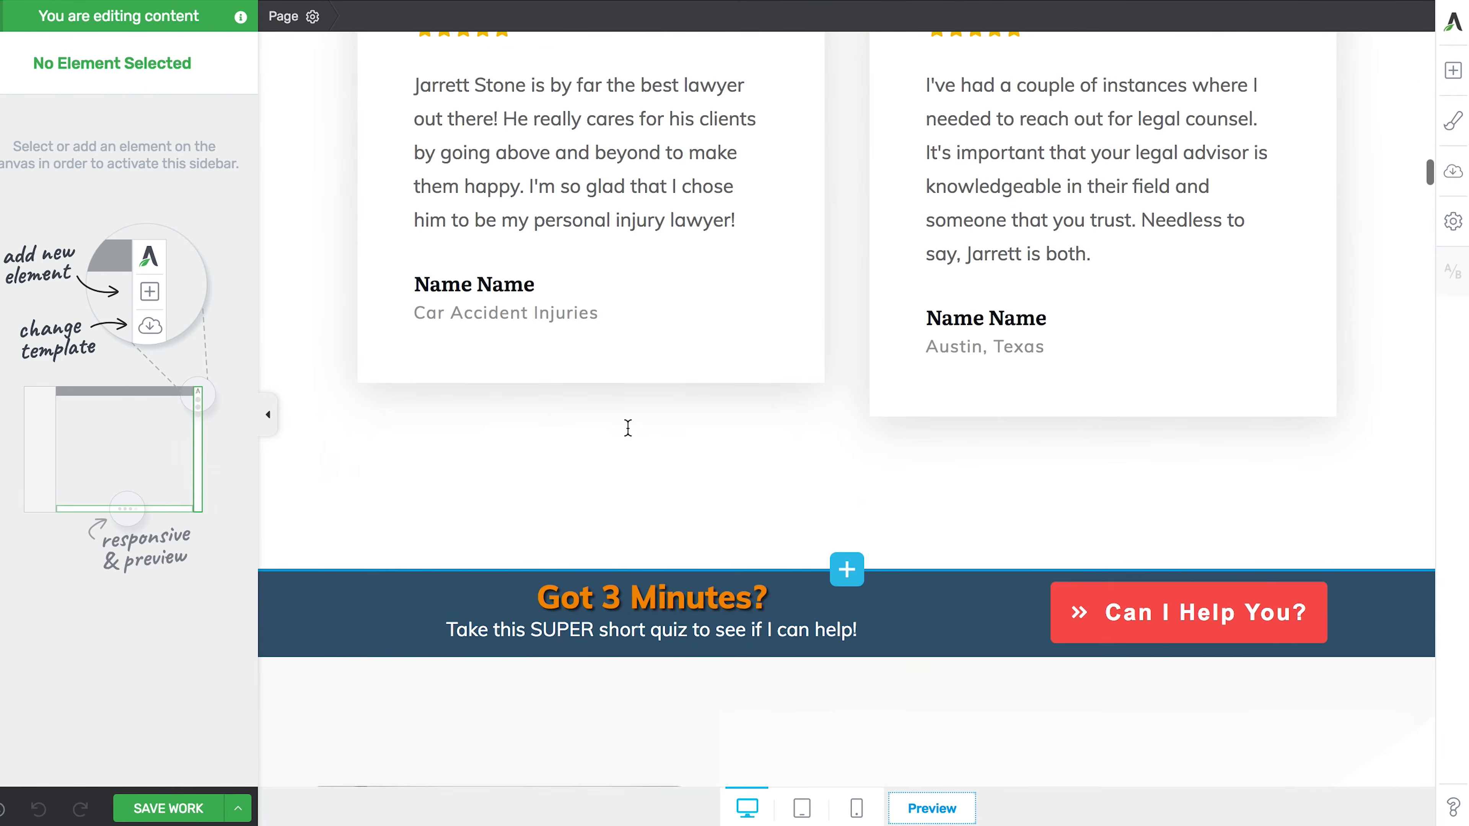
pyautogui.scroll(3, 629, 437)
pyautogui.scroll(3, 630, 437)
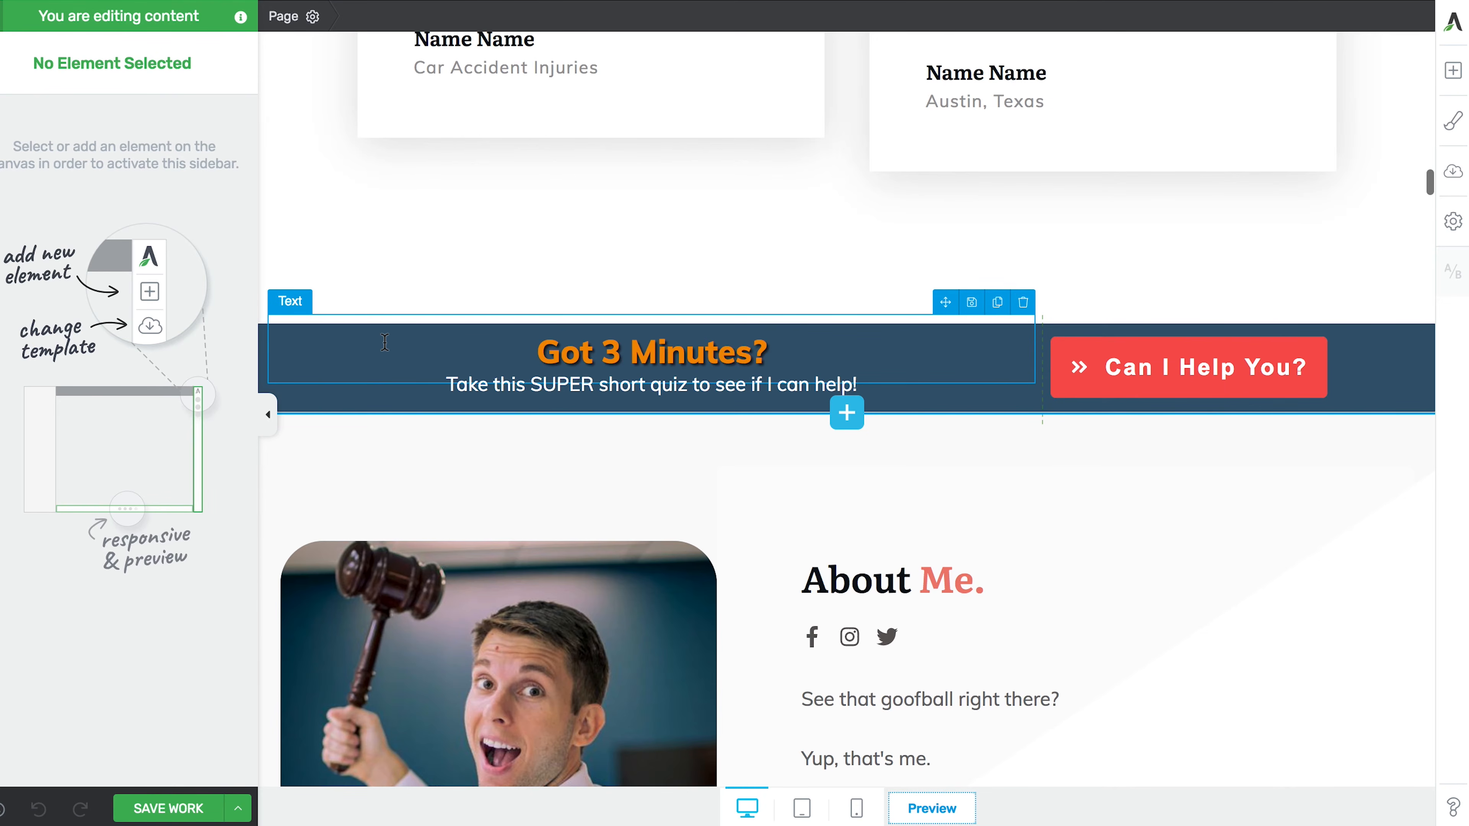
pyautogui.click(502, 391)
pyautogui.moveTo(445, 385); pyautogui.dragTo(867, 376)
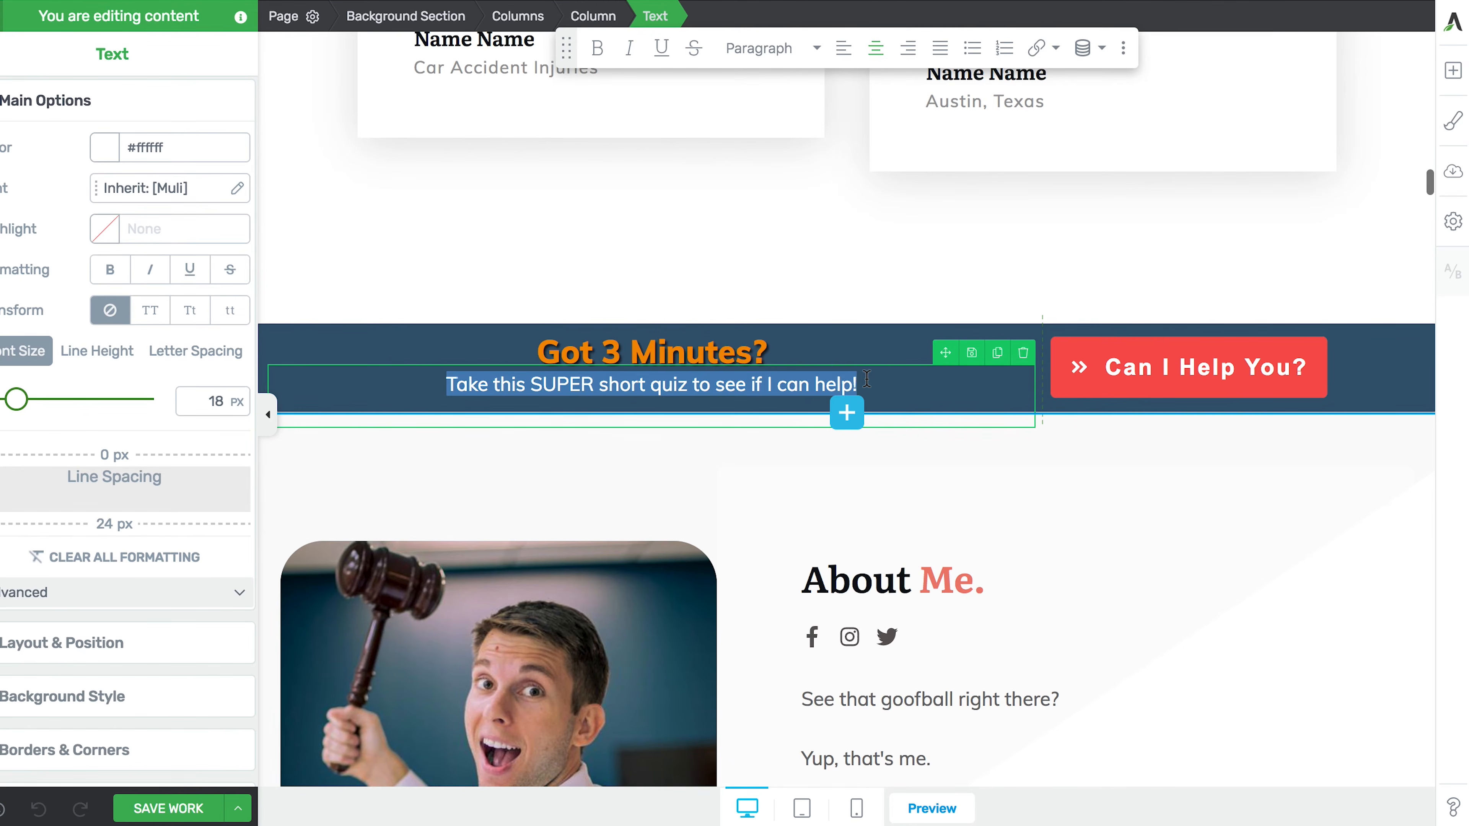
pyautogui.click(866, 379)
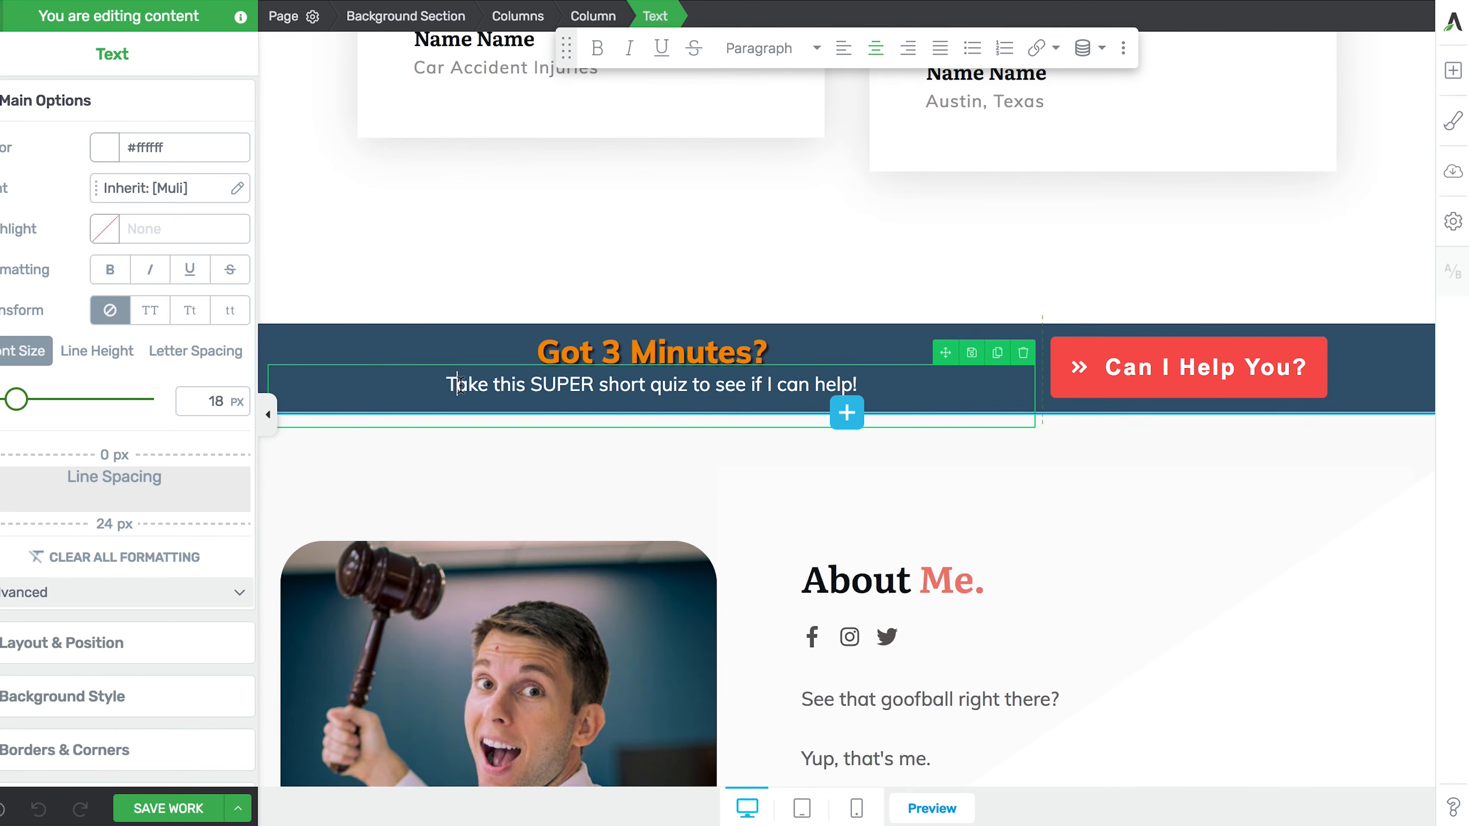
pyautogui.click(442, 338)
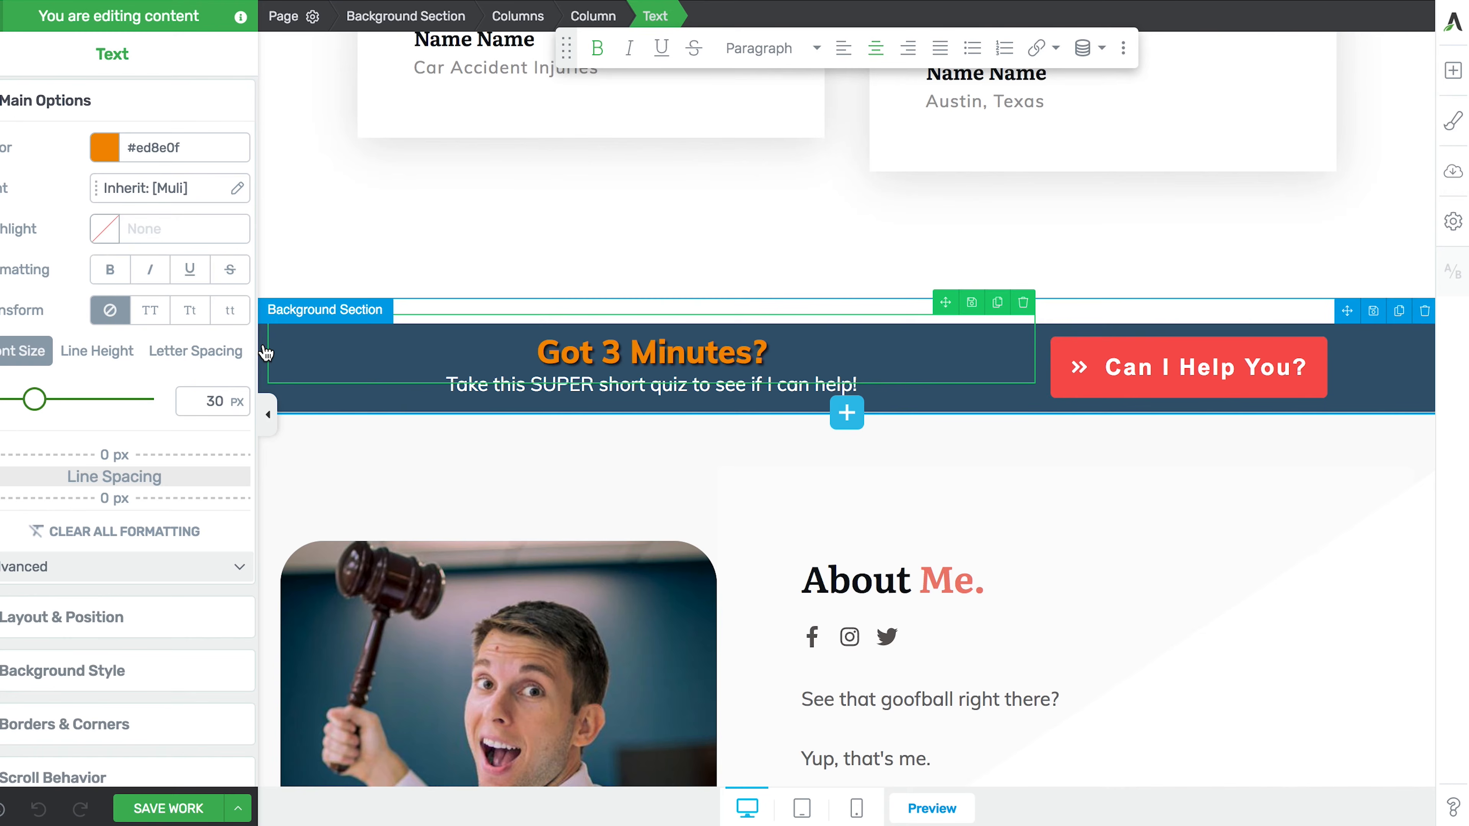
pyautogui.click(512, 396)
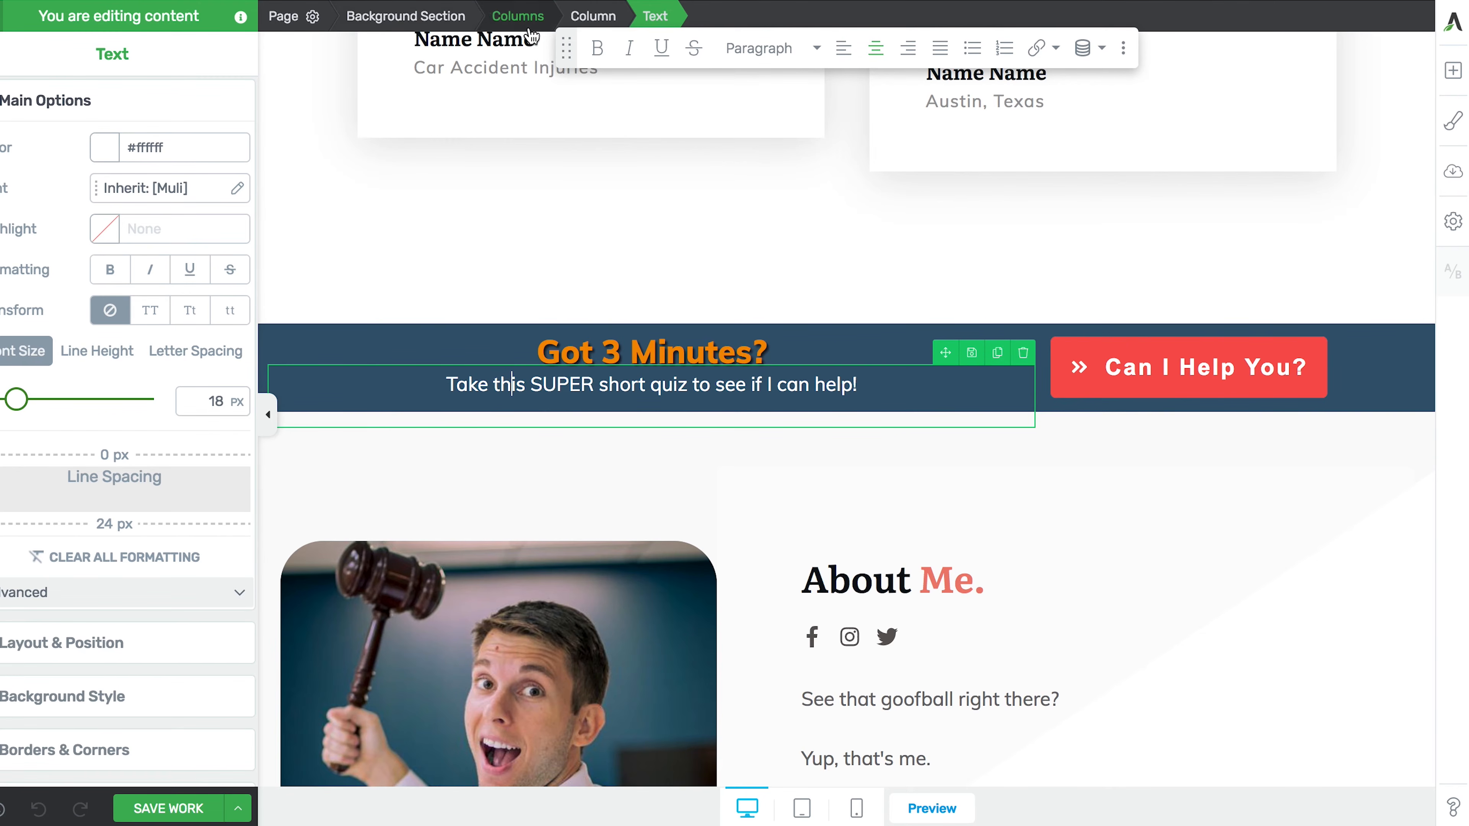
# - Select the banner's text column and drag its divider to widen it from 66.67% to 67.40%
pyautogui.scroll(2, 643, 175)
pyautogui.scroll(-2, 644, 176)
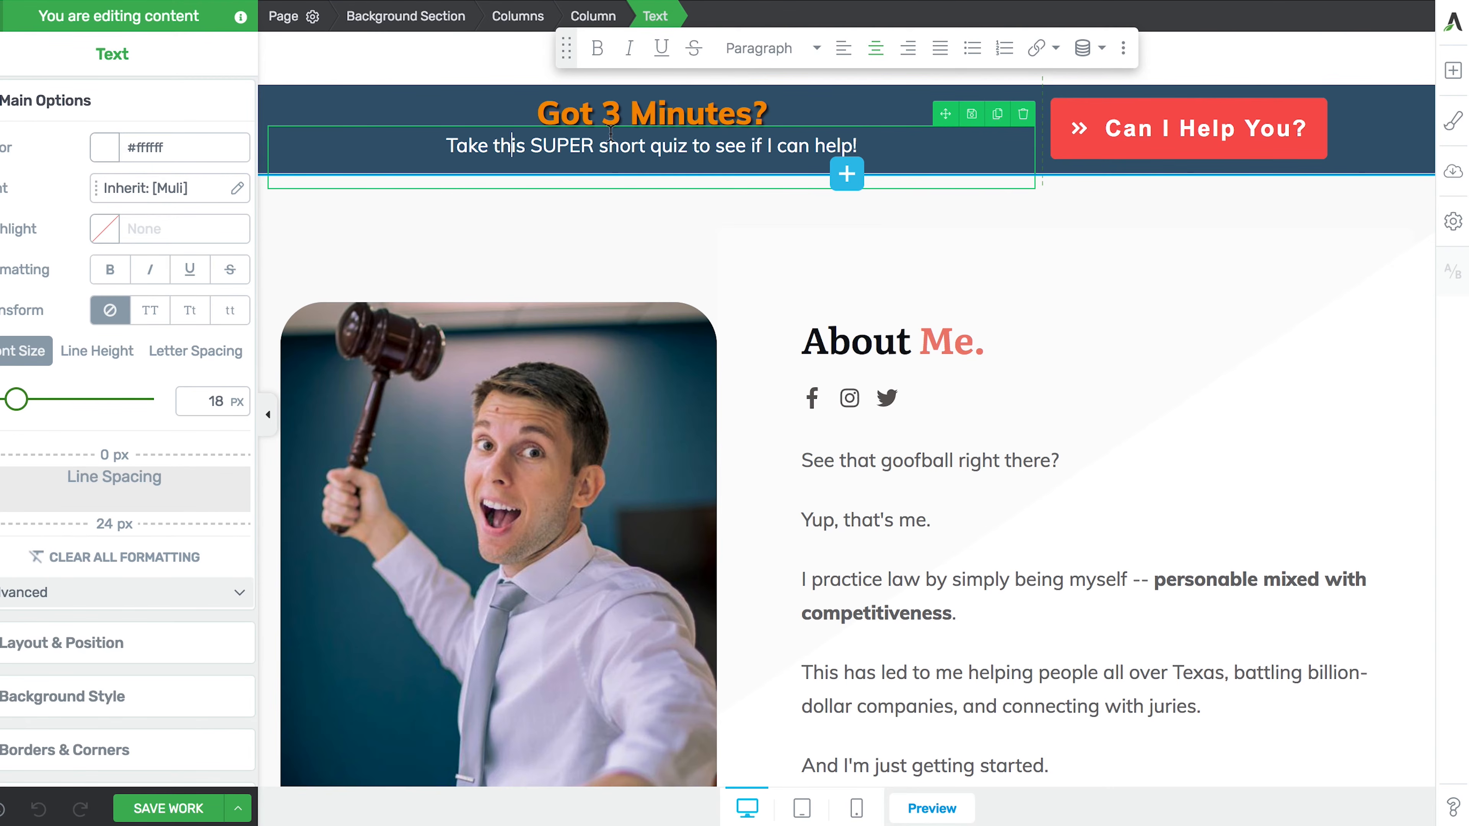
pyautogui.click(589, 16)
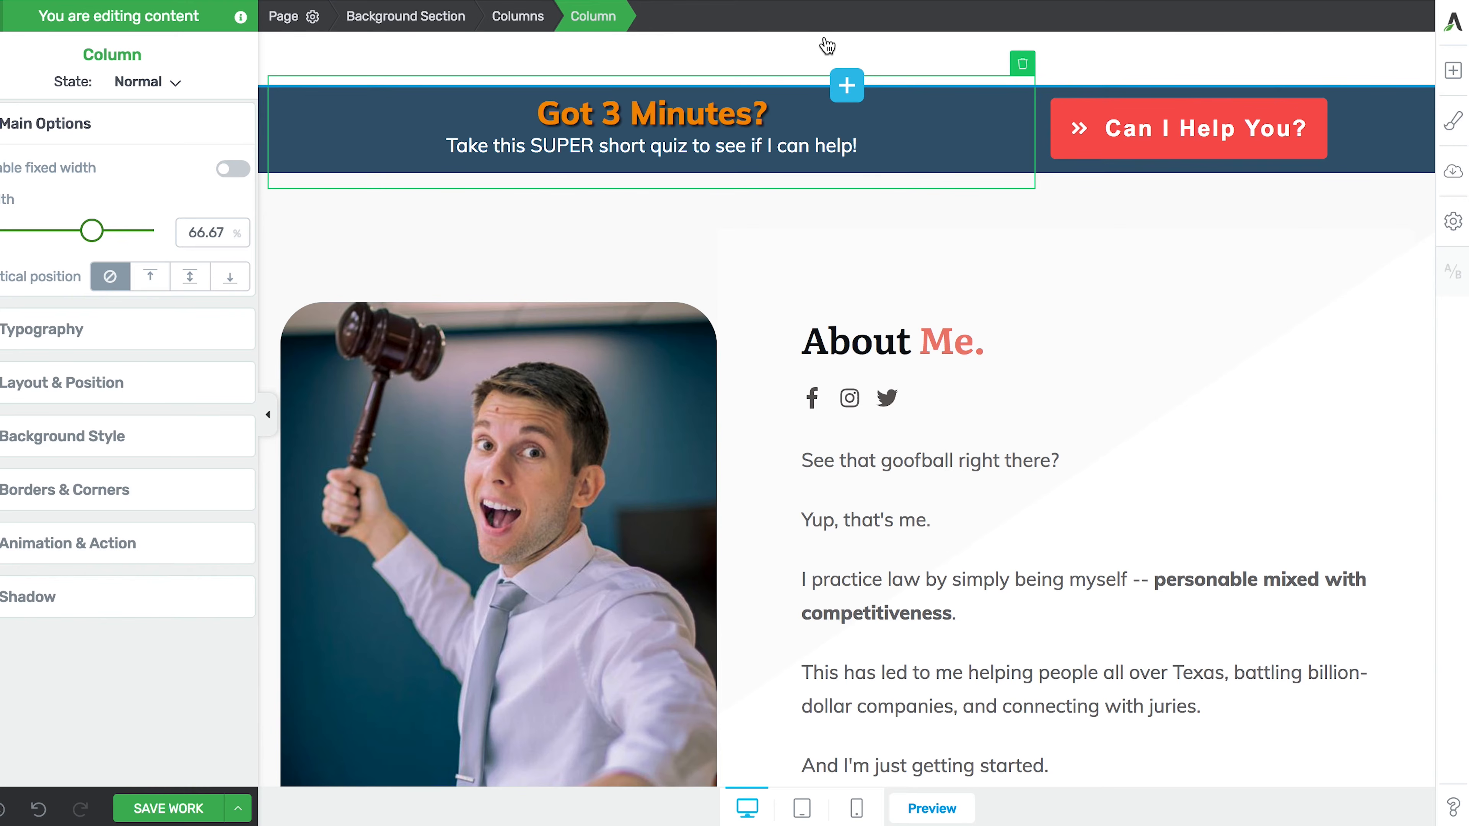
pyautogui.click(534, 16)
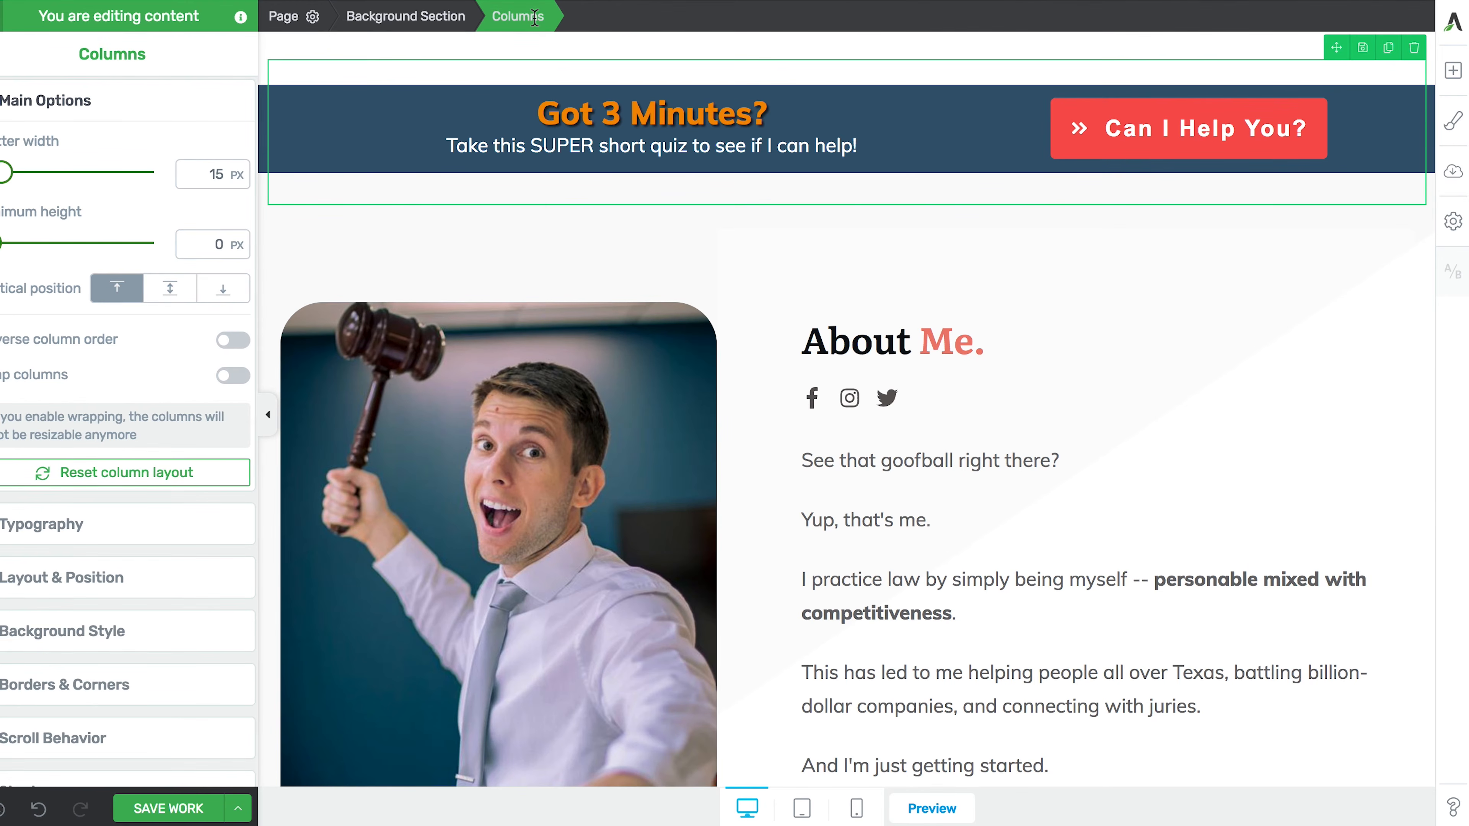
pyautogui.click(437, 17)
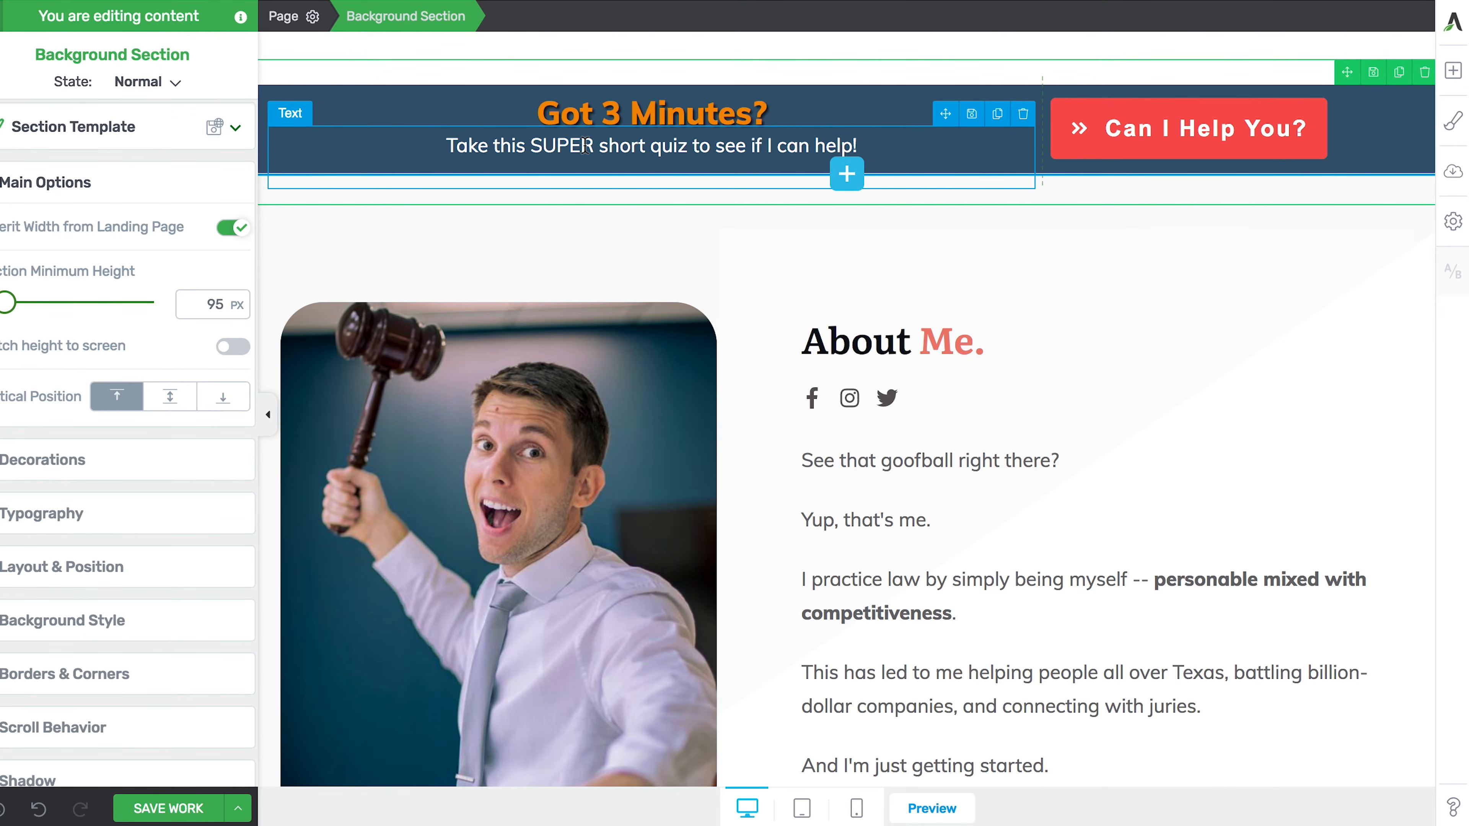
pyautogui.click(634, 118)
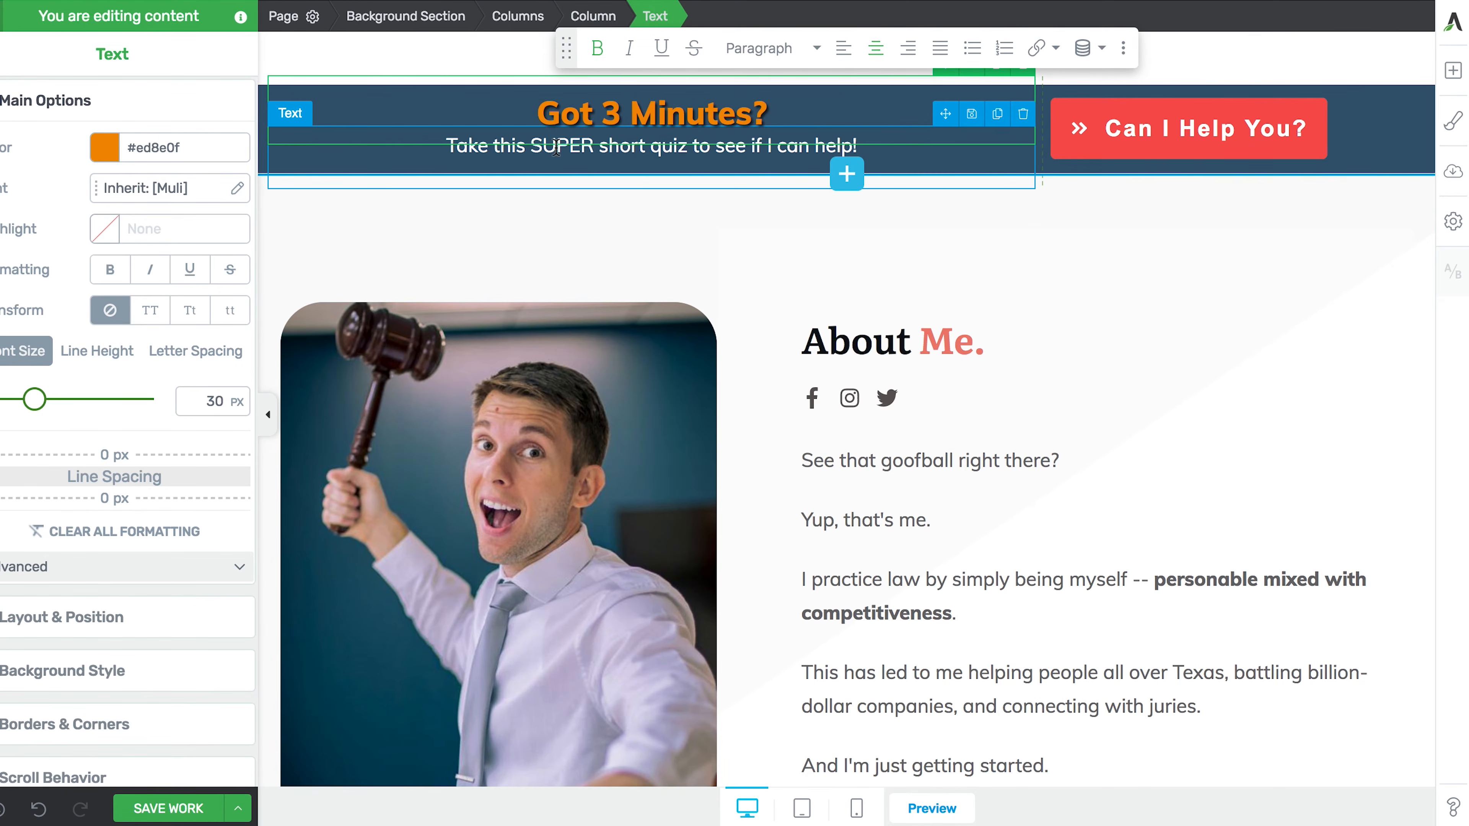
pyautogui.click(508, 13)
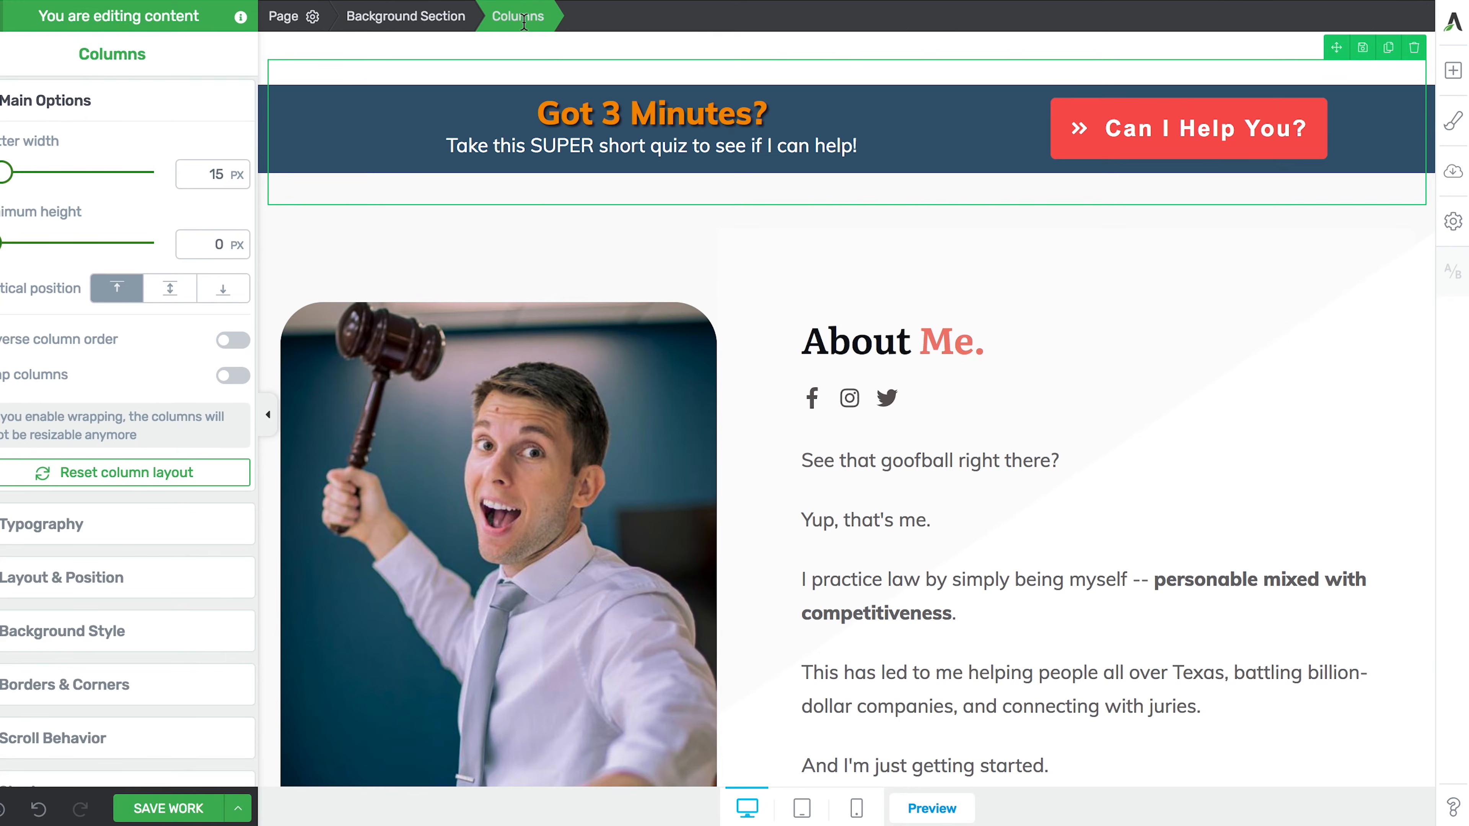
pyautogui.click(578, 117)
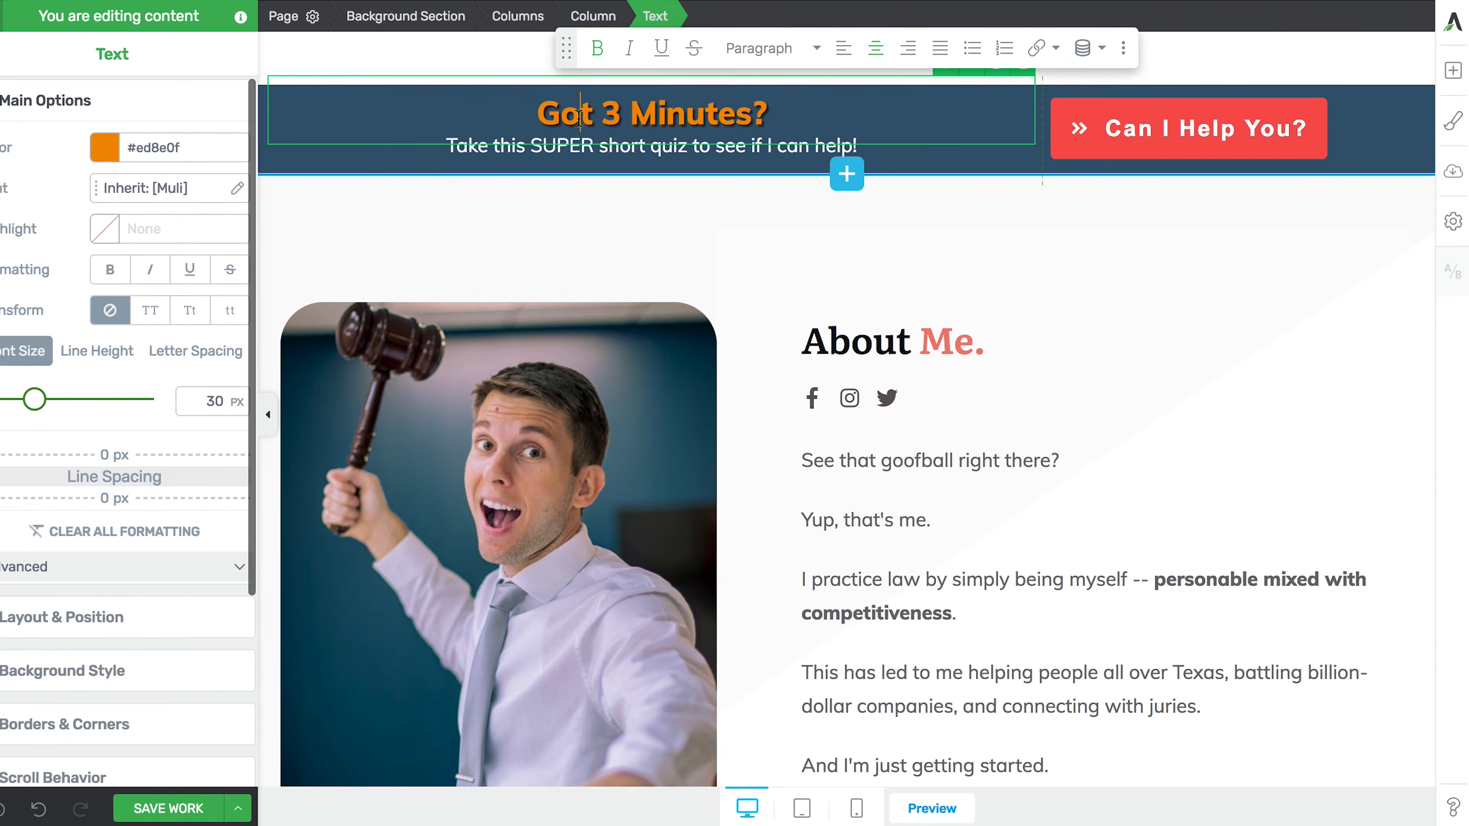
pyautogui.click(591, 17)
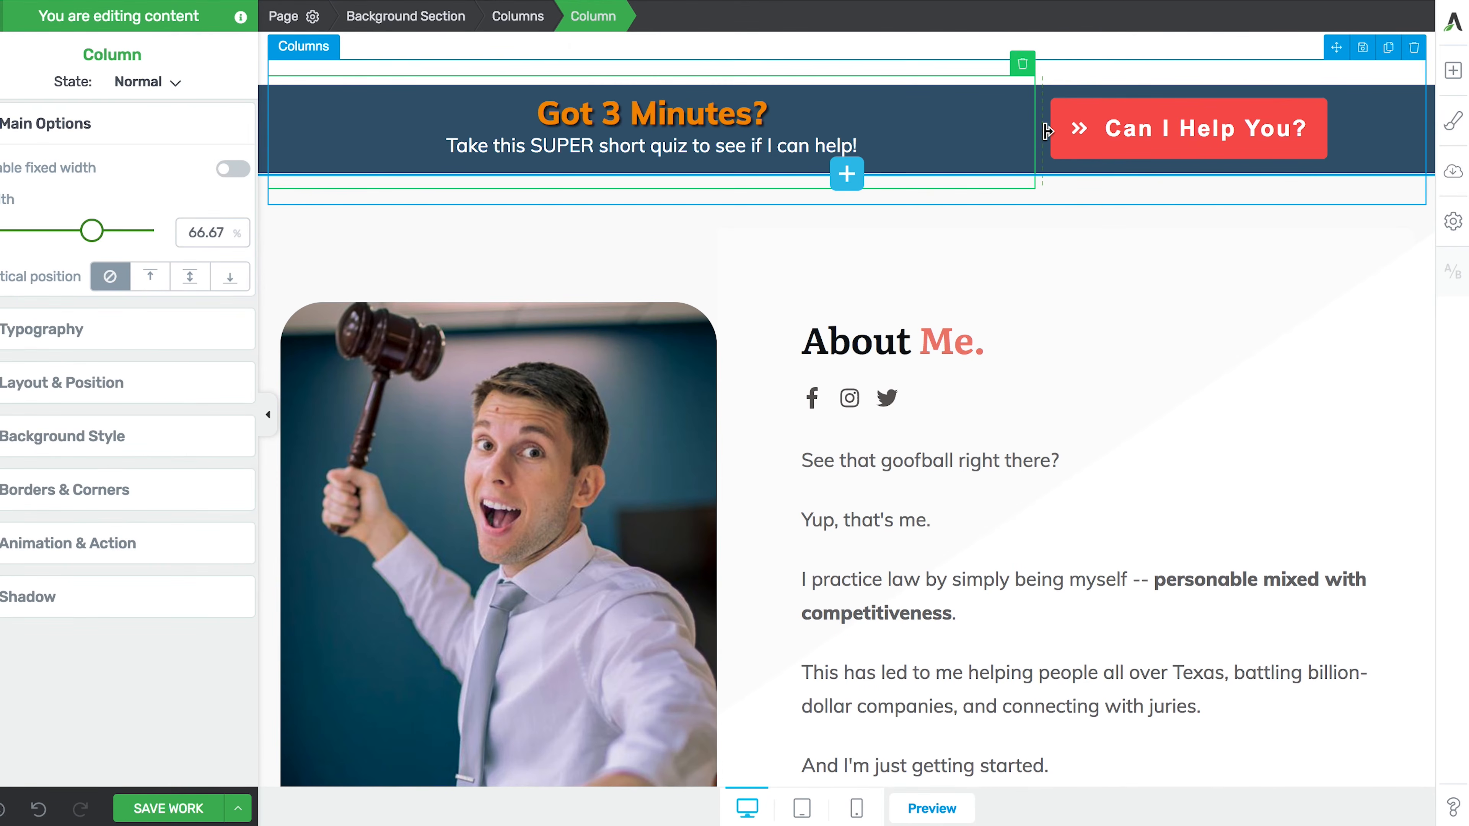
pyautogui.moveTo(1046, 131)
pyautogui.mouseDown()
pyautogui.moveTo(978, 129)
pyautogui.moveTo(1056, 129)
pyautogui.mouseUp()
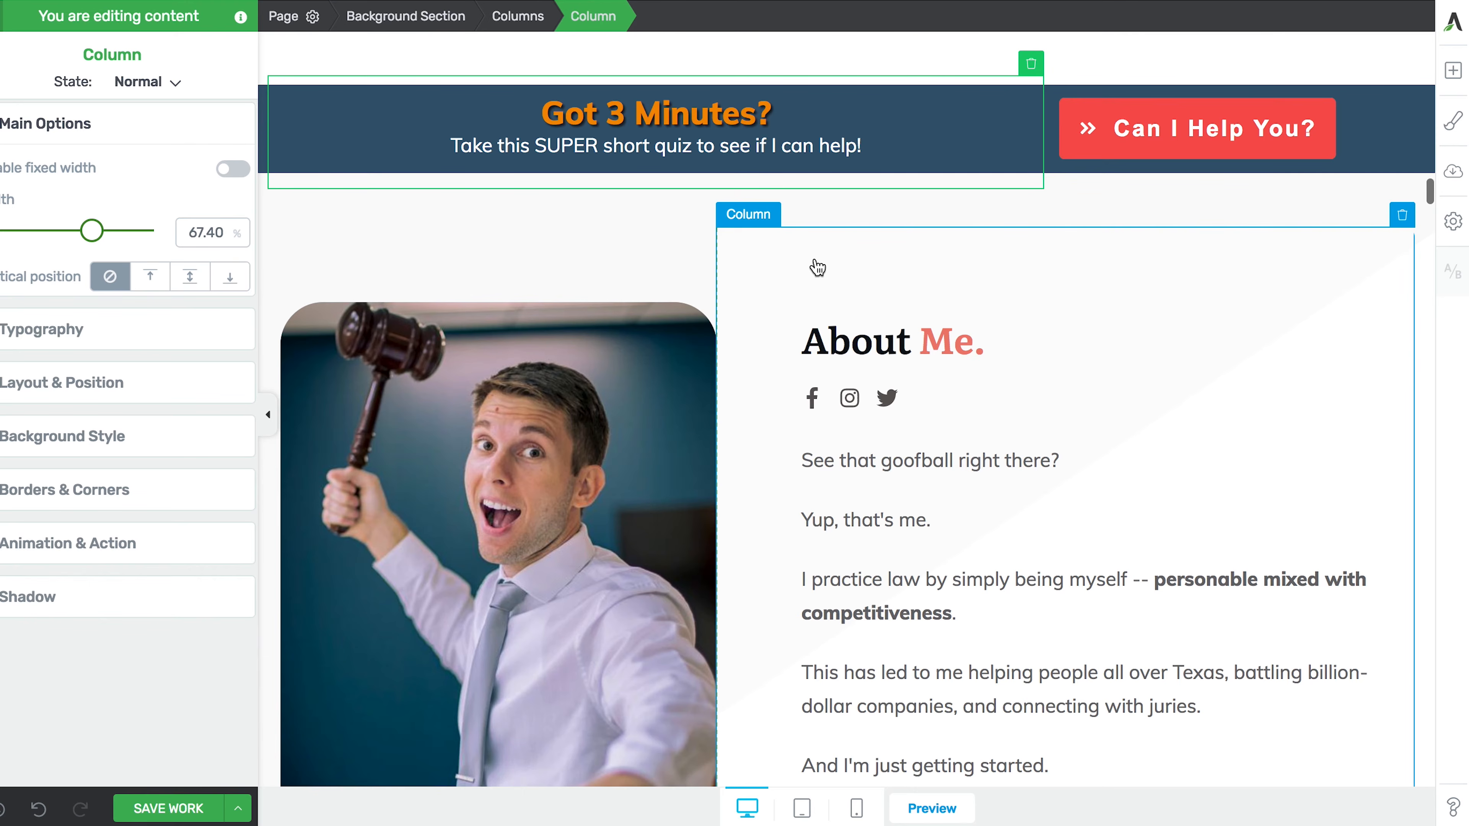
# - Select the 'Got 3 Minutes?' heading, then its parent Background Section to show section options
pyautogui.scroll(8, 817, 267)
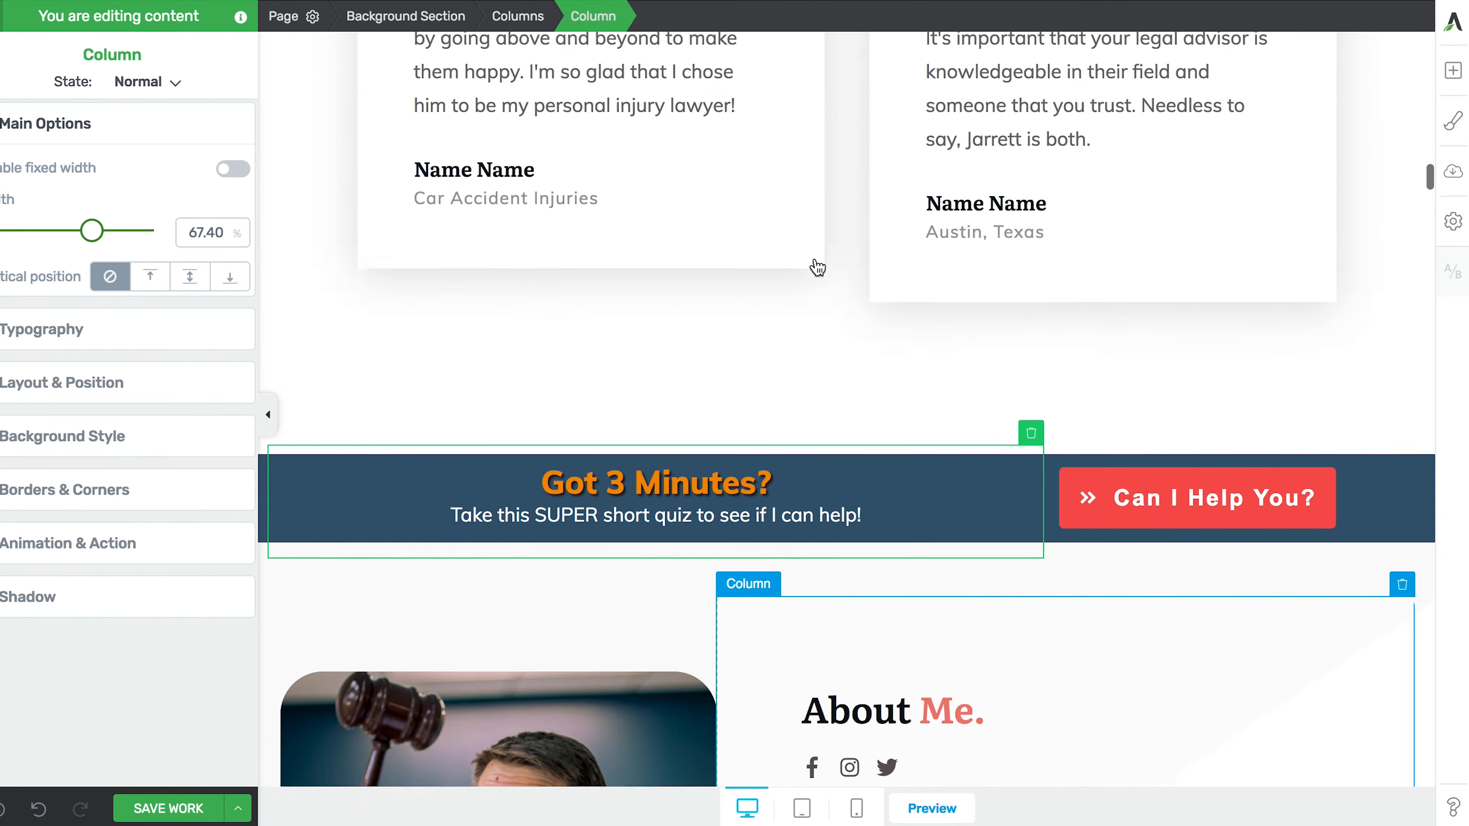
pyautogui.scroll(-20, 817, 267)
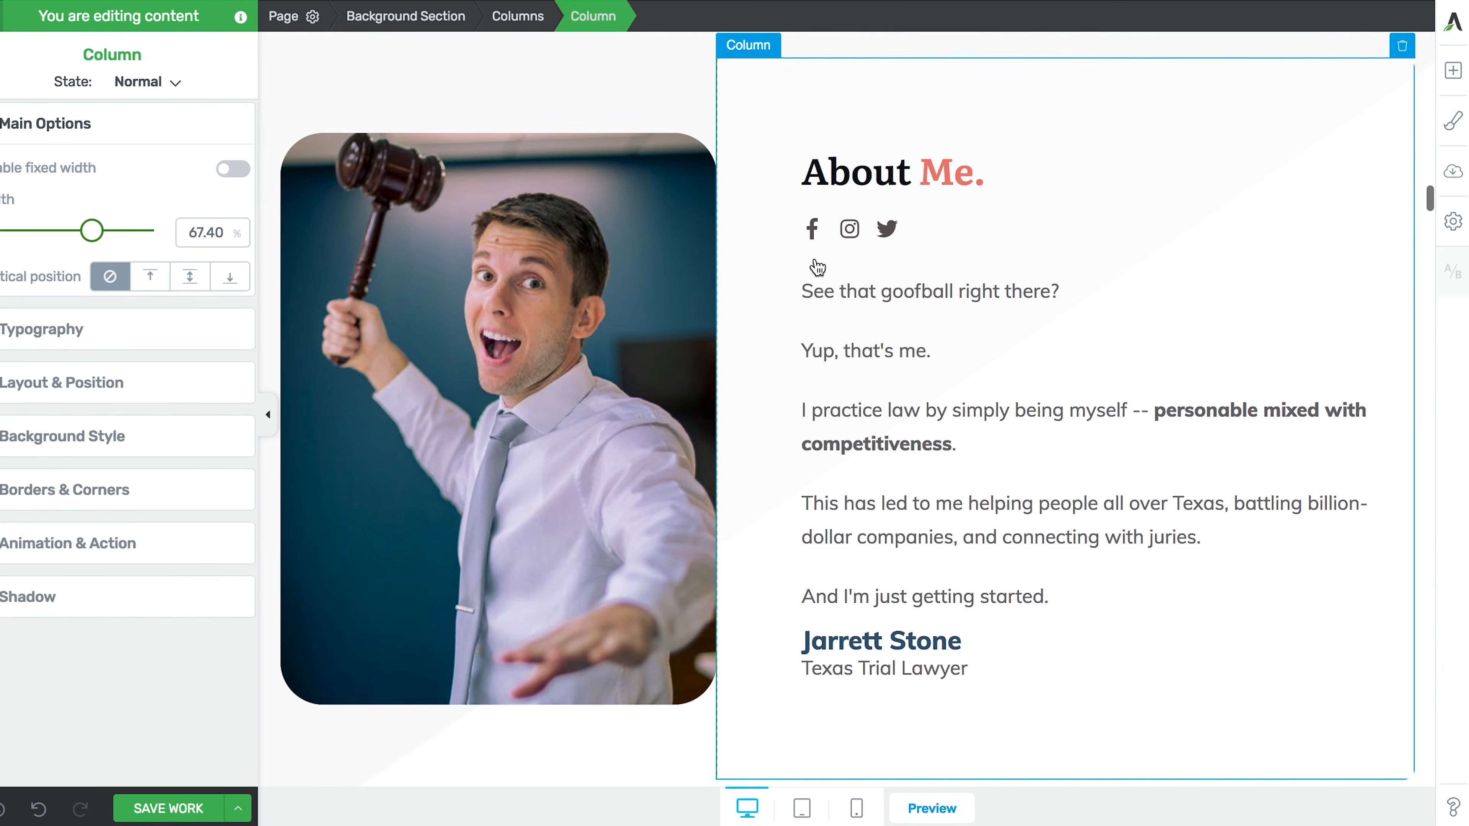
pyautogui.scroll(-20, 815, 258)
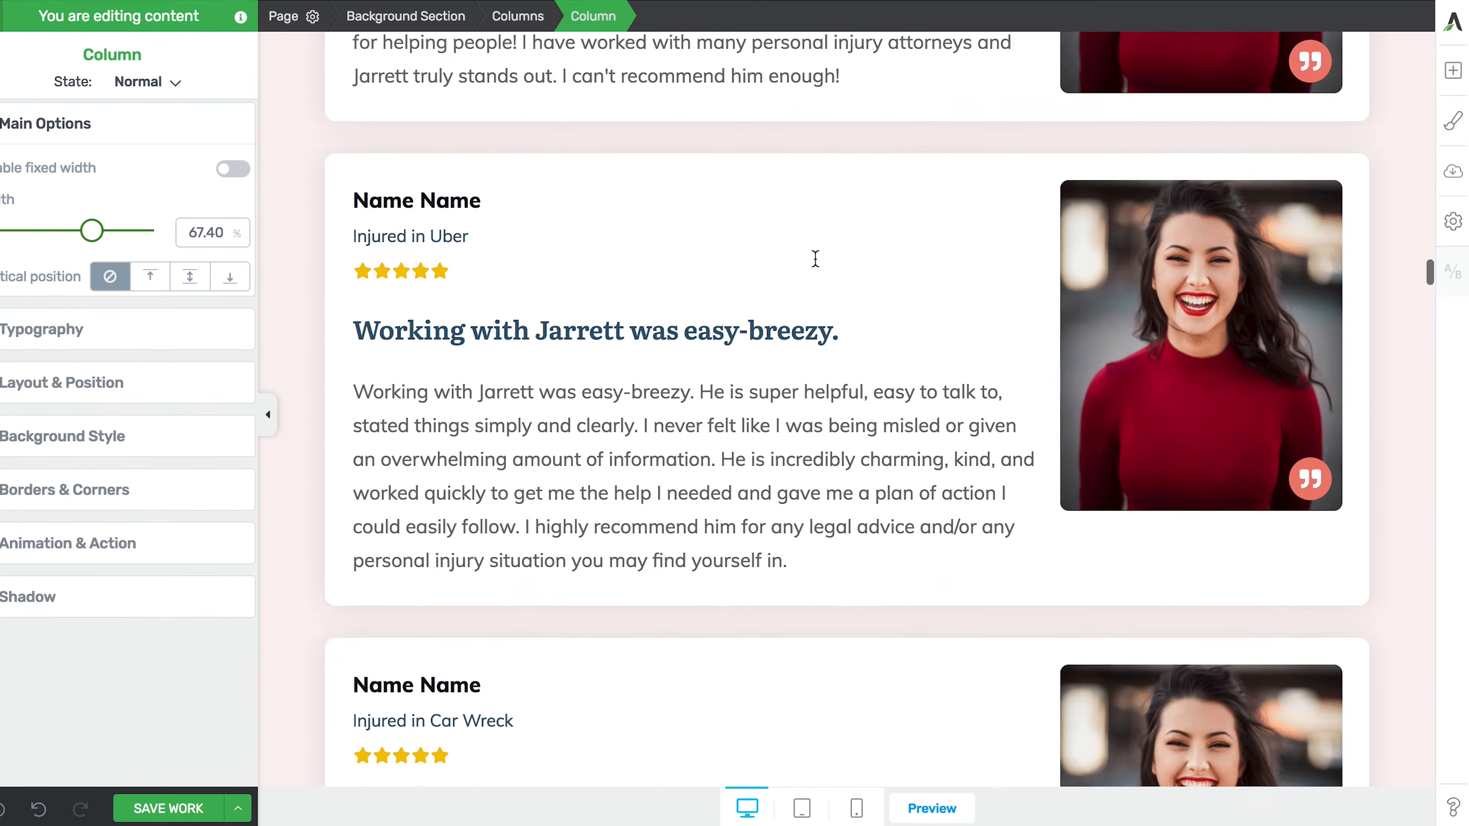
pyautogui.scroll(20, 816, 258)
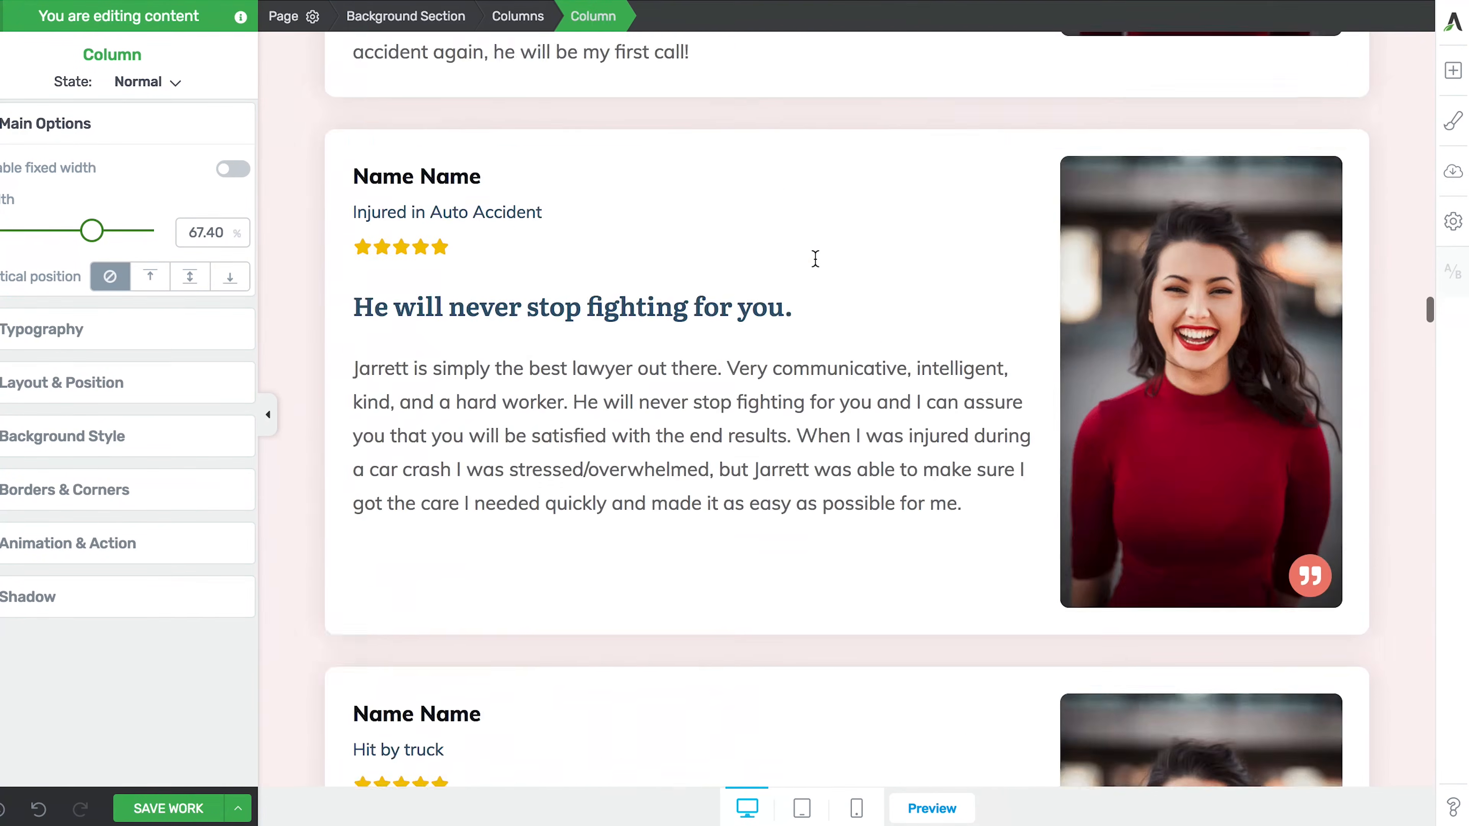
pyautogui.scroll(10, 817, 268)
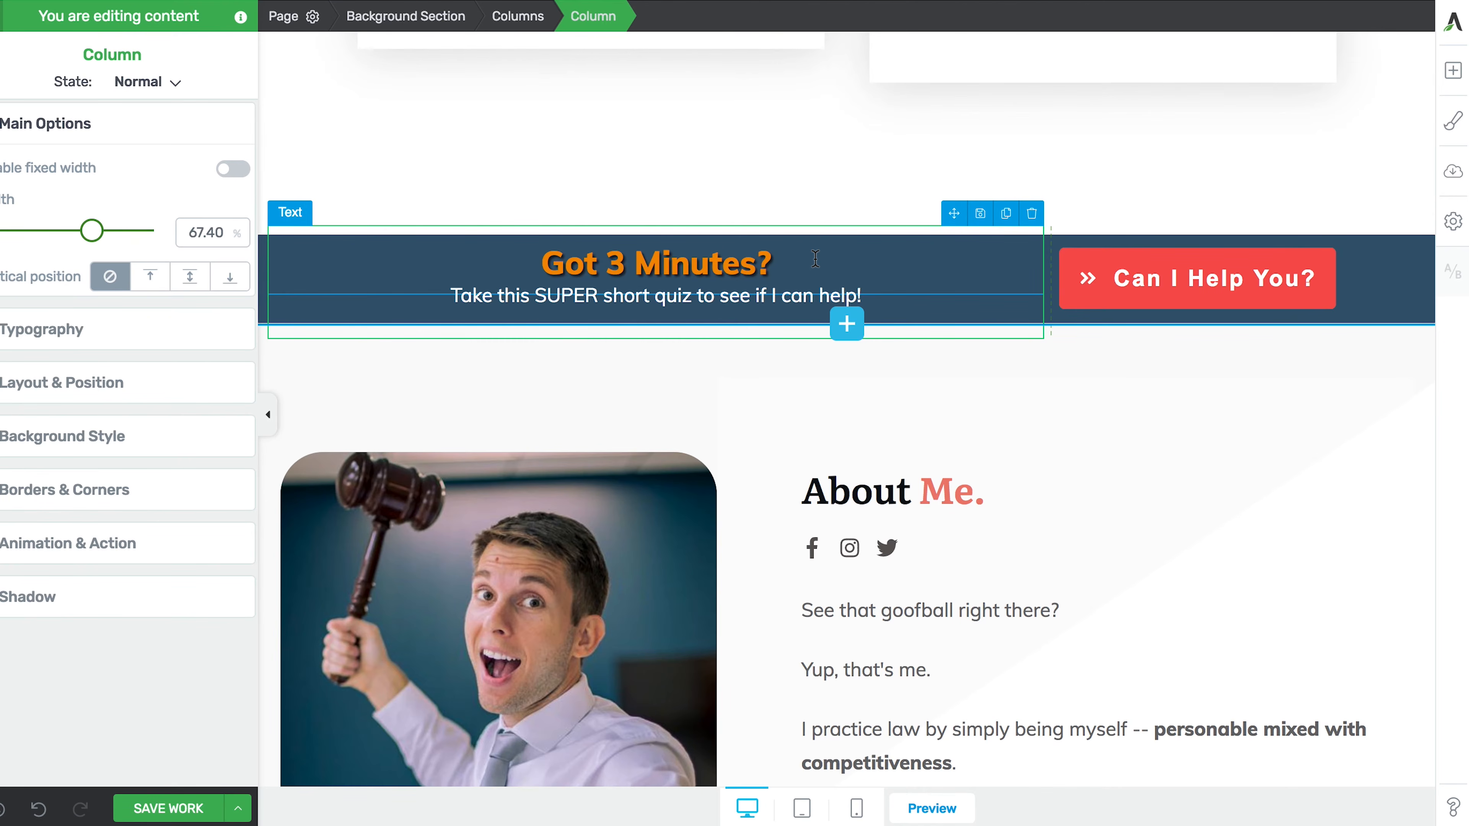
pyautogui.click(898, 259)
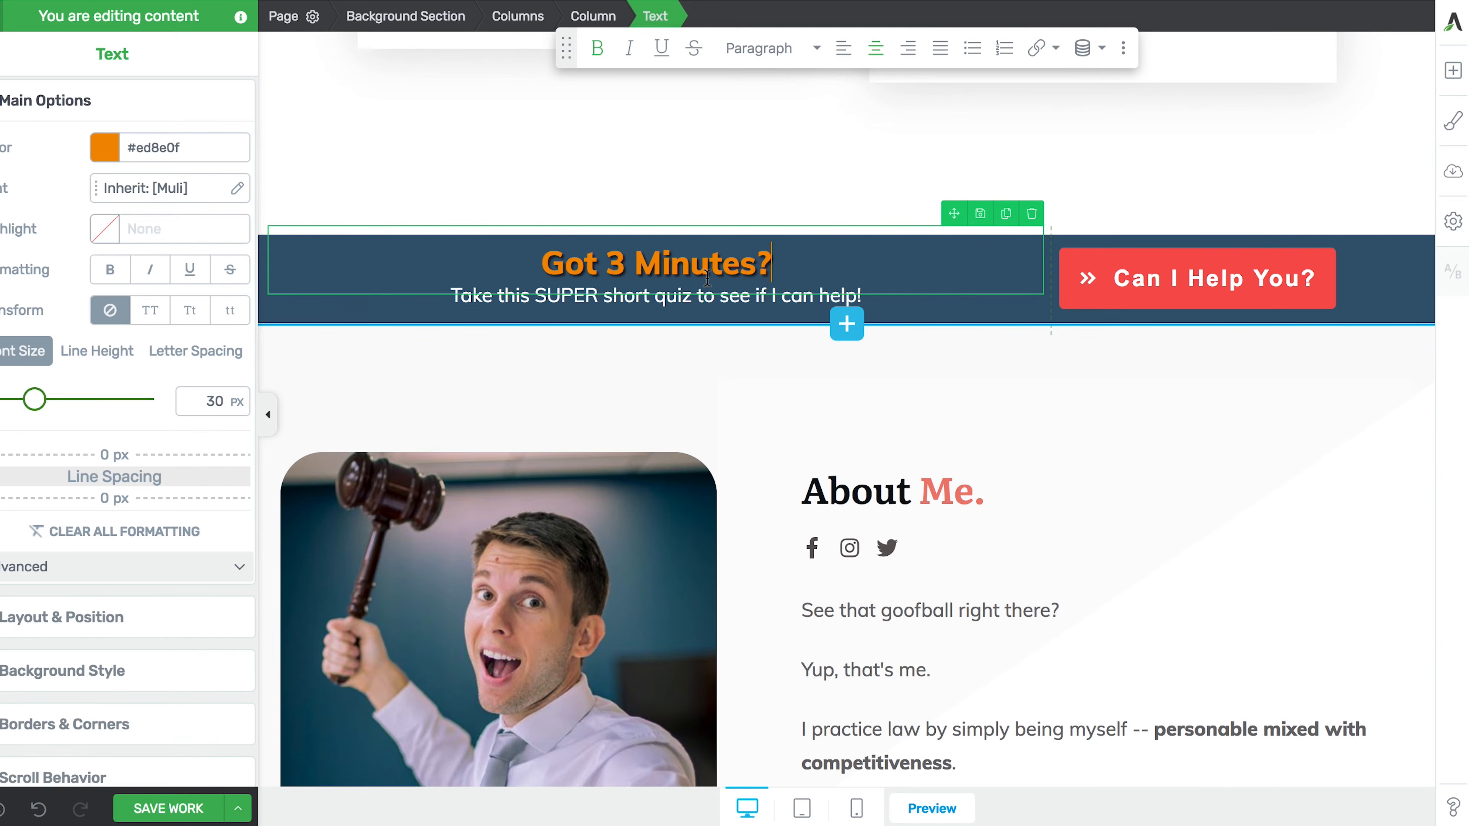
pyautogui.click(404, 19)
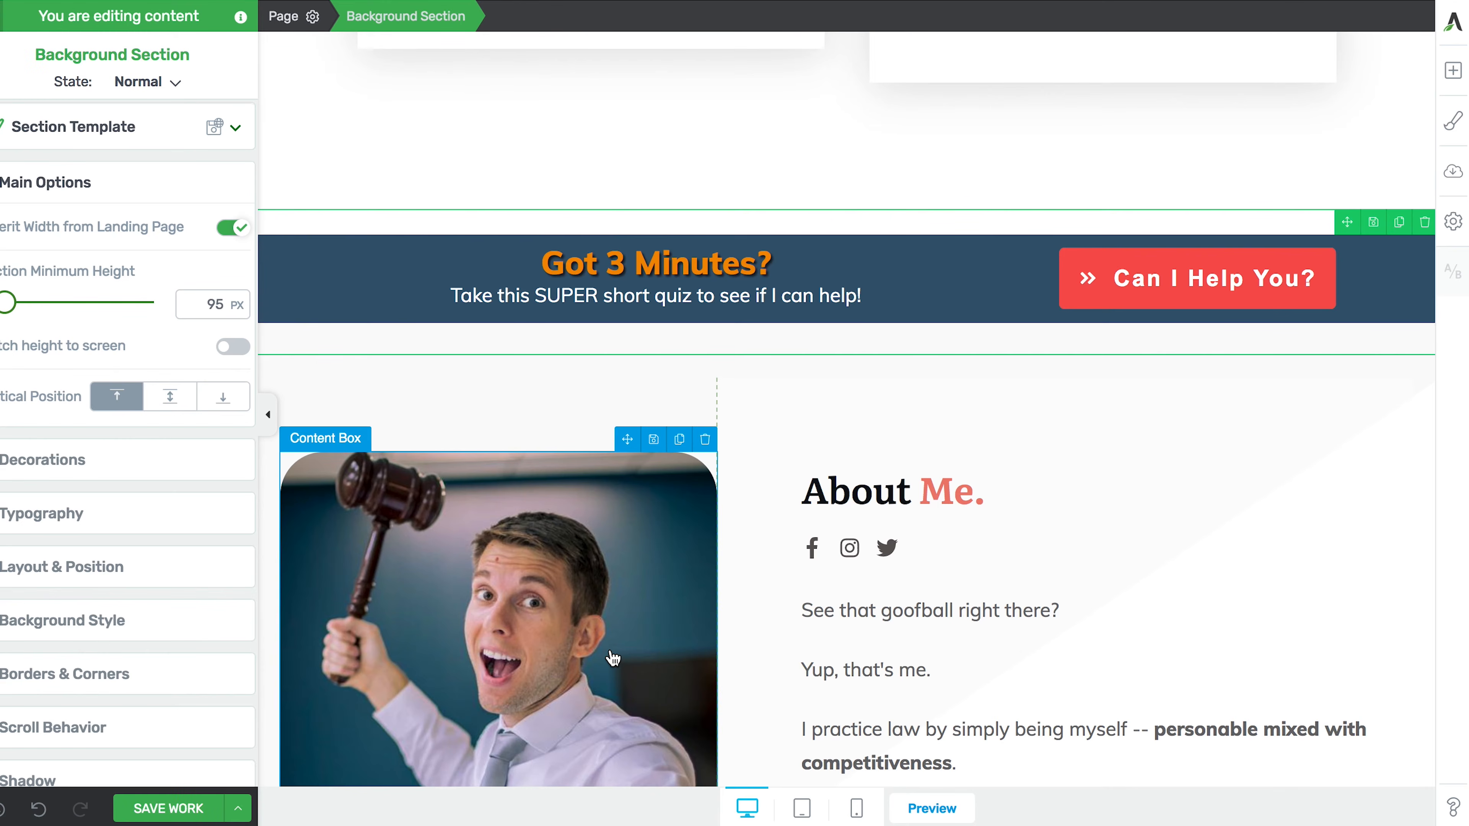
pyautogui.scroll(-1, 612, 658)
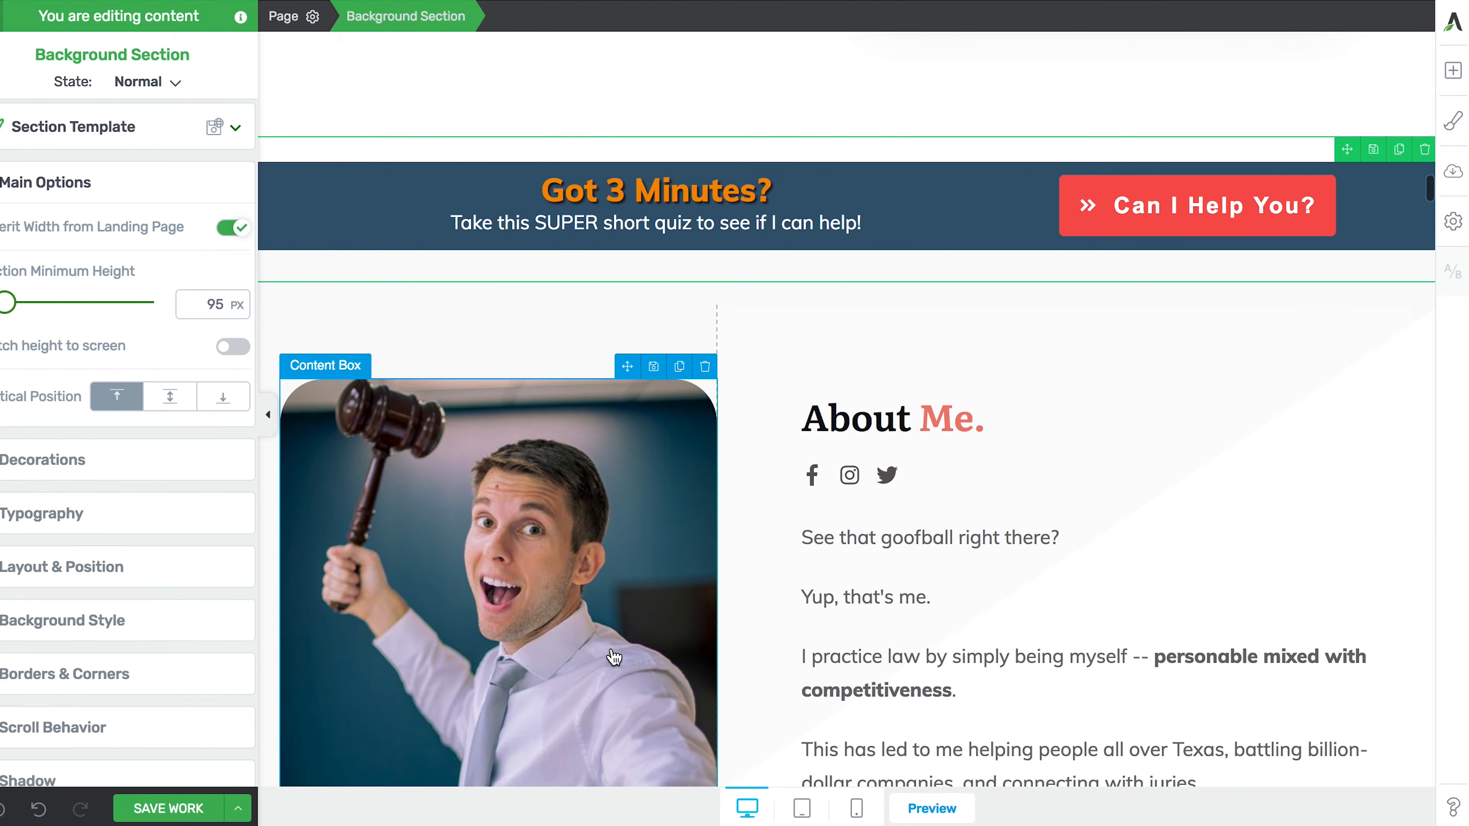
pyautogui.click(678, 375)
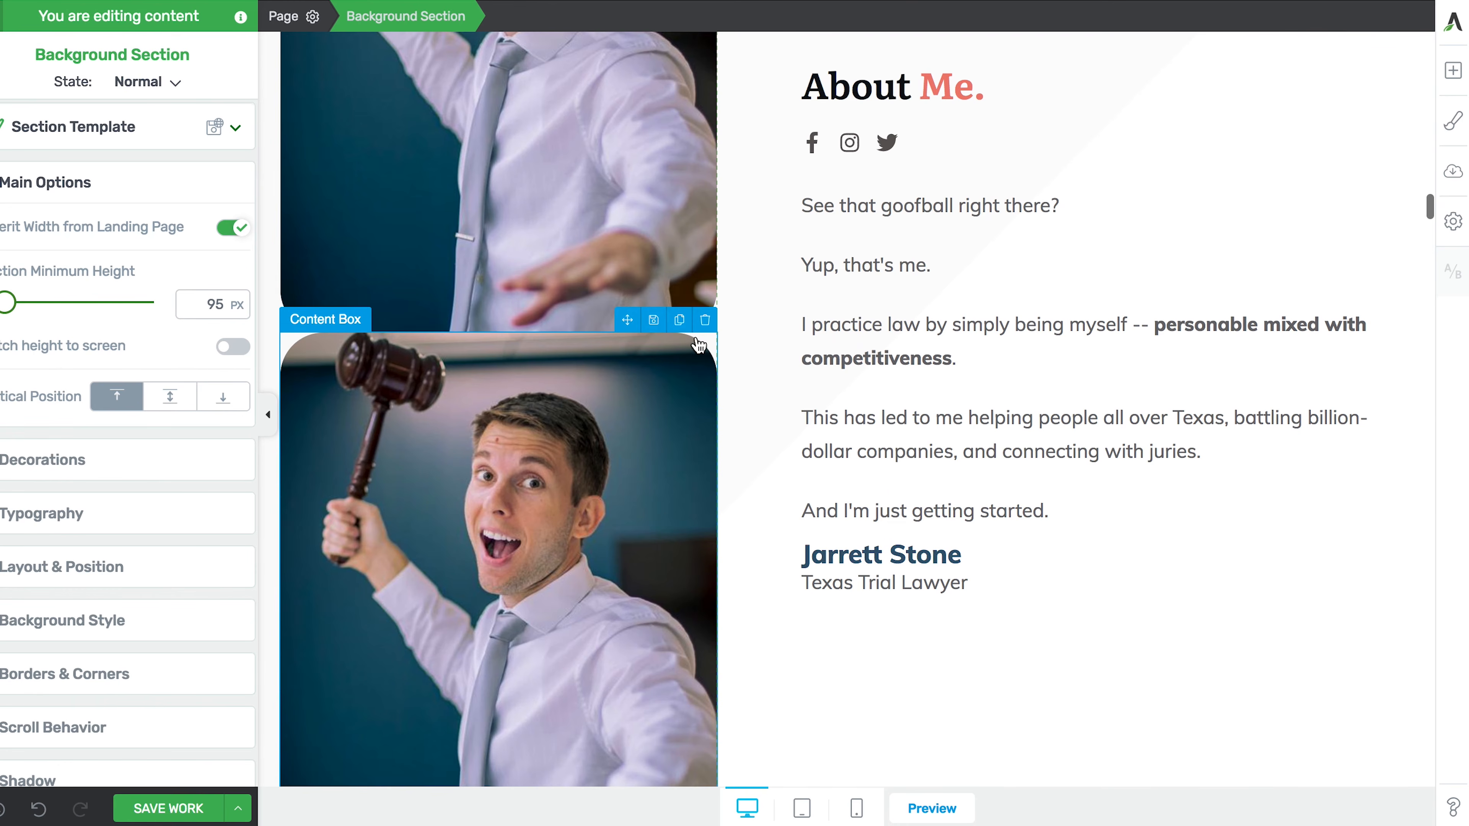
pyautogui.click(705, 319)
pyautogui.scroll(10, 734, 456)
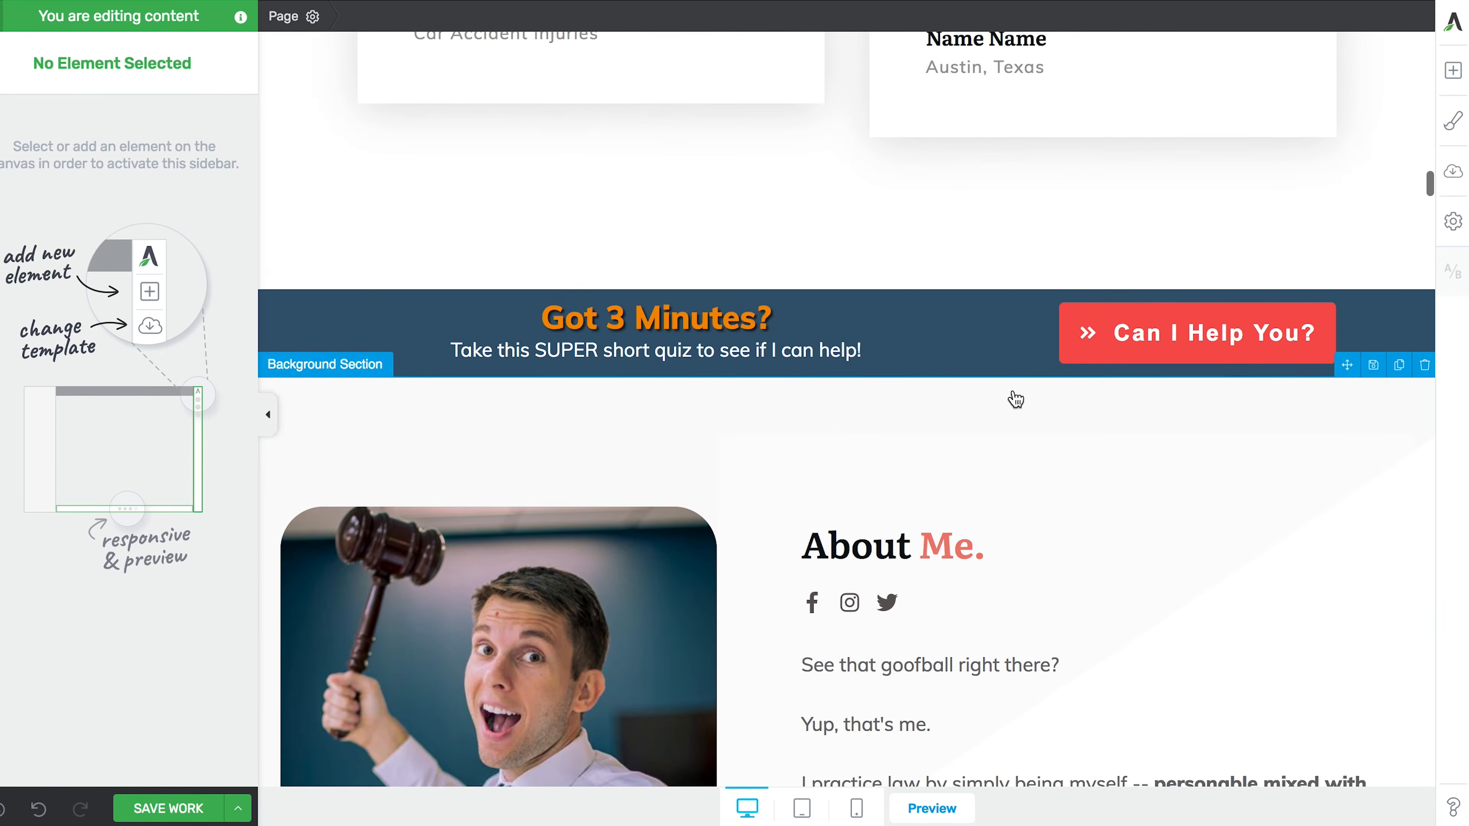
pyautogui.click(1032, 329)
pyautogui.click(431, 17)
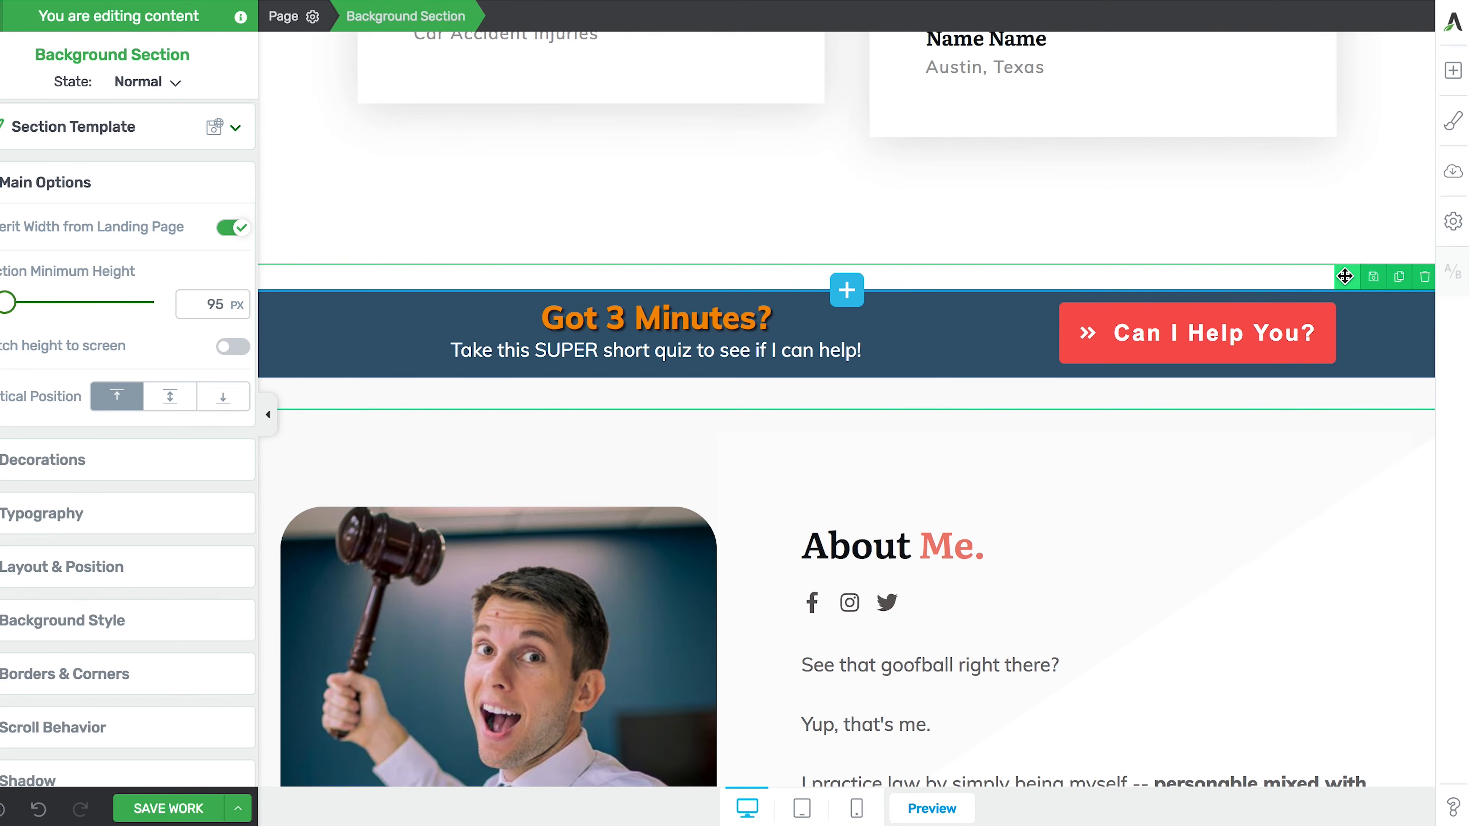
pyautogui.moveTo(1345, 276)
pyautogui.mouseDown()
pyautogui.moveTo(1347, 302)
pyautogui.moveTo(961, 518)
pyautogui.moveTo(812, 534)
pyautogui.moveTo(884, 680)
pyautogui.moveTo(880, 713)
pyautogui.moveTo(870, 669)
pyautogui.moveTo(839, 654)
pyautogui.moveTo(810, 484)
pyautogui.moveTo(816, 497)
pyautogui.mouseUp()
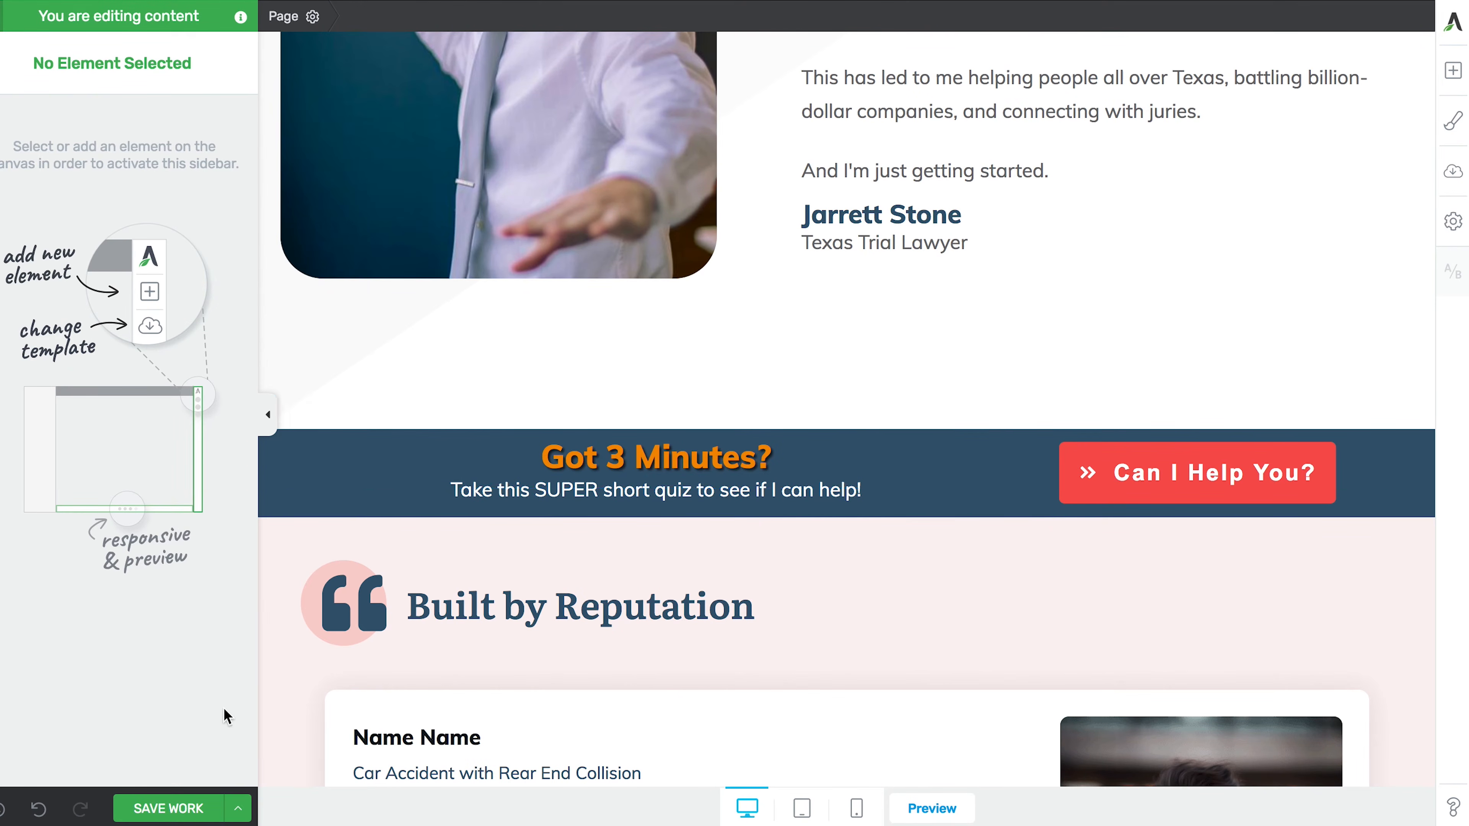
pyautogui.click(38, 808)
pyautogui.scroll(-7, 672, 525)
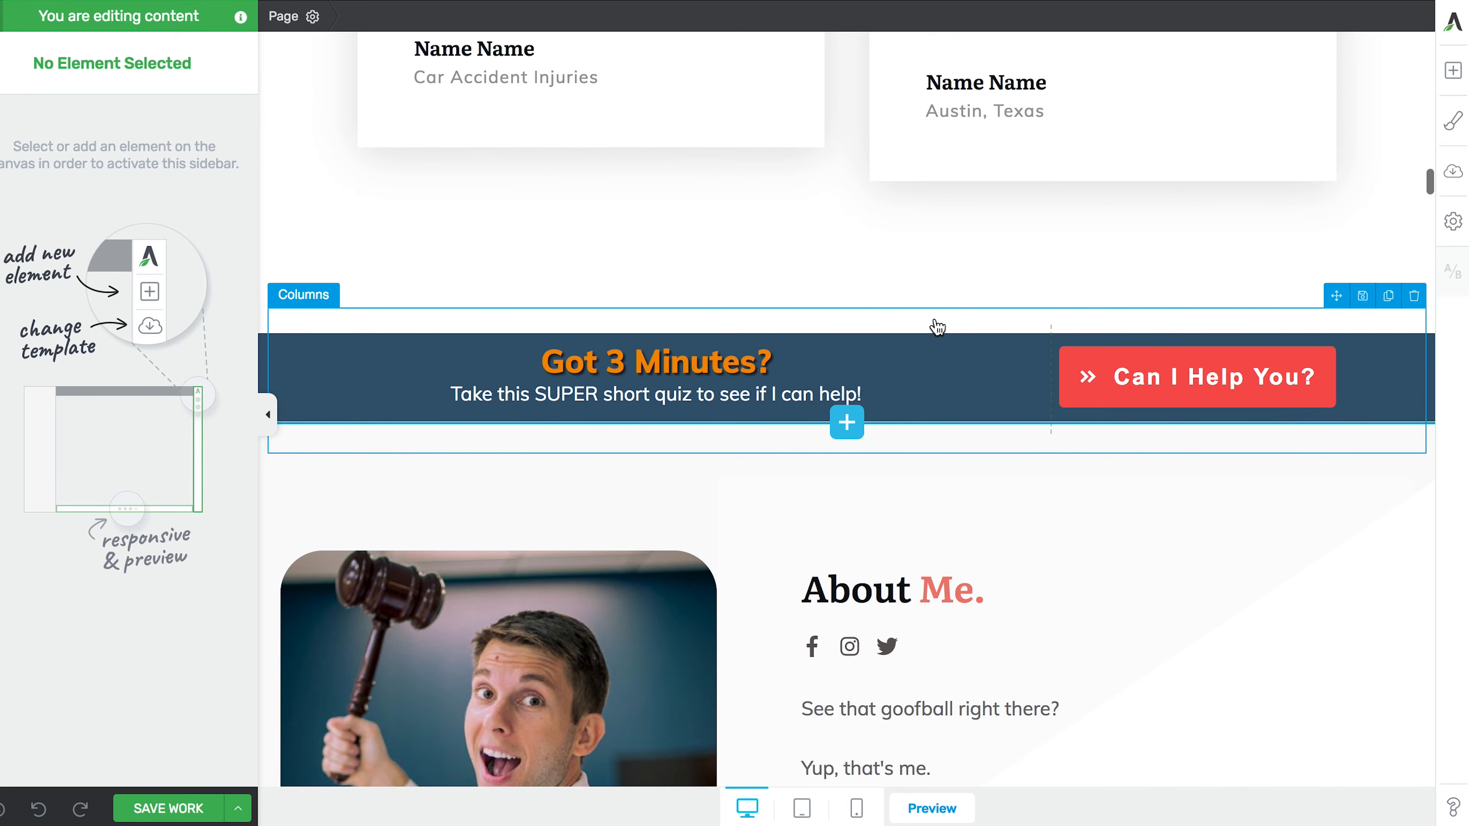
pyautogui.click(922, 350)
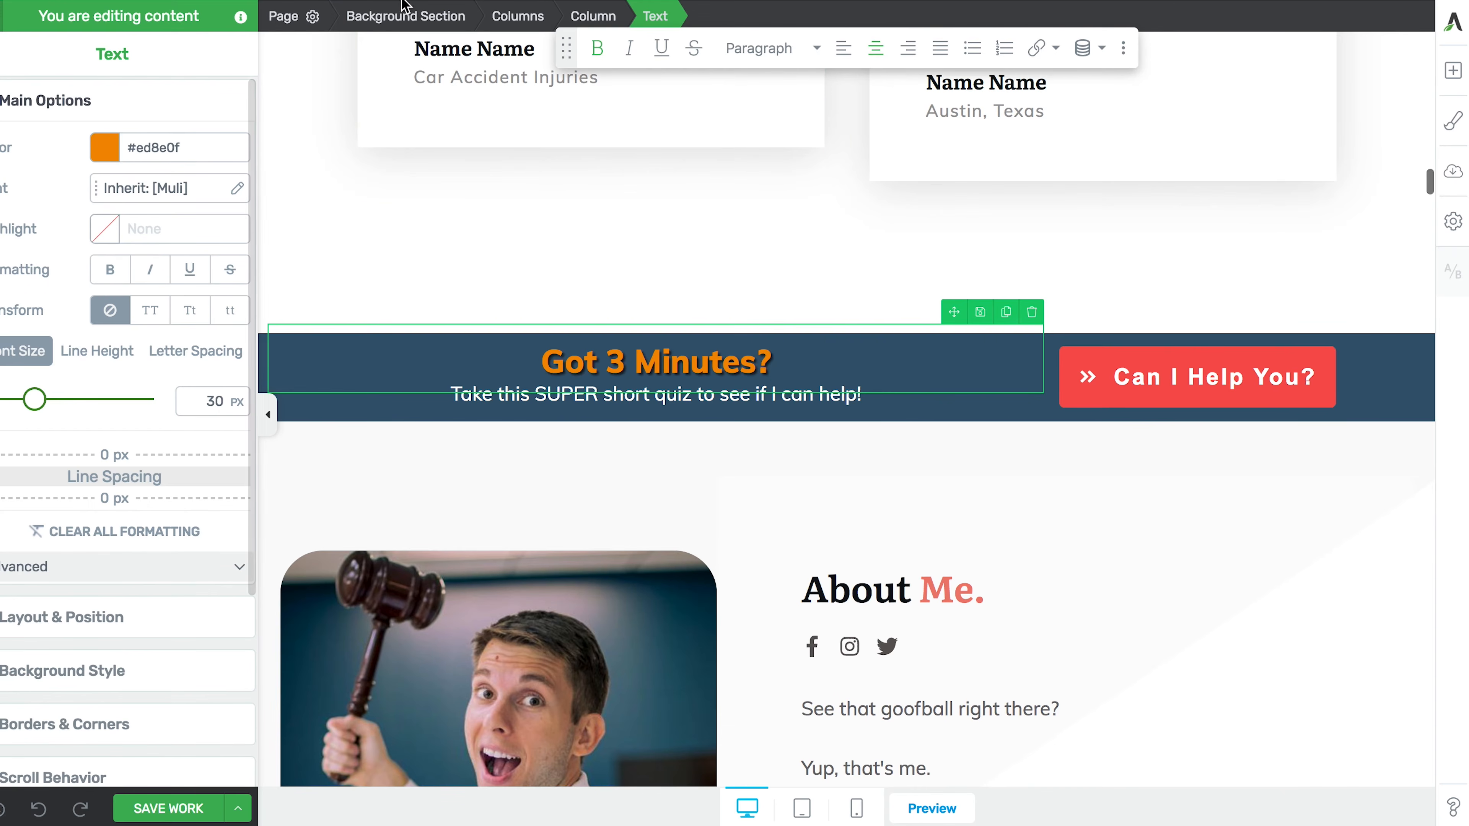
pyautogui.click(404, 17)
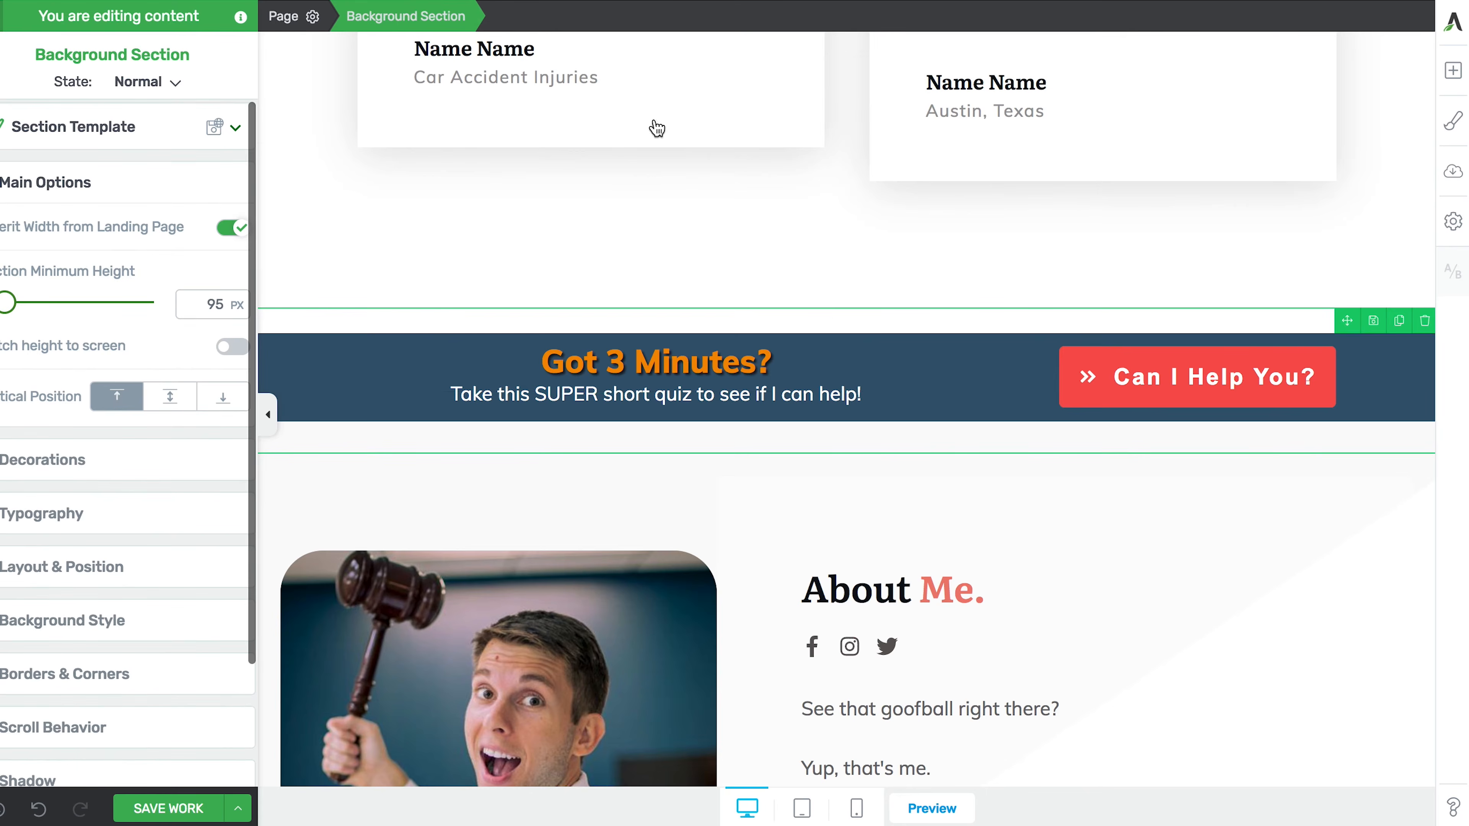
# - Begin saving the Got 3 Minutes banner section as a template named 'Sticky Quiz'
pyautogui.click(1375, 324)
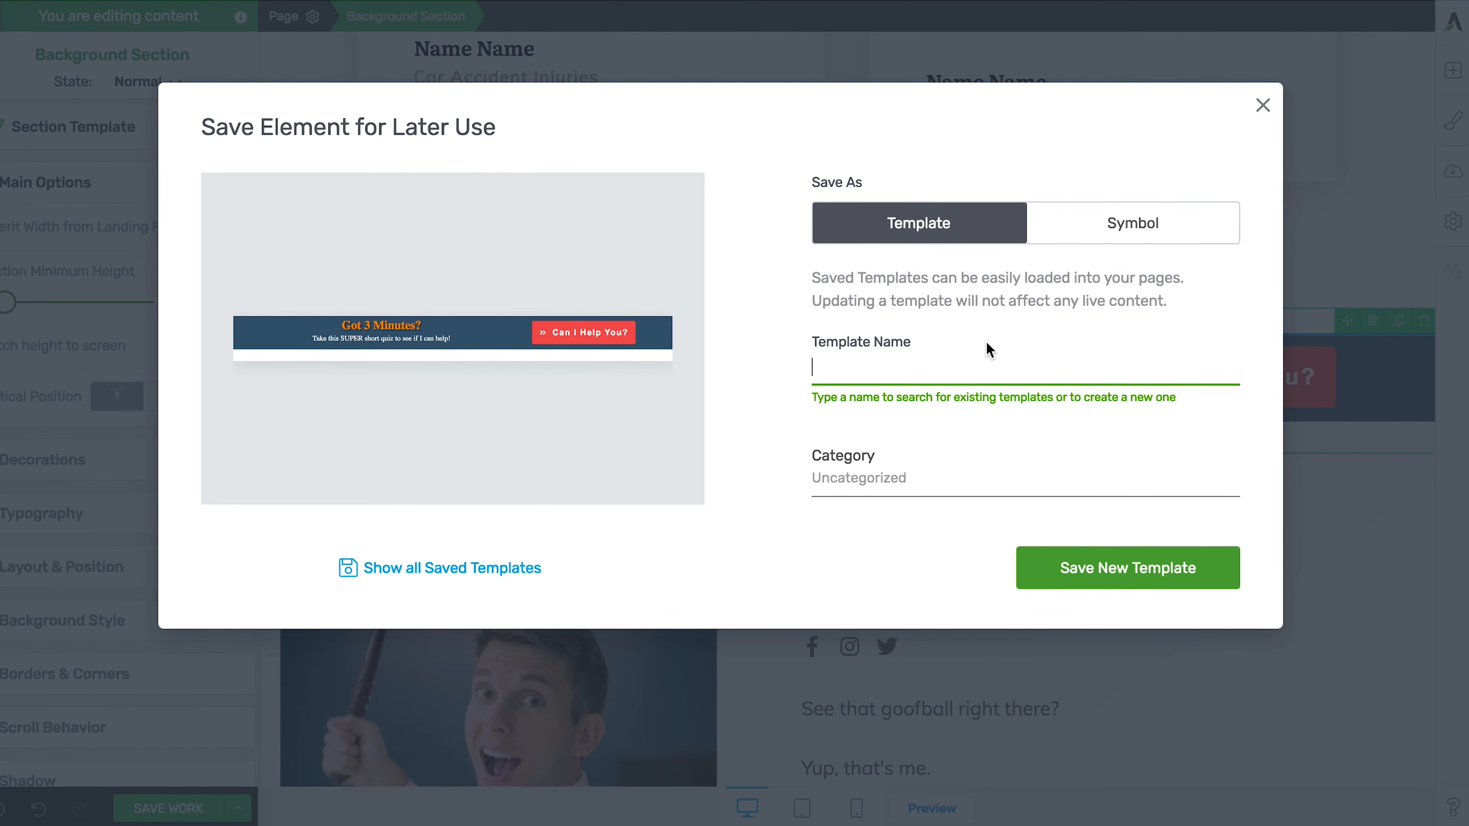
pyautogui.write('Sticky ')
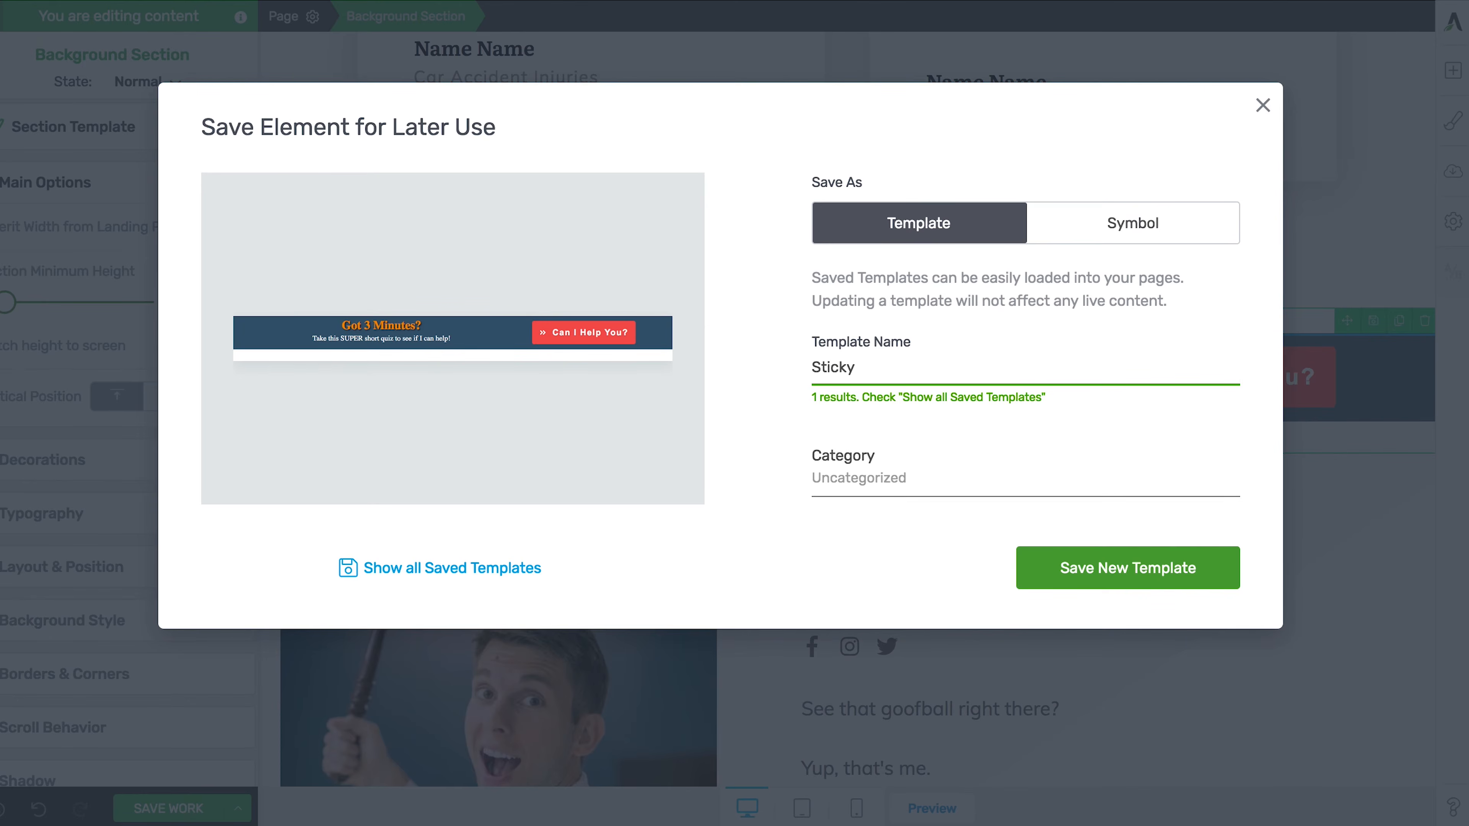
pyautogui.write('Quiz')
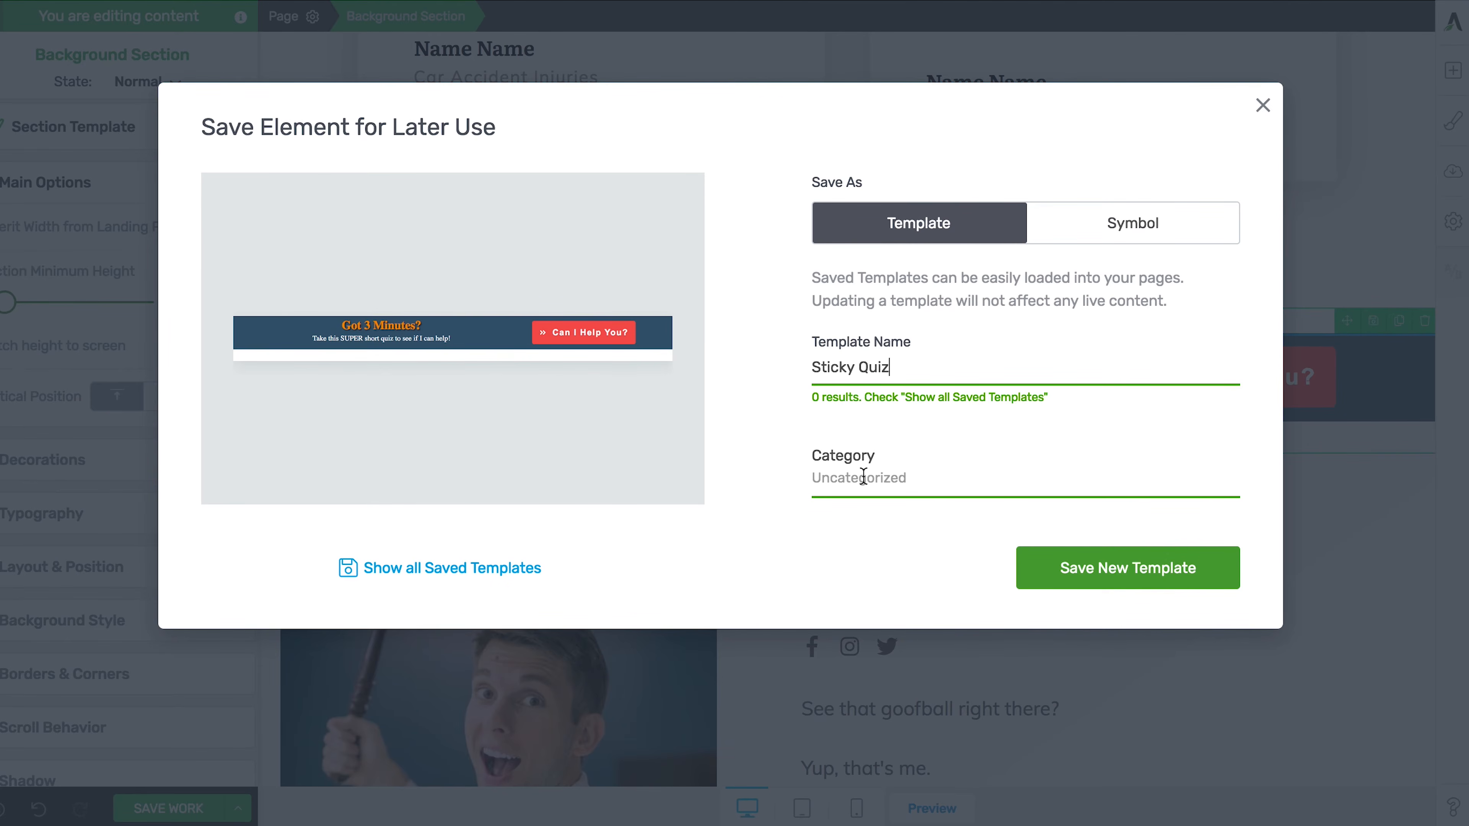
# - Store the banner as the new 'Sticky Quiz' template and return to the WordPress page editor
pyautogui.click(1071, 565)
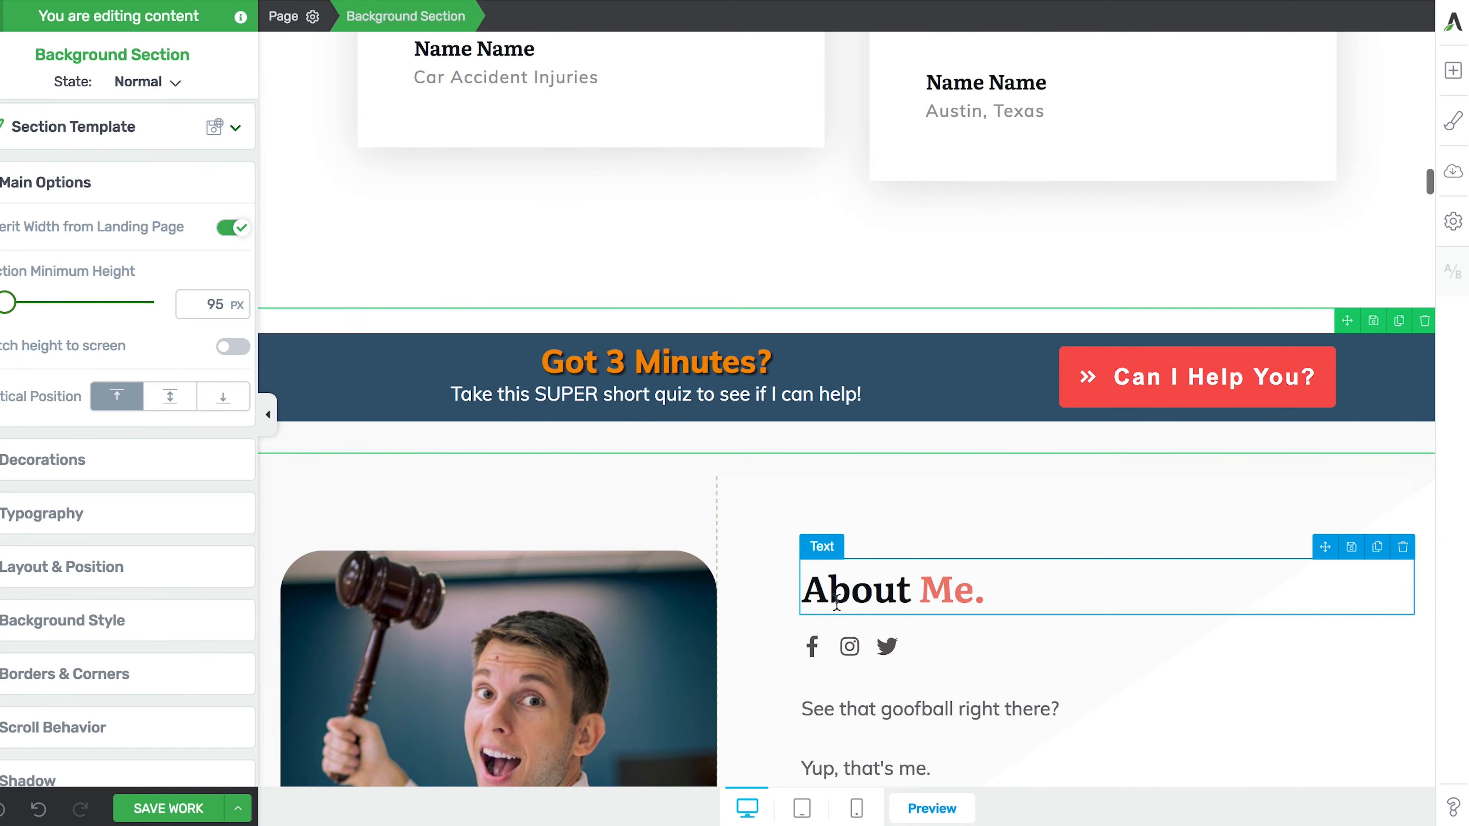
pyautogui.scroll(-1, 837, 601)
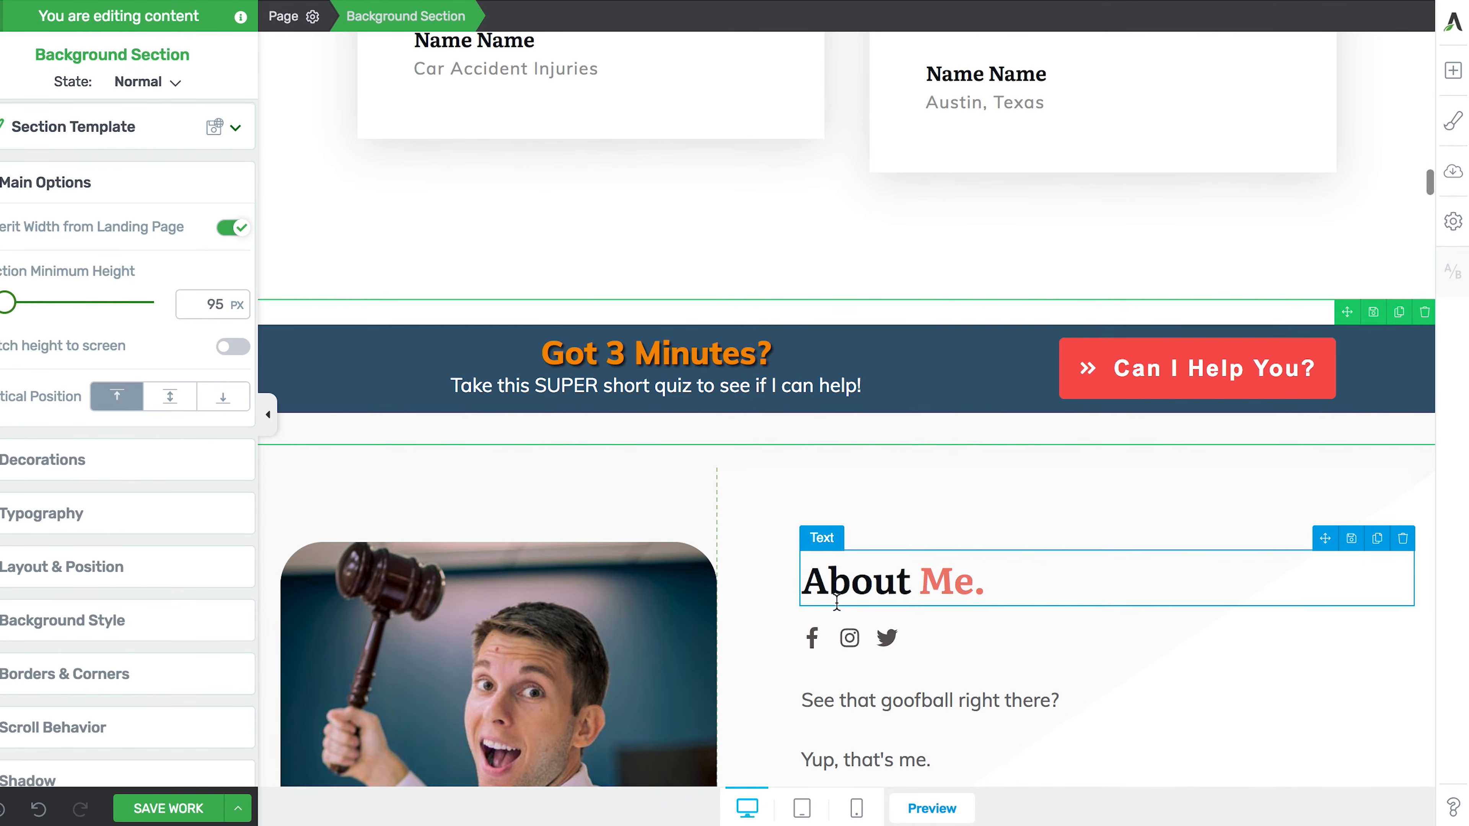
pyautogui.scroll(5, 837, 601)
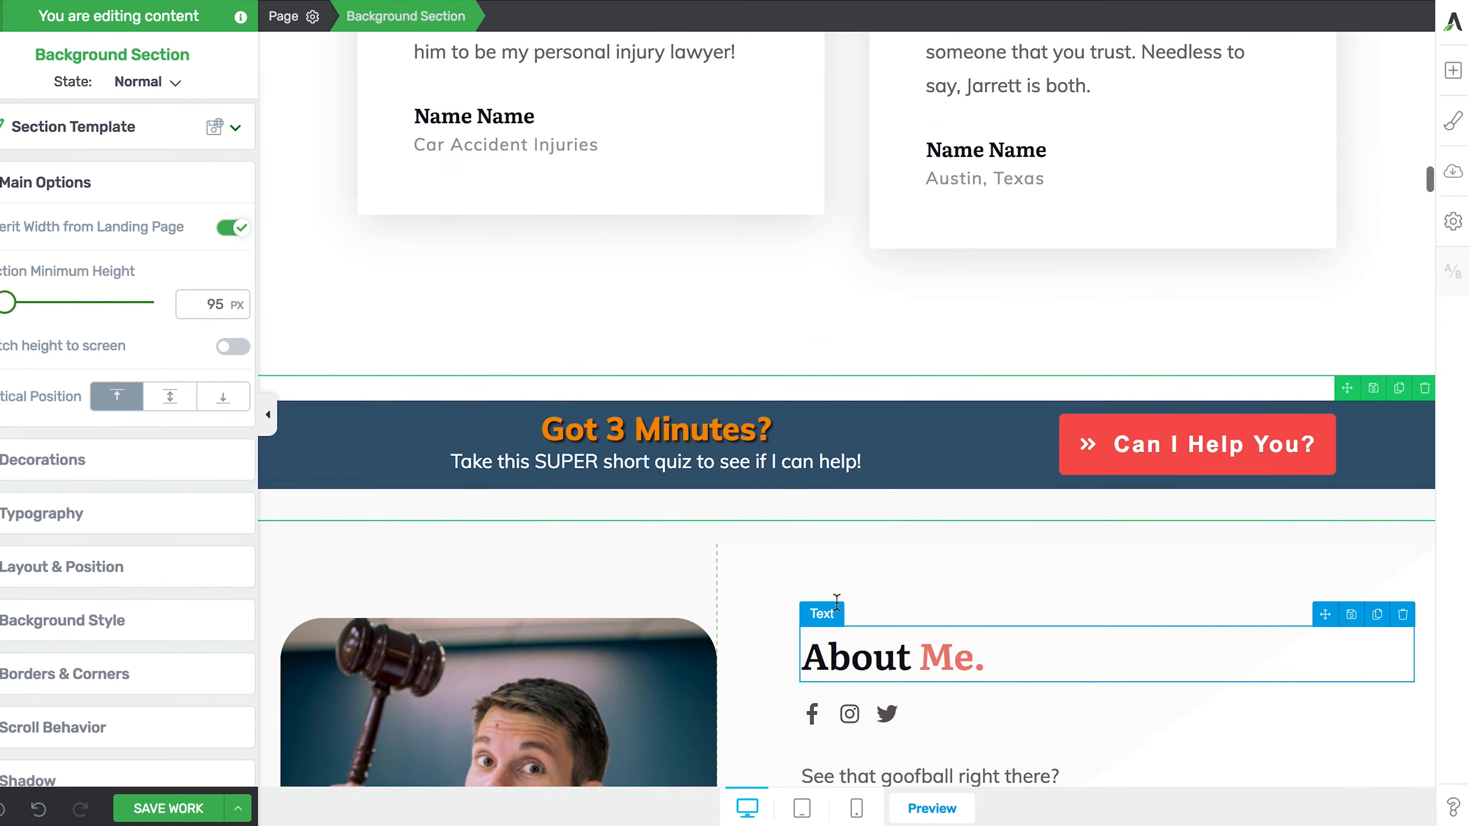
pyautogui.scroll(-3, 839, 611)
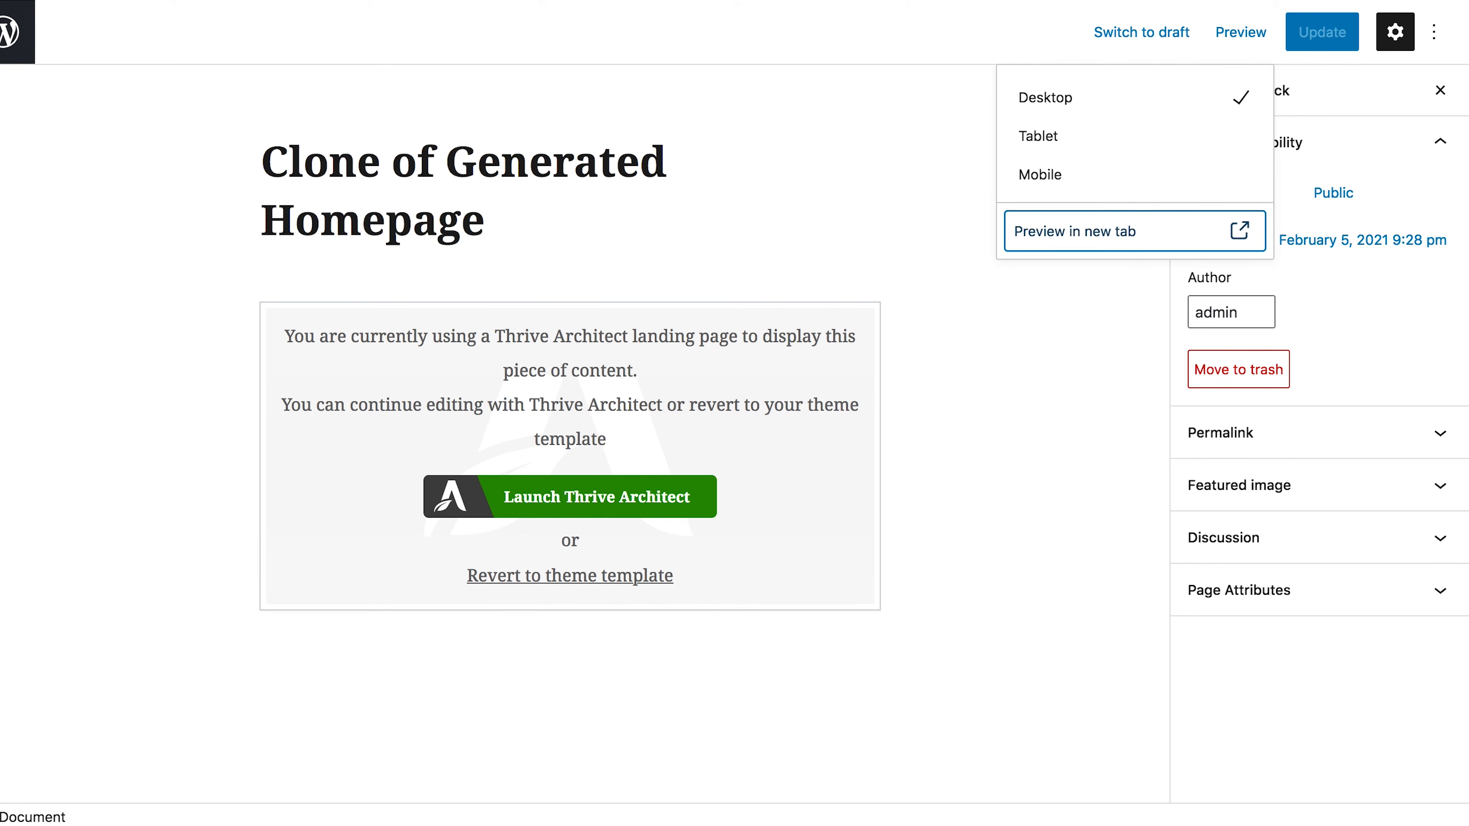
# - Open Clone of Clone of Generated Homepage in Thrive Architect from the dashboard
pyautogui.click(16, 51)
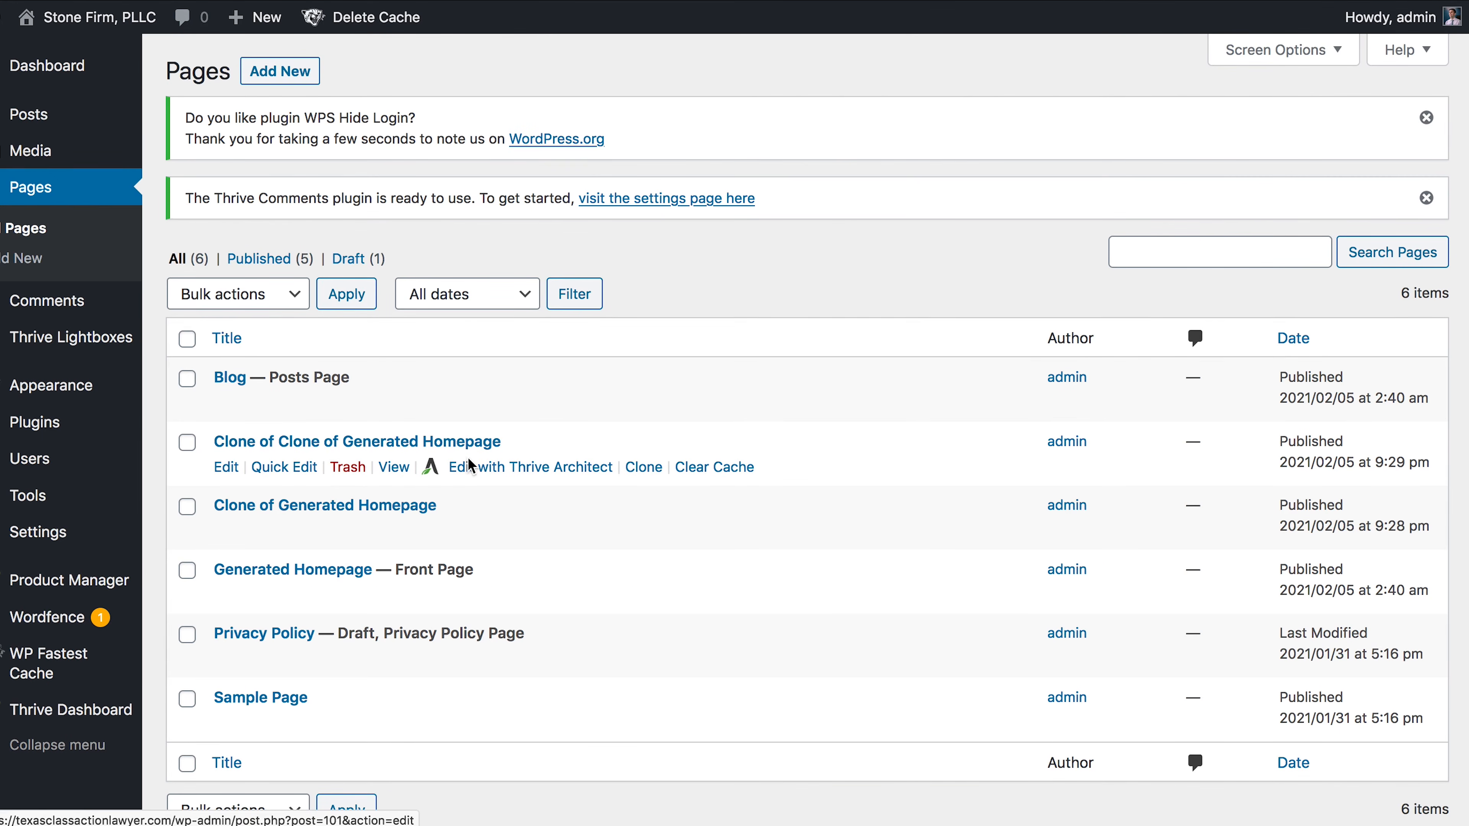
pyautogui.click(480, 467)
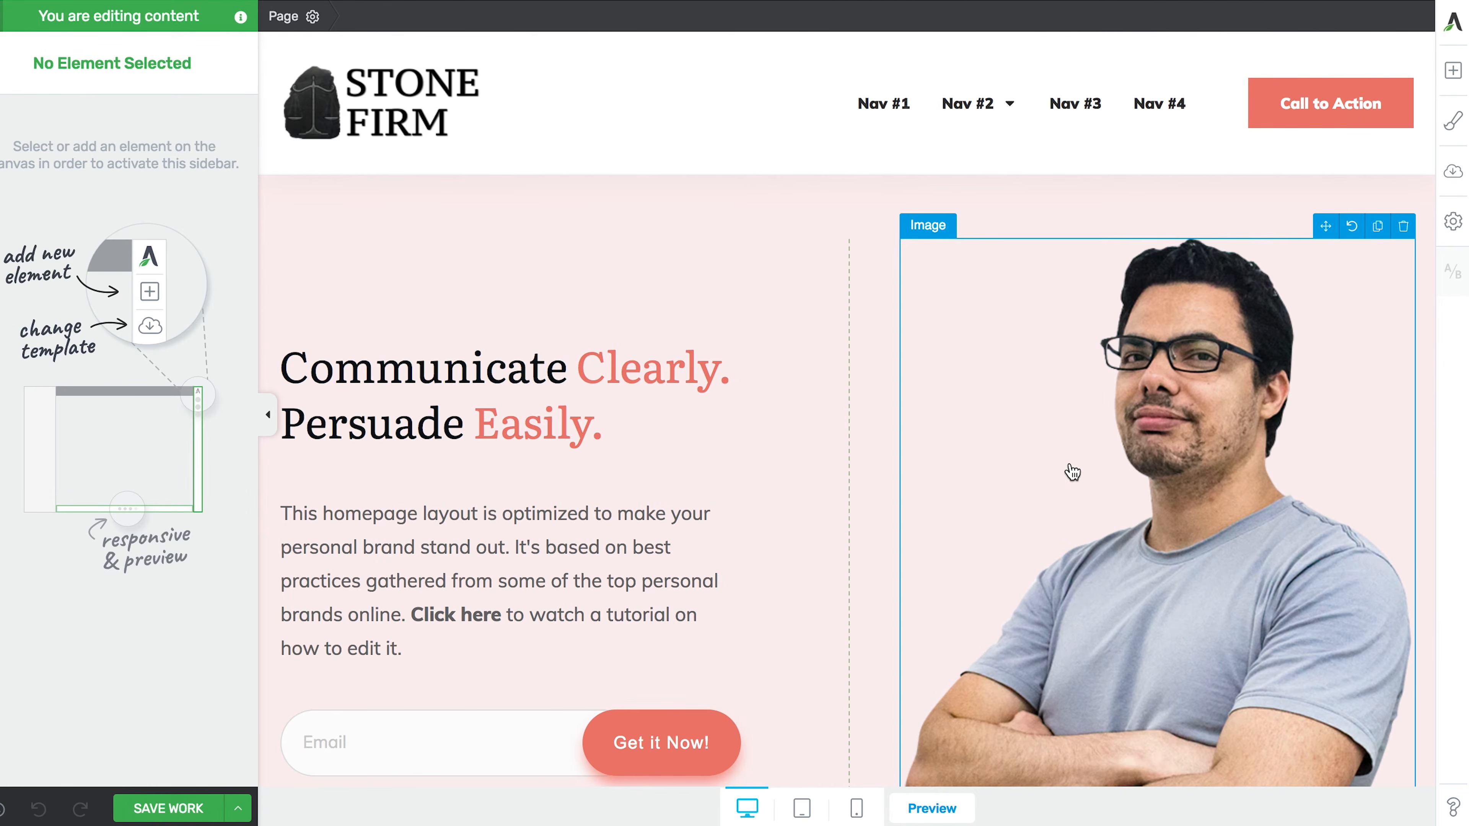
# - Place a Templates & Symbols element above the Communication Skills Blog section
pyautogui.scroll(-6, 1016, 501)
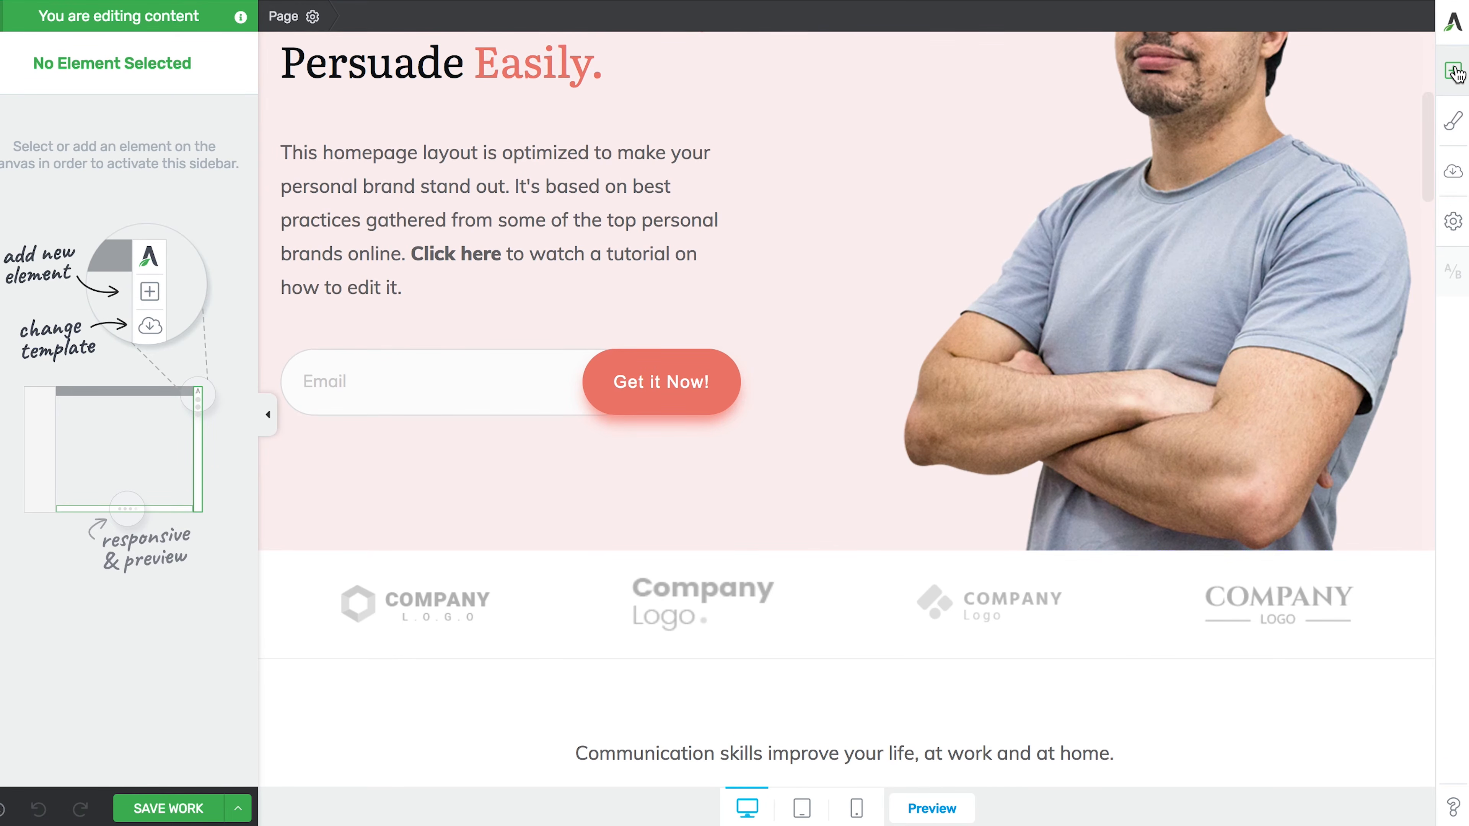
pyautogui.click(1453, 72)
pyautogui.scroll(-20, 908, 485)
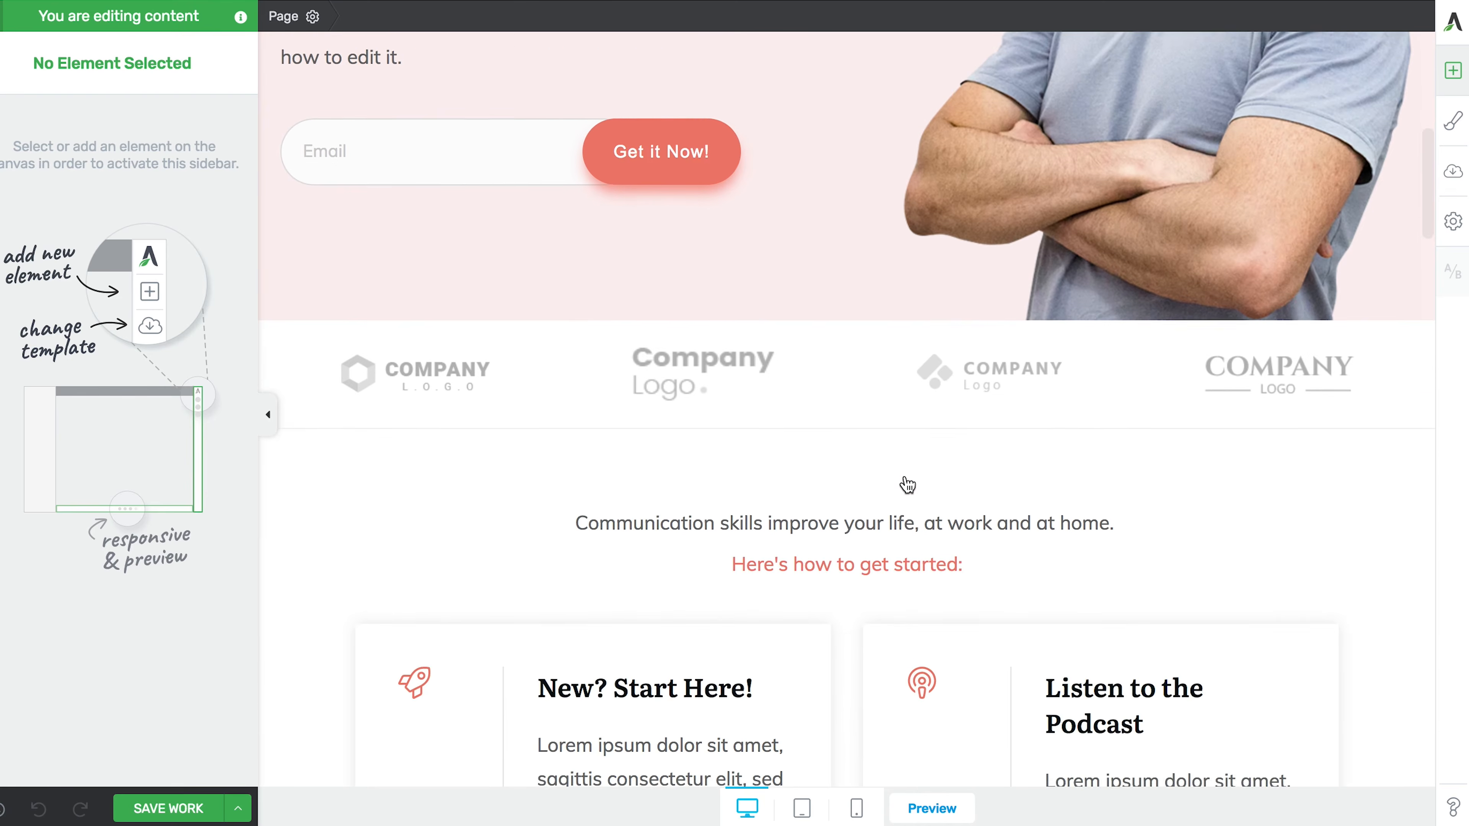
pyautogui.scroll(-5, 908, 485)
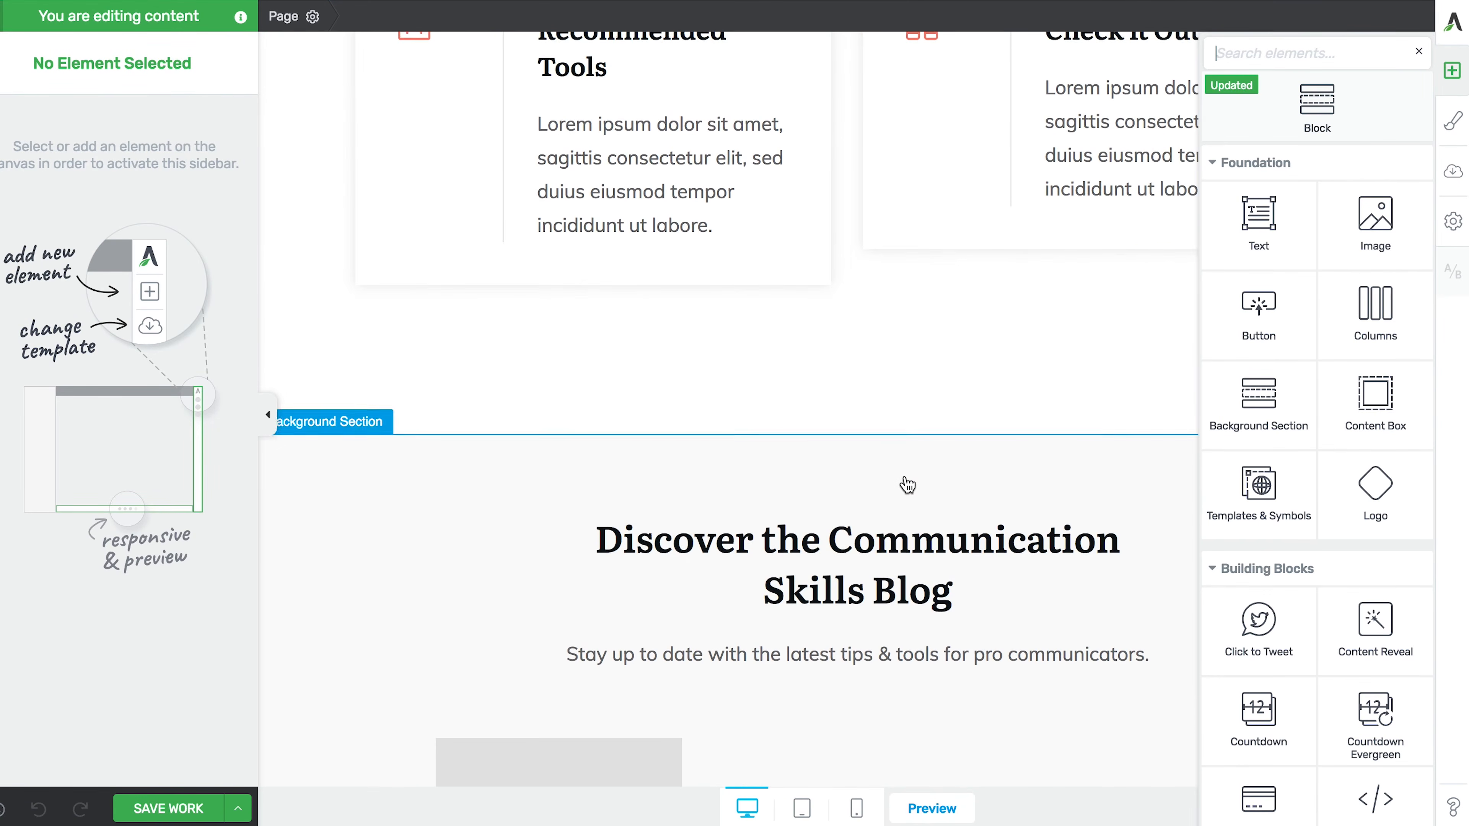
pyautogui.scroll(15, 899, 501)
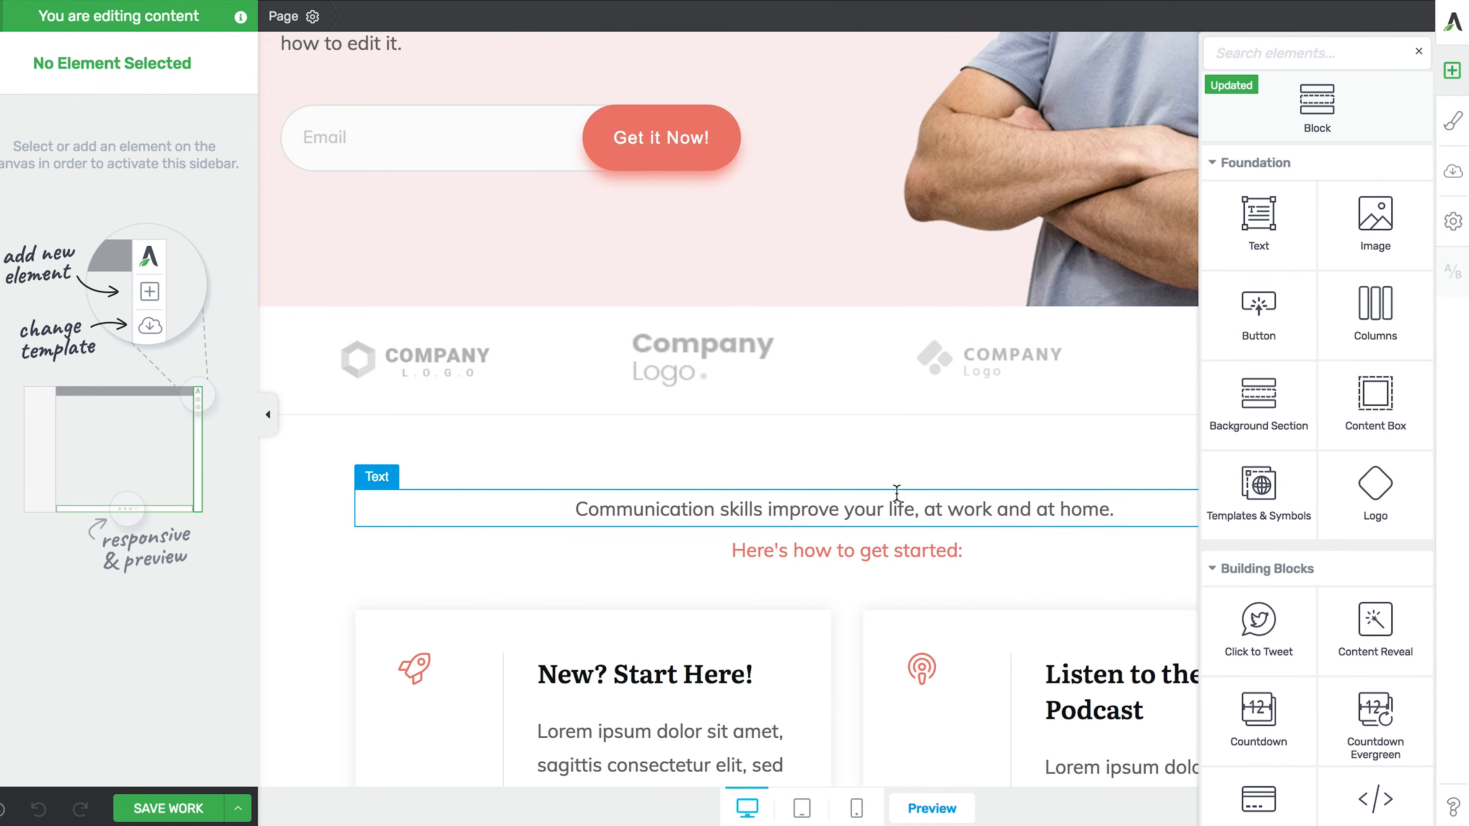
pyautogui.scroll(-5, 897, 493)
pyautogui.scroll(-10, 896, 493)
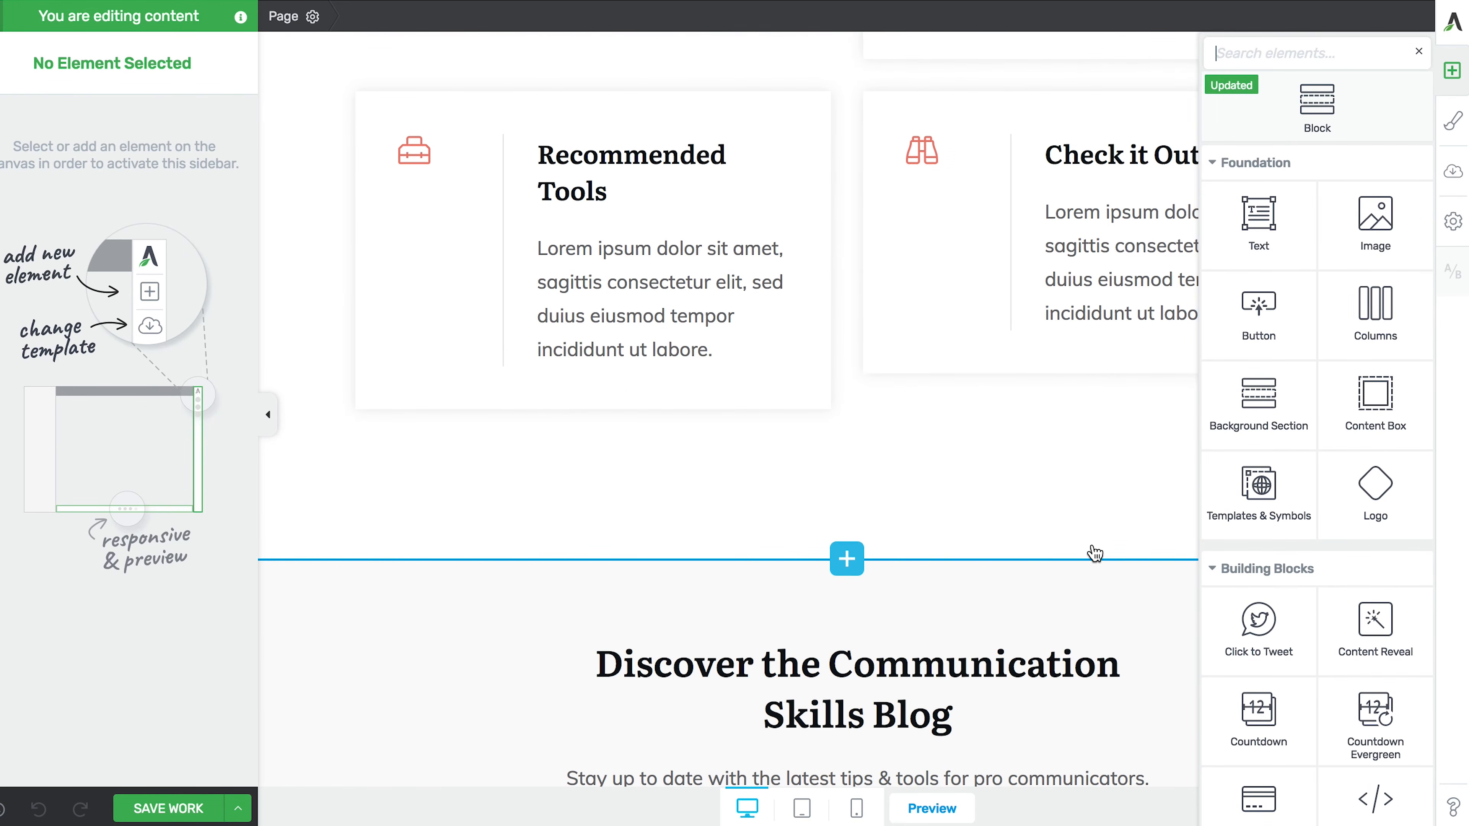
pyautogui.moveTo(1235, 493); pyautogui.dragTo(905, 559)
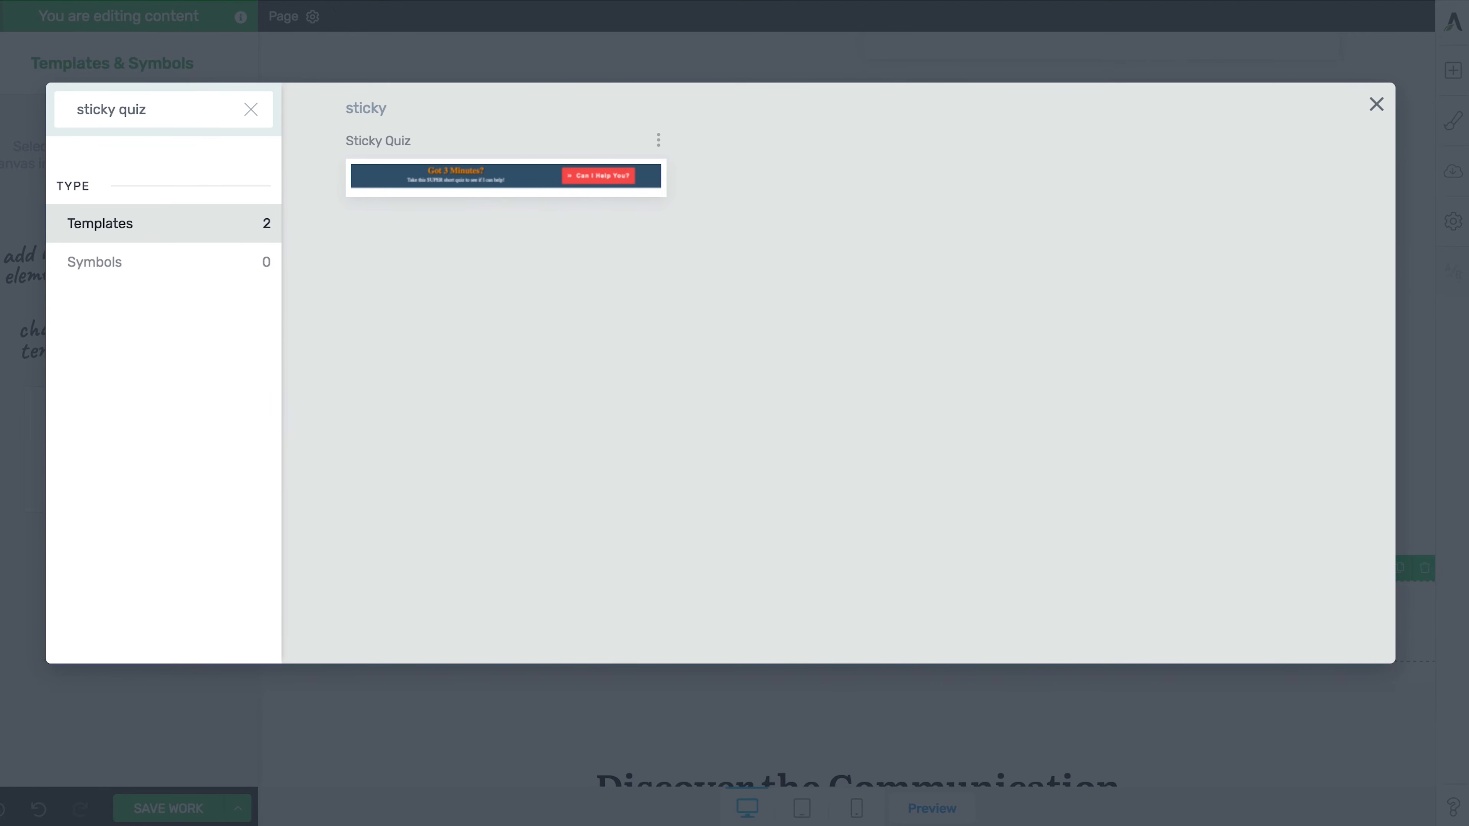
# - Insert the Sticky Quiz template there and save the page
pyautogui.click(401, 191)
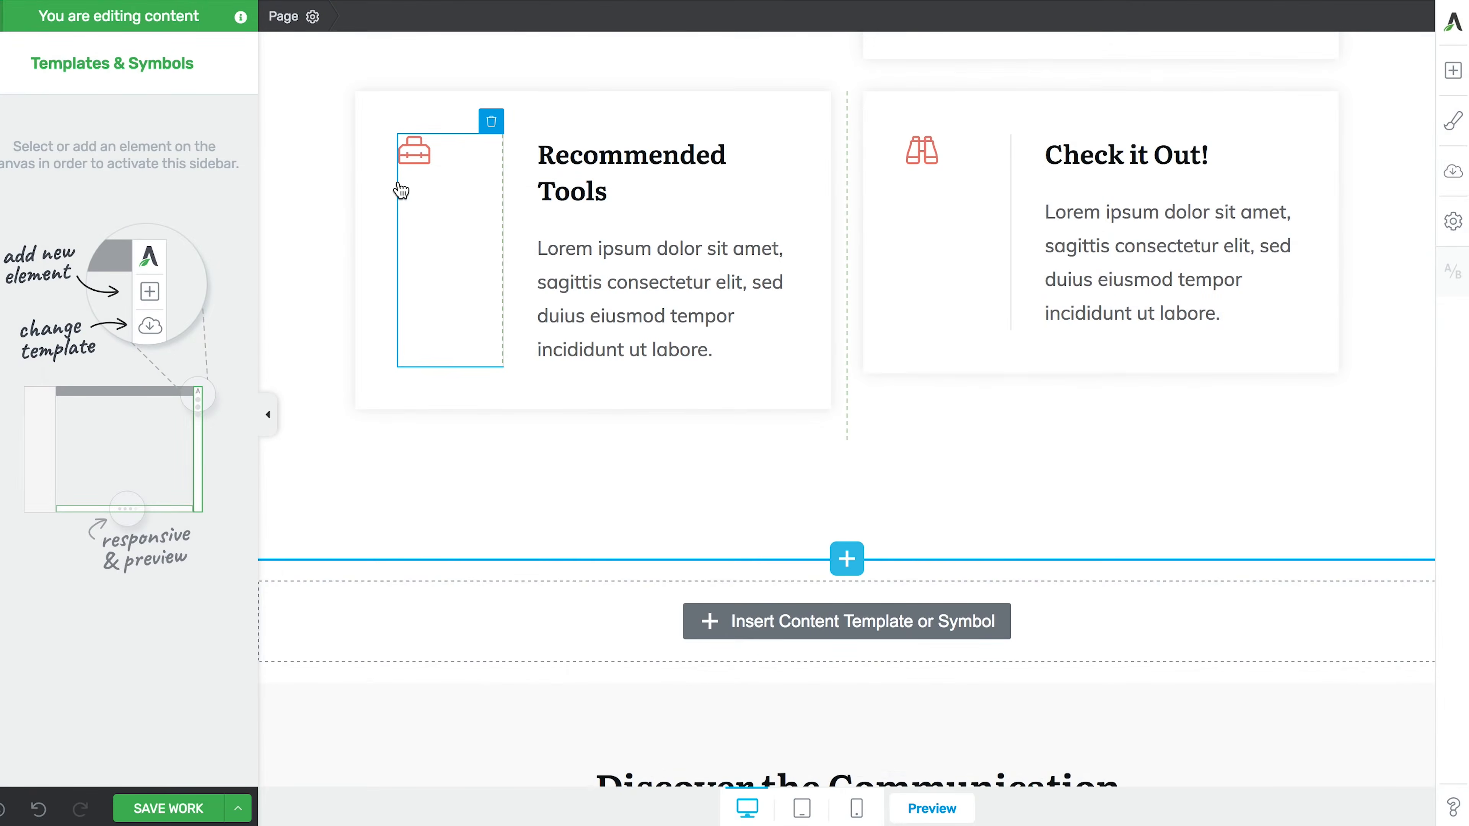
pyautogui.scroll(-4, 633, 518)
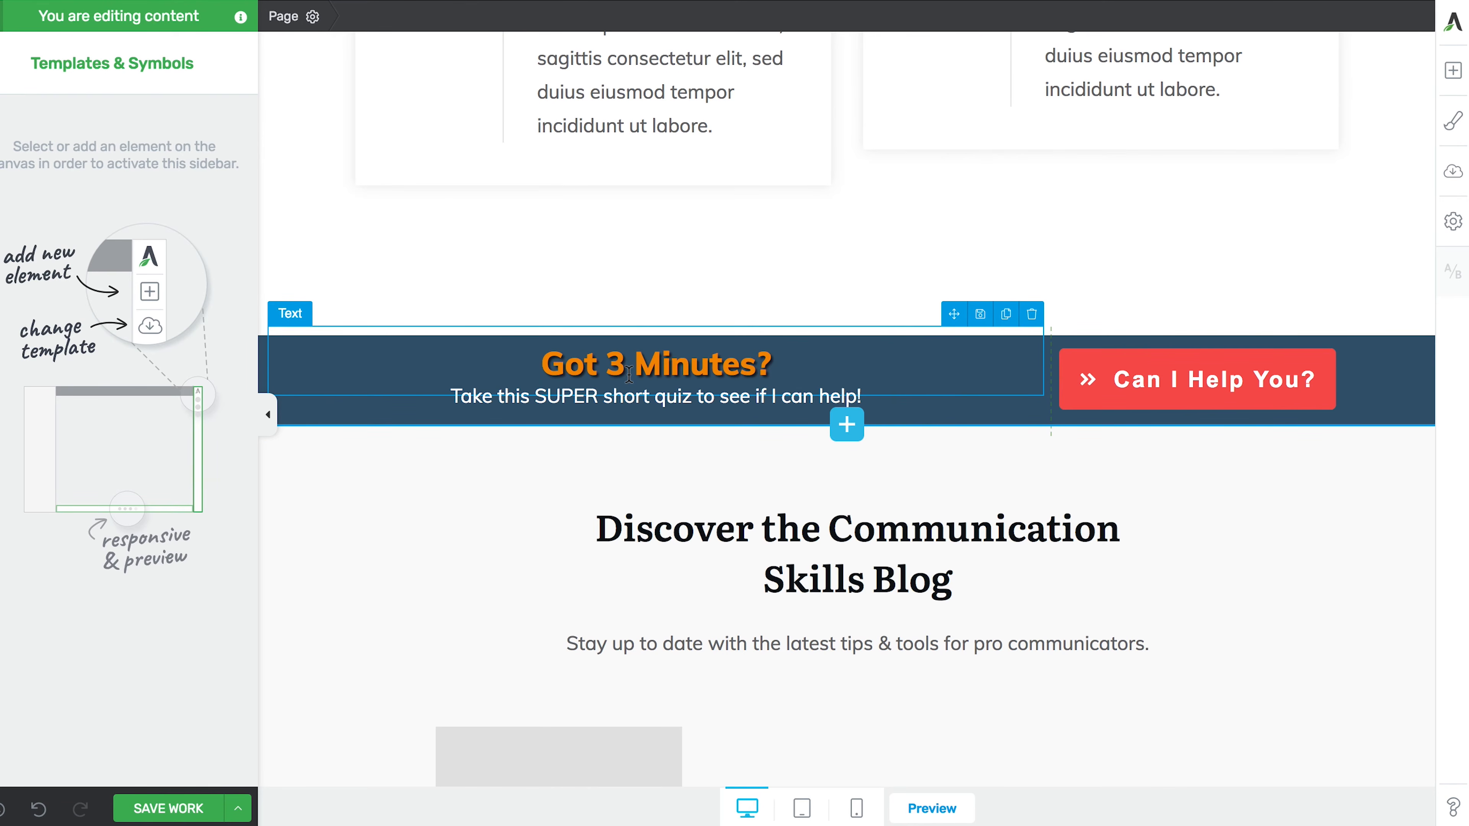
pyautogui.click(188, 808)
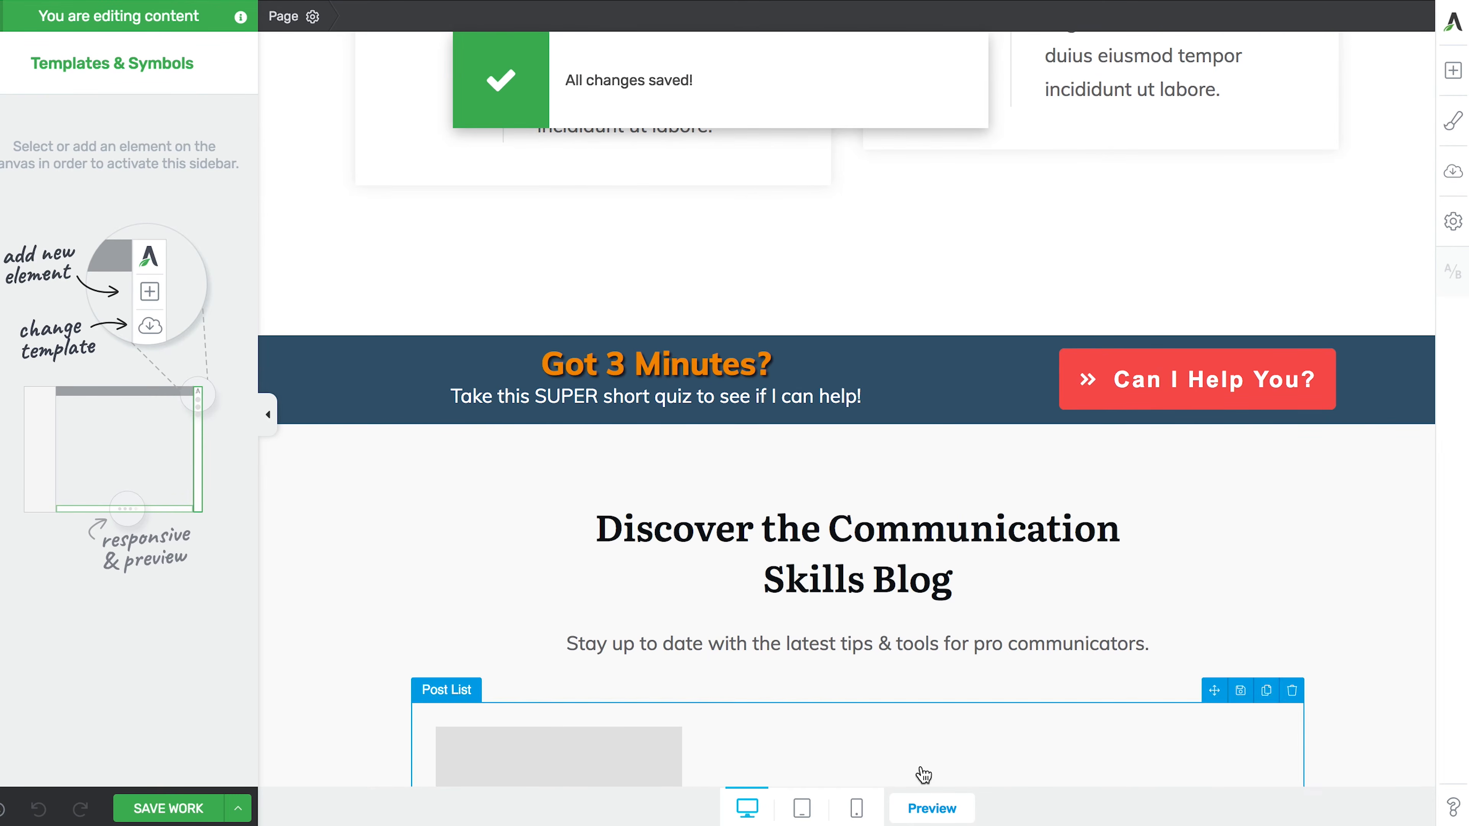
# - Preview the live page and scroll through it to review the 'Got 3 Minutes?' banner
pyautogui.click(921, 807)
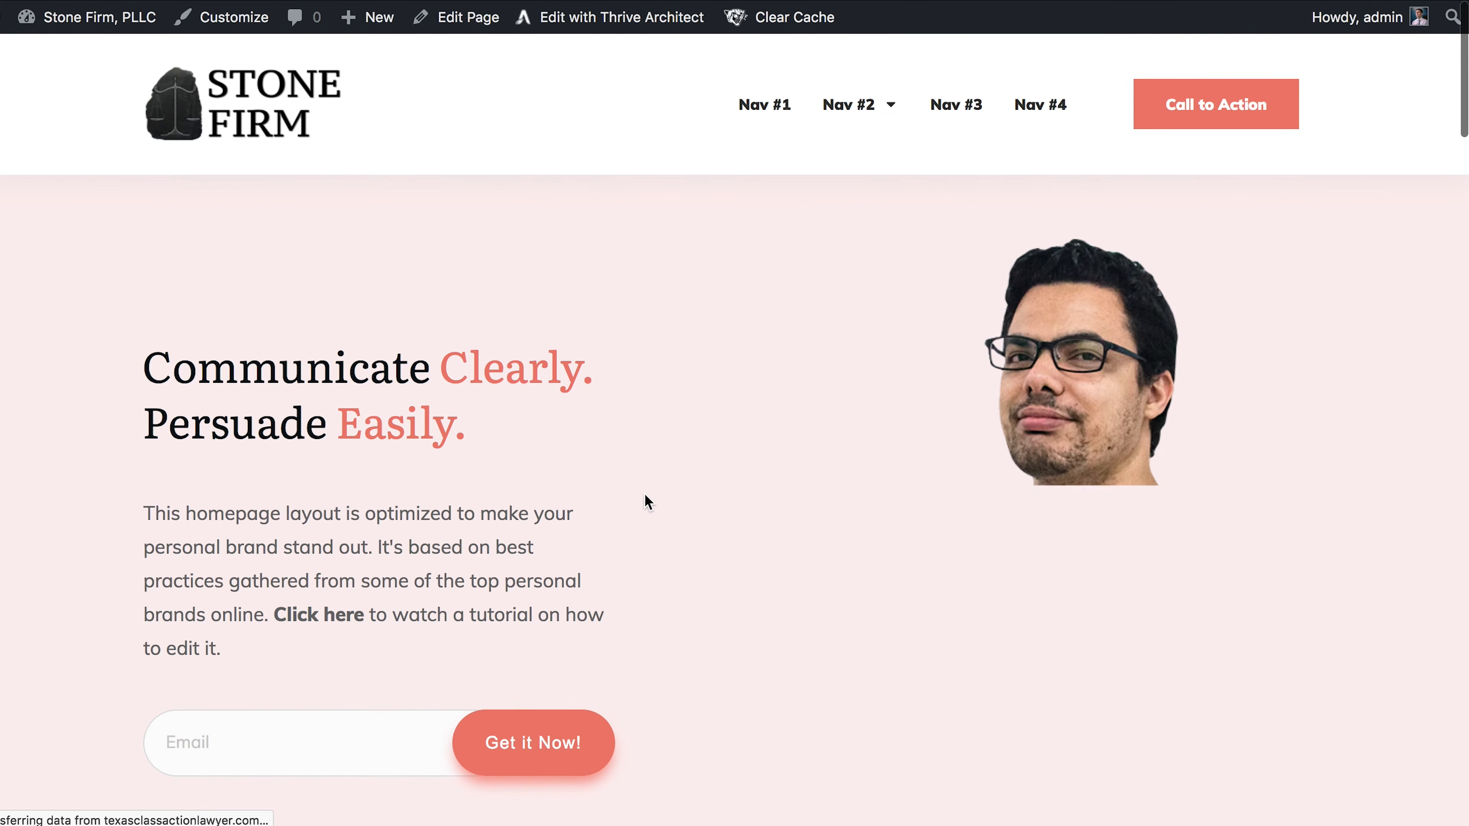
pyautogui.scroll(-10, 645, 499)
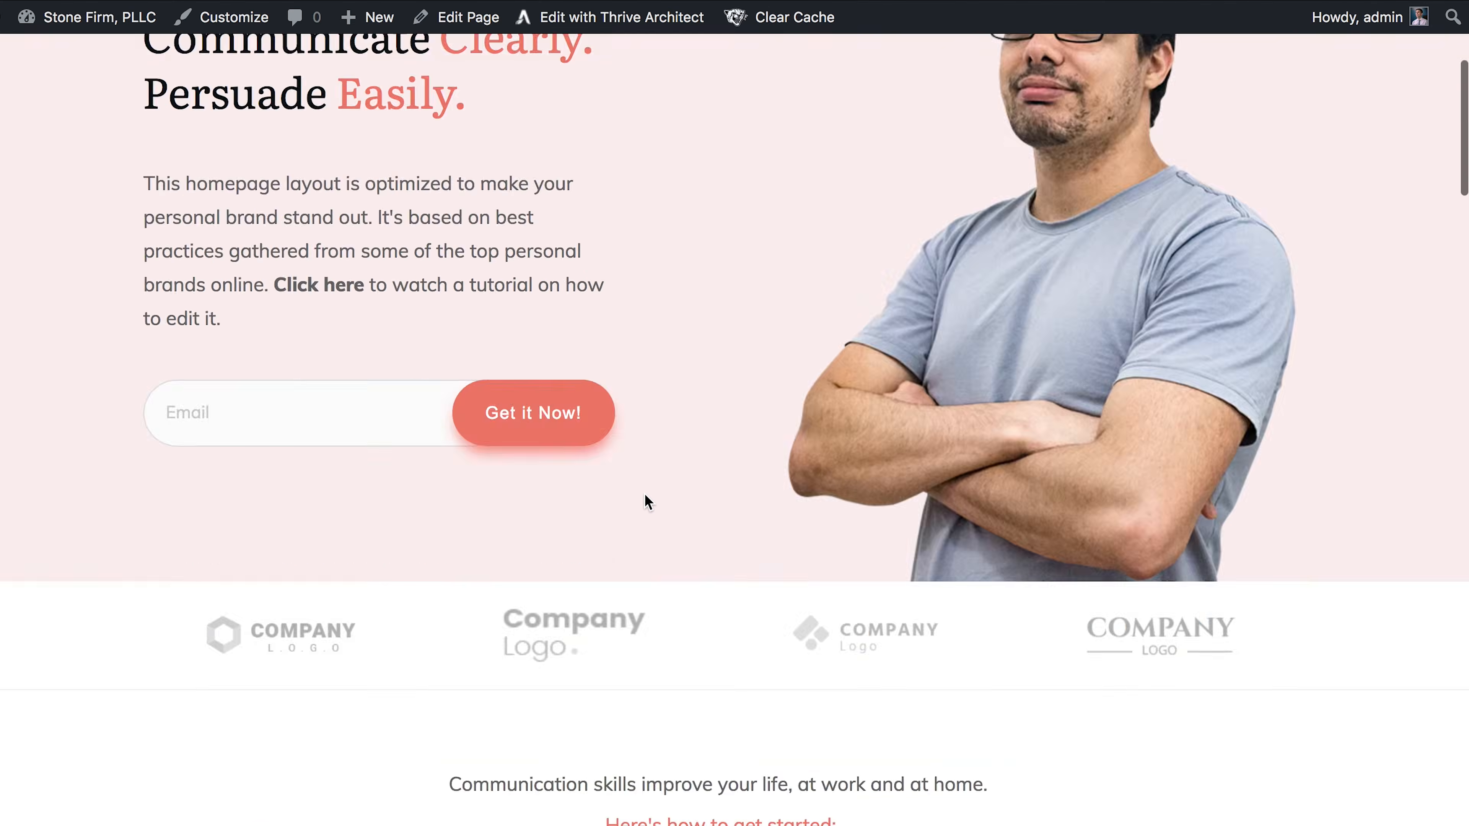
pyautogui.scroll(-17, 644, 493)
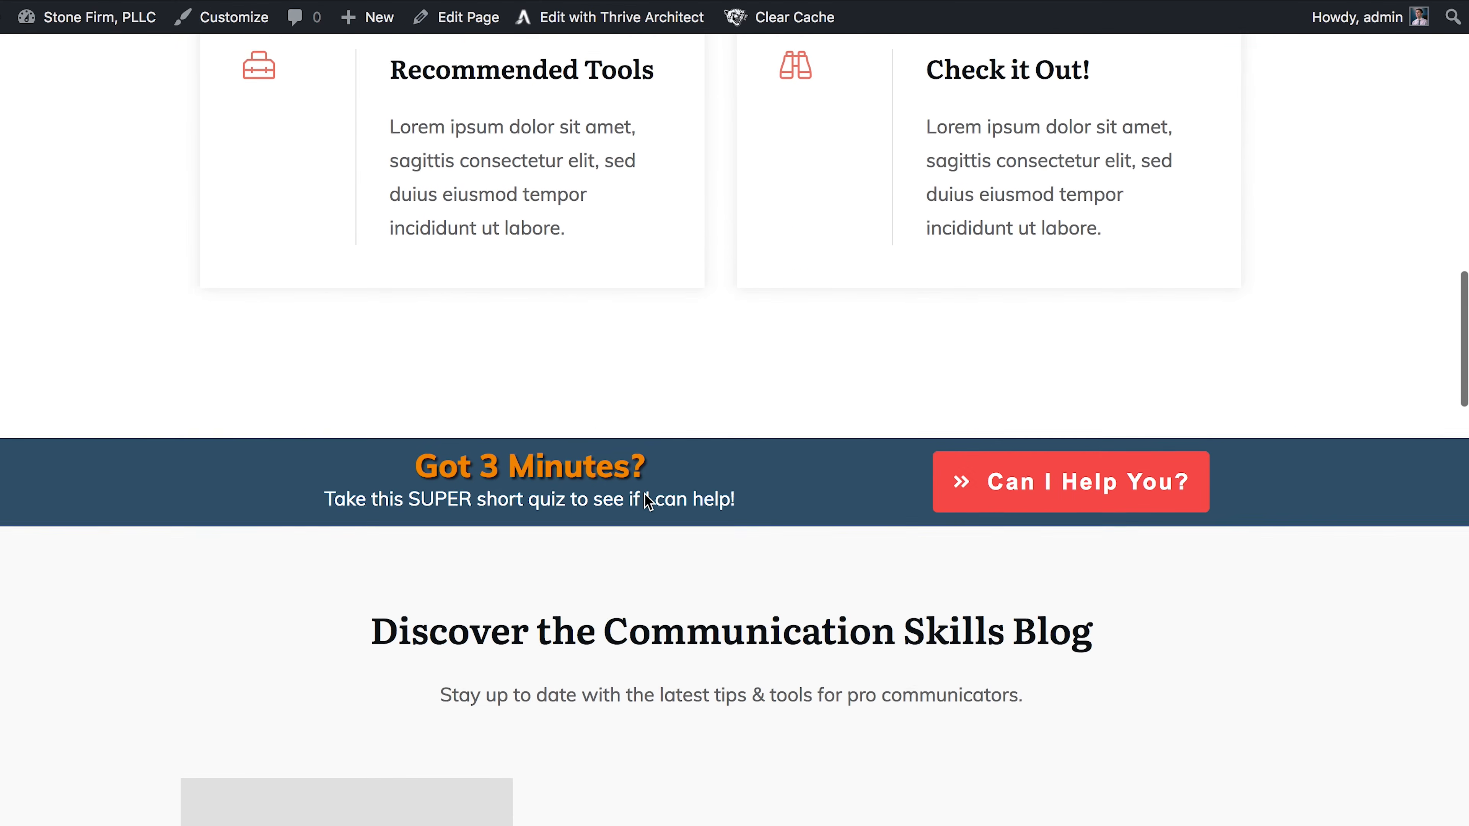
pyautogui.scroll(-11, 671, 536)
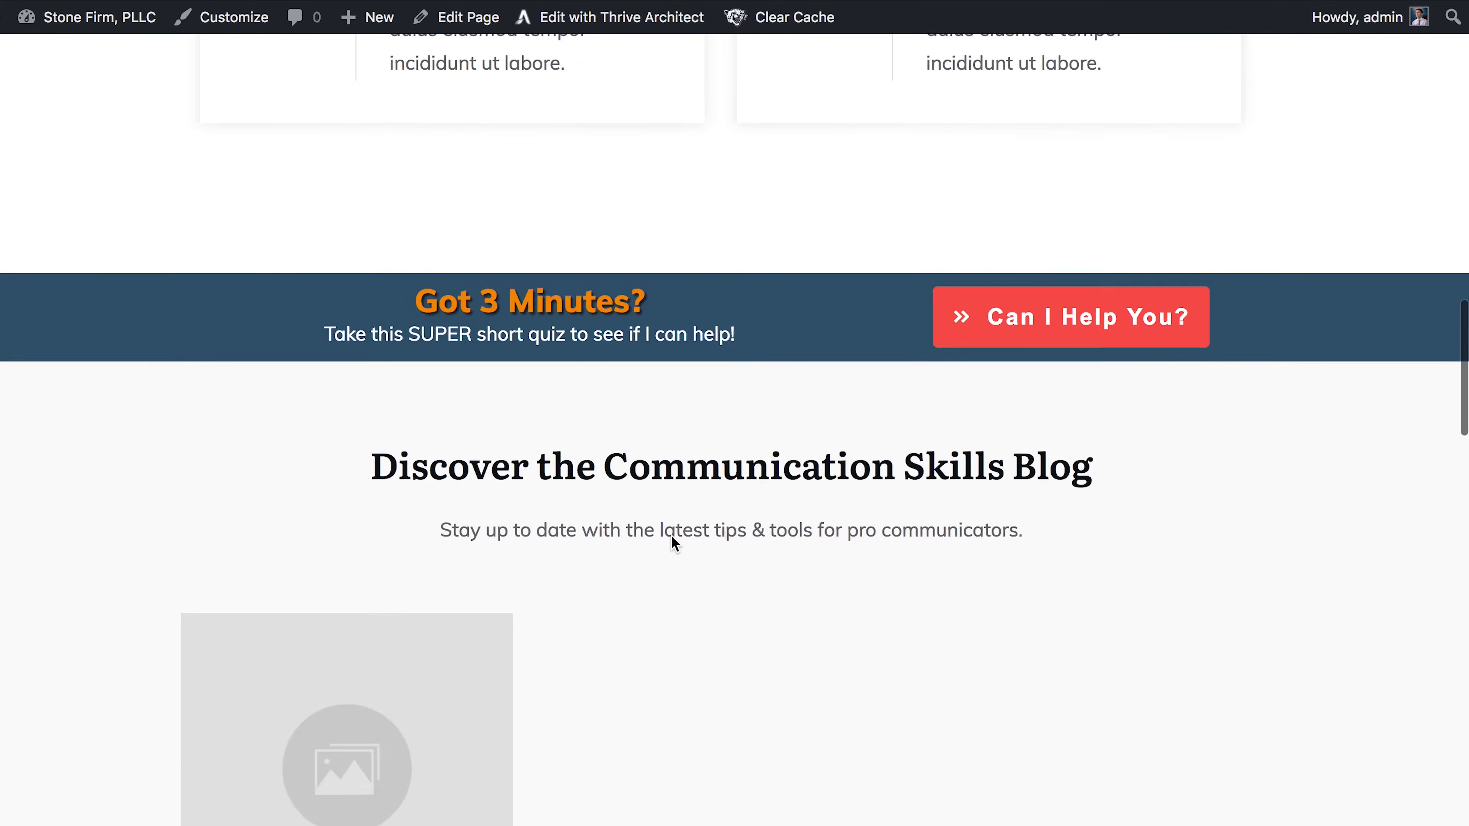
pyautogui.scroll(-20, 671, 535)
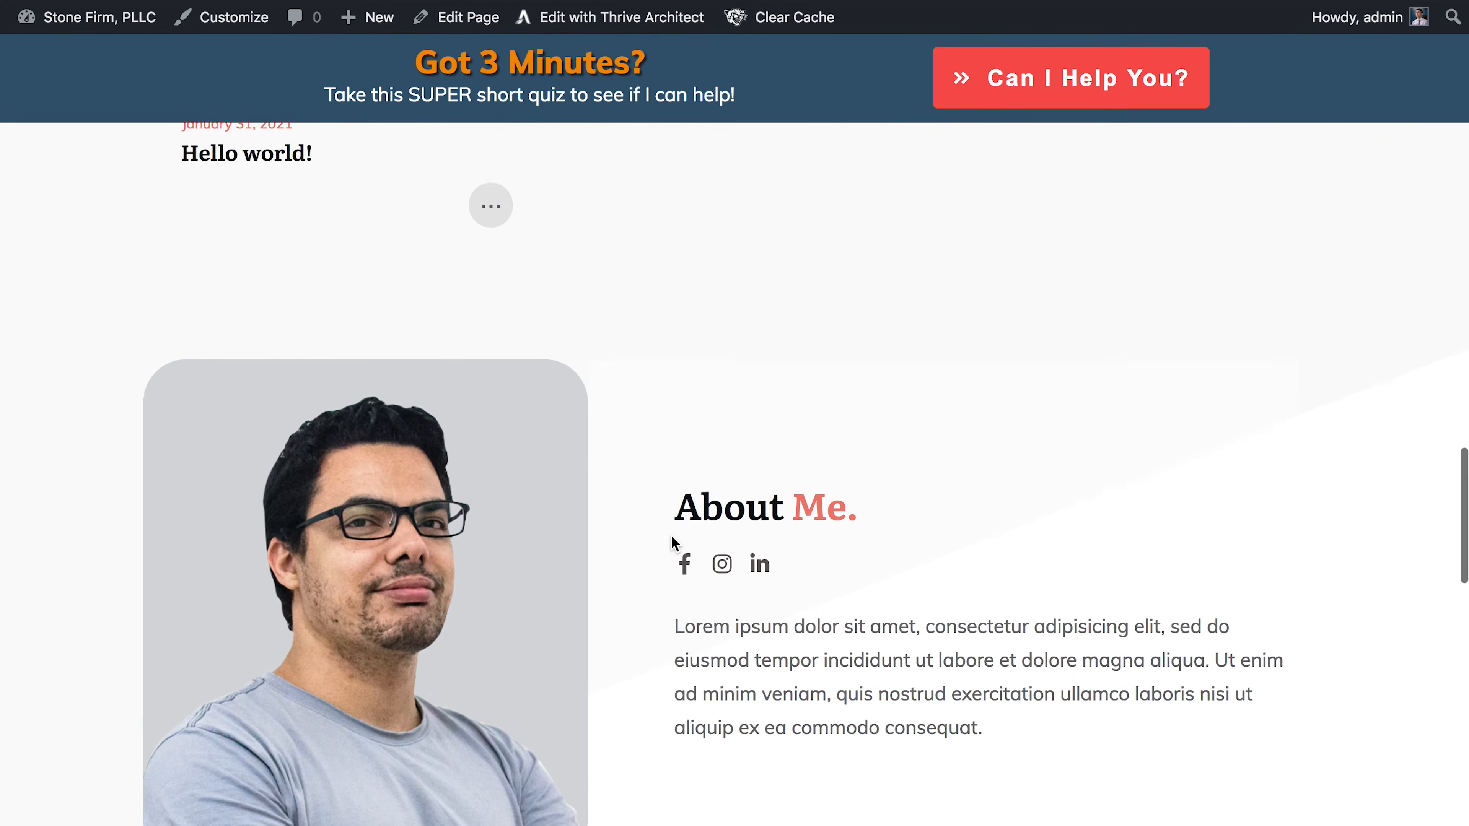
pyautogui.scroll(-8, 671, 535)
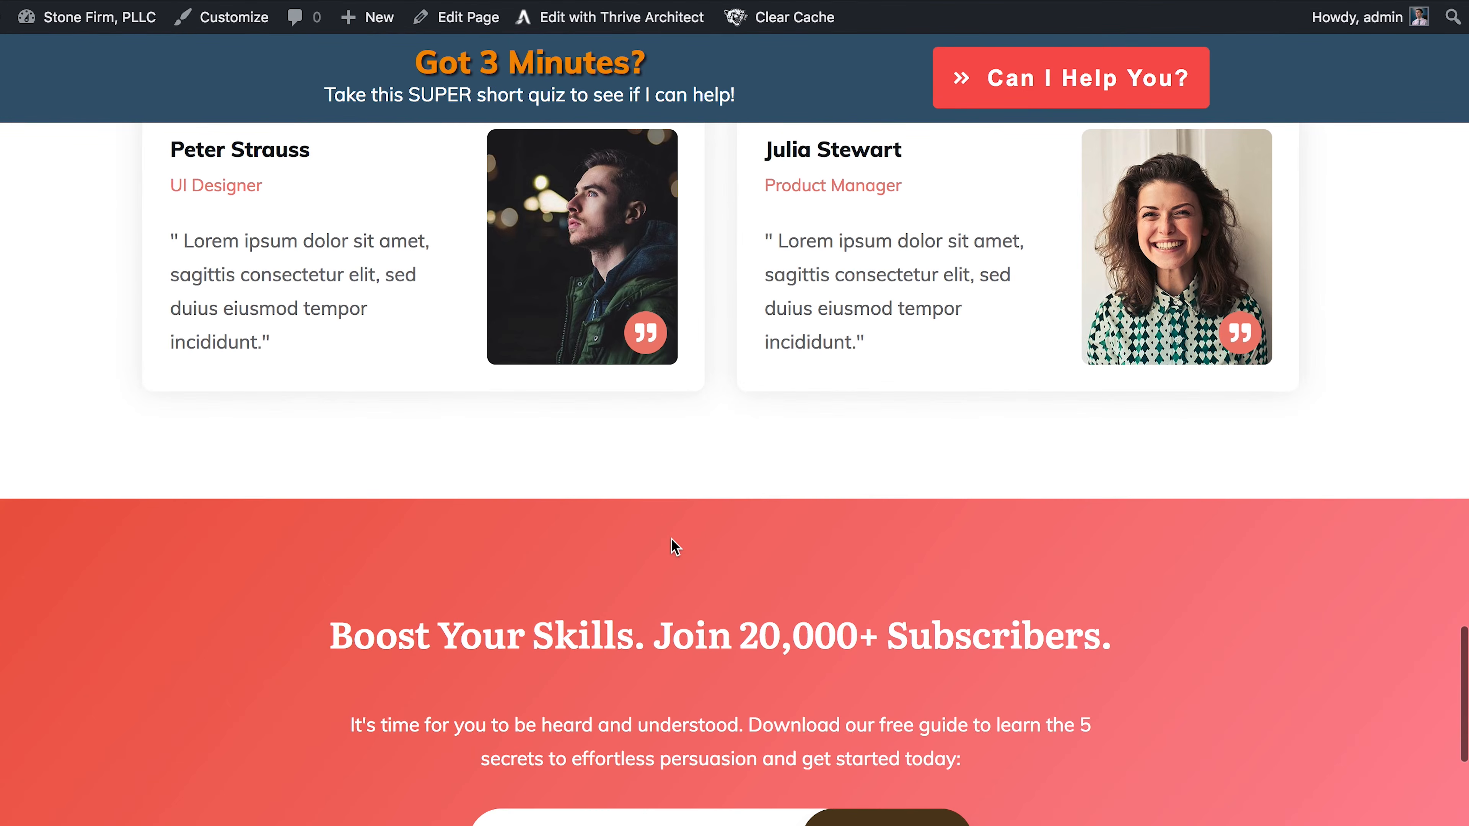
pyautogui.scroll(20, 671, 539)
pyautogui.scroll(15, 675, 547)
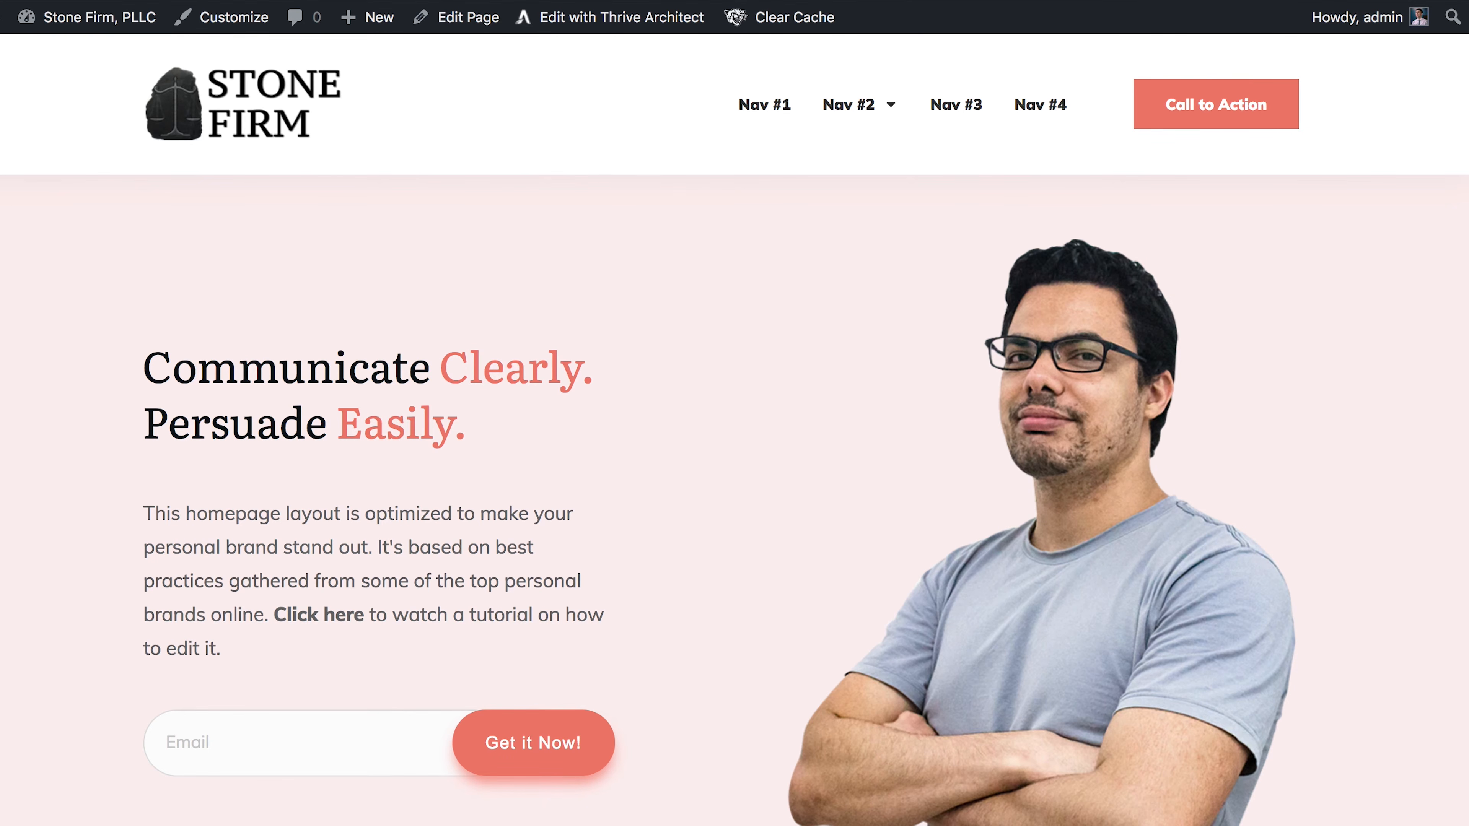
pyautogui.scroll(-10, 745, 617)
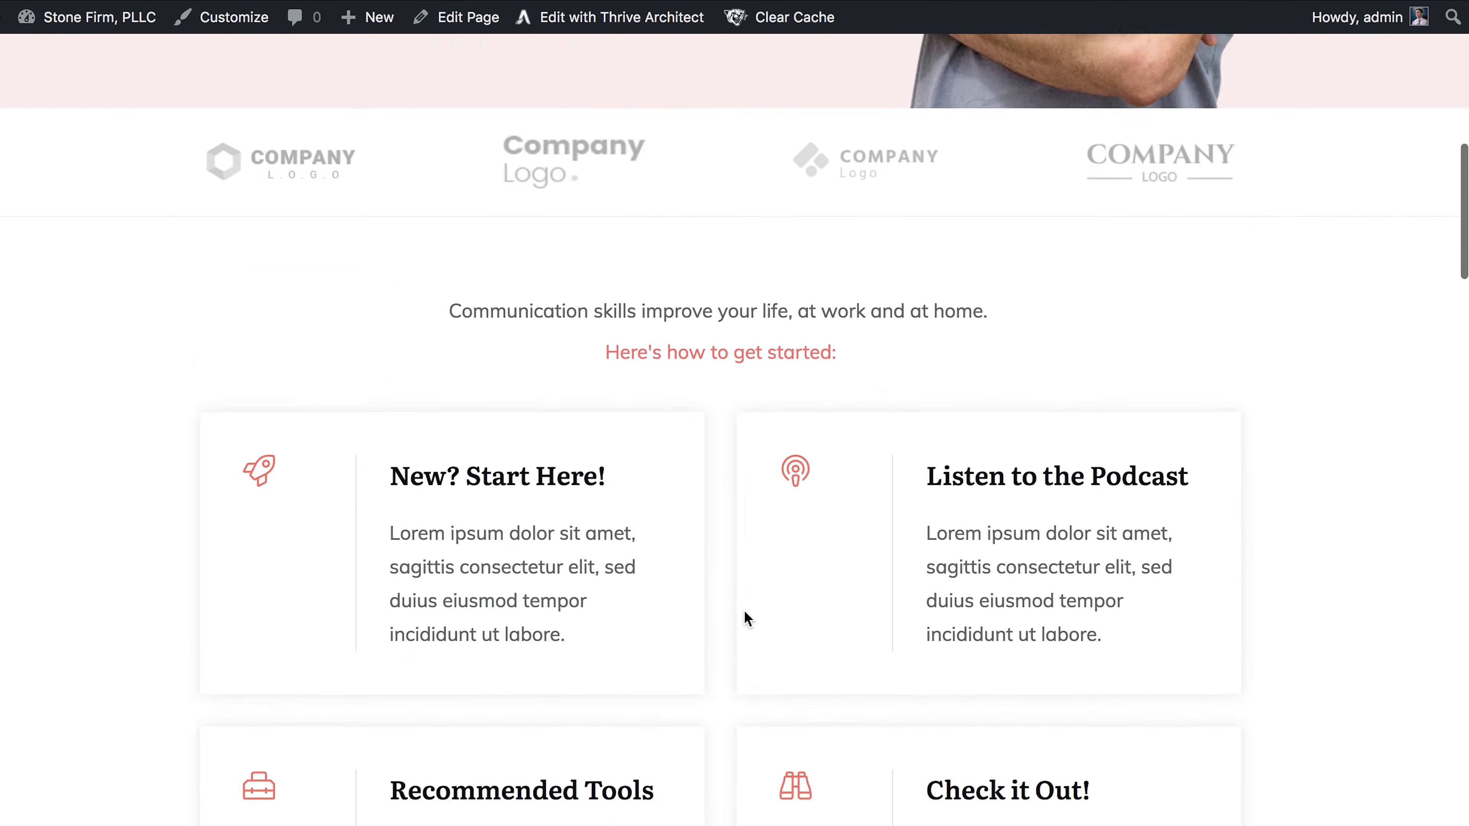
pyautogui.scroll(10, 744, 609)
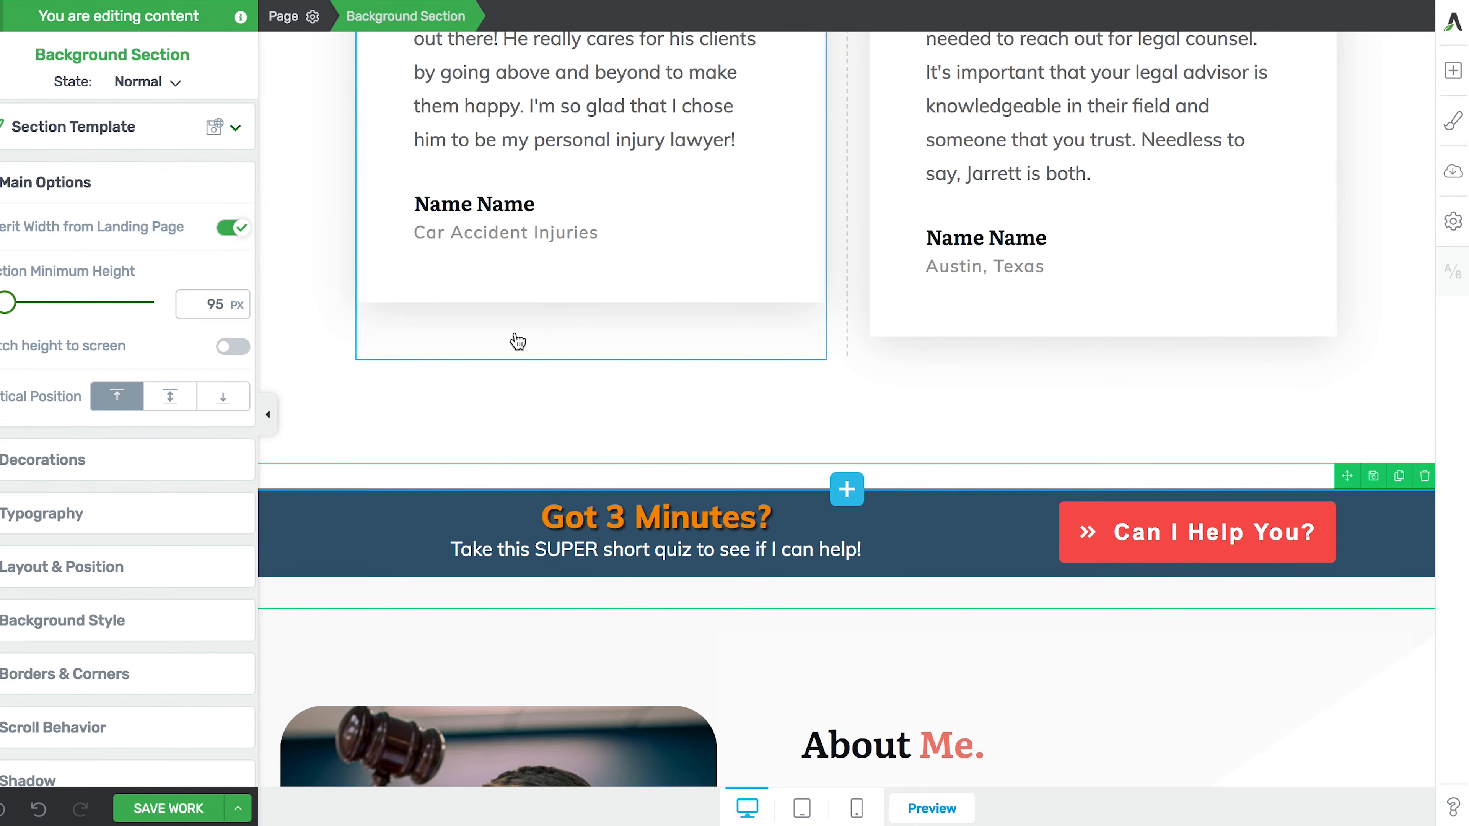
# - Trace the 'Got 3 Minutes?' heading up through its Column, Columns and Background Section
pyautogui.click(601, 520)
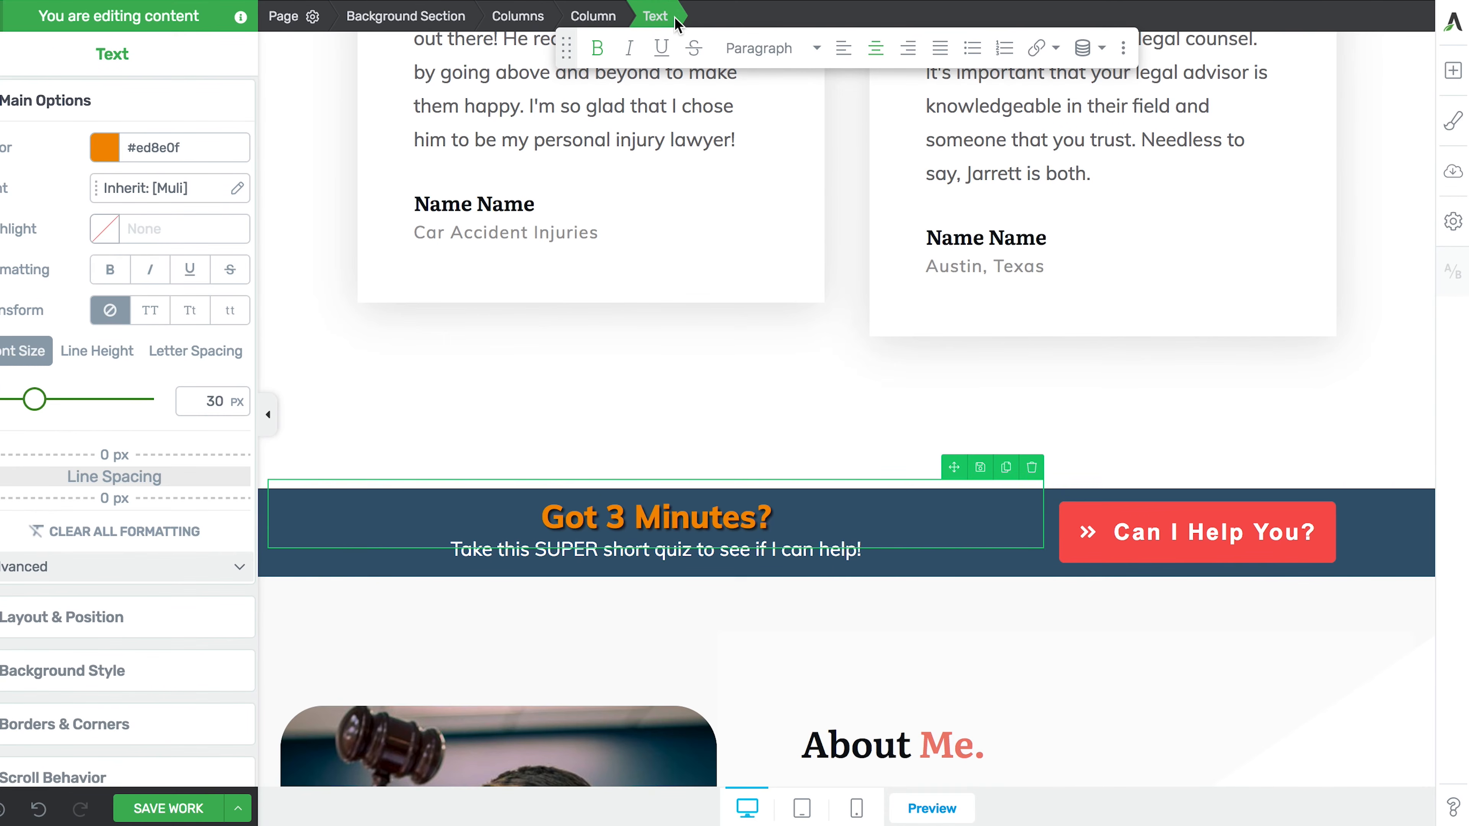
pyautogui.scroll(1, 621, 291)
pyautogui.scroll(-6, 621, 291)
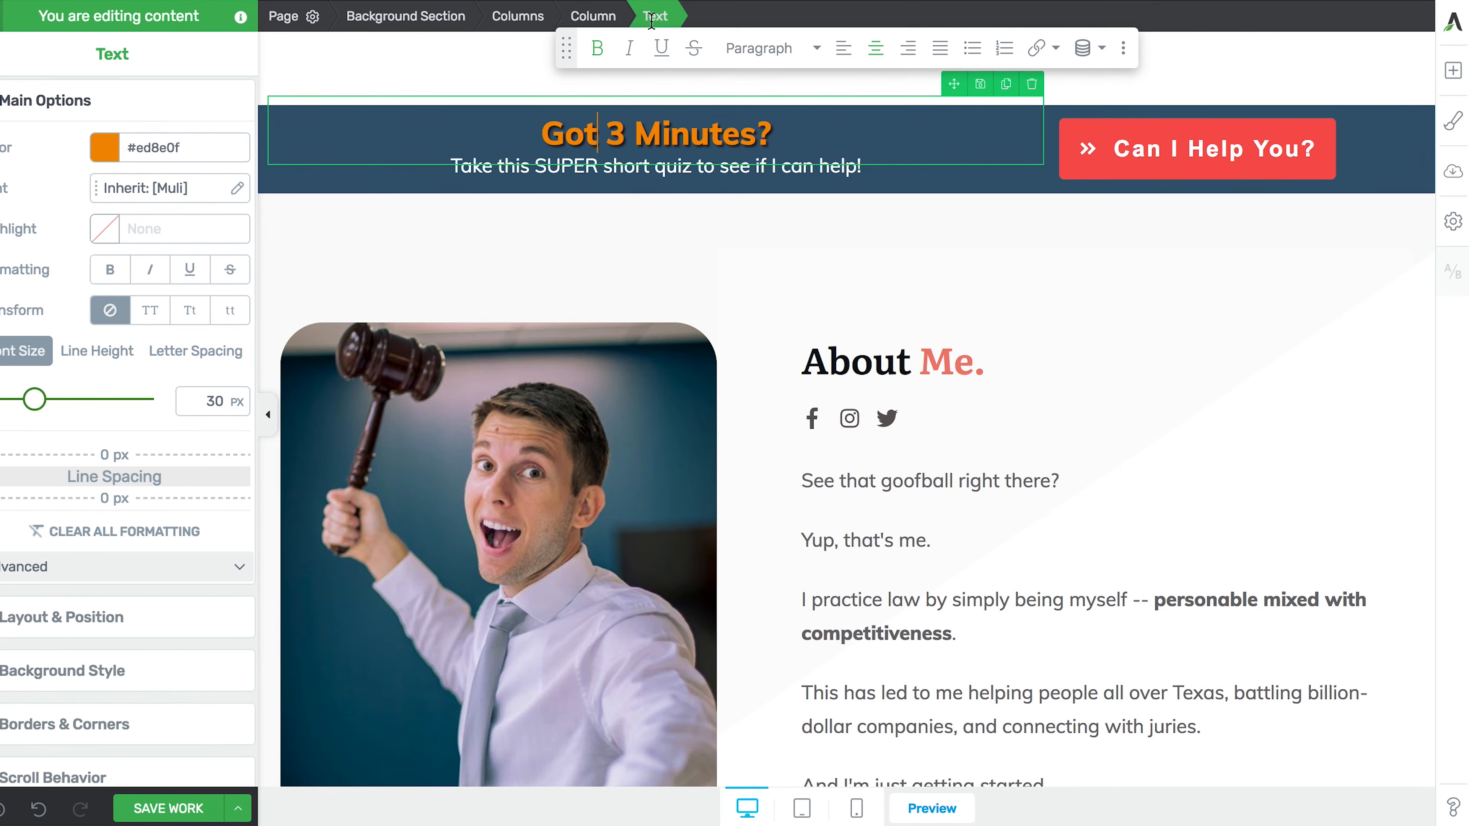
pyautogui.click(589, 16)
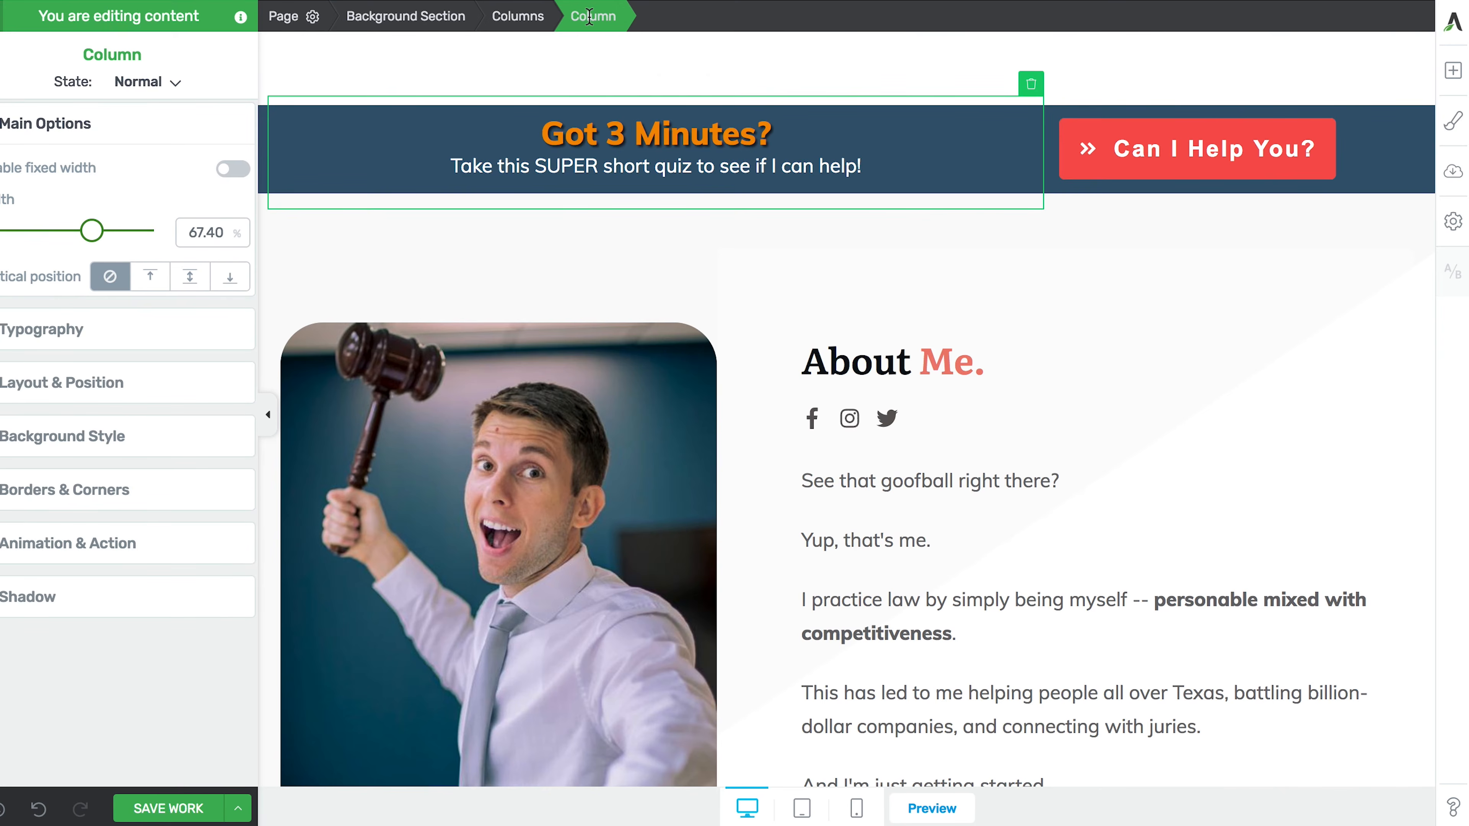
pyautogui.click(523, 16)
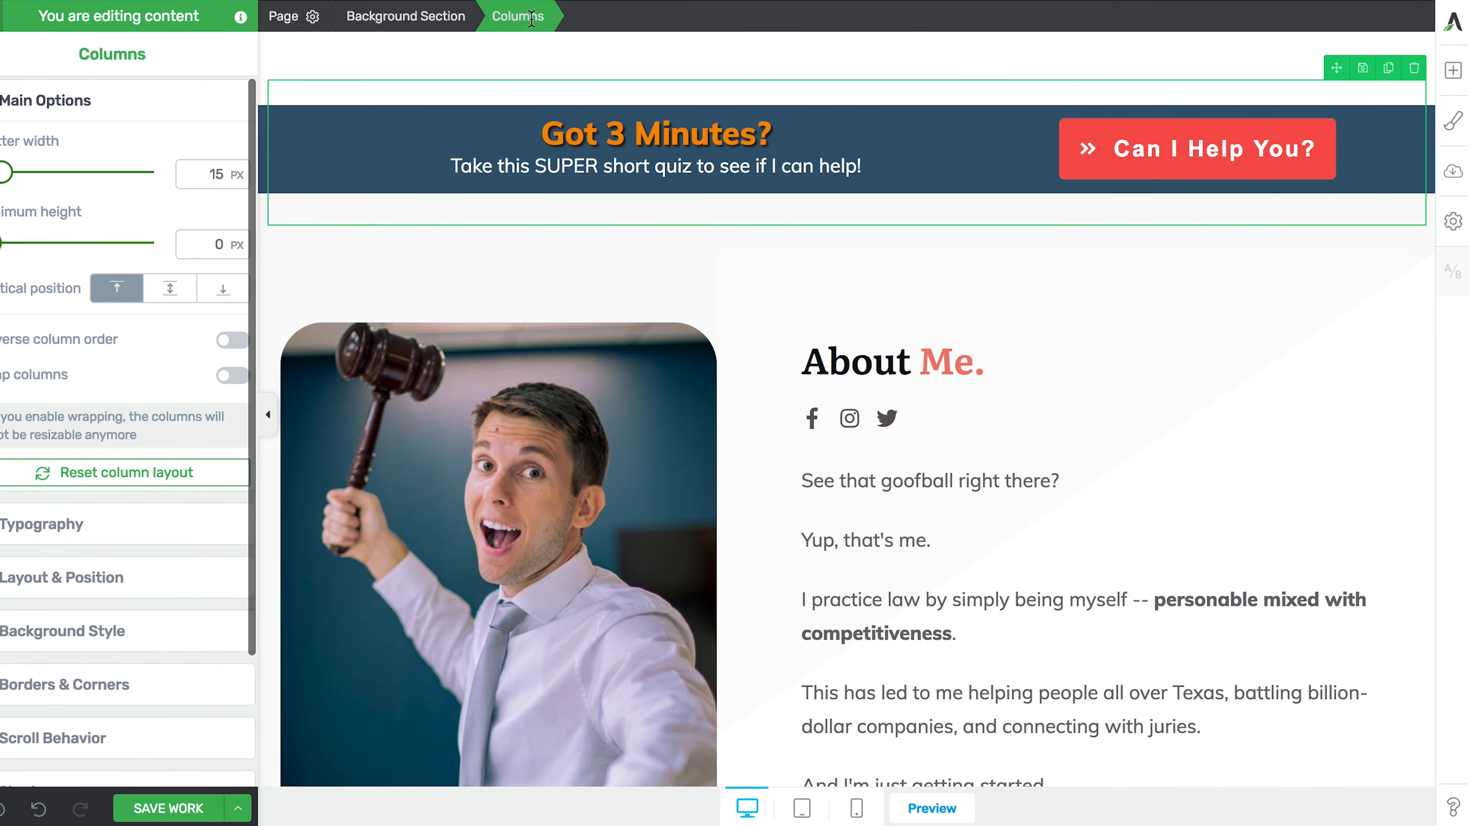
pyautogui.click(442, 18)
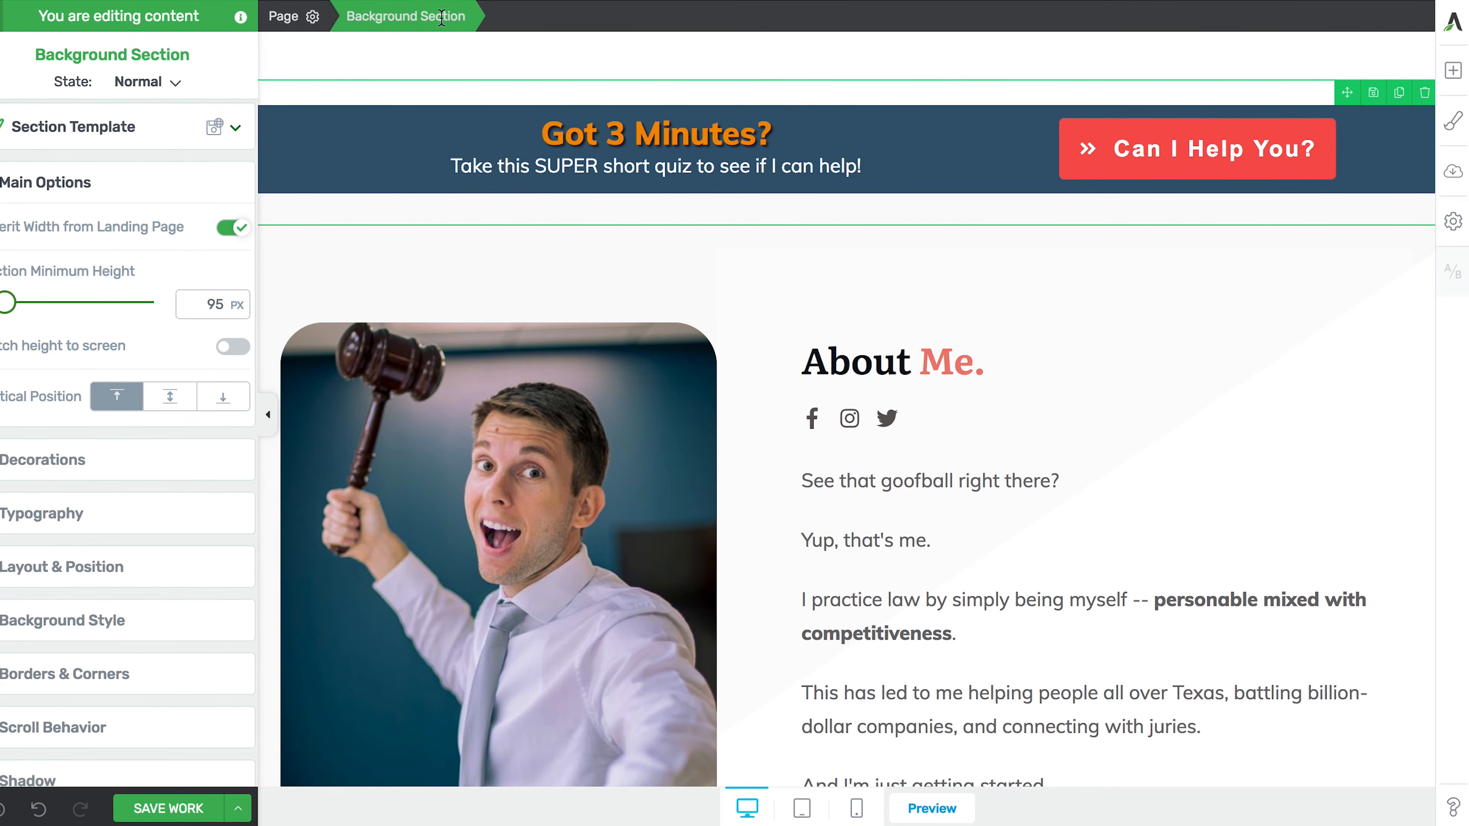
pyautogui.click(558, 143)
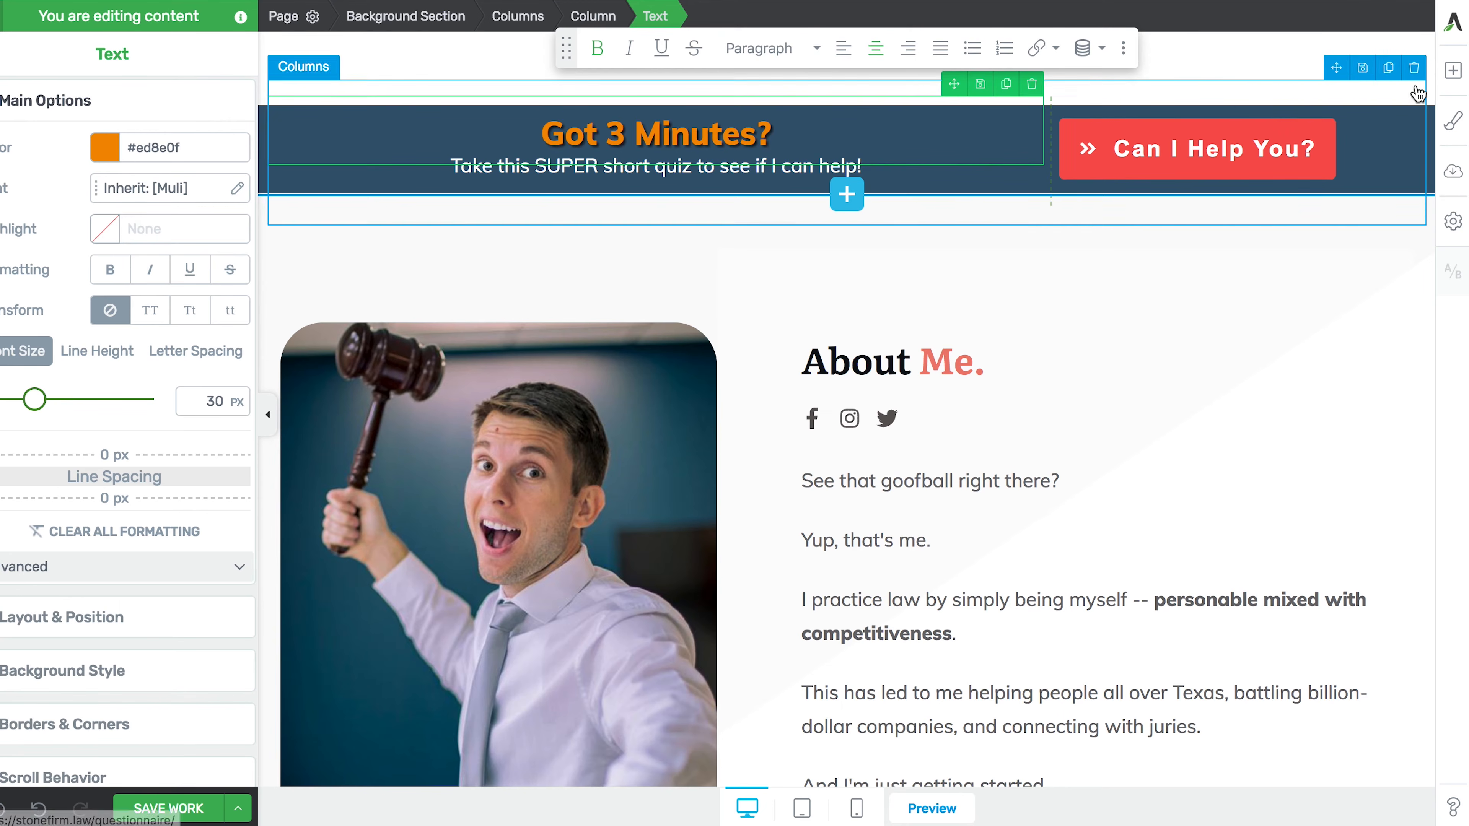
pyautogui.click(1454, 72)
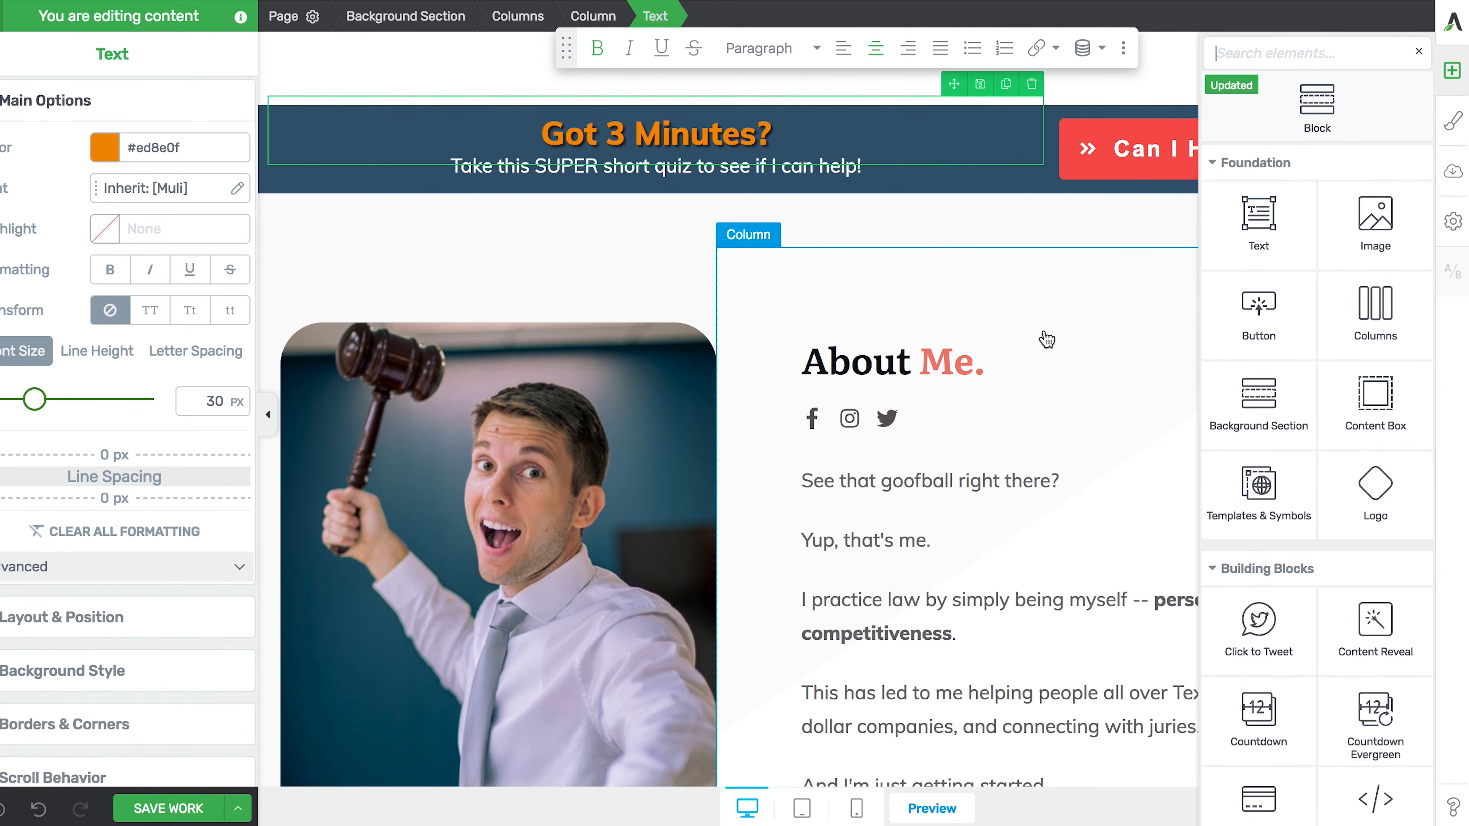
# - Add a Background Section below the banner with two columns, left widened to about 63%
pyautogui.moveTo(1262, 432); pyautogui.dragTo(912, 236)
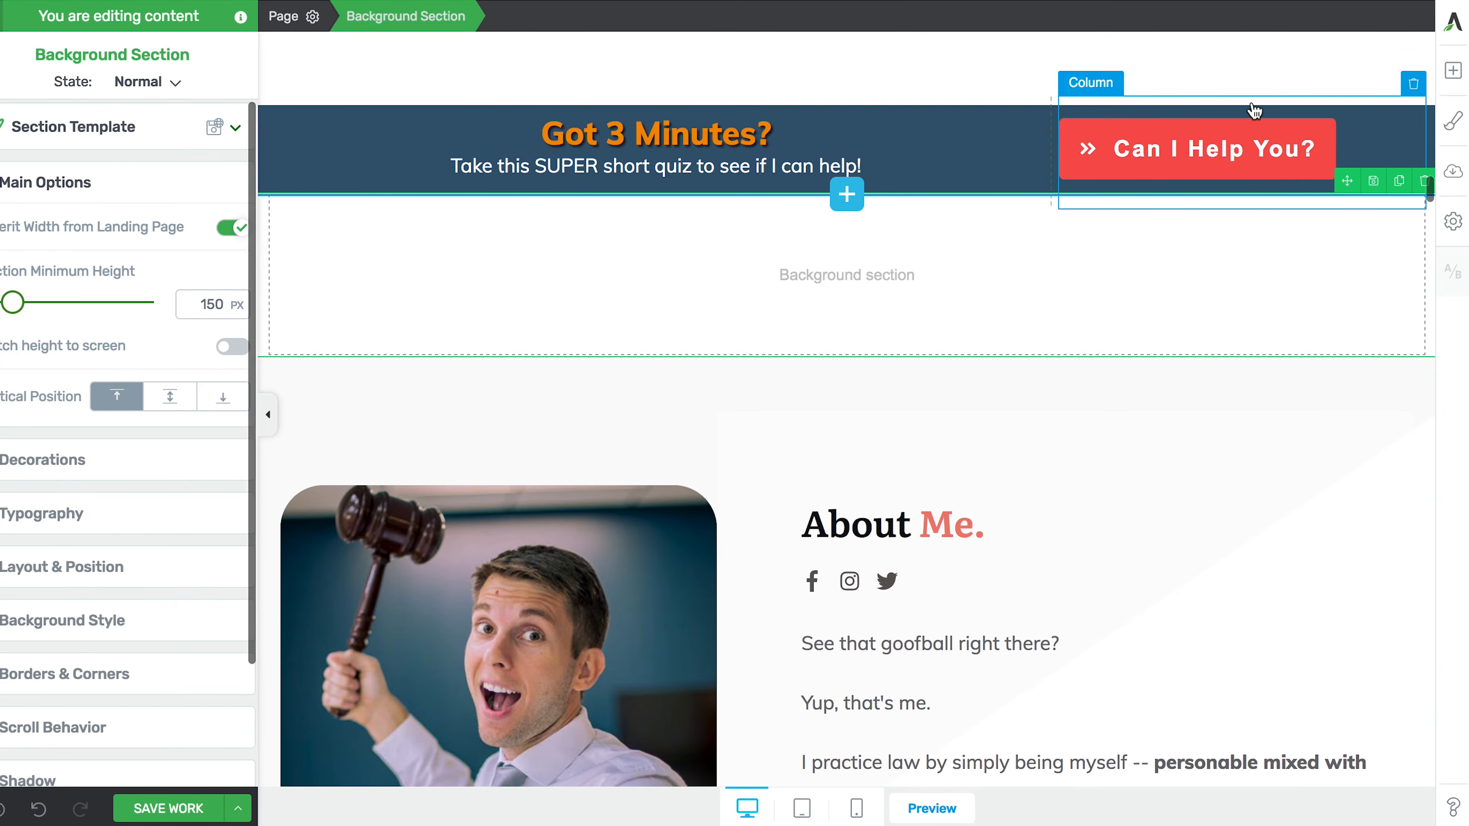
pyautogui.click(1453, 70)
pyautogui.moveTo(1328, 296); pyautogui.dragTo(912, 288)
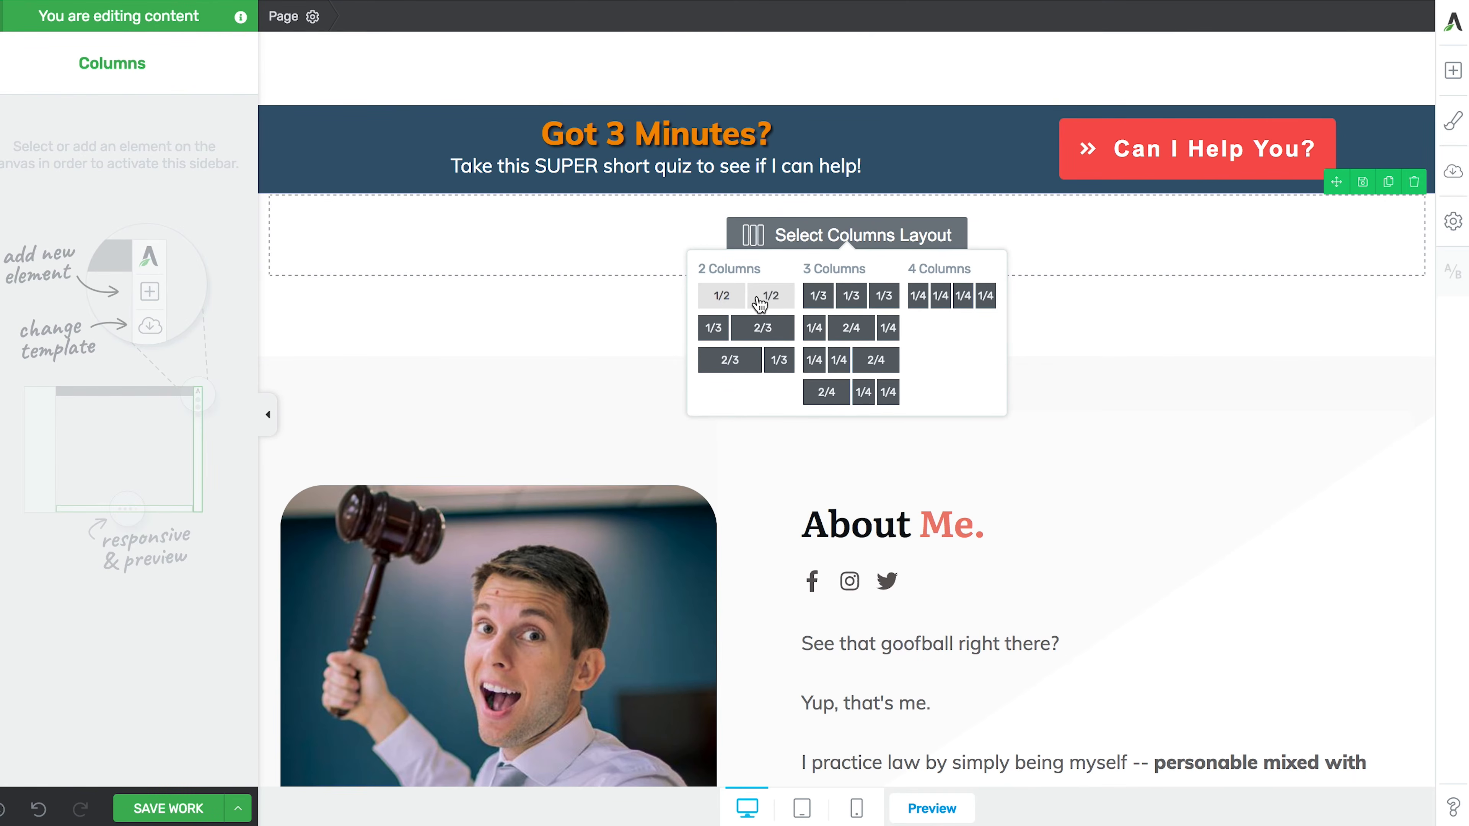
pyautogui.click(760, 304)
pyautogui.moveTo(848, 239); pyautogui.dragTo(1051, 241)
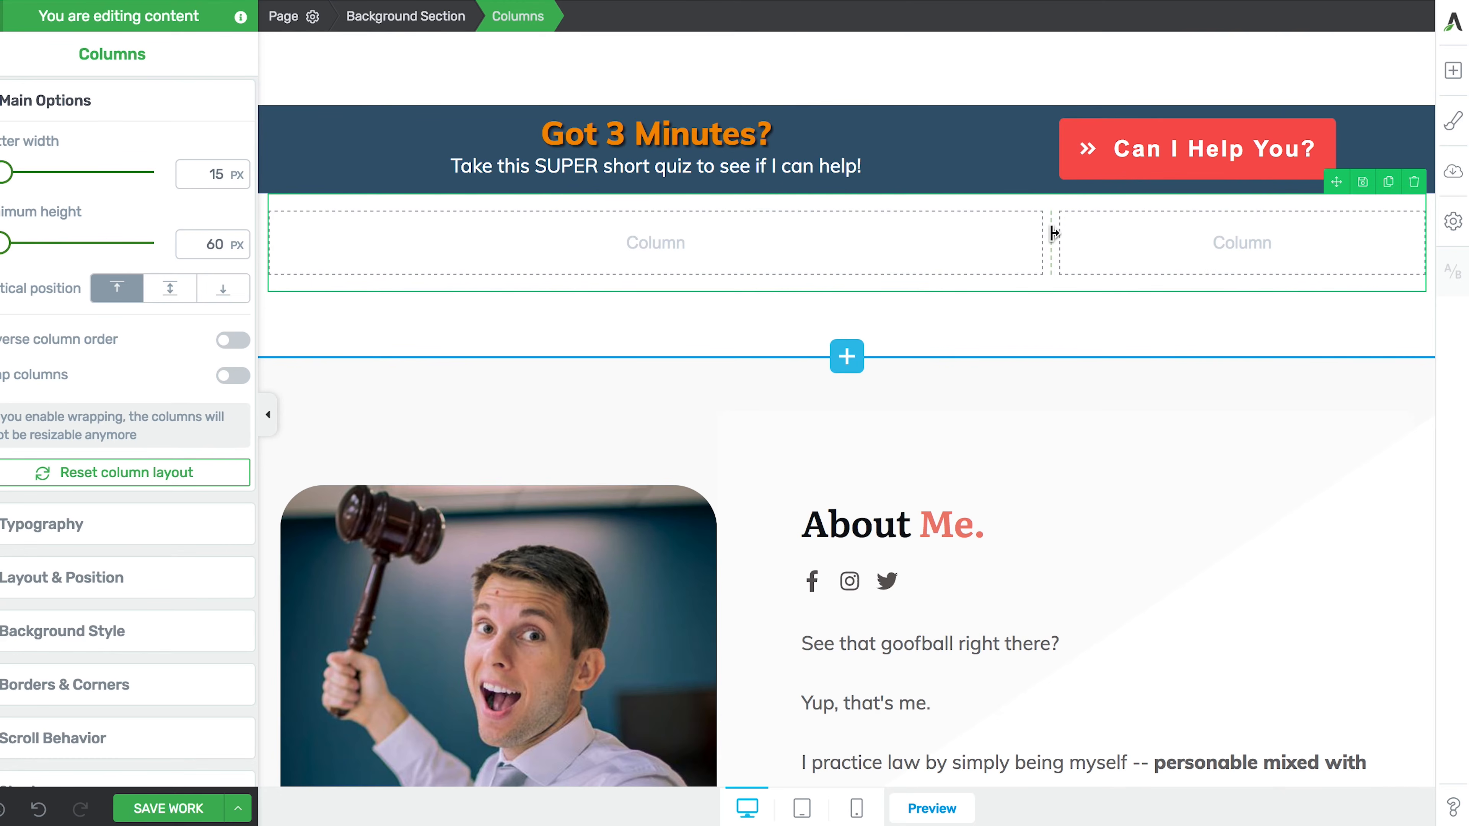
# - Drop two Text elements into the left column and a Button into the right
pyautogui.click(1454, 71)
pyautogui.moveTo(1261, 216); pyautogui.dragTo(715, 250)
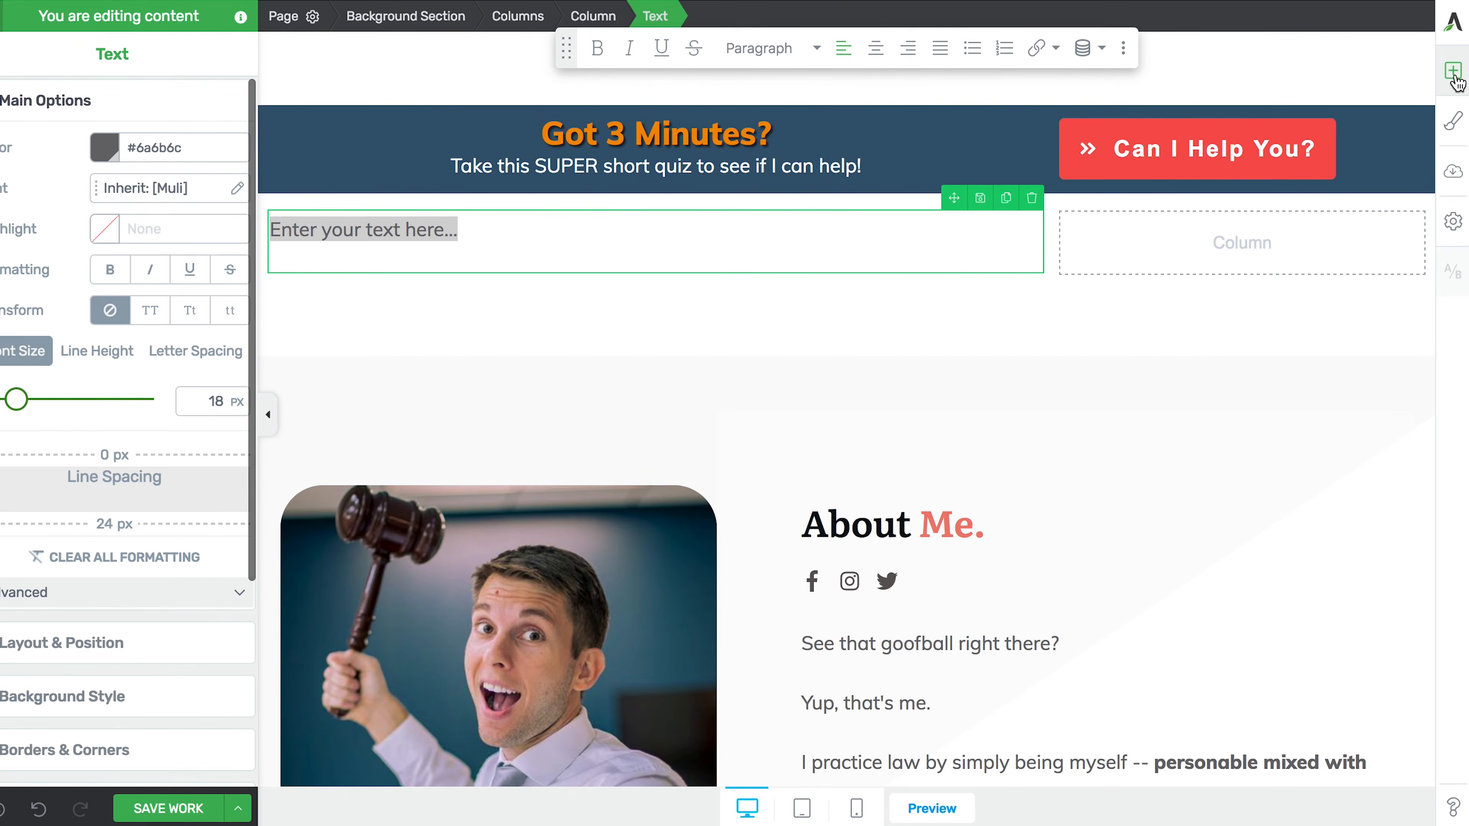
pyautogui.click(1448, 82)
pyautogui.moveTo(1285, 206); pyautogui.dragTo(698, 272)
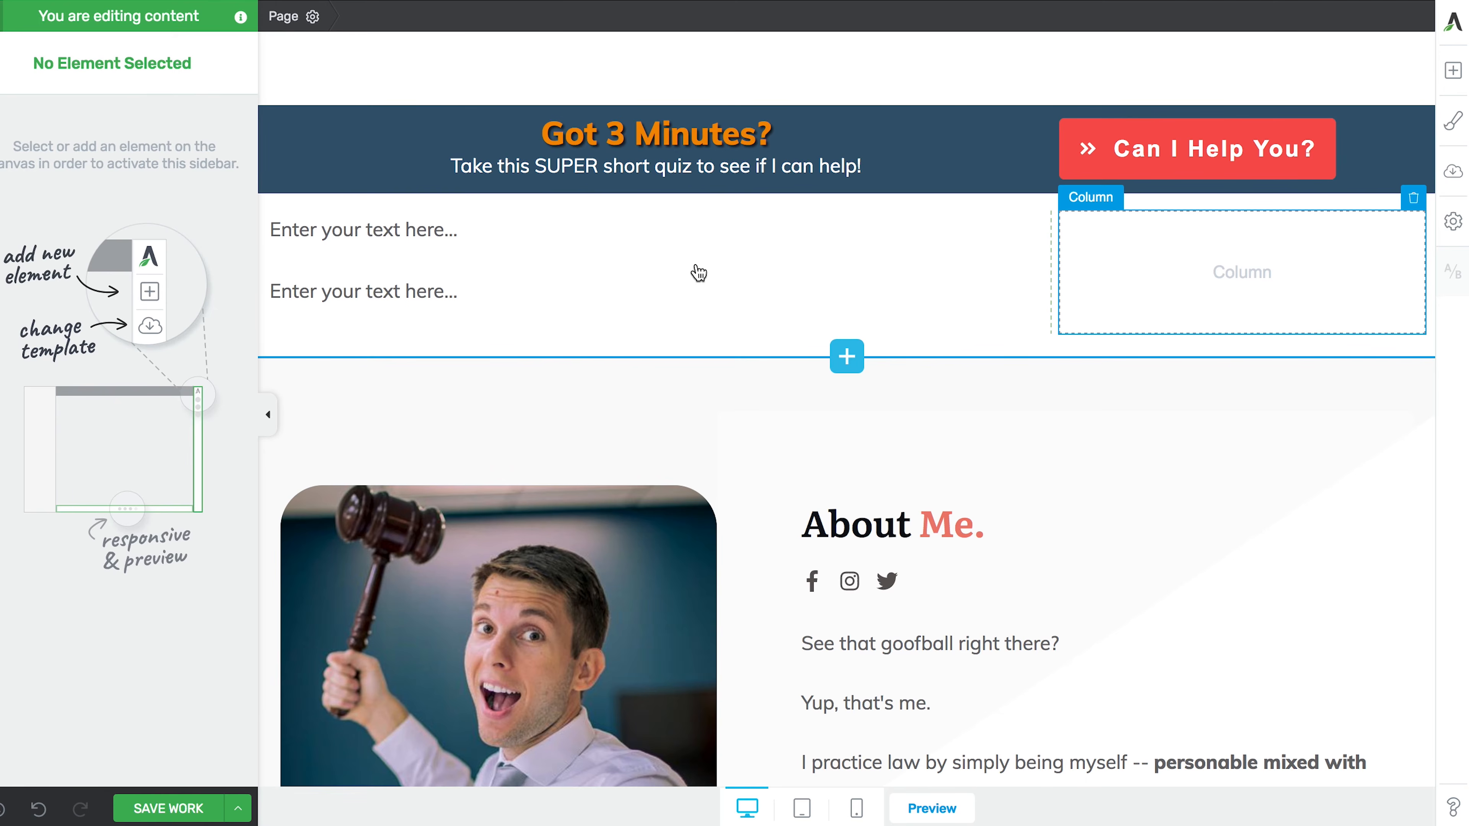
pyautogui.click(1452, 70)
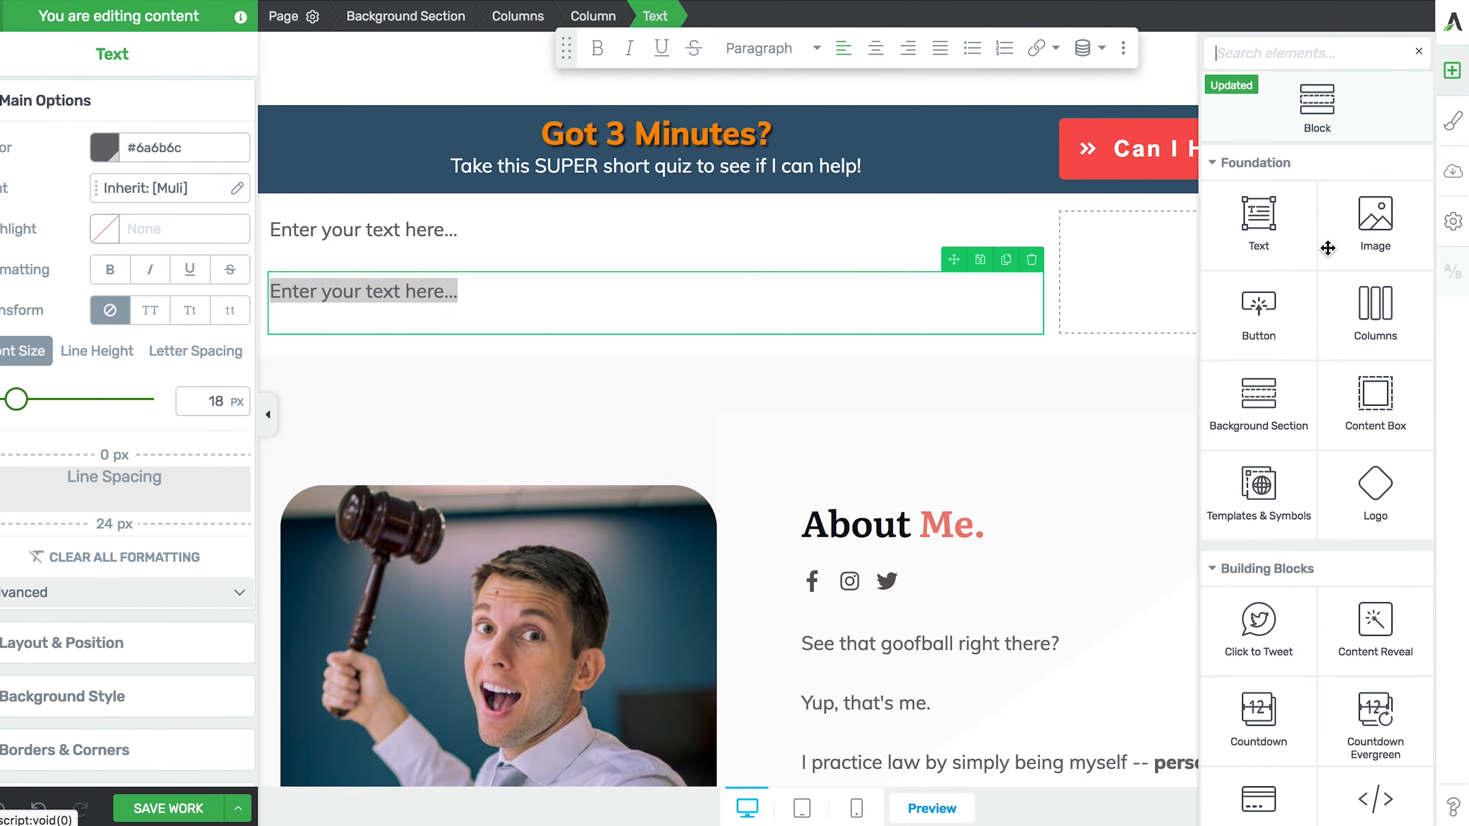
pyautogui.moveTo(1266, 318); pyautogui.dragTo(1173, 283)
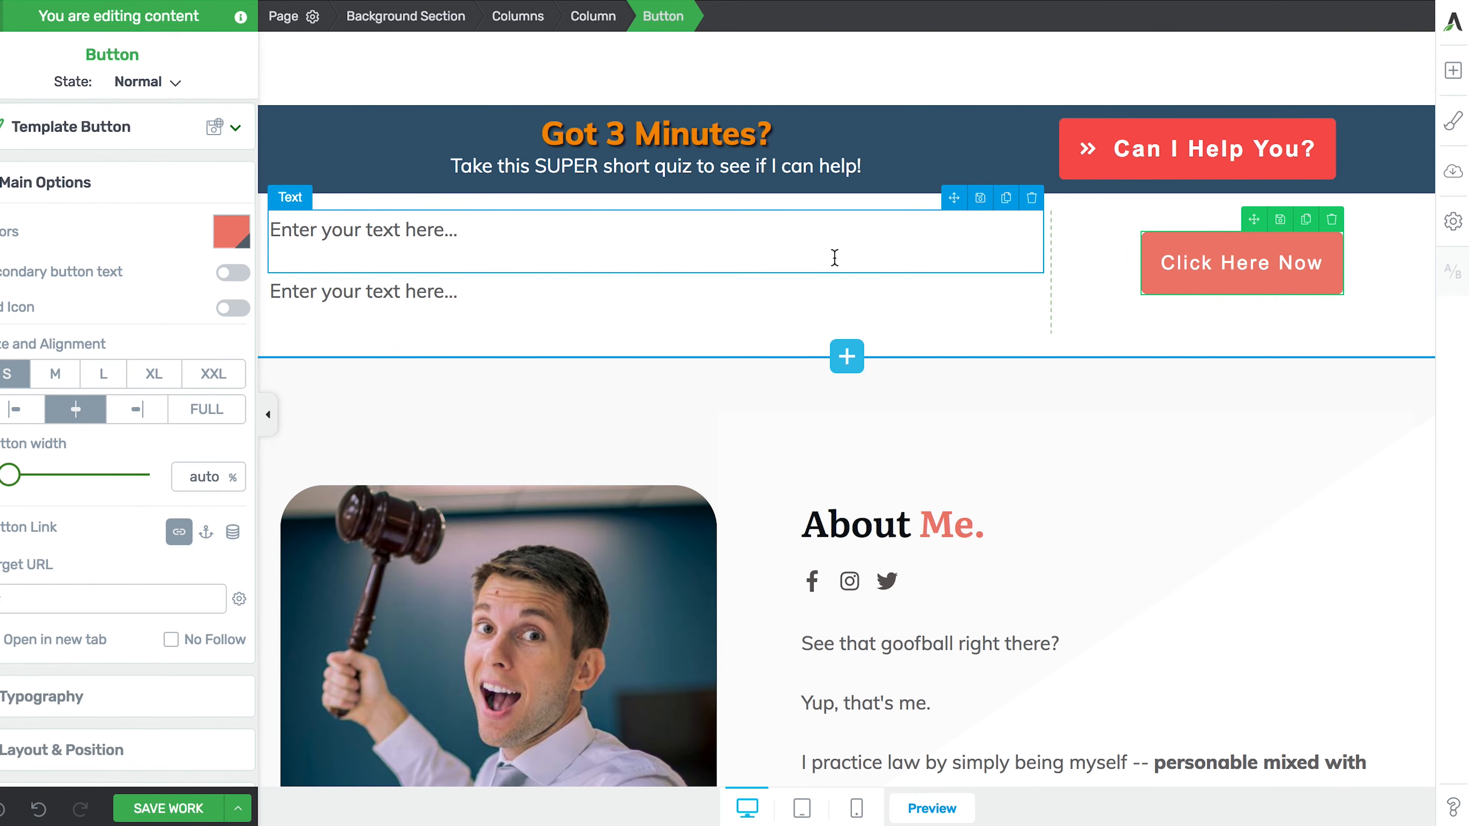
# - Select the upper placeholder text, dismissing the unsaved-work reminder along the way
pyautogui.click(569, 262)
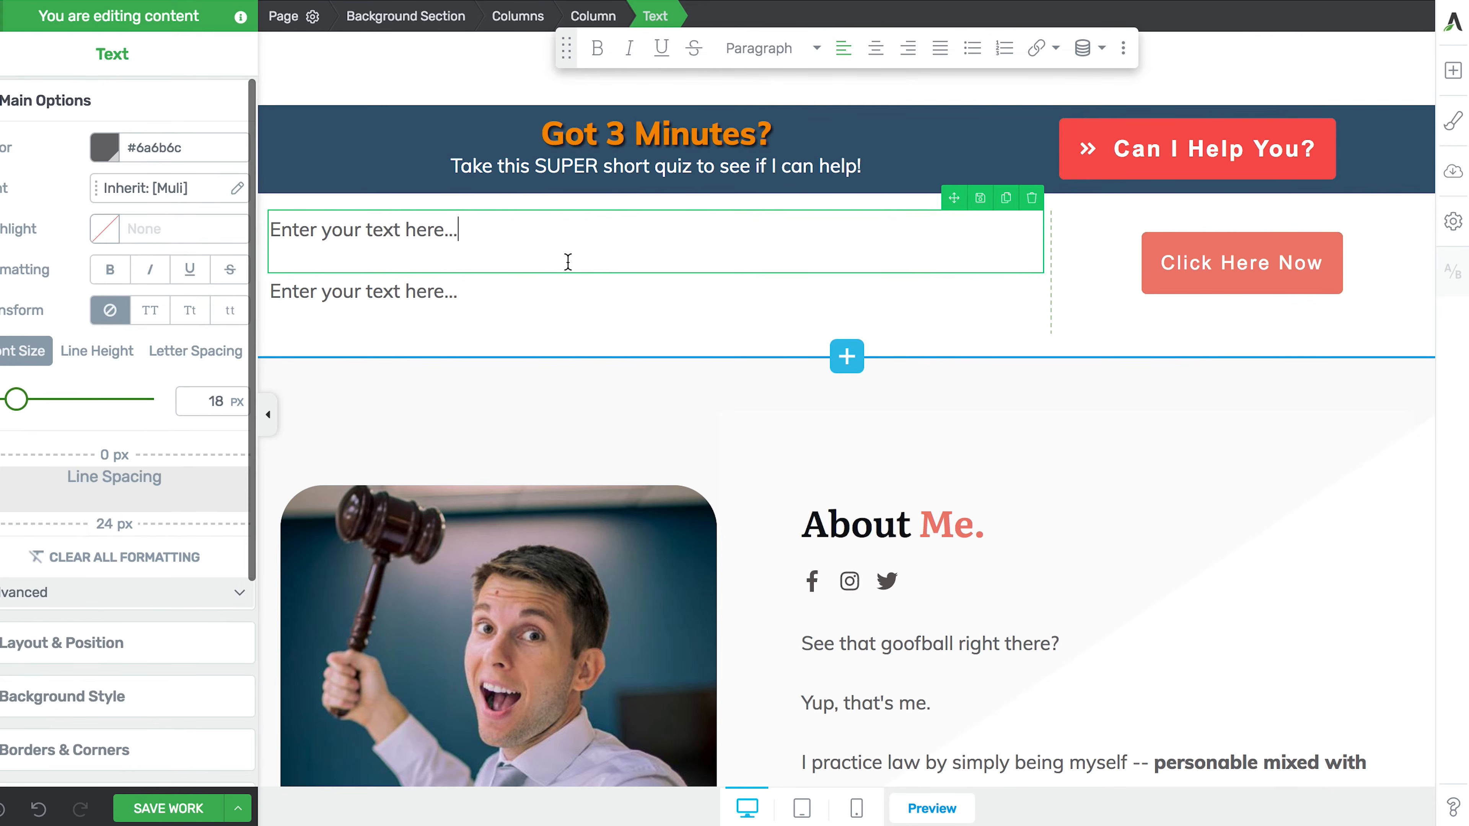
pyautogui.click(32, 103)
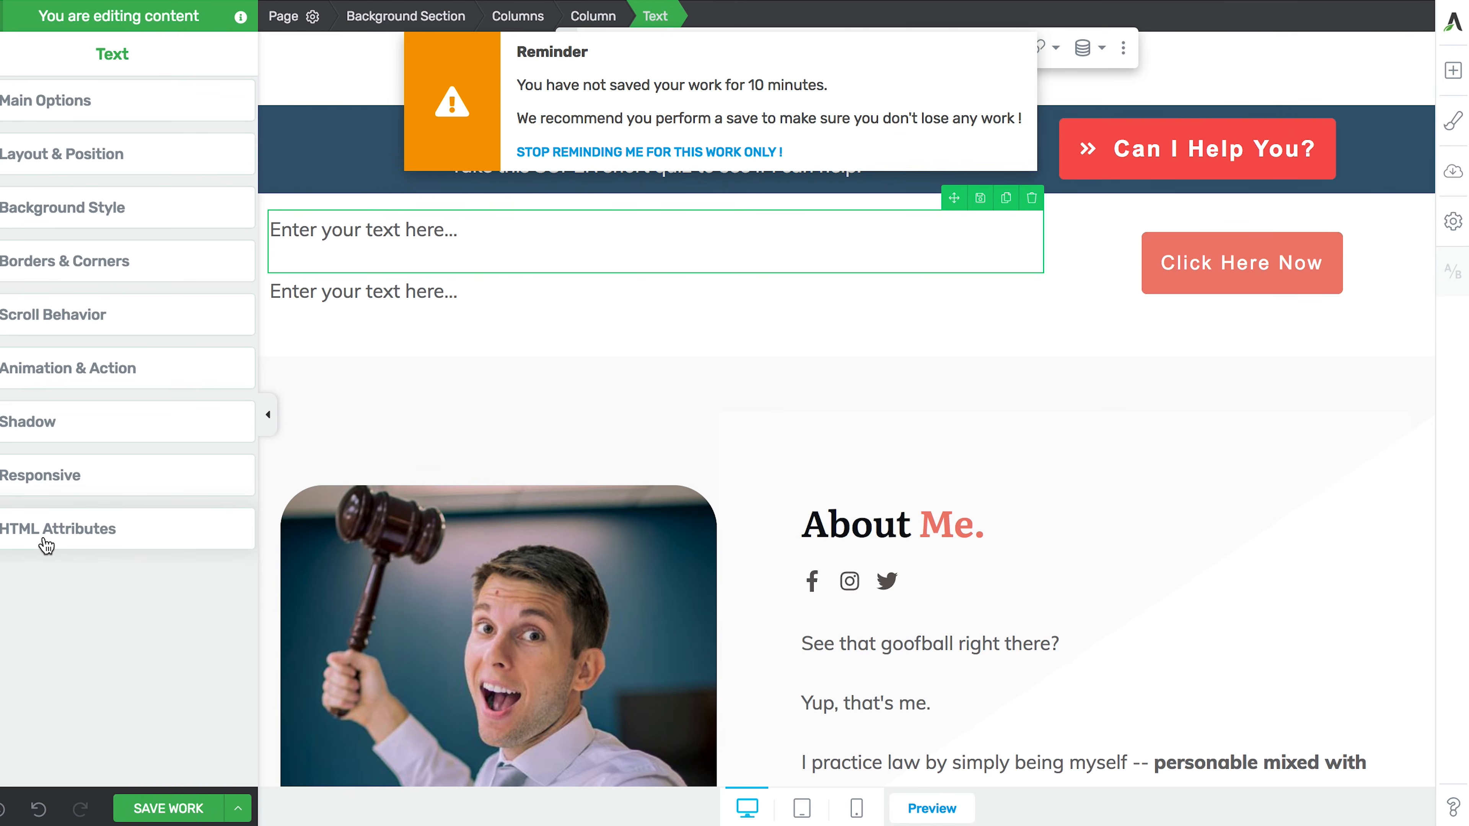
pyautogui.click(552, 153)
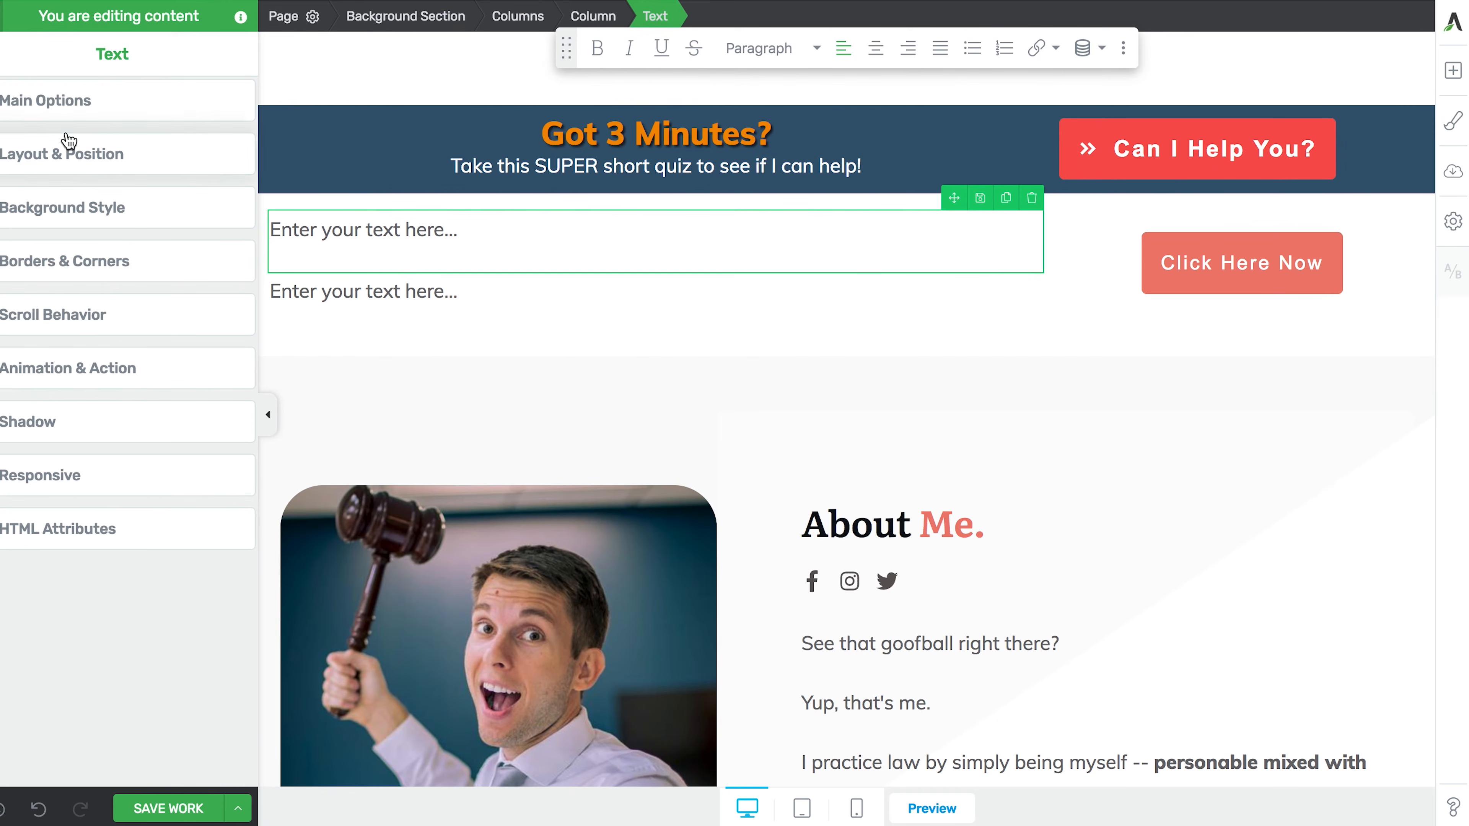
pyautogui.click(47, 104)
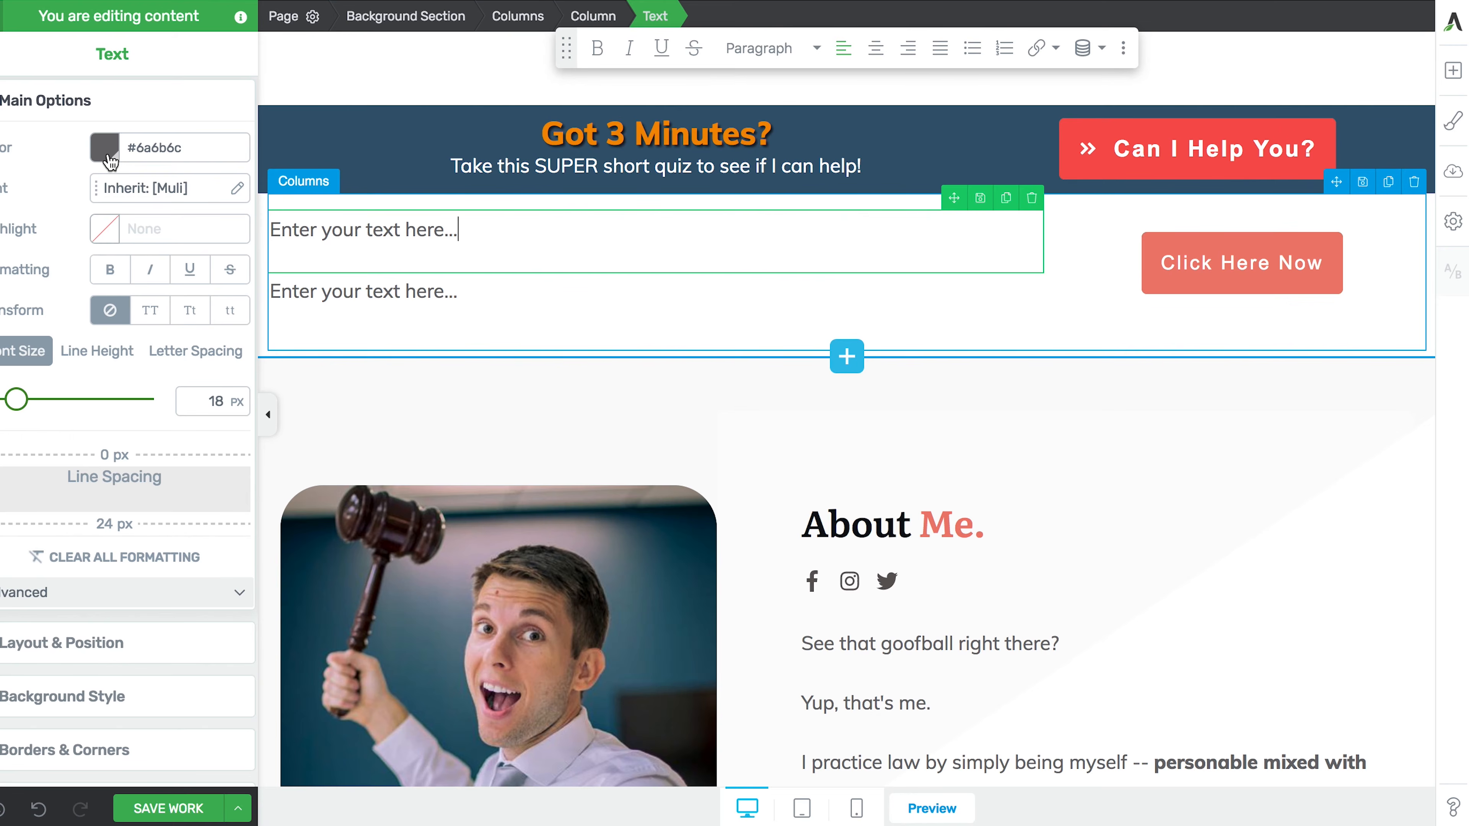
pyautogui.moveTo(469, 231); pyautogui.dragTo(267, 230)
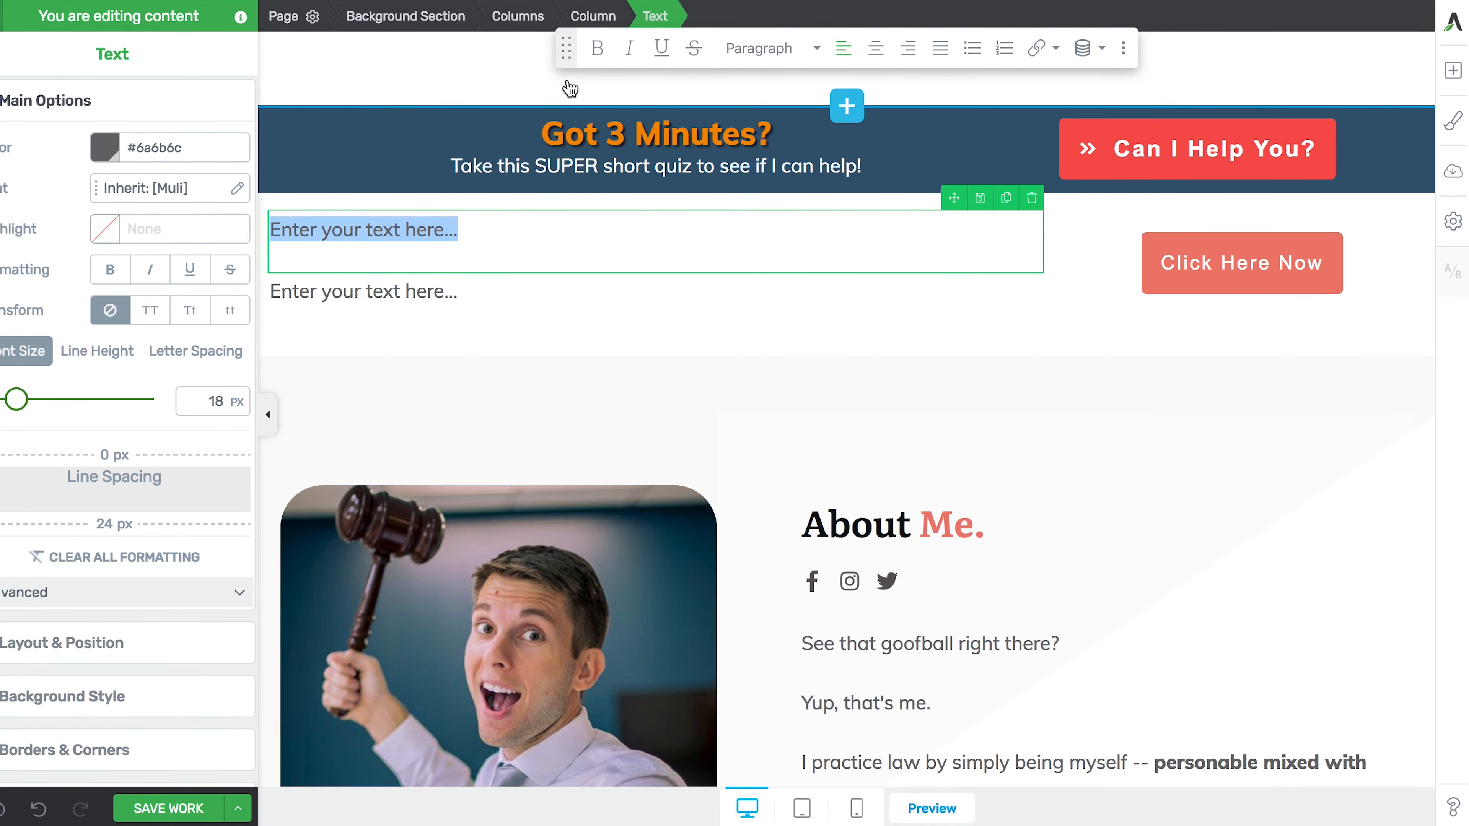
# - Replace the placeholder with bold, centred 'Got 3 Minutes?' formatted as Heading 3
pyautogui.hotkey('ctrl', 'b')
pyautogui.write('G')
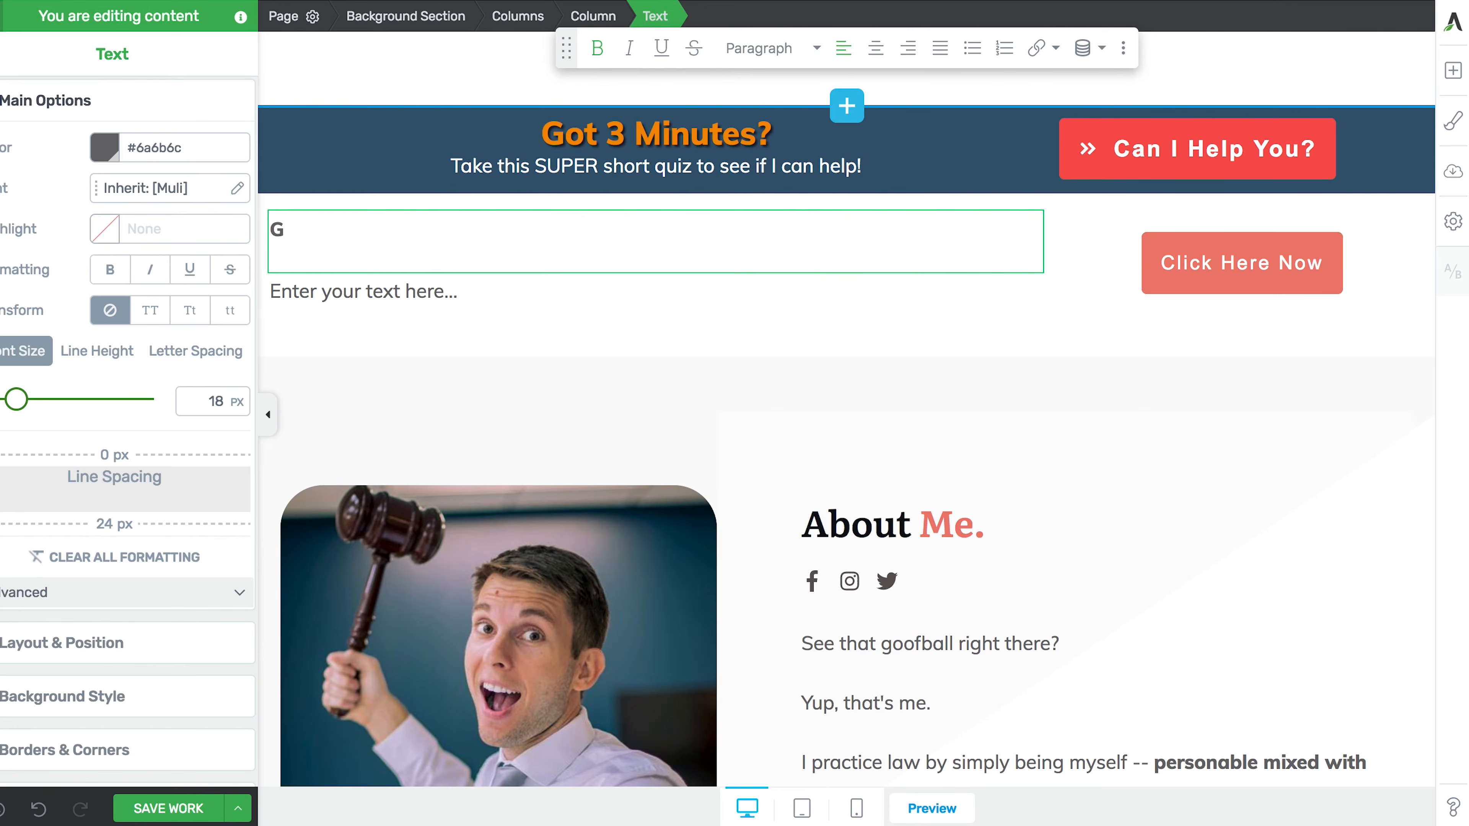
pyautogui.write('ot 3 Minutes?')
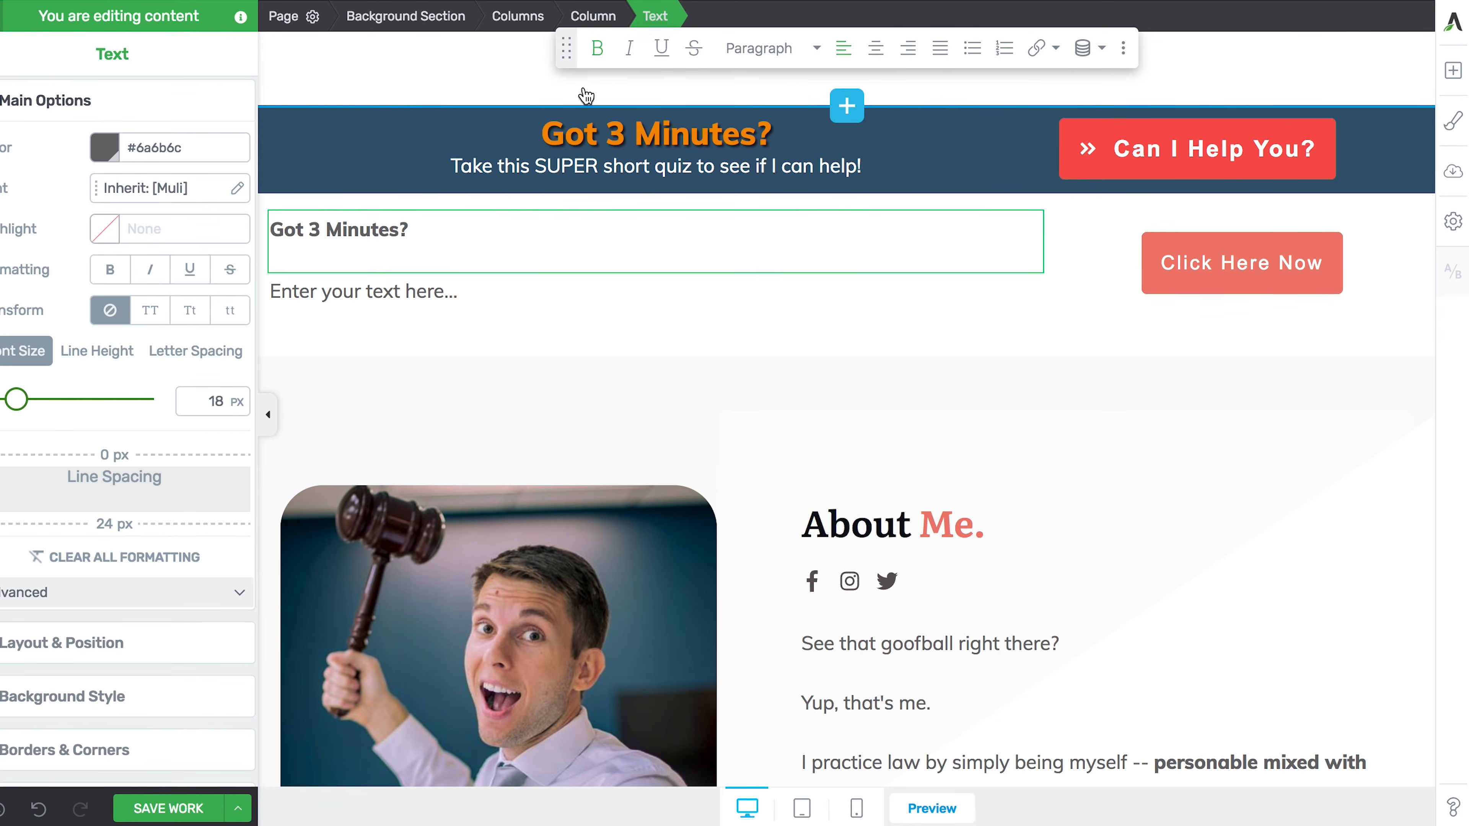
pyautogui.click(876, 49)
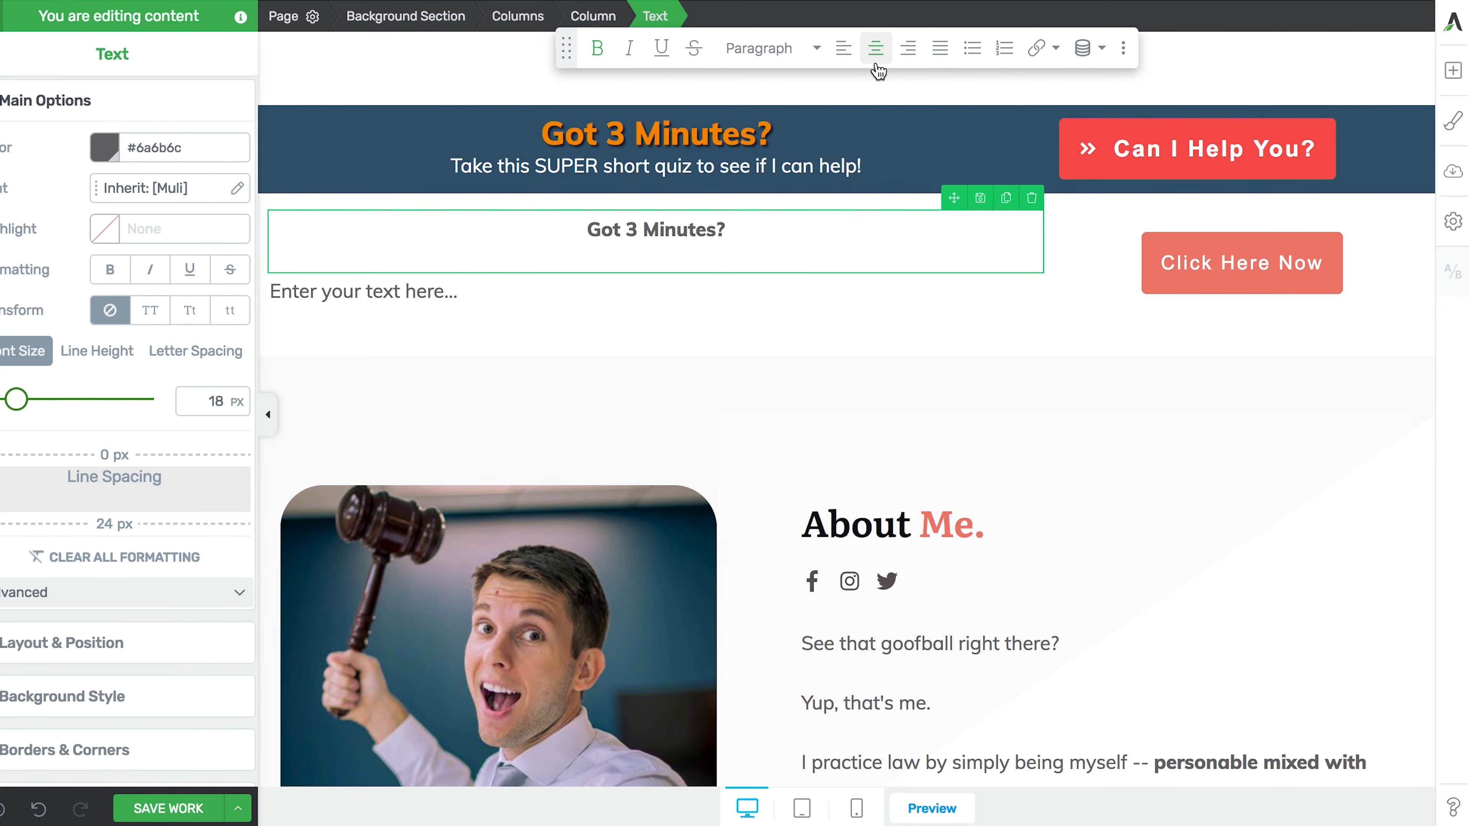
pyautogui.moveTo(730, 230); pyautogui.dragTo(585, 229)
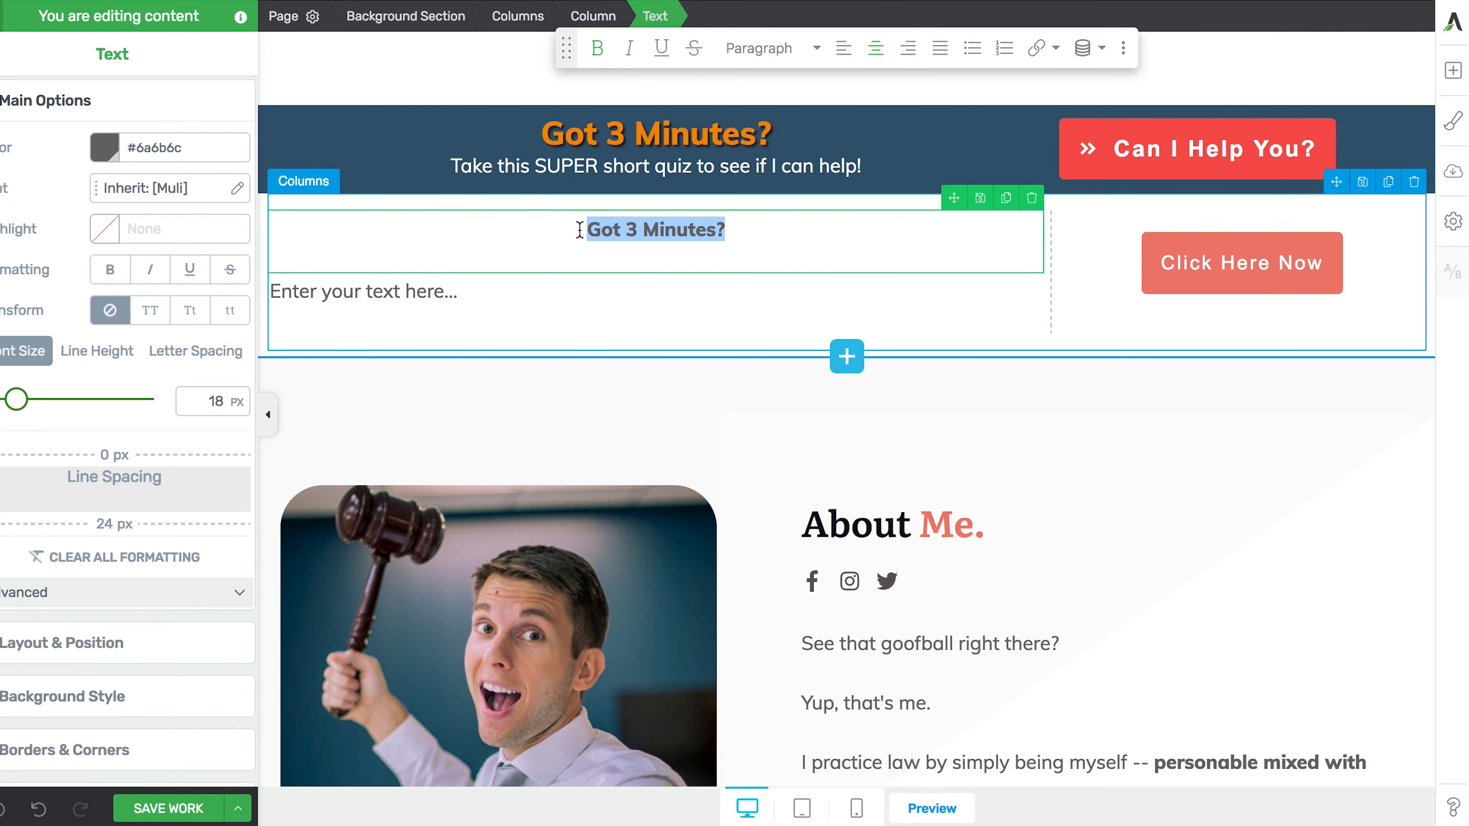
pyautogui.click(760, 52)
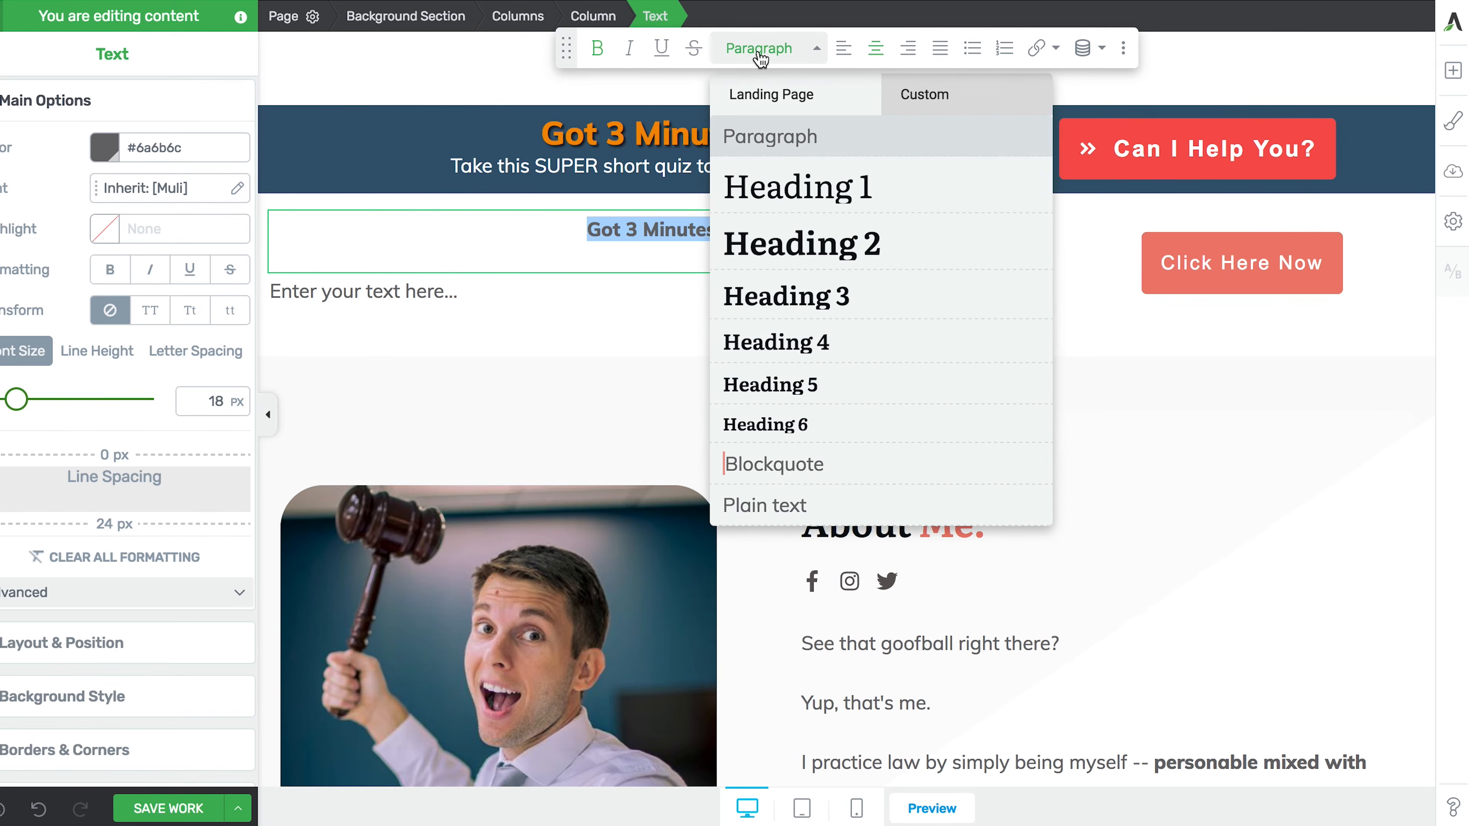
pyautogui.click(754, 299)
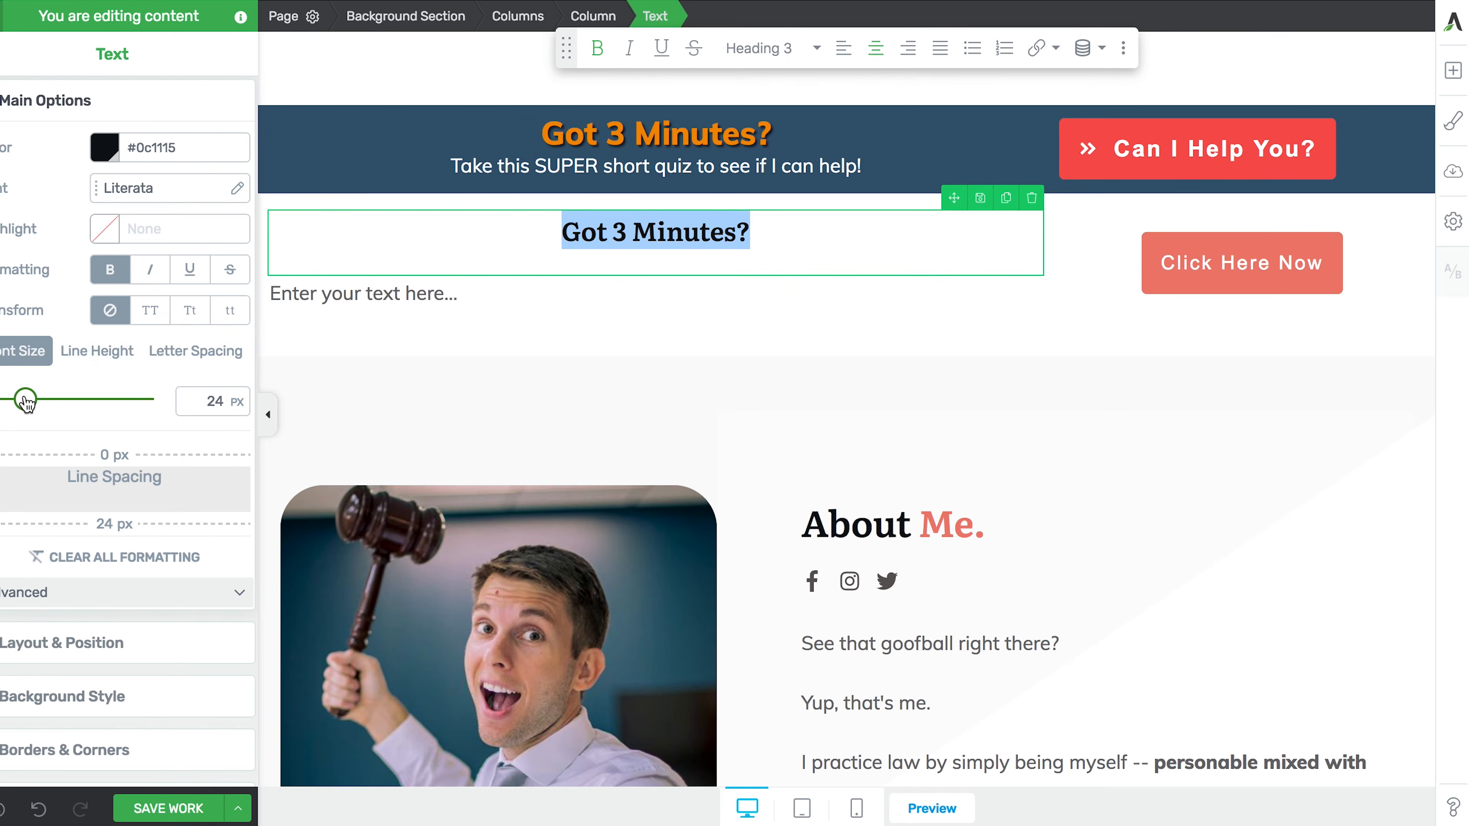
# - Set the heading to 27 px in grey #8e8d8a, saved as global colour Natural Gray
pyautogui.moveTo(25, 399); pyautogui.dragTo(29, 400)
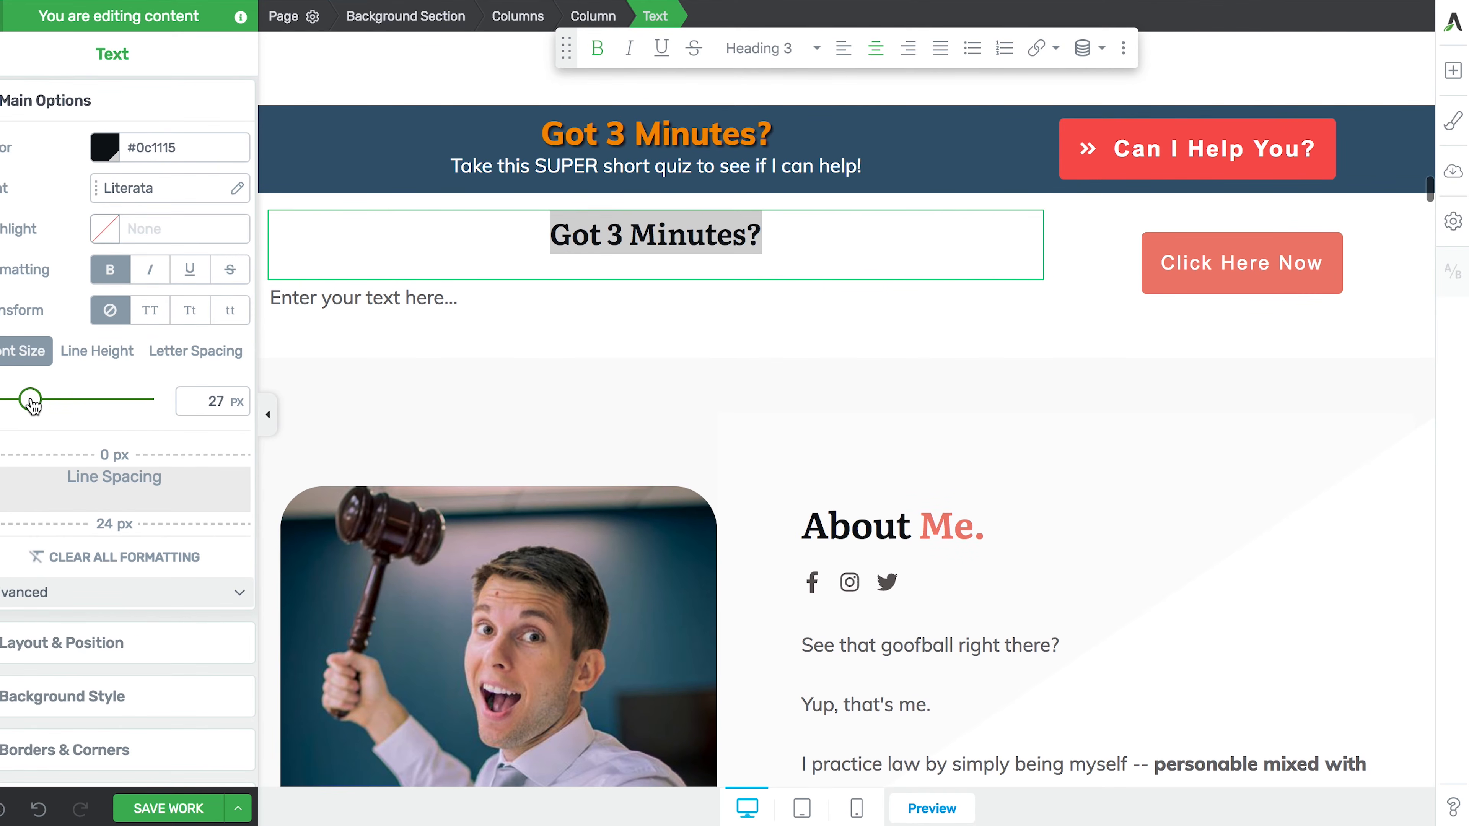
pyautogui.click(107, 153)
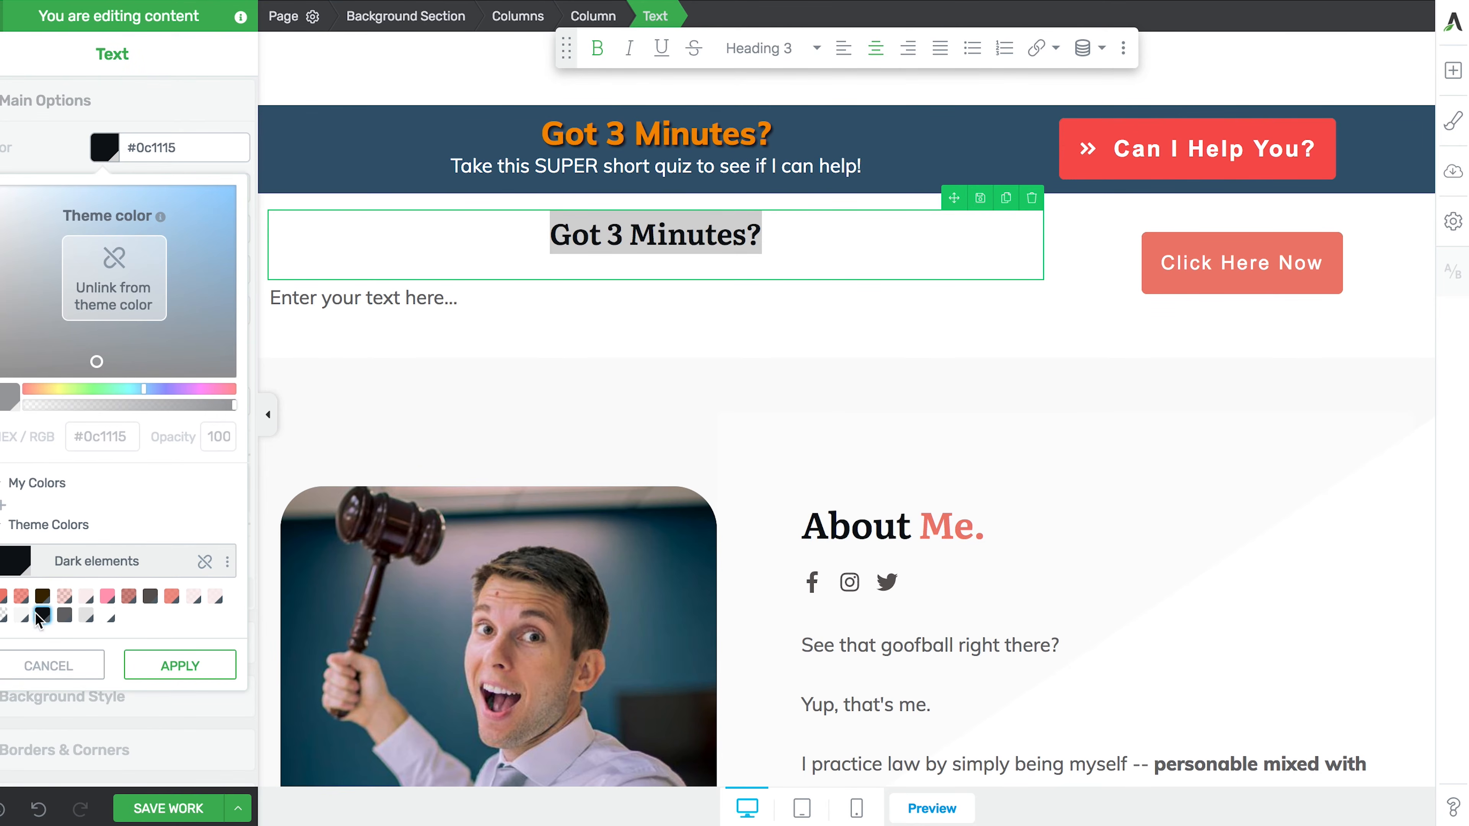
pyautogui.click(64, 616)
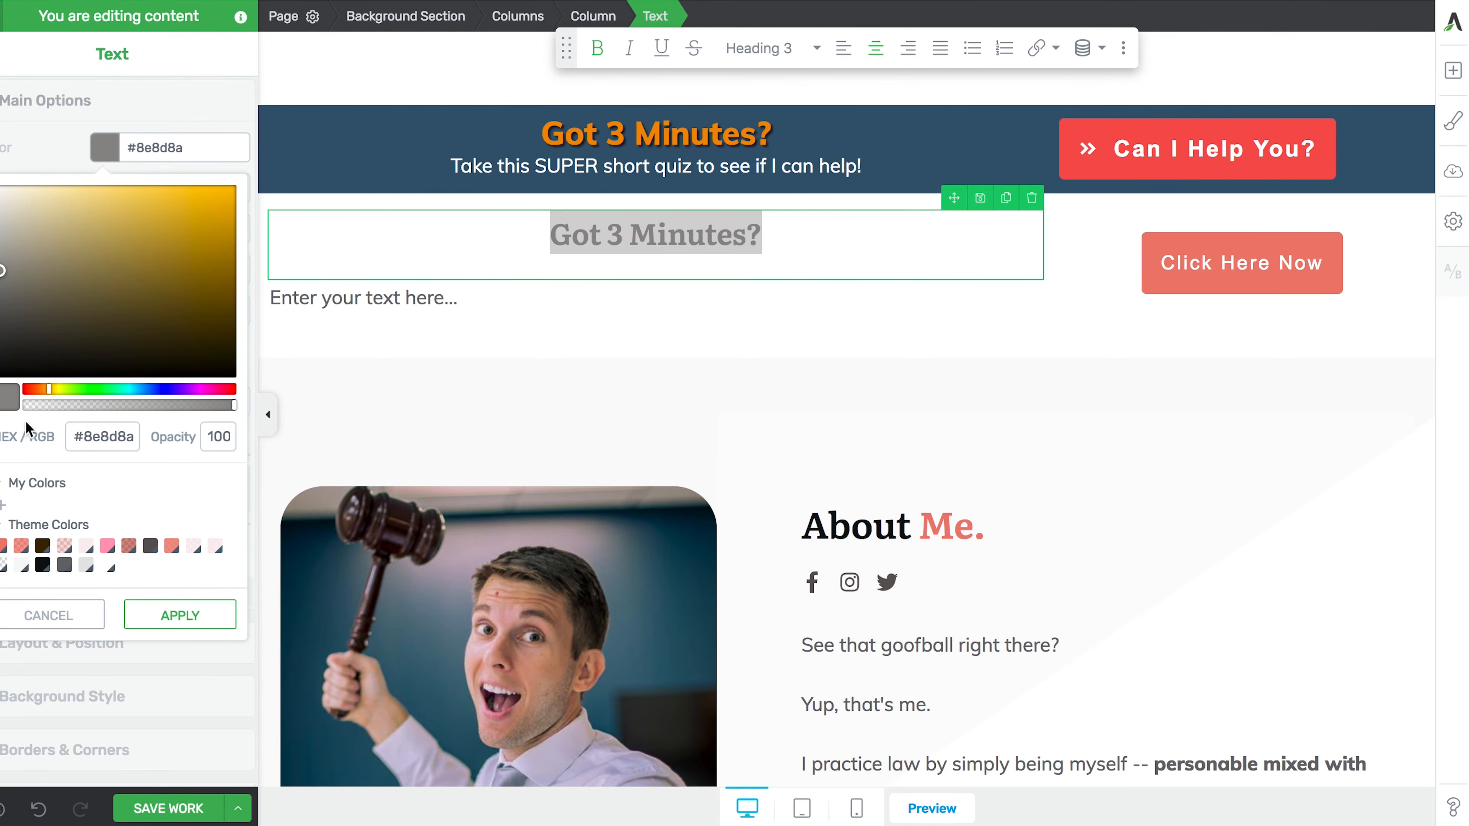
pyautogui.click(5, 510)
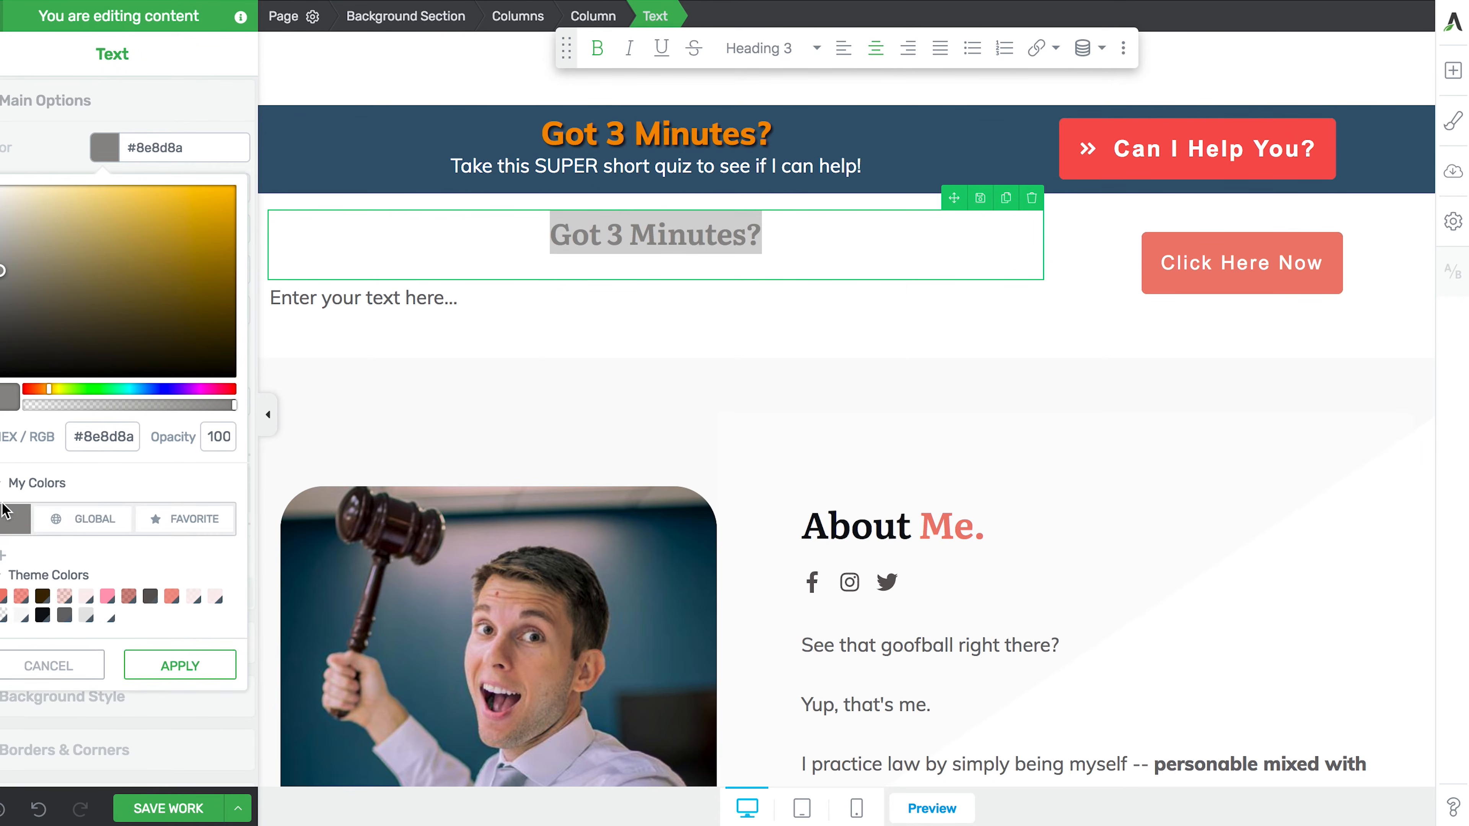
pyautogui.click(68, 522)
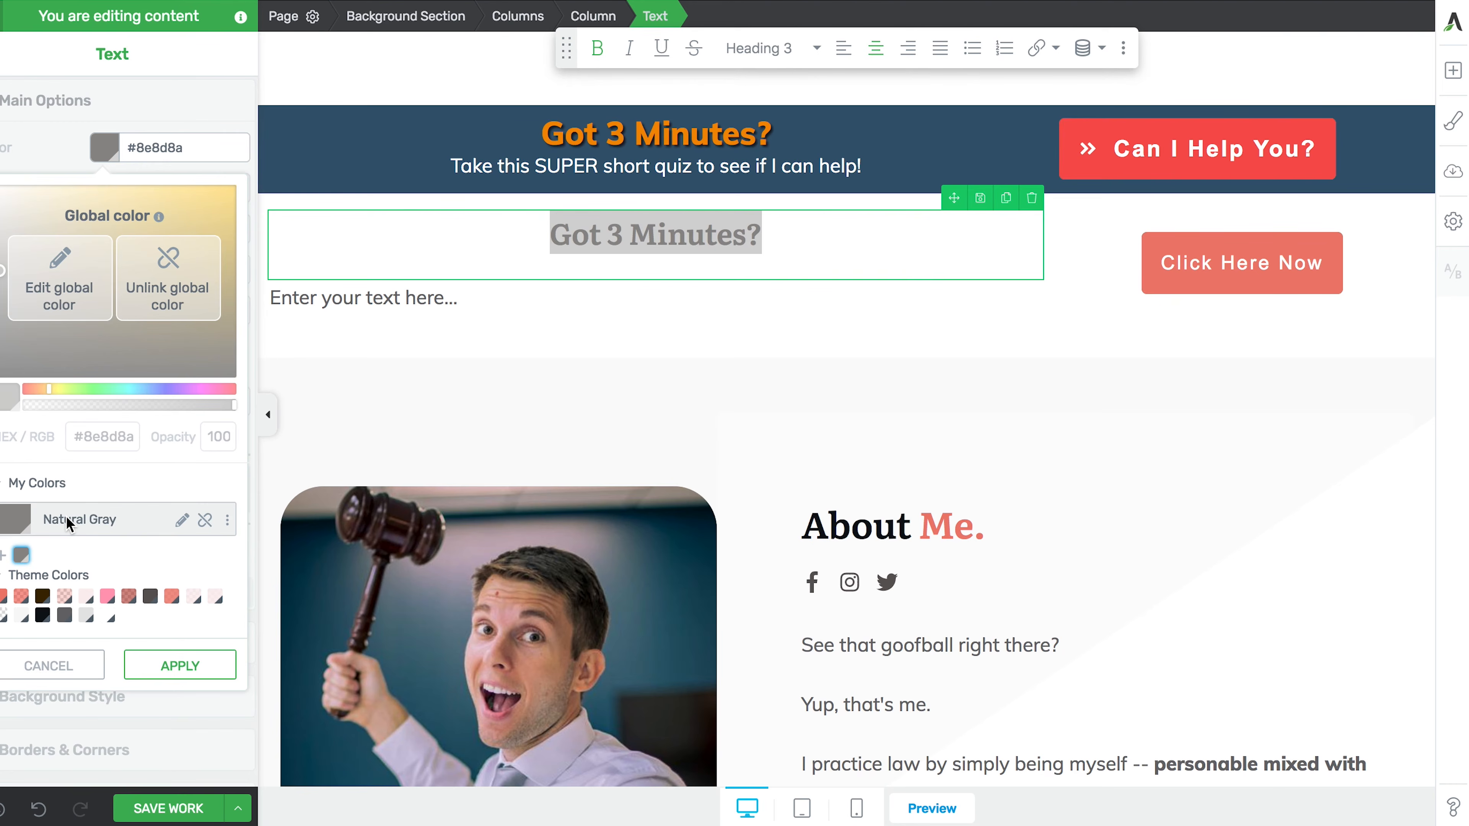
pyautogui.click(177, 665)
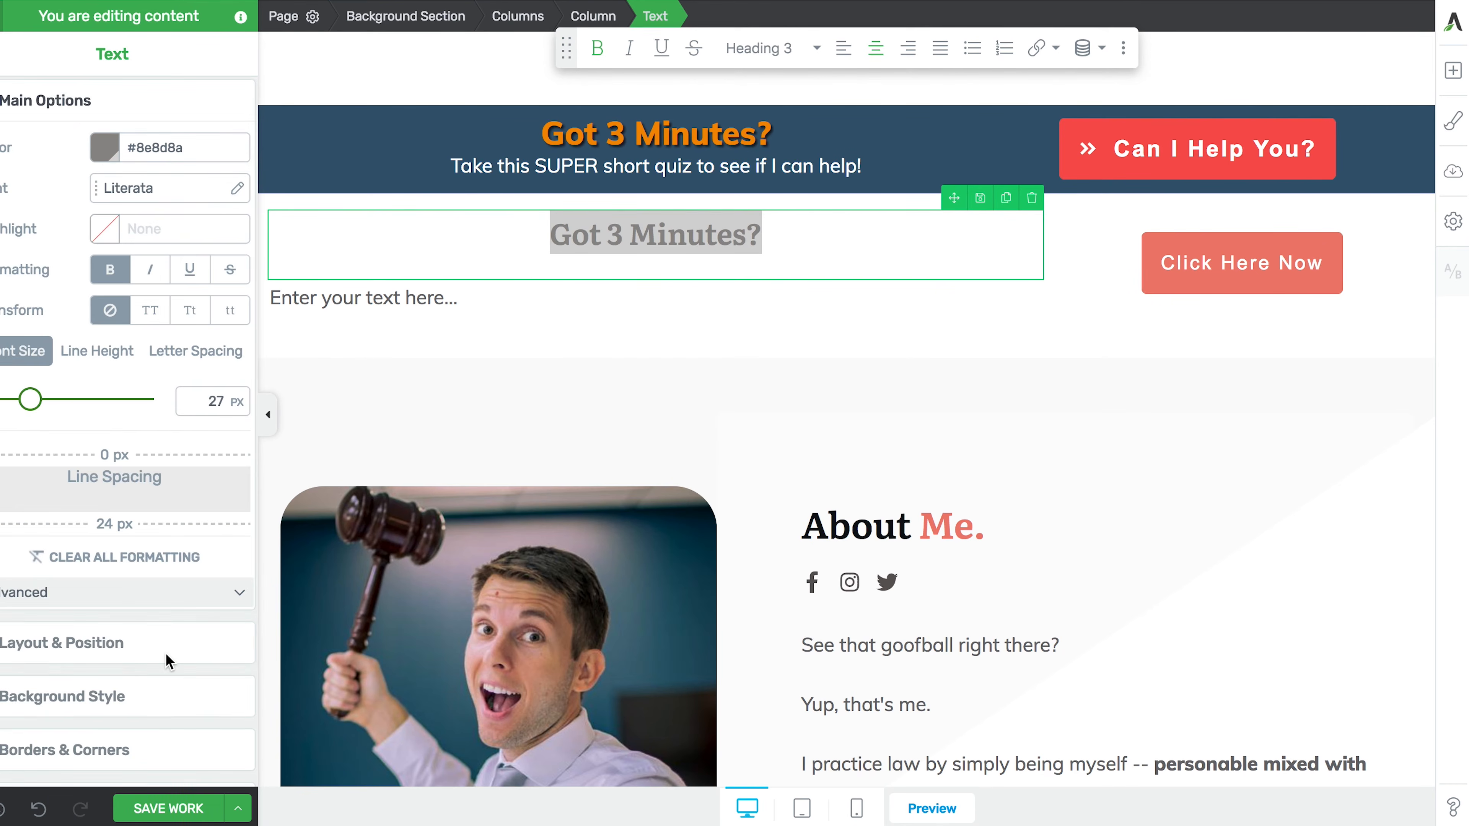
pyautogui.click(622, 237)
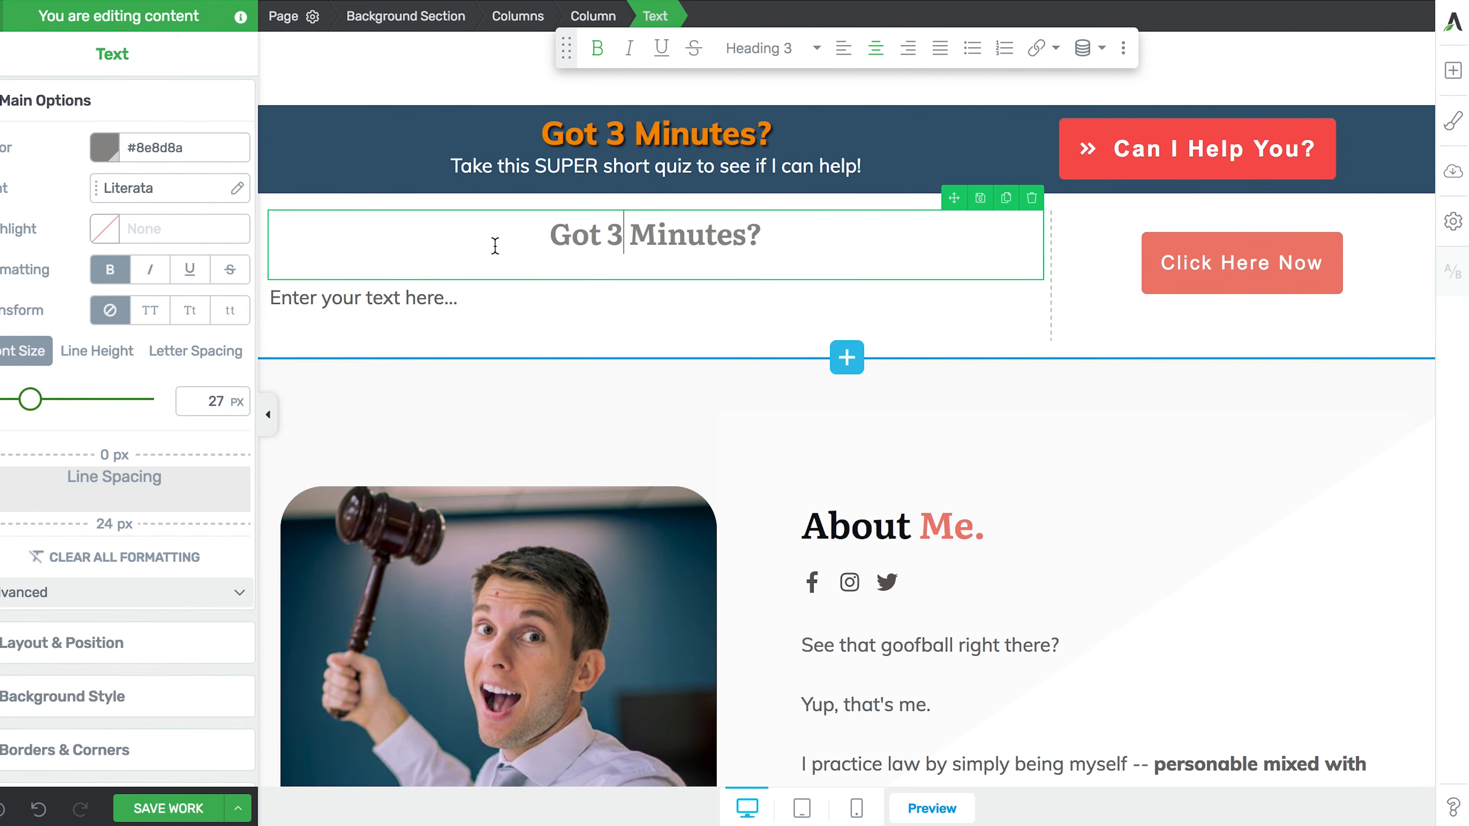
# - Turn the second placeholder into a centred paragraph: 'Take this Super short quiz to see if I can help!'
pyautogui.click(461, 302)
pyautogui.moveTo(457, 298); pyautogui.dragTo(270, 299)
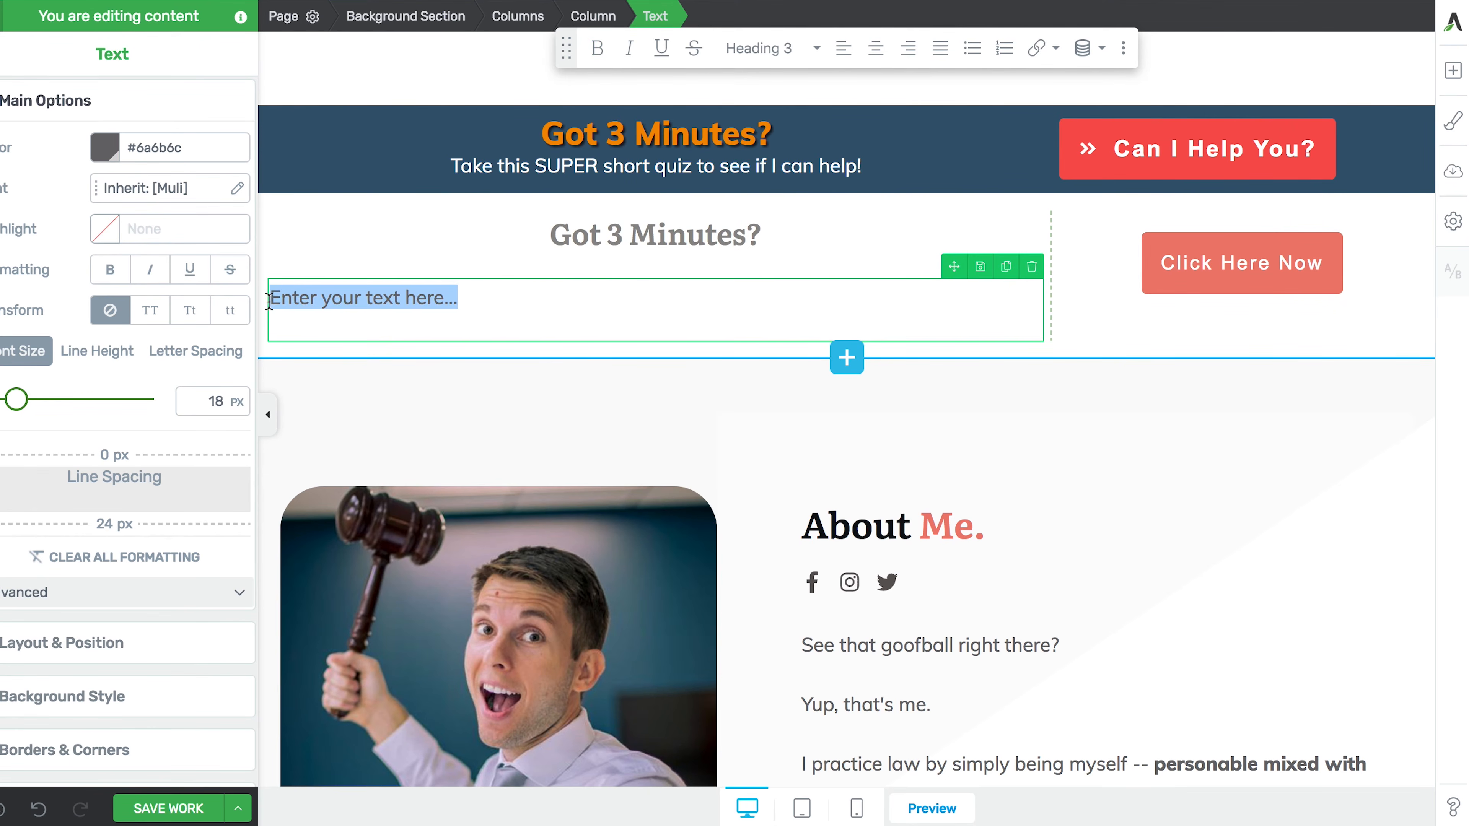
pyautogui.click(765, 43)
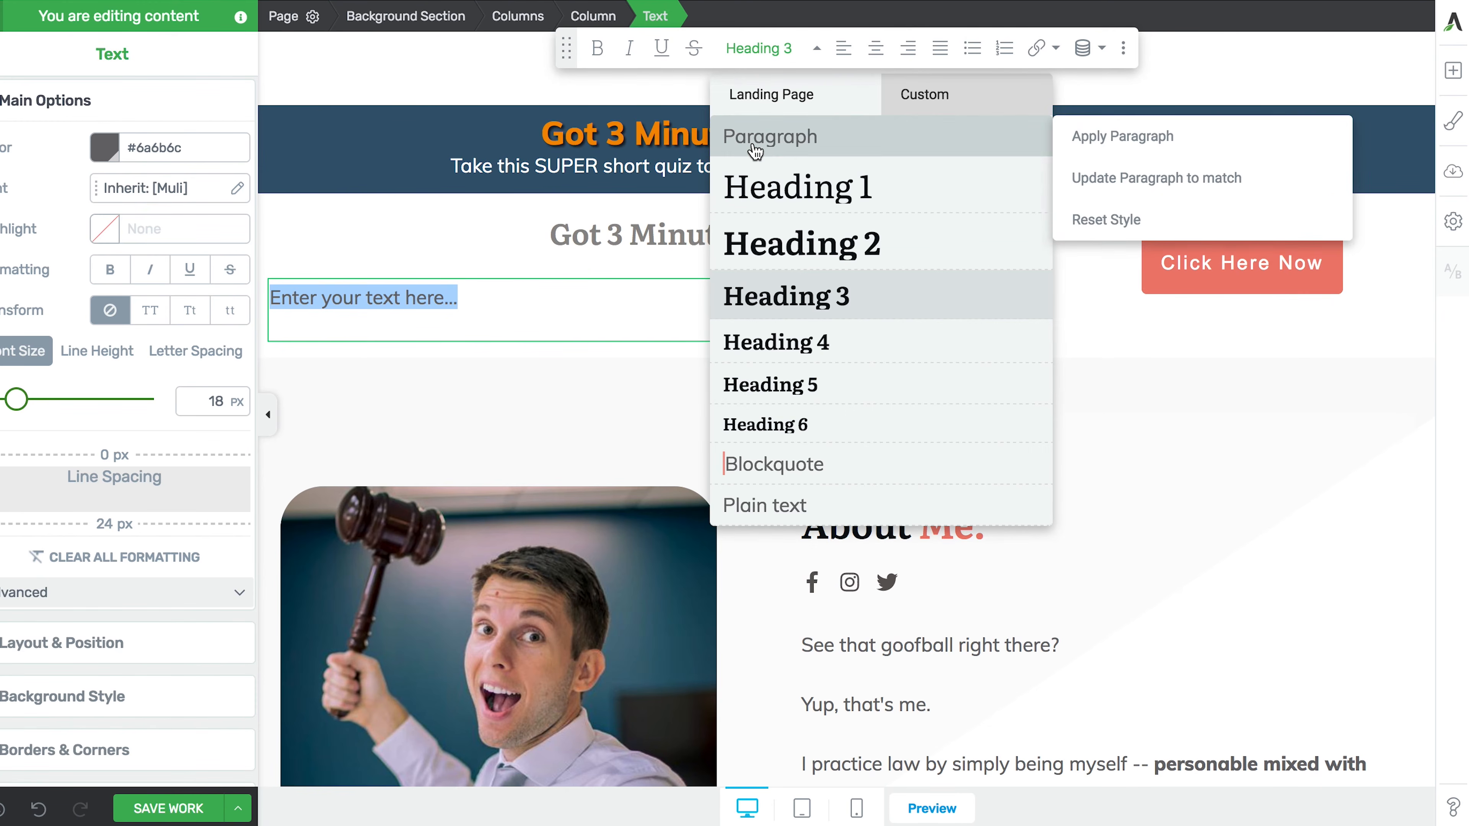
pyautogui.click(755, 152)
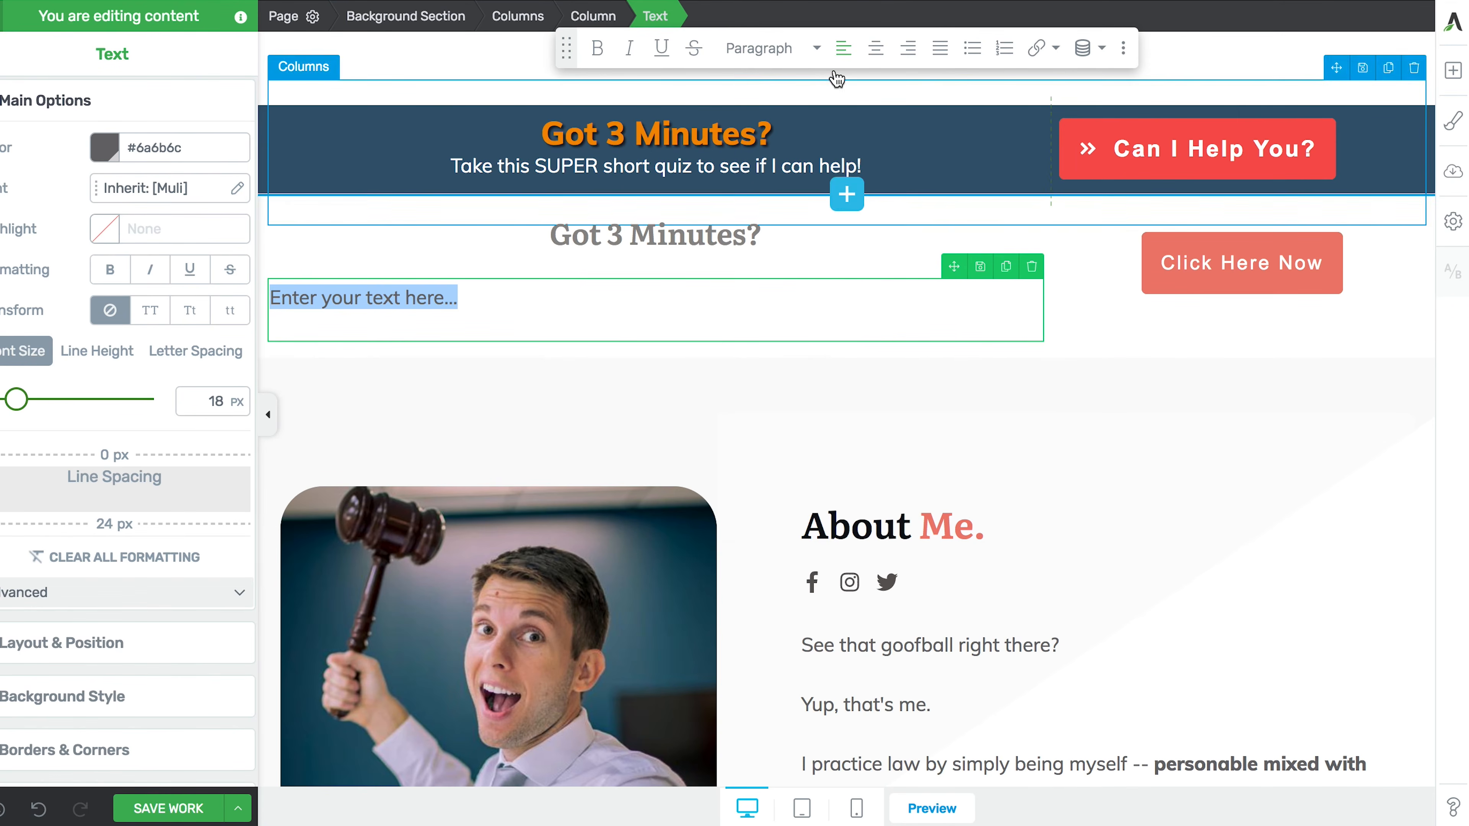
pyautogui.click(876, 48)
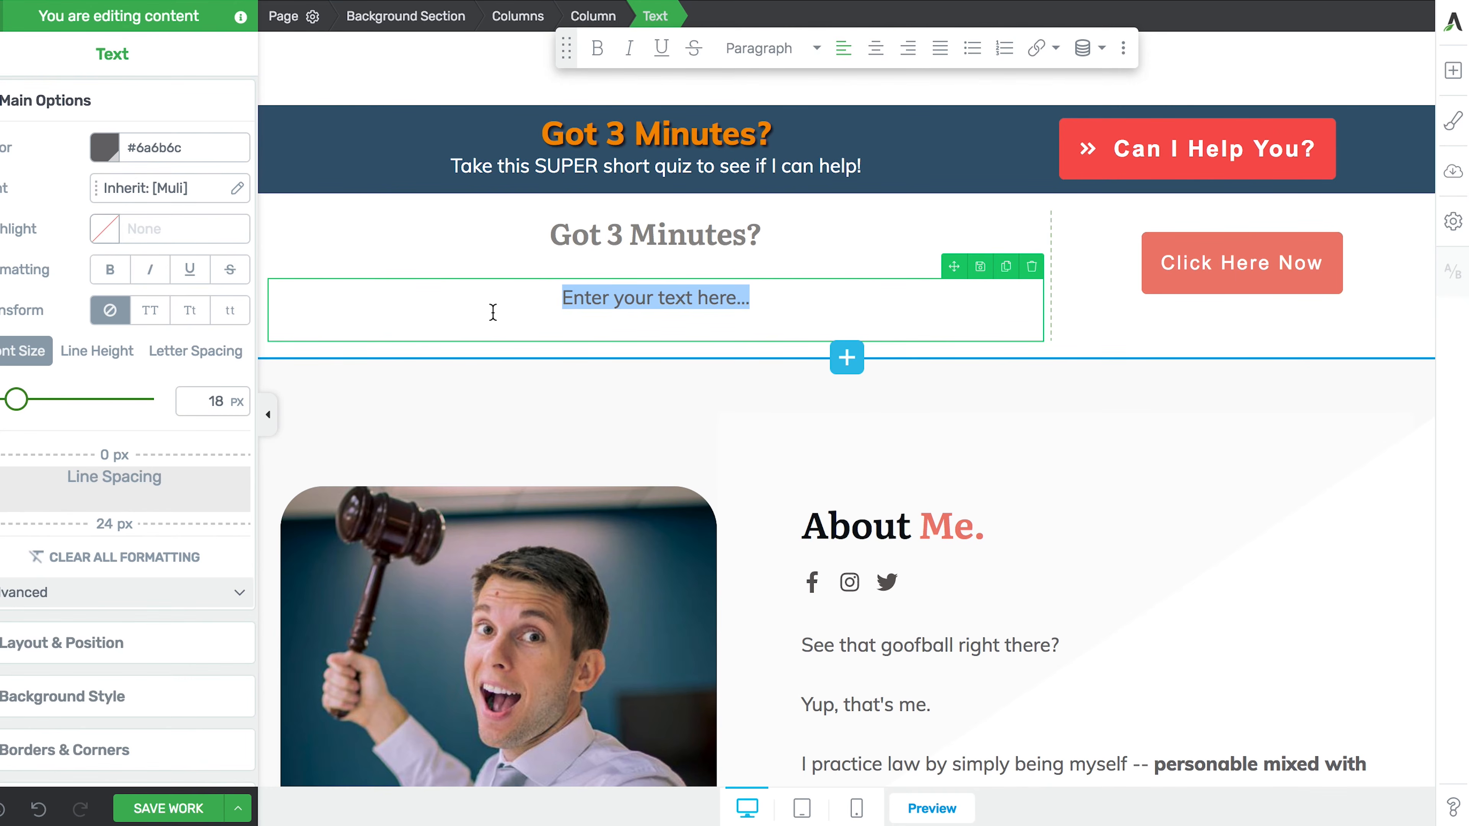
pyautogui.write('Take this Super short quiz to see if I can help!')
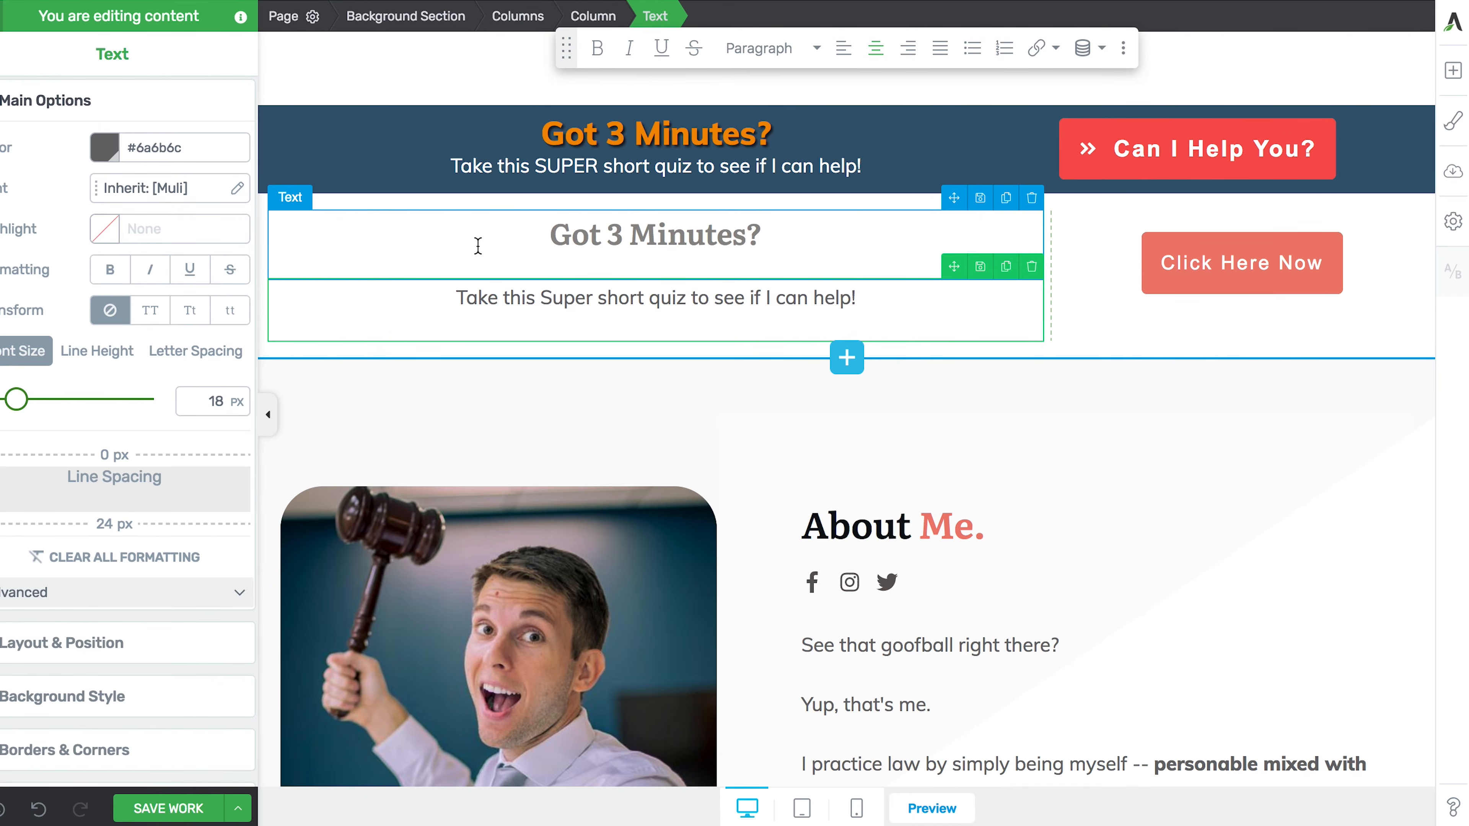
pyautogui.click(423, 28)
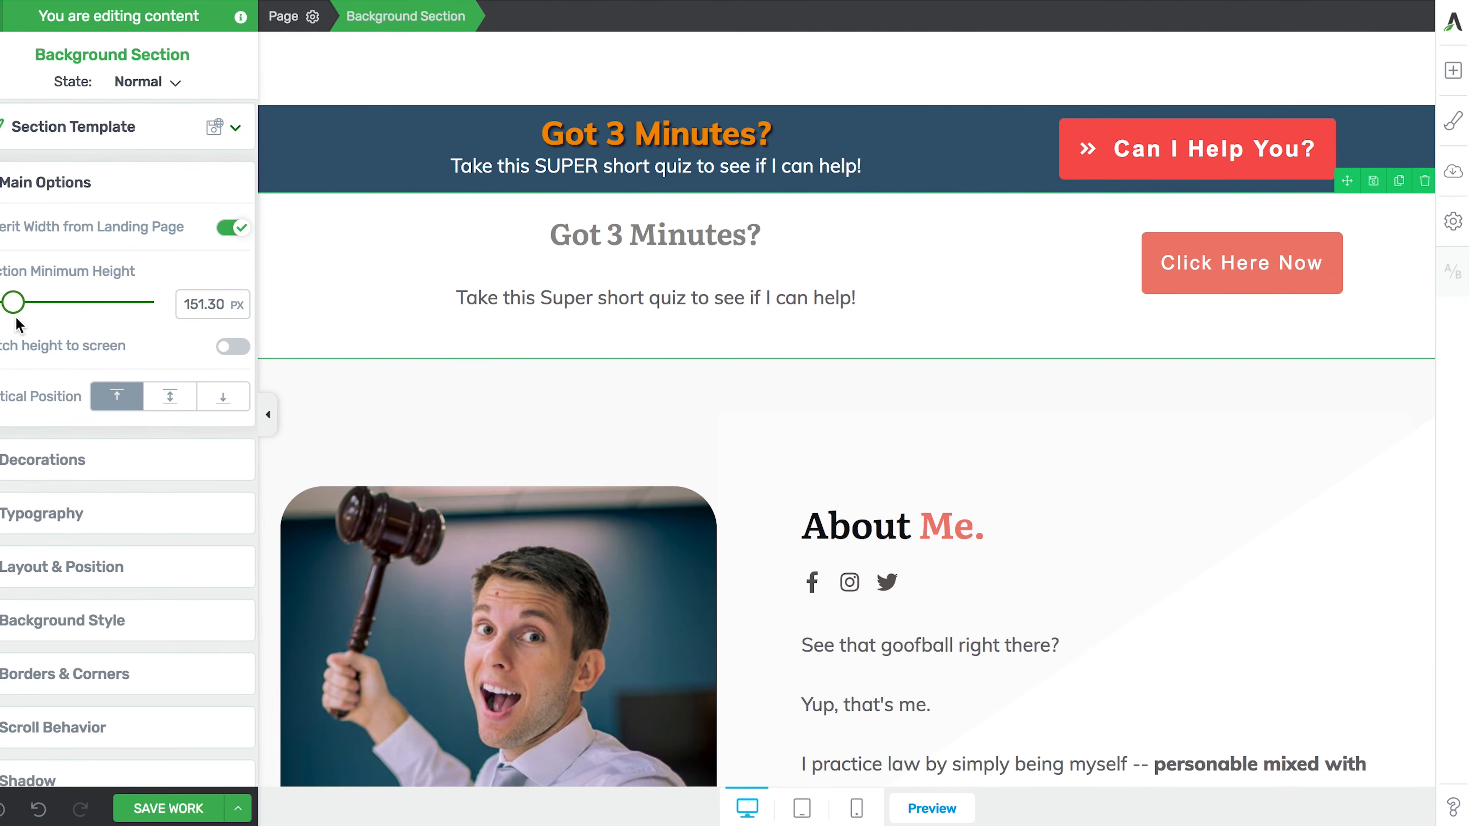
# - Fill the quiz row's Background Section with a solid light gray colour
pyautogui.scroll(-3, 29, 431)
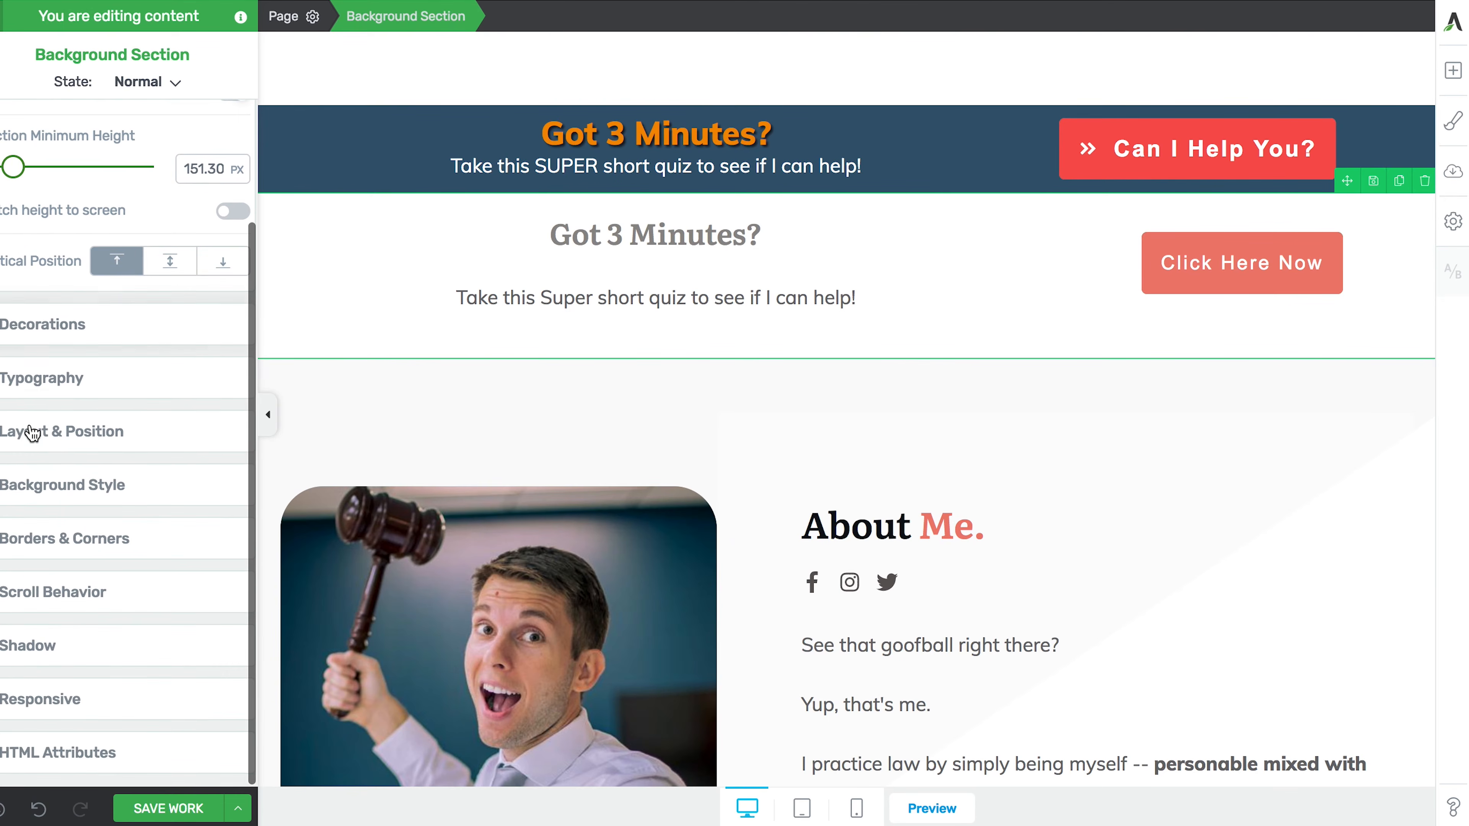
pyautogui.click(34, 495)
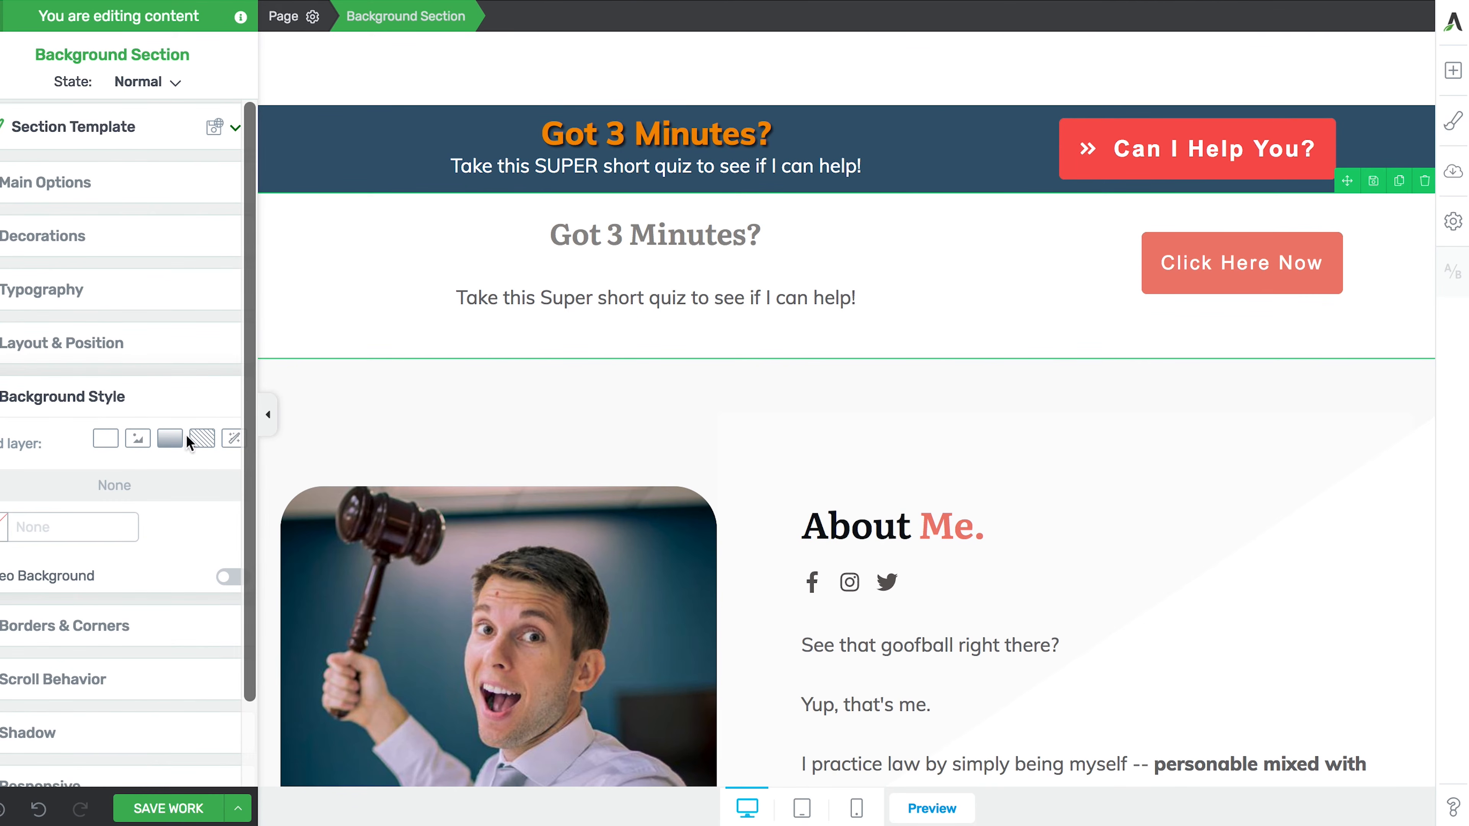
pyautogui.click(106, 441)
pyautogui.scroll(-1, 106, 448)
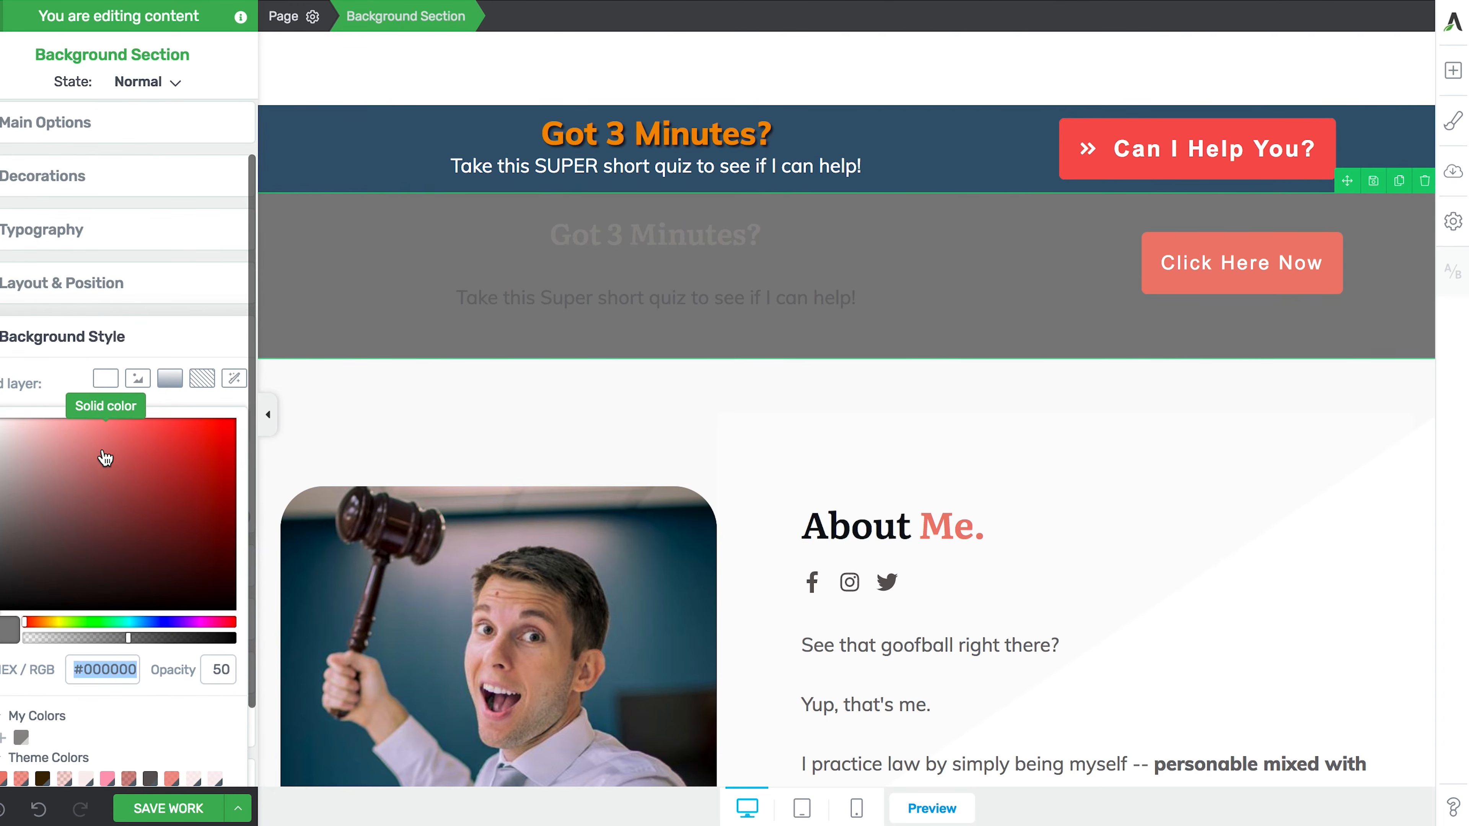
pyautogui.scroll(-2, 103, 673)
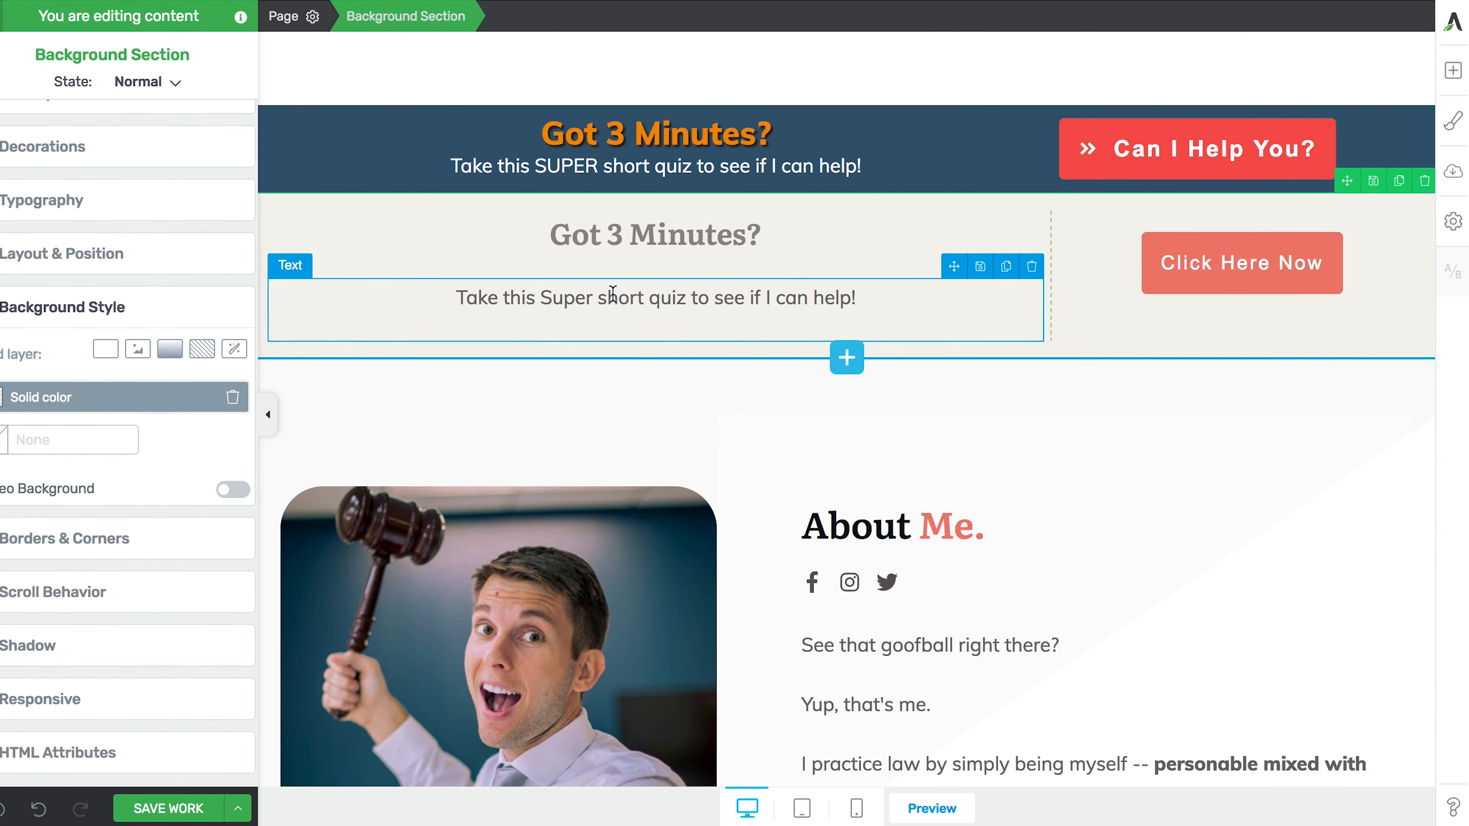
pyautogui.click(587, 243)
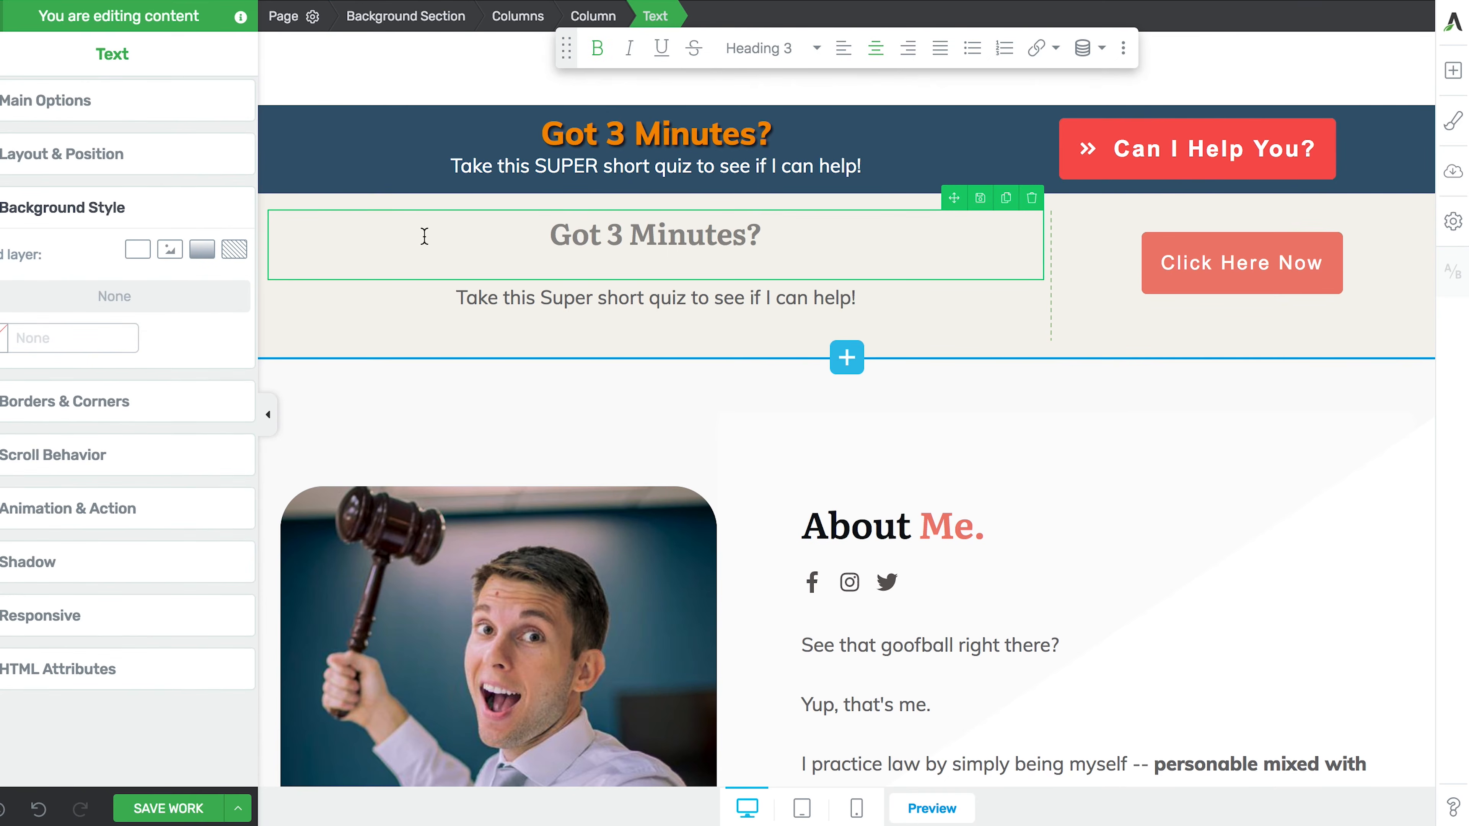
# - Enlarge the 'Got 3 Minutes?' heading to 37 px and cut its bottom line spacing from 24 px to 1 px
pyautogui.click(130, 104)
pyautogui.moveTo(30, 400); pyautogui.dragTo(46, 400)
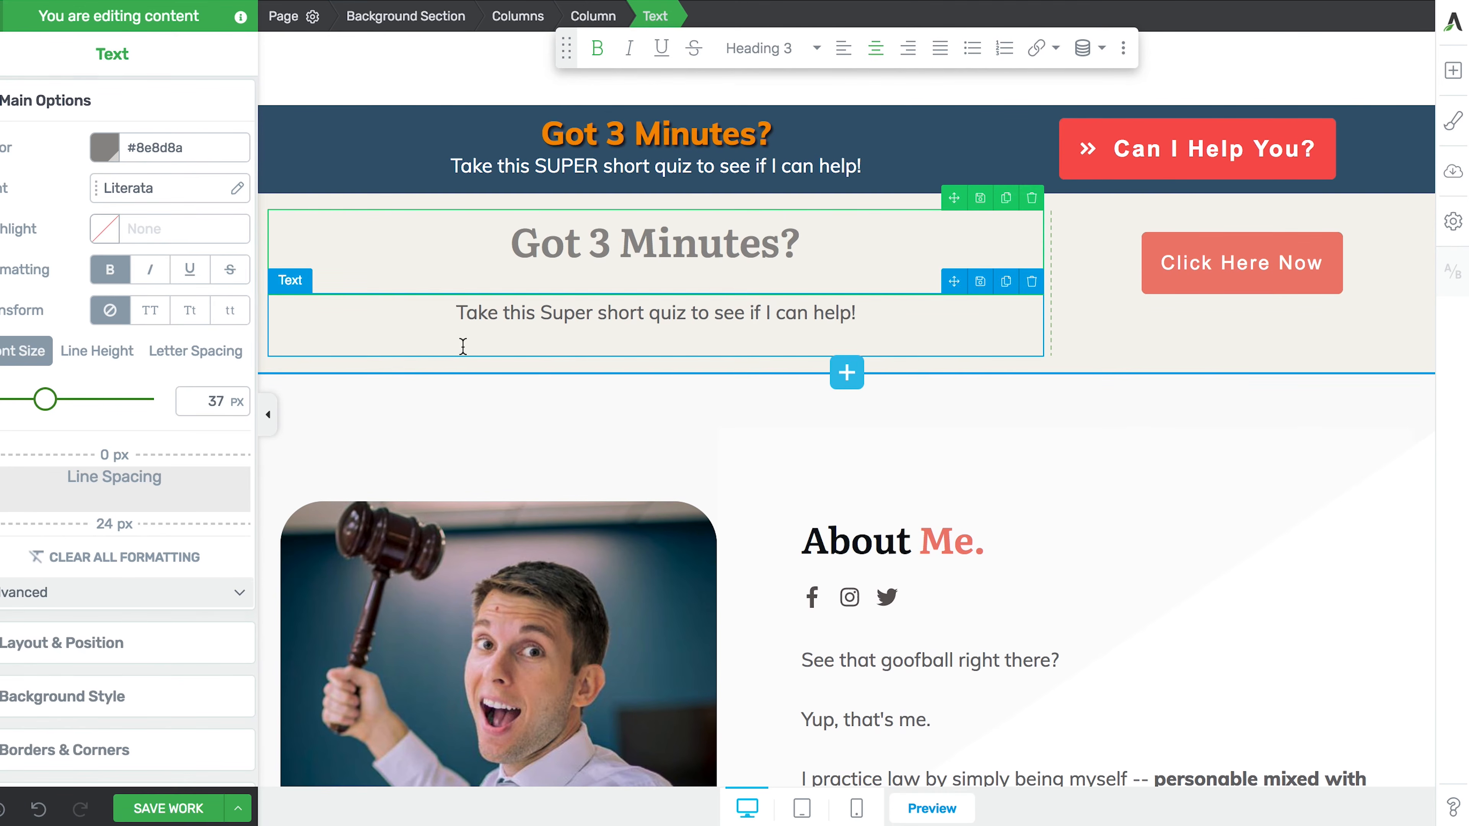
pyautogui.click(487, 312)
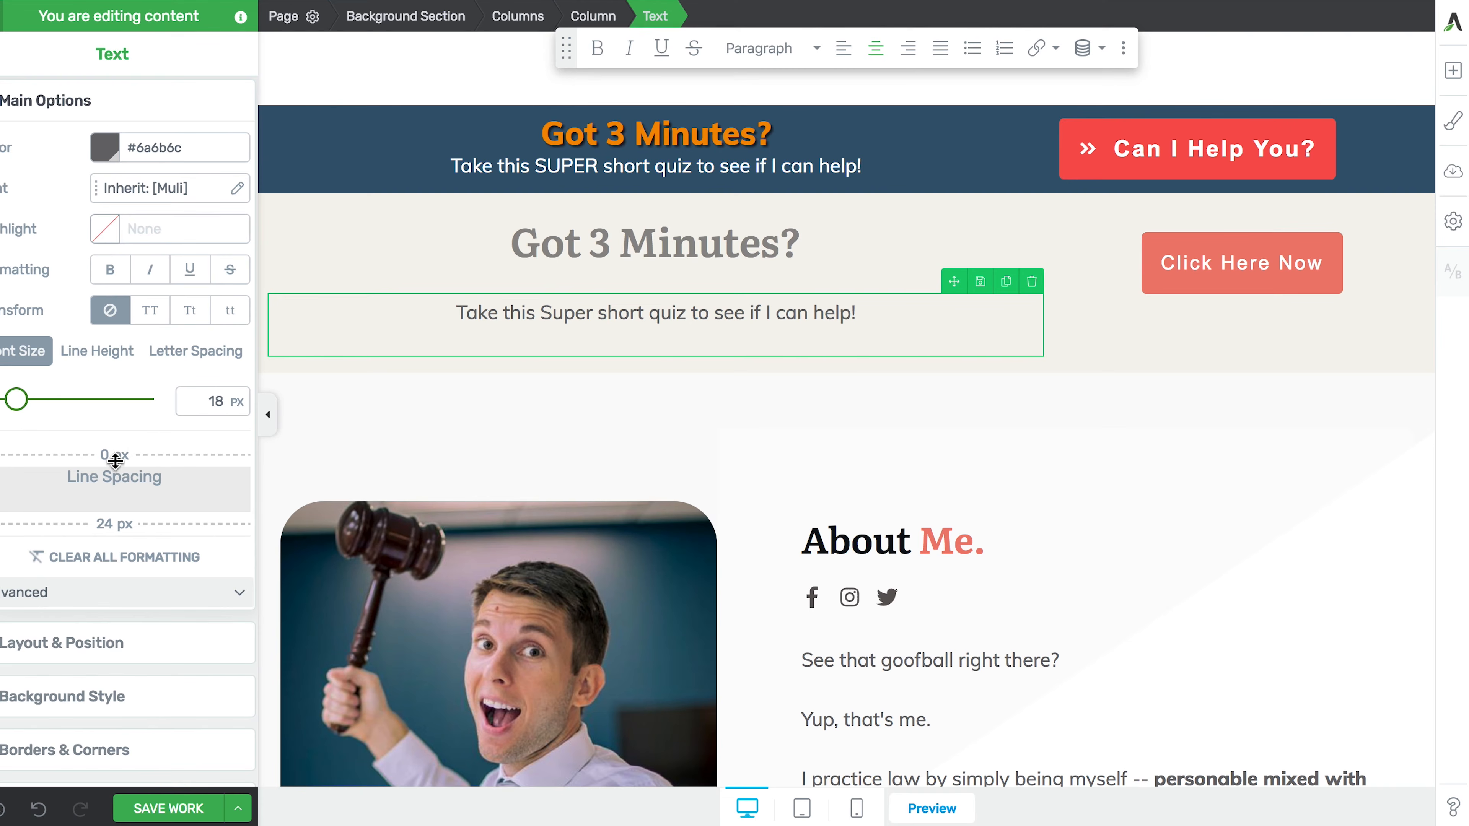
pyautogui.click(515, 286)
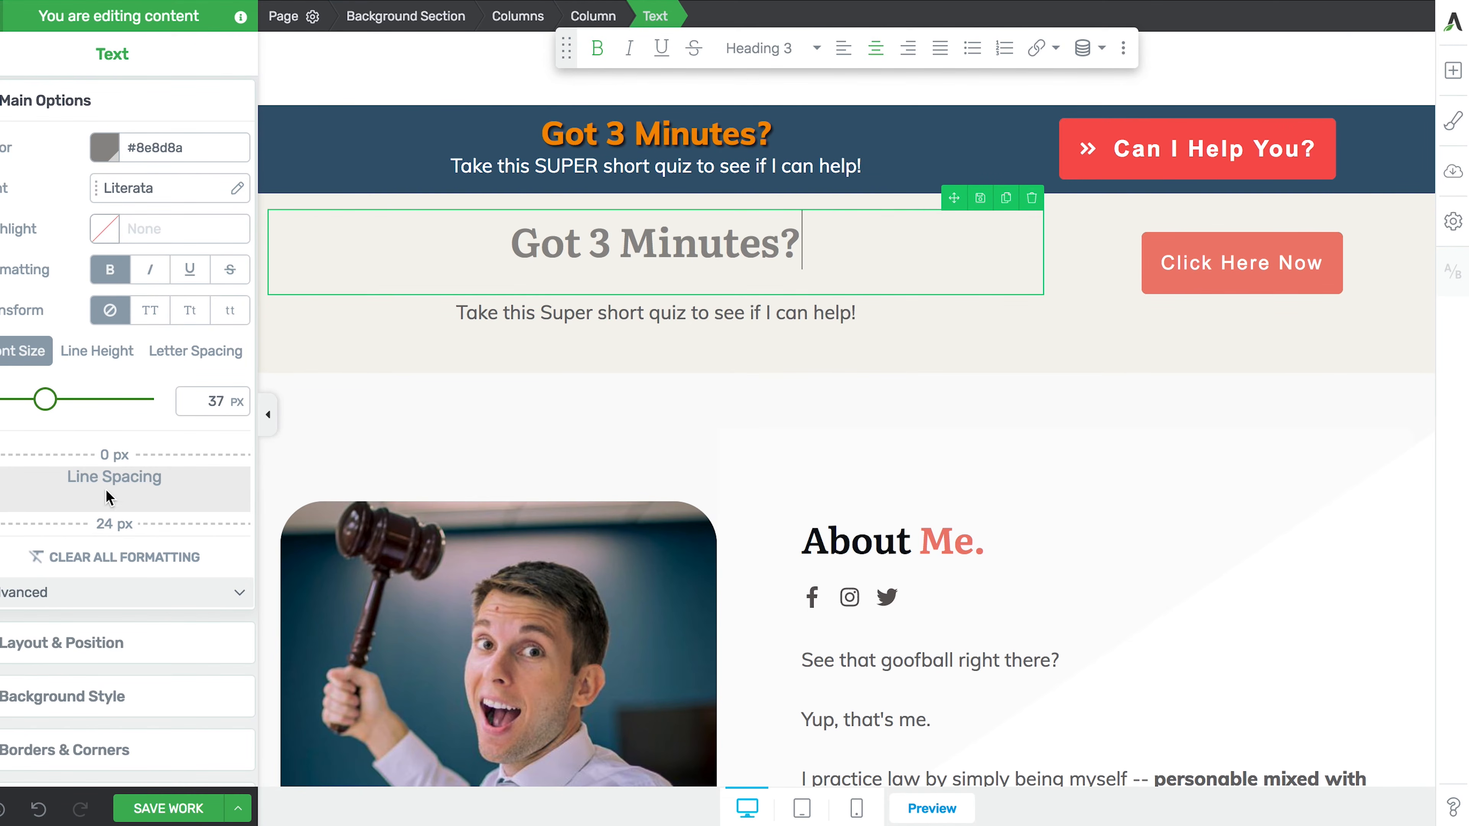
pyautogui.moveTo(105, 524); pyautogui.dragTo(107, 496)
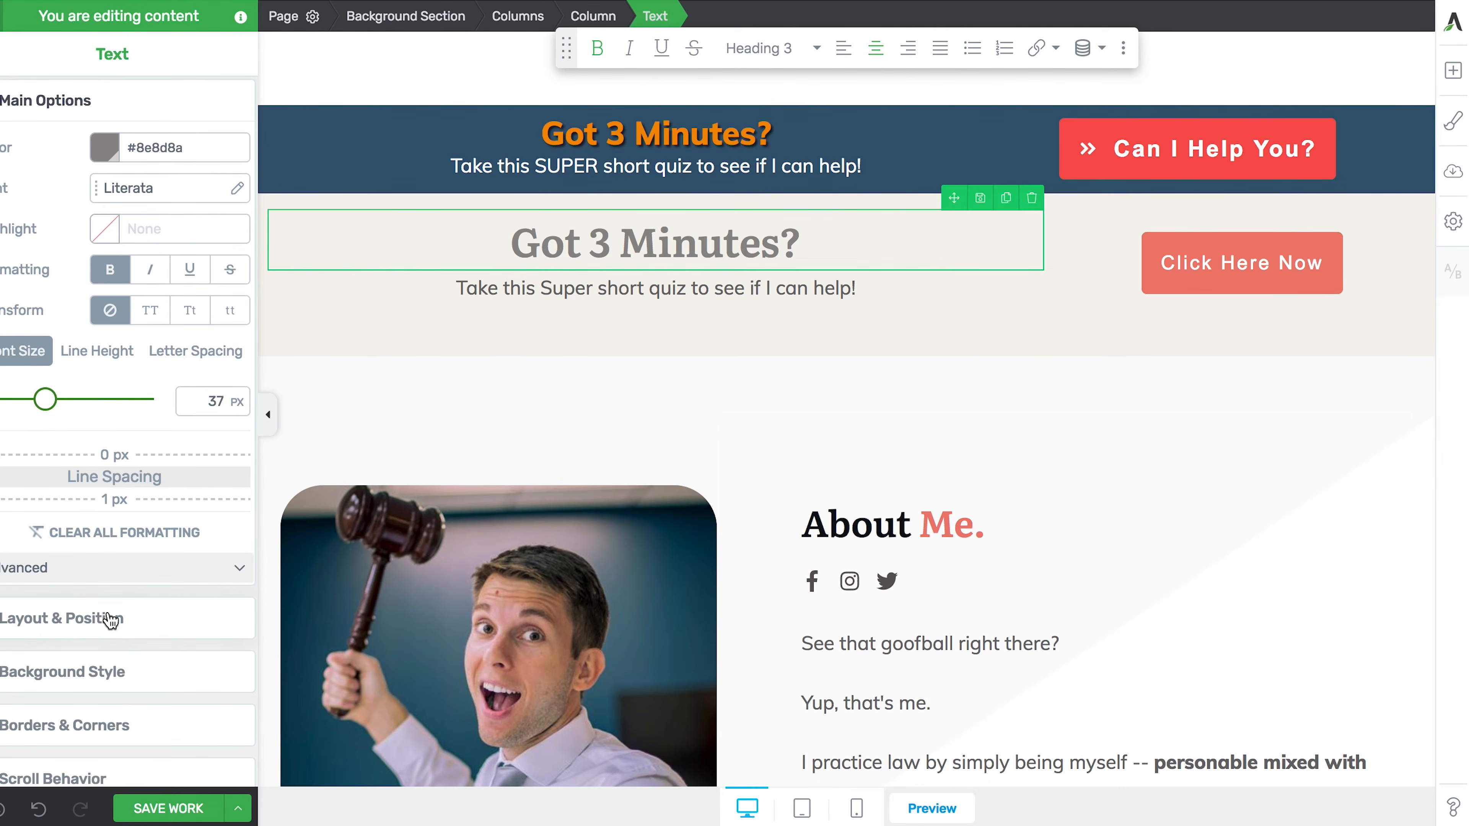
pyautogui.scroll(-2, 110, 621)
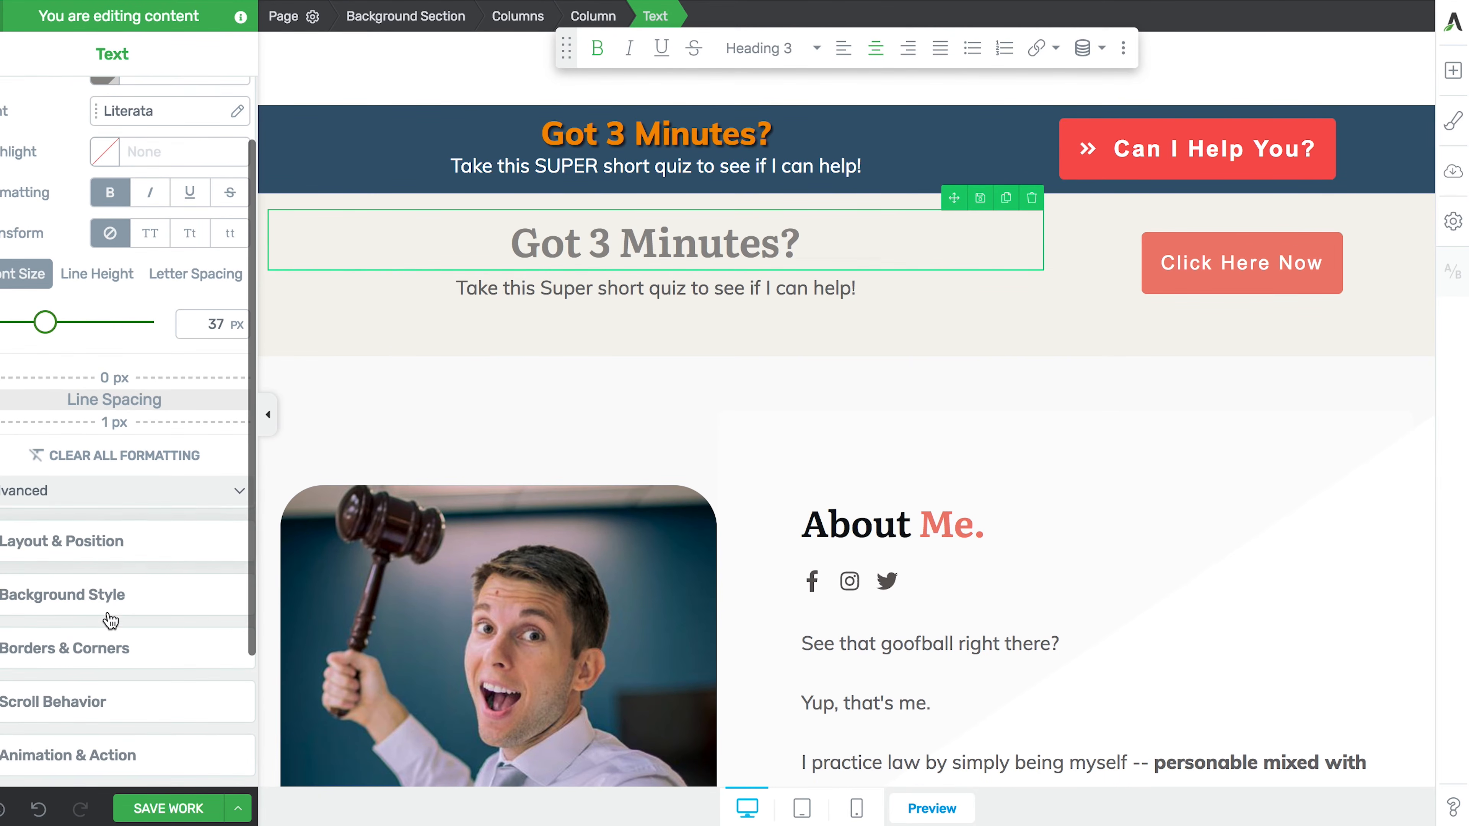
# - Reset the heading's margins to 0 and give it 45 px left and 40 px right padding
pyautogui.click(87, 553)
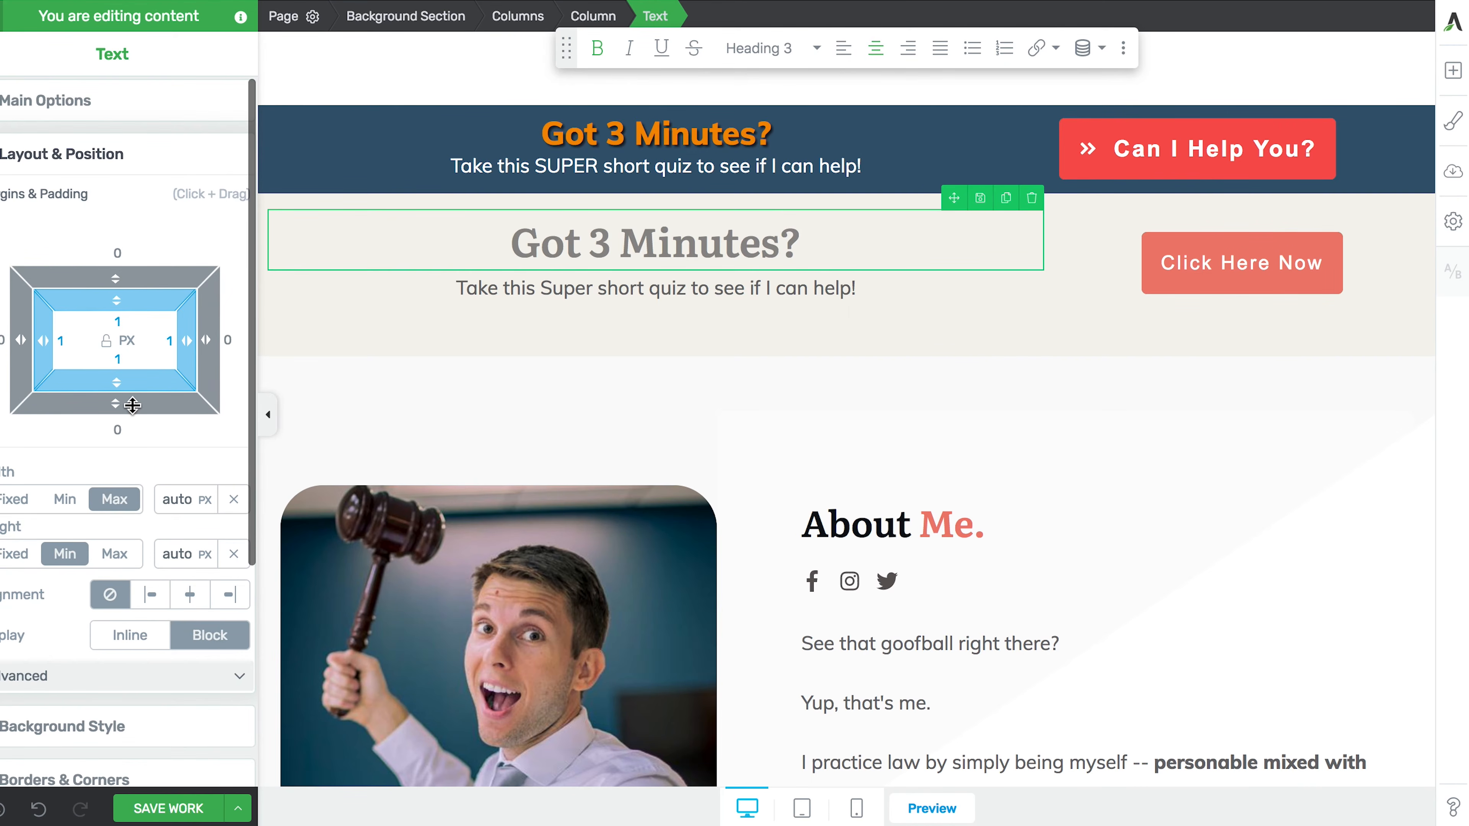
pyautogui.moveTo(133, 405)
pyautogui.mouseDown()
pyautogui.moveTo(131, 428)
pyautogui.moveTo(127, 405)
pyautogui.mouseUp()
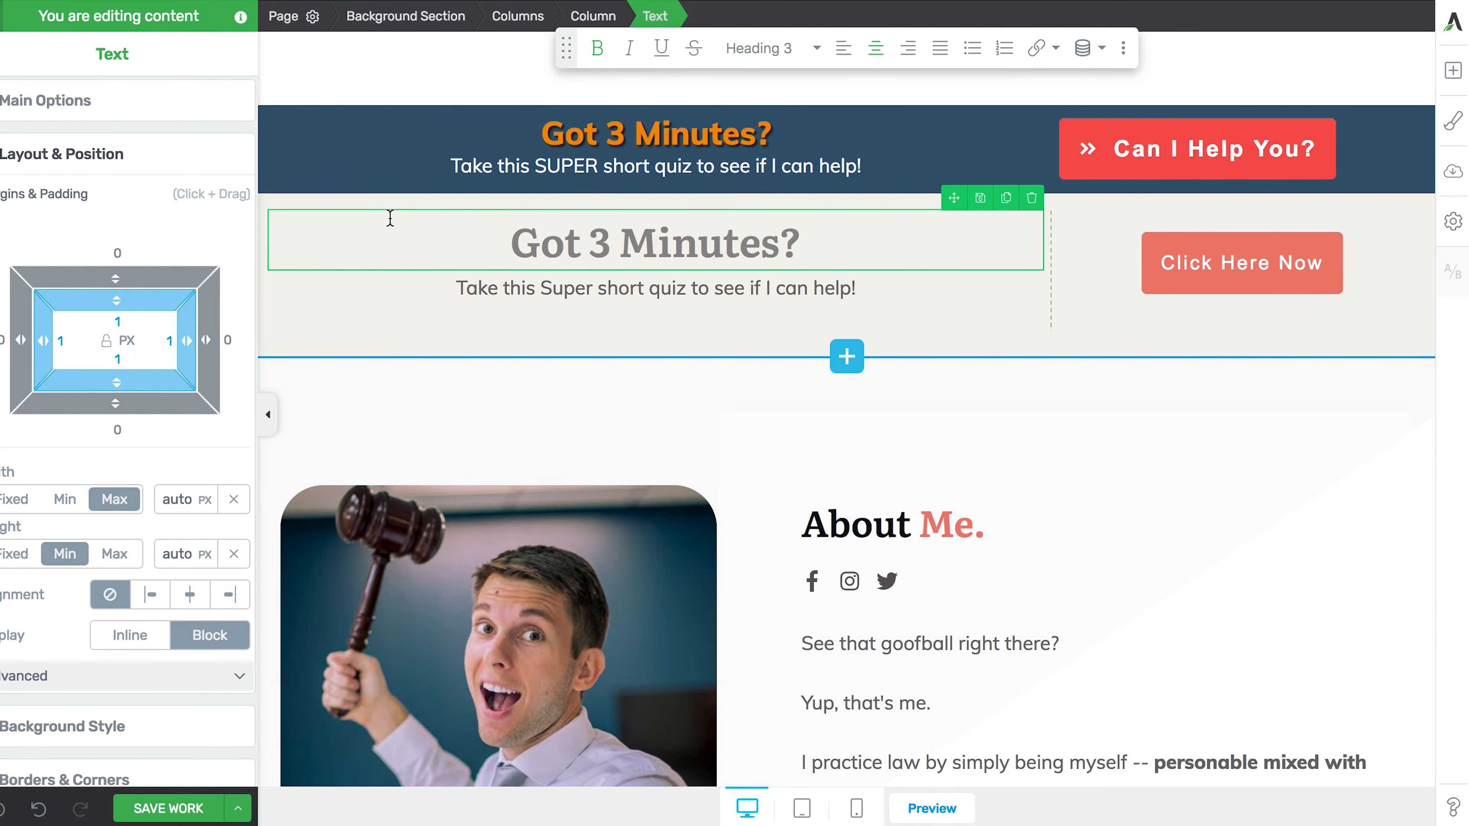
pyautogui.moveTo(107, 276)
pyautogui.mouseDown()
pyautogui.moveTo(106, 215)
pyautogui.moveTo(99, 330)
pyautogui.moveTo(102, 246)
pyautogui.moveTo(94, 271)
pyautogui.mouseUp()
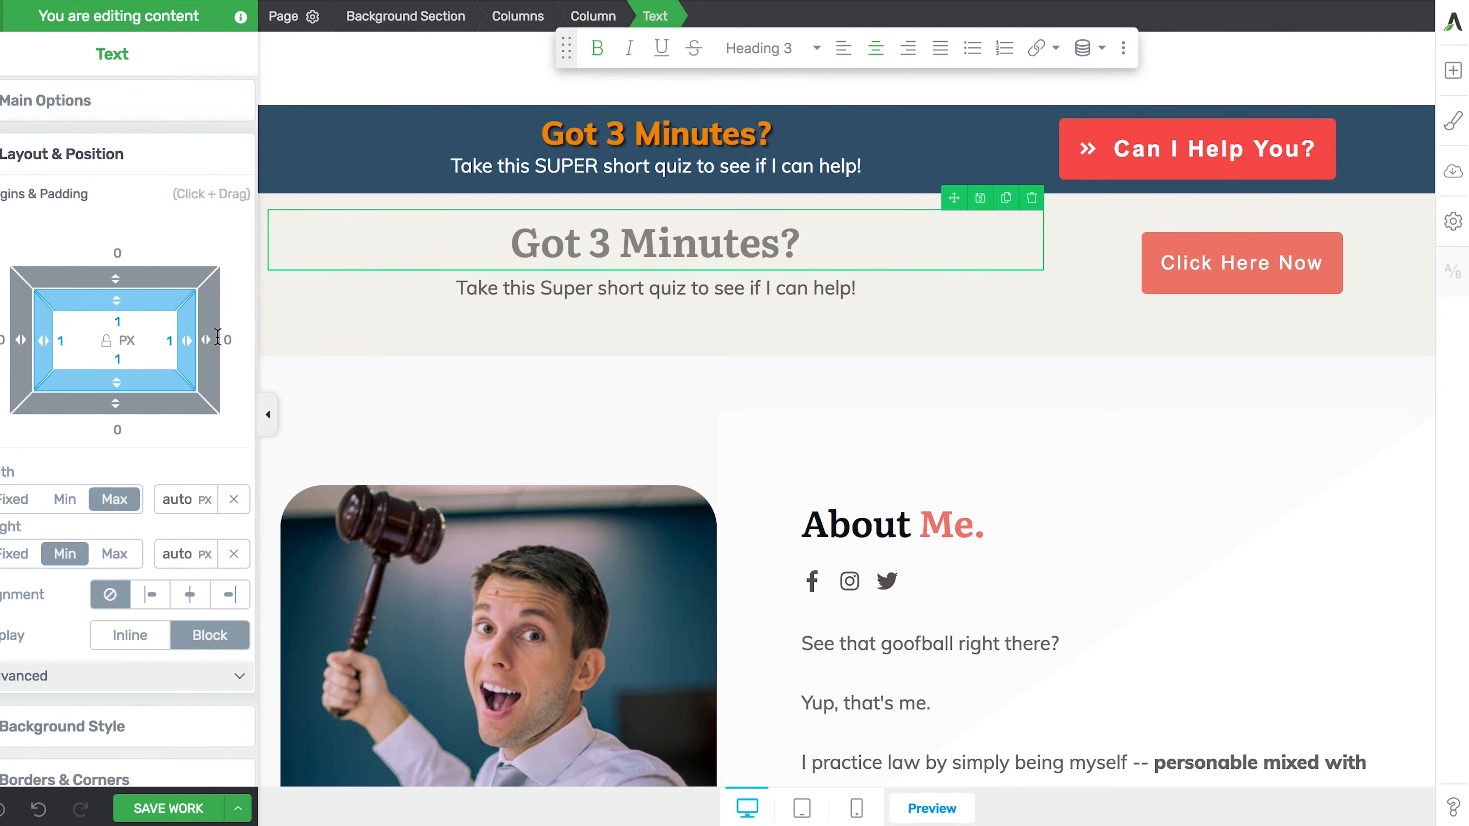
pyautogui.moveTo(216, 338)
pyautogui.mouseDown()
pyautogui.moveTo(127, 340)
pyautogui.moveTo(286, 339)
pyautogui.moveTo(162, 341)
pyautogui.moveTo(214, 342)
pyautogui.mouseUp()
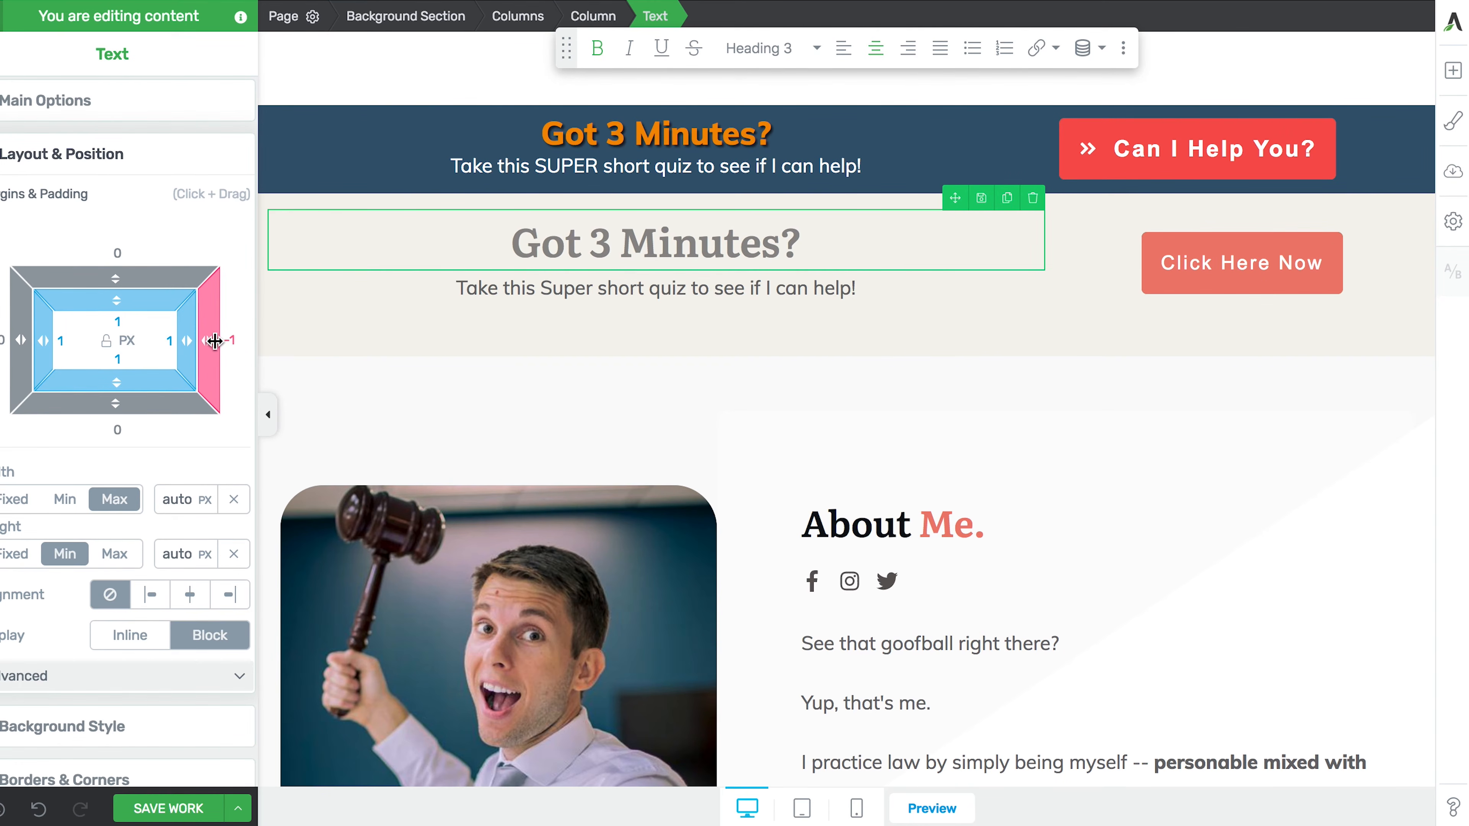
pyautogui.click(230, 340)
pyautogui.write('0')
pyautogui.press('Return')
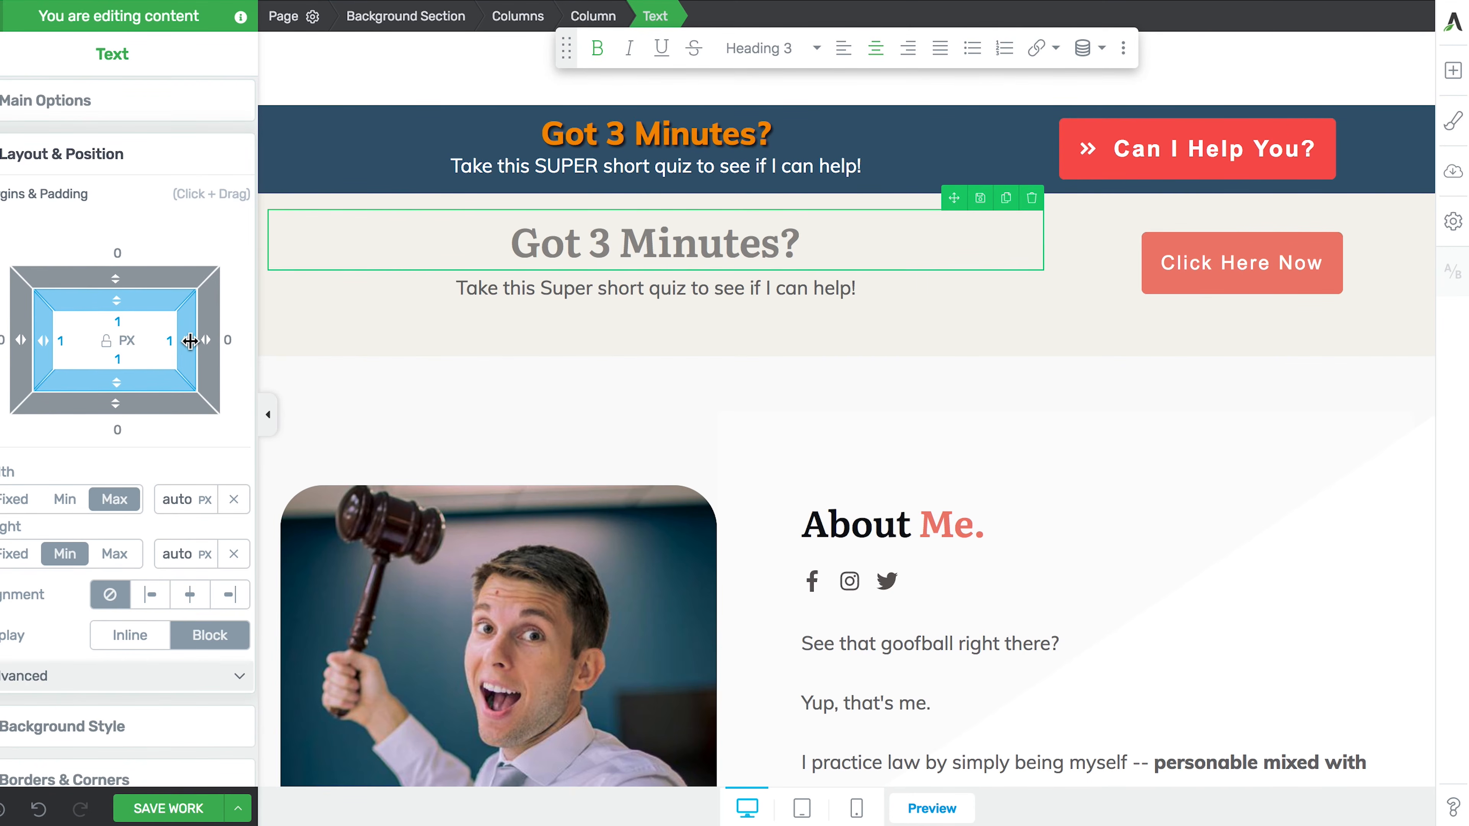
pyautogui.moveTo(190, 341); pyautogui.dragTo(107, 354)
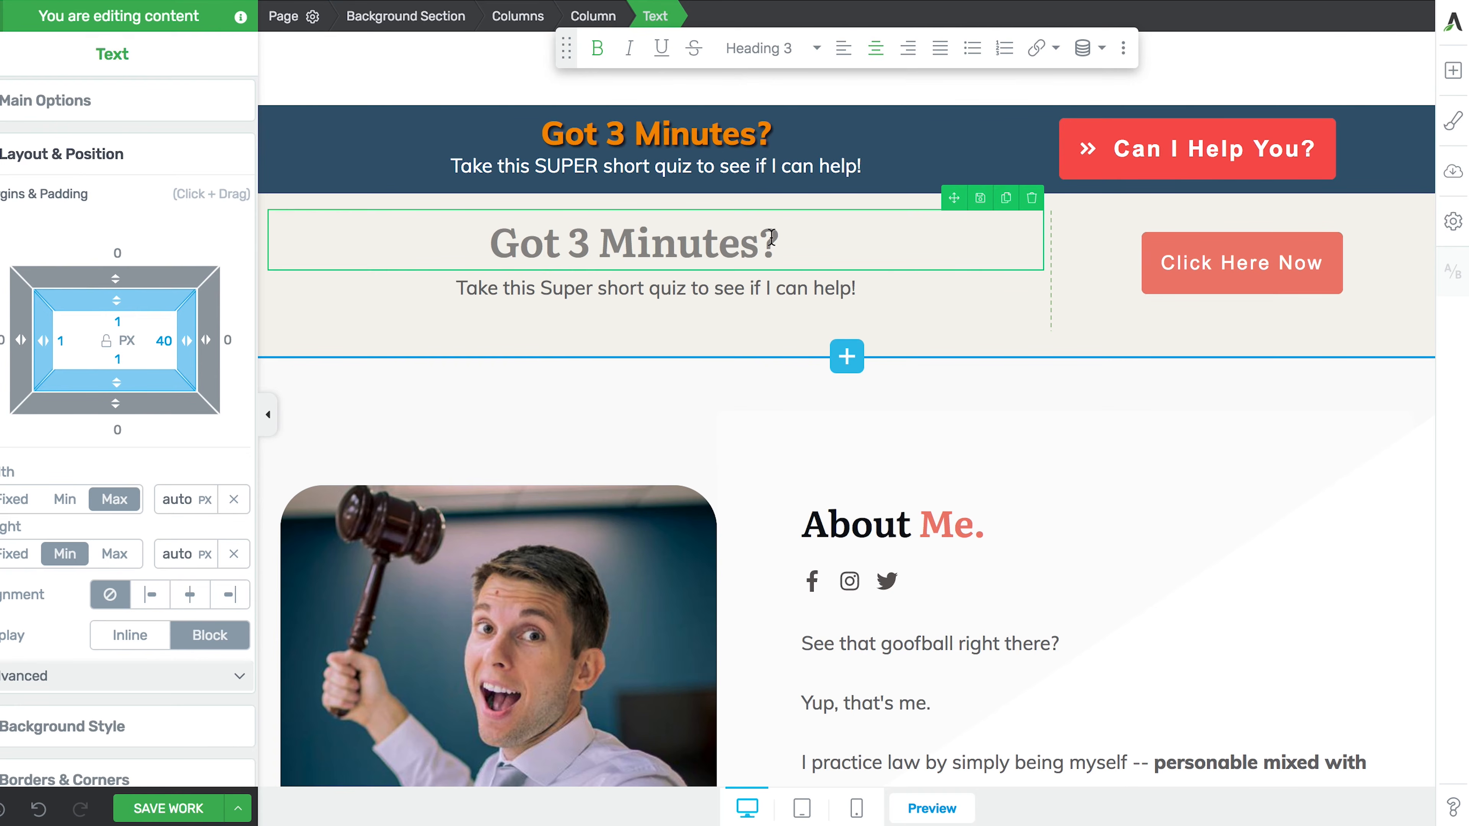
pyautogui.moveTo(47, 340); pyautogui.dragTo(142, 340)
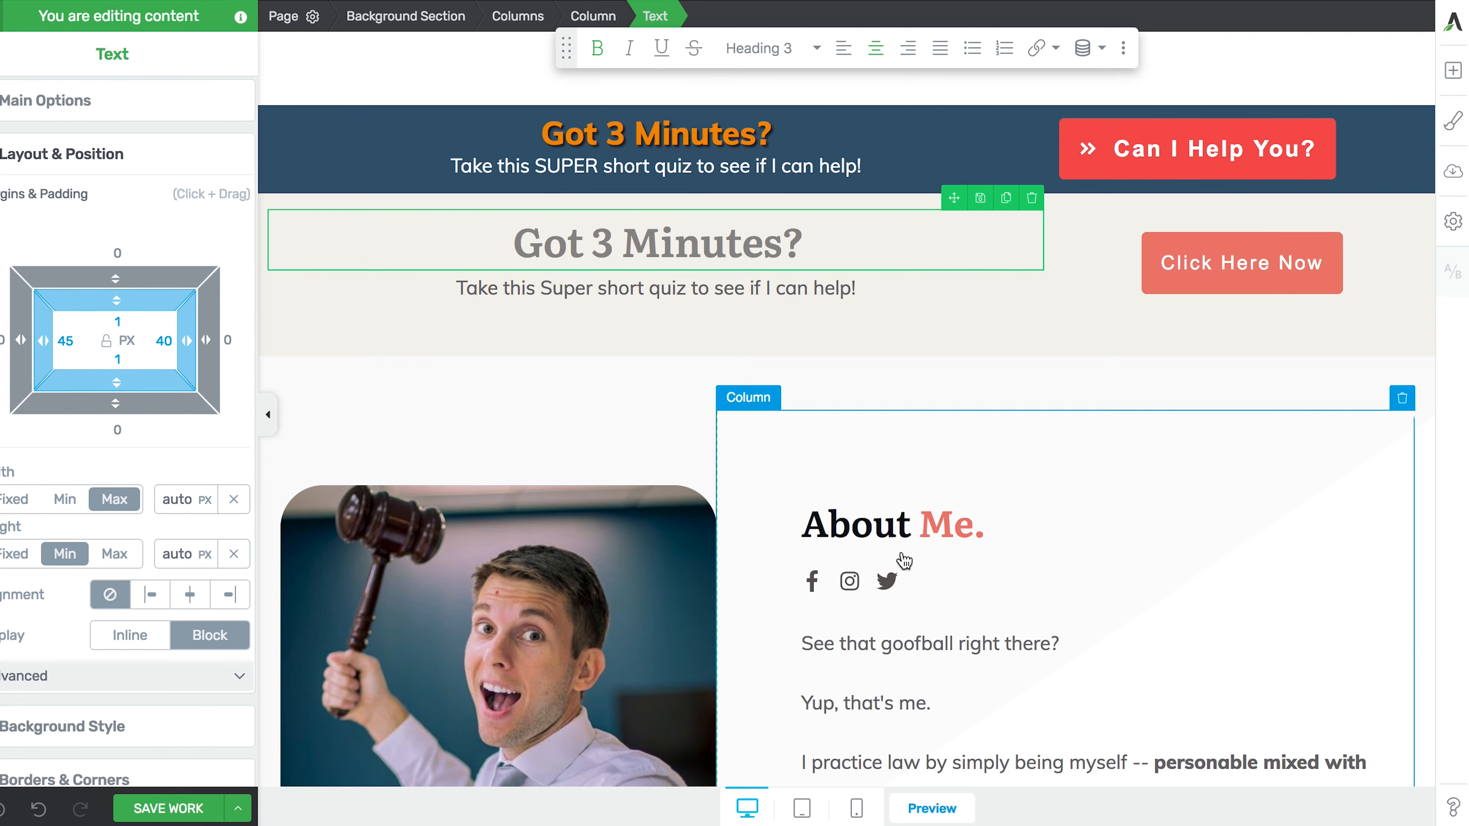
pyautogui.click(856, 808)
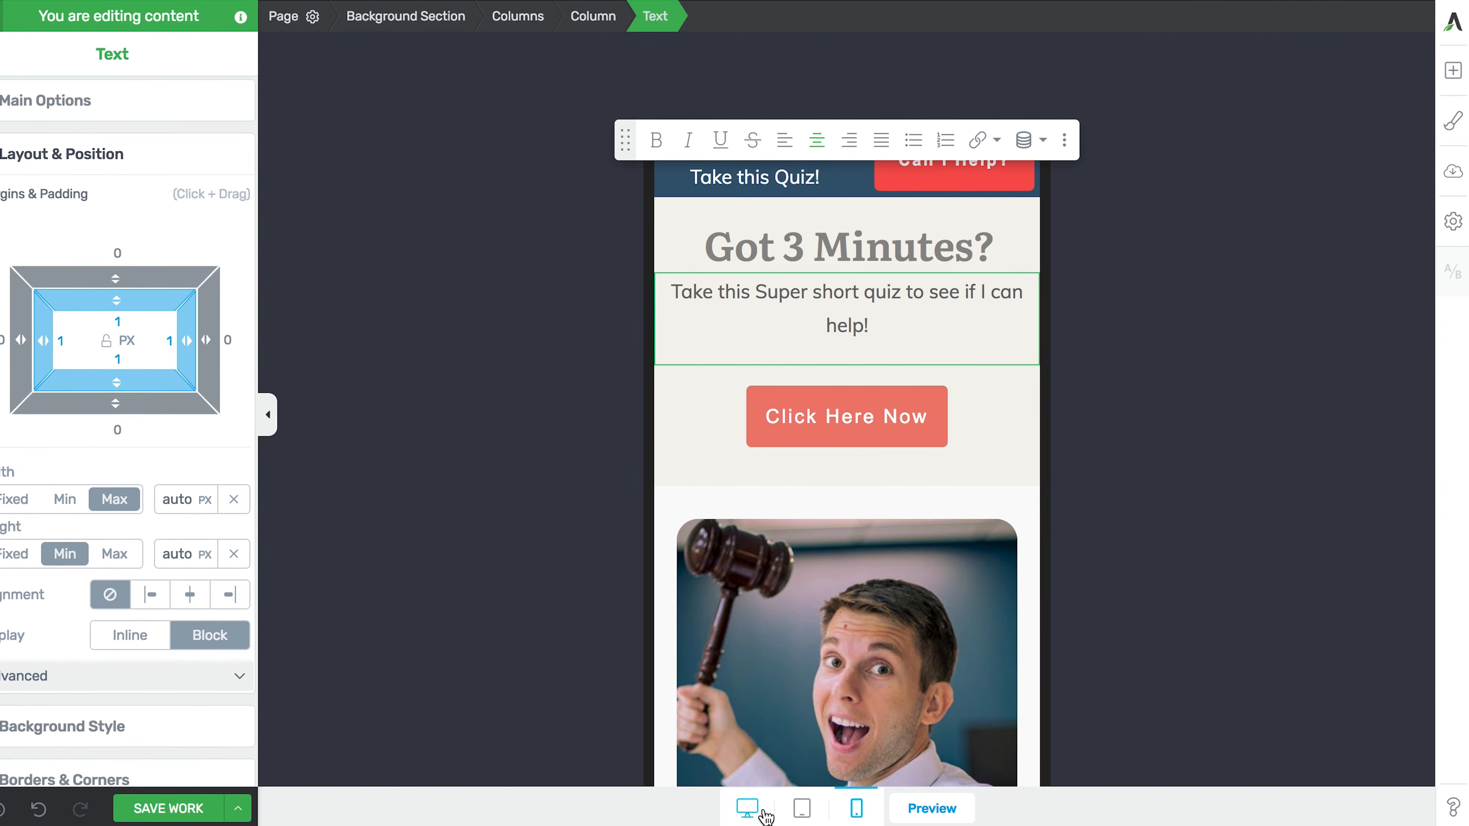
pyautogui.click(746, 807)
pyautogui.scroll(5, 619, 397)
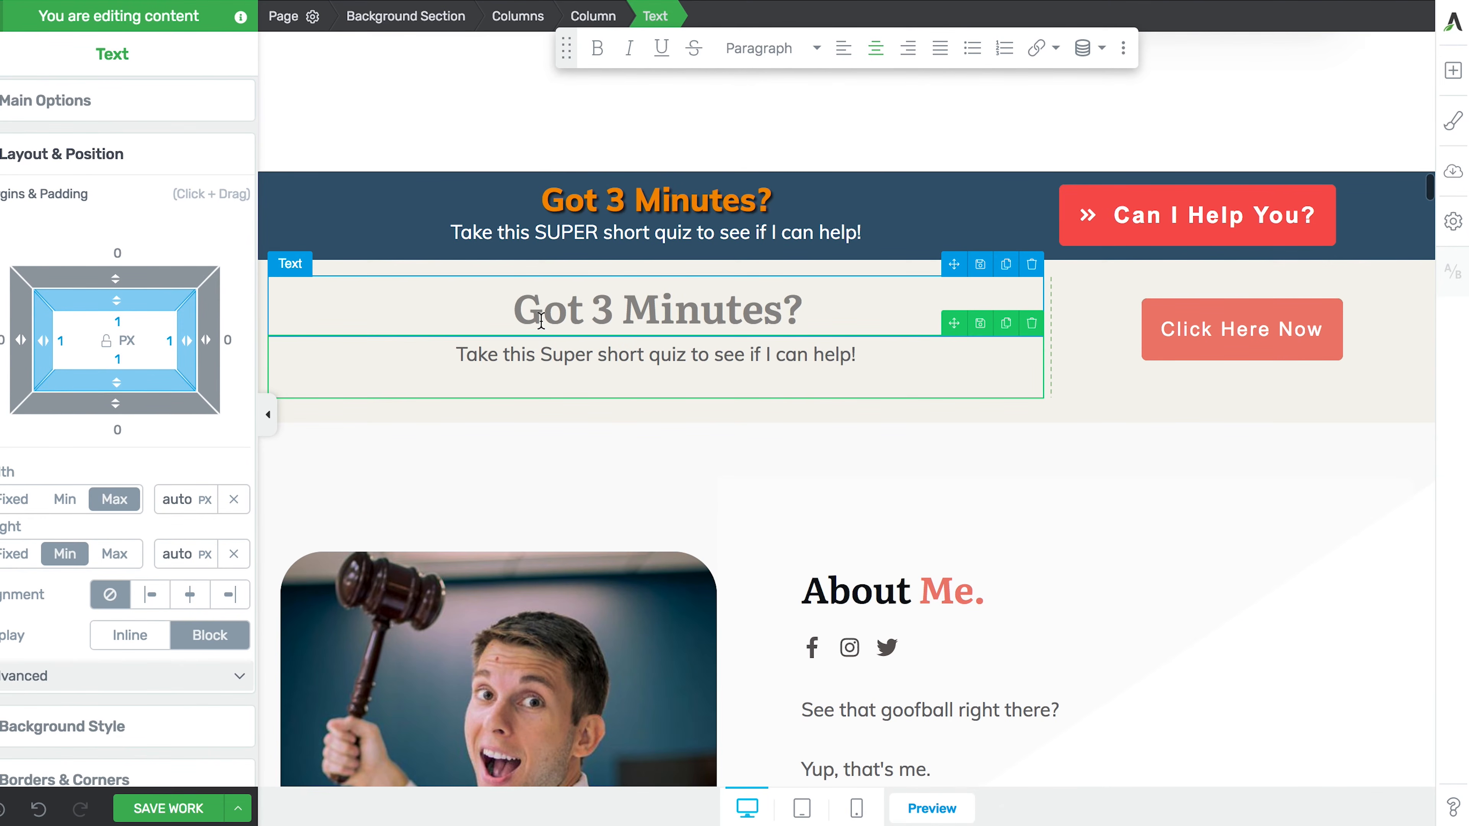
pyautogui.moveTo(519, 310); pyautogui.dragTo(801, 312)
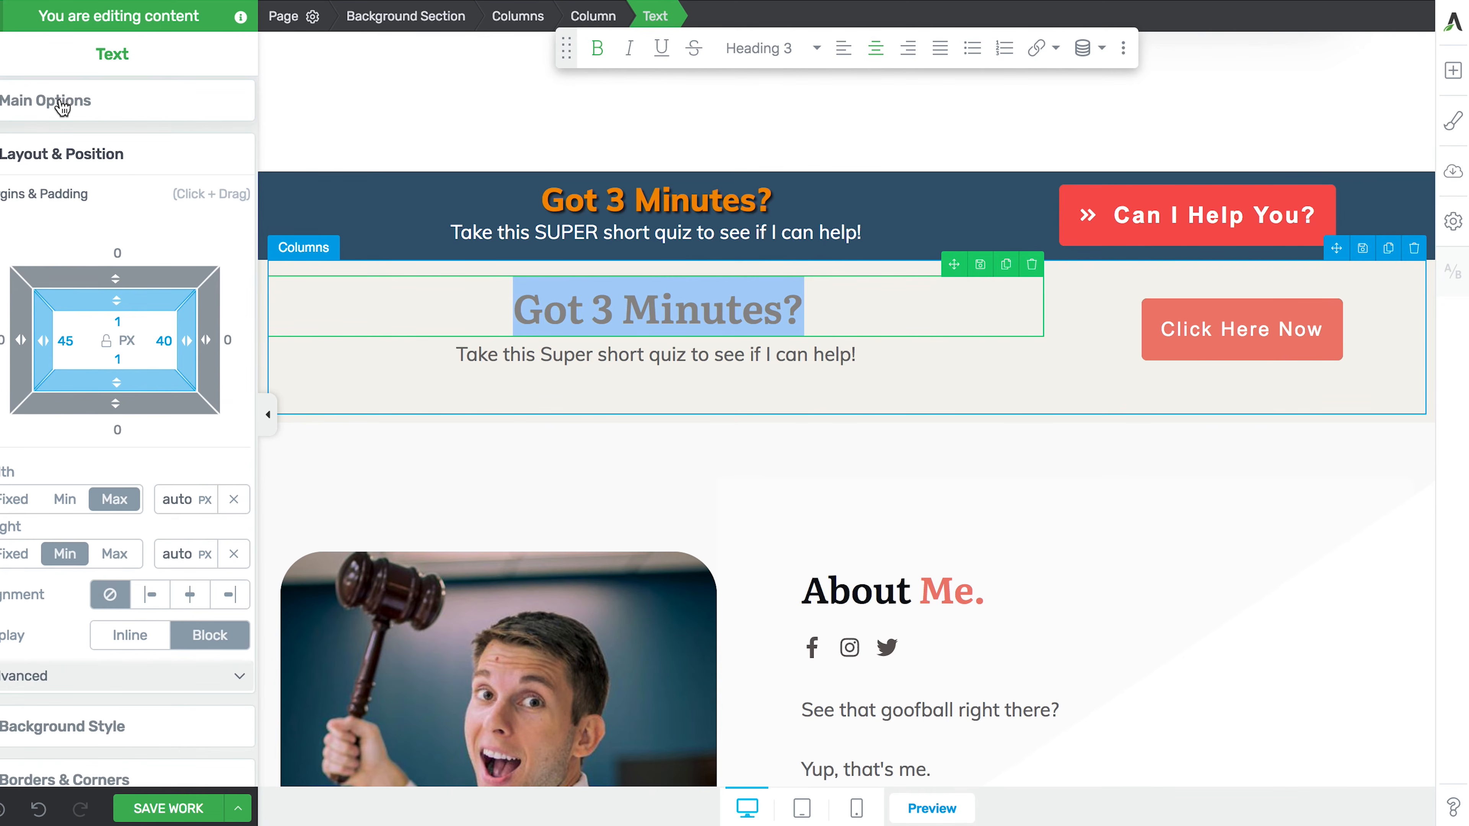
pyautogui.scroll(-5, 38, 536)
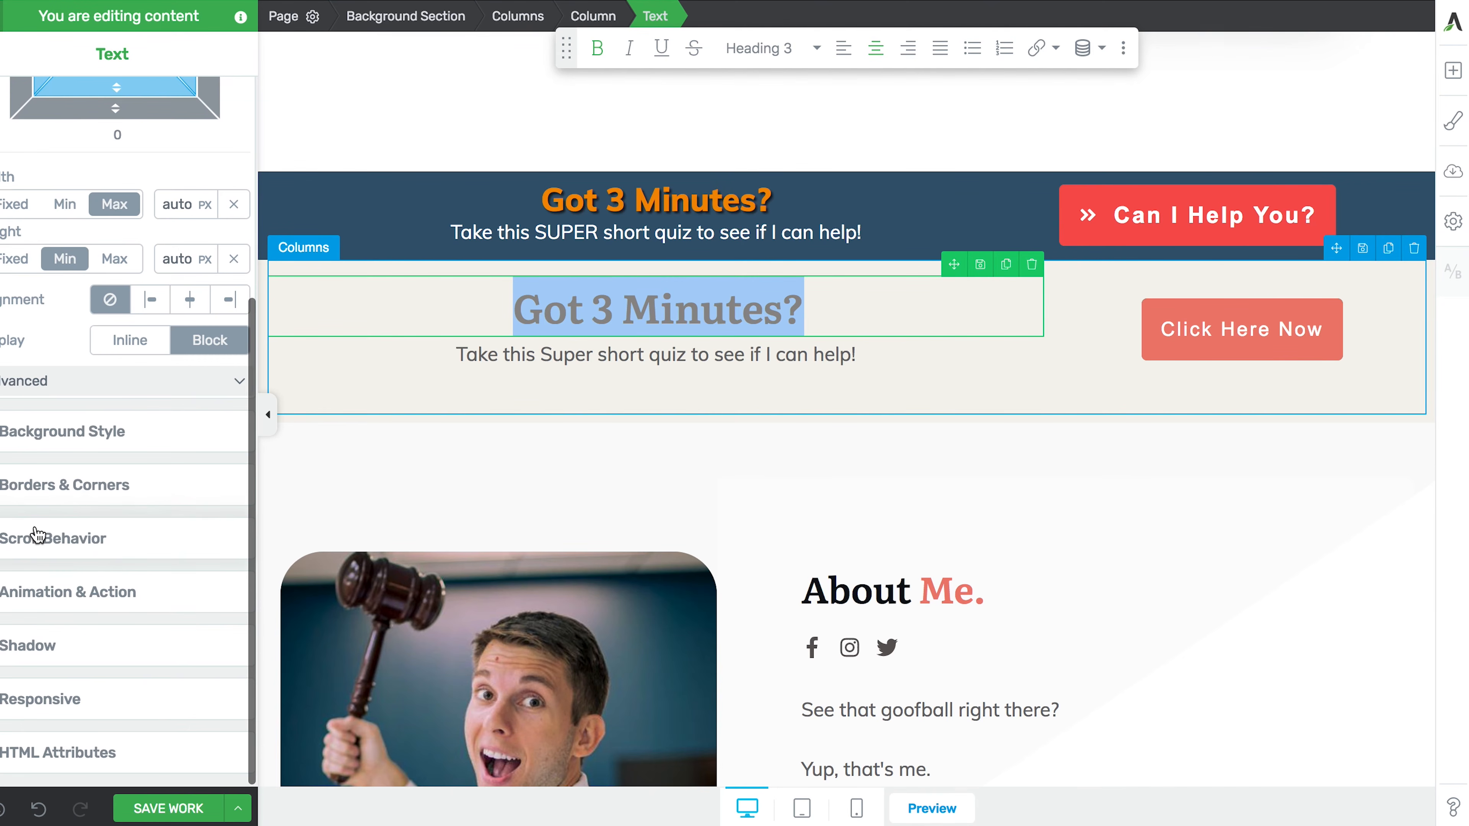
pyautogui.click(42, 644)
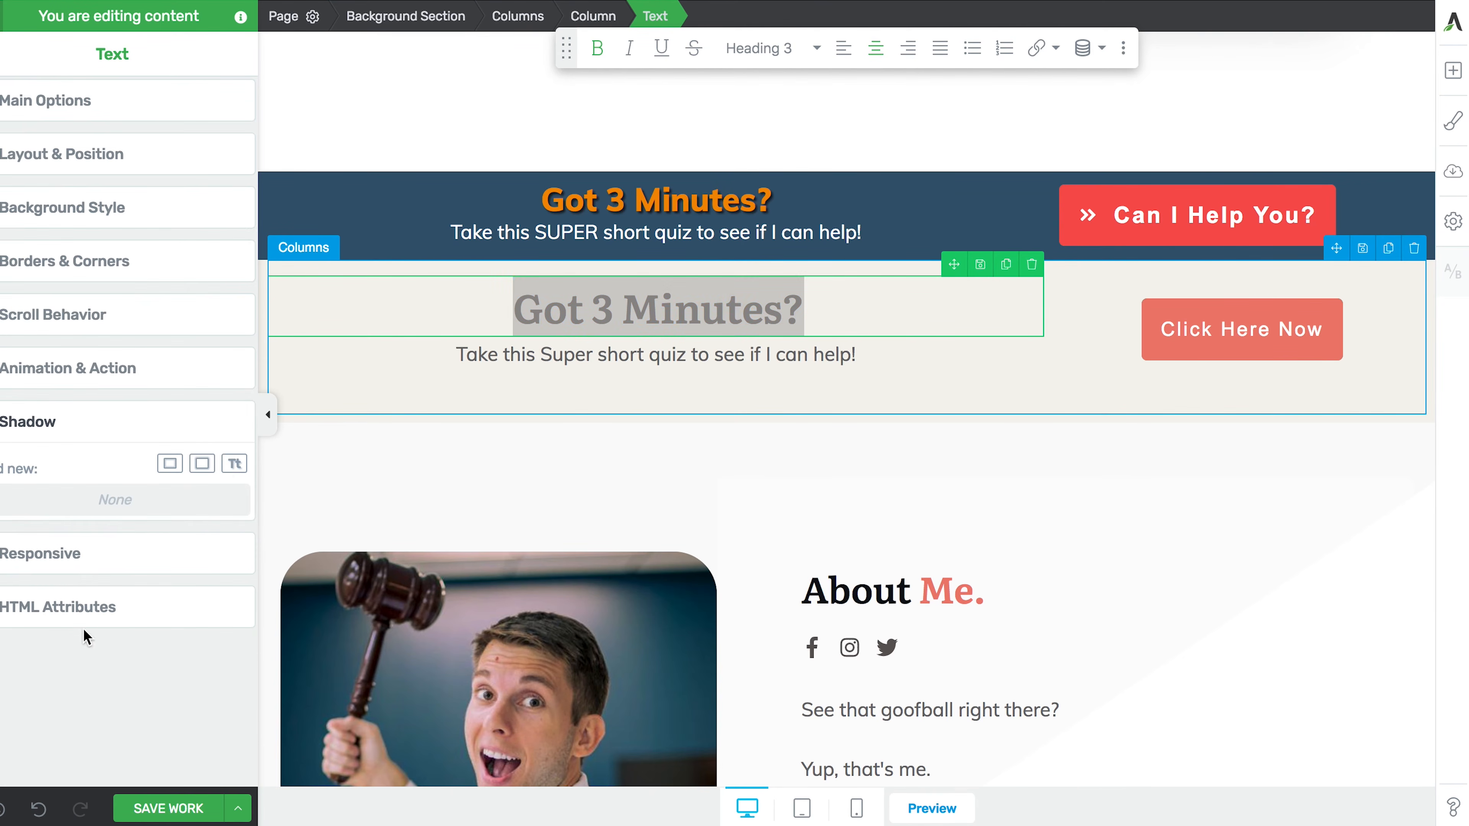
# - Add and apply a text shadow to the 'Got 3 Minutes?' heading
pyautogui.click(234, 466)
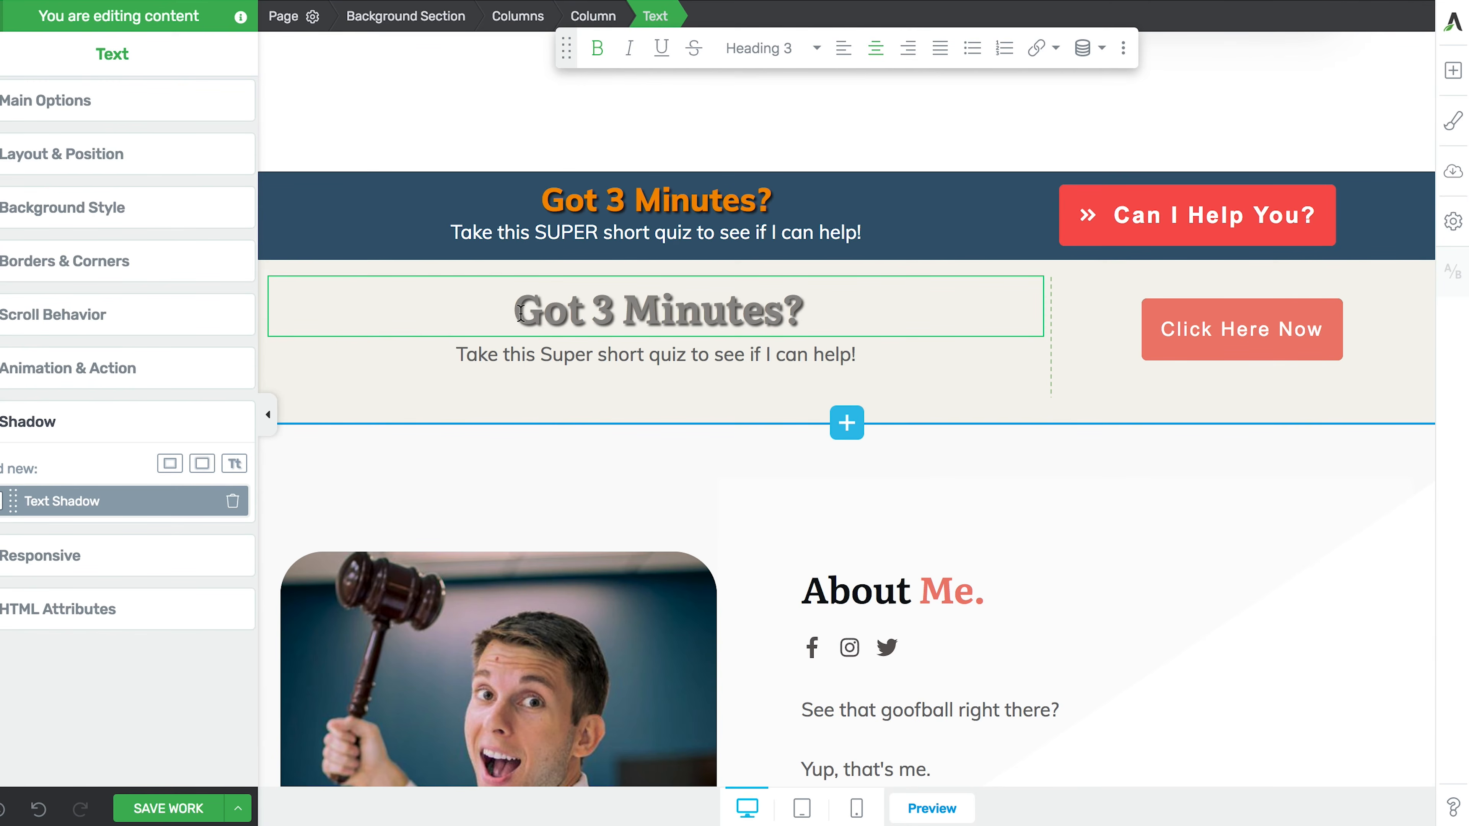
pyautogui.moveTo(514, 314); pyautogui.dragTo(801, 325)
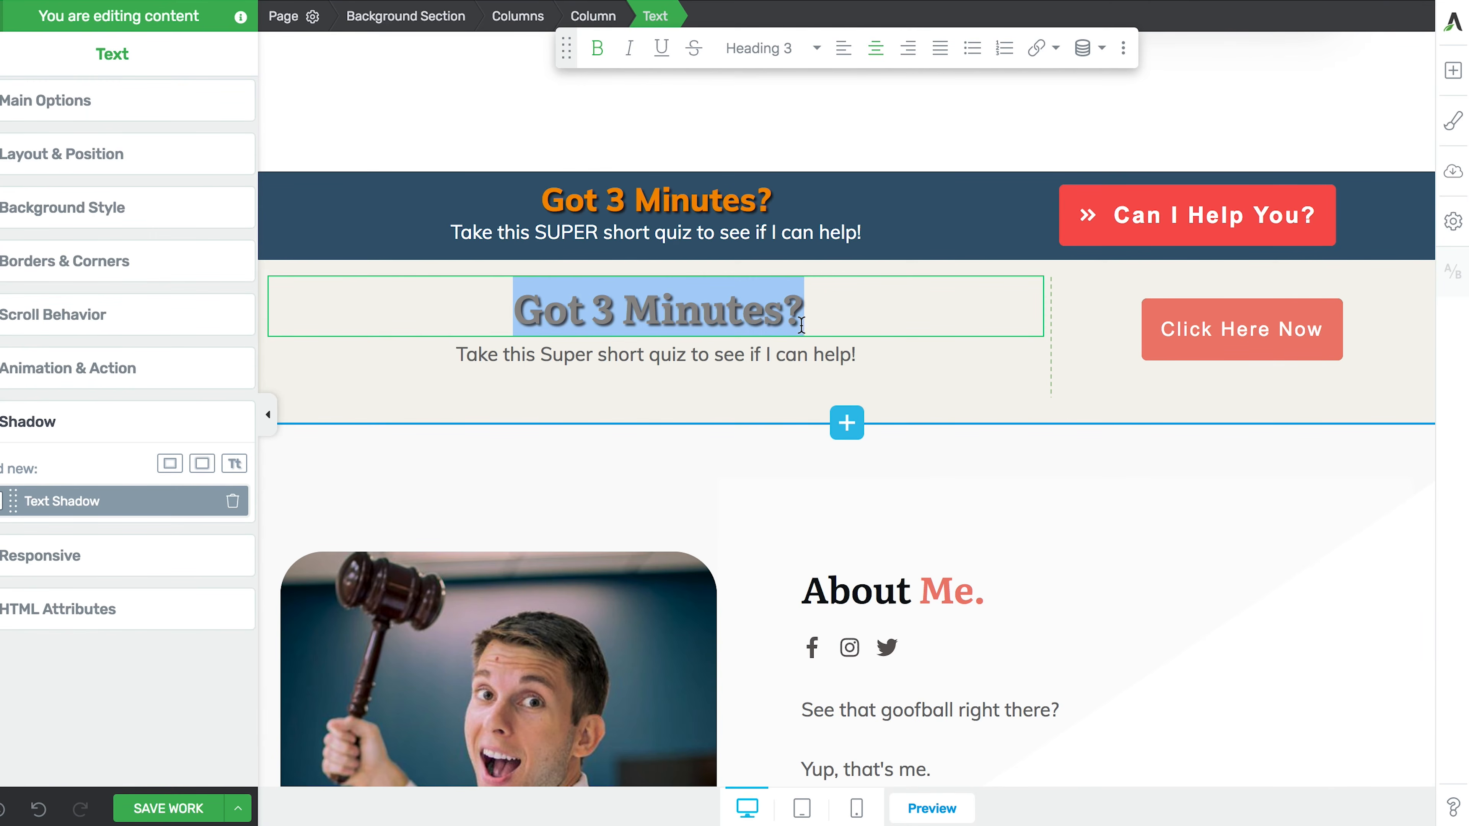
pyautogui.click(58, 110)
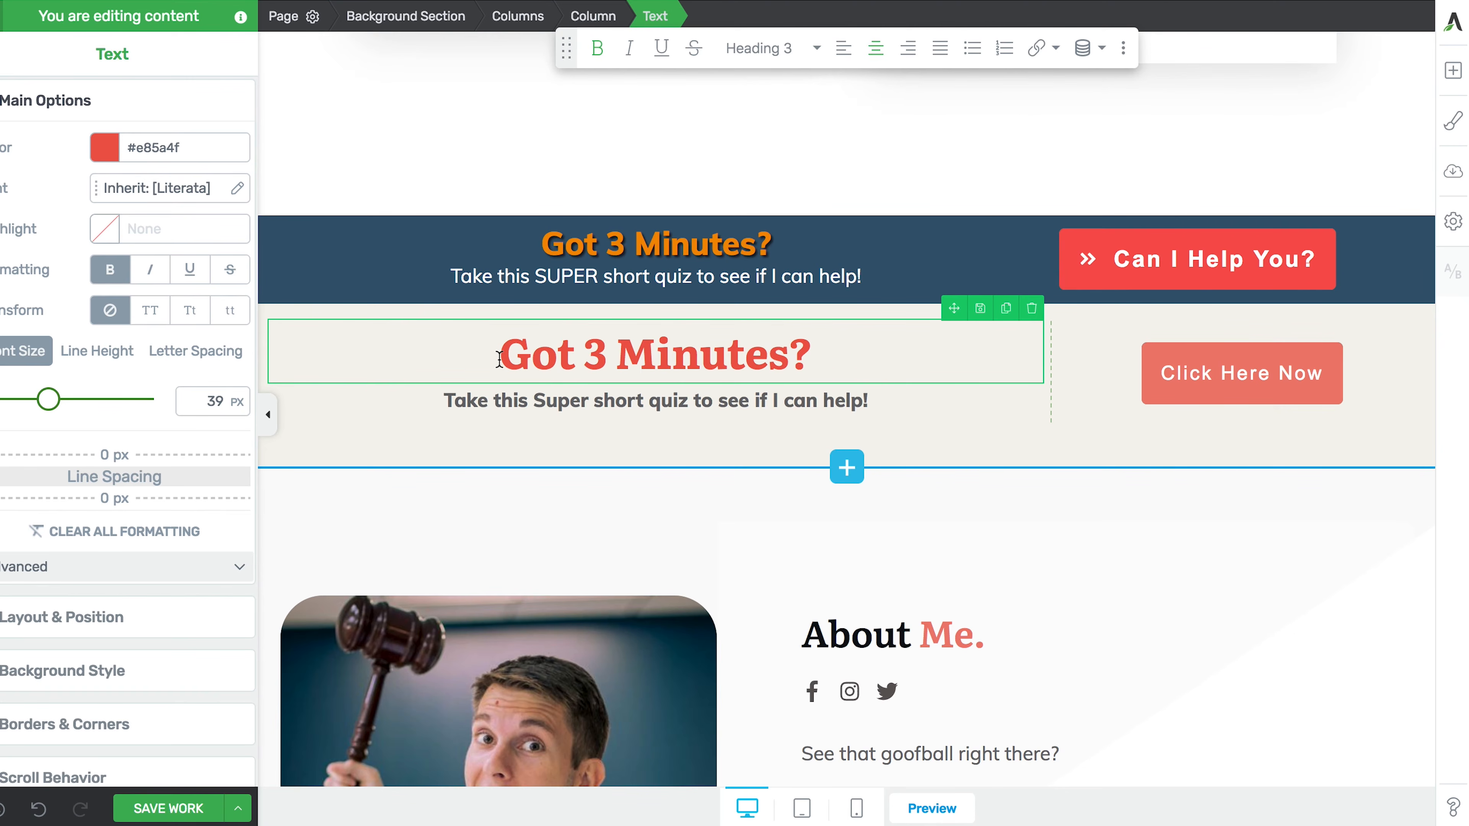
pyautogui.moveTo(507, 357); pyautogui.dragTo(813, 363)
pyautogui.click(815, 365)
pyautogui.click(105, 148)
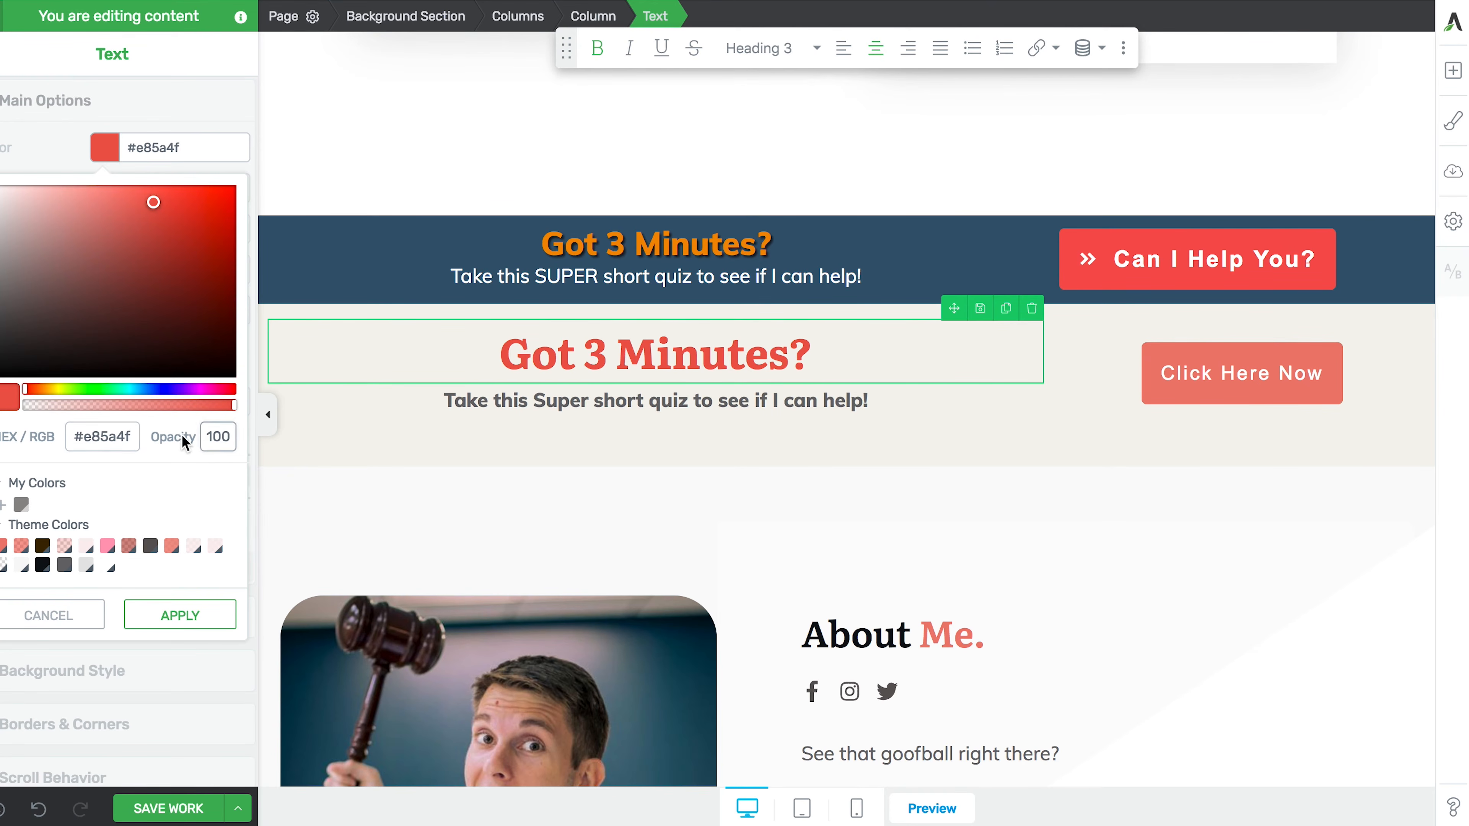
pyautogui.click(70, 619)
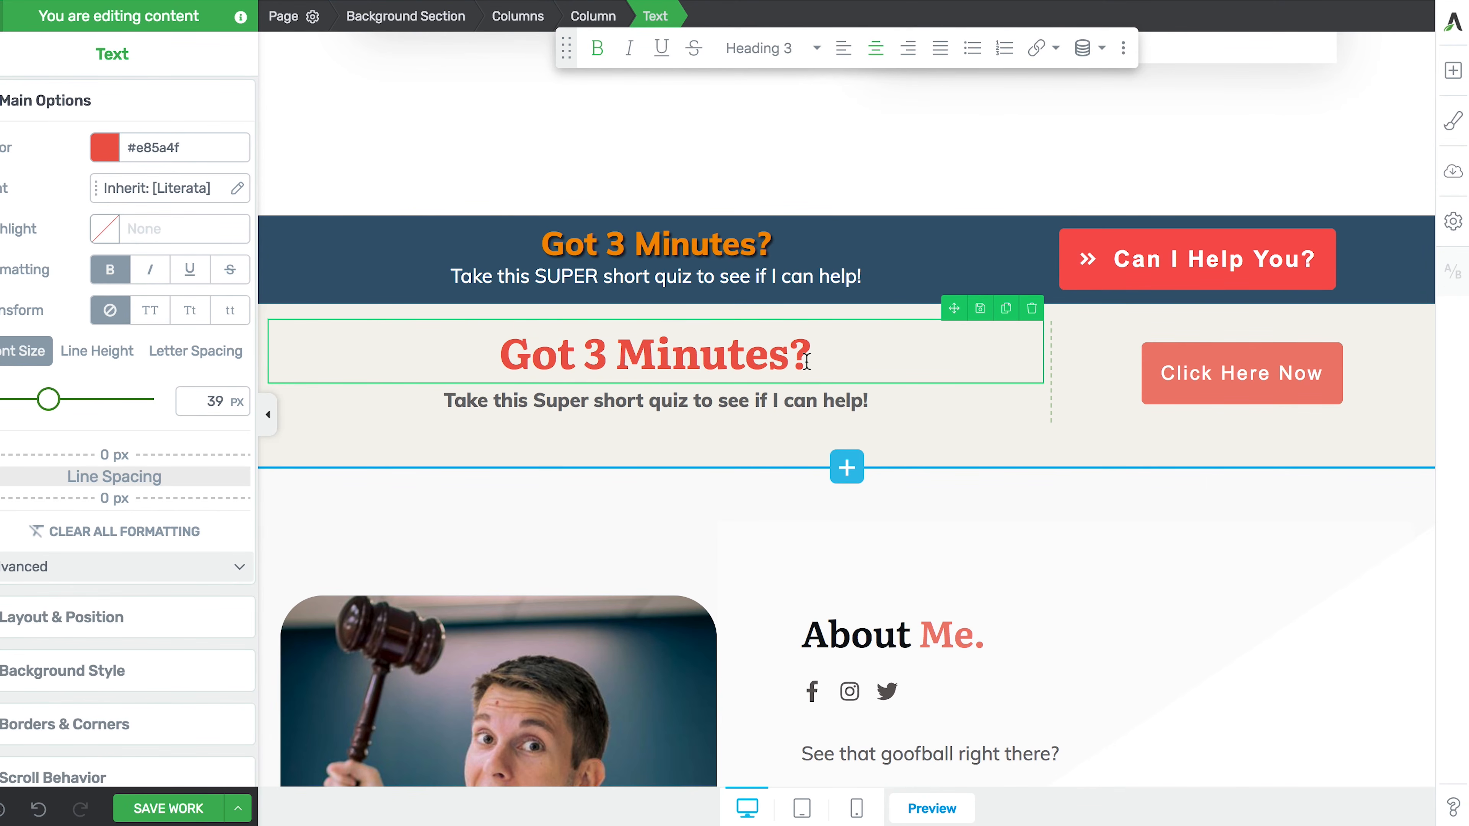
pyautogui.moveTo(811, 359); pyautogui.dragTo(483, 360)
pyautogui.click(194, 188)
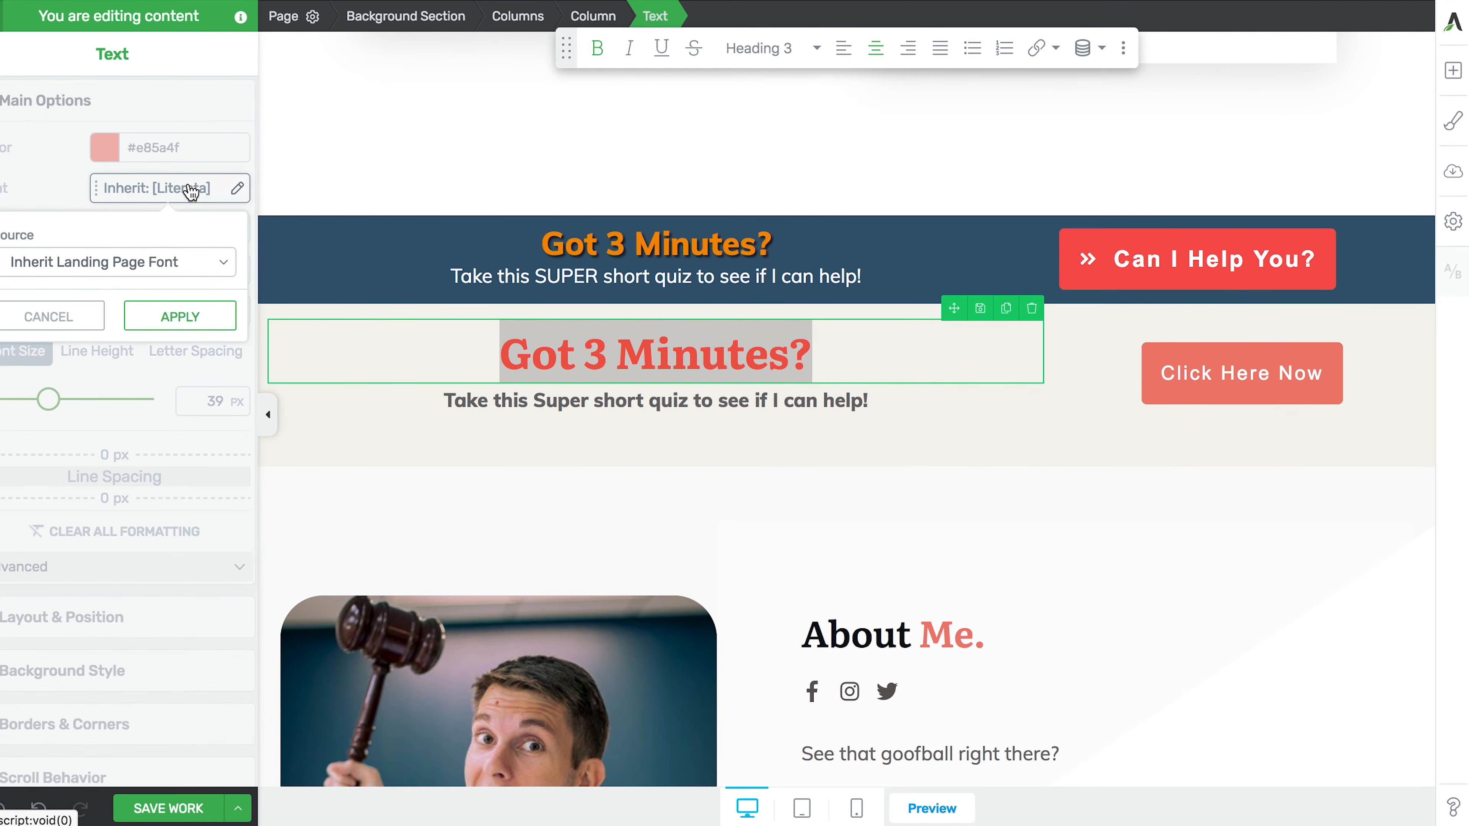
pyautogui.click(145, 267)
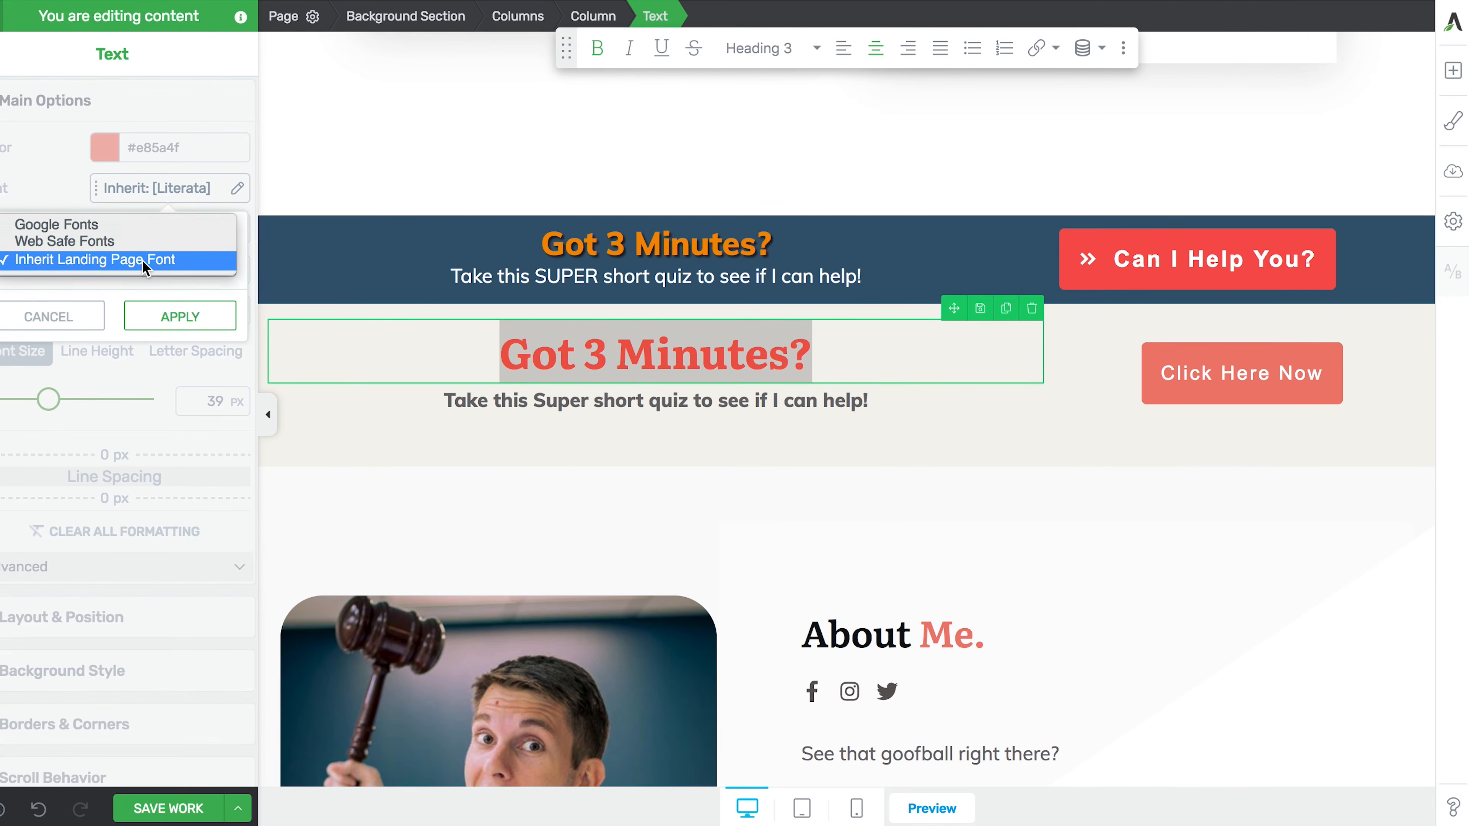
pyautogui.click(115, 230)
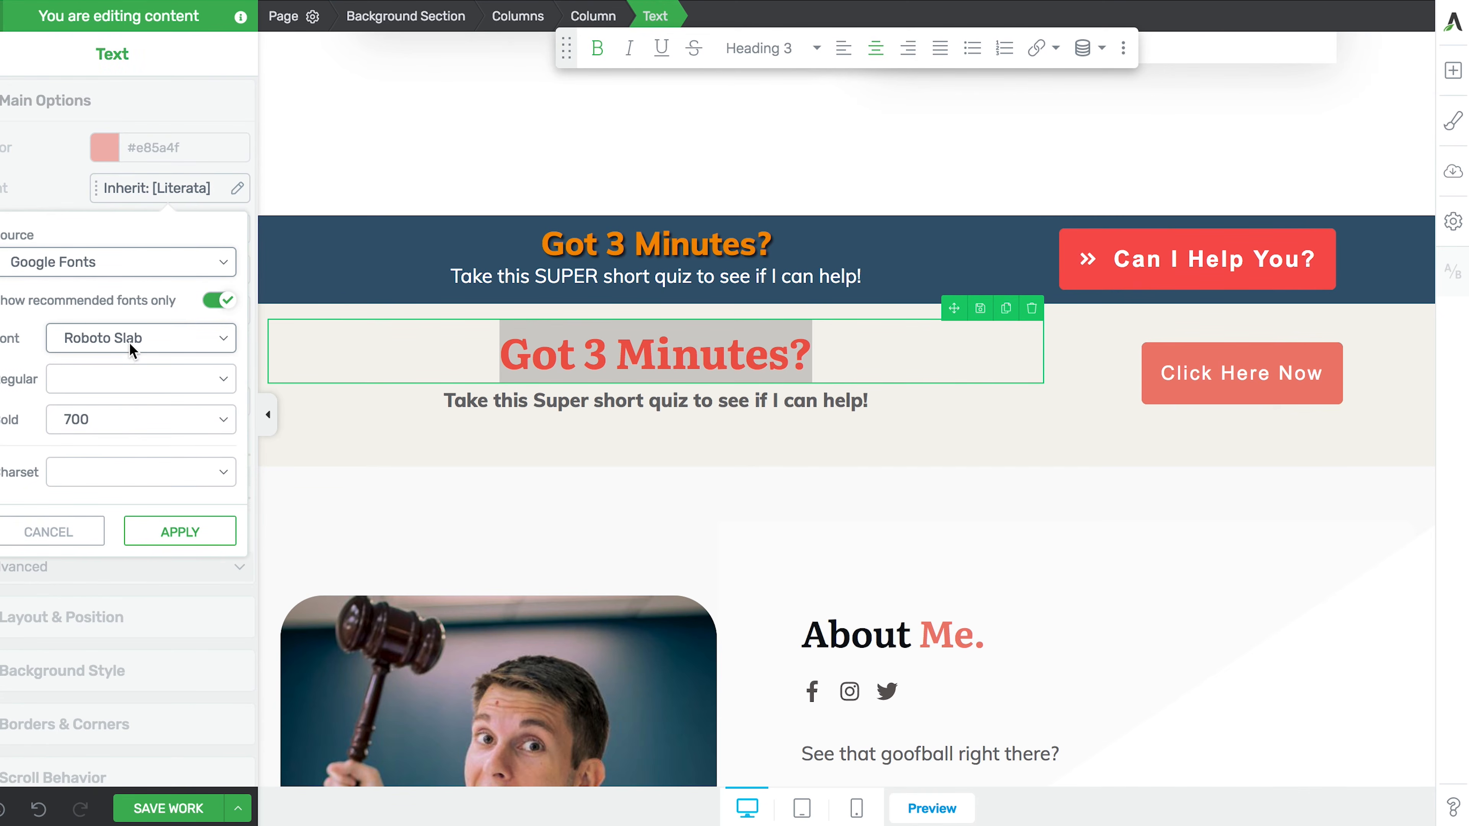
pyautogui.click(176, 537)
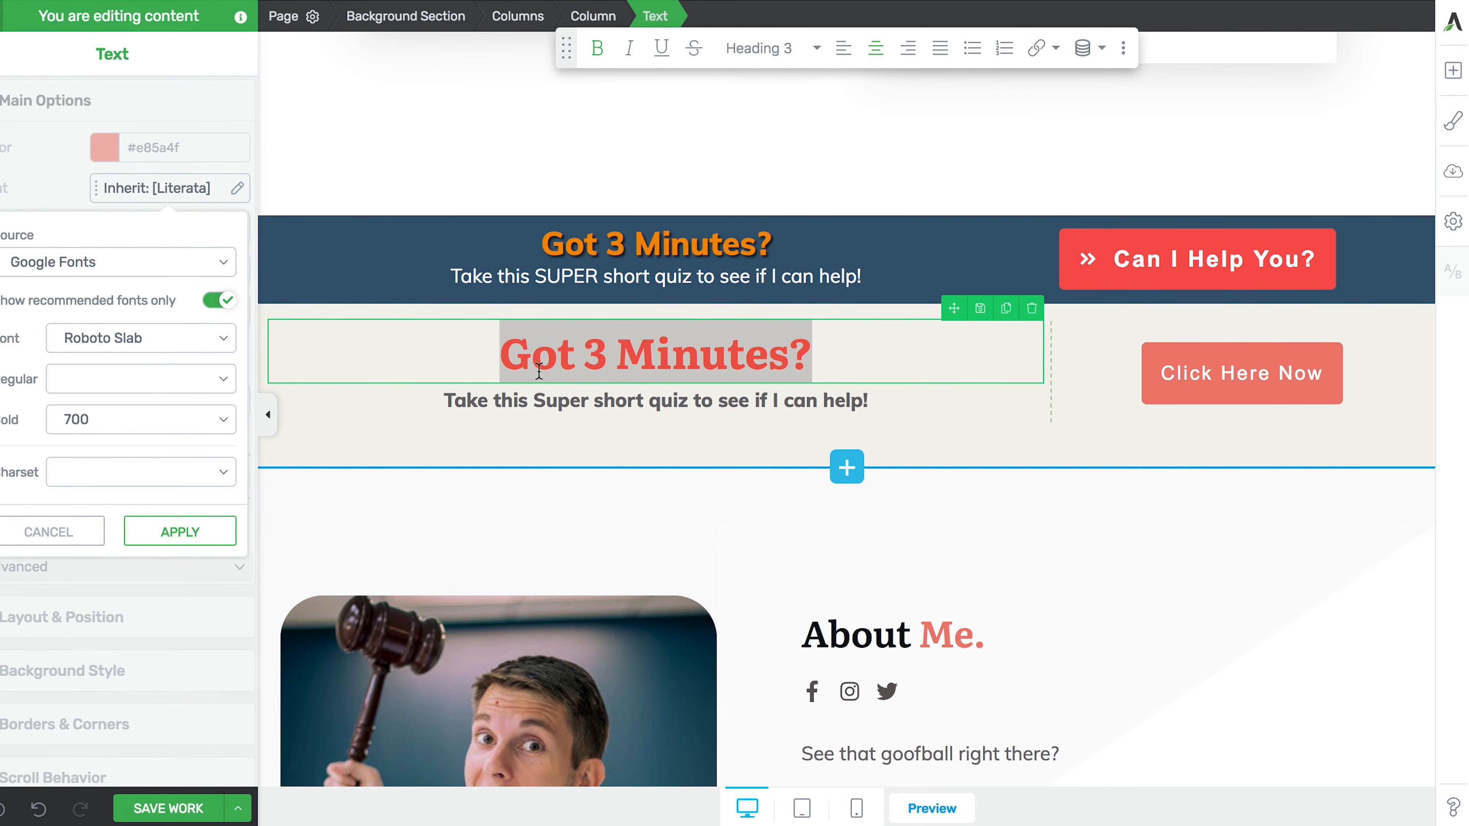
pyautogui.click(511, 359)
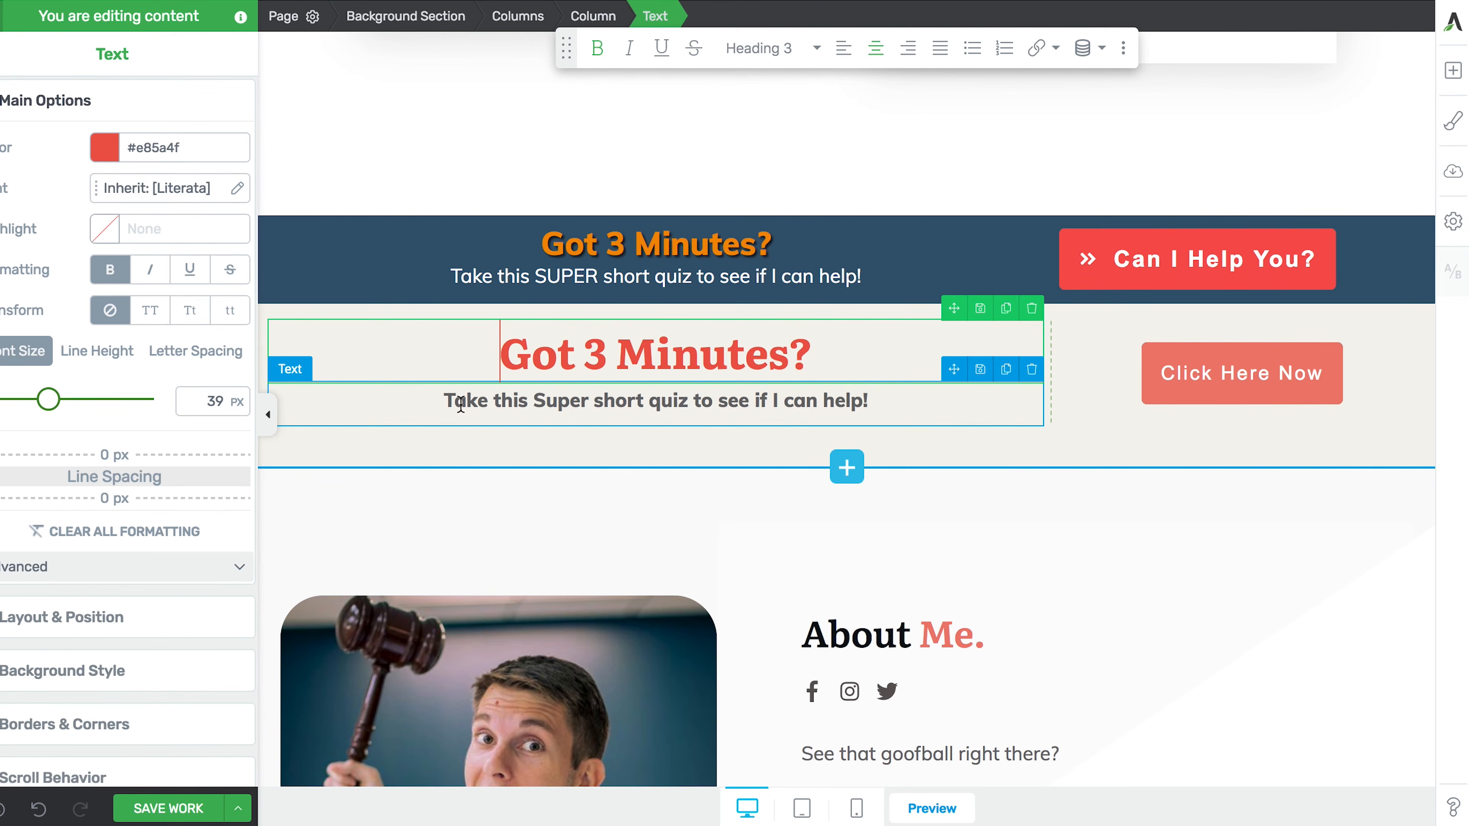
# - Change the word 'Super' in the subtitle to 'SUPER'
pyautogui.click(548, 401)
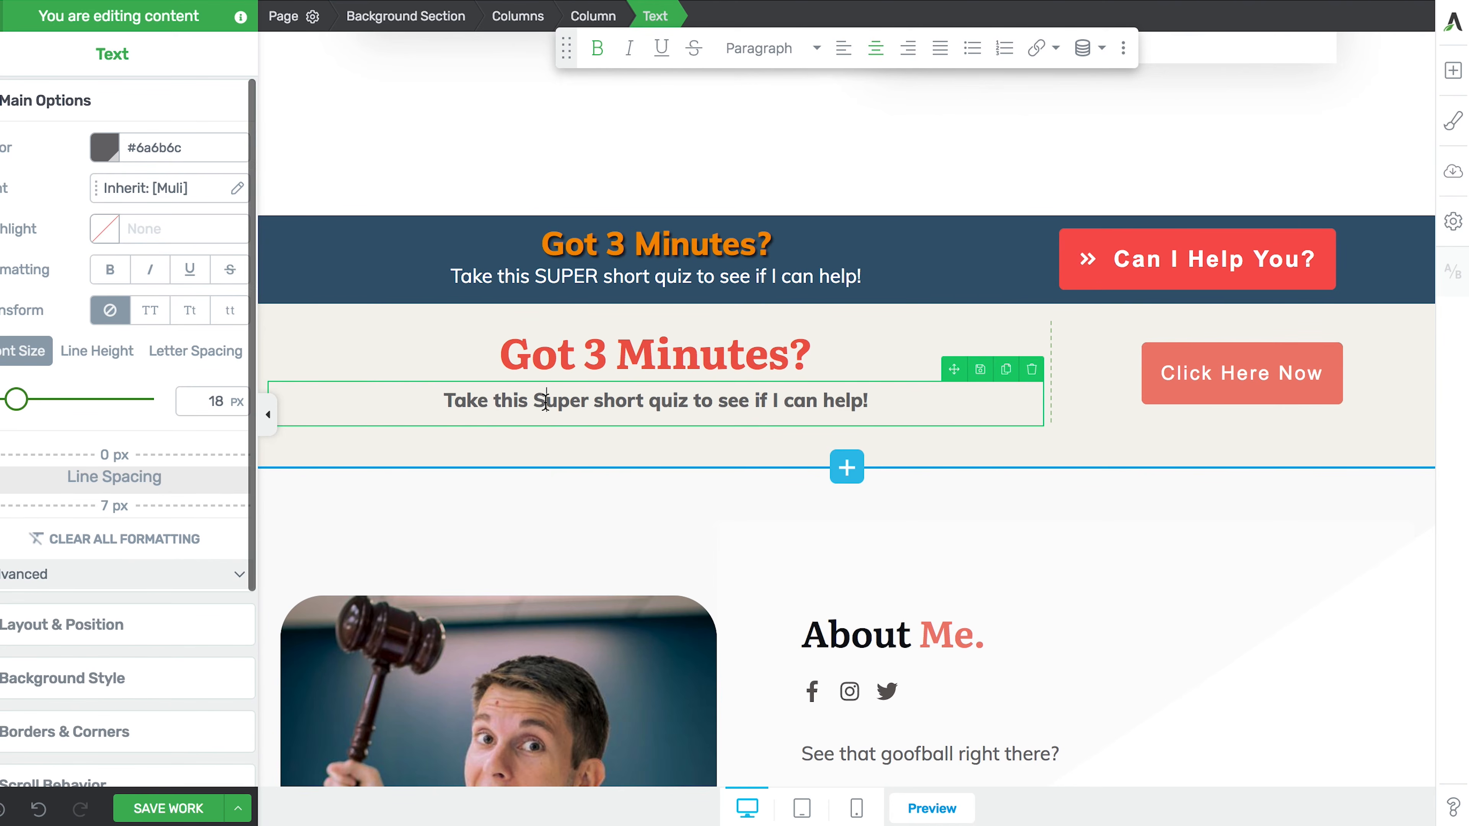
pyautogui.doubleClick(550, 400)
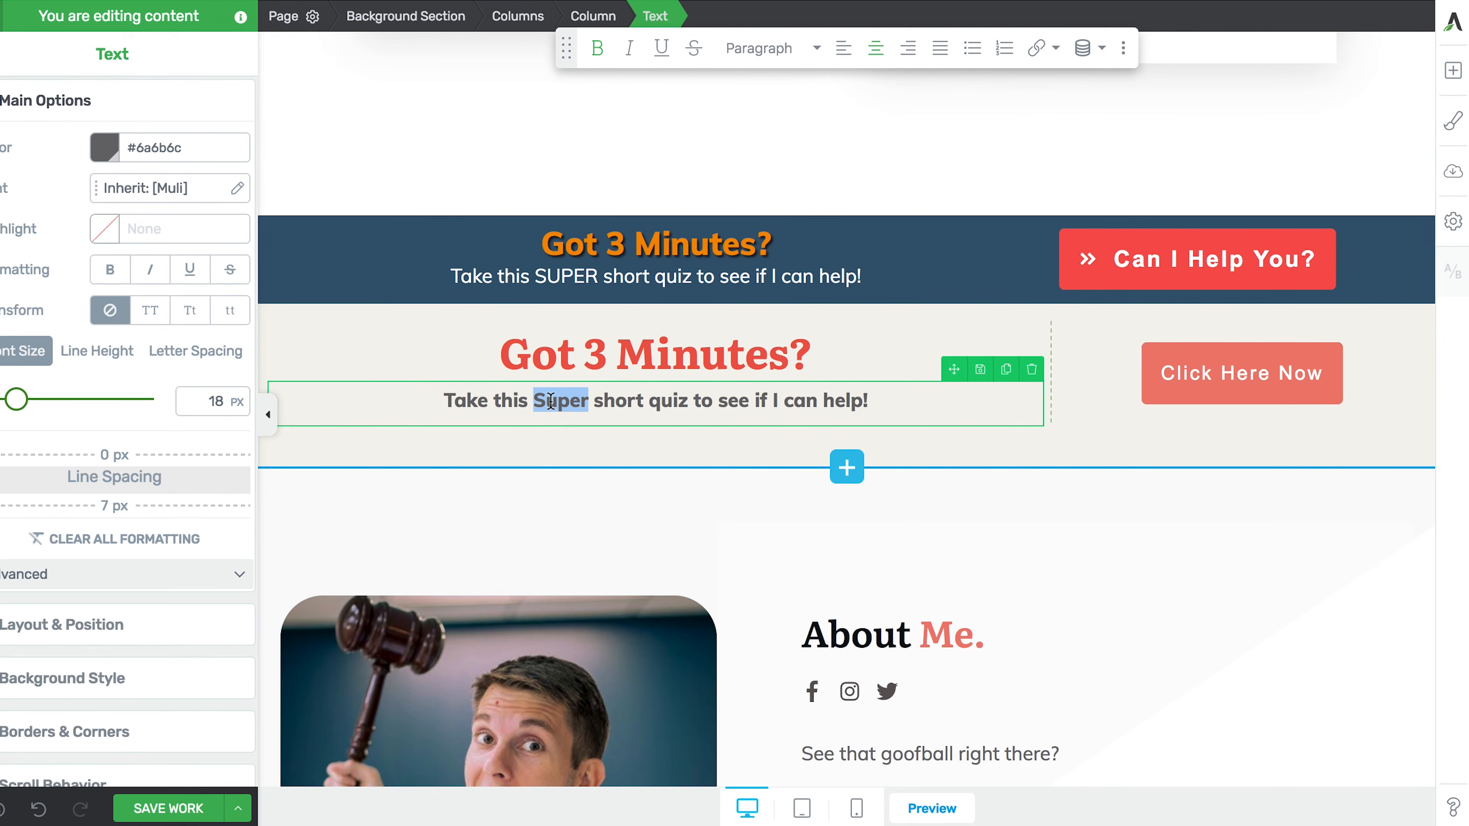
pyautogui.write('SUPER')
pyautogui.click(558, 440)
# - Align the Click Here Now button to the left of its column
pyautogui.scroll(-2, 559, 440)
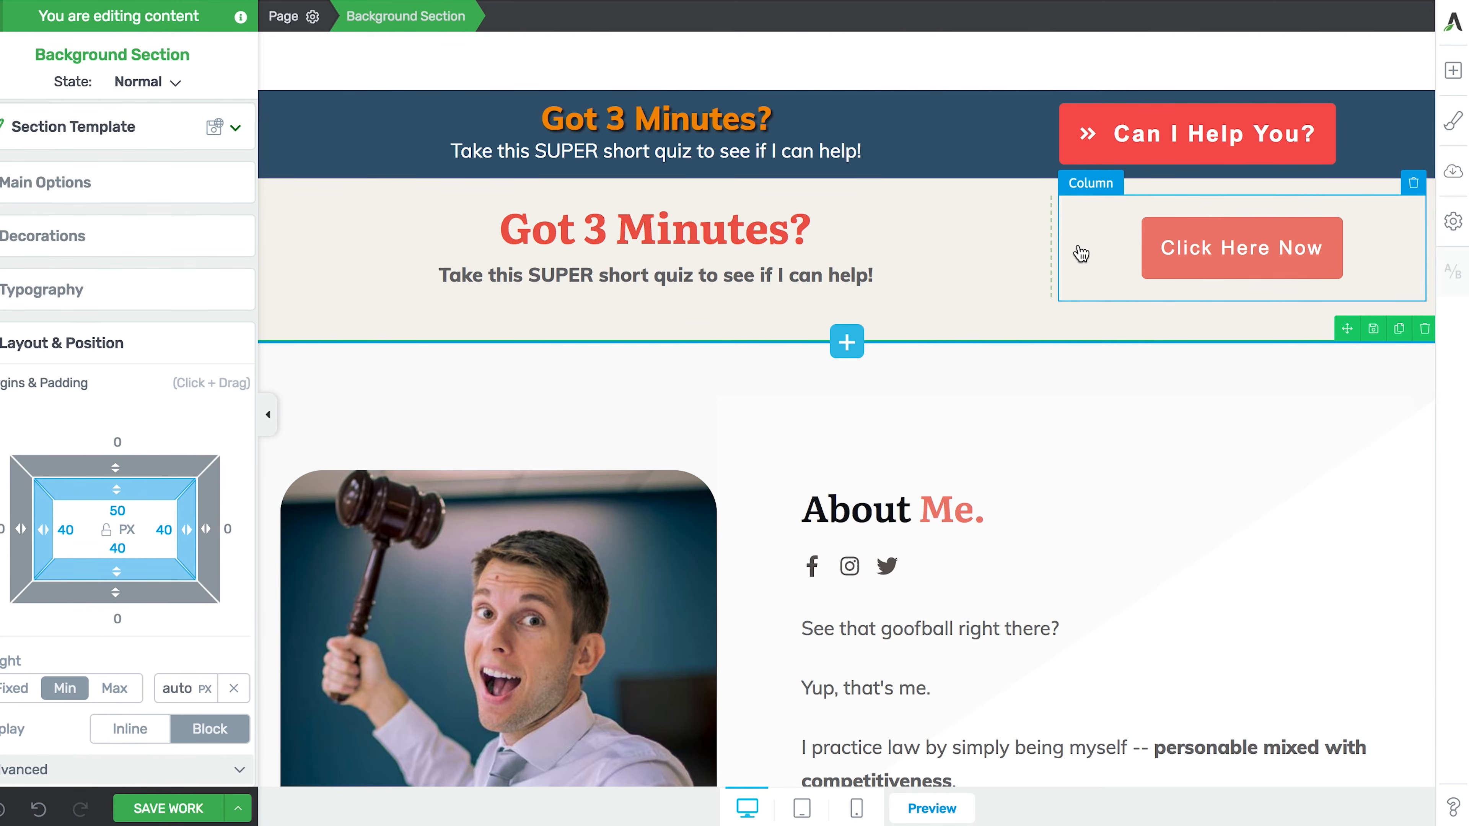
pyautogui.click(1112, 250)
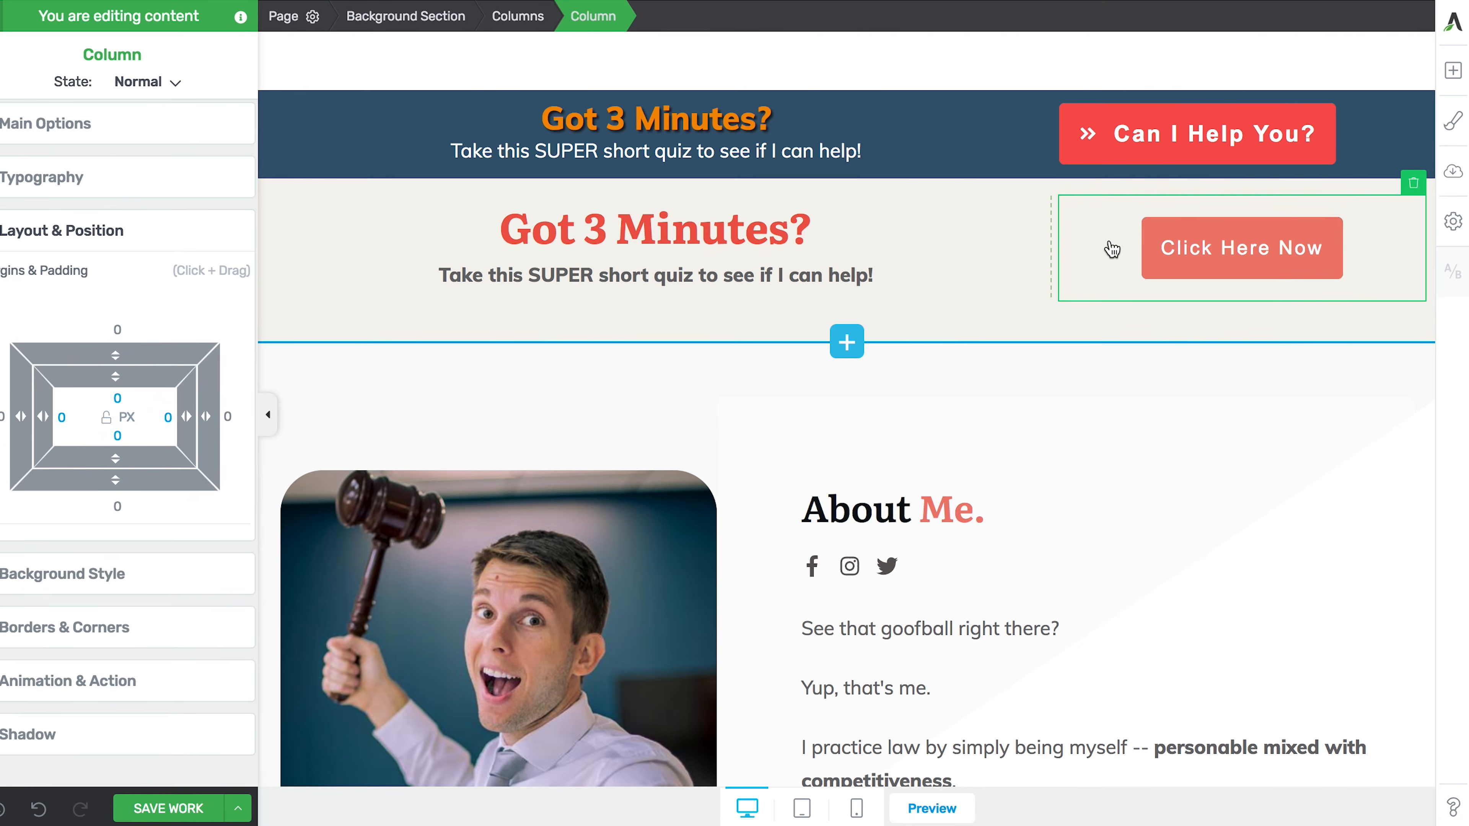
pyautogui.click(1179, 238)
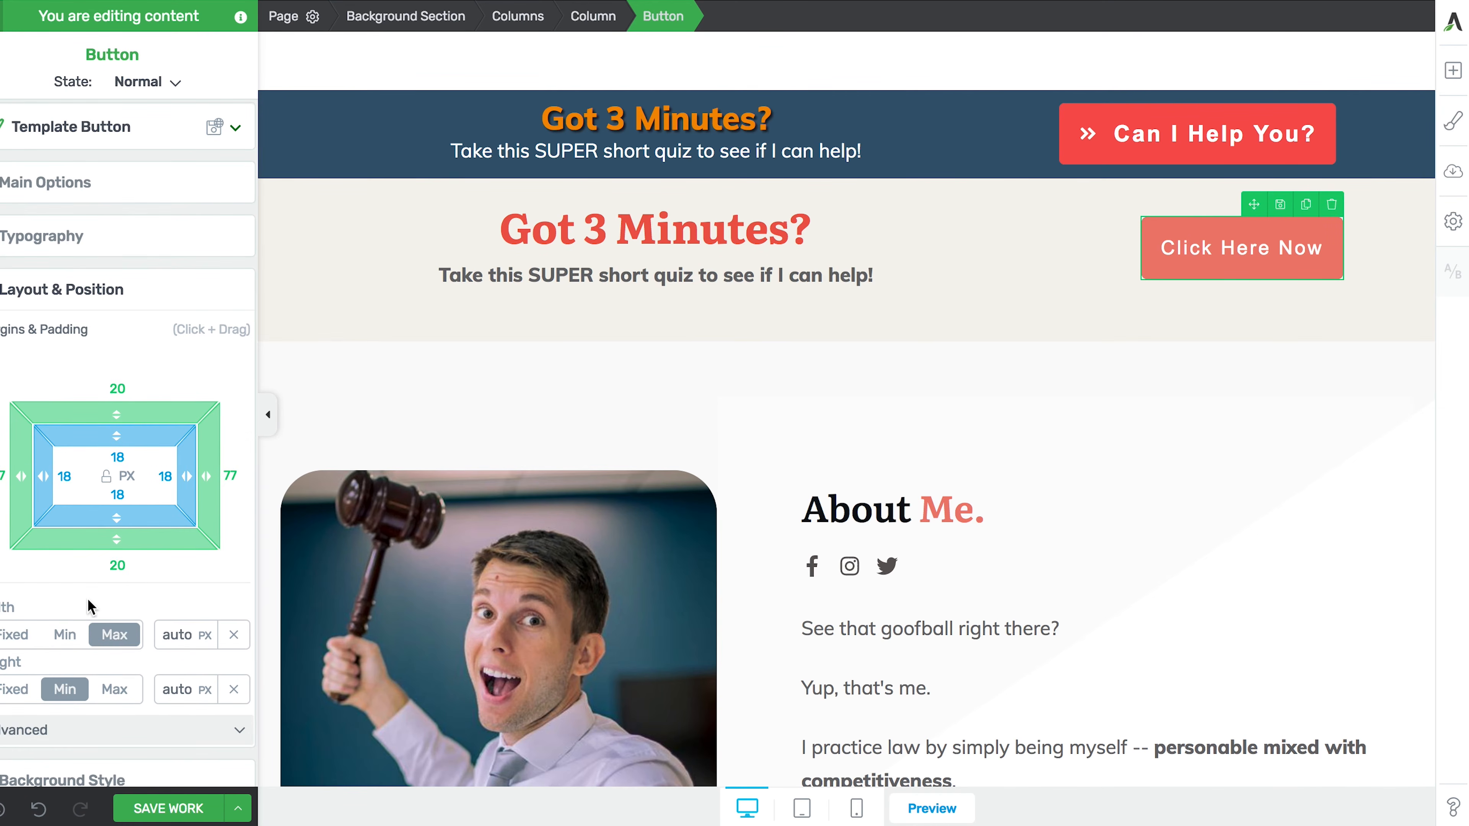
pyautogui.scroll(-1, 81, 607)
pyautogui.scroll(-3, 79, 607)
pyautogui.scroll(3, 79, 607)
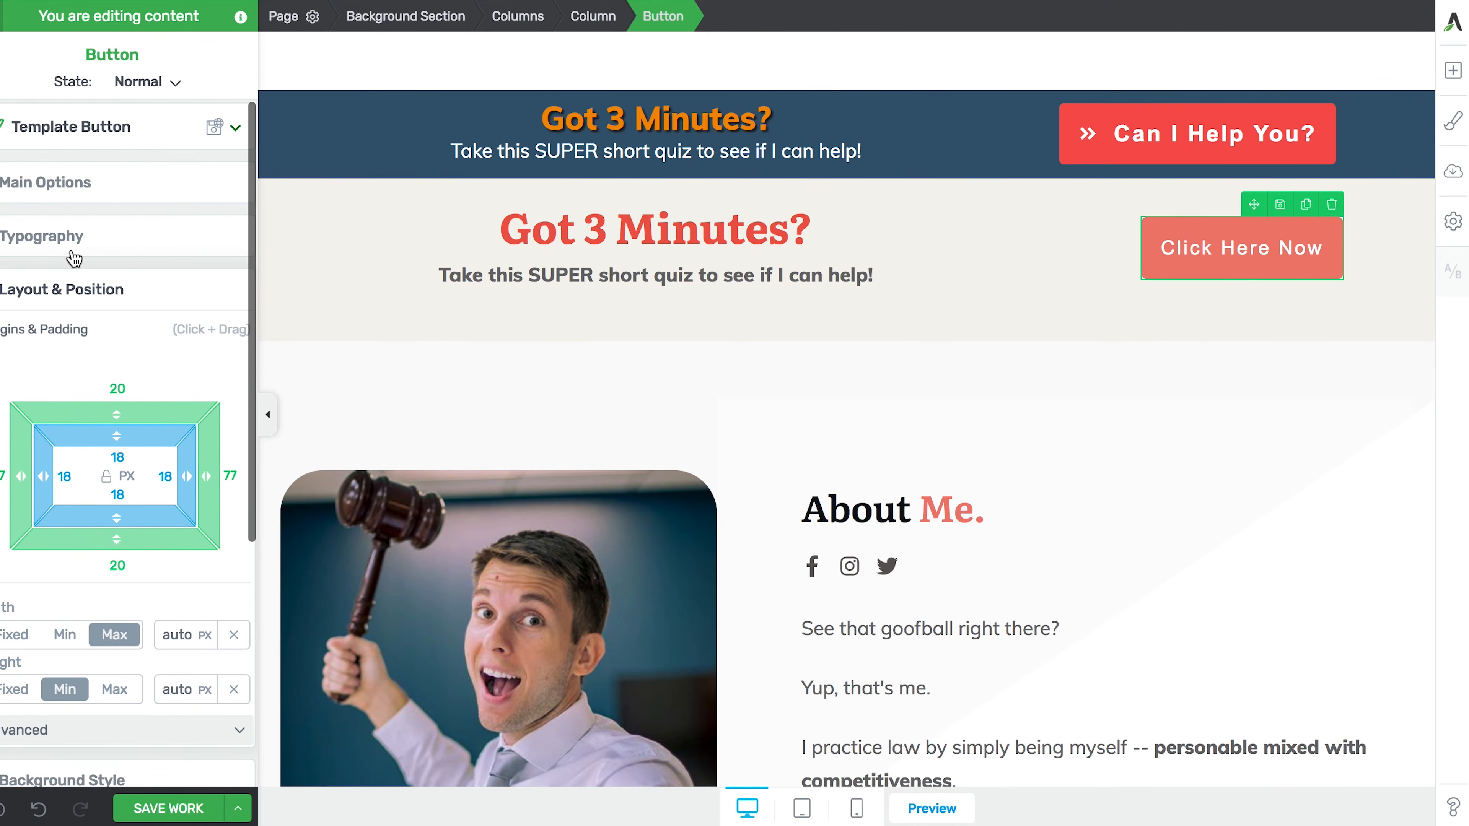
pyautogui.click(62, 186)
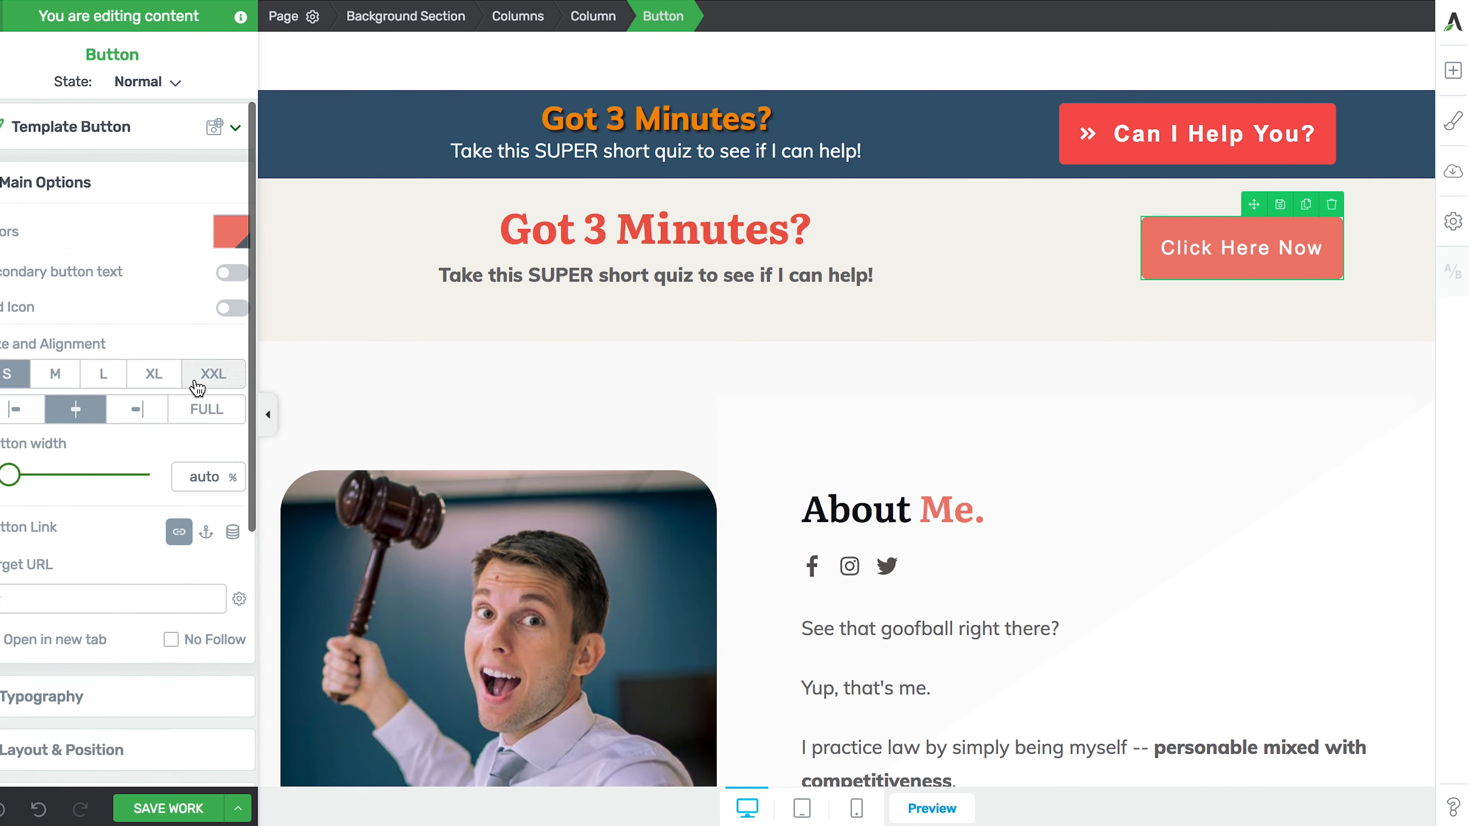
pyautogui.click(21, 418)
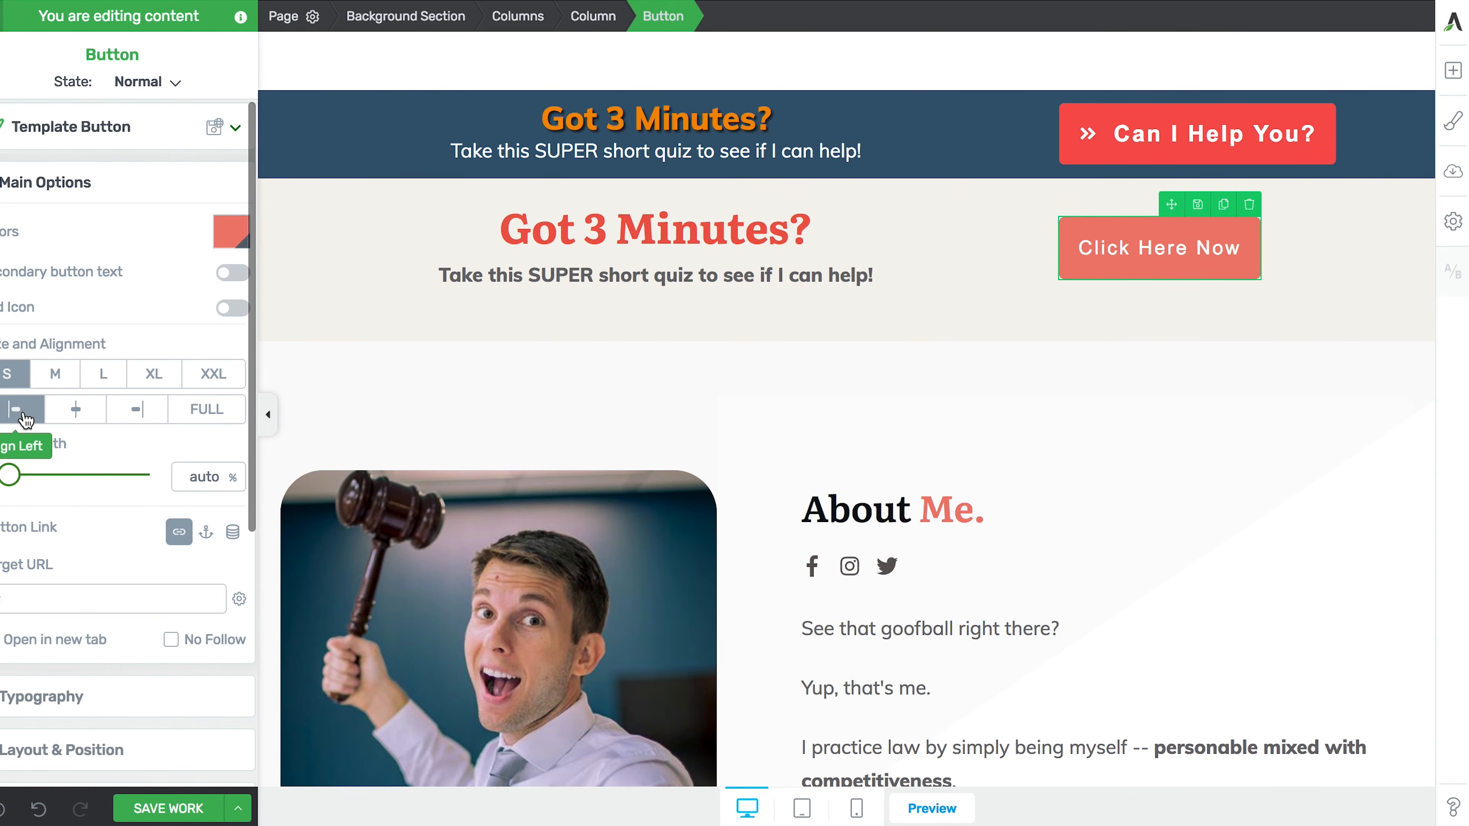
pyautogui.click(566, 344)
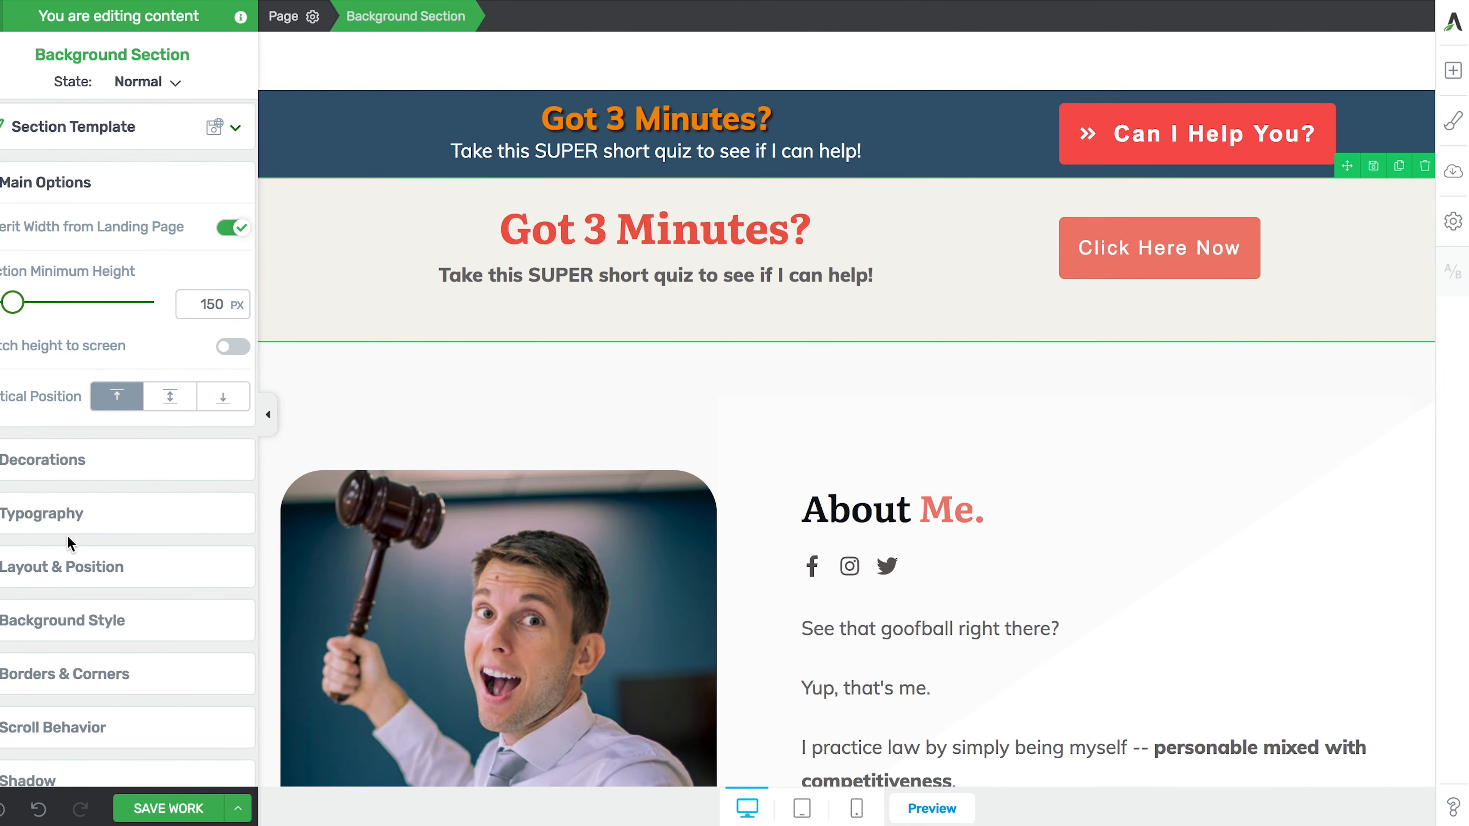
# - Tighten the gray section's bottom spacing and lower its minimum height to 64 px
pyautogui.scroll(-2, 67, 535)
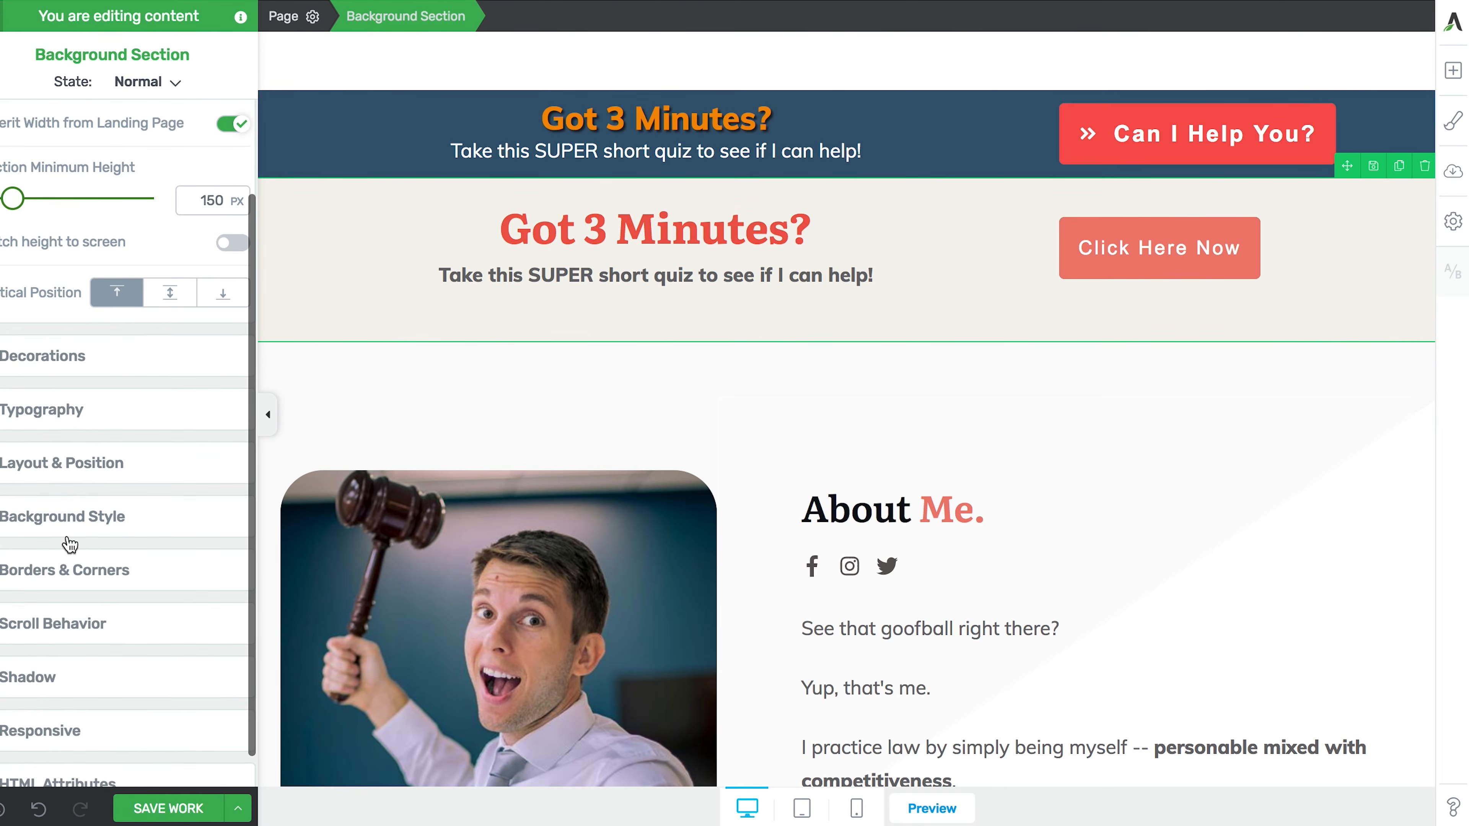
pyautogui.click(73, 477)
pyautogui.moveTo(109, 565)
pyautogui.mouseDown()
pyautogui.moveTo(109, 541)
pyautogui.moveTo(108, 605)
pyautogui.moveTo(104, 551)
pyautogui.mouseUp()
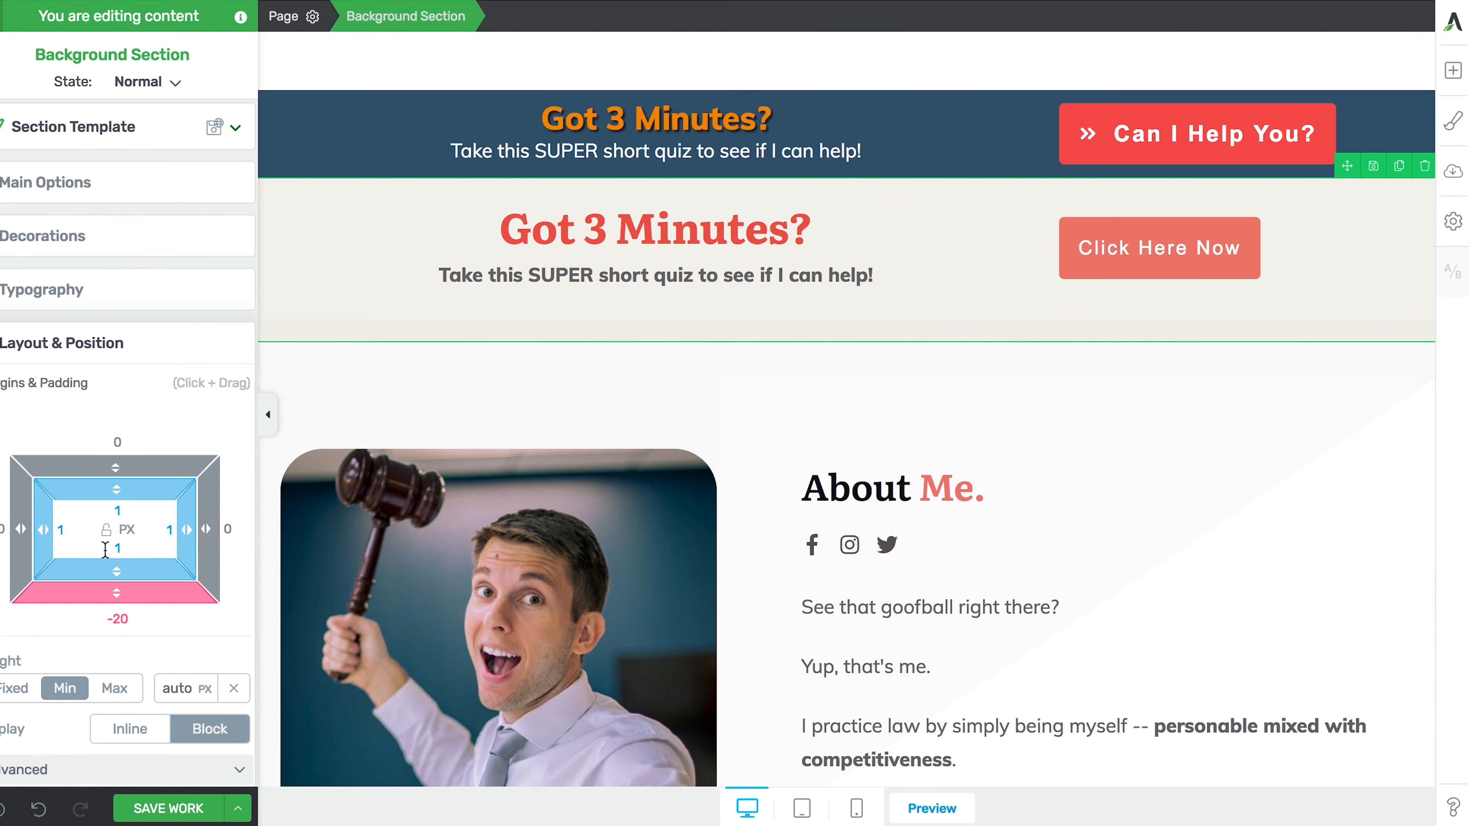
pyautogui.scroll(-3, 150, 616)
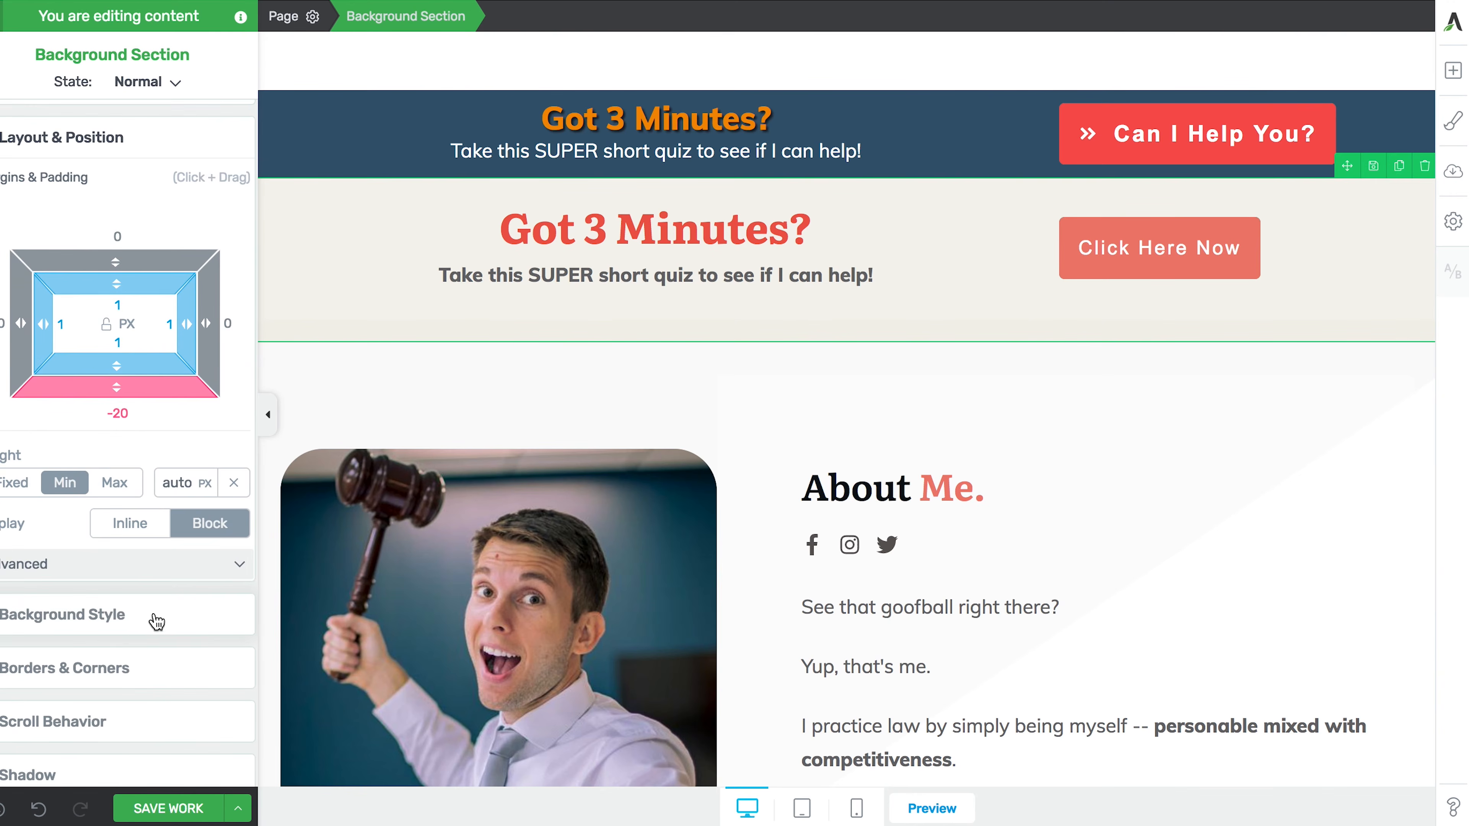
pyautogui.moveTo(169, 485); pyautogui.dragTo(164, 525)
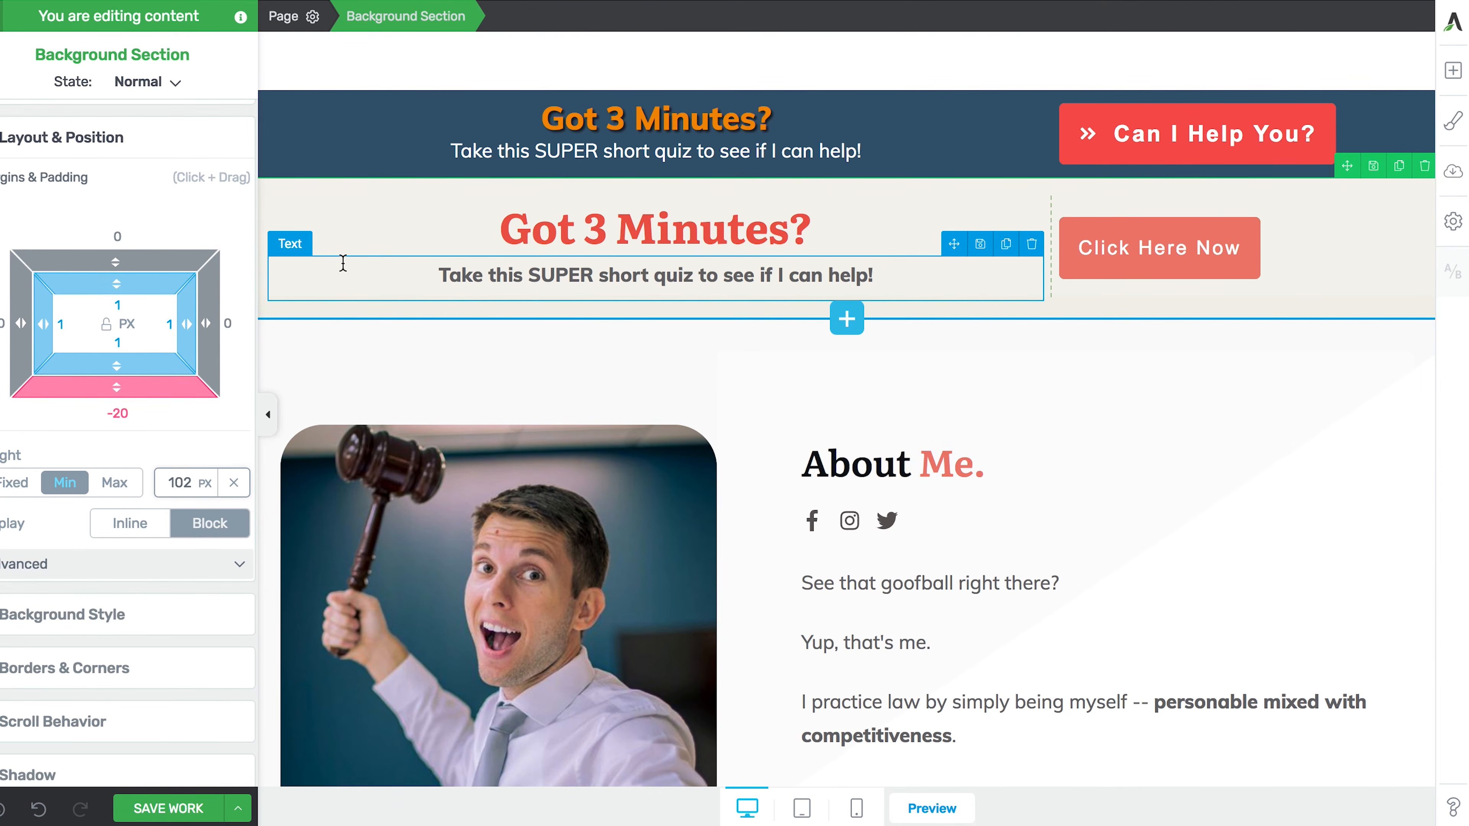
pyautogui.scroll(5, 58, 242)
pyautogui.click(57, 191)
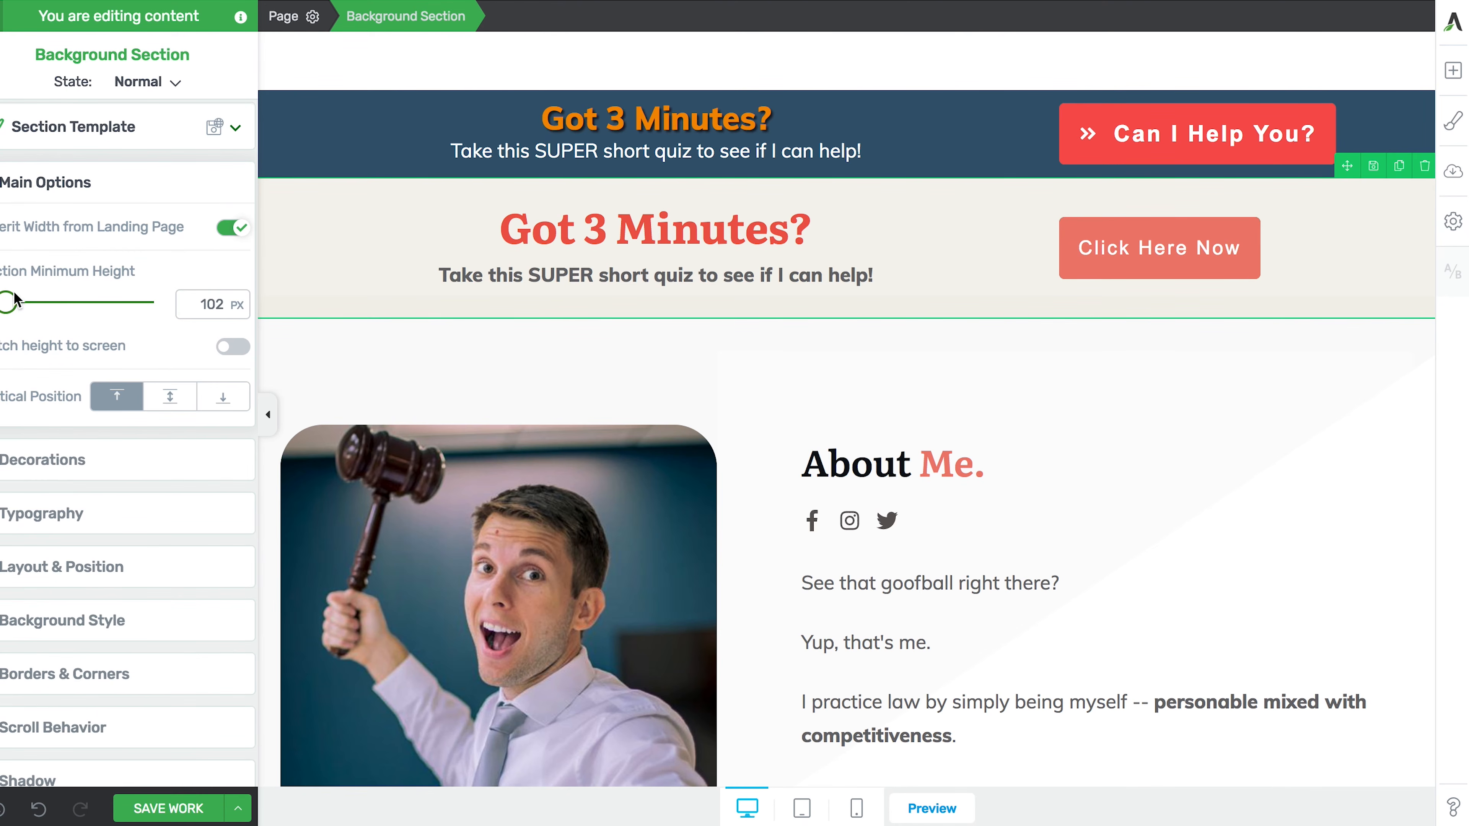
pyautogui.moveTo(7, 311); pyautogui.dragTo(6, 313)
pyautogui.click(539, 236)
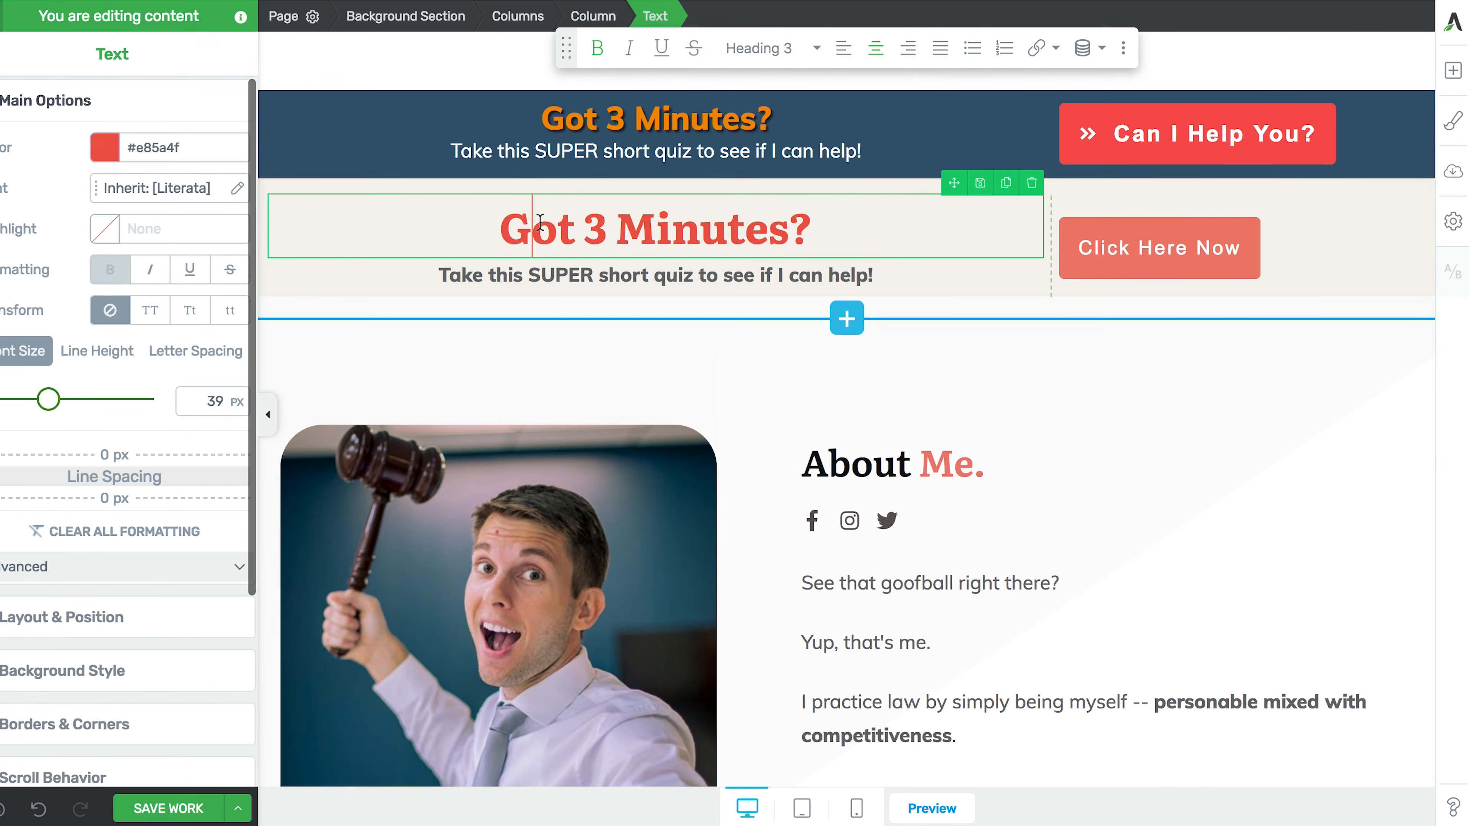
# - Give the heading-and-button row a -8 px top margin and an 11 px bottom margin
pyautogui.click(522, 26)
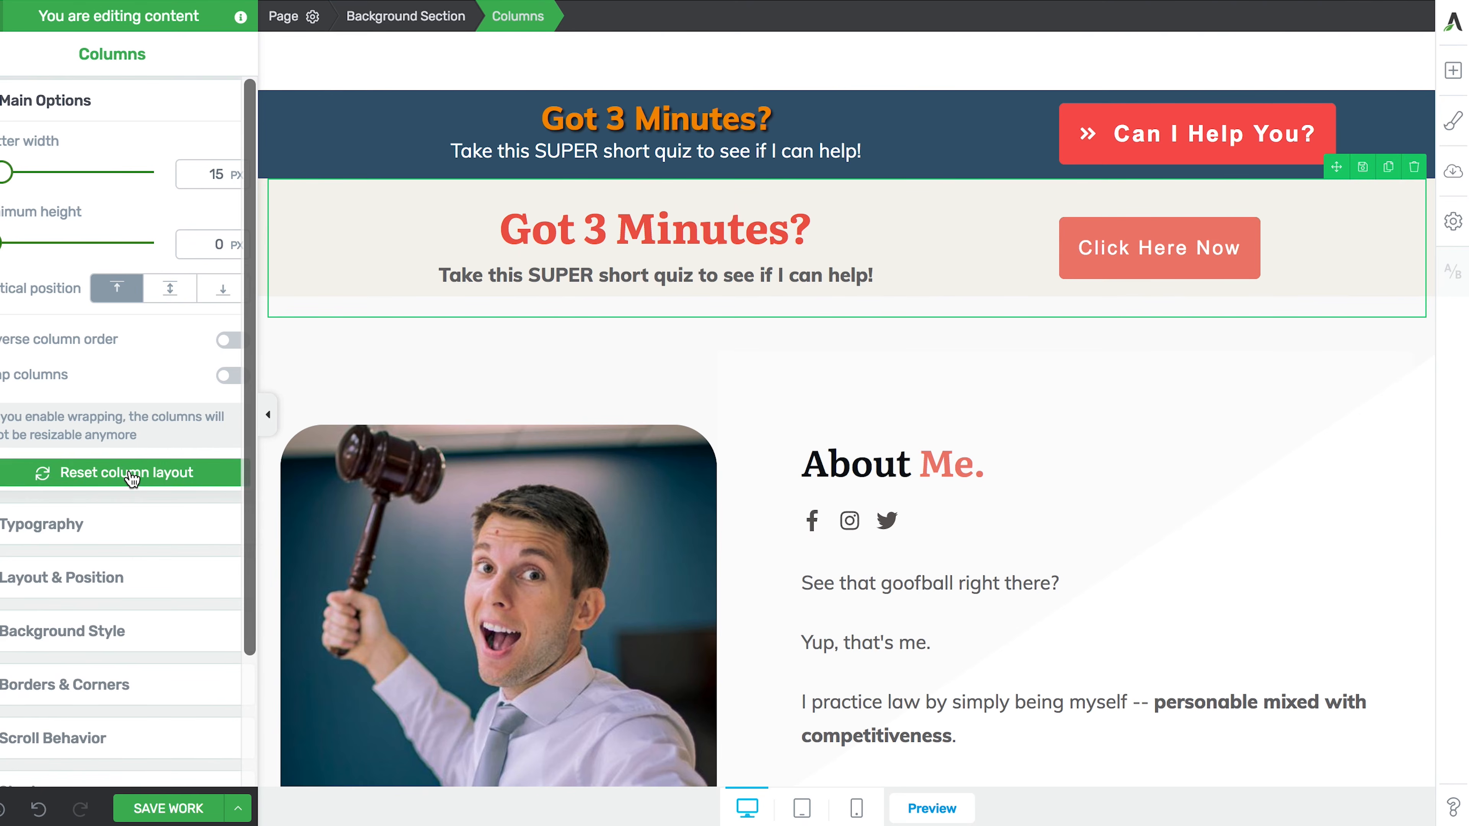
pyautogui.click(75, 577)
pyautogui.moveTo(117, 333); pyautogui.dragTo(119, 348)
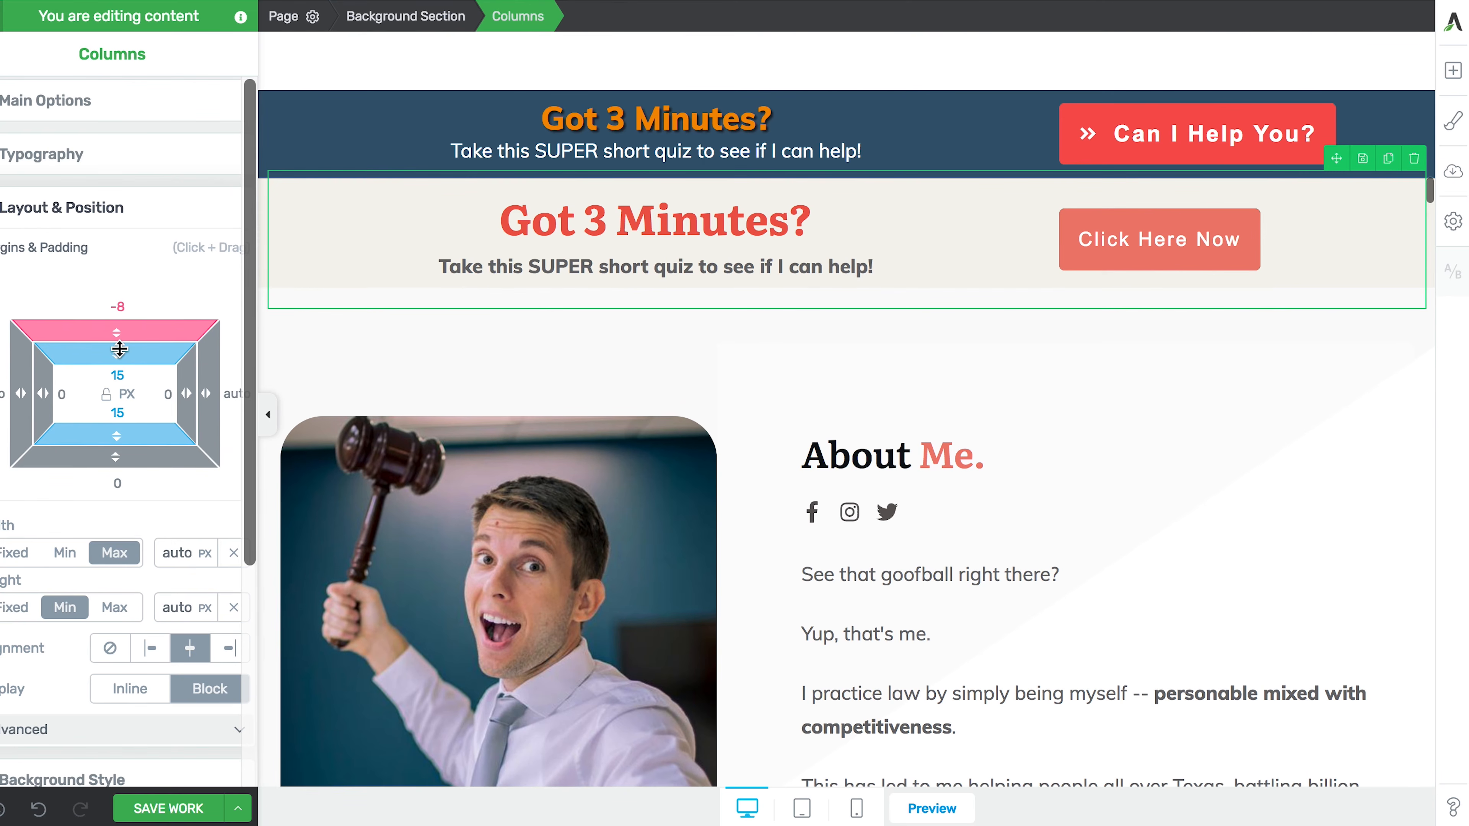
pyautogui.moveTo(109, 454); pyautogui.dragTo(105, 472)
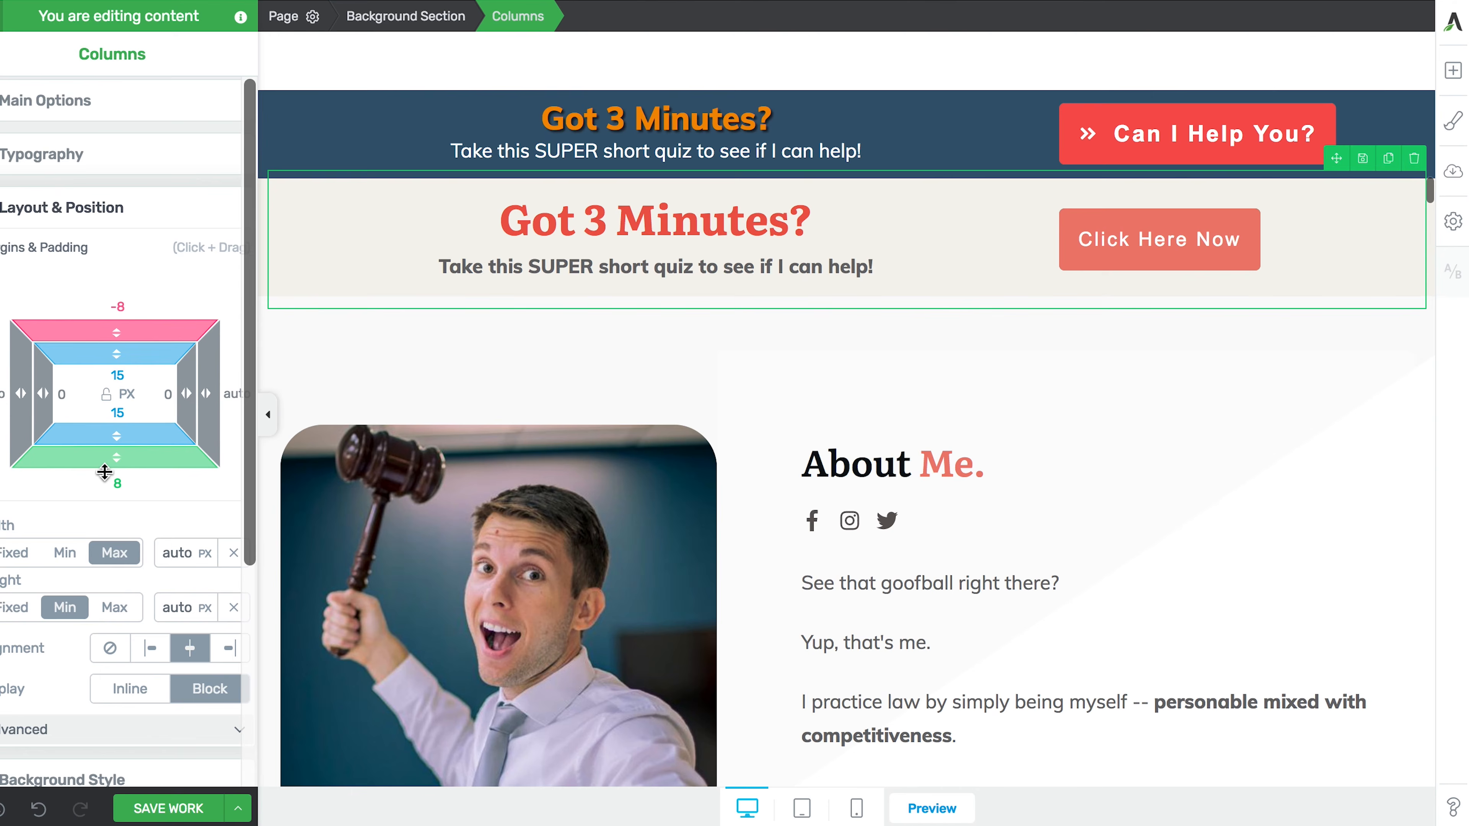
pyautogui.moveTo(104, 475); pyautogui.dragTo(106, 463)
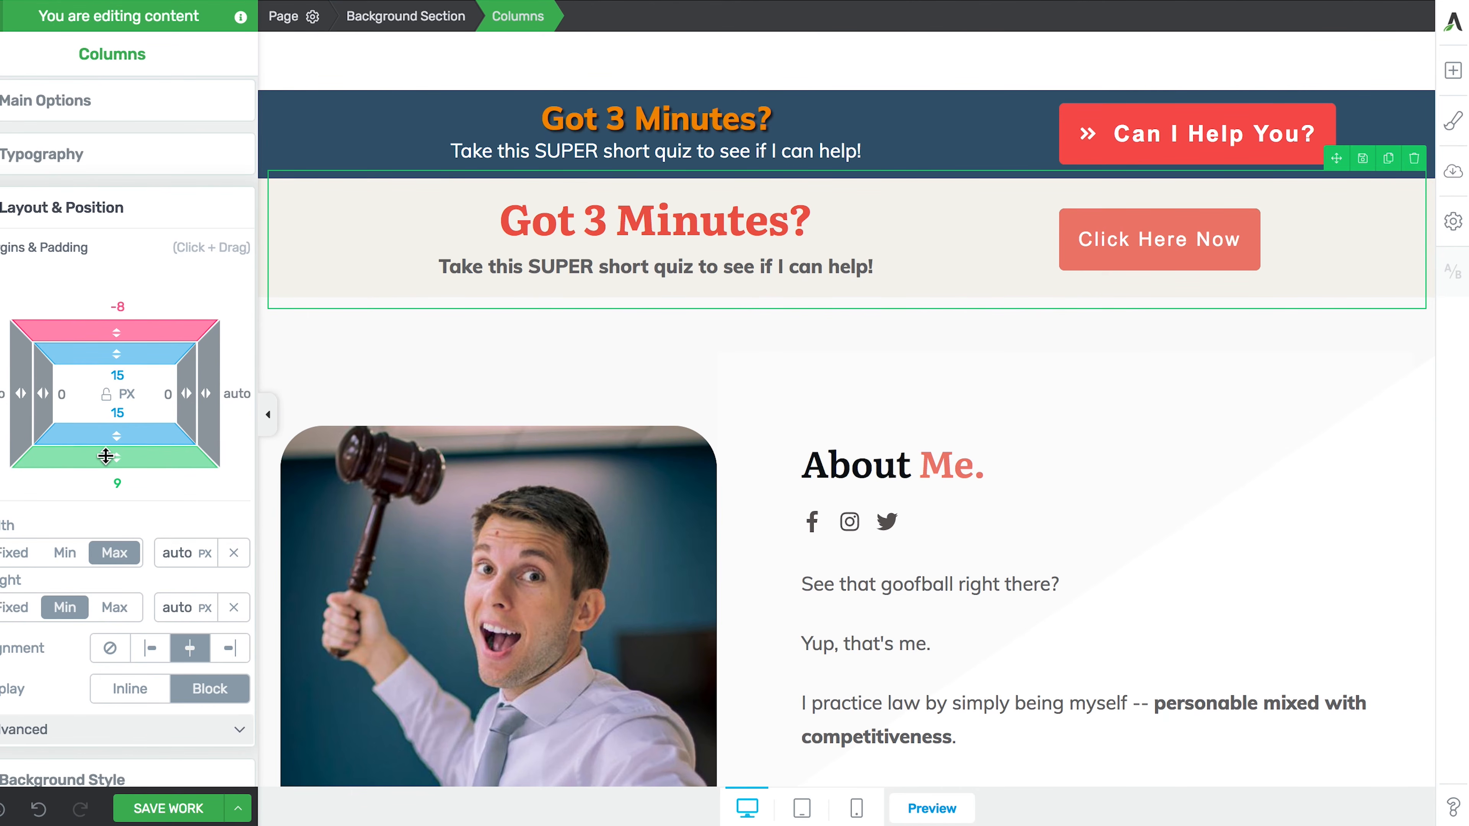
pyautogui.moveTo(105, 458); pyautogui.dragTo(106, 462)
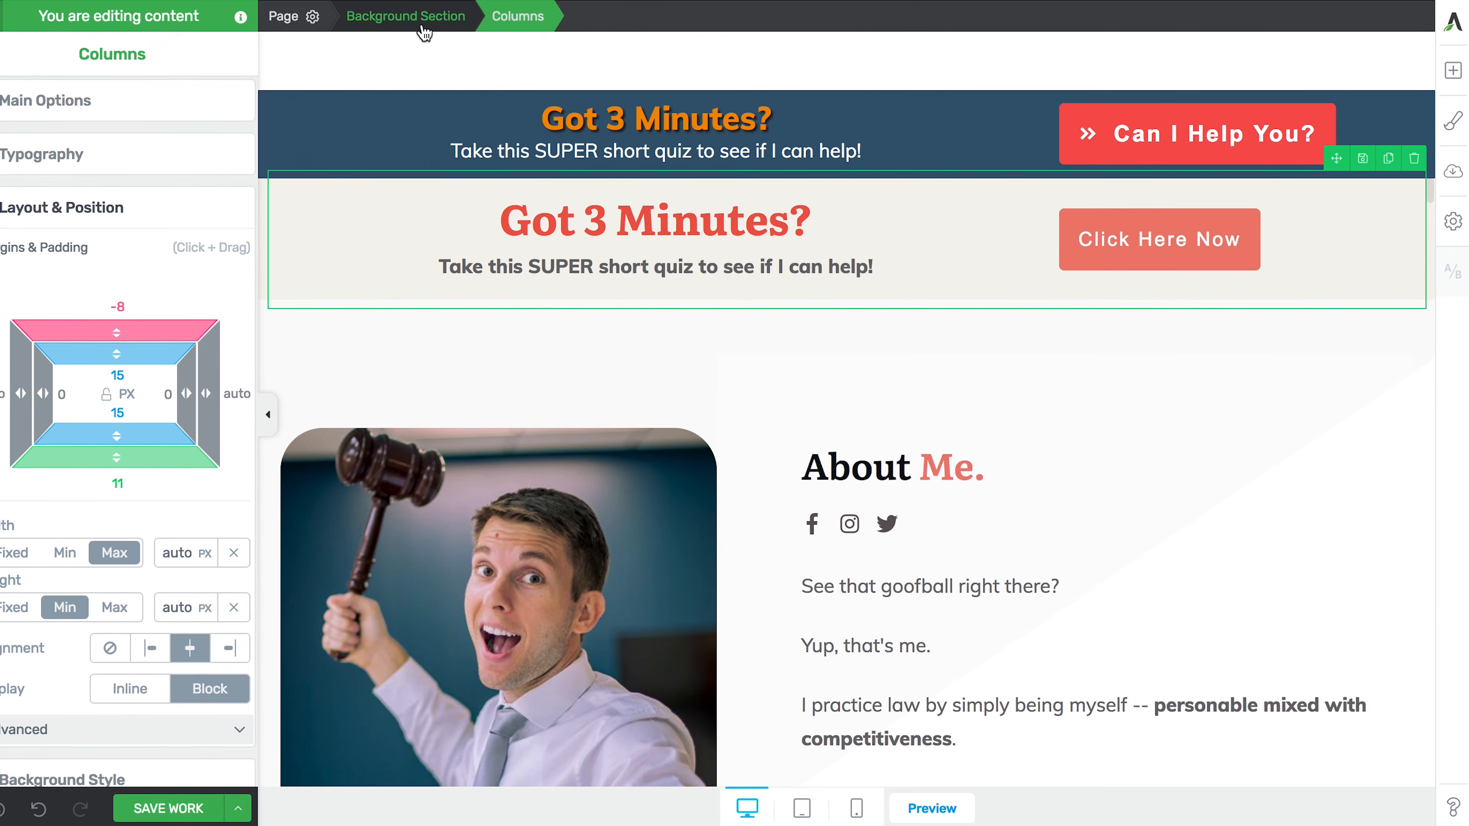
pyautogui.moveTo(107, 460)
pyautogui.mouseDown()
pyautogui.moveTo(109, 697)
pyautogui.moveTo(101, 462)
pyautogui.mouseUp()
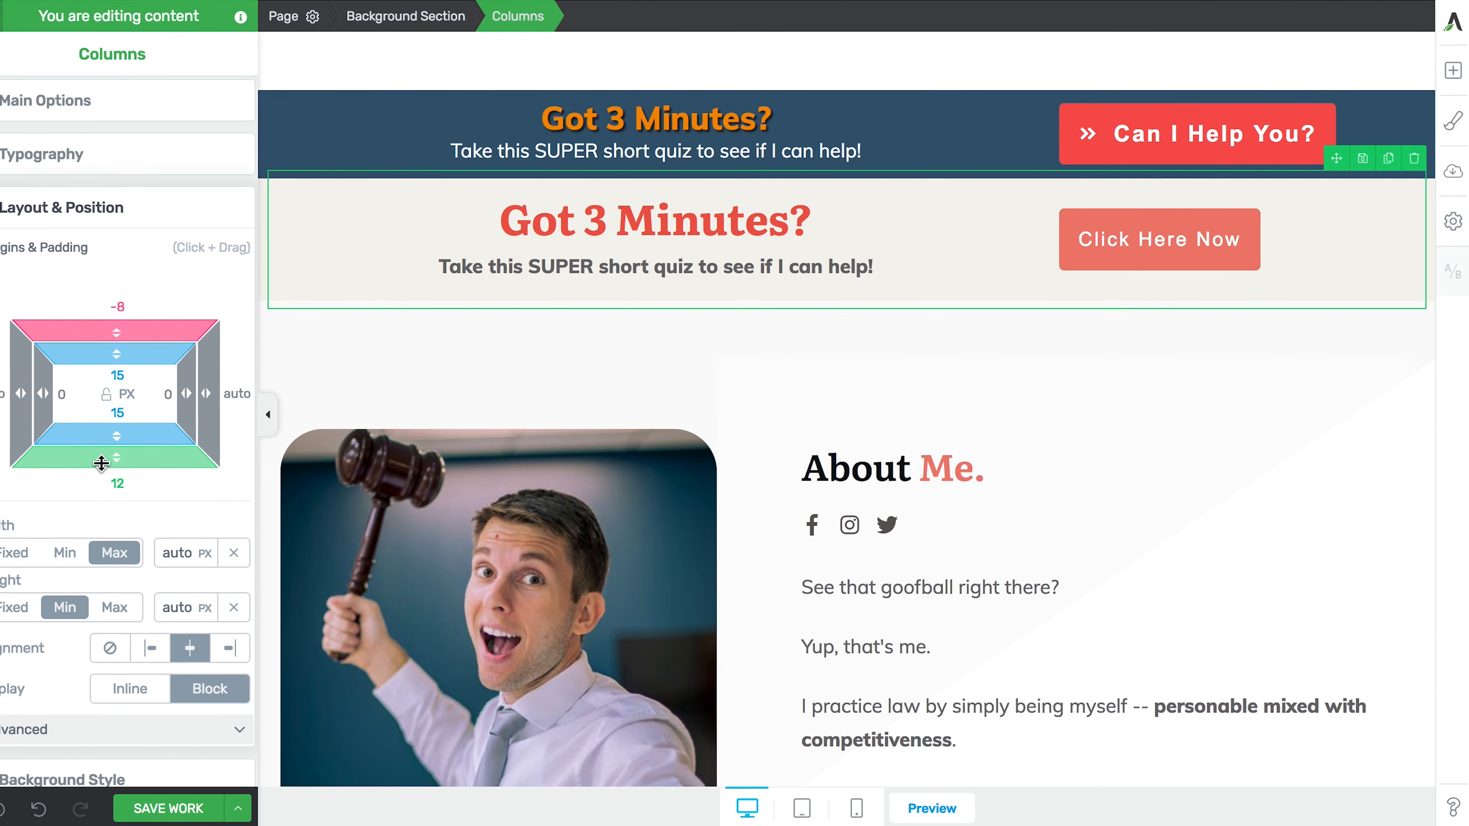
pyautogui.moveTo(102, 461); pyautogui.dragTo(102, 460)
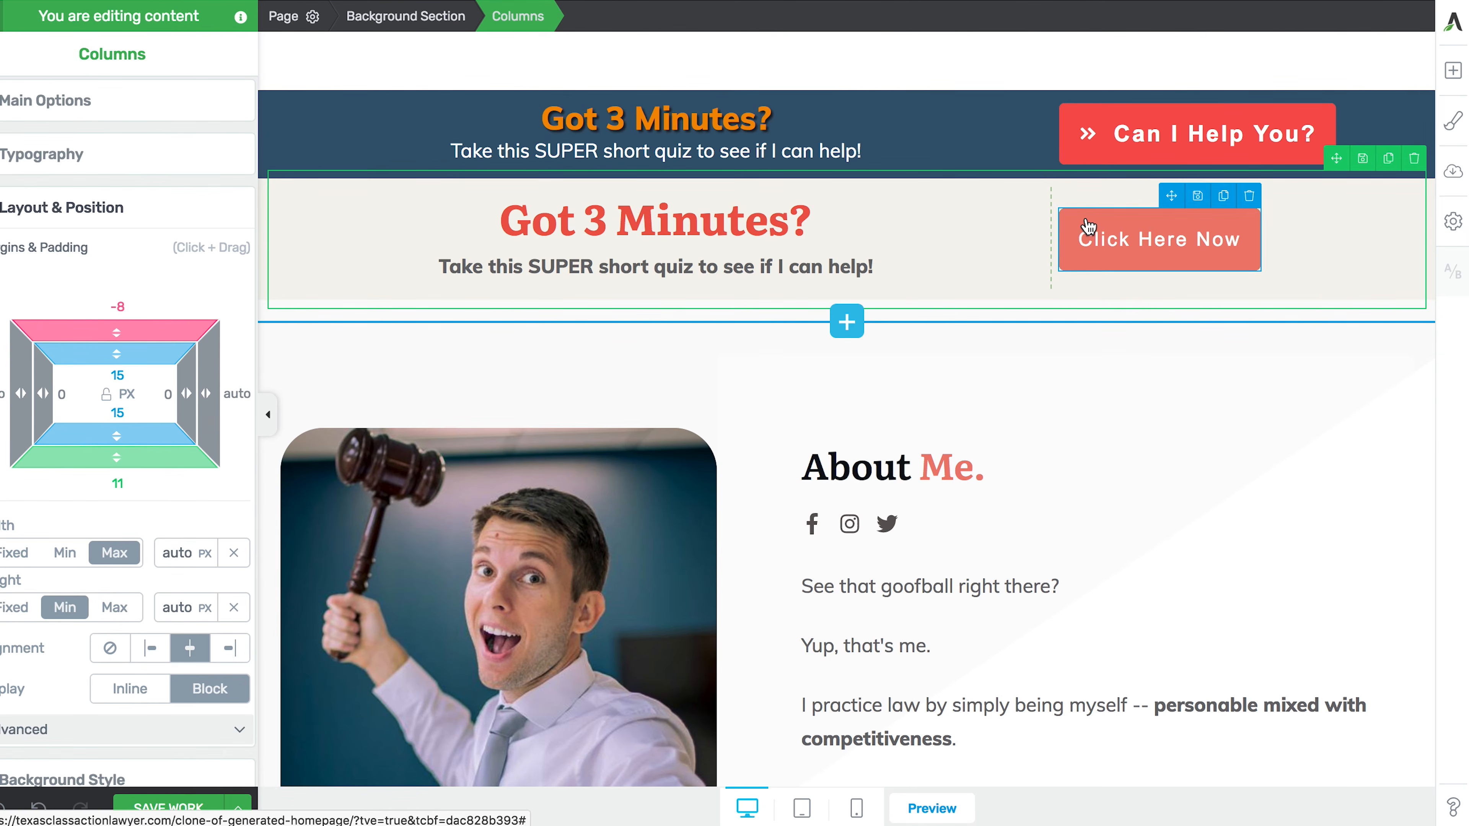
pyautogui.click(1081, 238)
# - Switch the Click Here Now button's style state to Hover
pyautogui.click(86, 182)
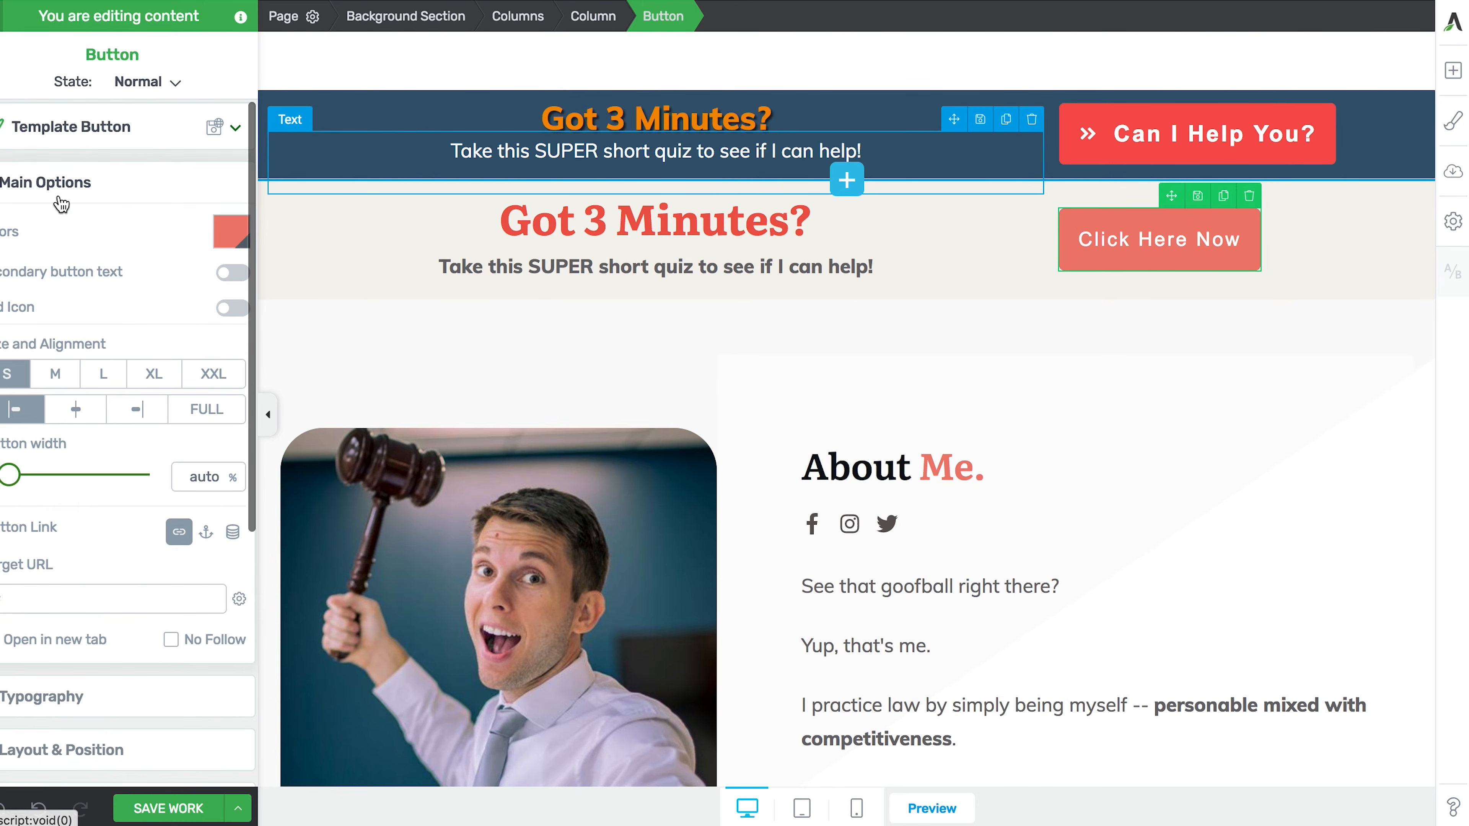
pyautogui.click(232, 232)
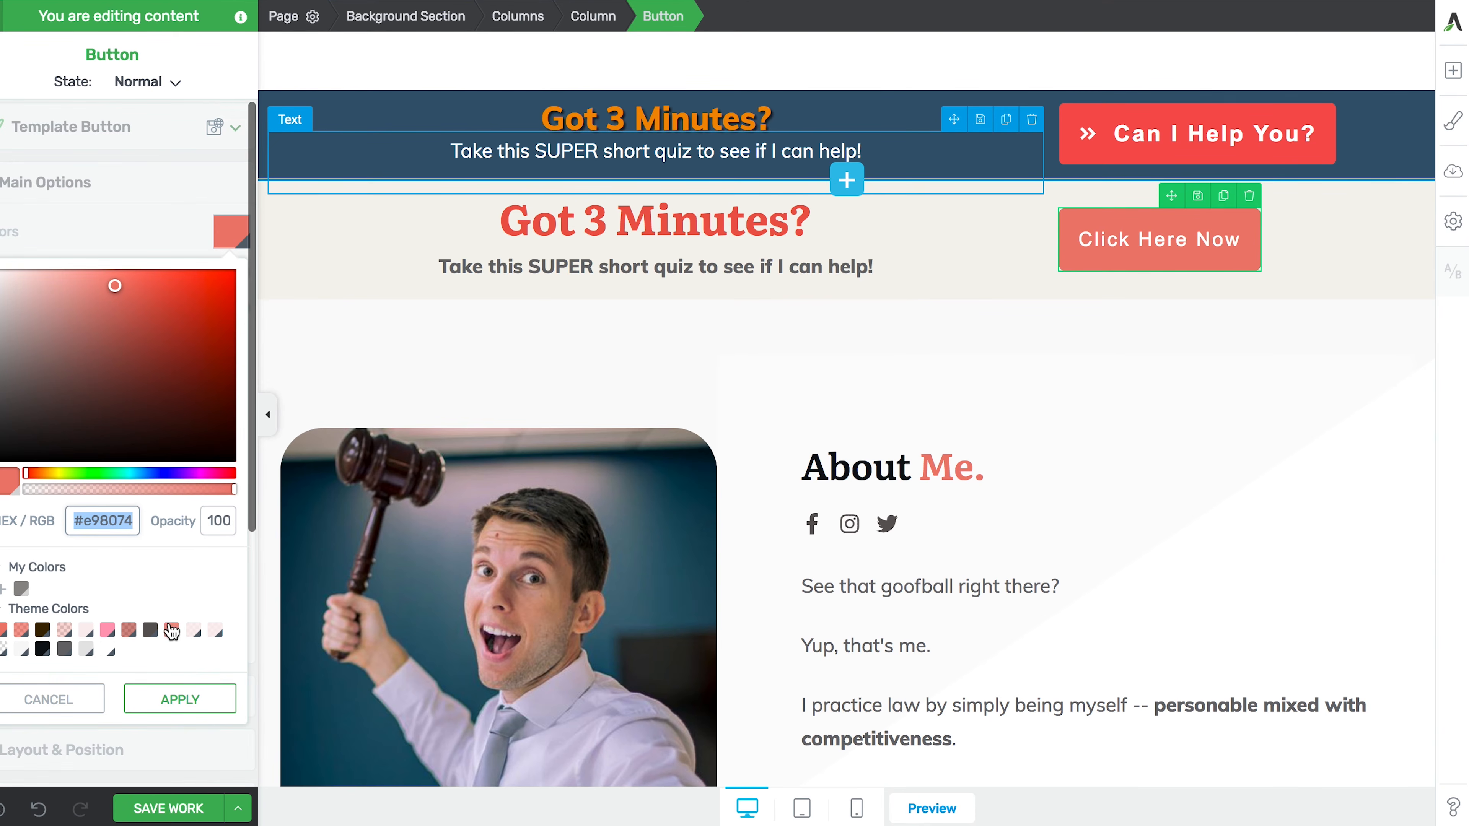
pyautogui.click(51, 699)
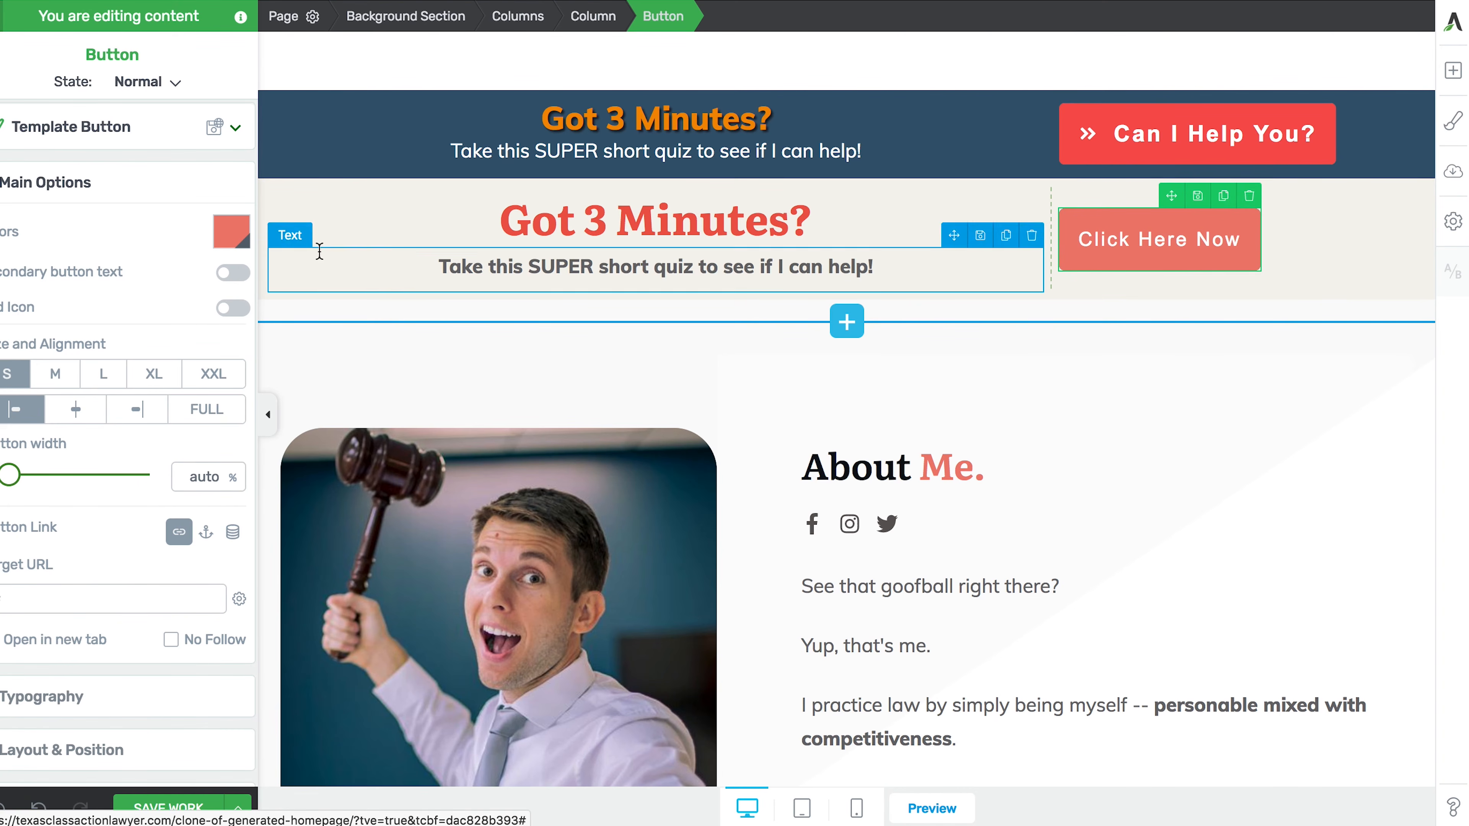
pyautogui.click(156, 83)
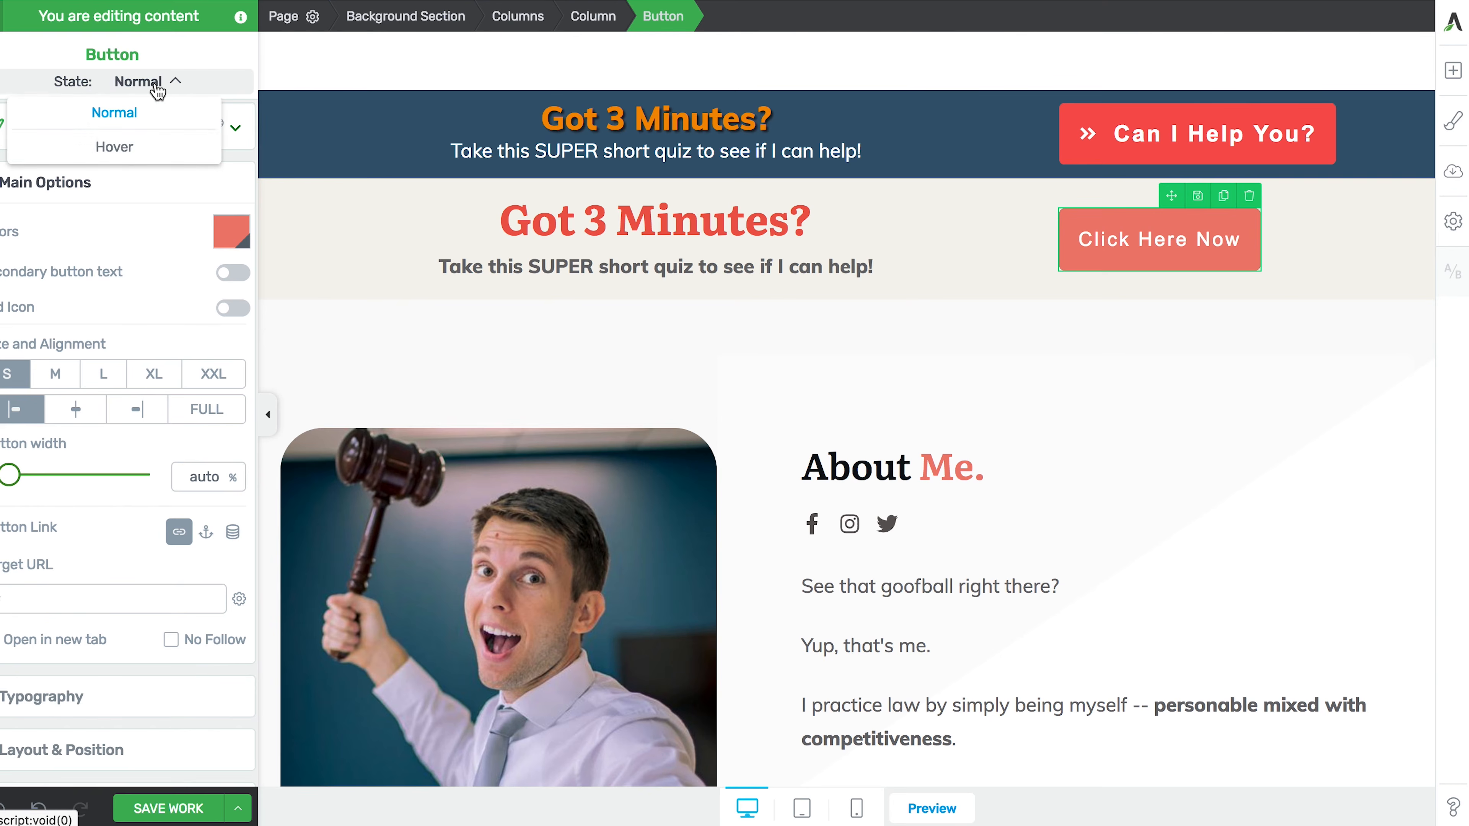
pyautogui.click(115, 148)
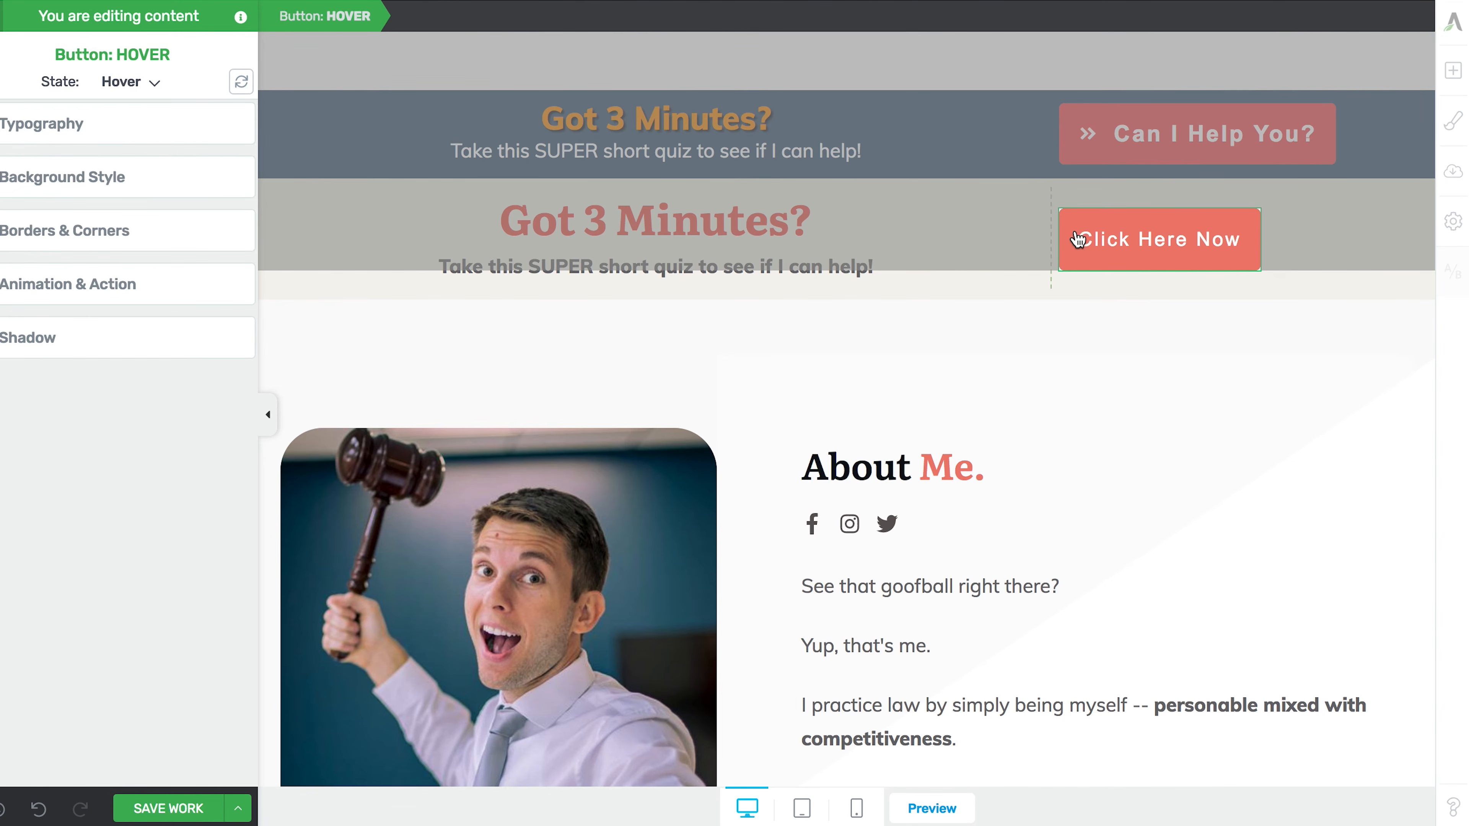
# - Set the hover background to bright red #ea4431, then return to the Normal state
pyautogui.click(63, 184)
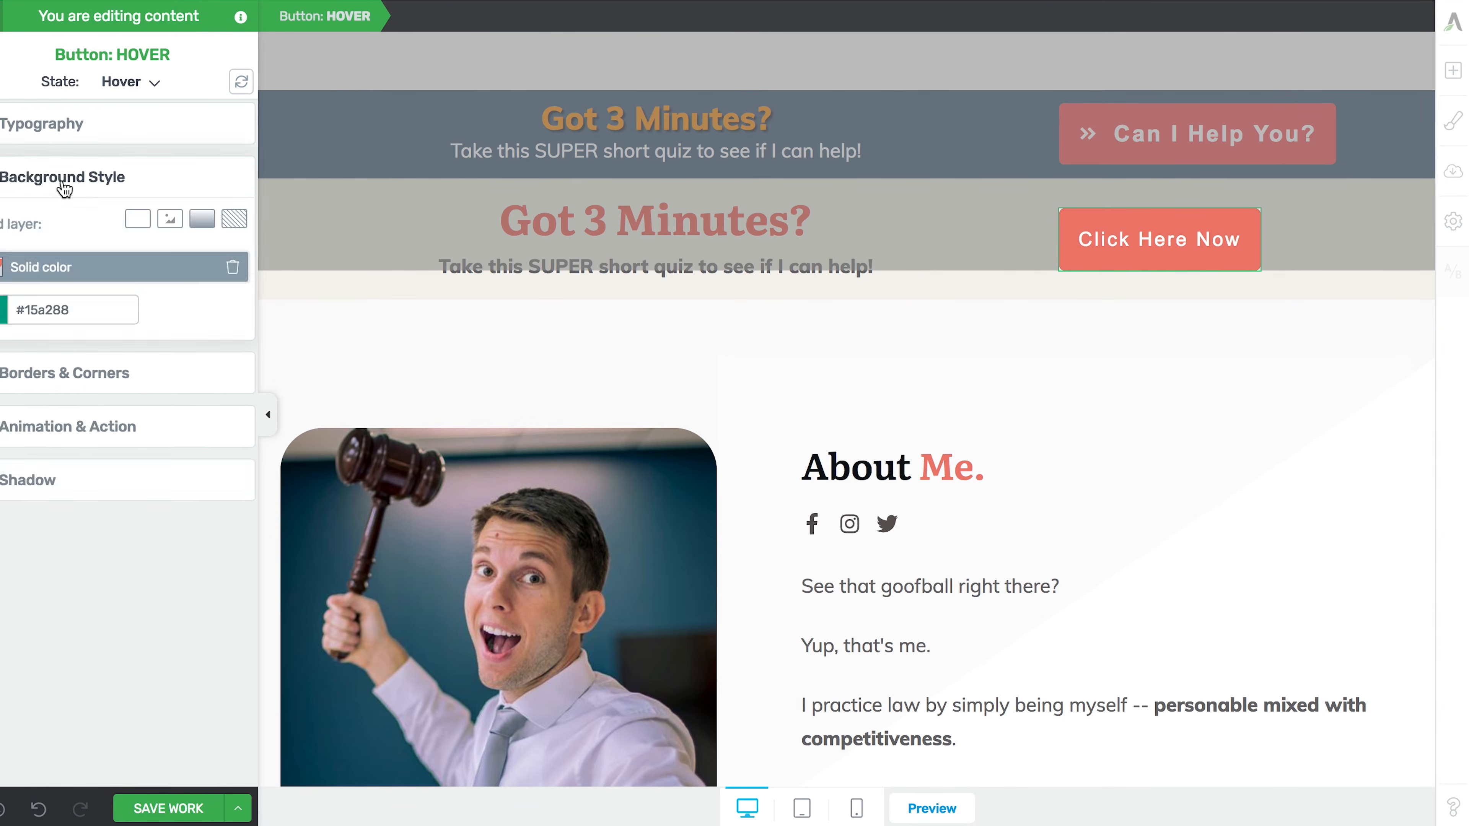
pyautogui.click(2, 275)
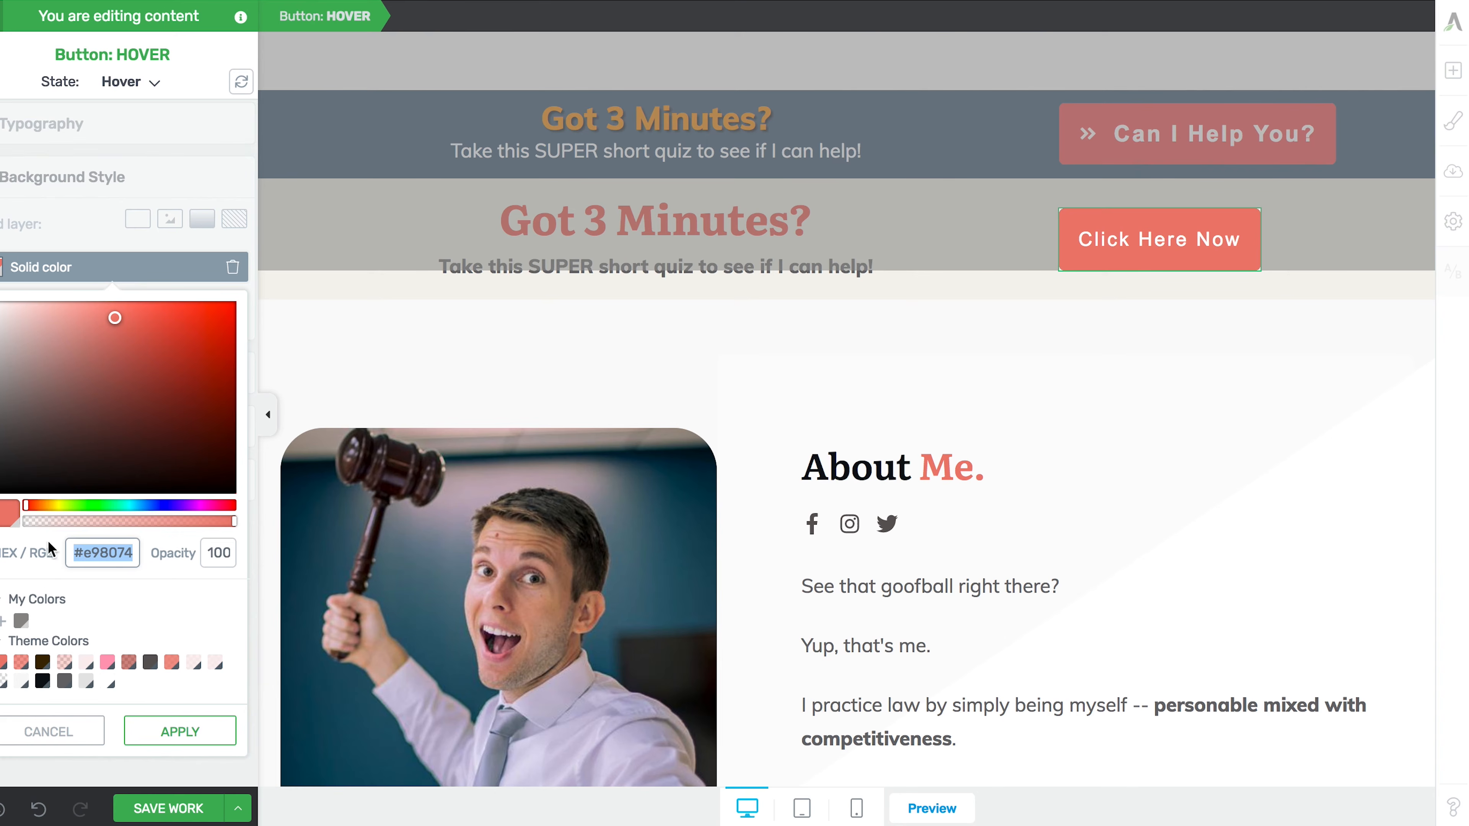
pyautogui.moveTo(139, 350)
pyautogui.mouseDown()
pyautogui.moveTo(186, 344)
pyautogui.moveTo(186, 324)
pyautogui.mouseUp()
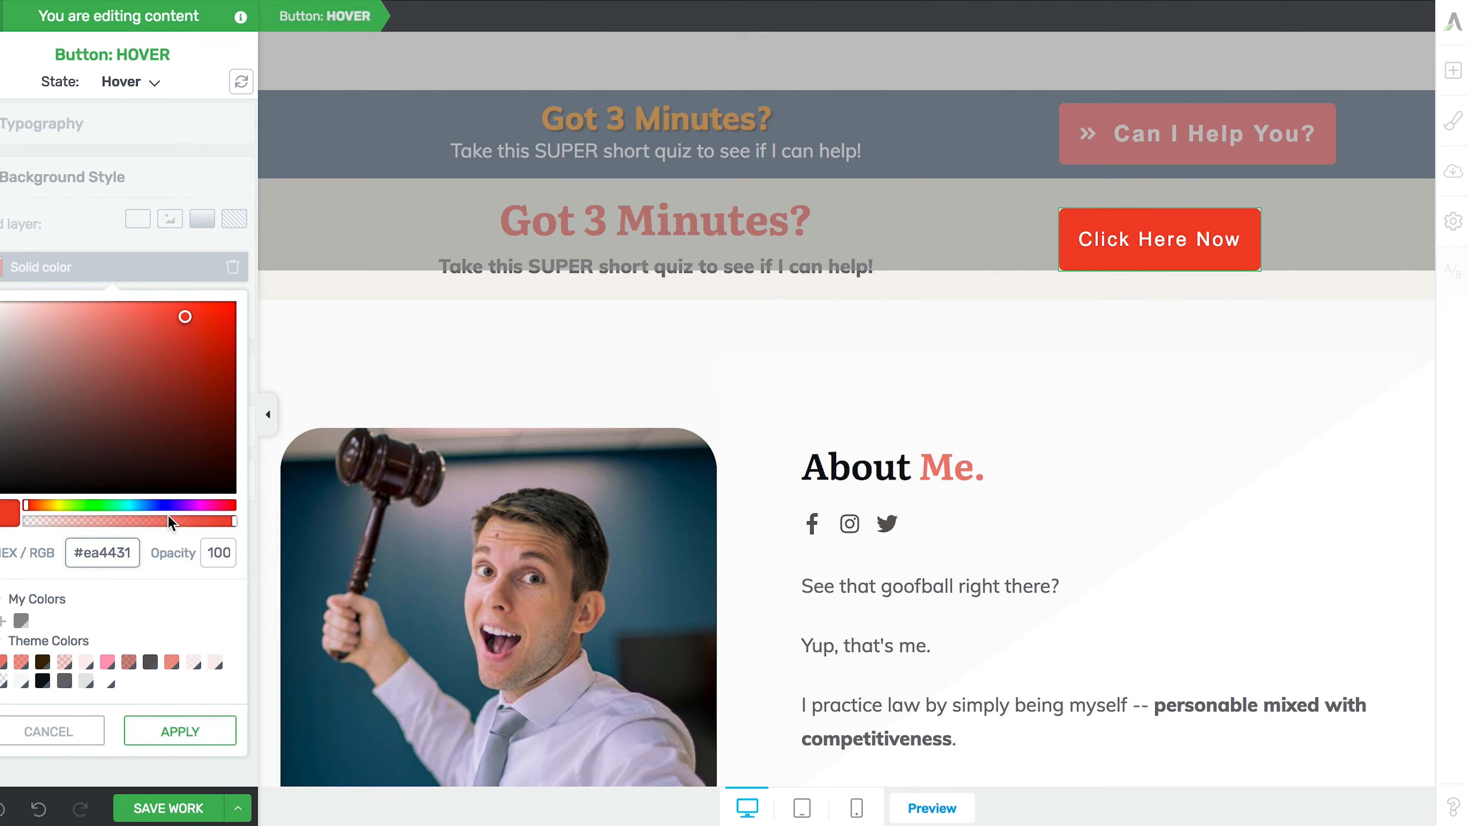
pyautogui.click(153, 729)
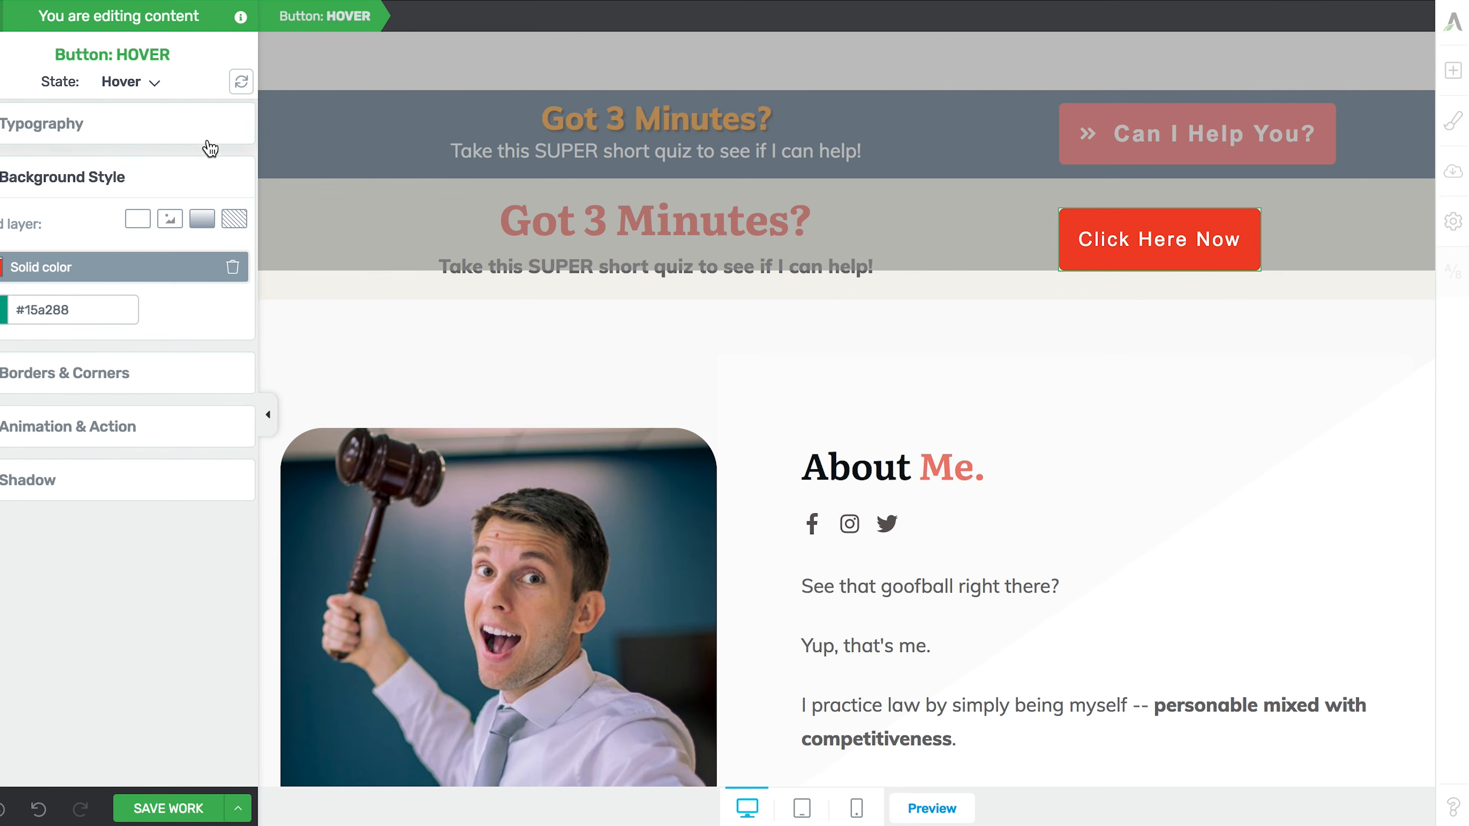
pyautogui.click(128, 81)
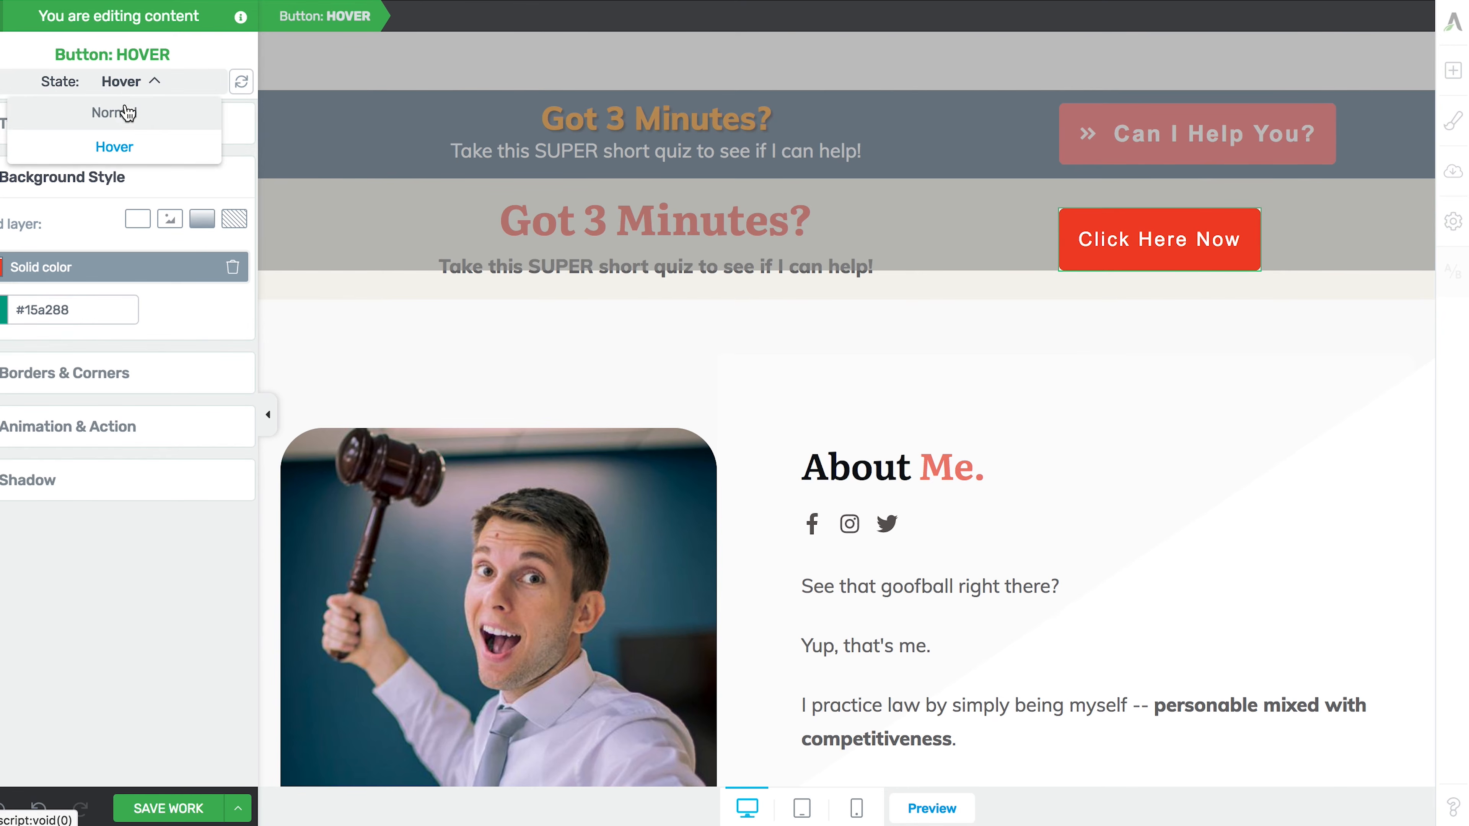
pyautogui.click(124, 104)
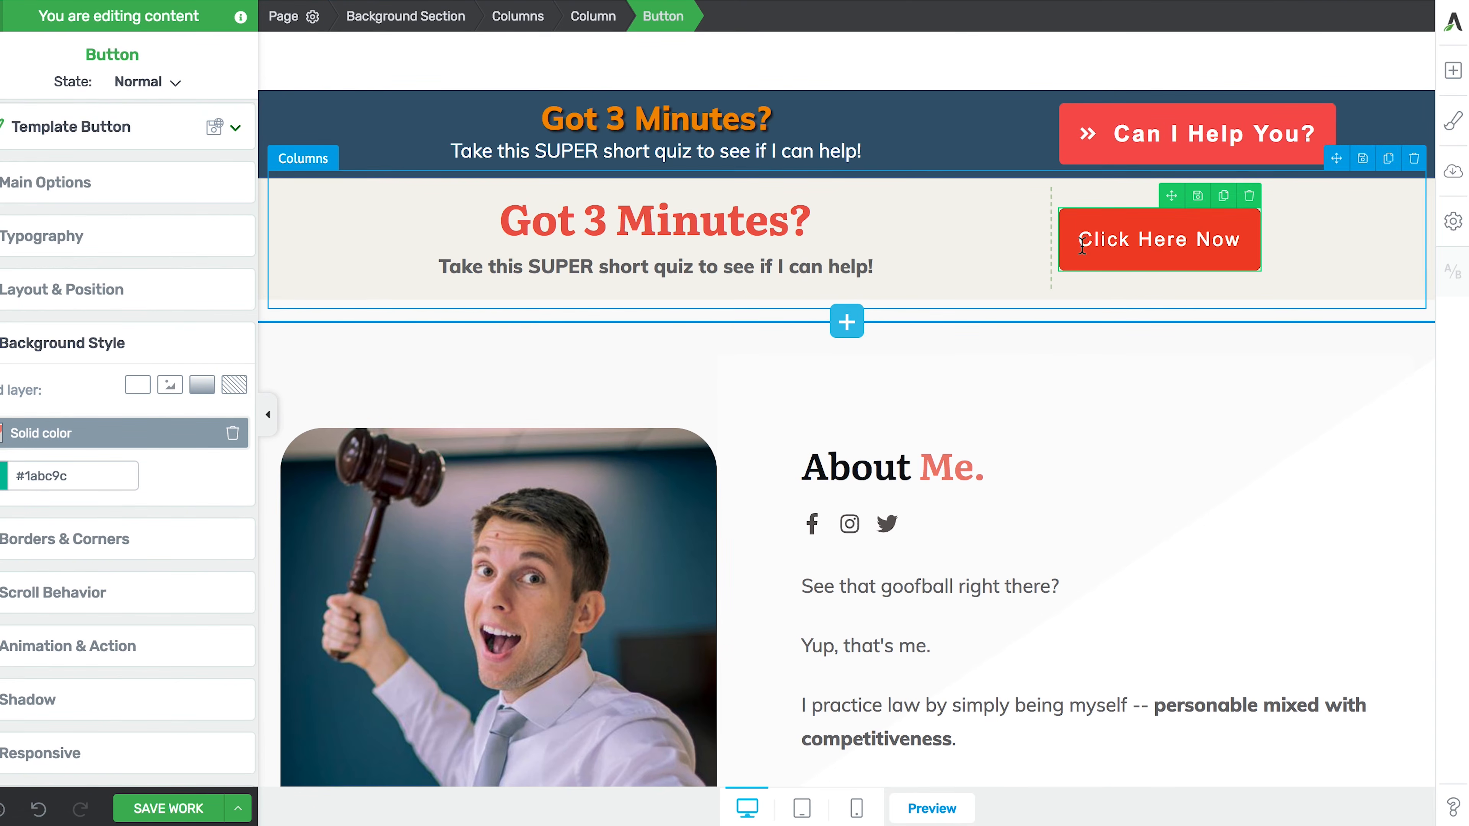
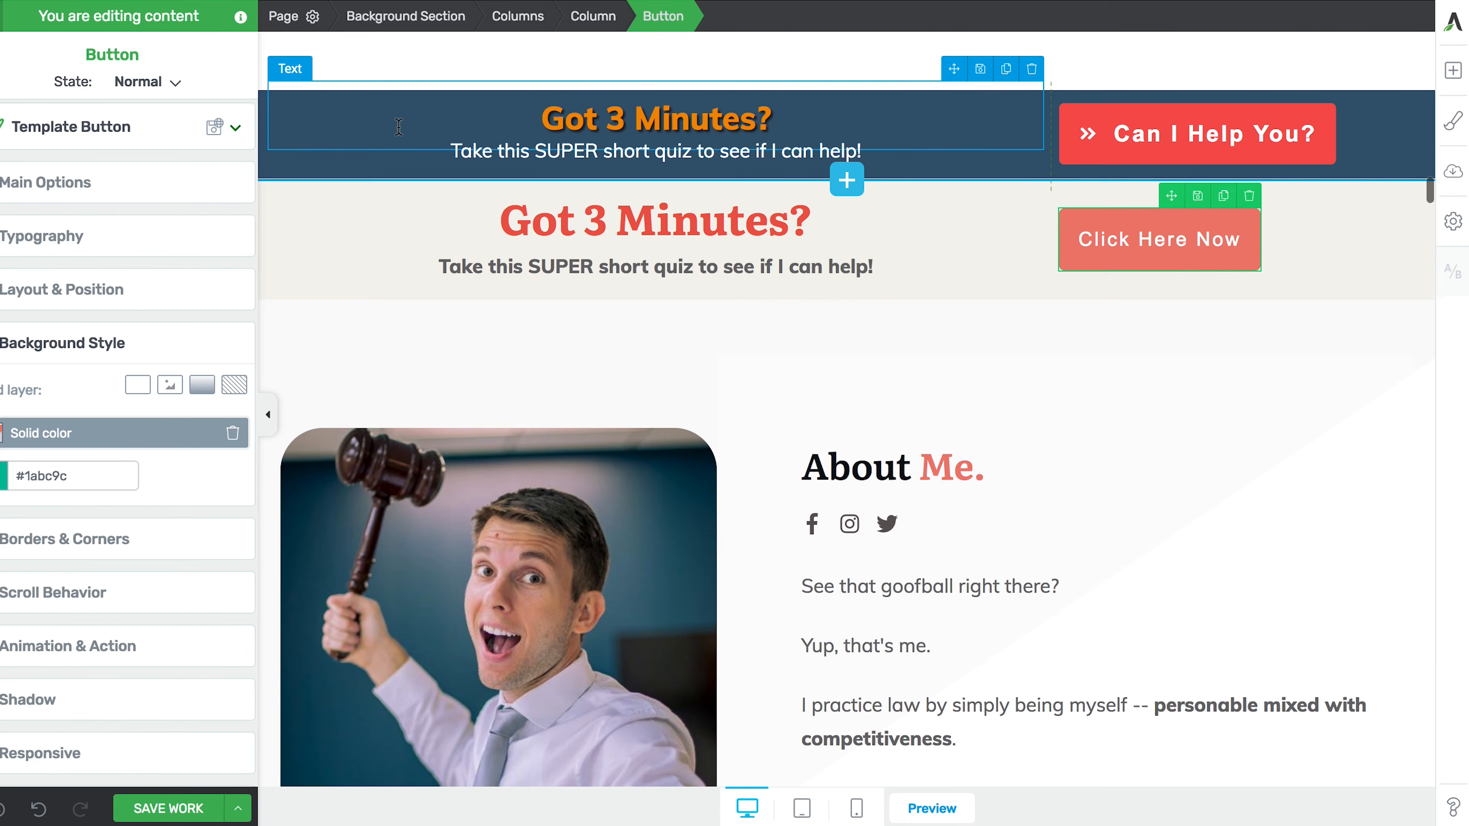
# - Delete the dark-blue 'Got 3 Minutes?' section, then select the beige banner section
pyautogui.click(463, 129)
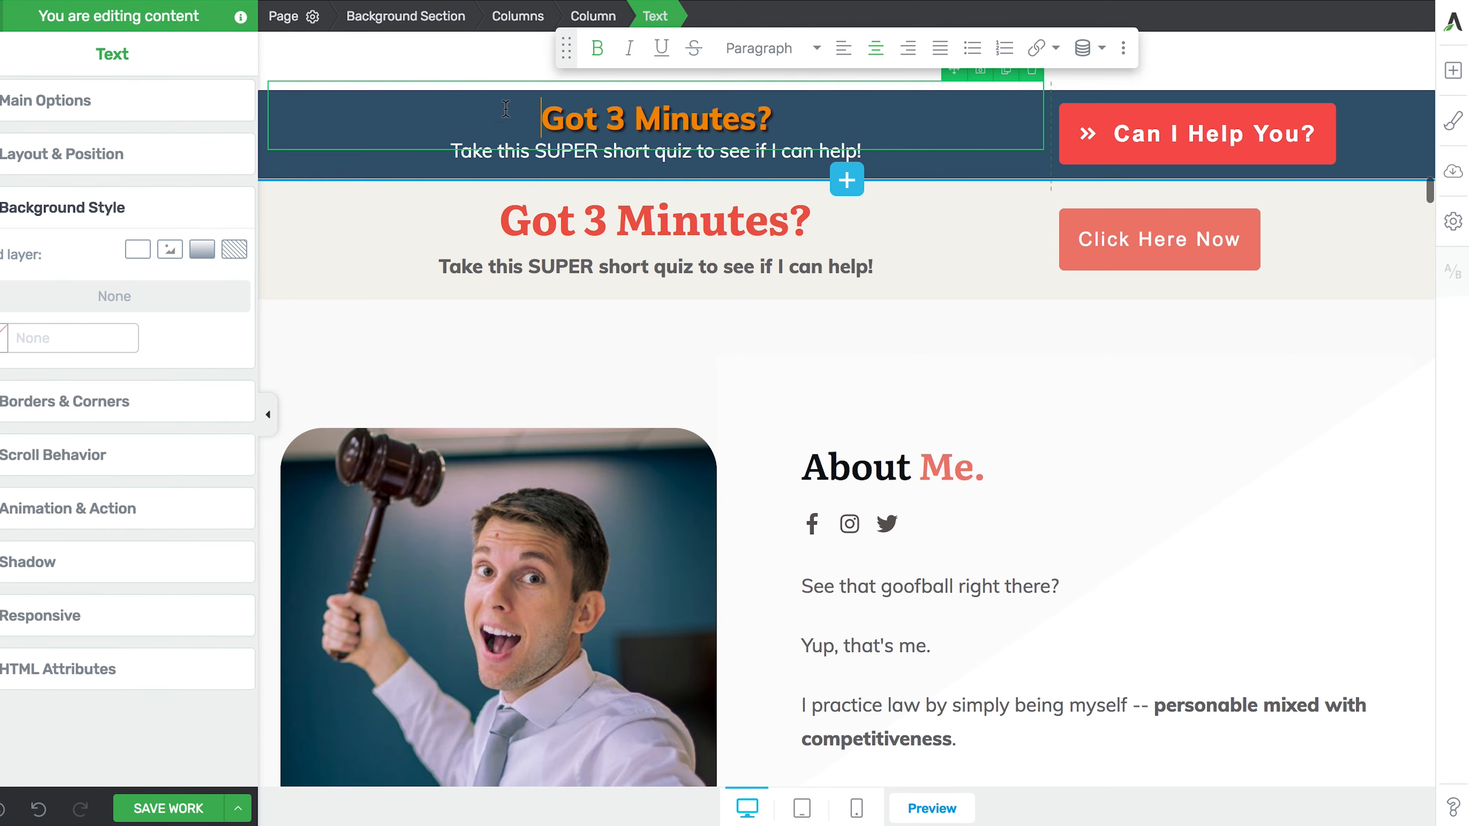
pyautogui.click(405, 16)
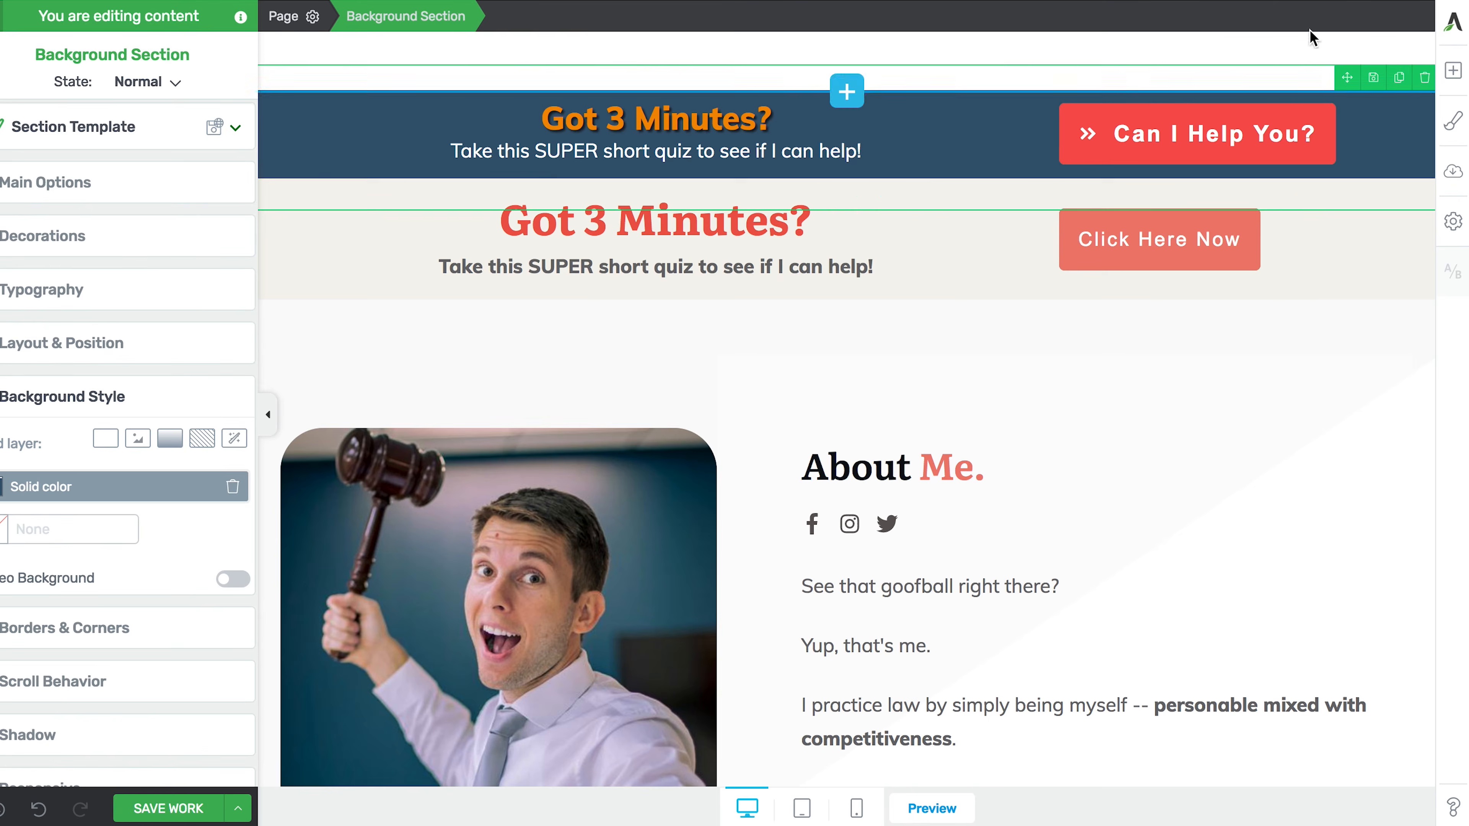
pyautogui.click(1423, 78)
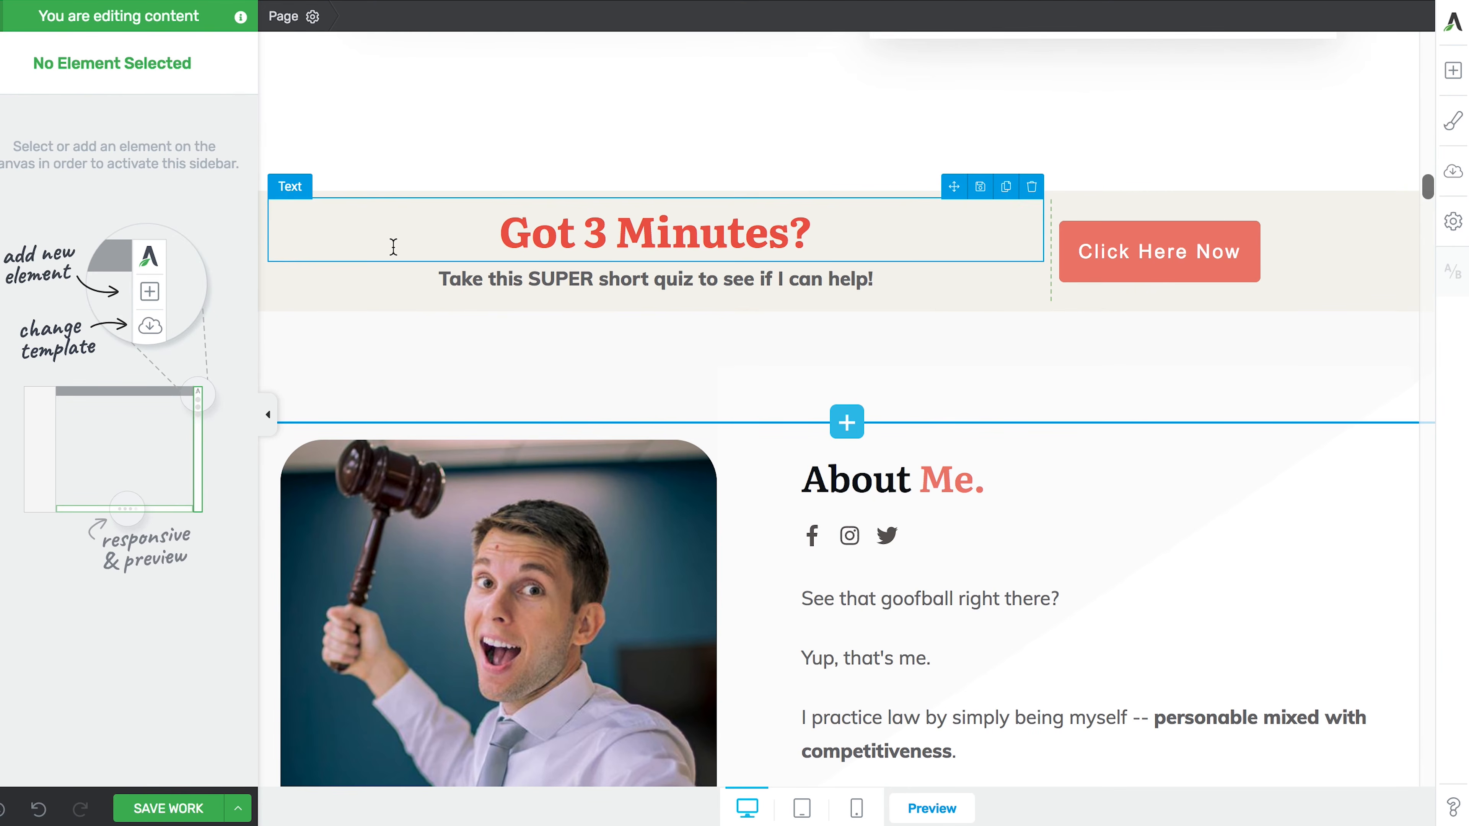
pyautogui.click(393, 247)
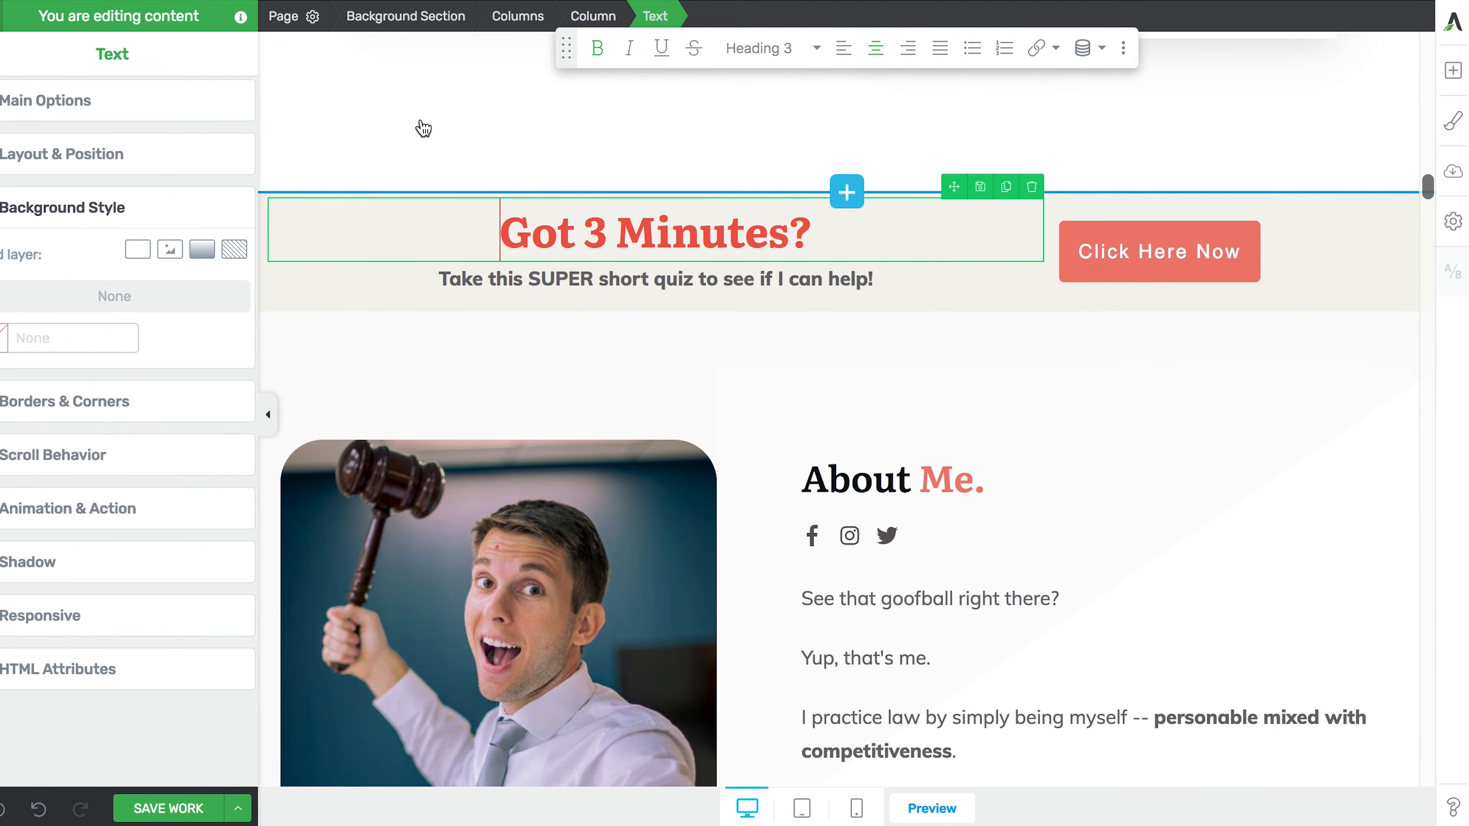
pyautogui.click(390, 22)
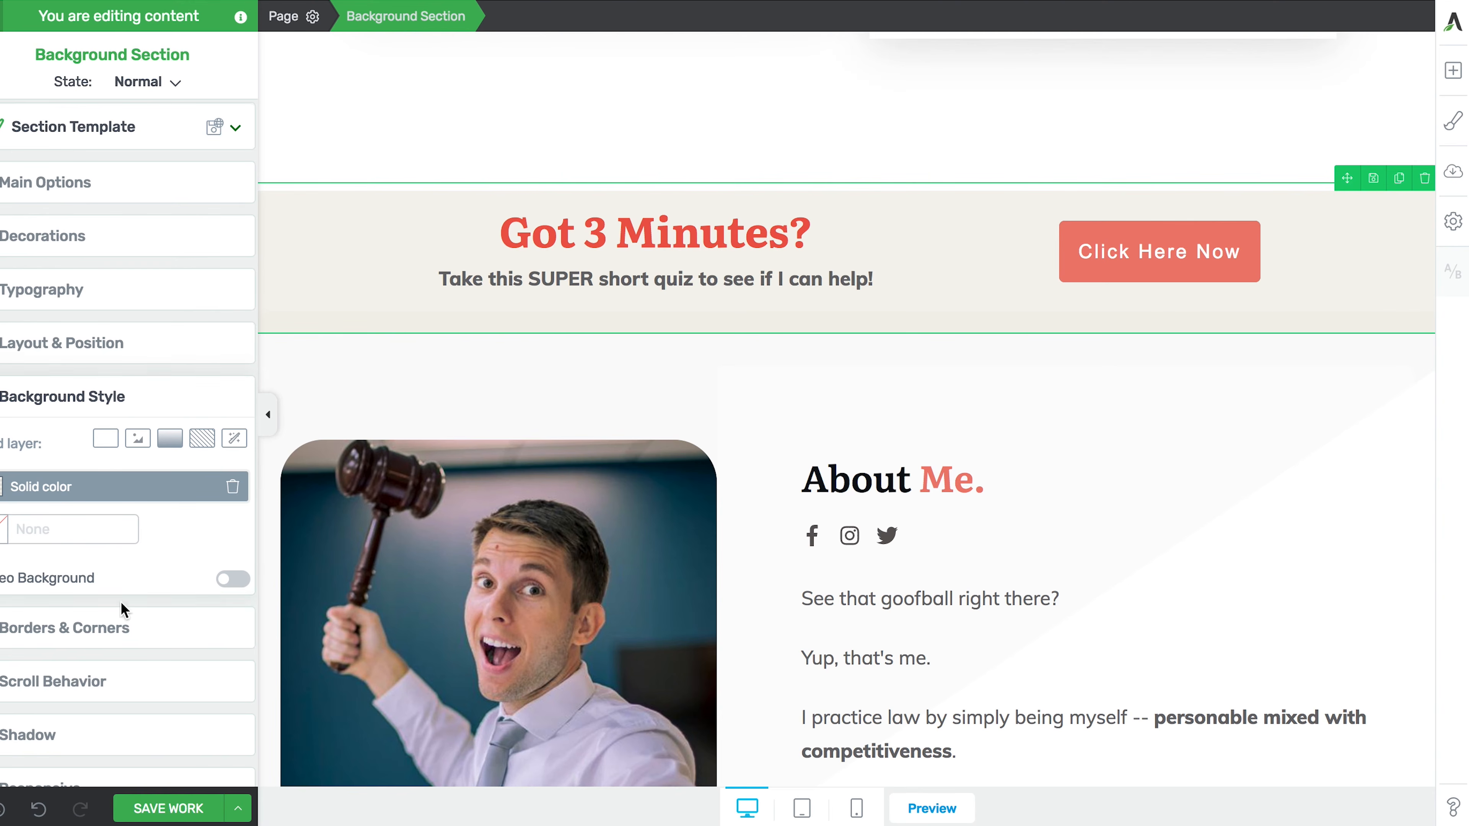
# - Raise the beige banner's #eae7dc background opacity to 100 and apply it
pyautogui.scroll(-3, 121, 616)
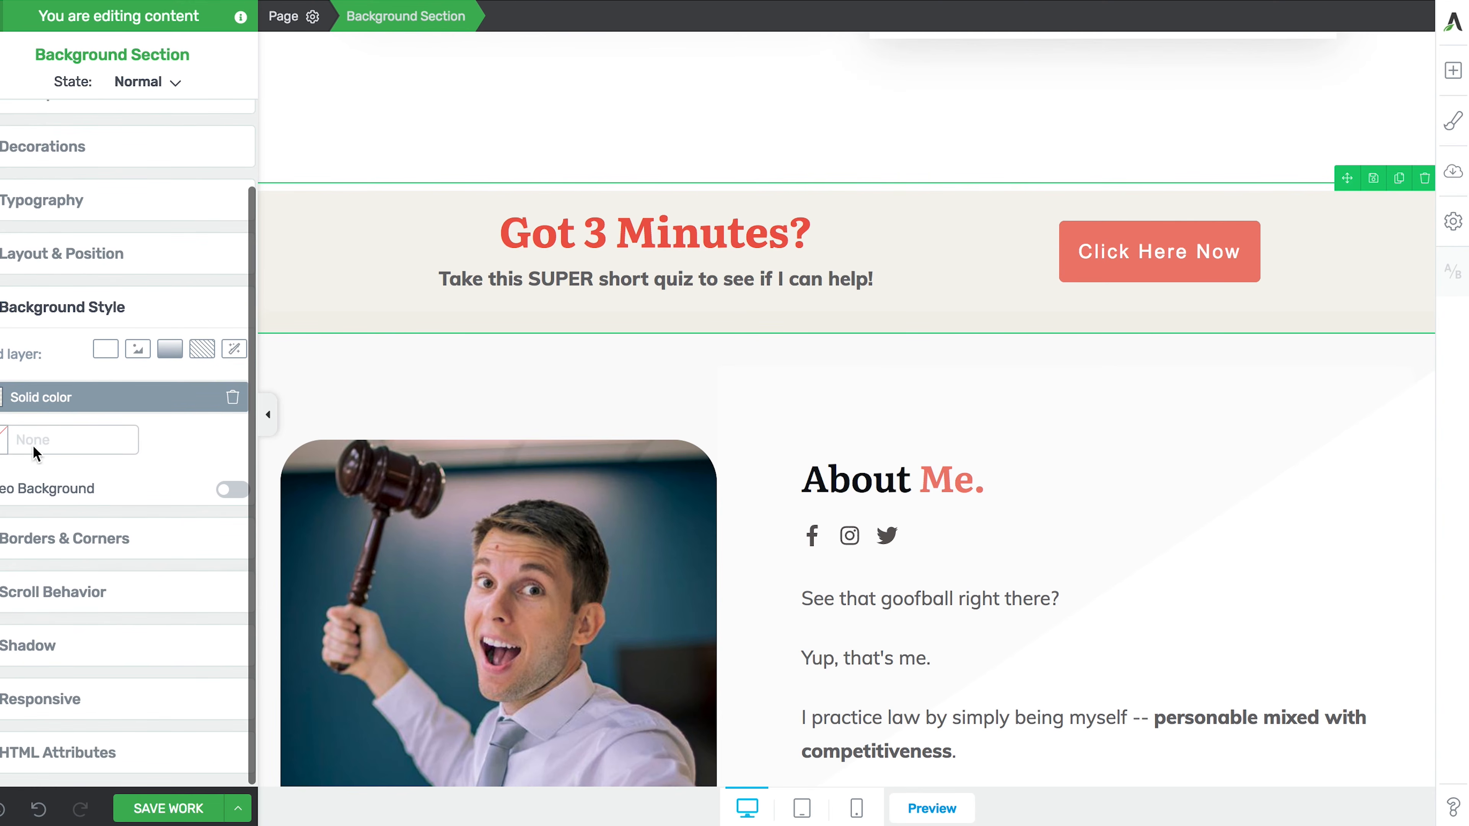
pyautogui.click(69, 440)
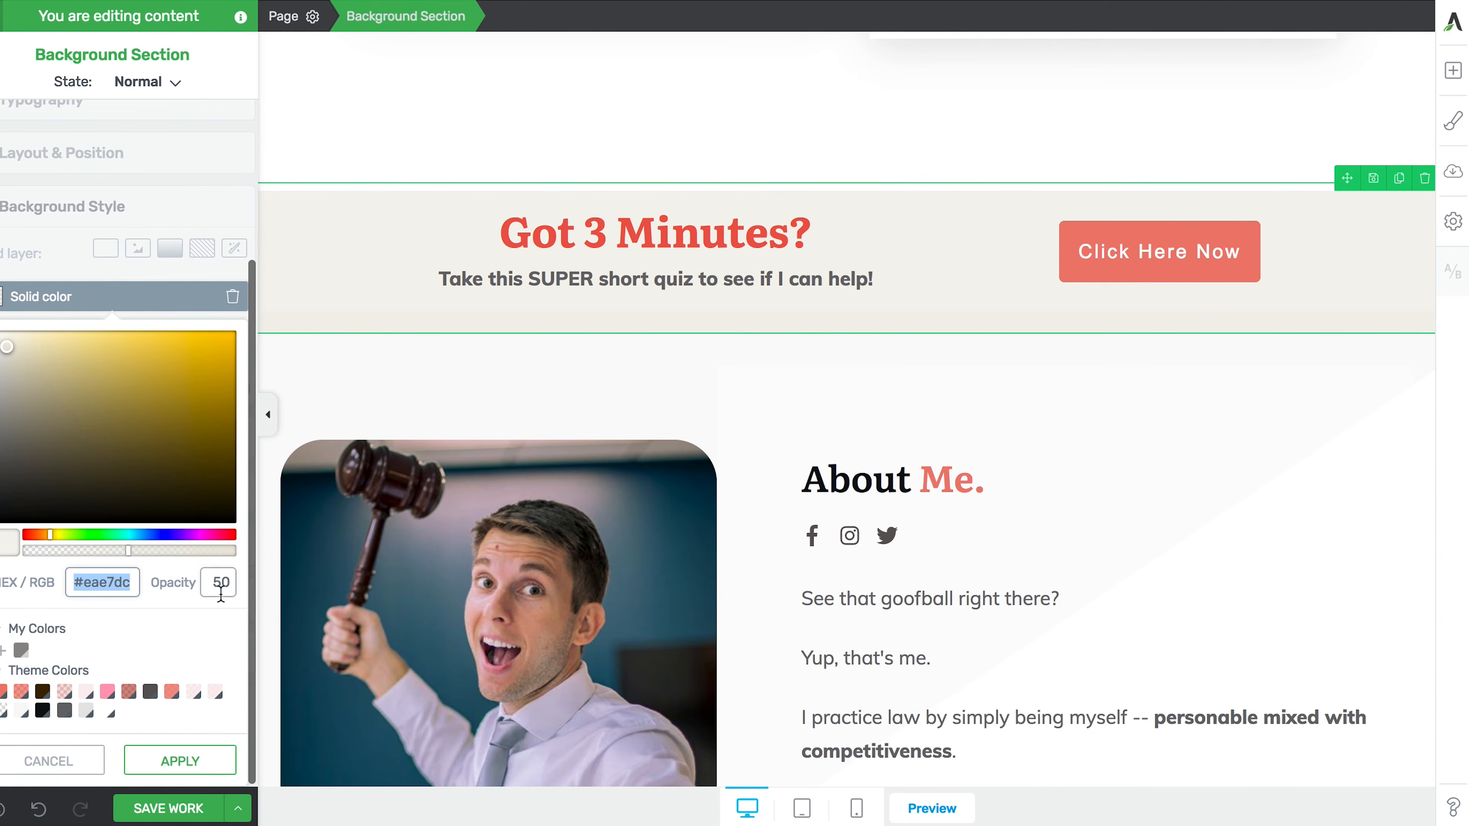
pyautogui.moveTo(131, 553); pyautogui.dragTo(255, 553)
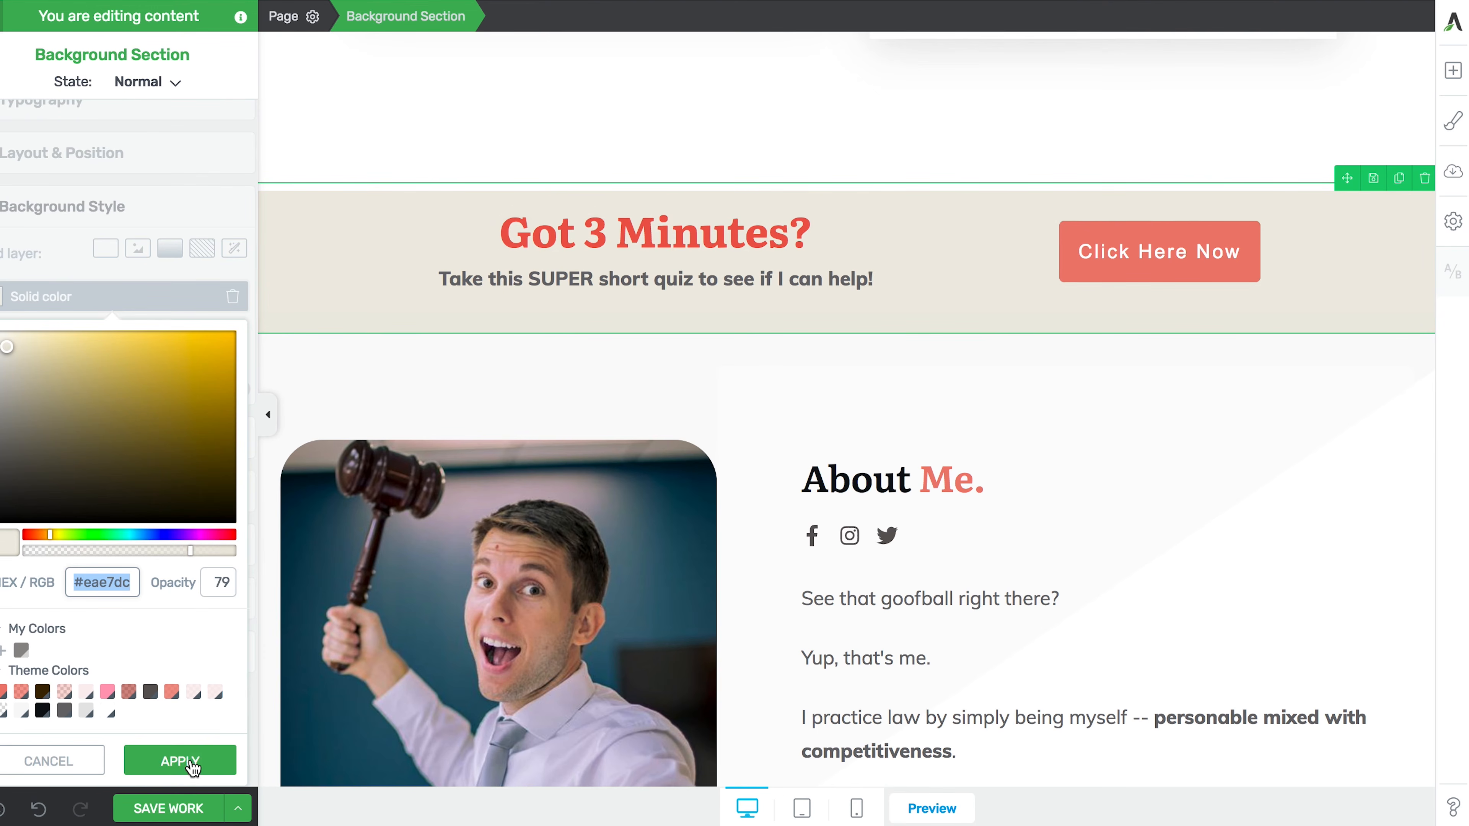
pyautogui.click(233, 551)
pyautogui.moveTo(233, 550); pyautogui.dragTo(236, 550)
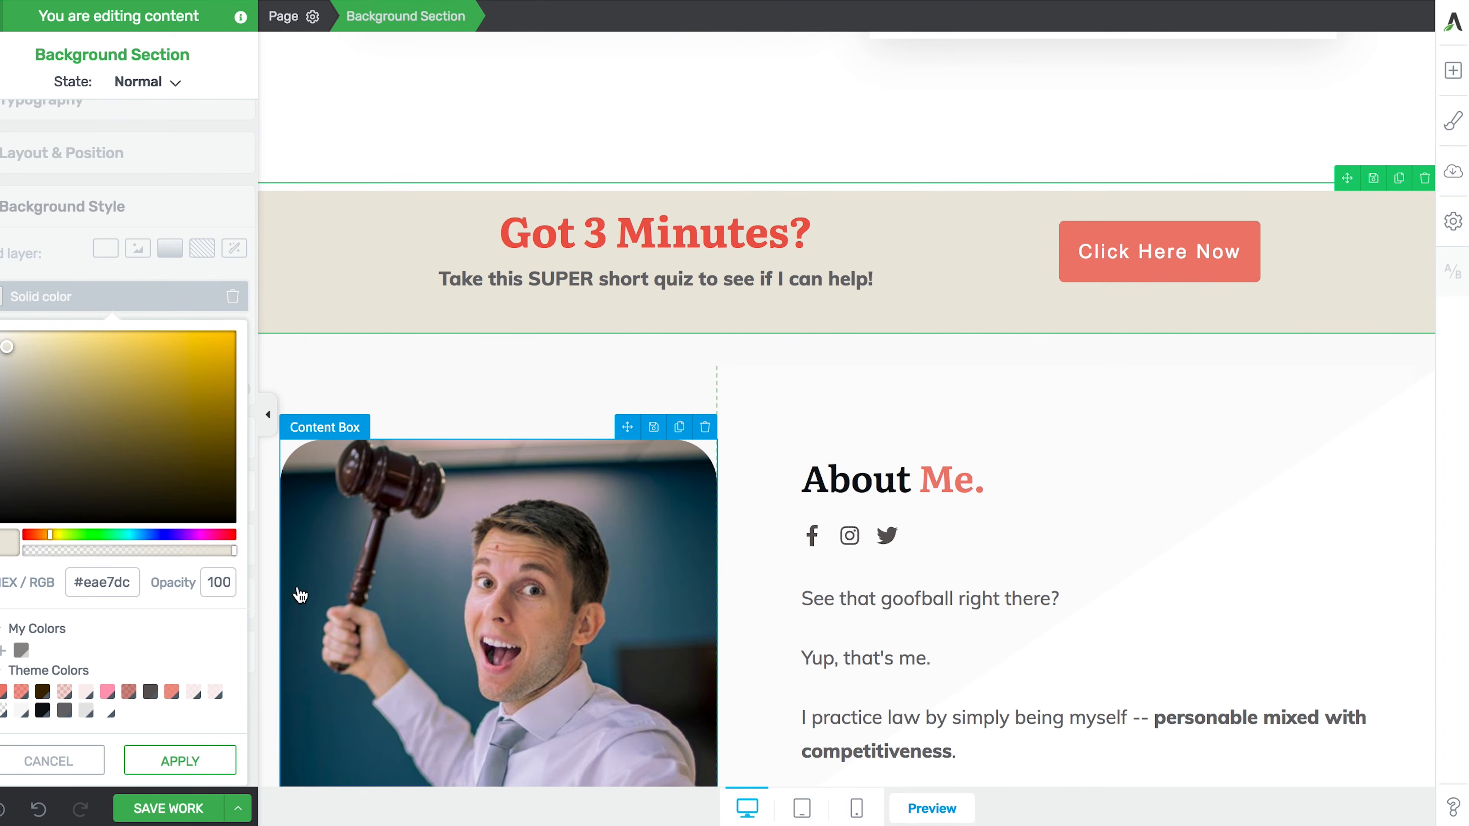
pyautogui.click(171, 761)
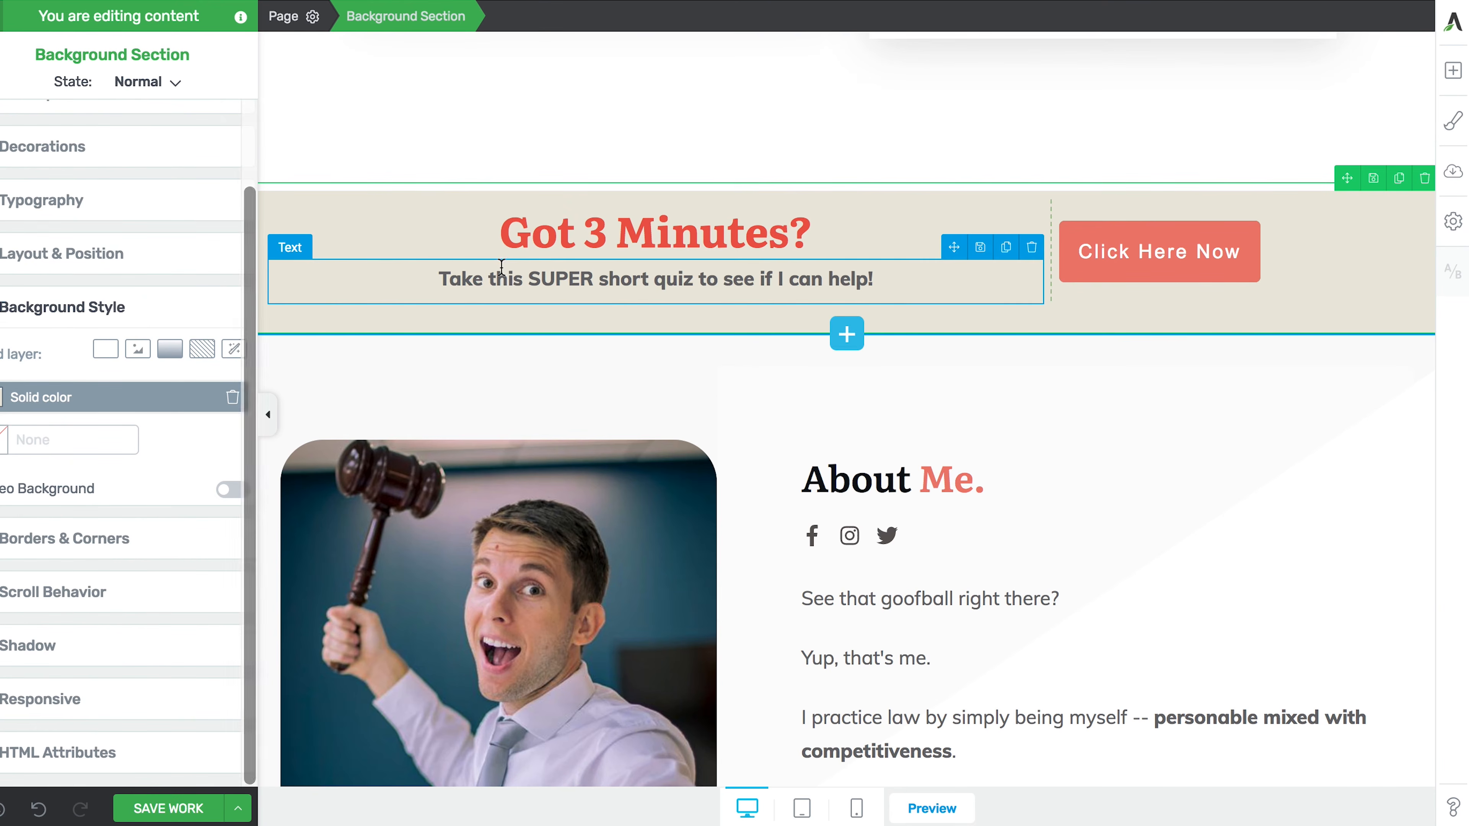
# - Pad the beige banner's columns row by 20 px on the left and right
pyautogui.click(531, 232)
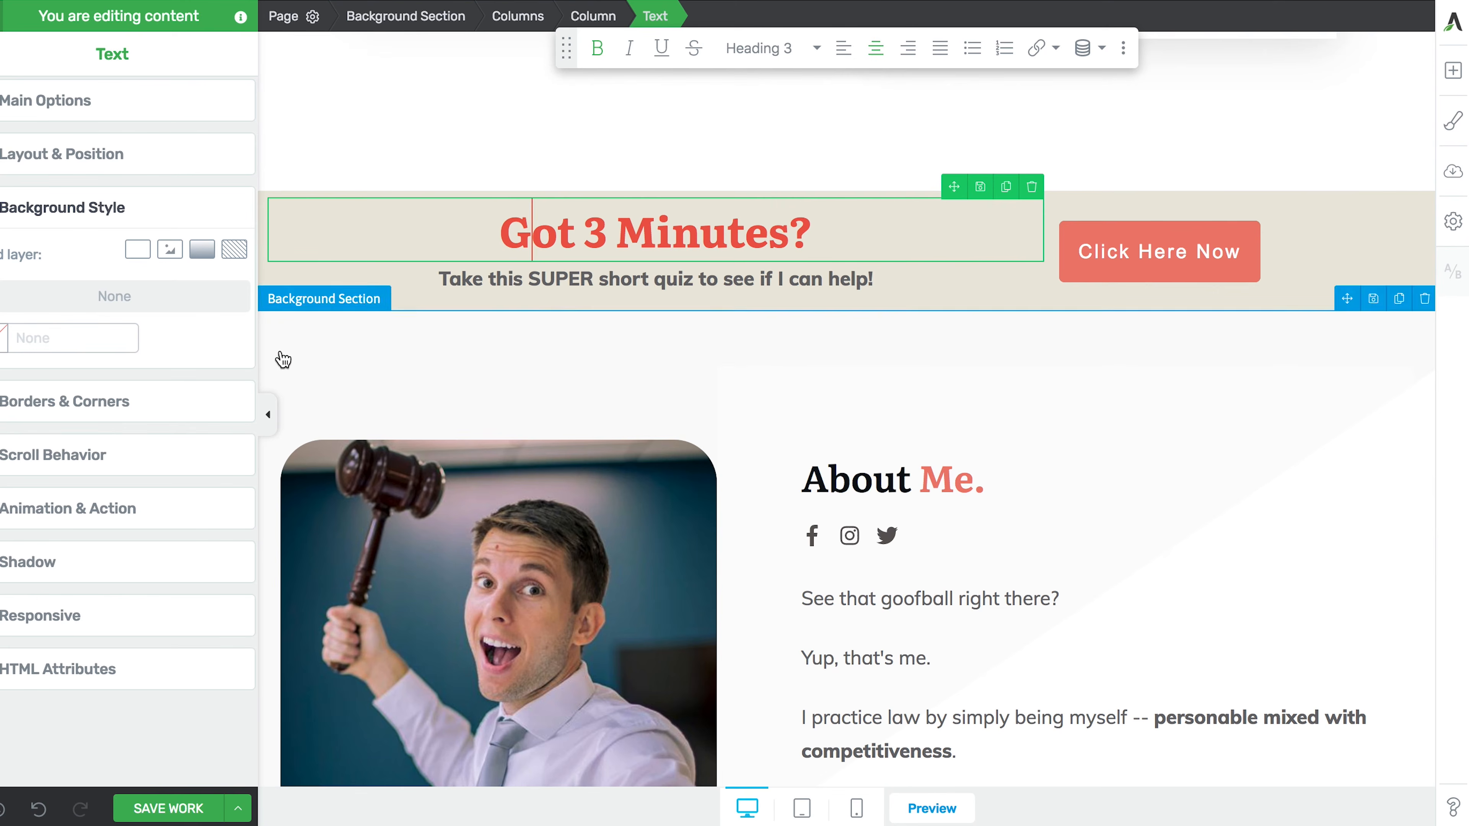
pyautogui.click(268, 414)
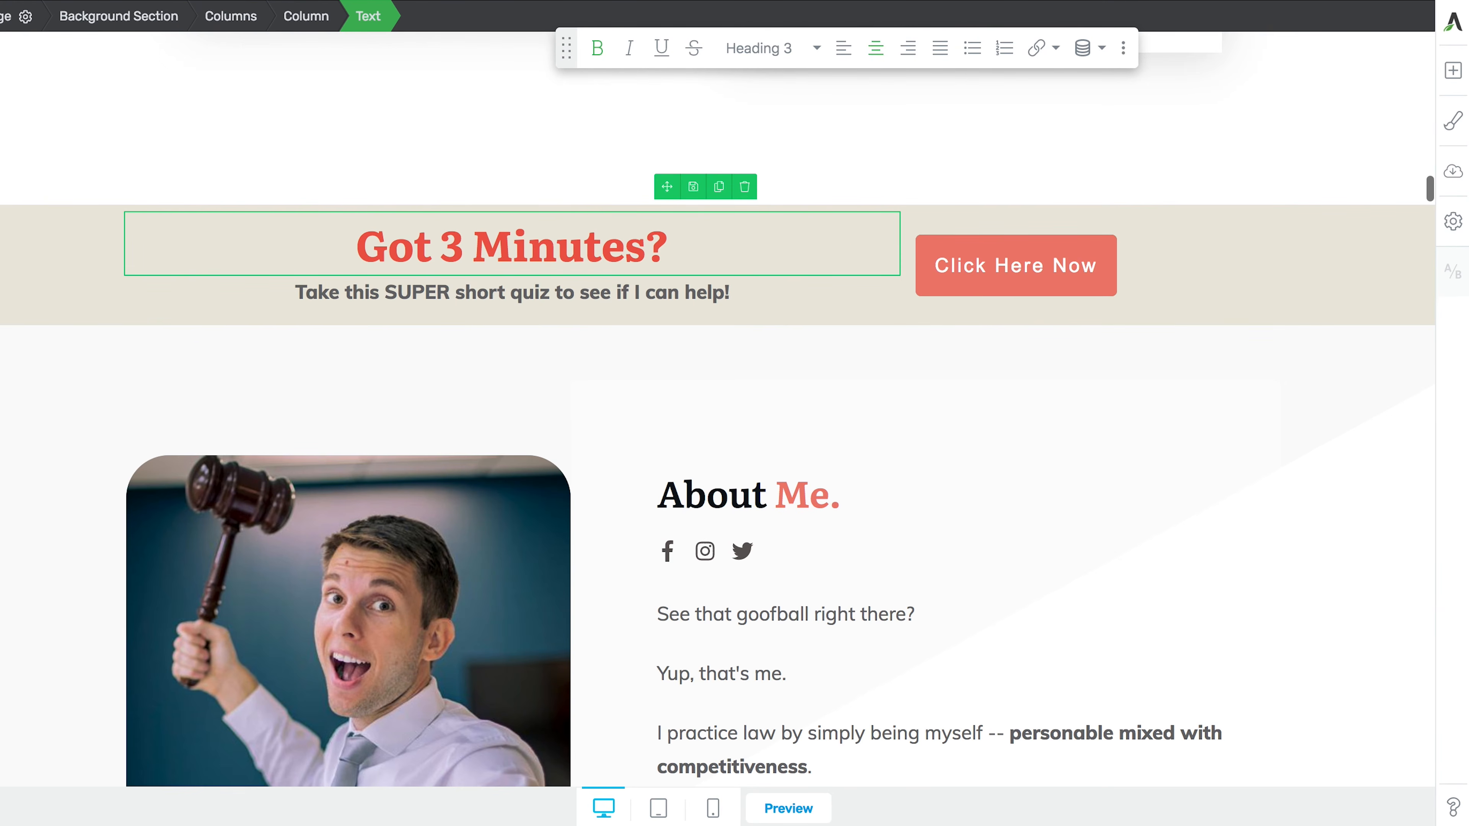
pyautogui.click(9, 414)
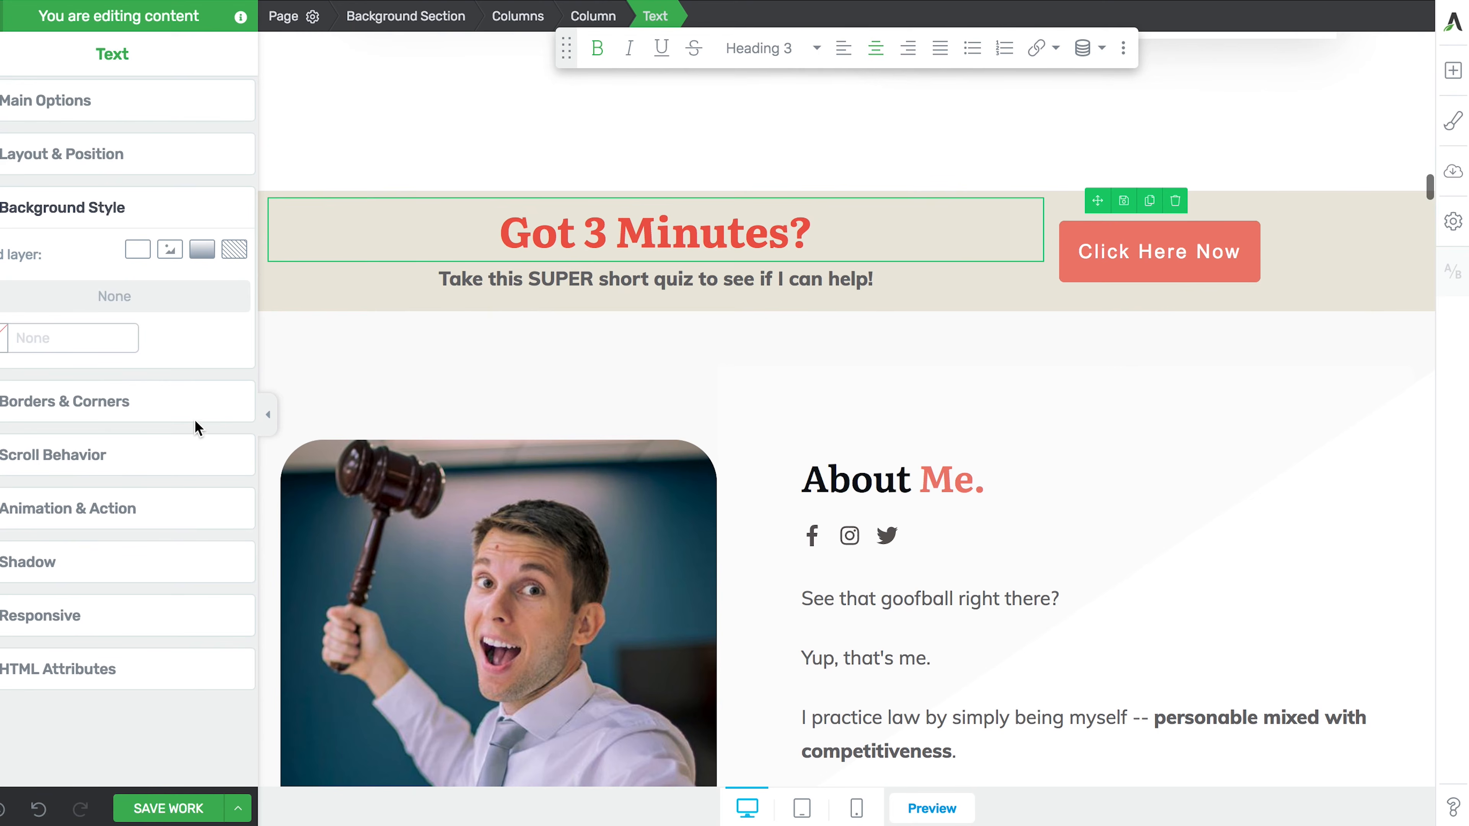
pyautogui.click(265, 415)
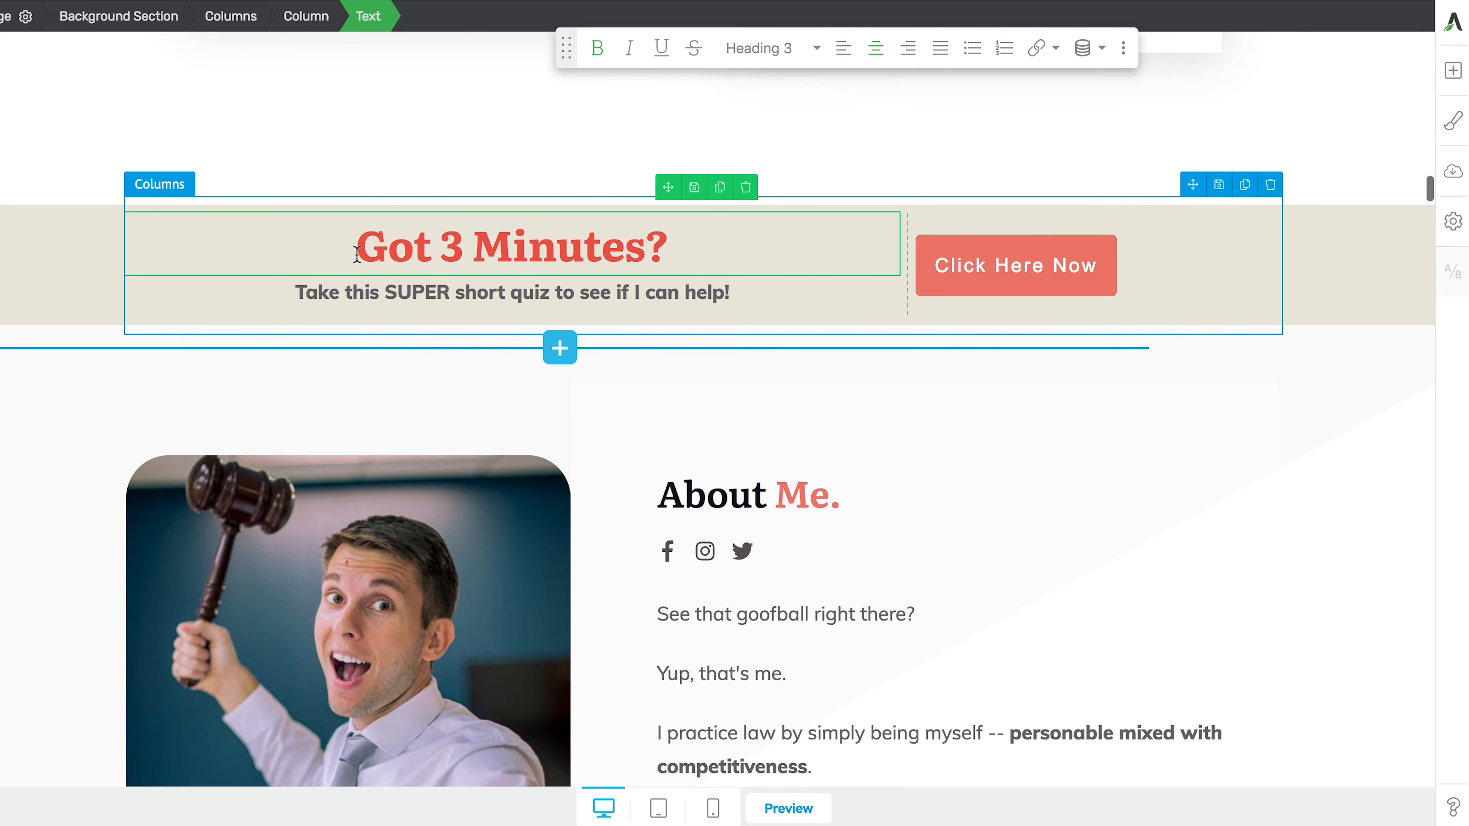
pyautogui.click(237, 23)
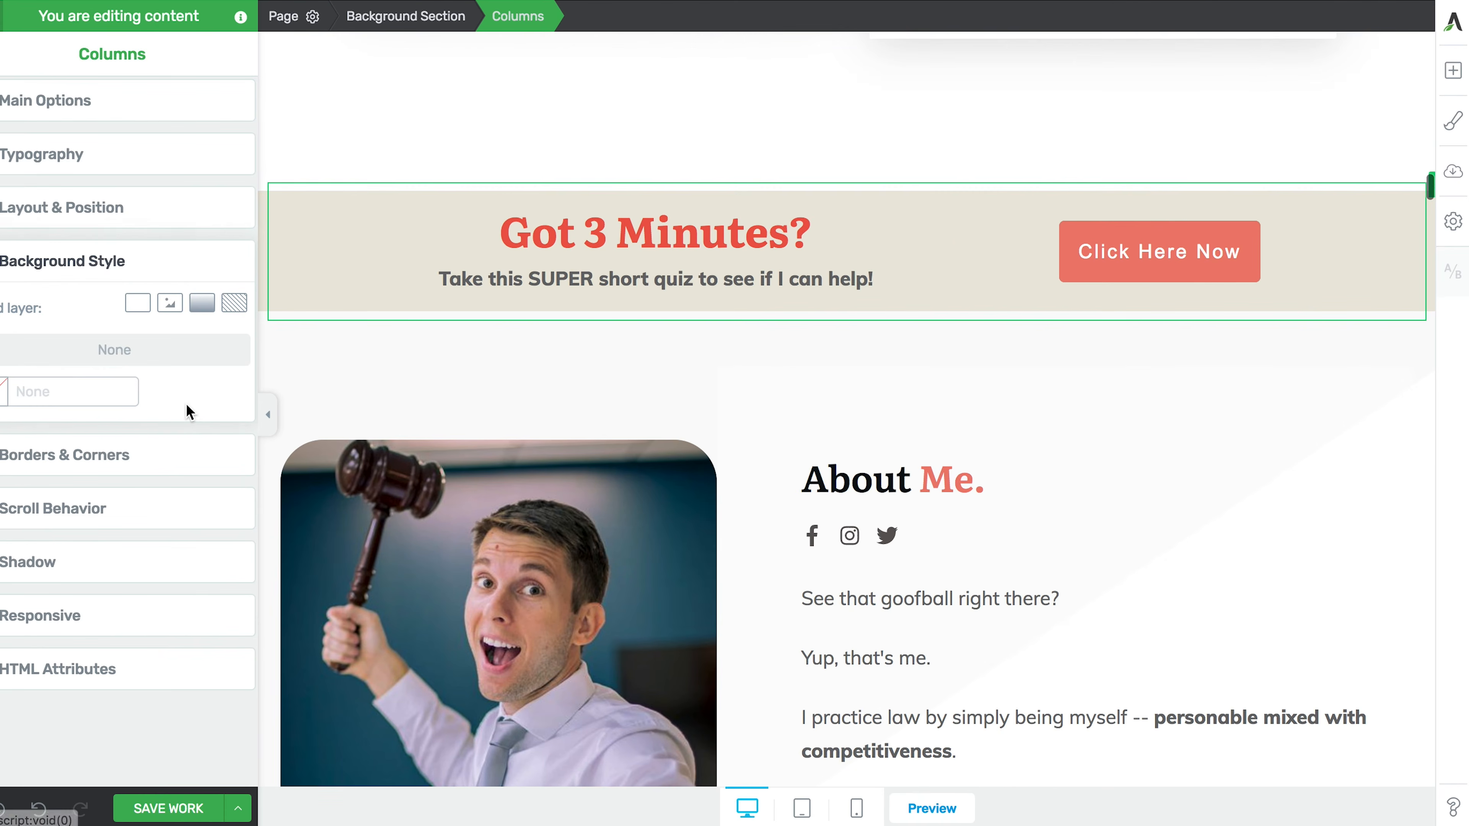
pyautogui.click(121, 223)
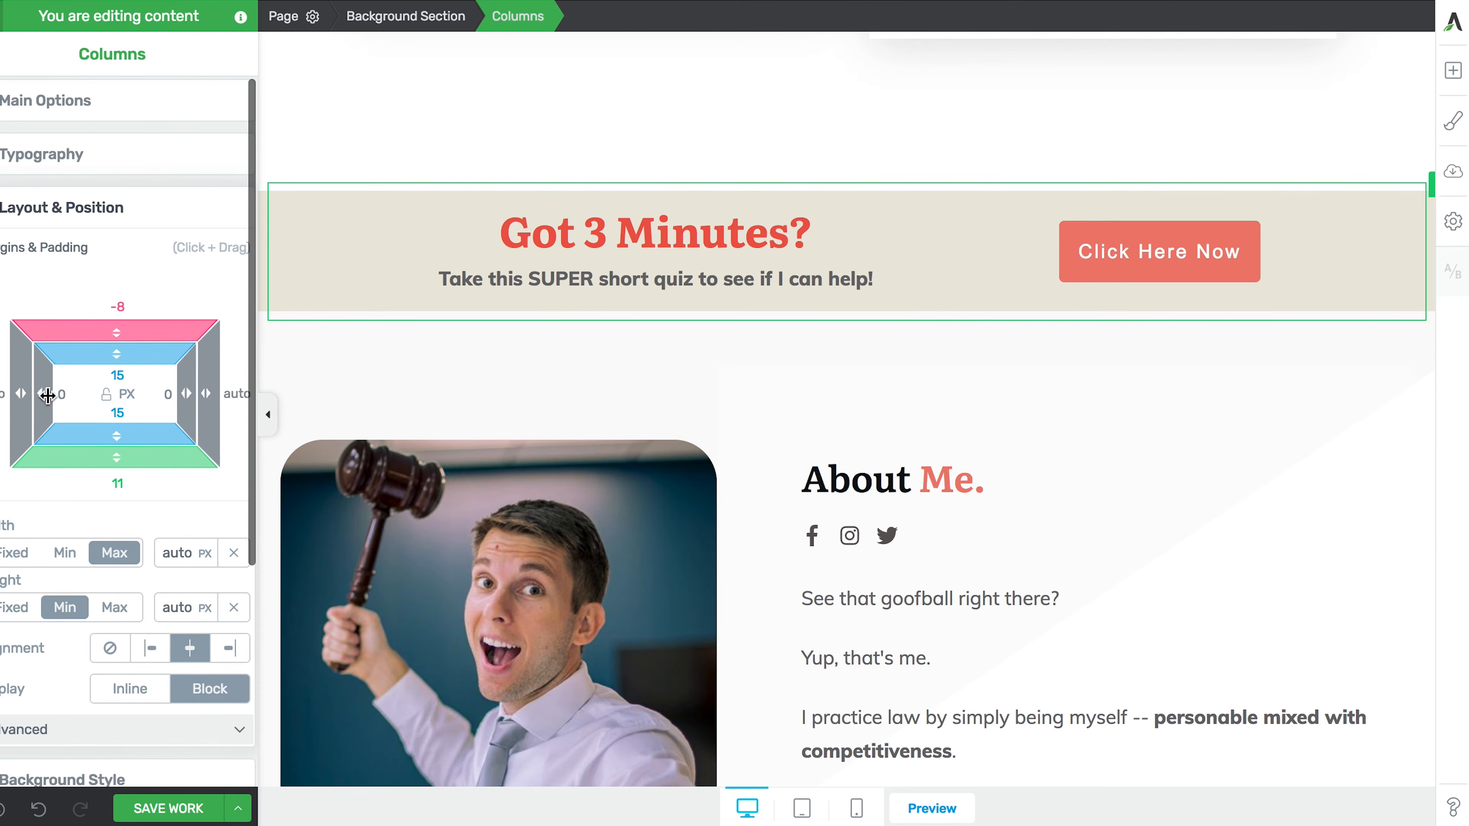
pyautogui.moveTo(49, 394); pyautogui.dragTo(91, 399)
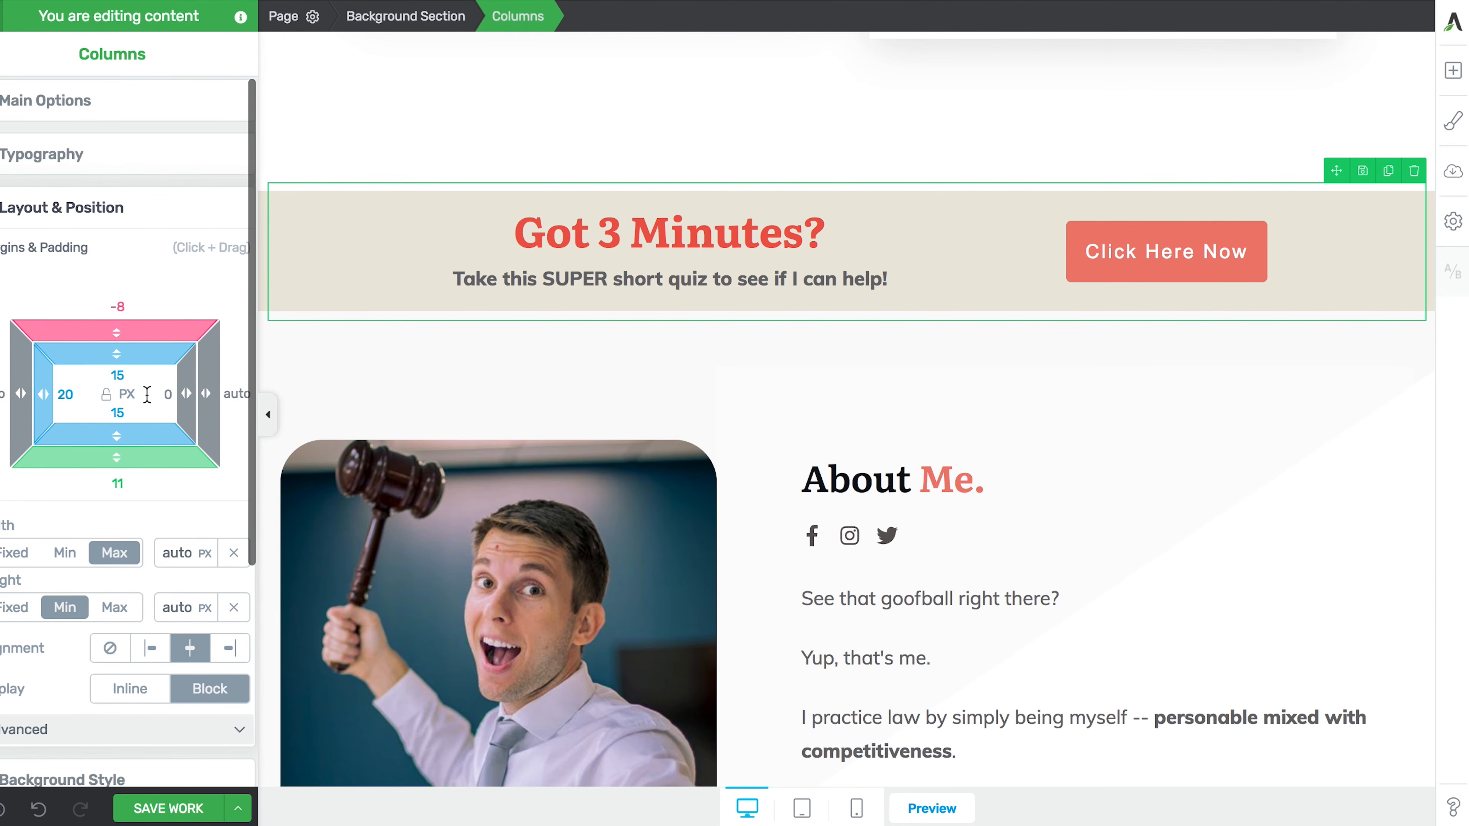
pyautogui.moveTo(184, 391); pyautogui.dragTo(142, 396)
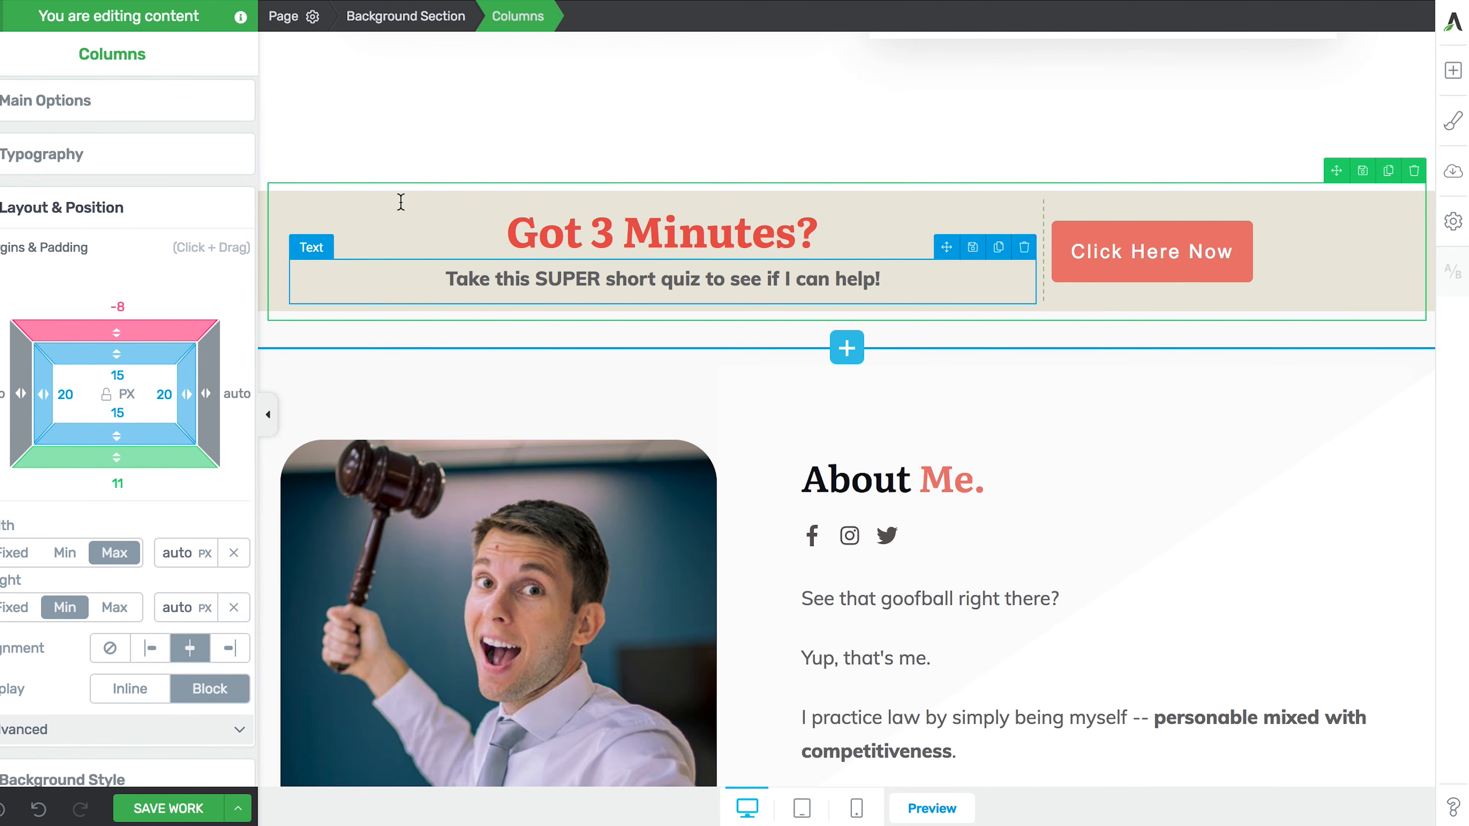
pyautogui.click(399, 16)
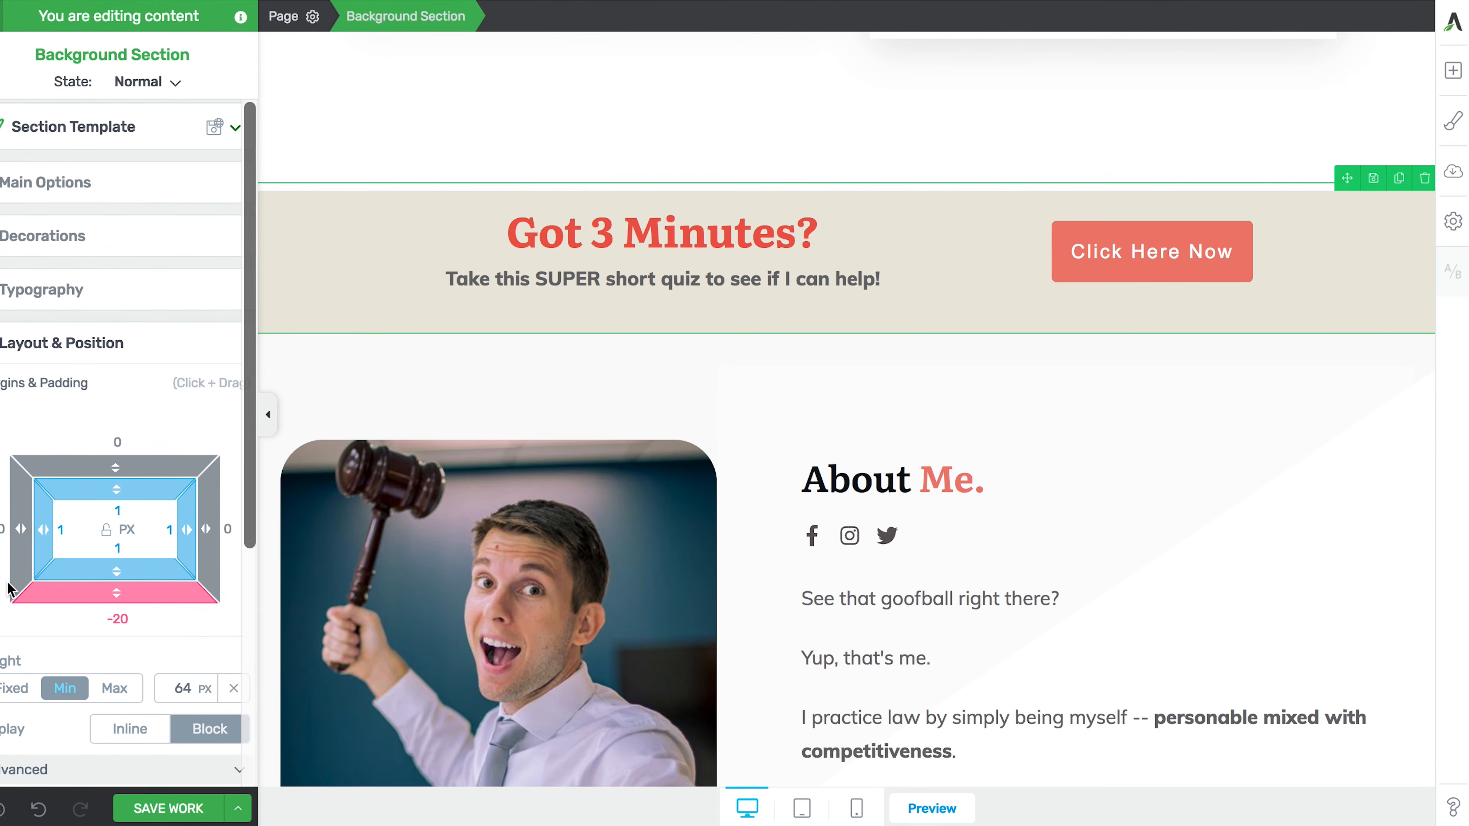
# - Make the beige banner sticky with mobile turned off, then save and preview the page
pyautogui.scroll(-5, 1, 606)
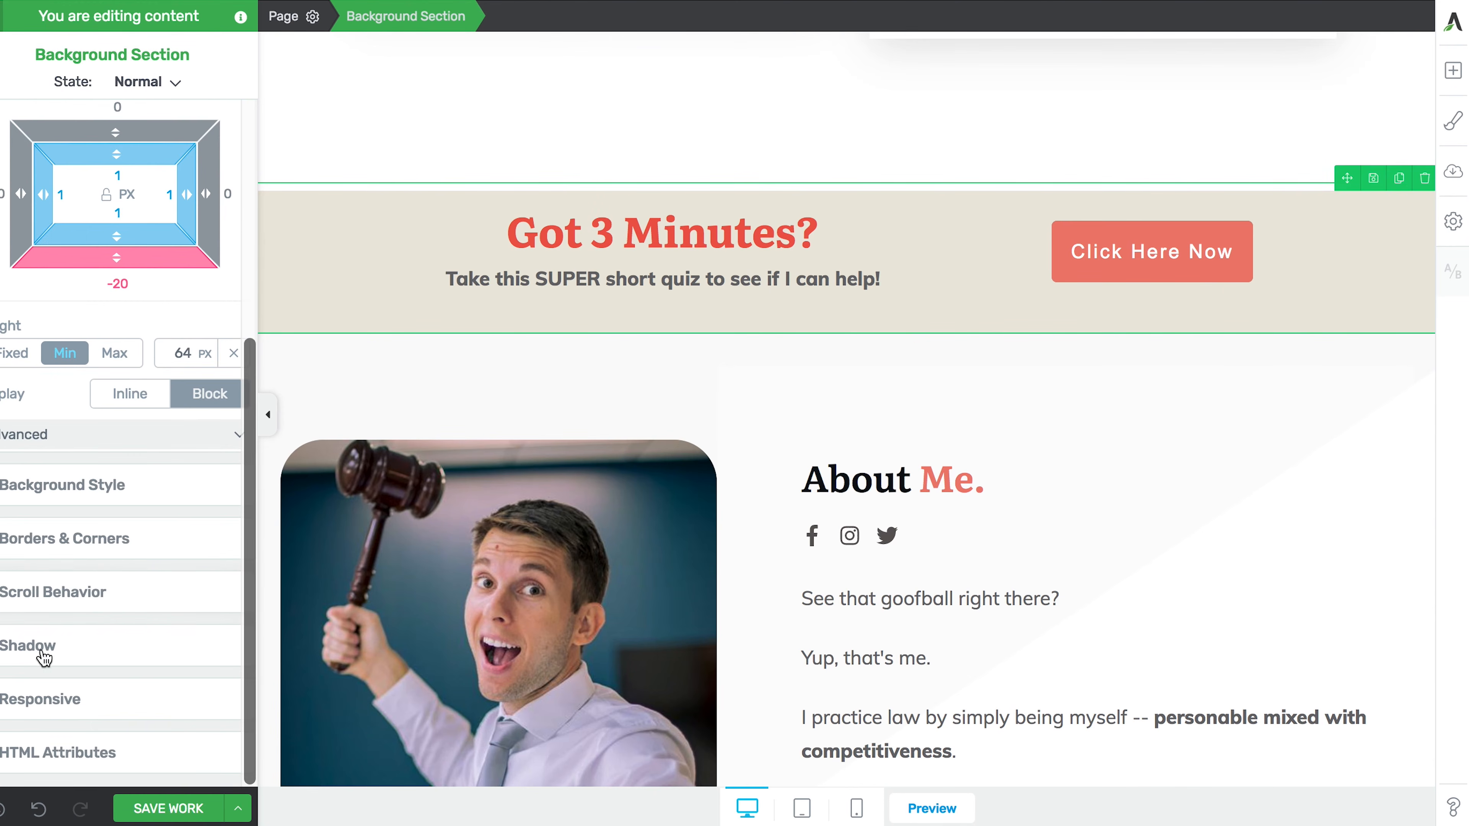
pyautogui.click(60, 593)
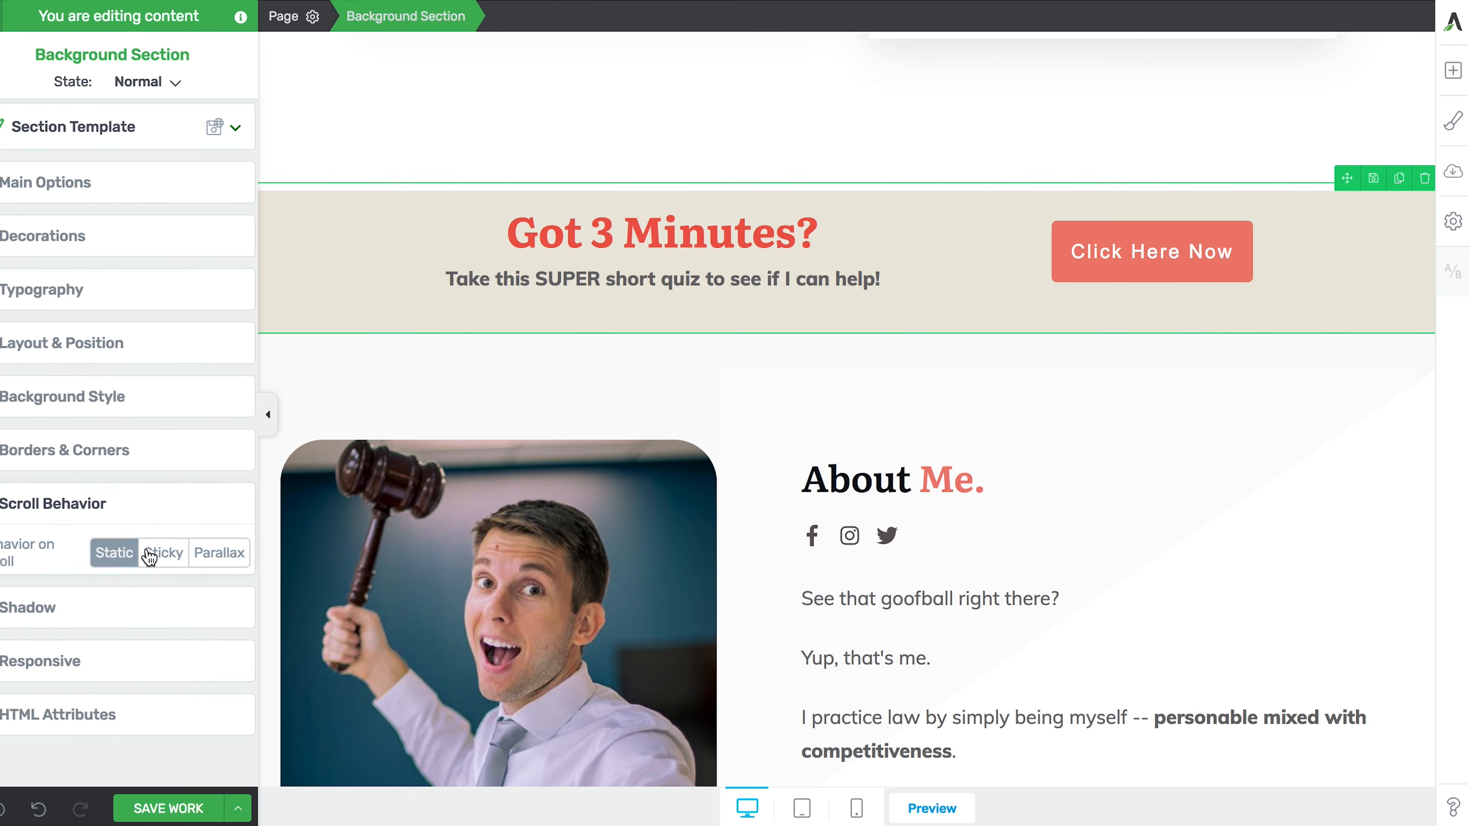
pyautogui.click(163, 552)
pyautogui.scroll(-2, 228, 448)
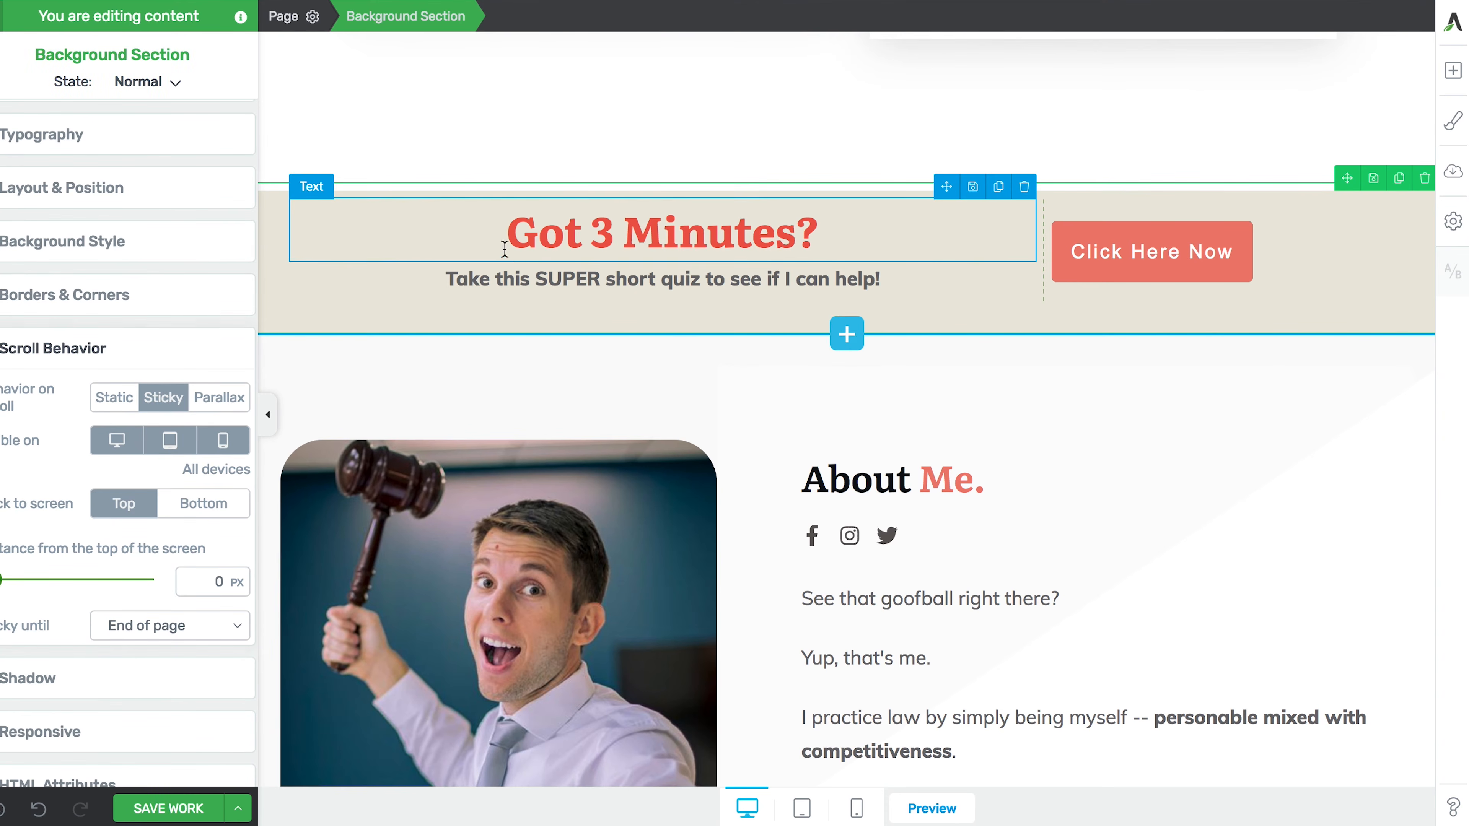
pyautogui.click(223, 444)
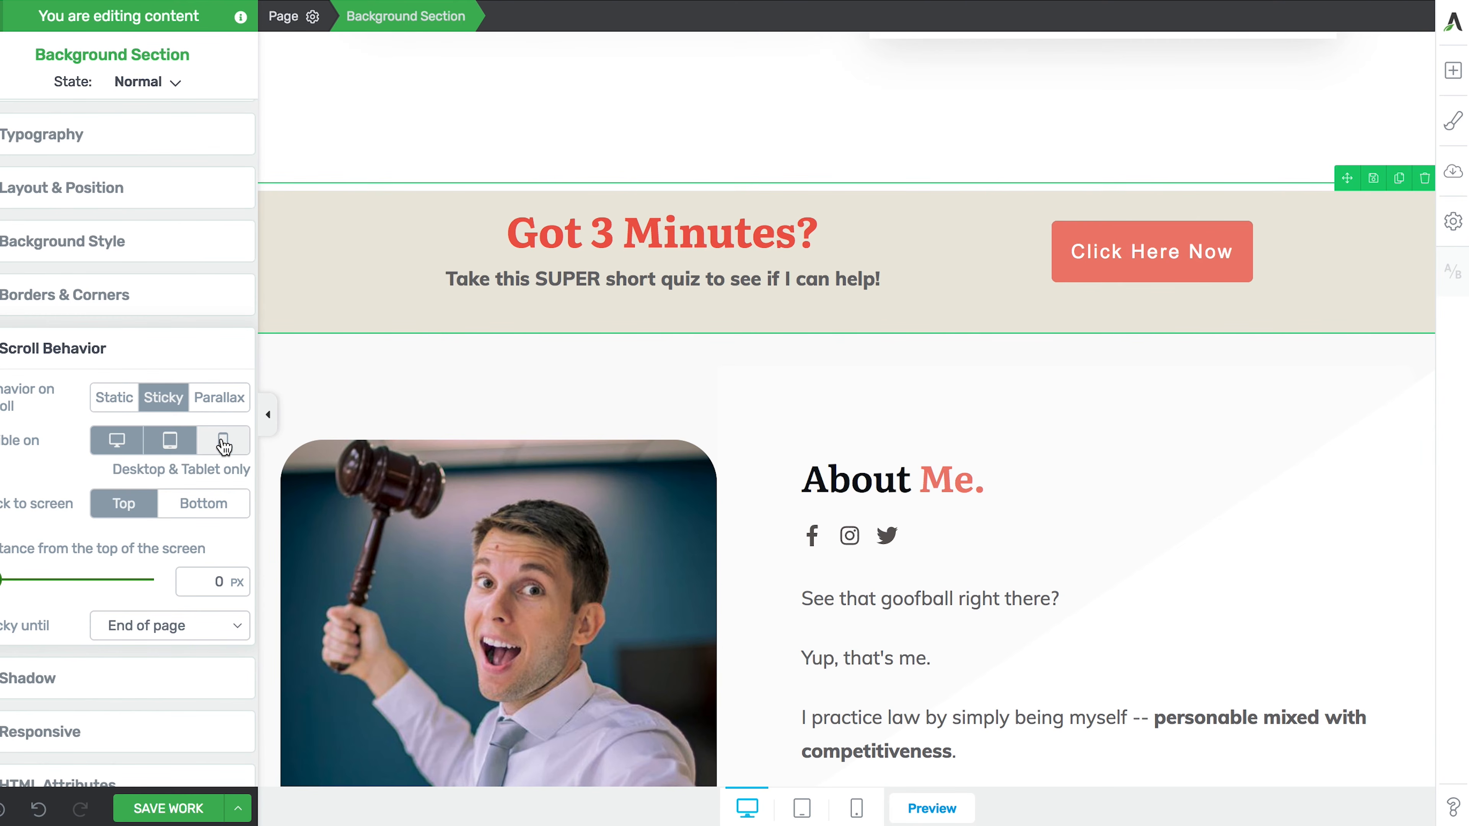
pyautogui.click(147, 809)
pyautogui.click(931, 808)
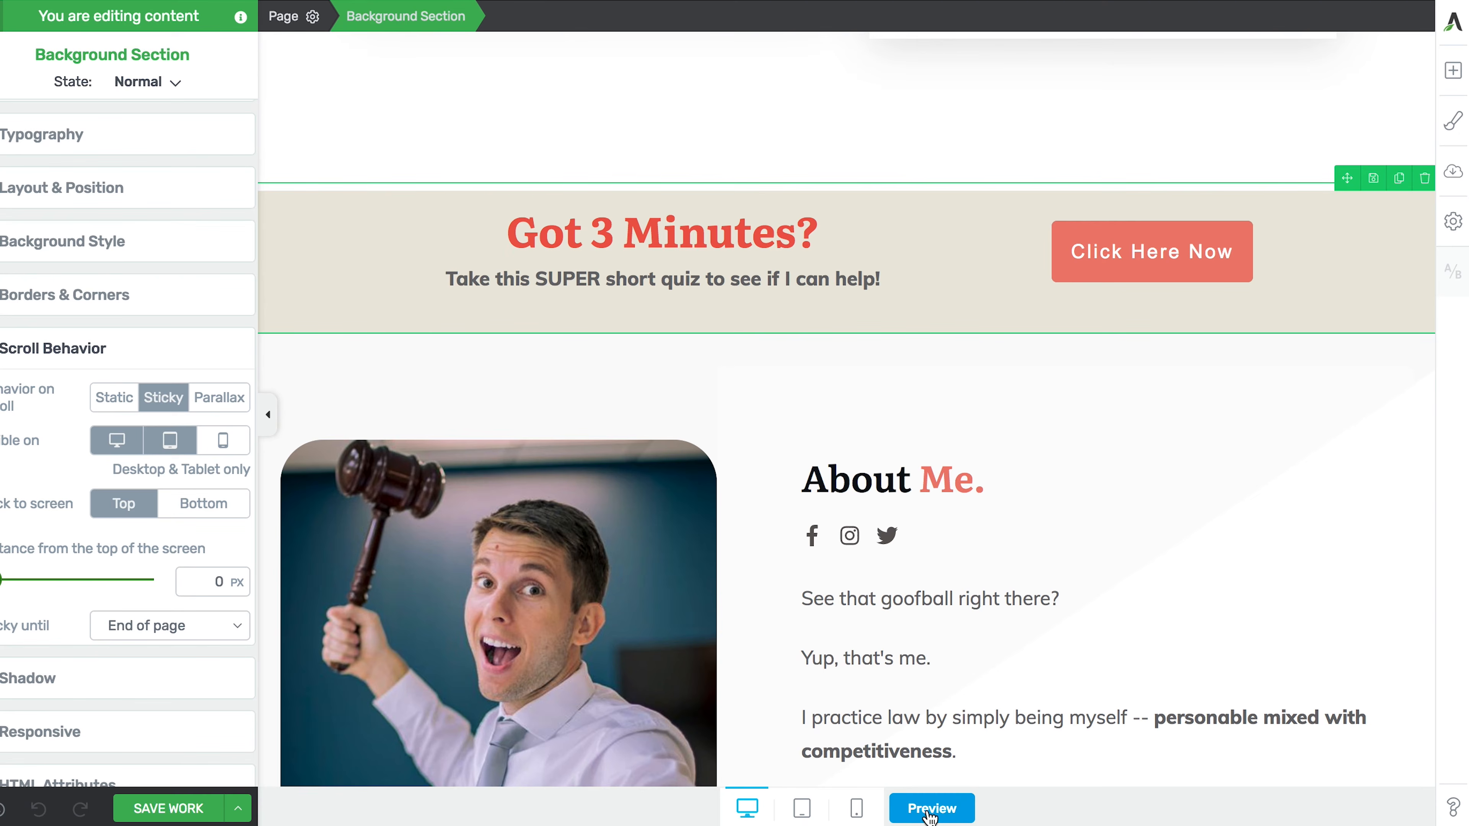
# - Scroll the live preview to confirm the 'Got 3 Minutes?' bar stays pinned over the testimonials
pyautogui.scroll(-5, 788, 674)
pyautogui.scroll(-15, 788, 671)
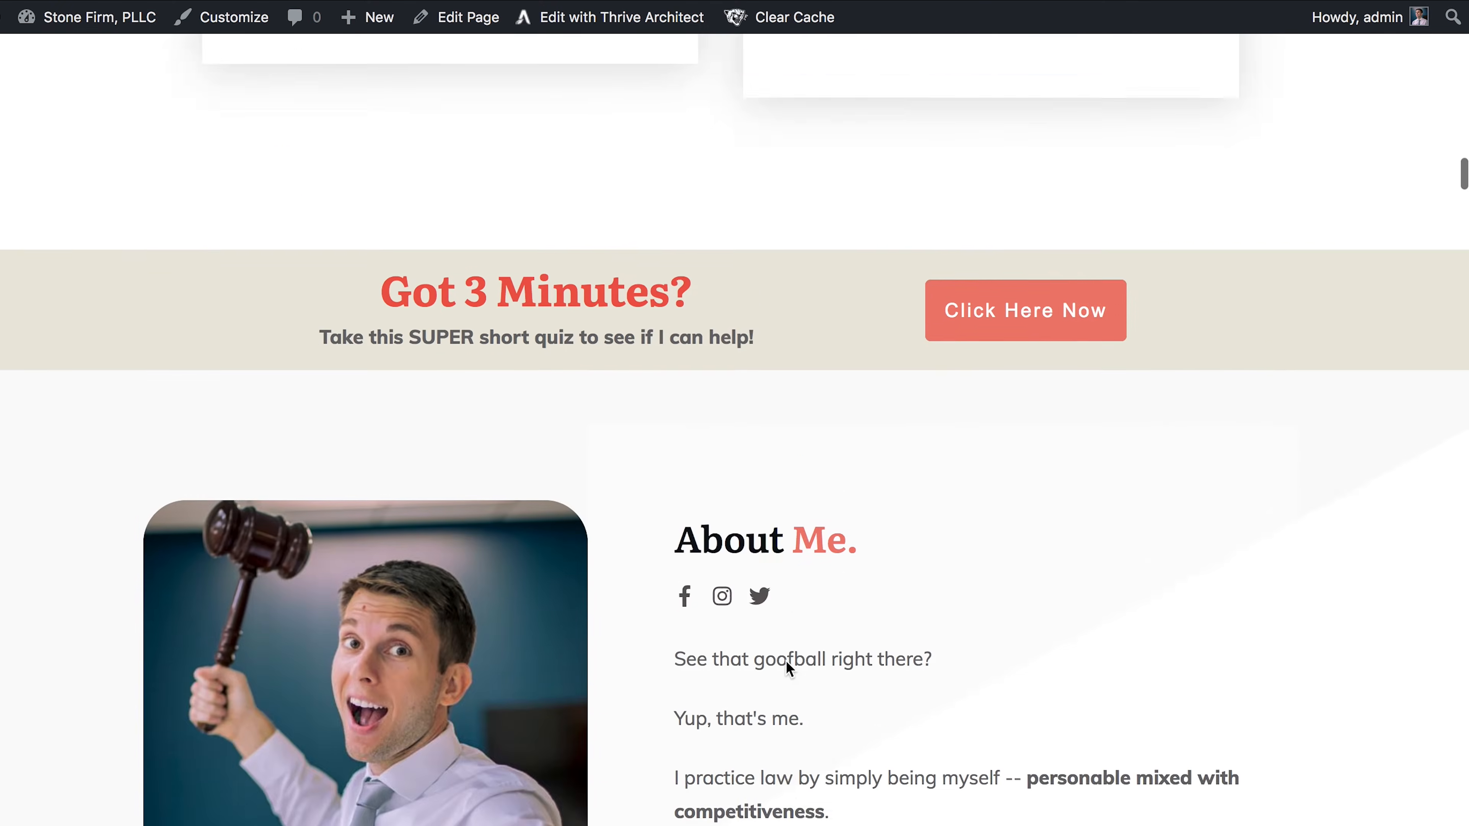
pyautogui.scroll(-4, 787, 667)
pyautogui.scroll(2, 786, 667)
pyautogui.scroll(-15, 787, 668)
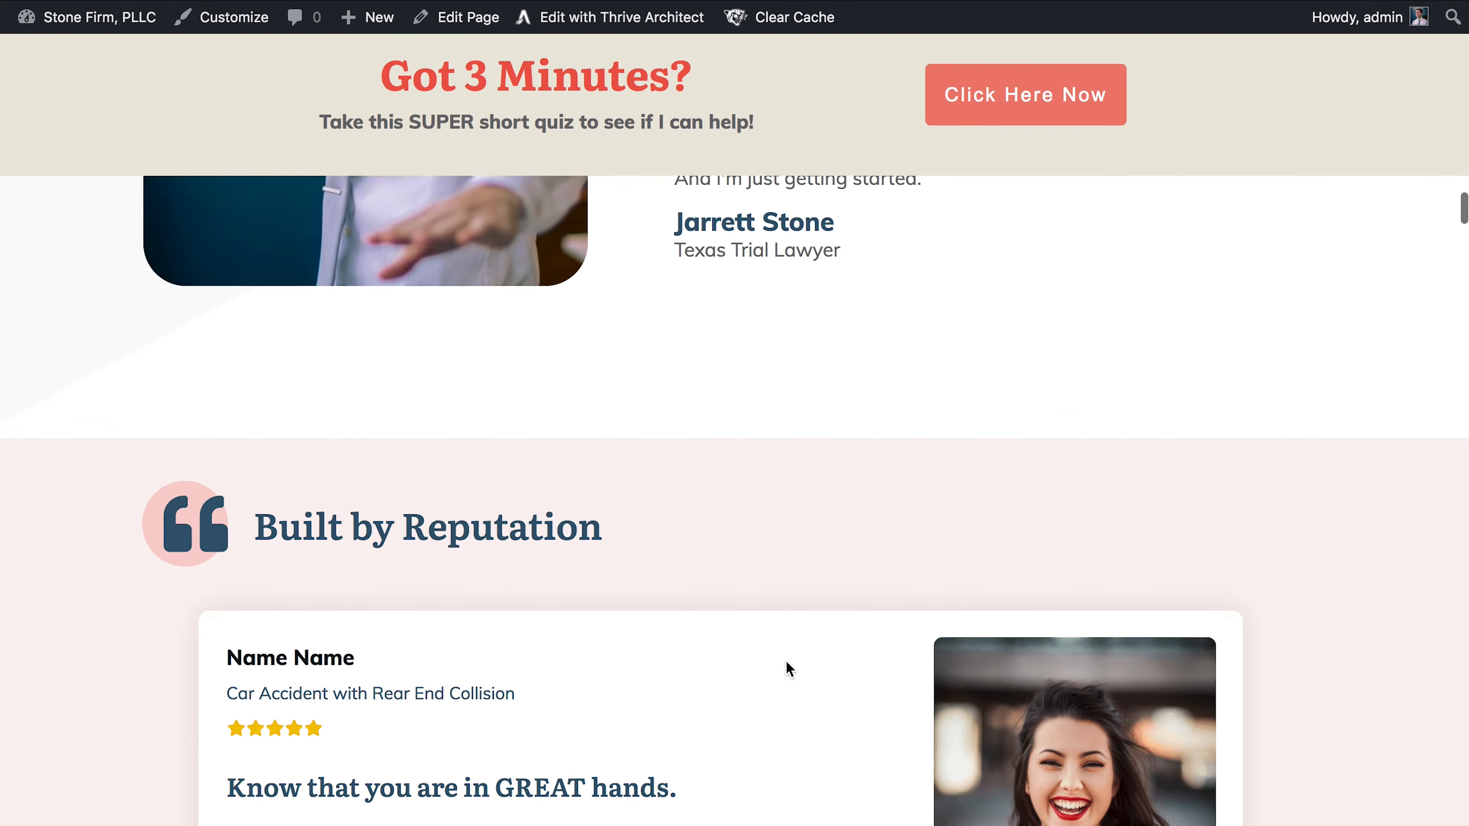
pyautogui.scroll(-20, 788, 663)
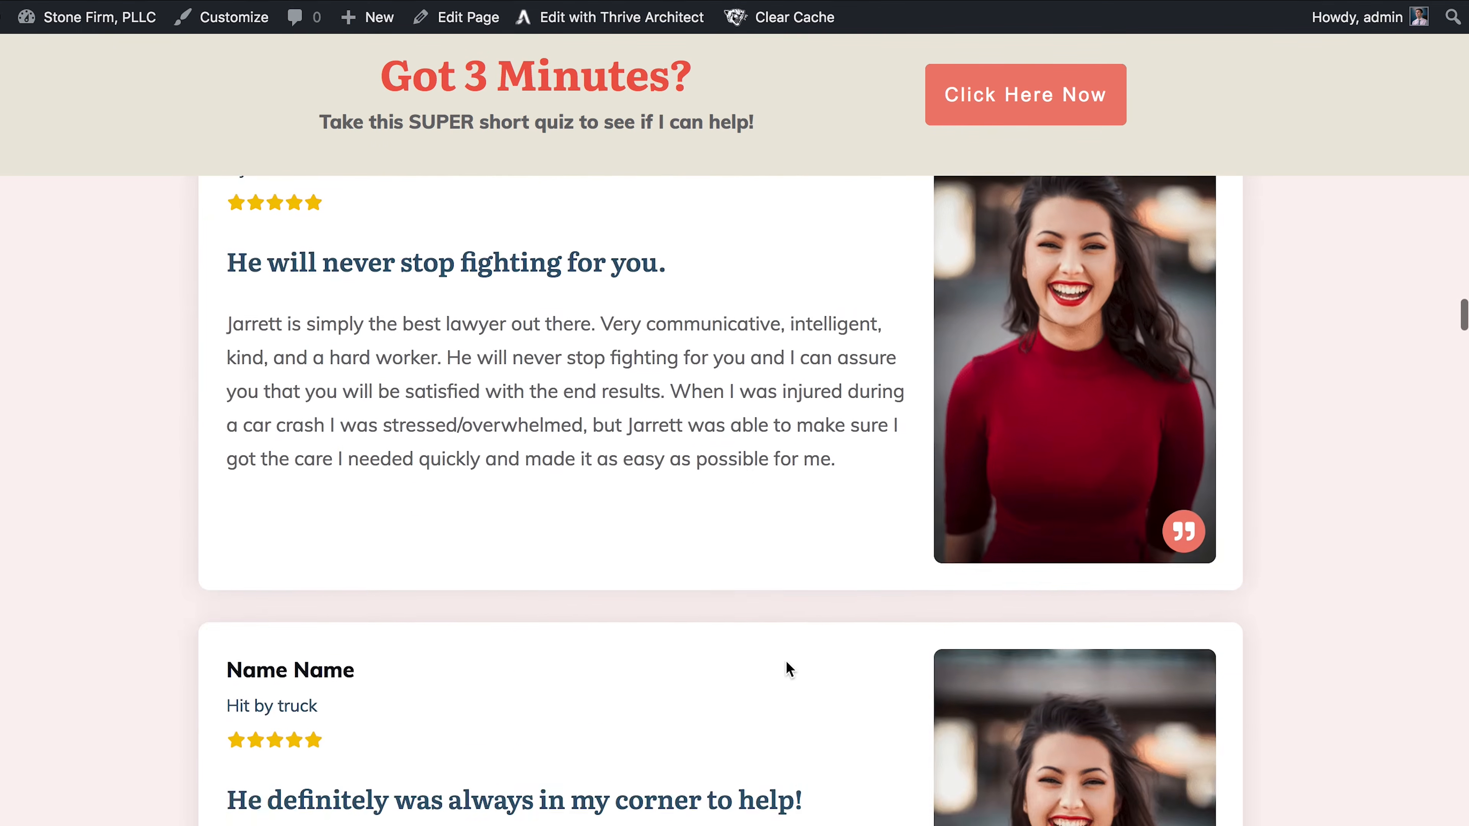
pyautogui.scroll(10, 786, 660)
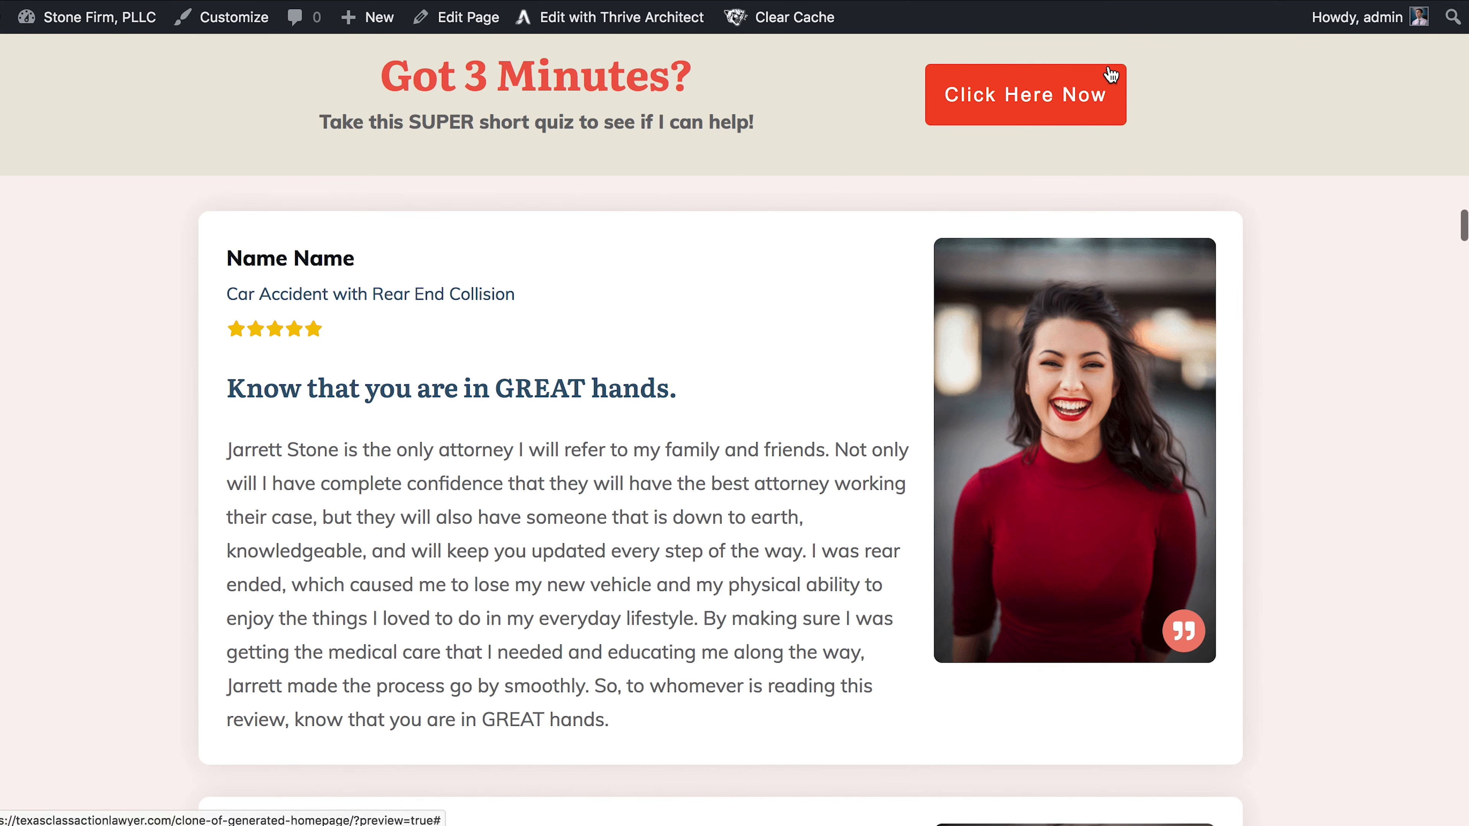
pyautogui.scroll(-1, 984, 223)
pyautogui.scroll(-15, 984, 221)
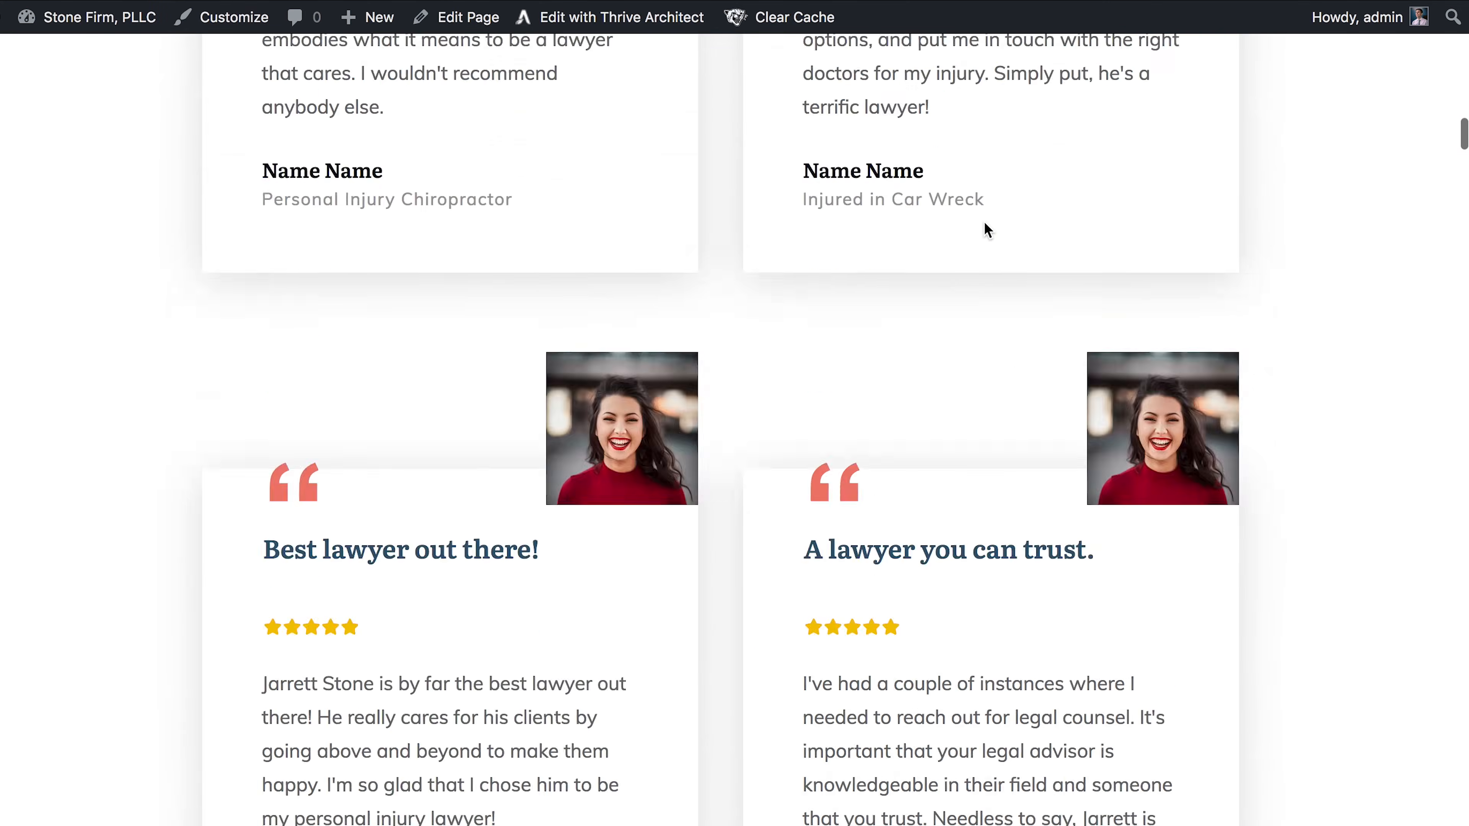
pyautogui.scroll(15, 984, 222)
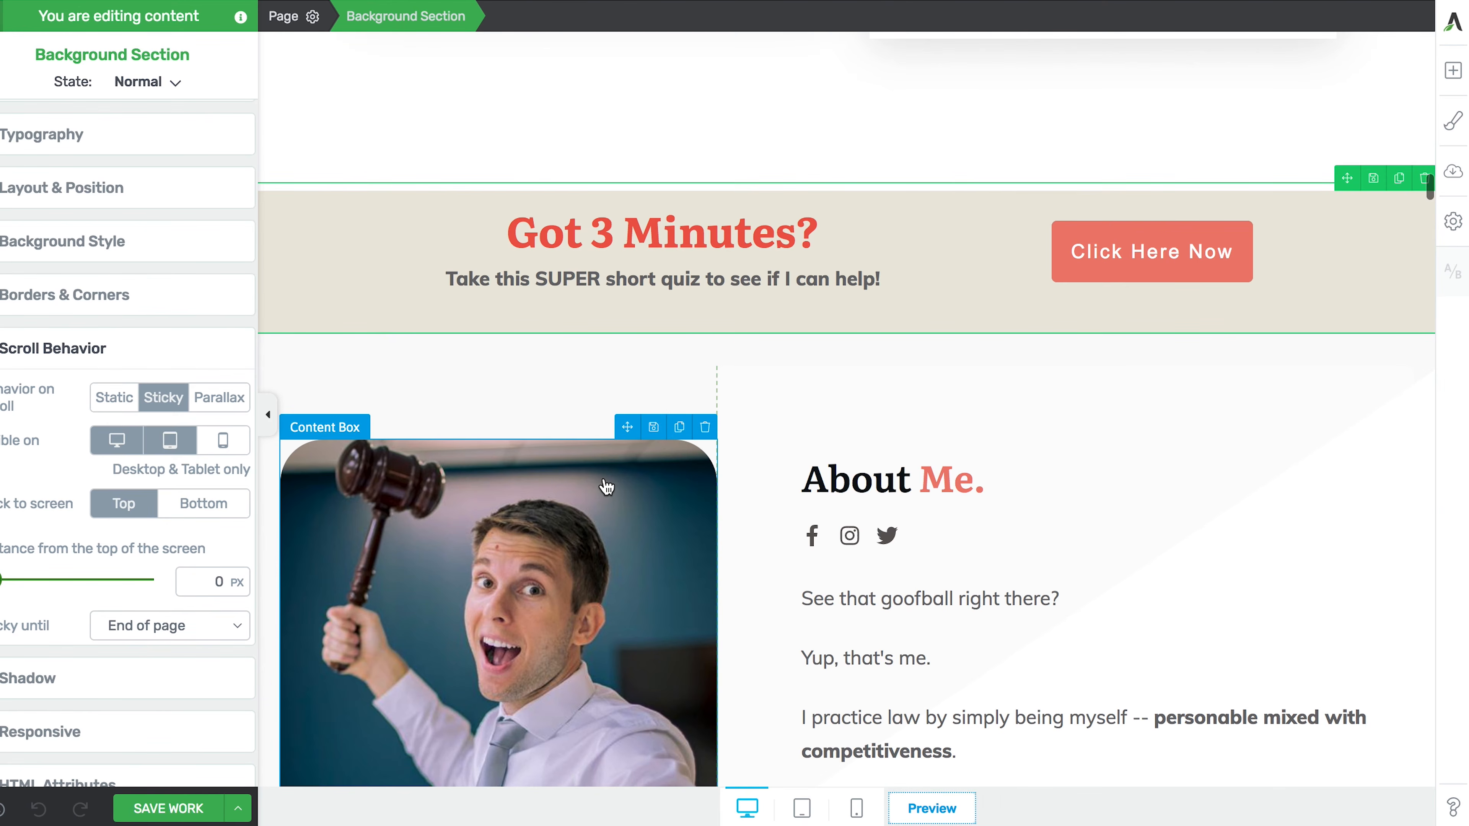
# - Try a secondary text line on the Click Here Now button, then remove it again
pyautogui.click(1082, 252)
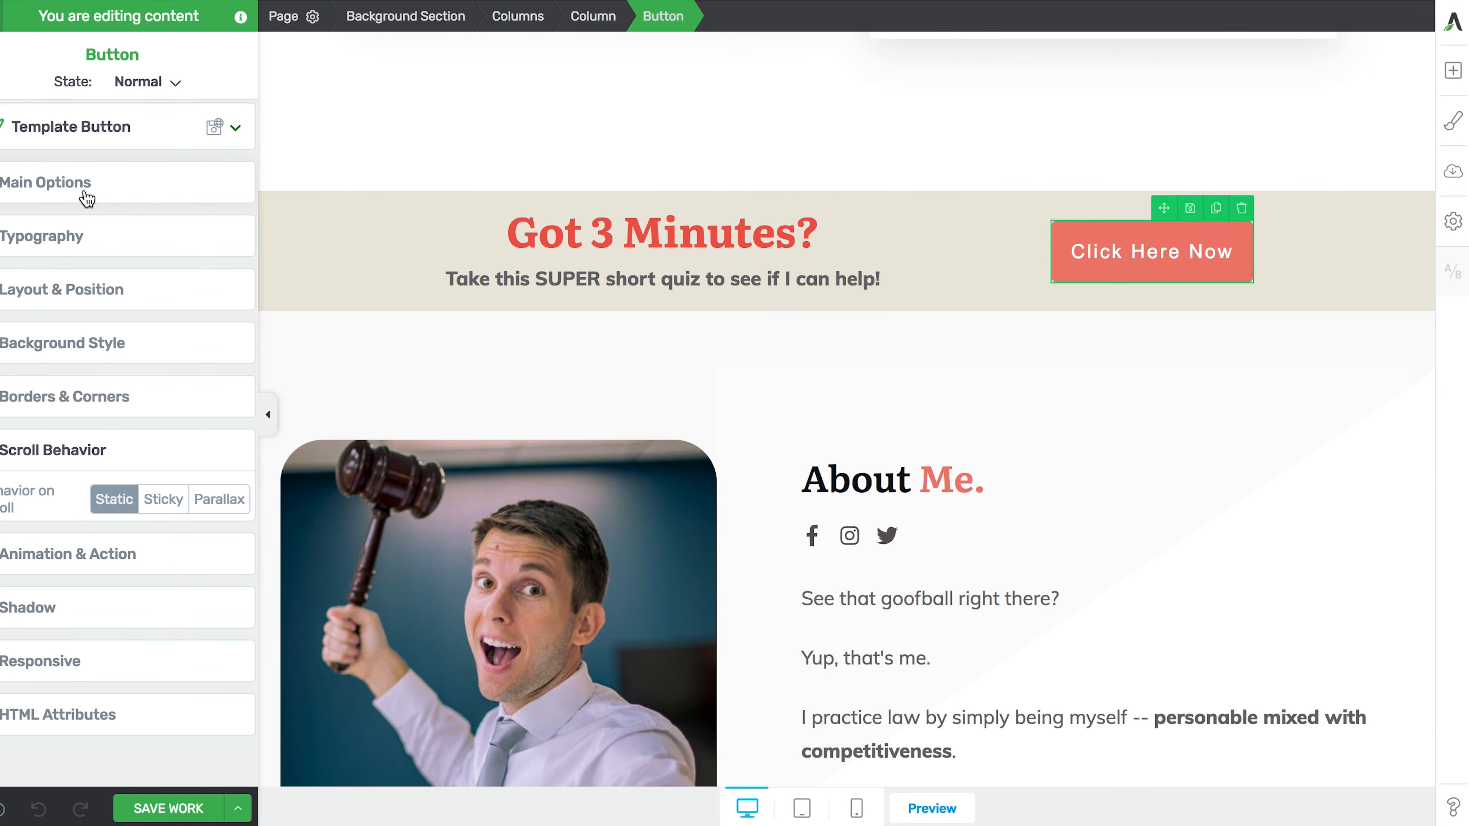
pyautogui.click(70, 193)
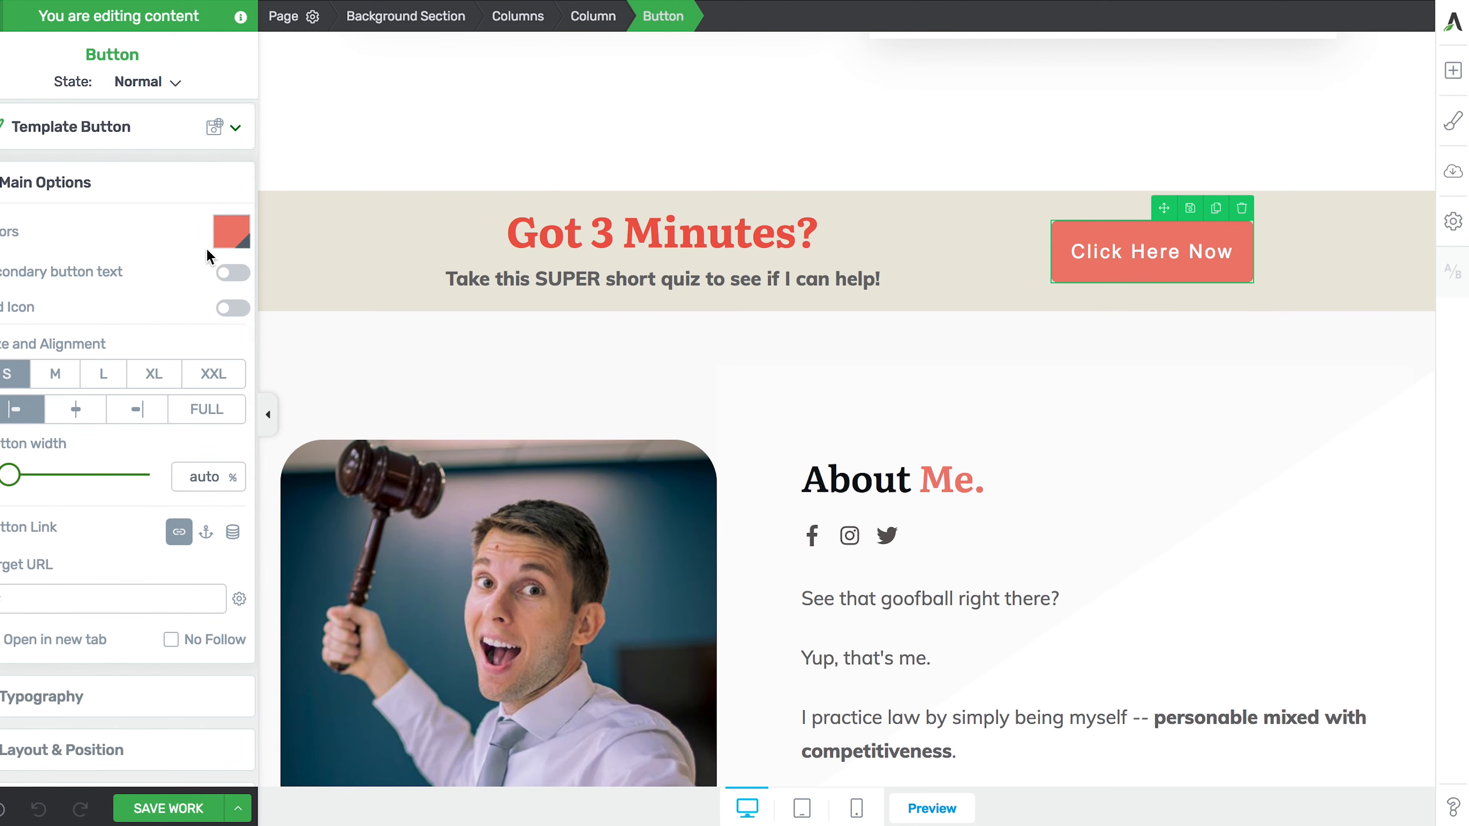
pyautogui.click(234, 273)
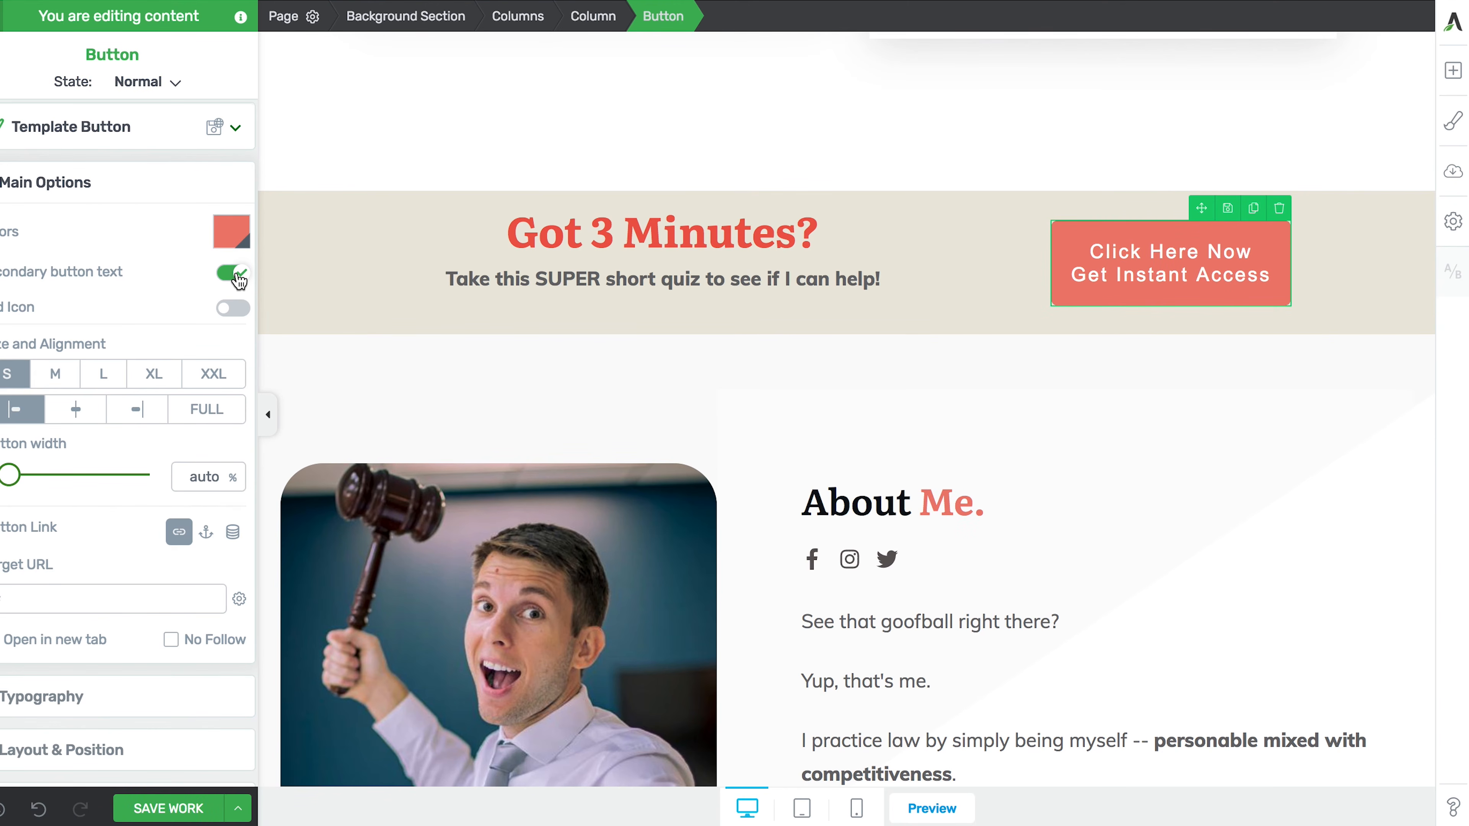
pyautogui.click(237, 274)
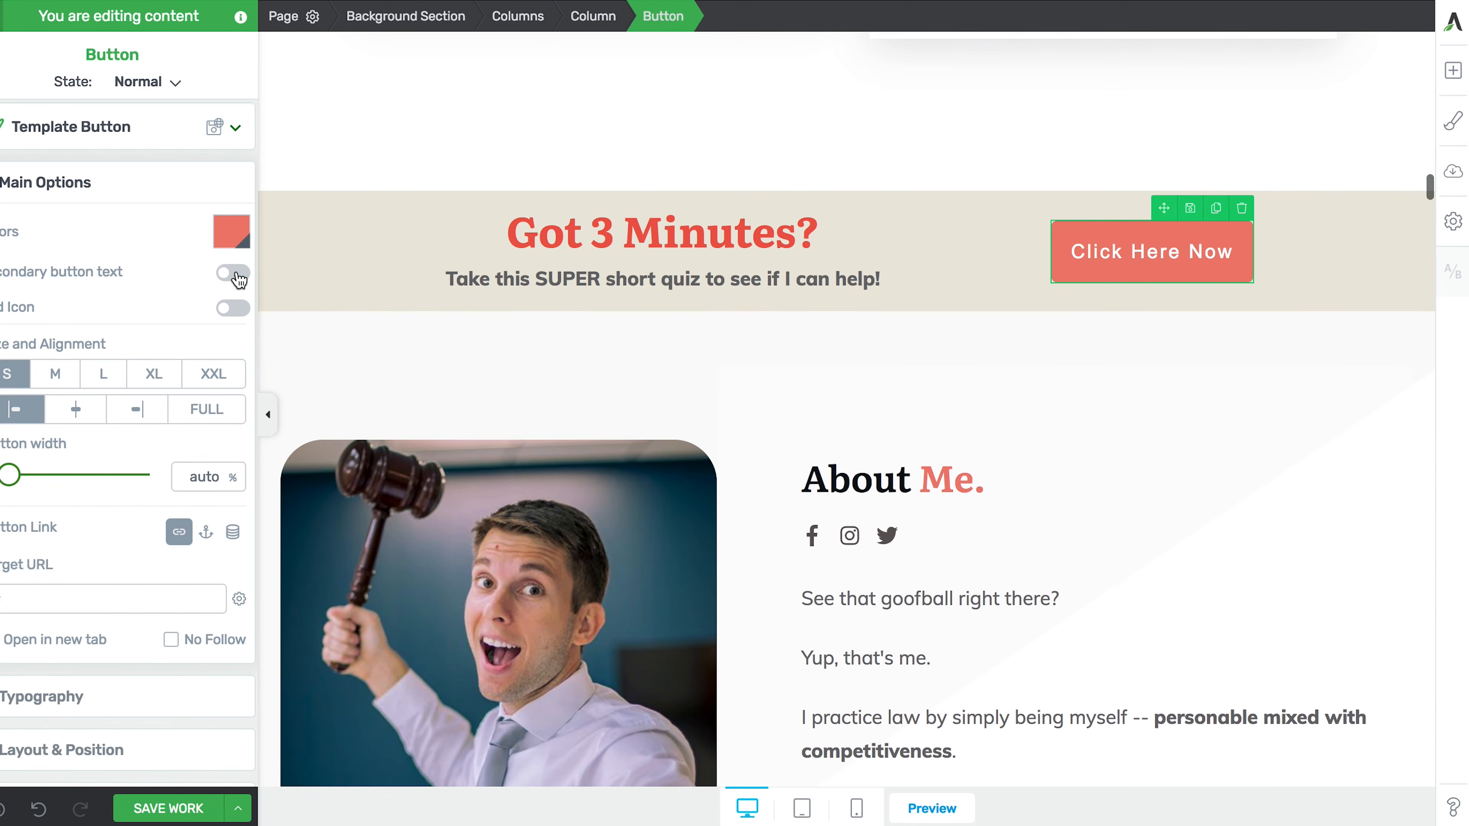
pyautogui.click(1102, 255)
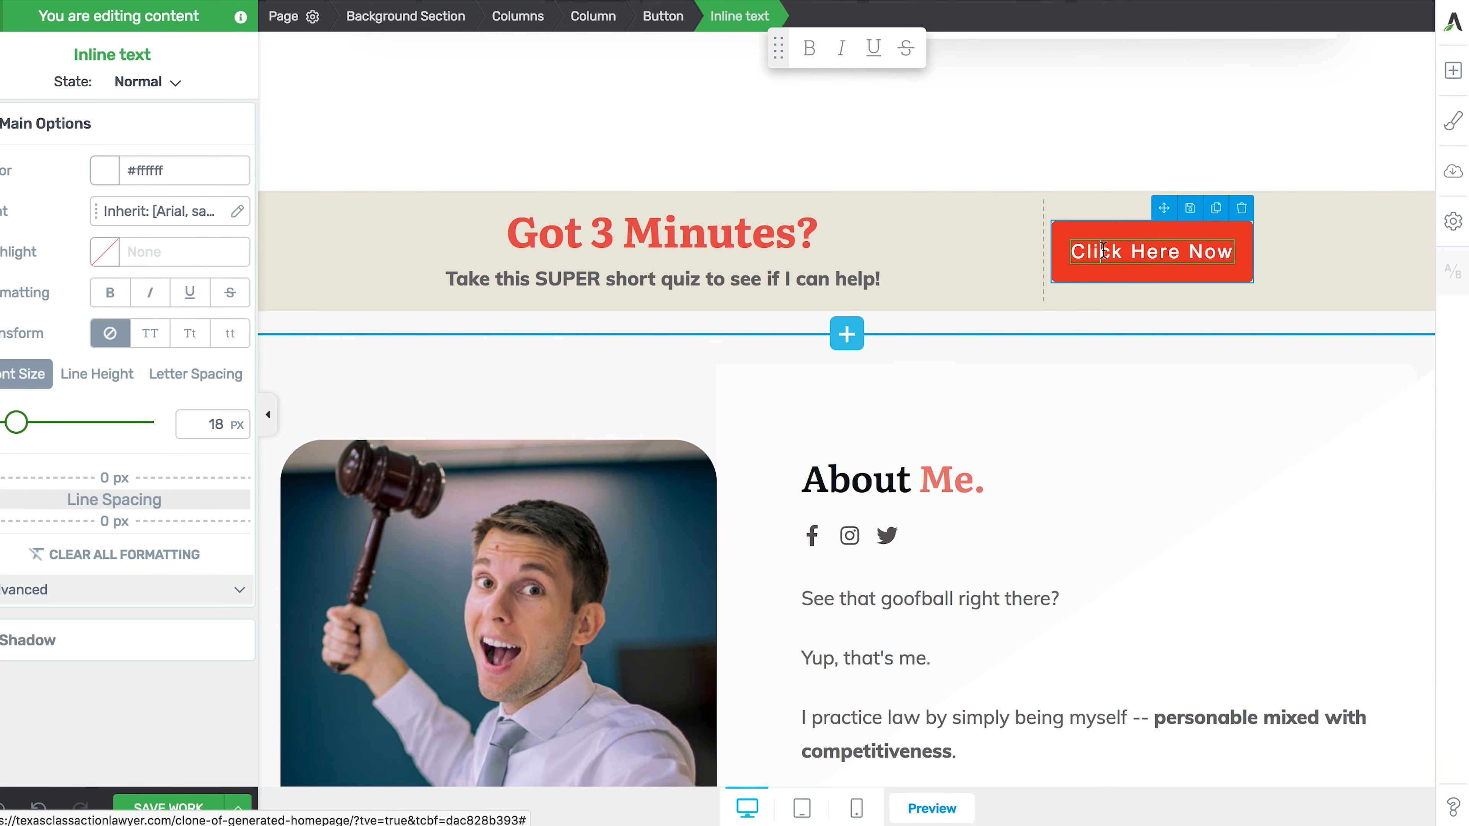
pyautogui.click(663, 17)
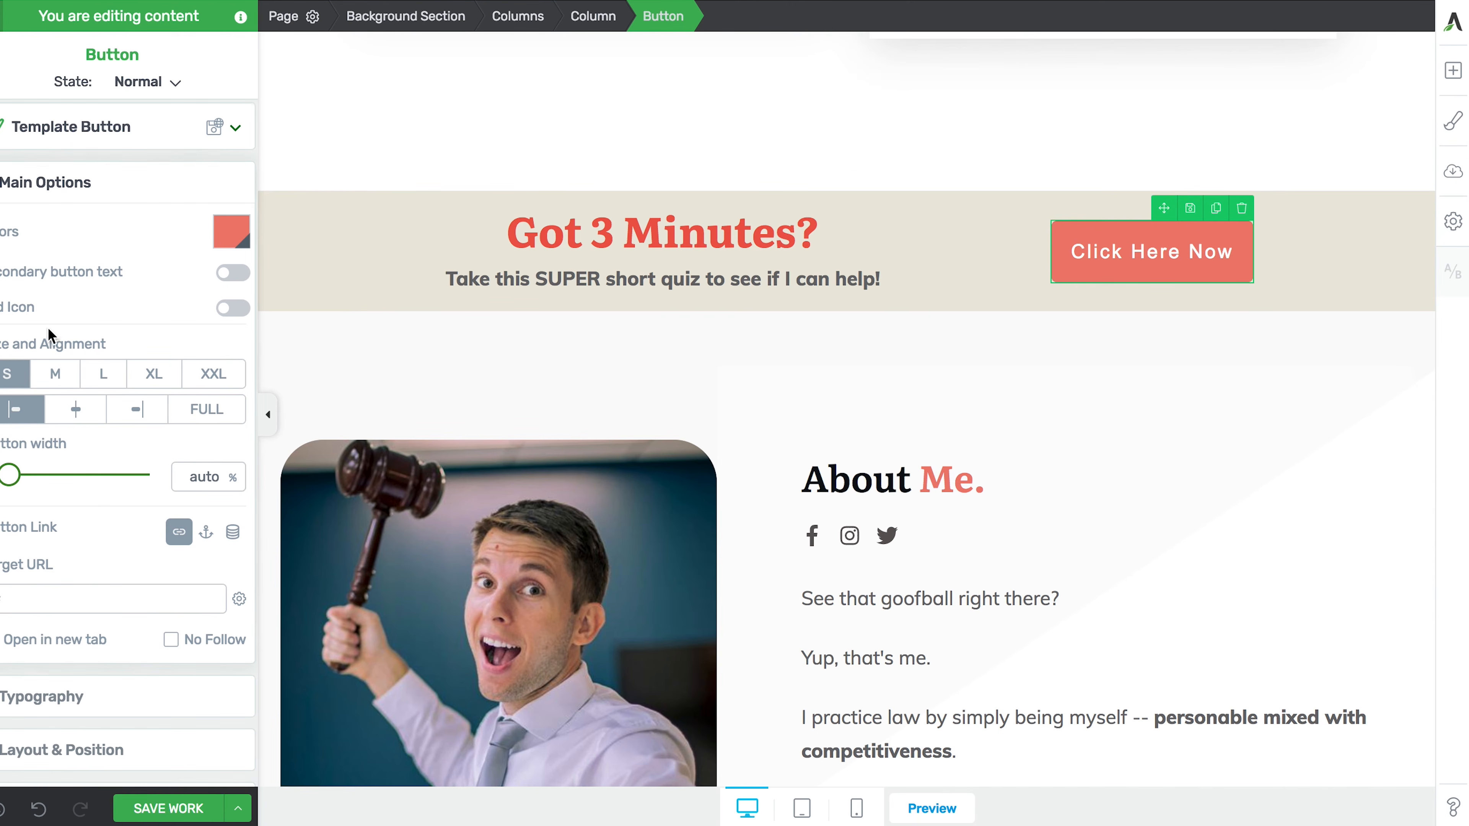
# - Keep the button at size S and set its width to 57%
pyautogui.click(57, 376)
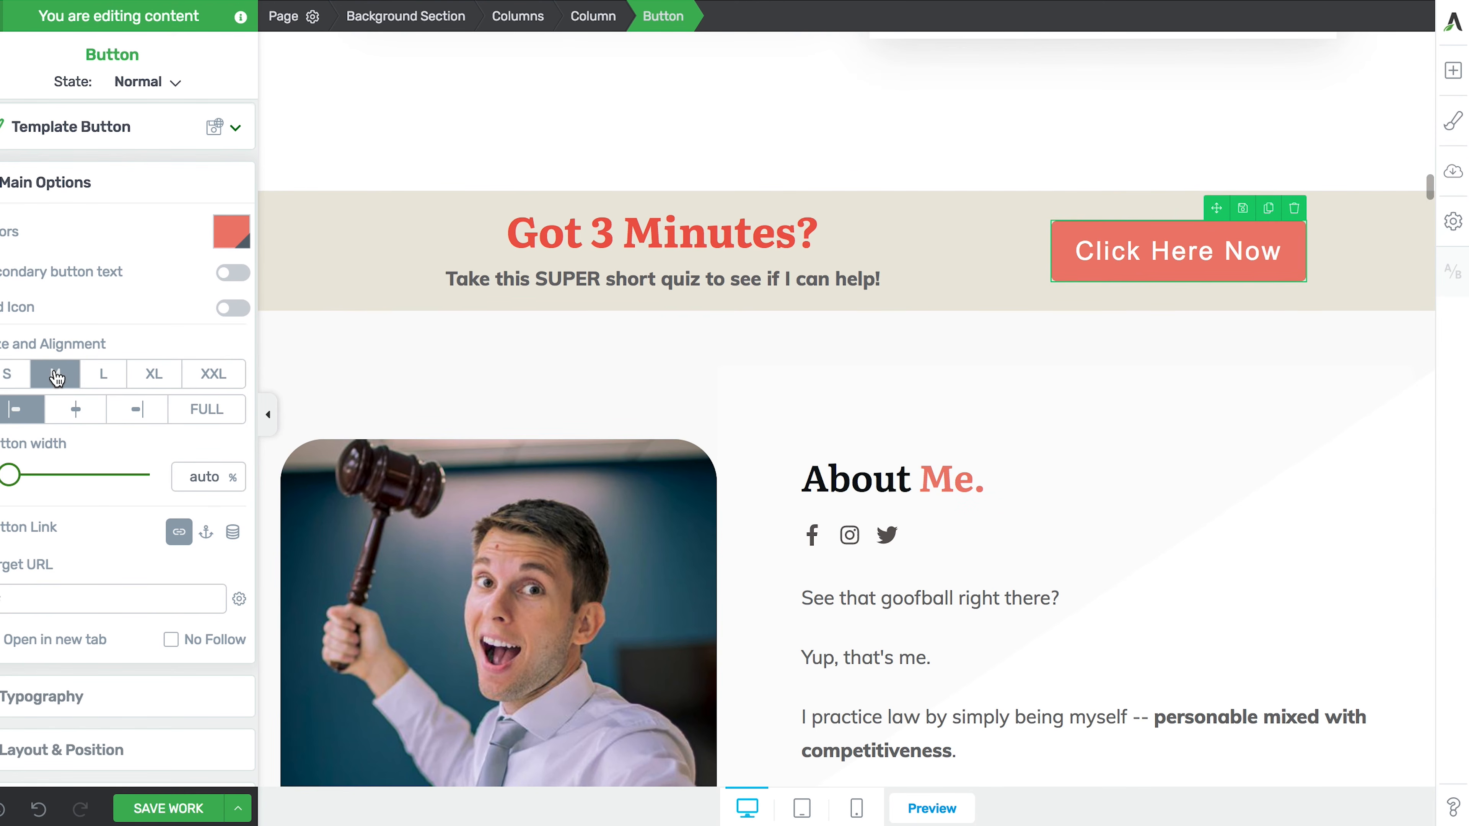
pyautogui.click(104, 375)
pyautogui.click(11, 382)
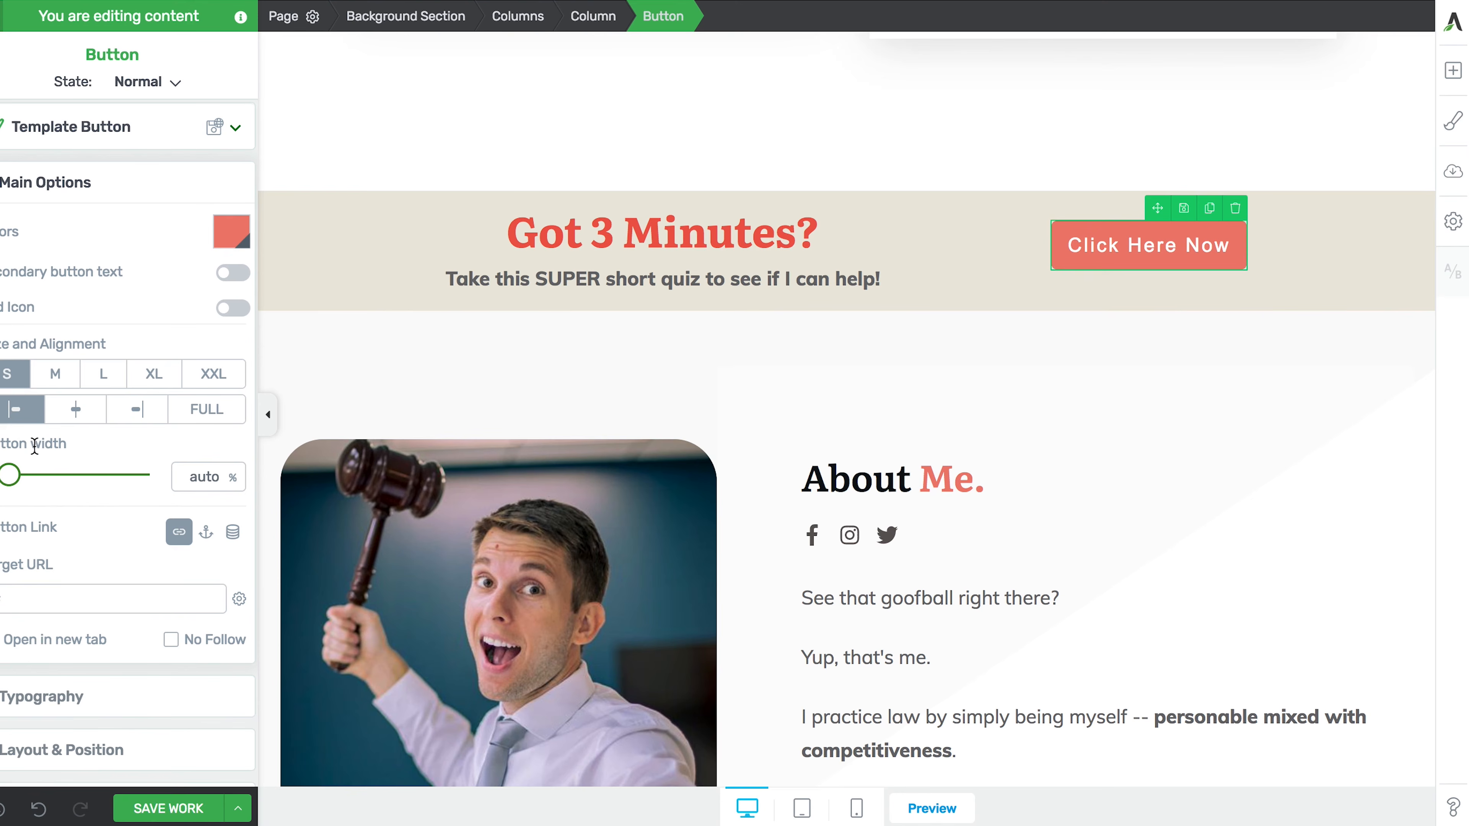
pyautogui.moveTo(12, 477); pyautogui.dragTo(78, 471)
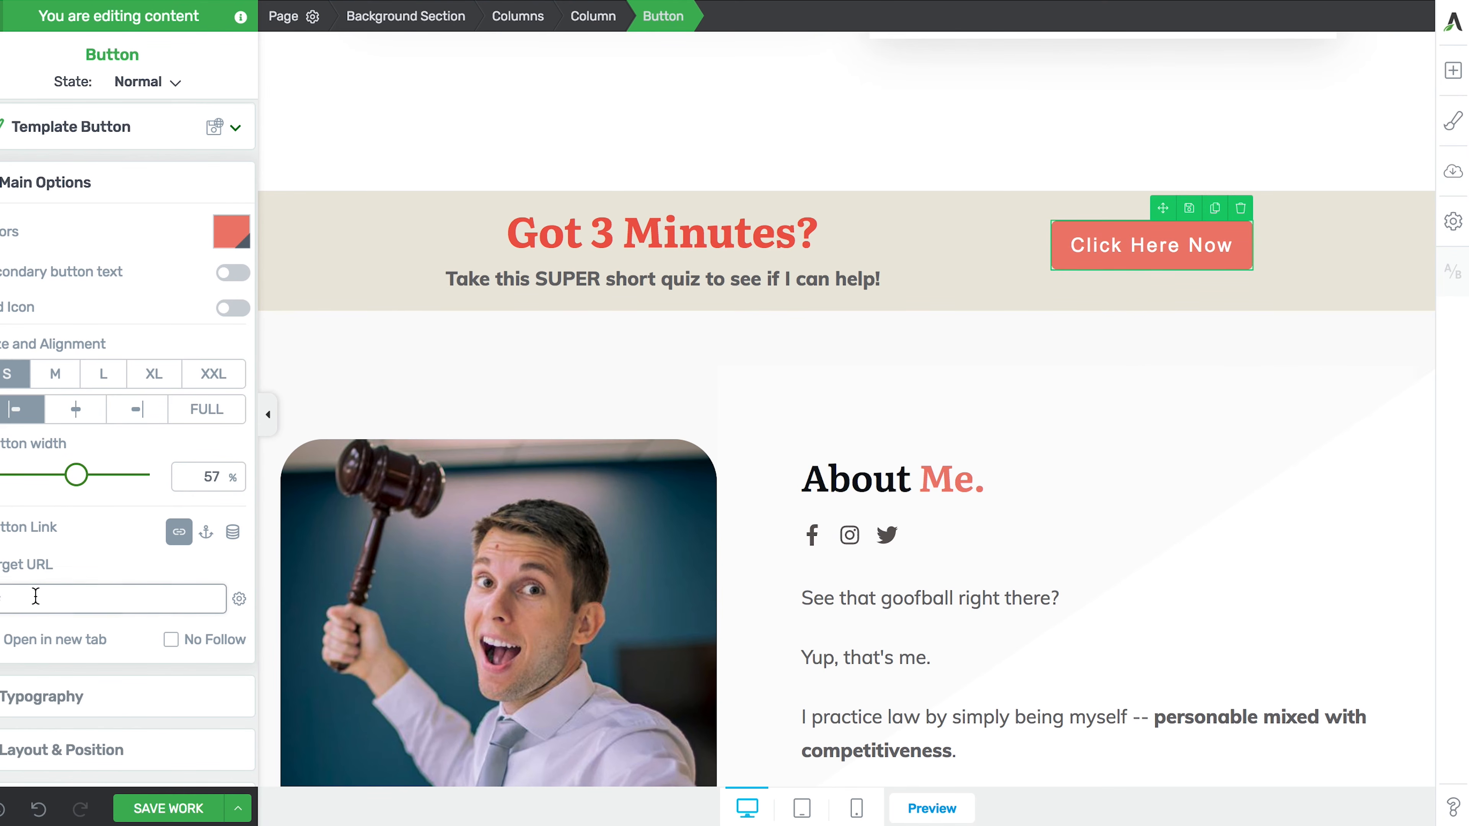
pyautogui.scroll(-2, 36, 594)
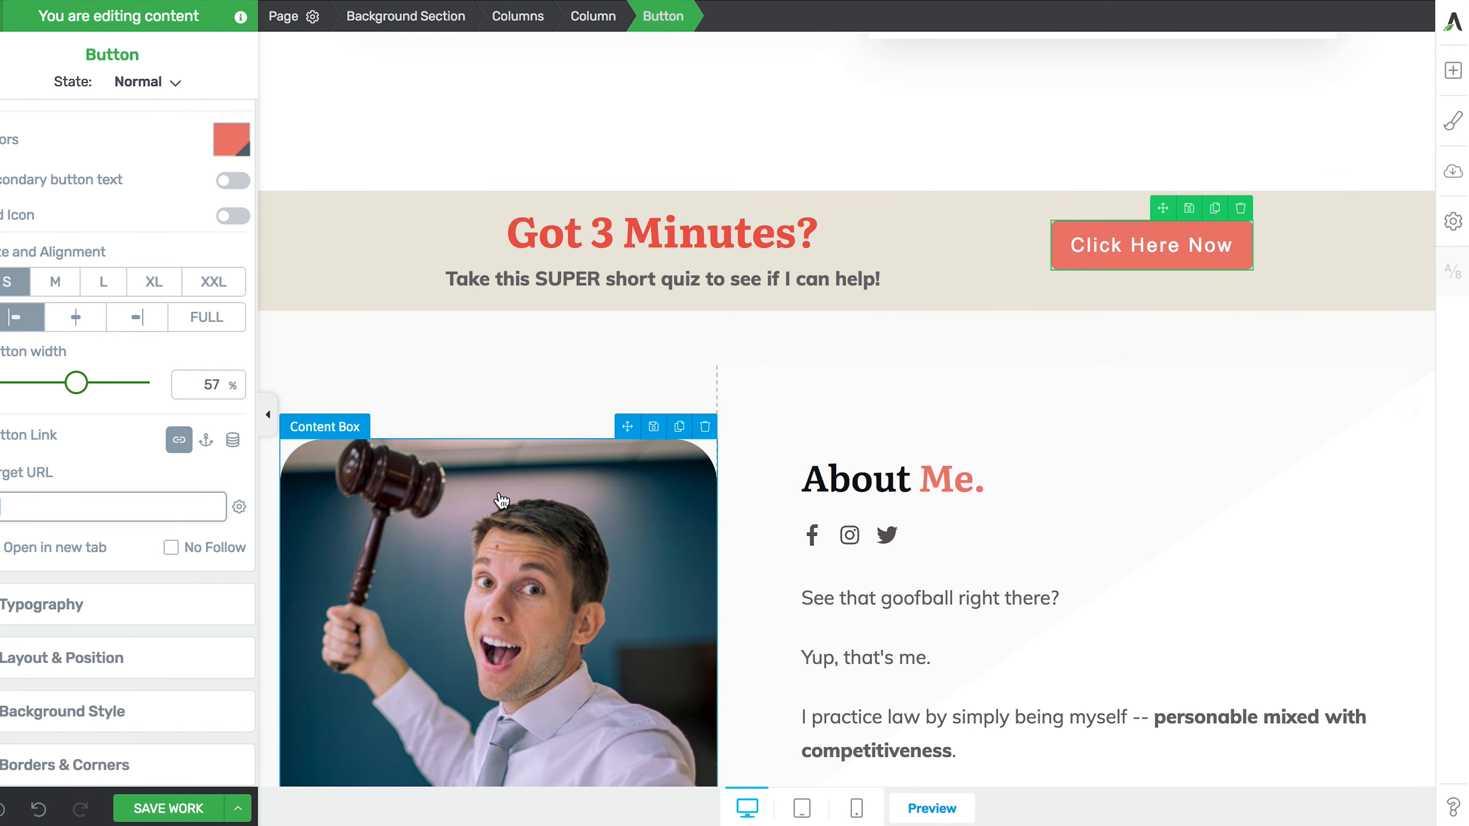
# - Make Click Here Now a jumplink to the divider above the testimonial cards
pyautogui.click(206, 441)
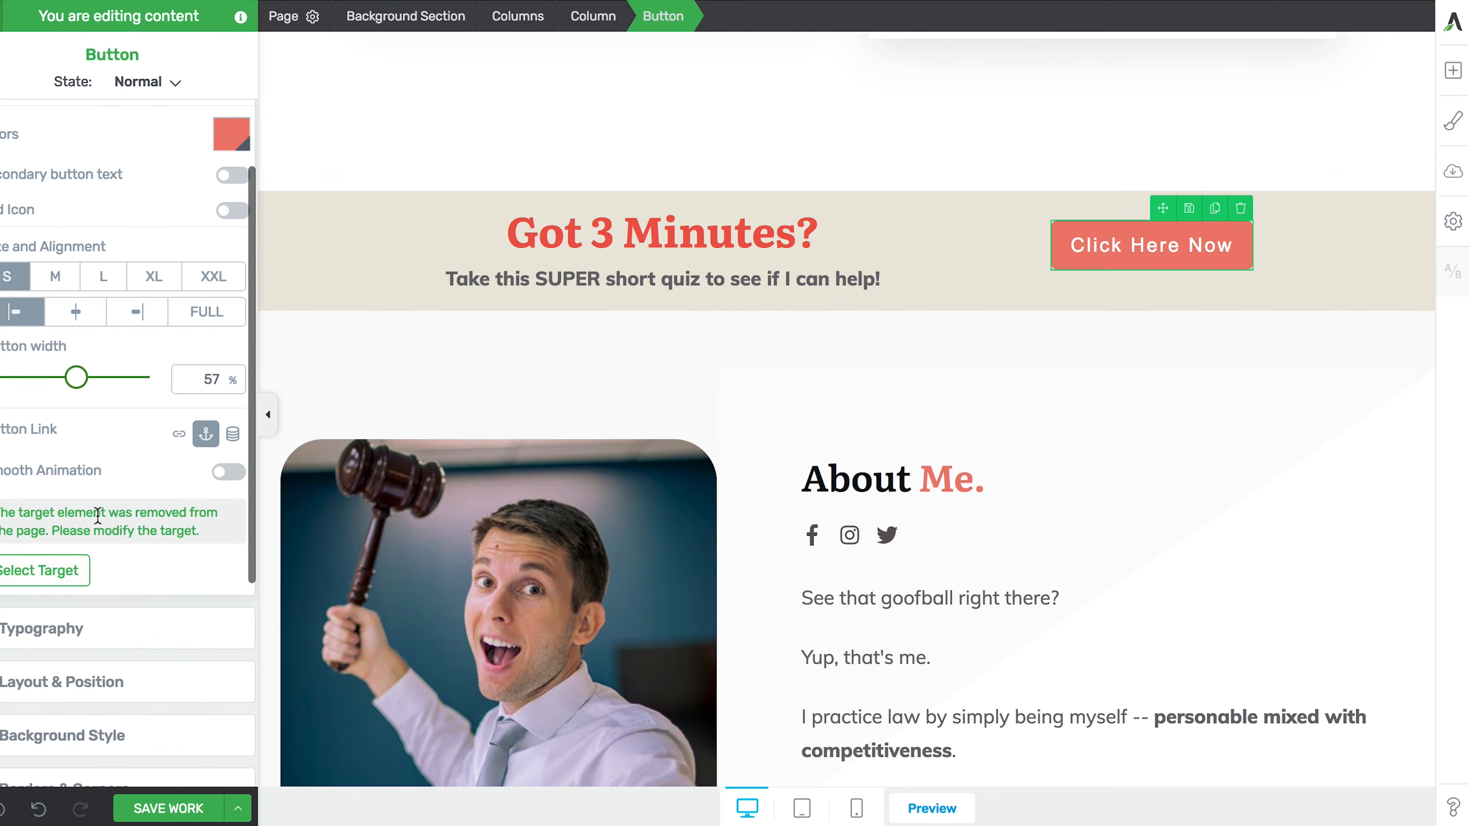
pyautogui.click(234, 472)
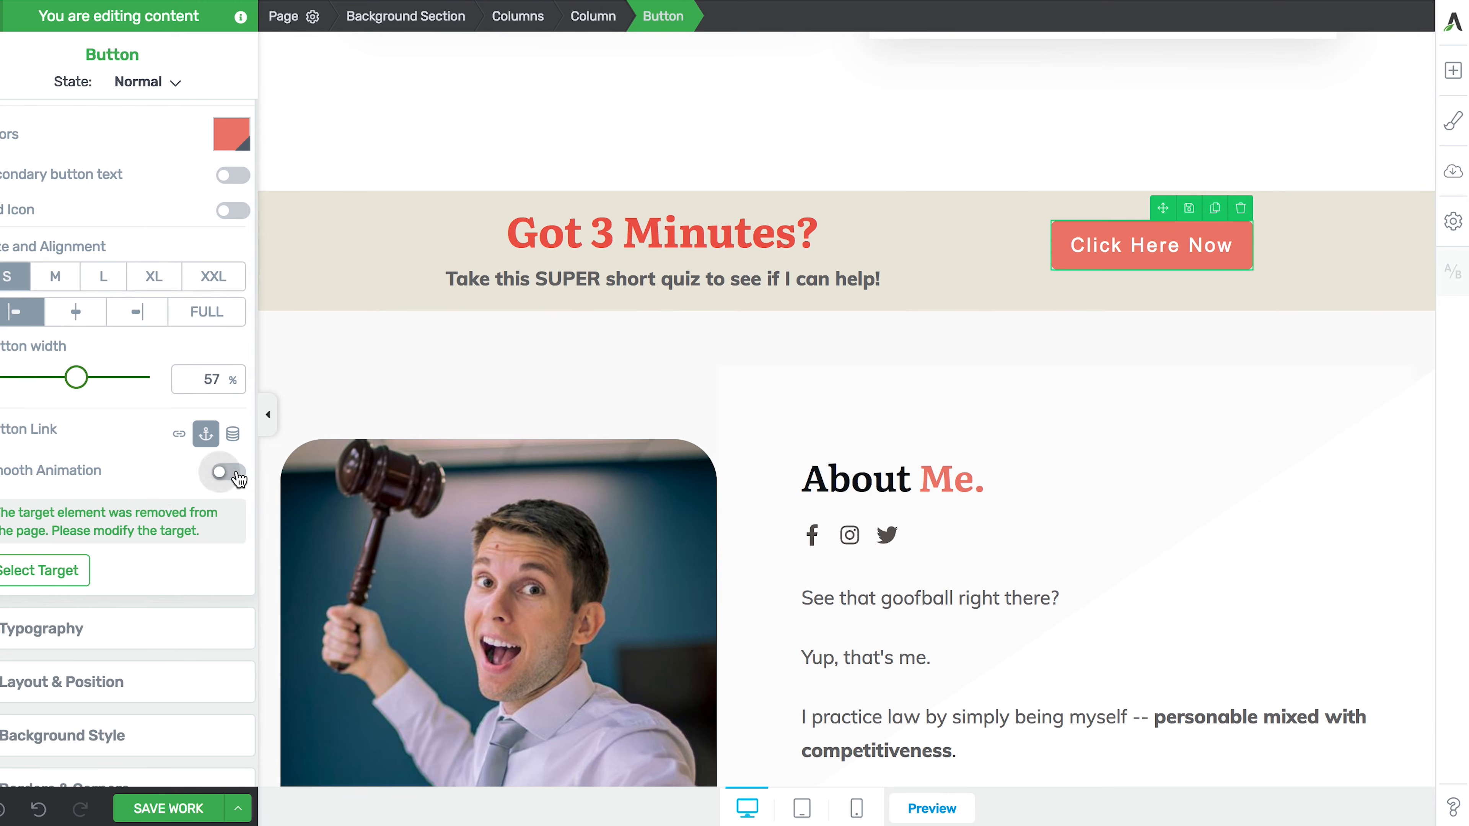
pyautogui.click(63, 572)
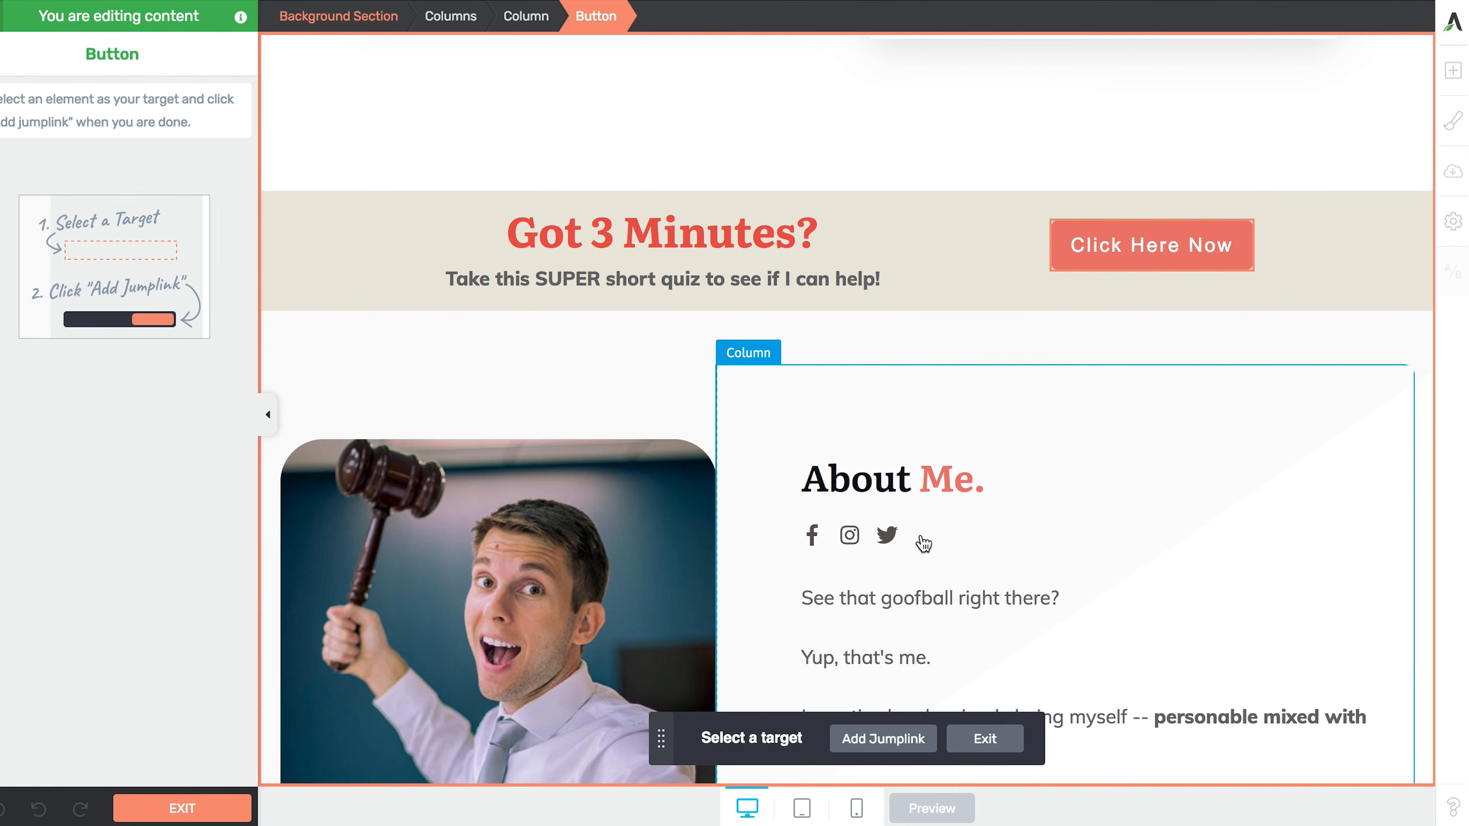
pyautogui.scroll(-10, 919, 535)
pyautogui.scroll(-20, 921, 538)
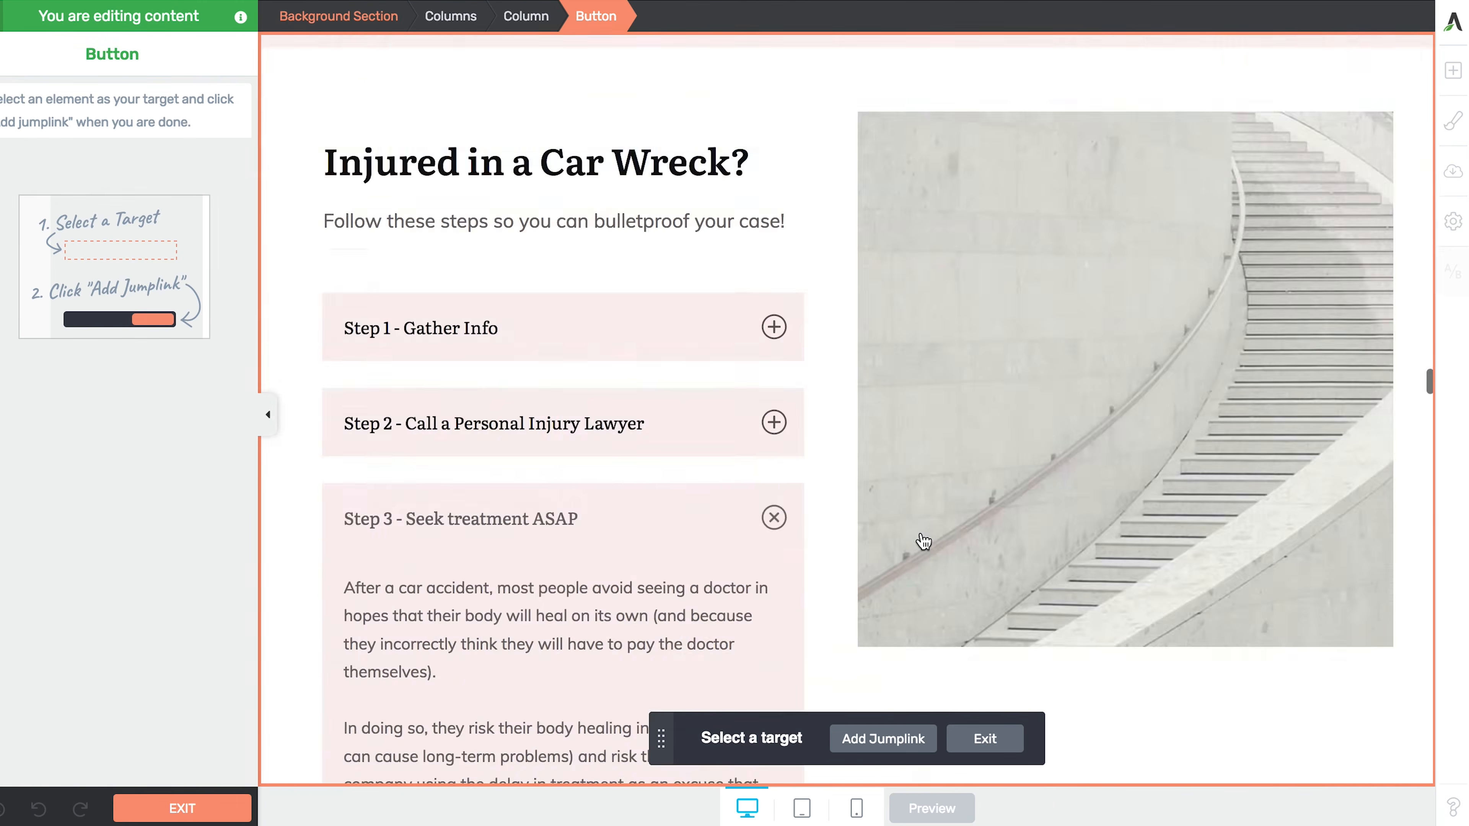
pyautogui.scroll(-5, 921, 541)
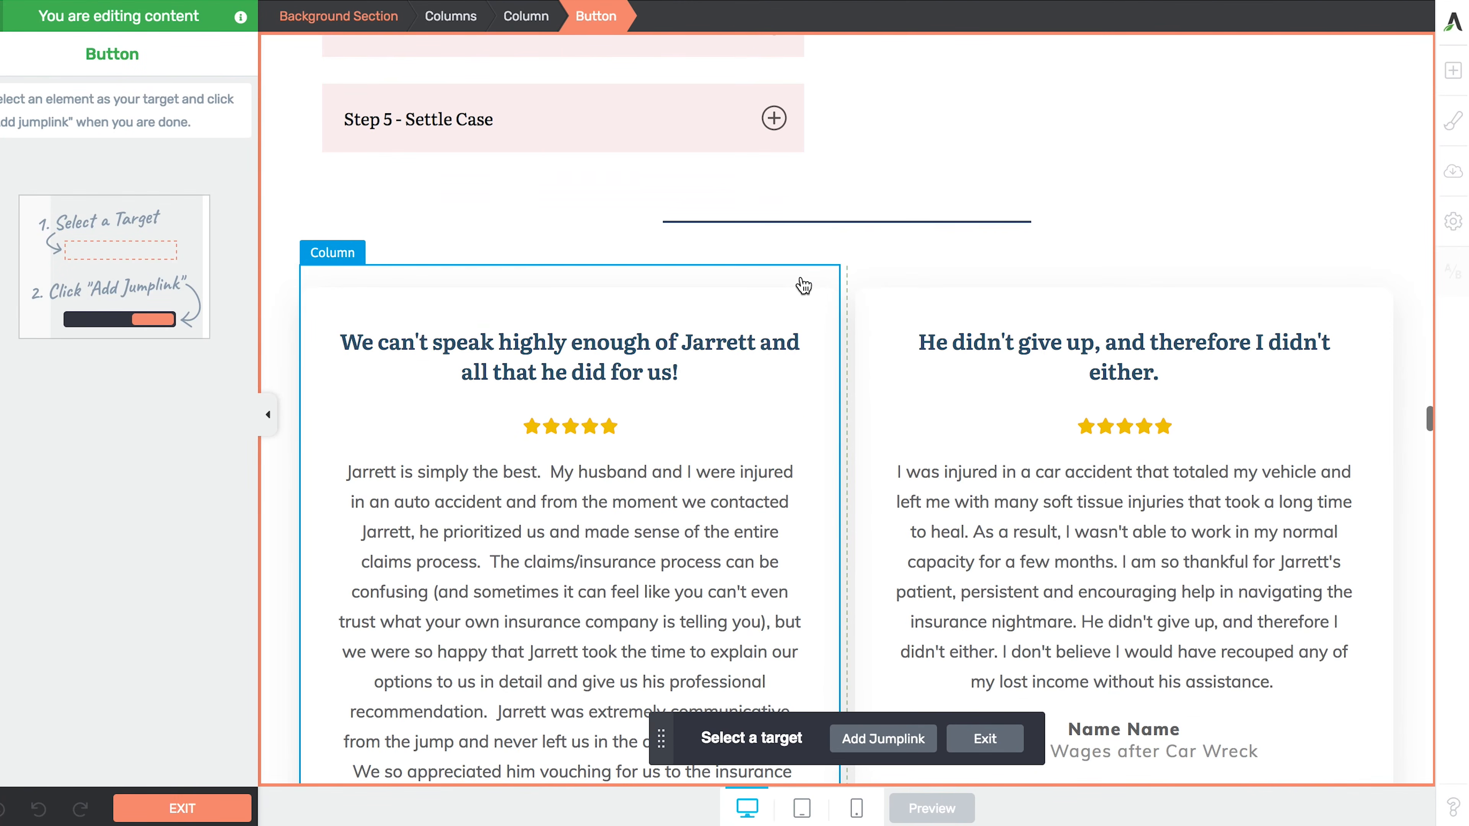
pyautogui.click(787, 225)
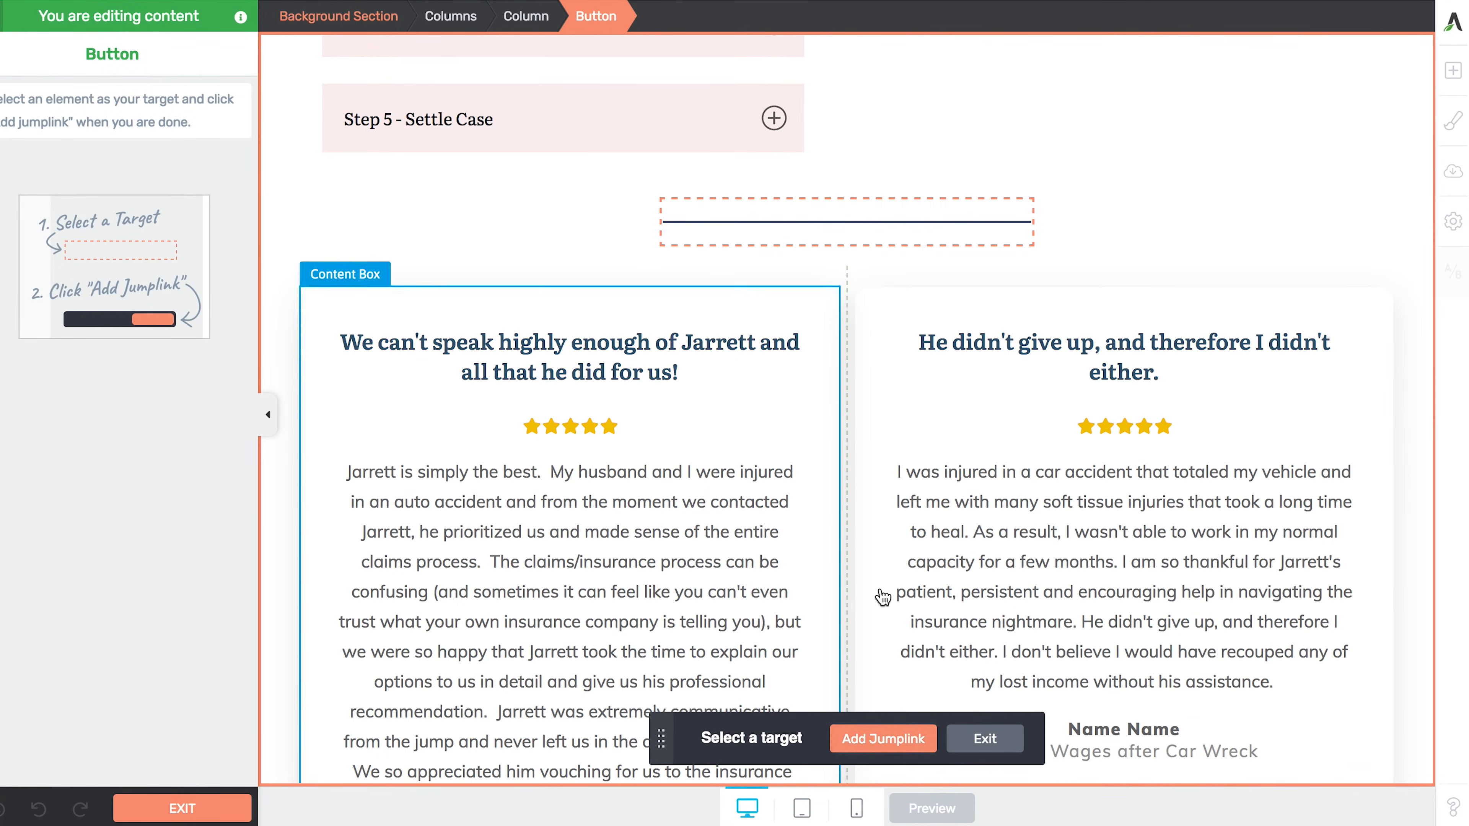
pyautogui.click(878, 734)
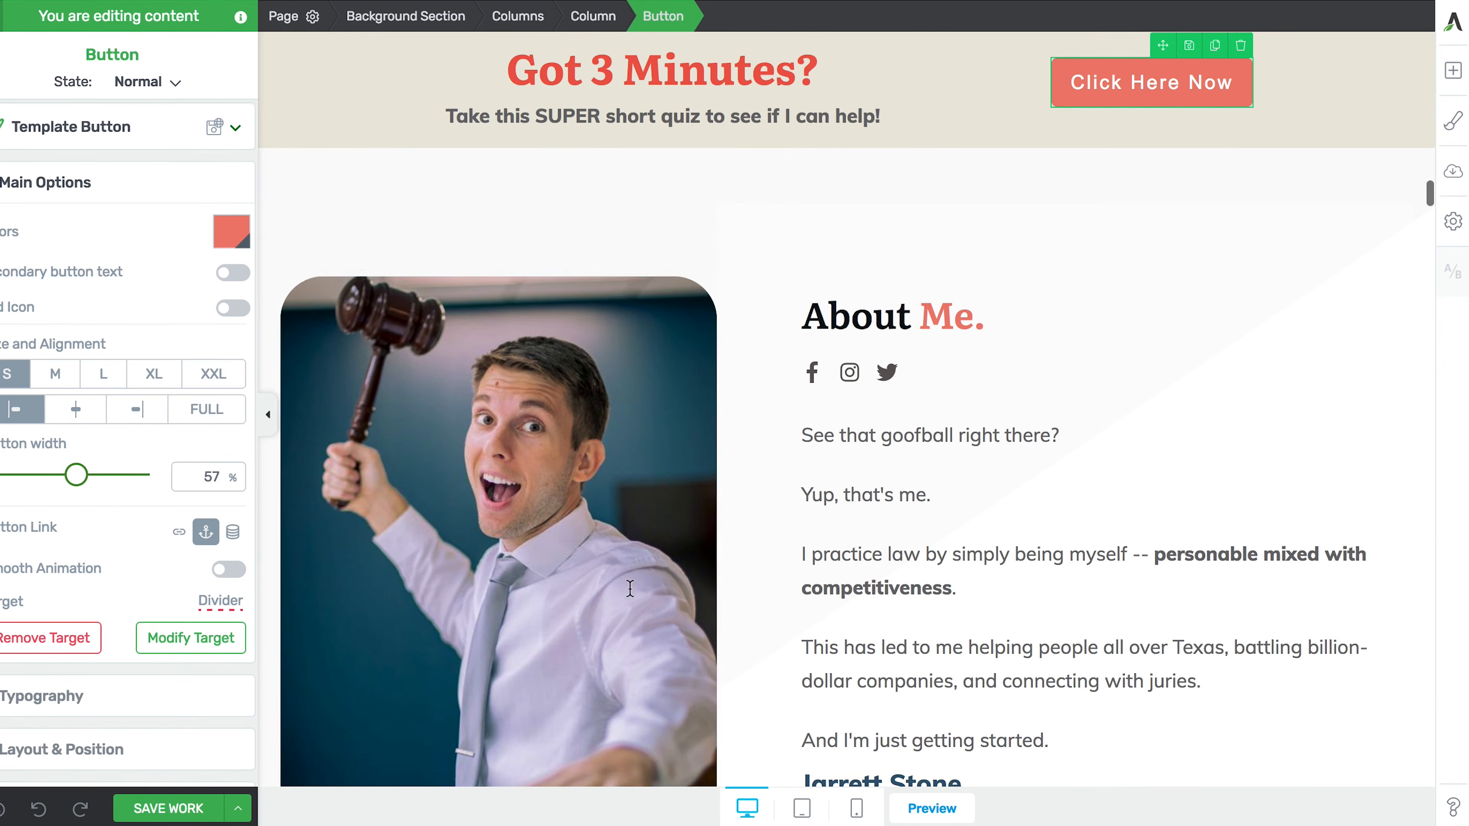
pyautogui.scroll(3, 627, 583)
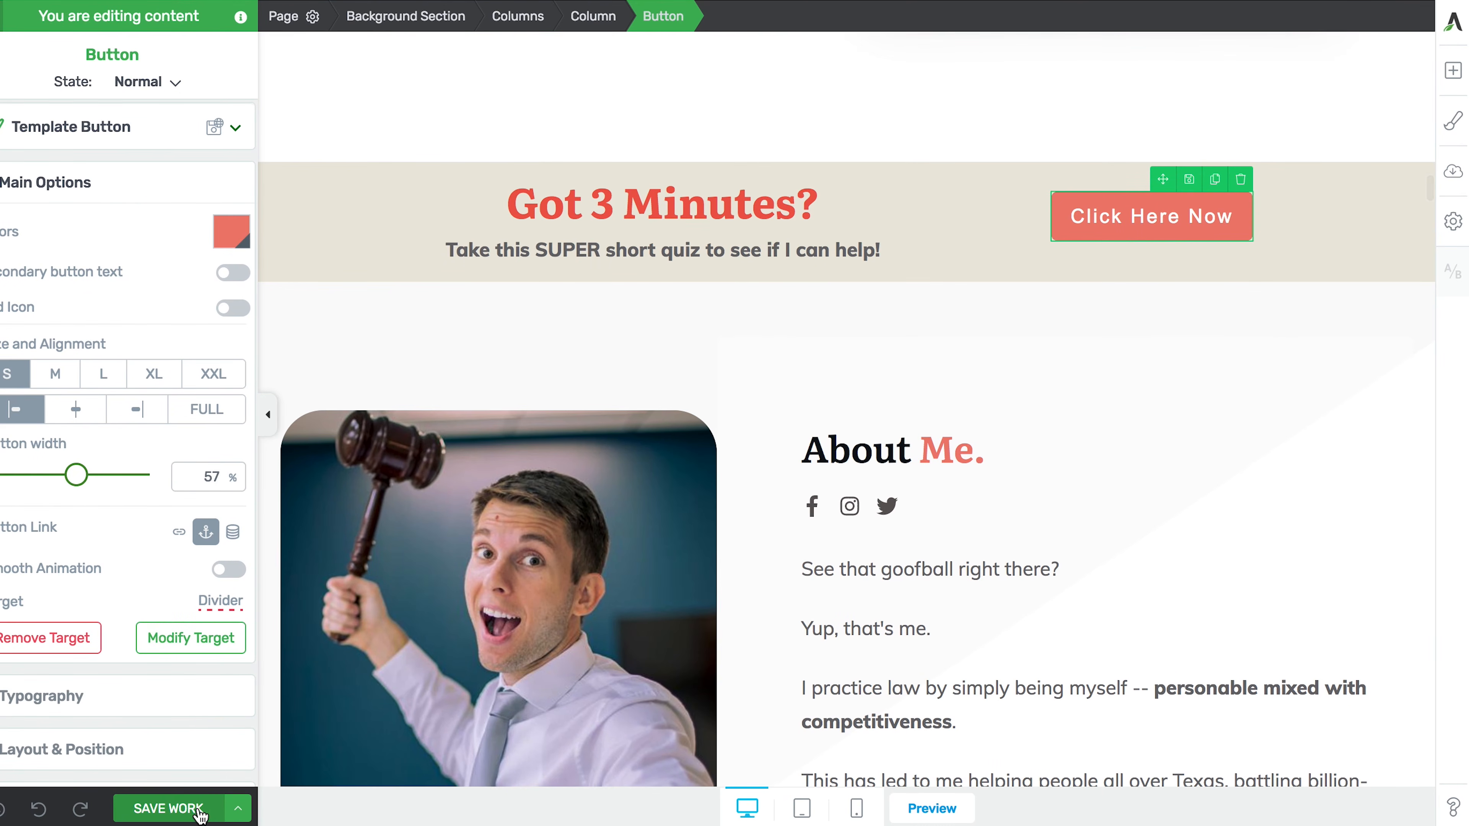
pyautogui.click(932, 808)
pyautogui.scroll(-15, 826, 554)
pyautogui.scroll(-10, 827, 554)
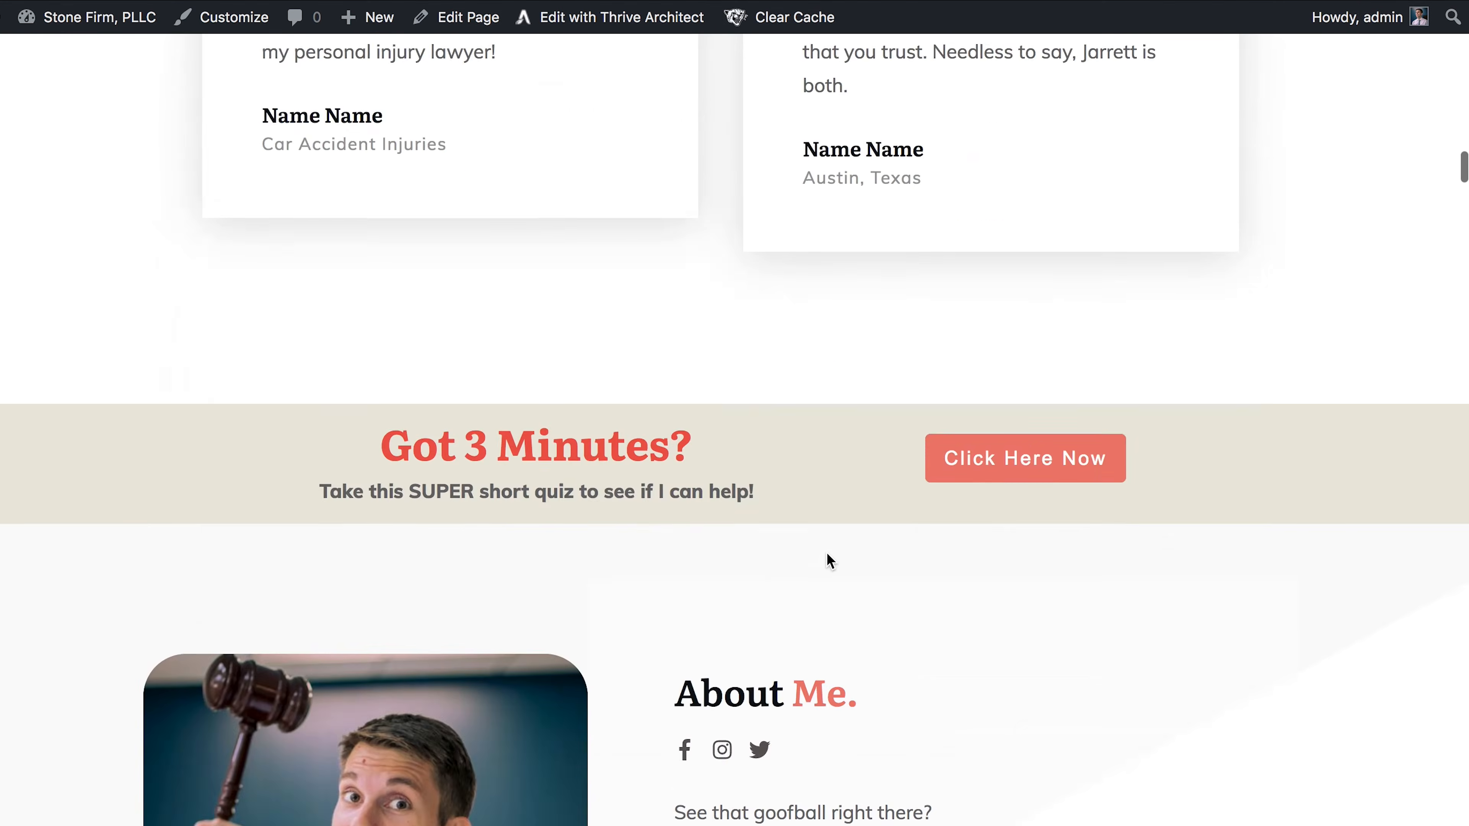
pyautogui.click(1007, 166)
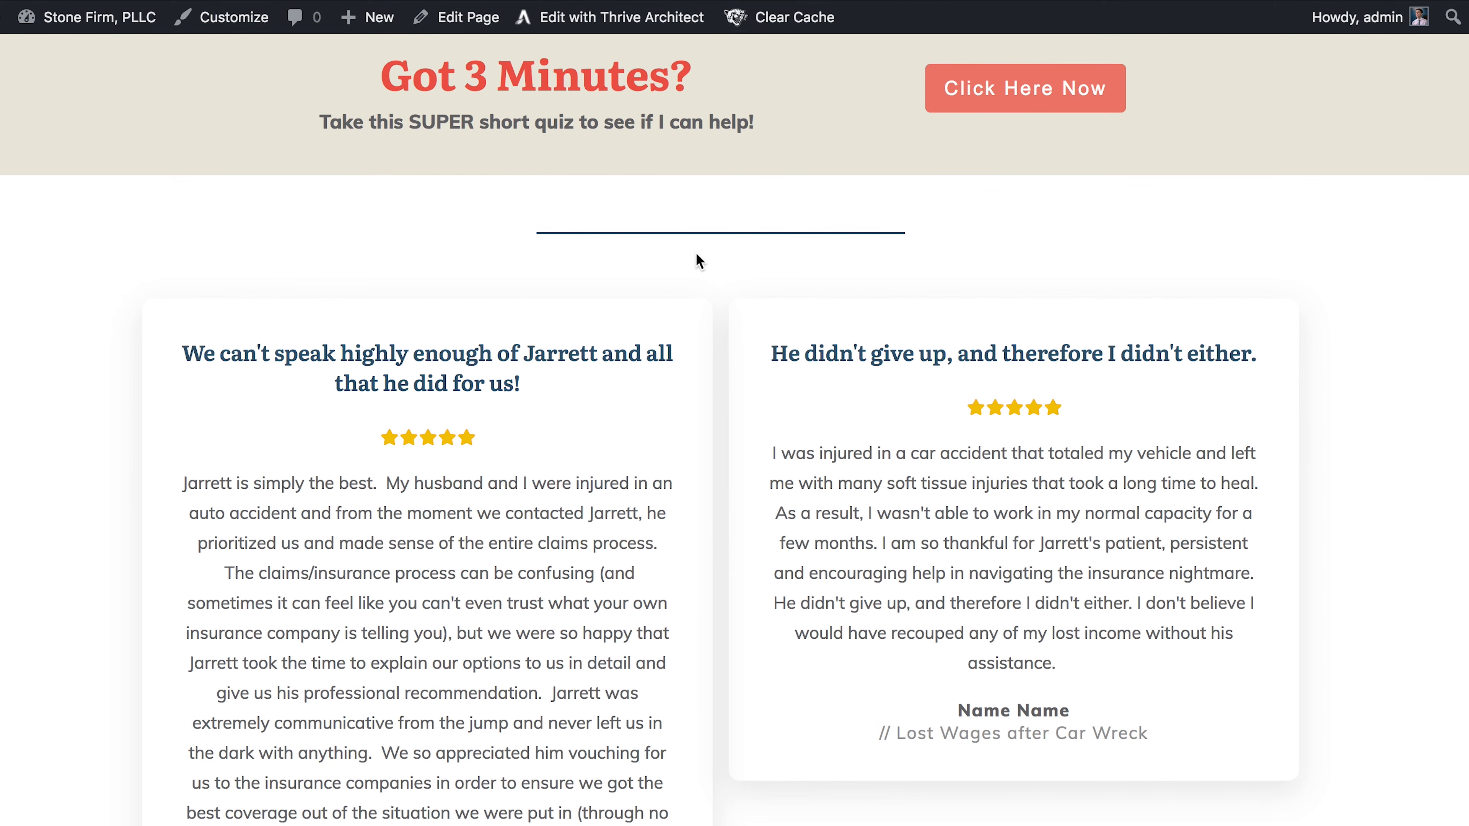
pyautogui.scroll(15, 695, 401)
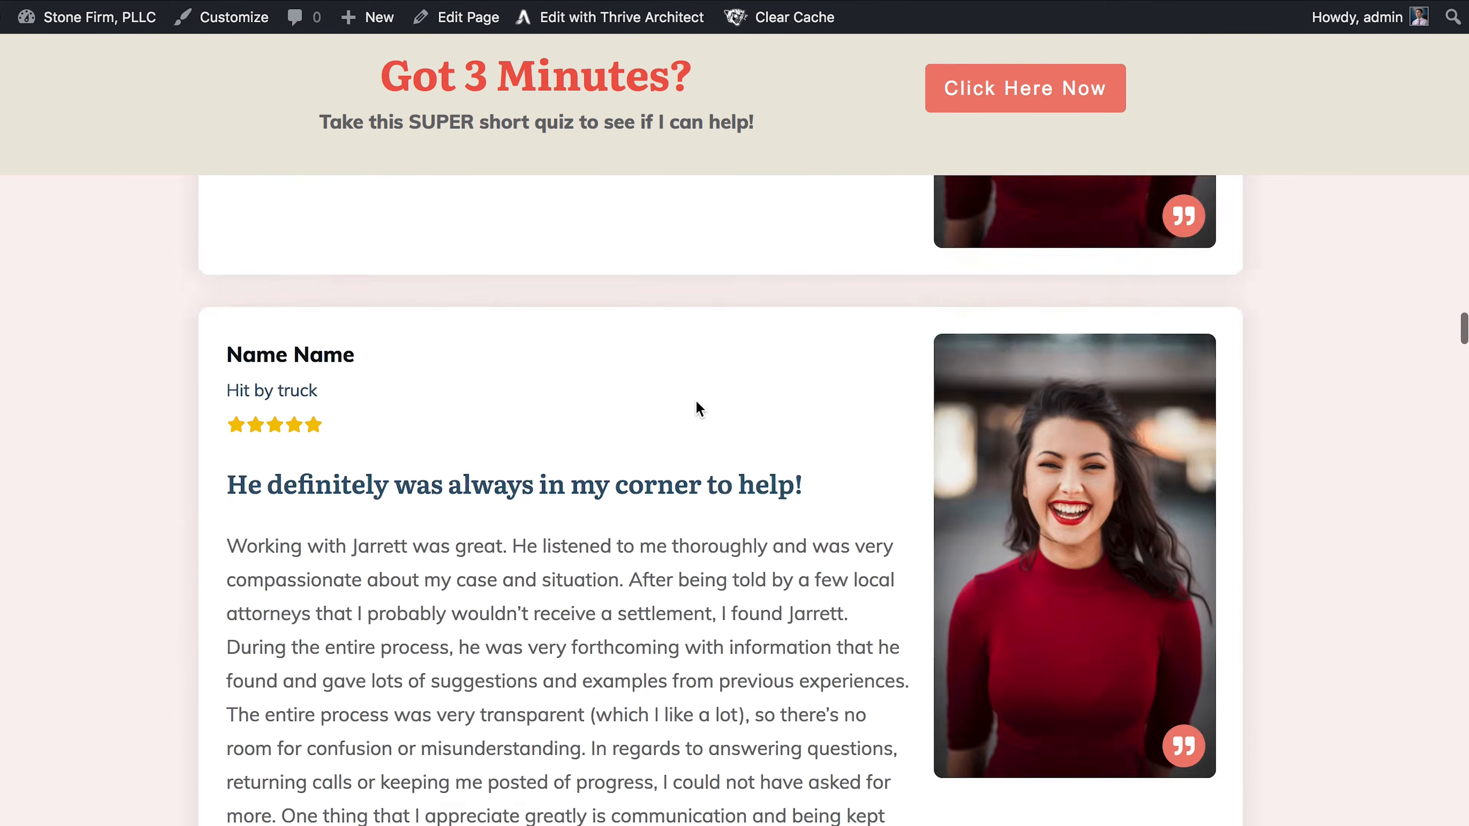
pyautogui.scroll(15, 696, 401)
pyautogui.scroll(-8, 696, 400)
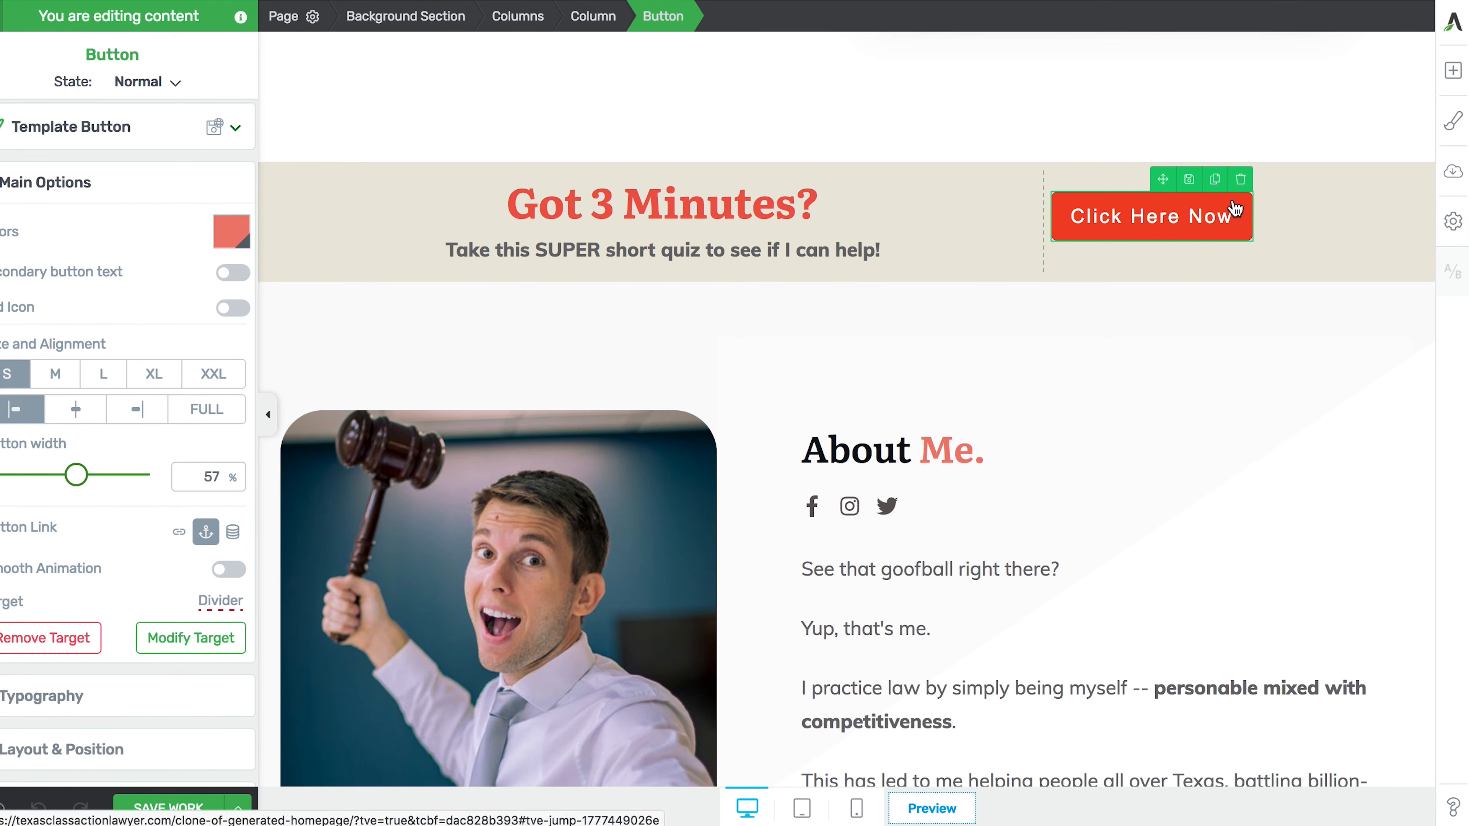
# - Delete the Click Here Now button and add a 1/2 + 1/2 columns block in its place
pyautogui.click(1241, 179)
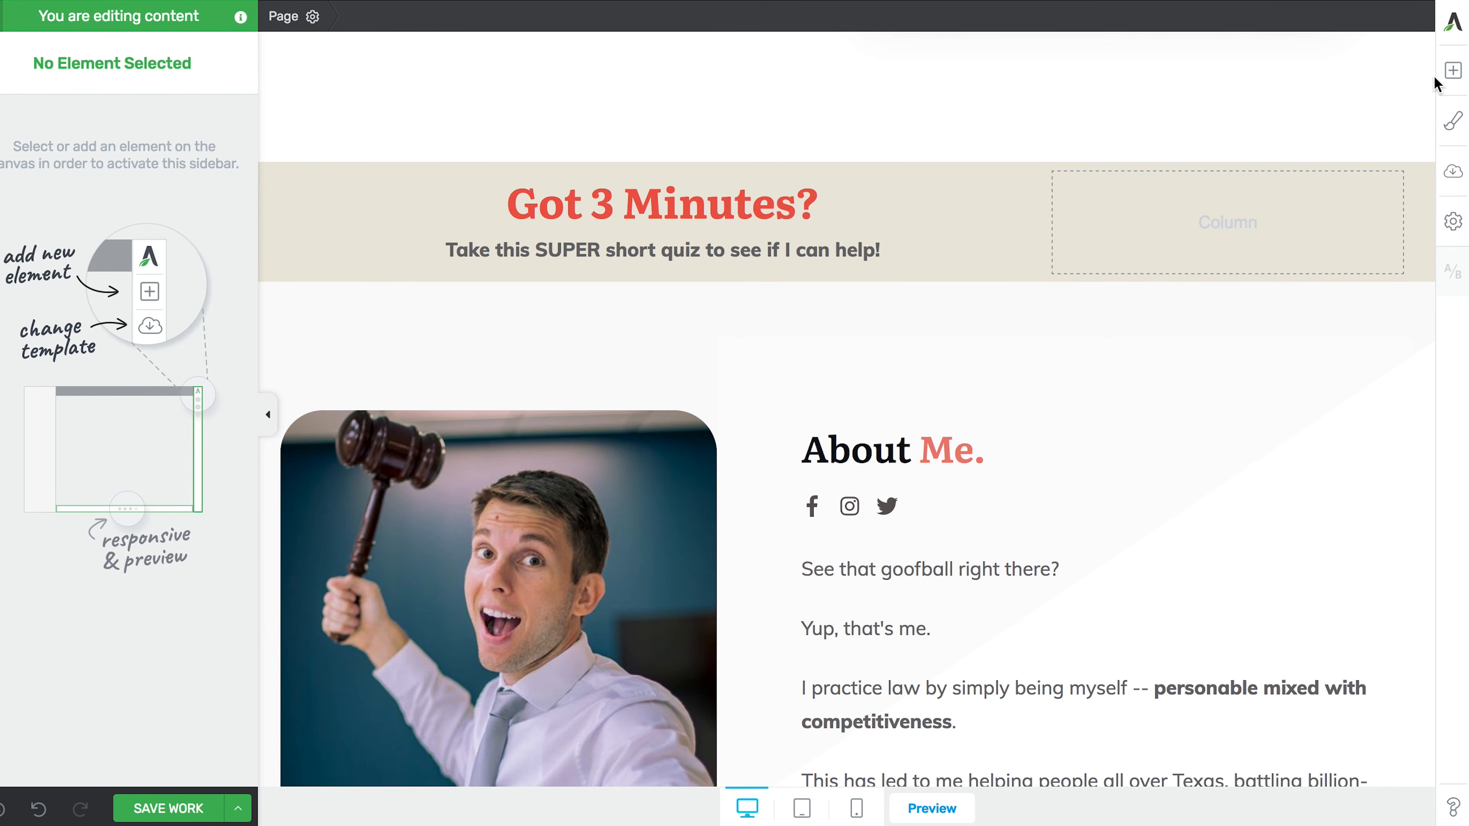
pyautogui.click(1452, 70)
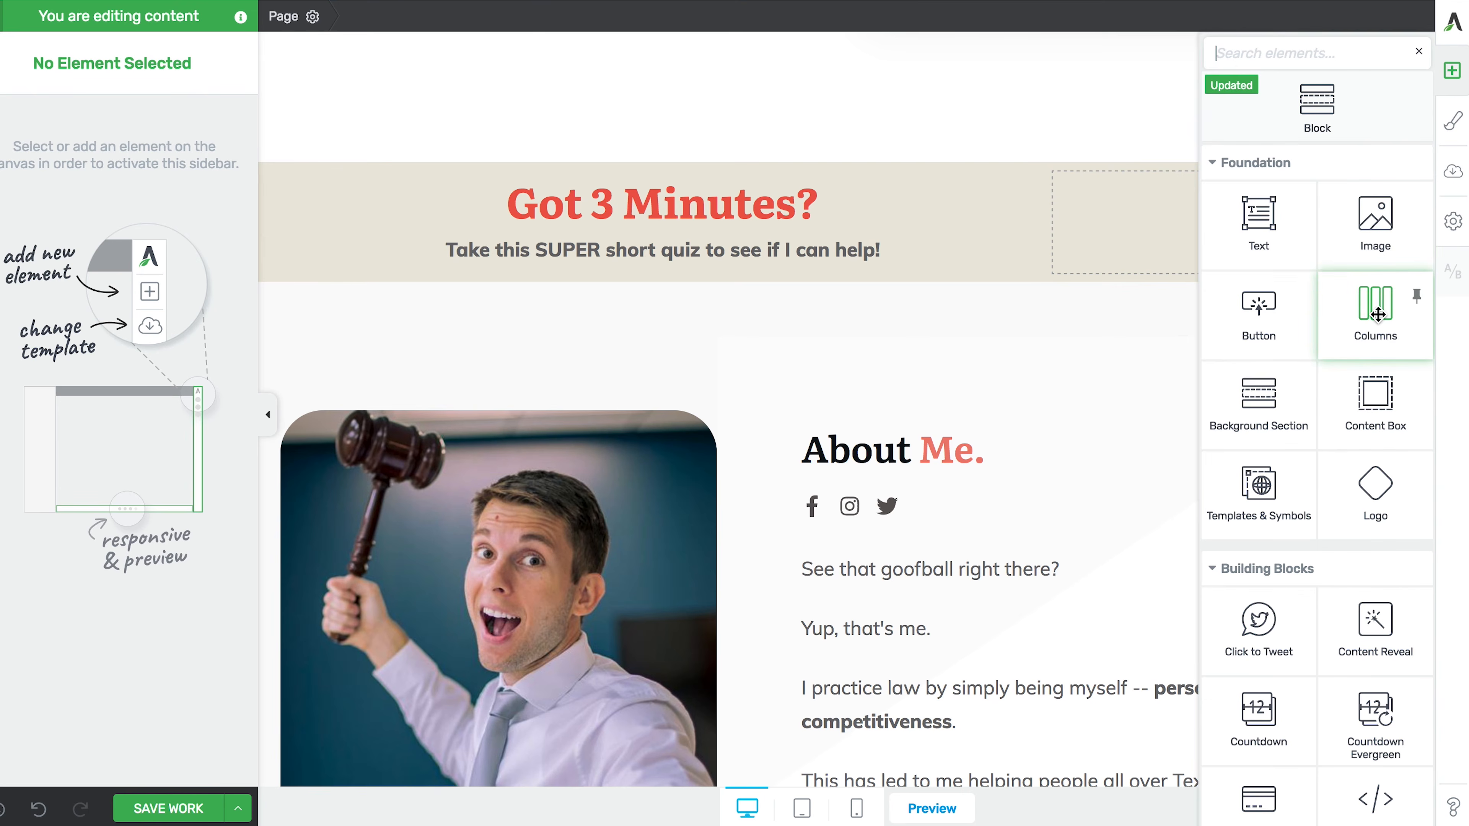
pyautogui.moveTo(1377, 314); pyautogui.dragTo(1154, 226)
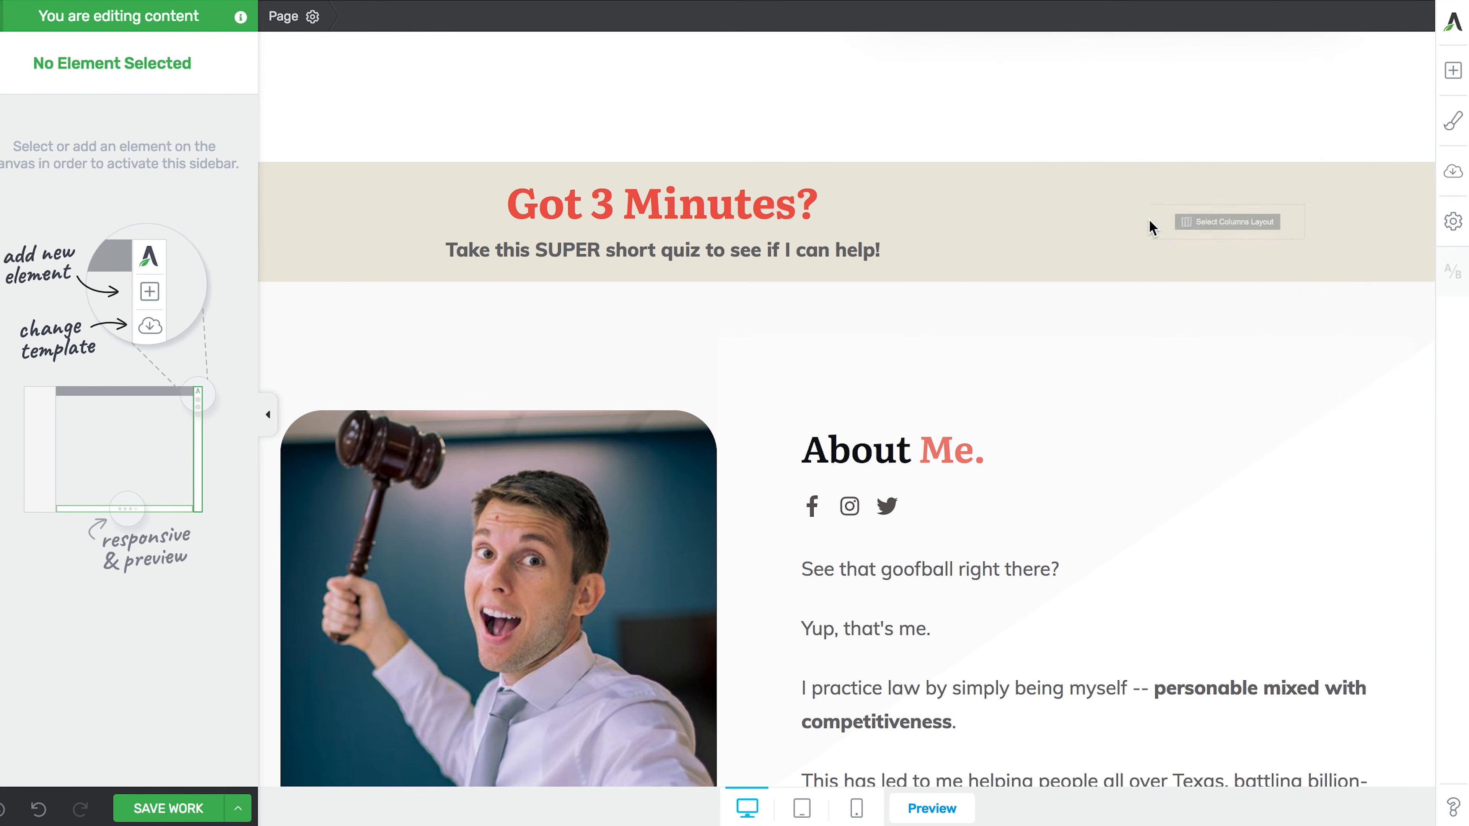
pyautogui.click(1154, 226)
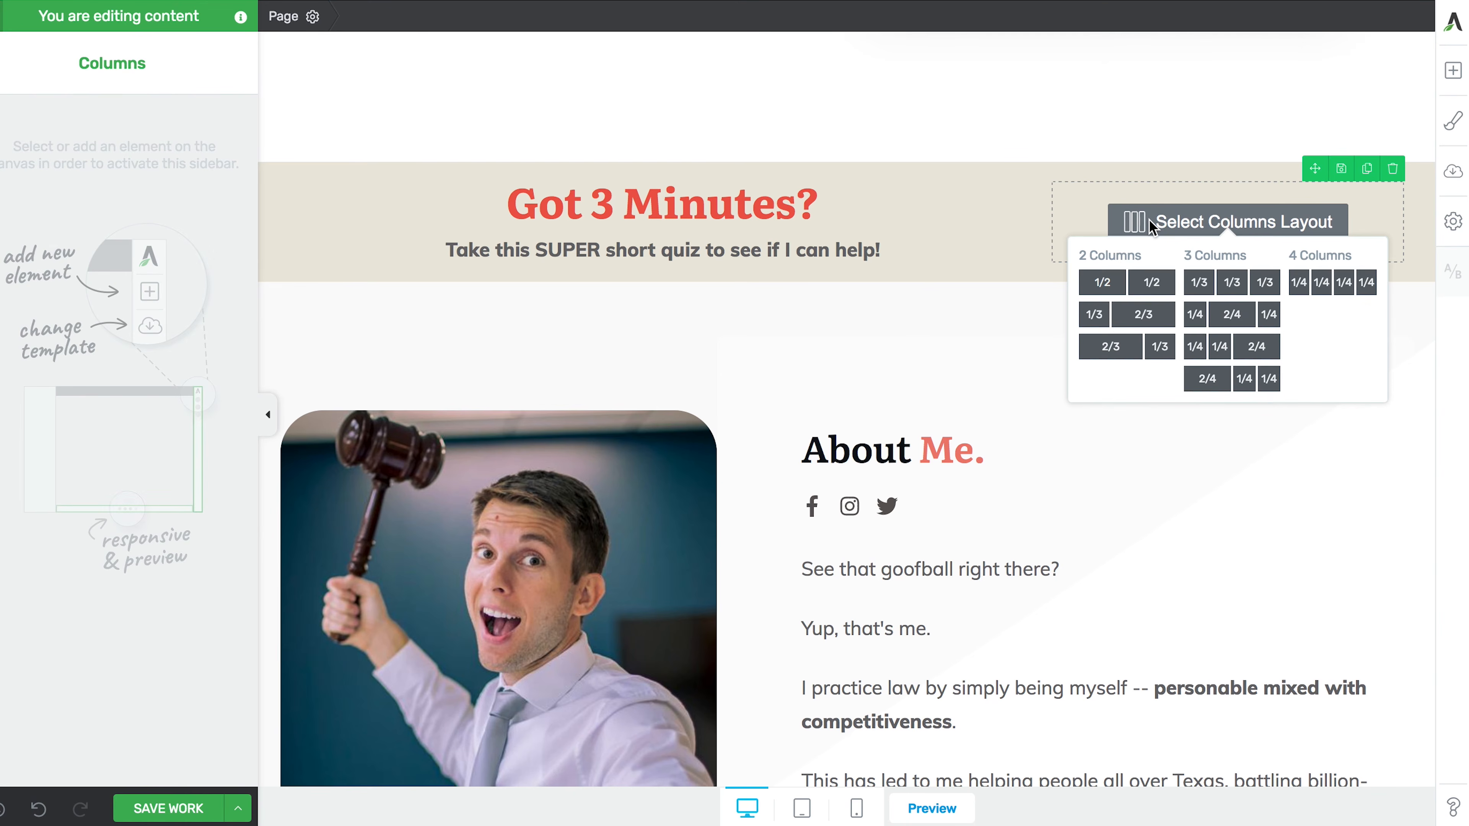
pyautogui.click(1121, 288)
# - Insert a 'phone' icon into the first column and drop a text box beside it
pyautogui.click(1453, 71)
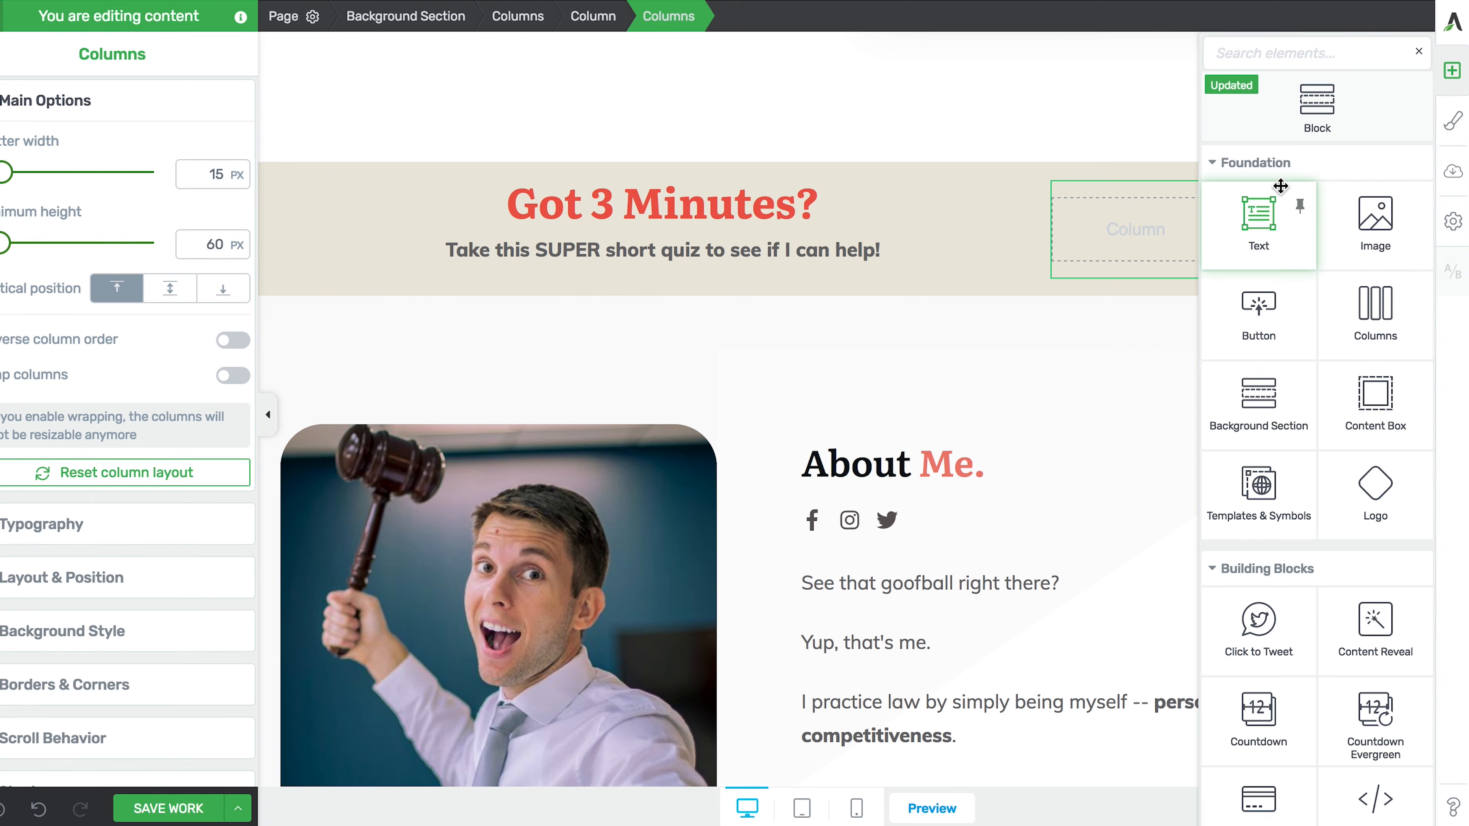
pyautogui.write('icon')
pyautogui.moveTo(1374, 198); pyautogui.dragTo(1145, 243)
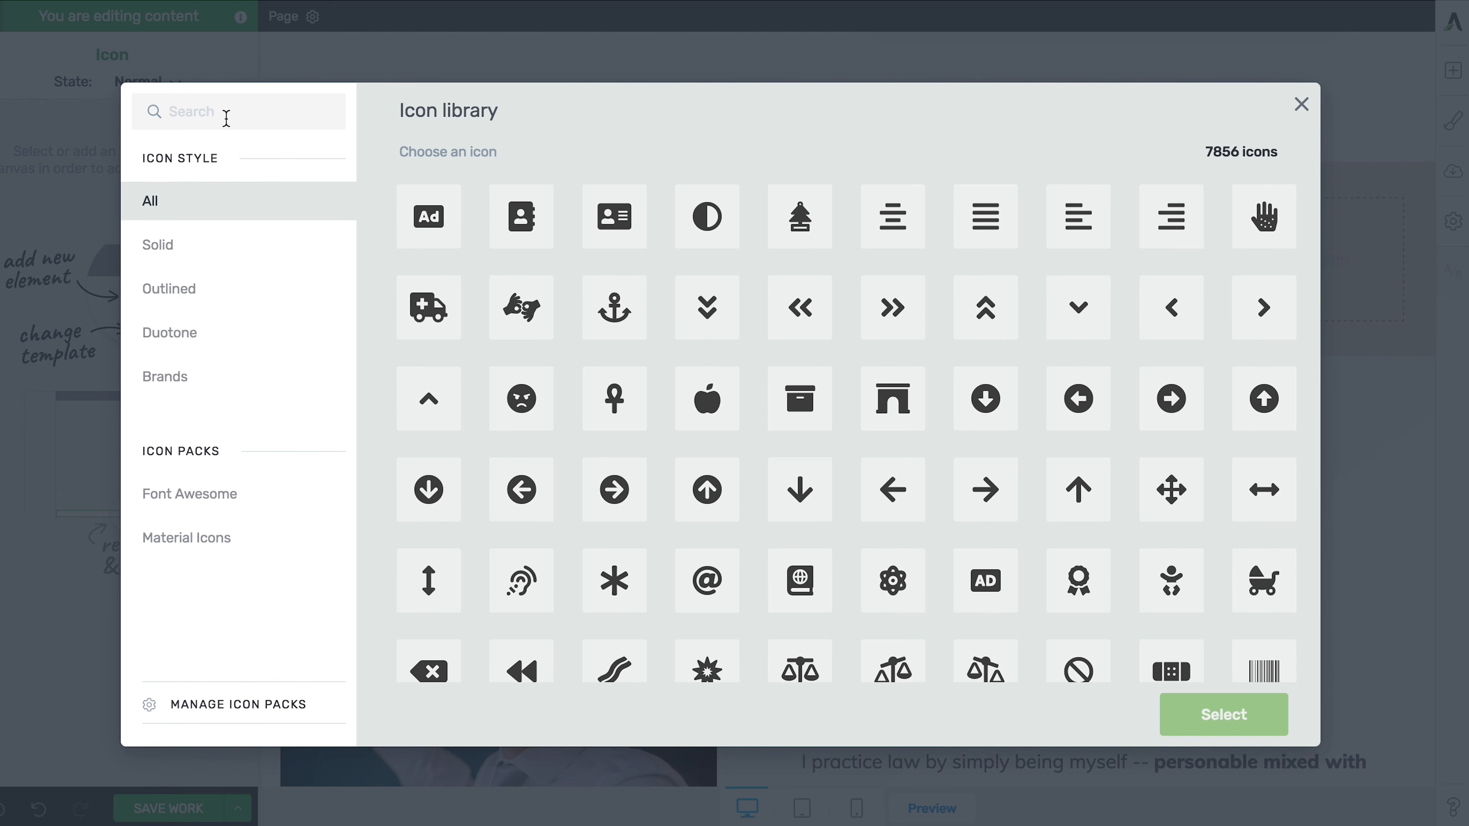
pyautogui.click(226, 118)
pyautogui.write('phone')
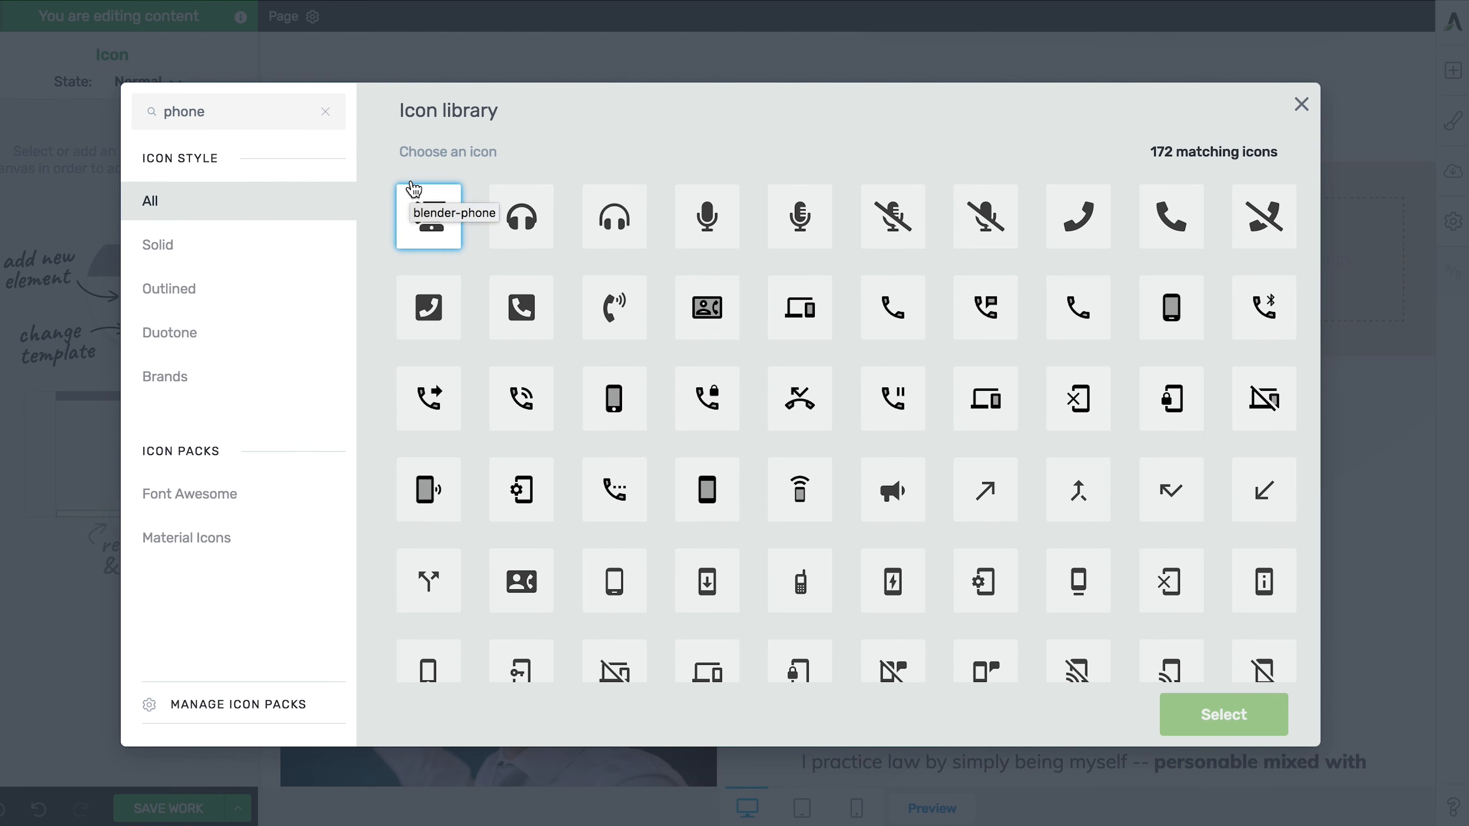
pyautogui.click(1159, 230)
pyautogui.click(1210, 717)
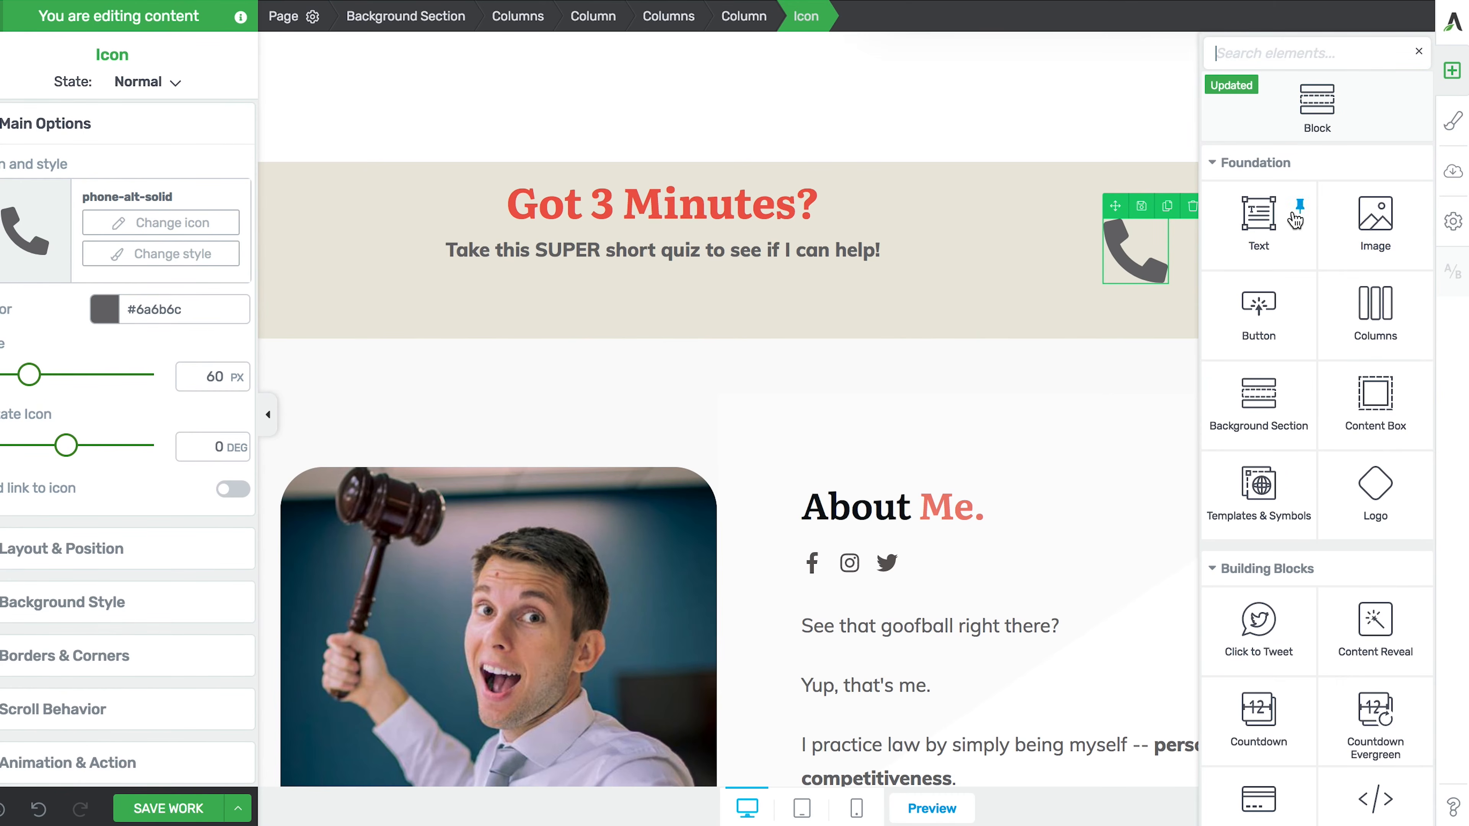
pyautogui.moveTo(1279, 224); pyautogui.dragTo(1314, 260)
# - Enter the firm's phone number at 27 px and widen the phone columns, narrowing the headline column
pyautogui.click(1290, 252)
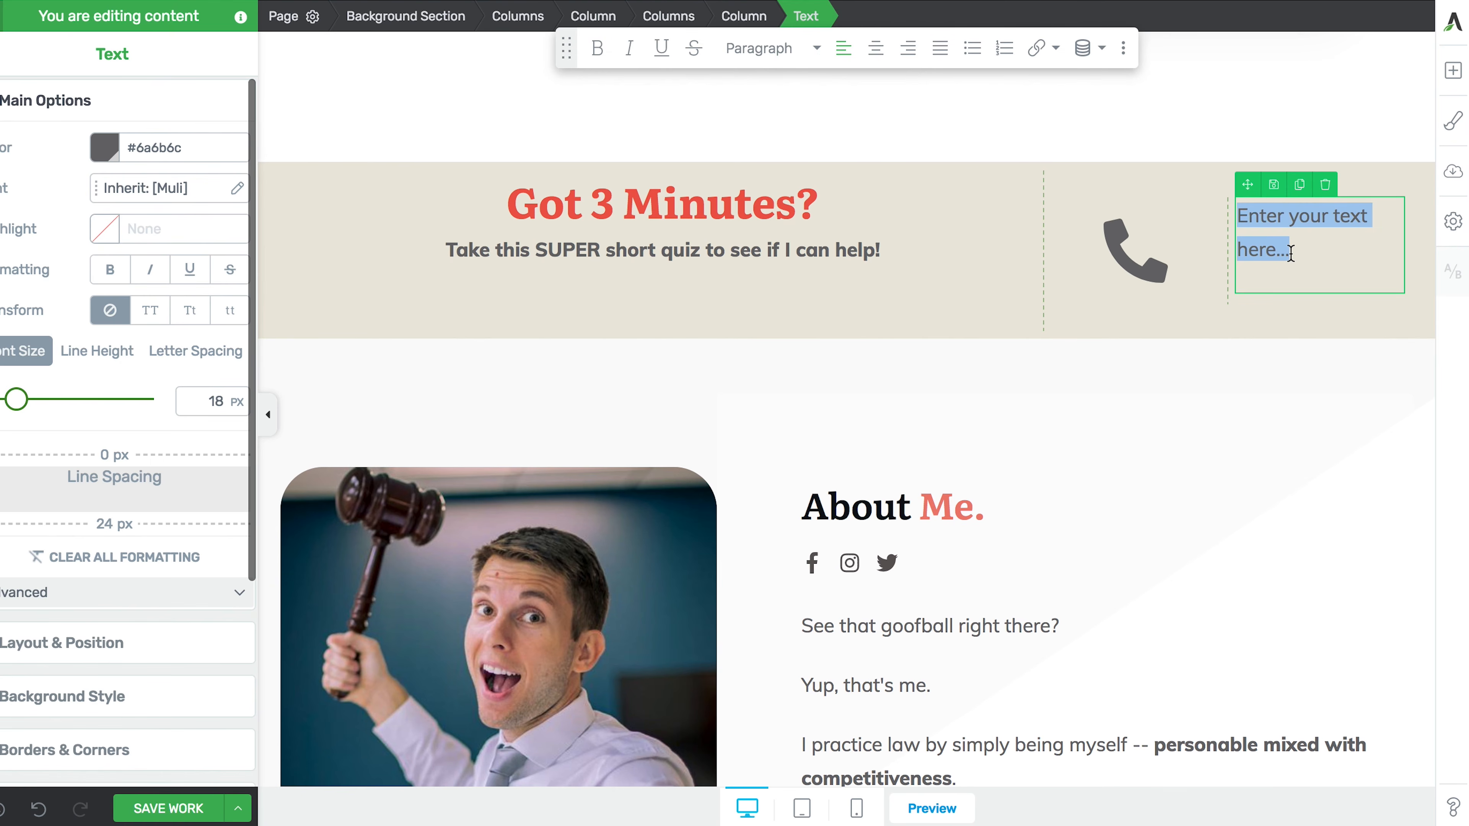
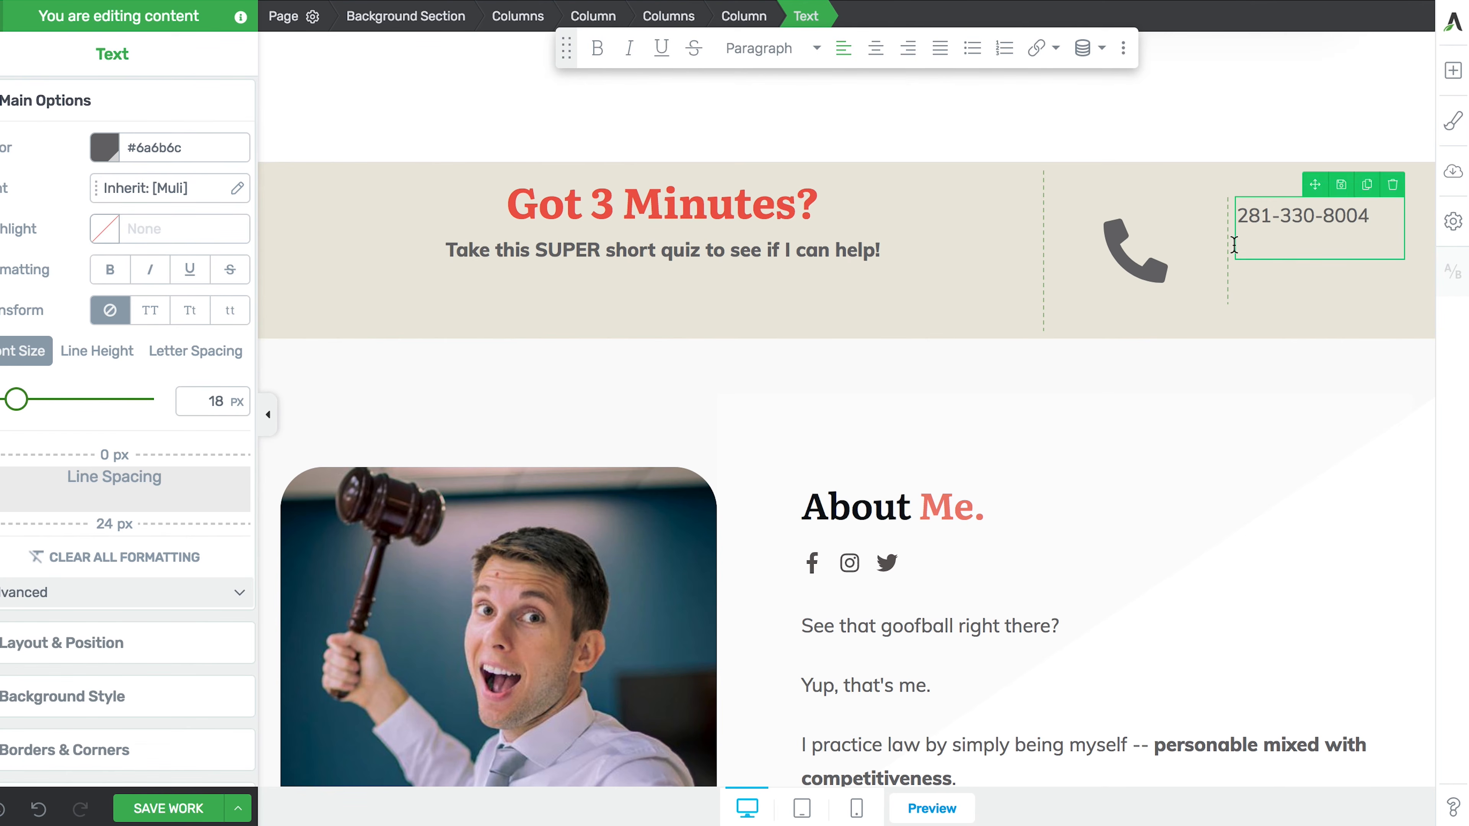
pyautogui.moveTo(1231, 245); pyautogui.dragTo(1190, 243)
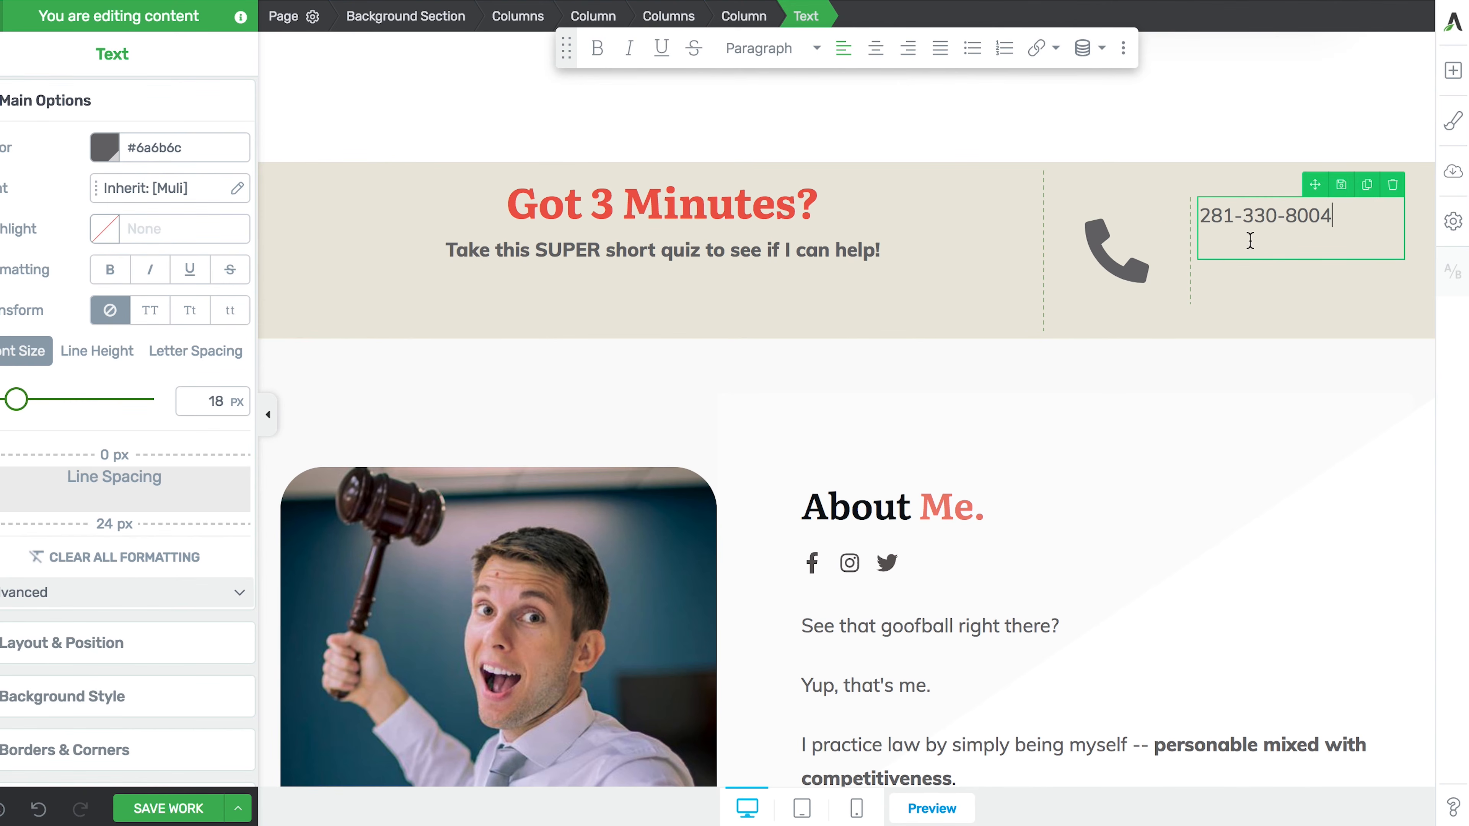
pyautogui.moveTo(1356, 215); pyautogui.dragTo(1189, 205)
pyautogui.moveTo(20, 401); pyautogui.dragTo(31, 406)
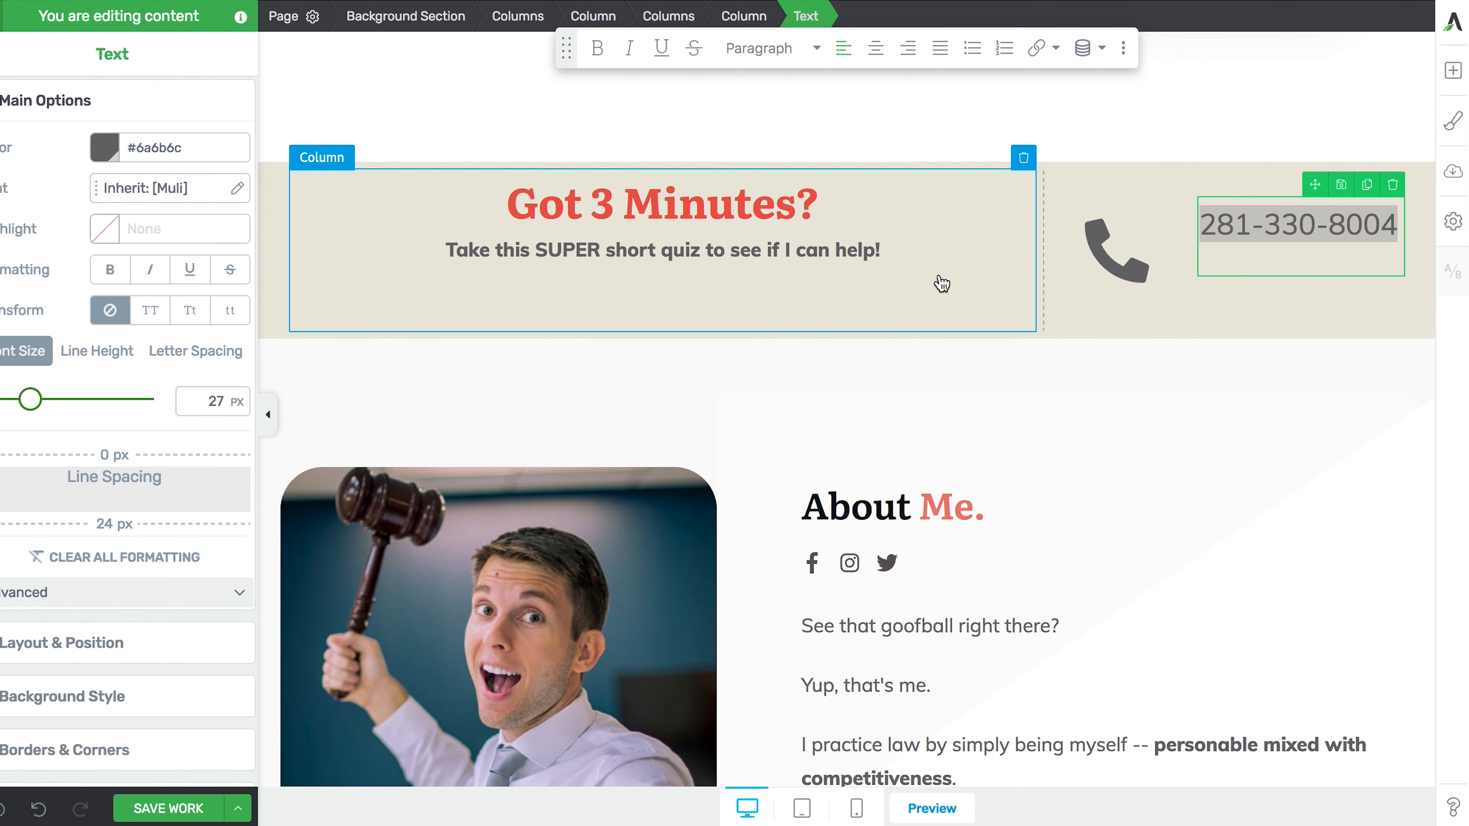
pyautogui.moveTo(1047, 249); pyautogui.dragTo(954, 249)
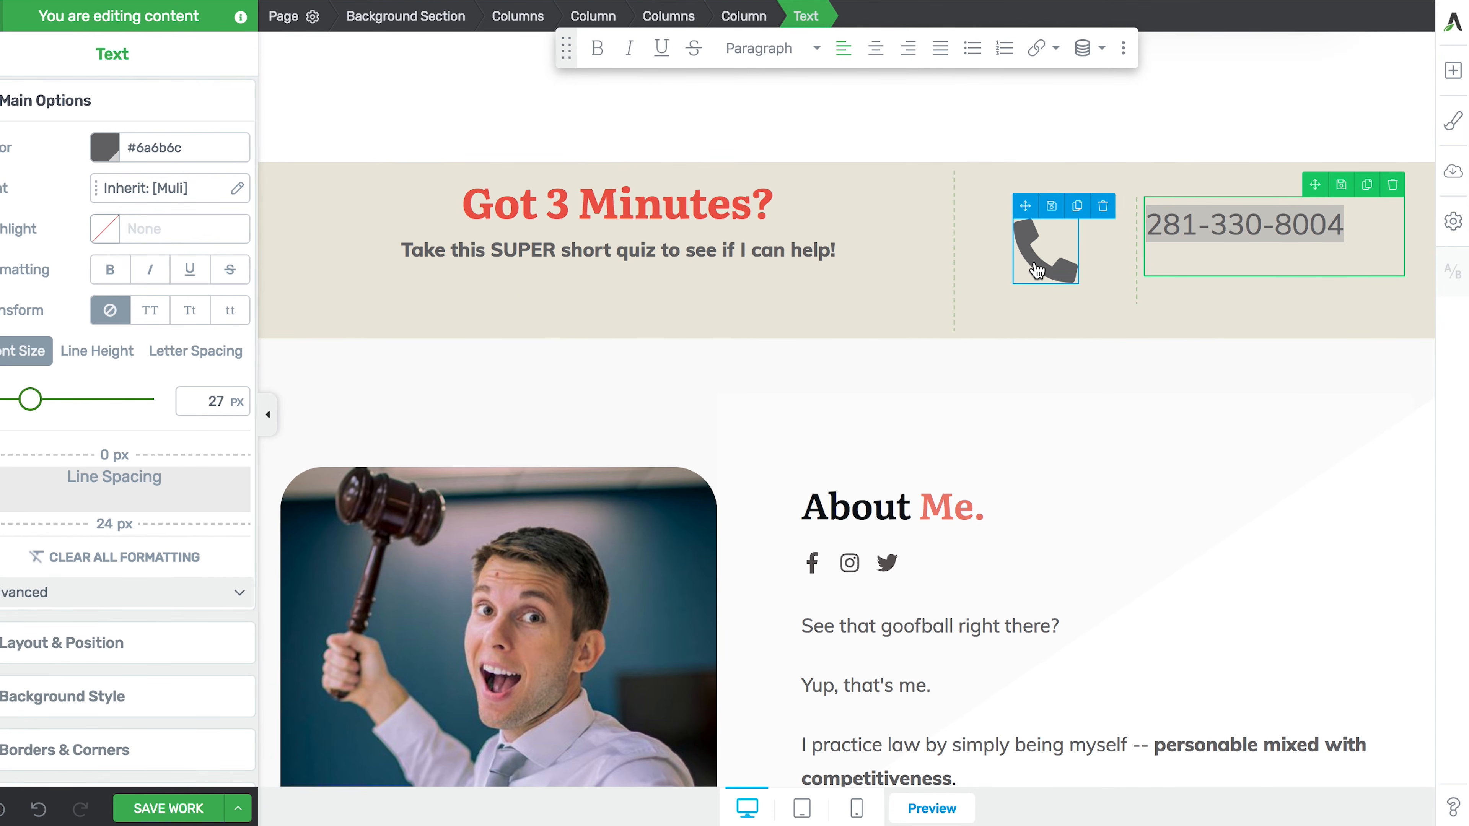
# - Shrink the phone icon to 54 px and align it right, next to the number
pyautogui.click(1041, 249)
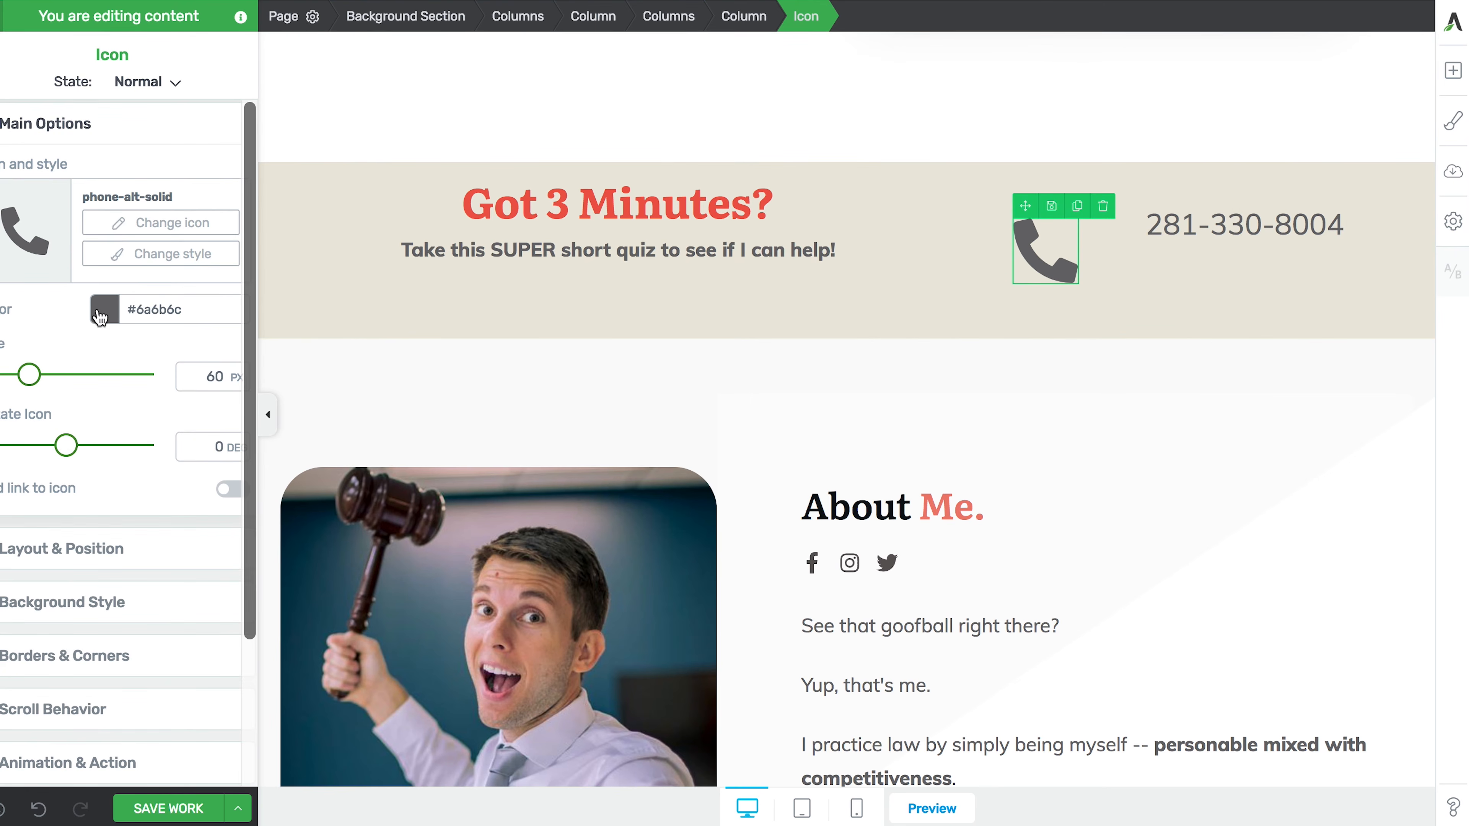
pyautogui.moveTo(29, 375); pyautogui.dragTo(24, 376)
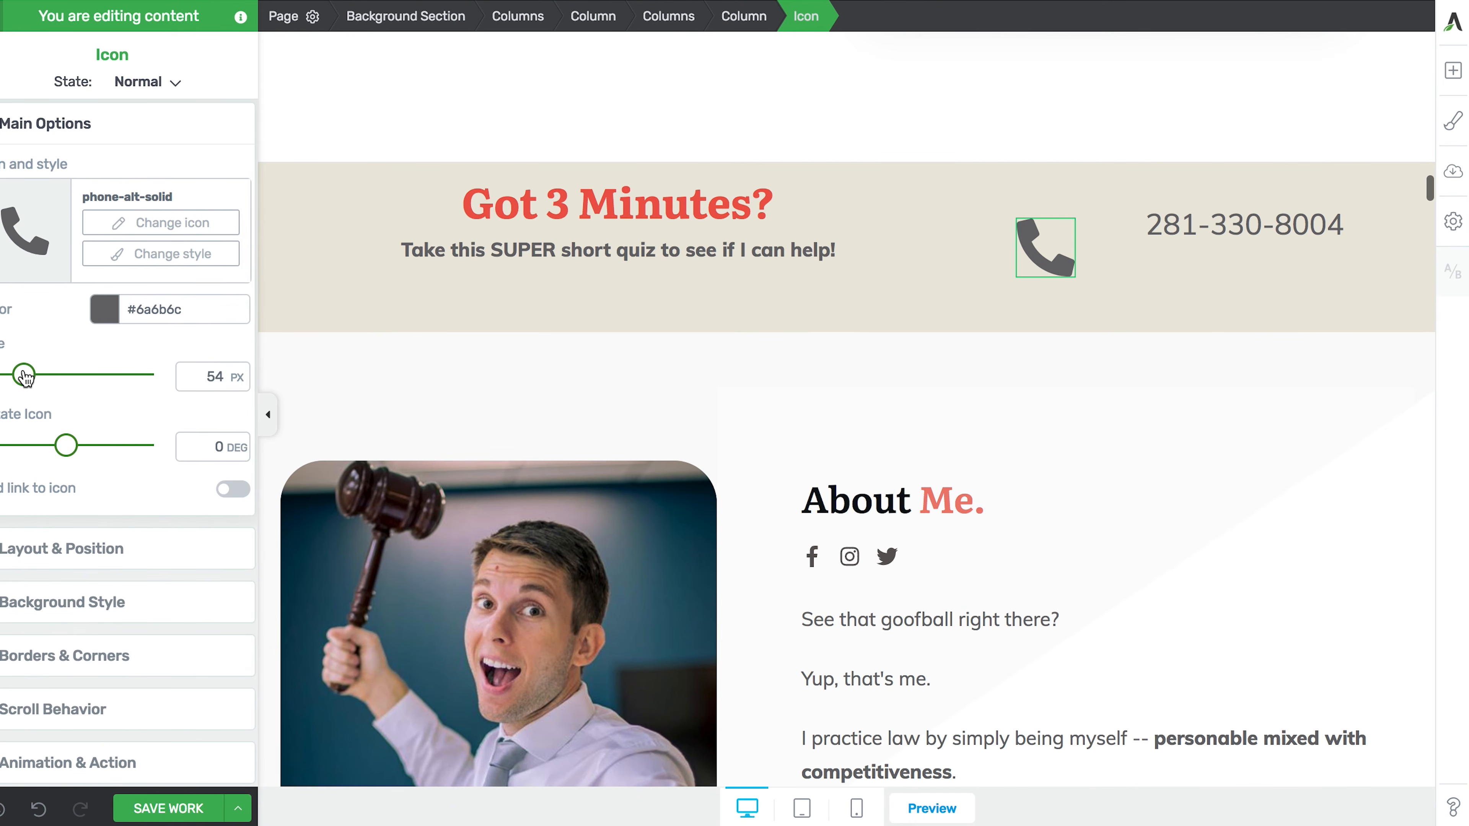
pyautogui.click(49, 557)
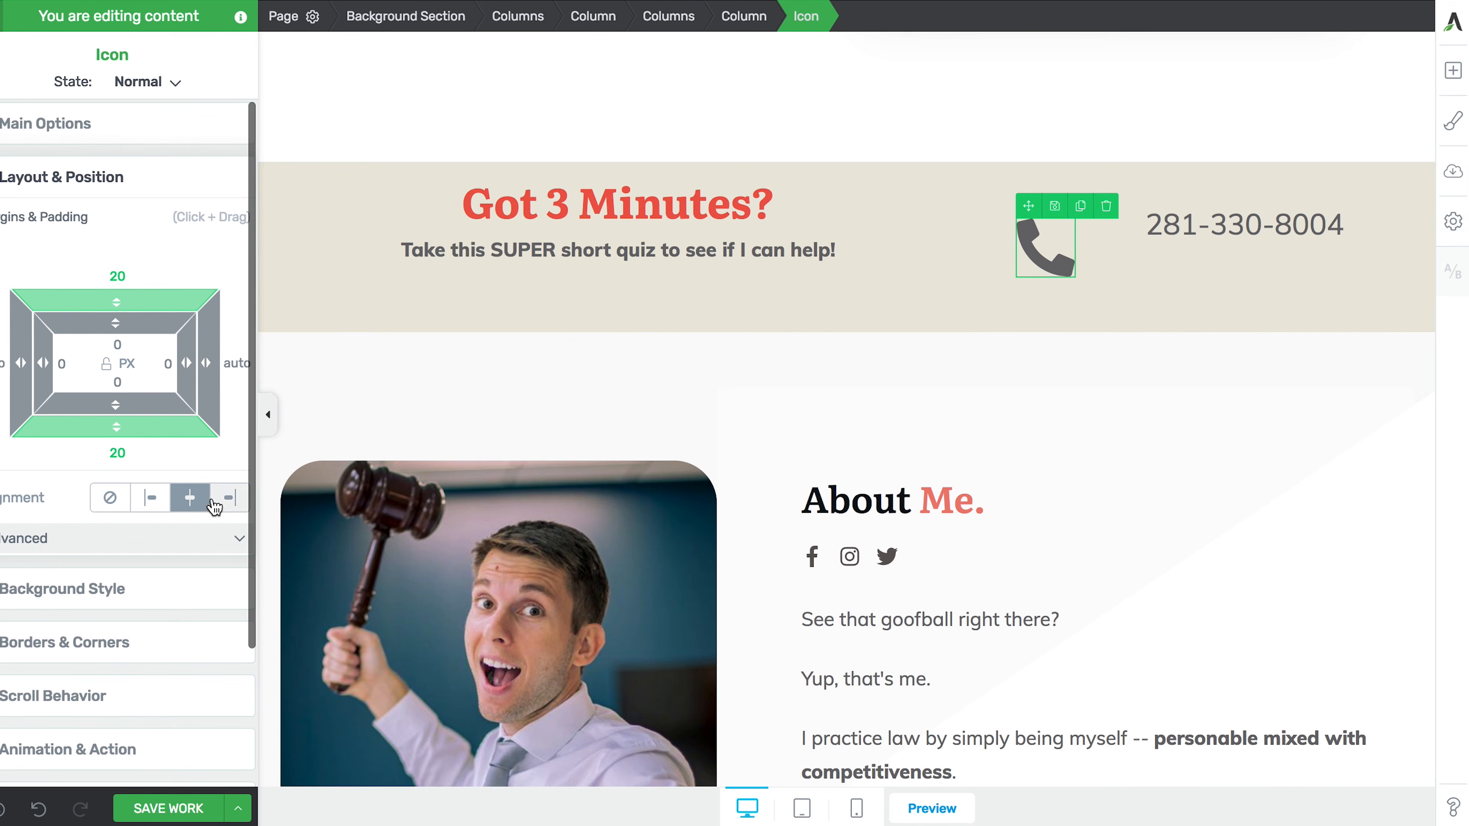
pyautogui.click(226, 497)
# - Add top margin to the phone number so it lines up with the icon
pyautogui.click(1279, 217)
pyautogui.moveTo(127, 272); pyautogui.dragTo(114, 237)
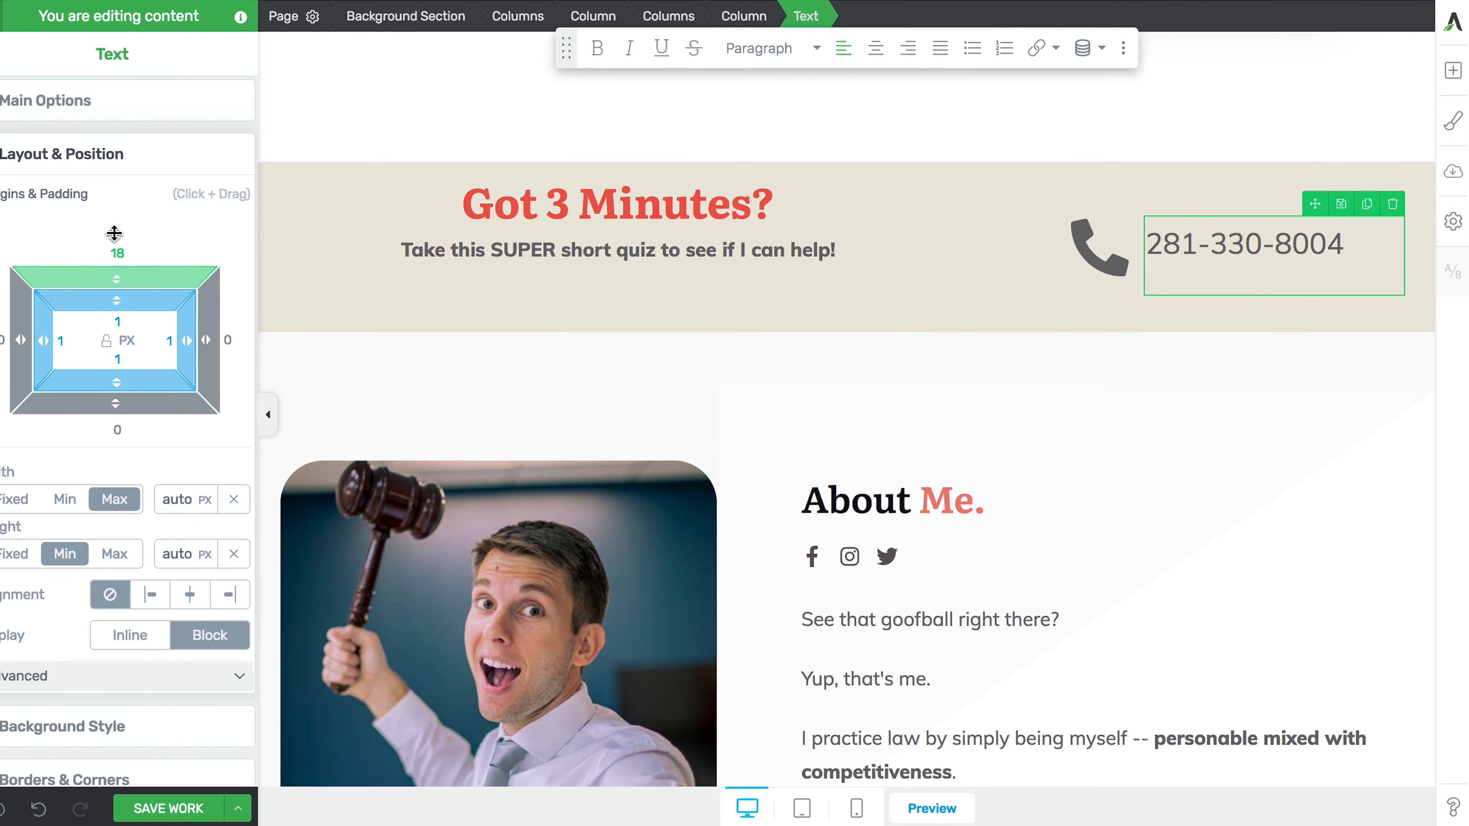
pyautogui.click(1009, 318)
pyautogui.click(1080, 417)
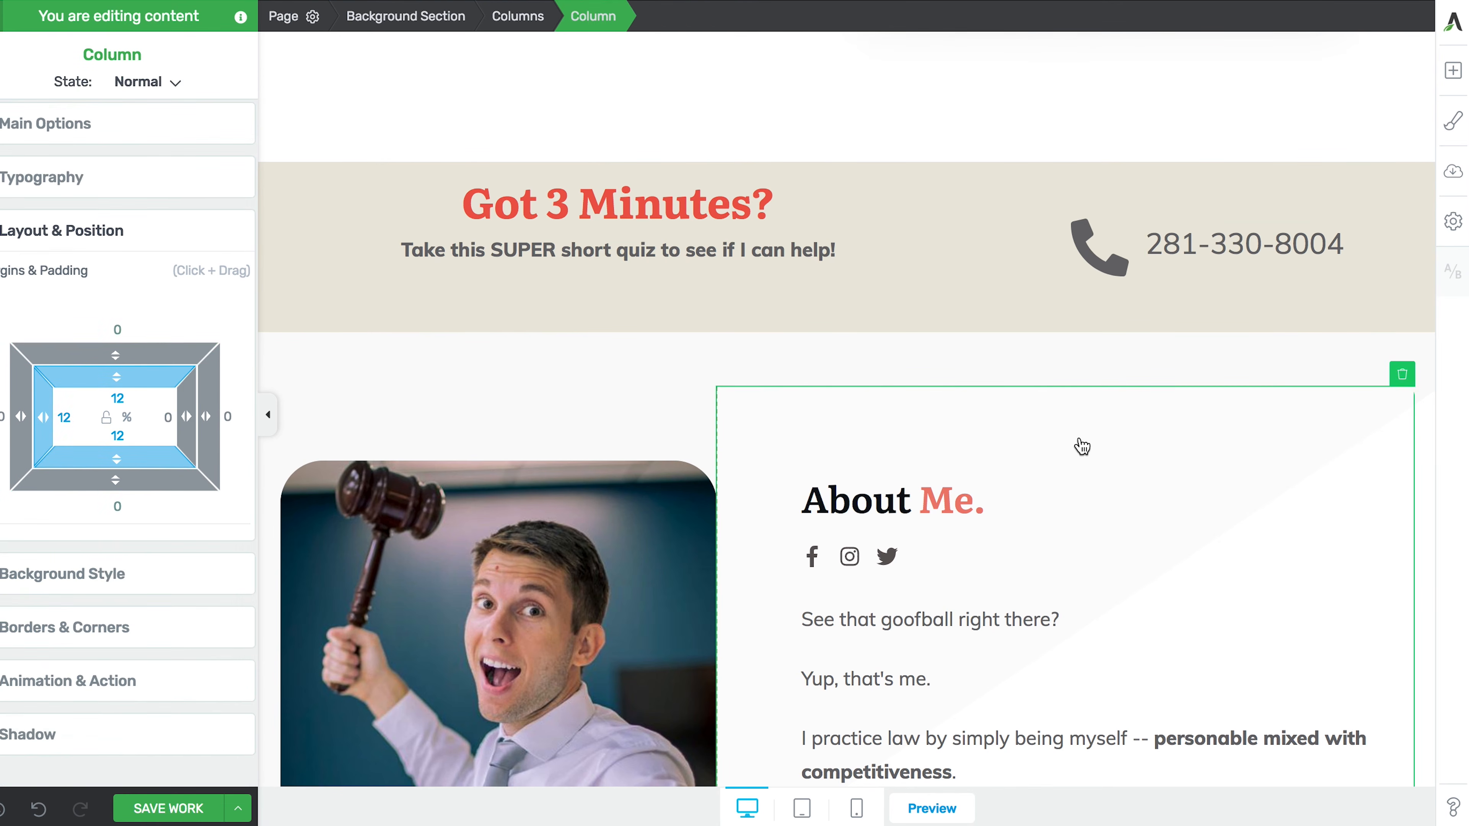
pyautogui.scroll(-2, 1056, 470)
pyautogui.scroll(2, 1056, 482)
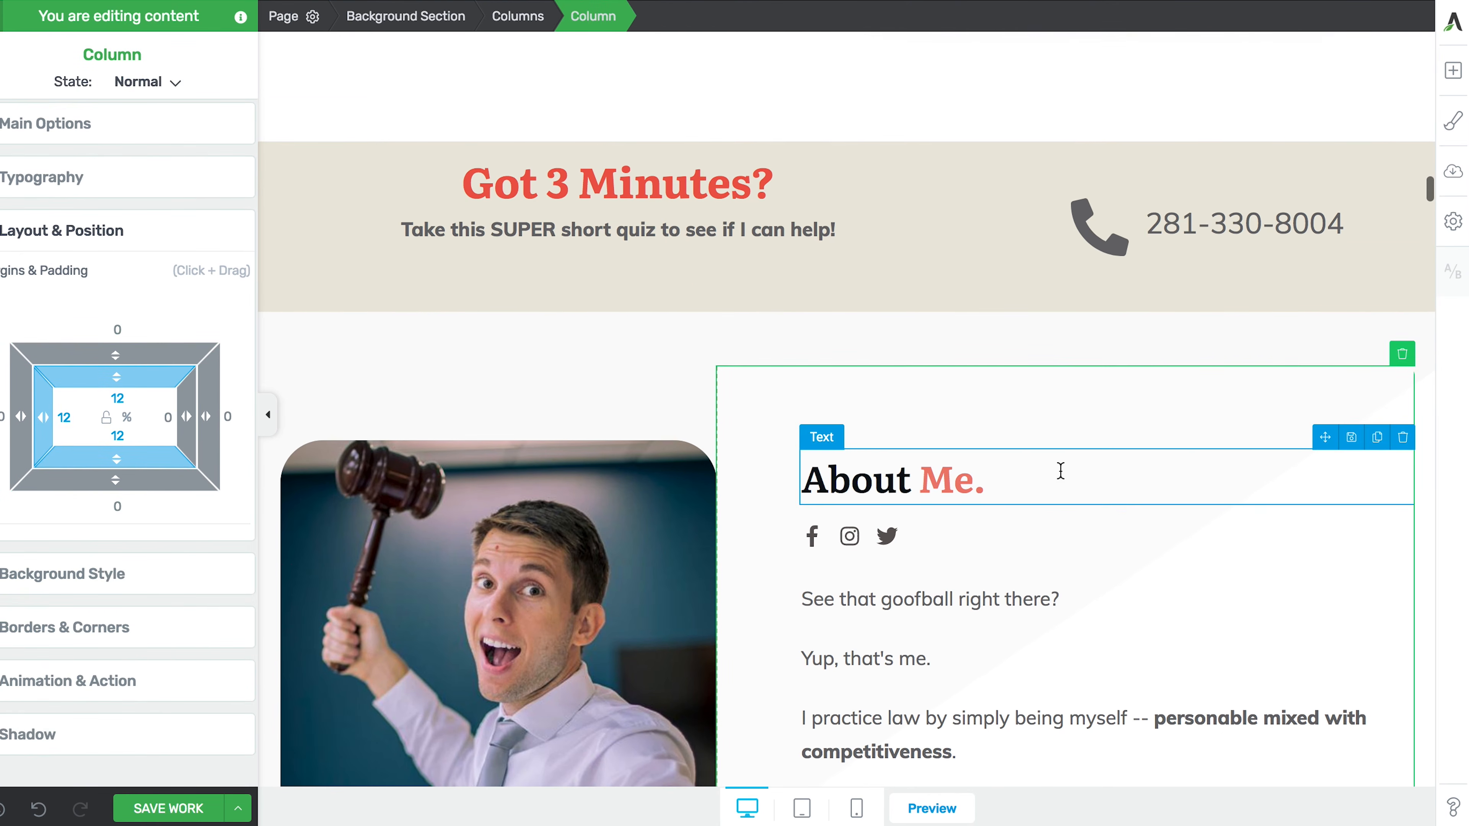
pyautogui.scroll(-1, 1145, 257)
pyautogui.scroll(-1, 1145, 262)
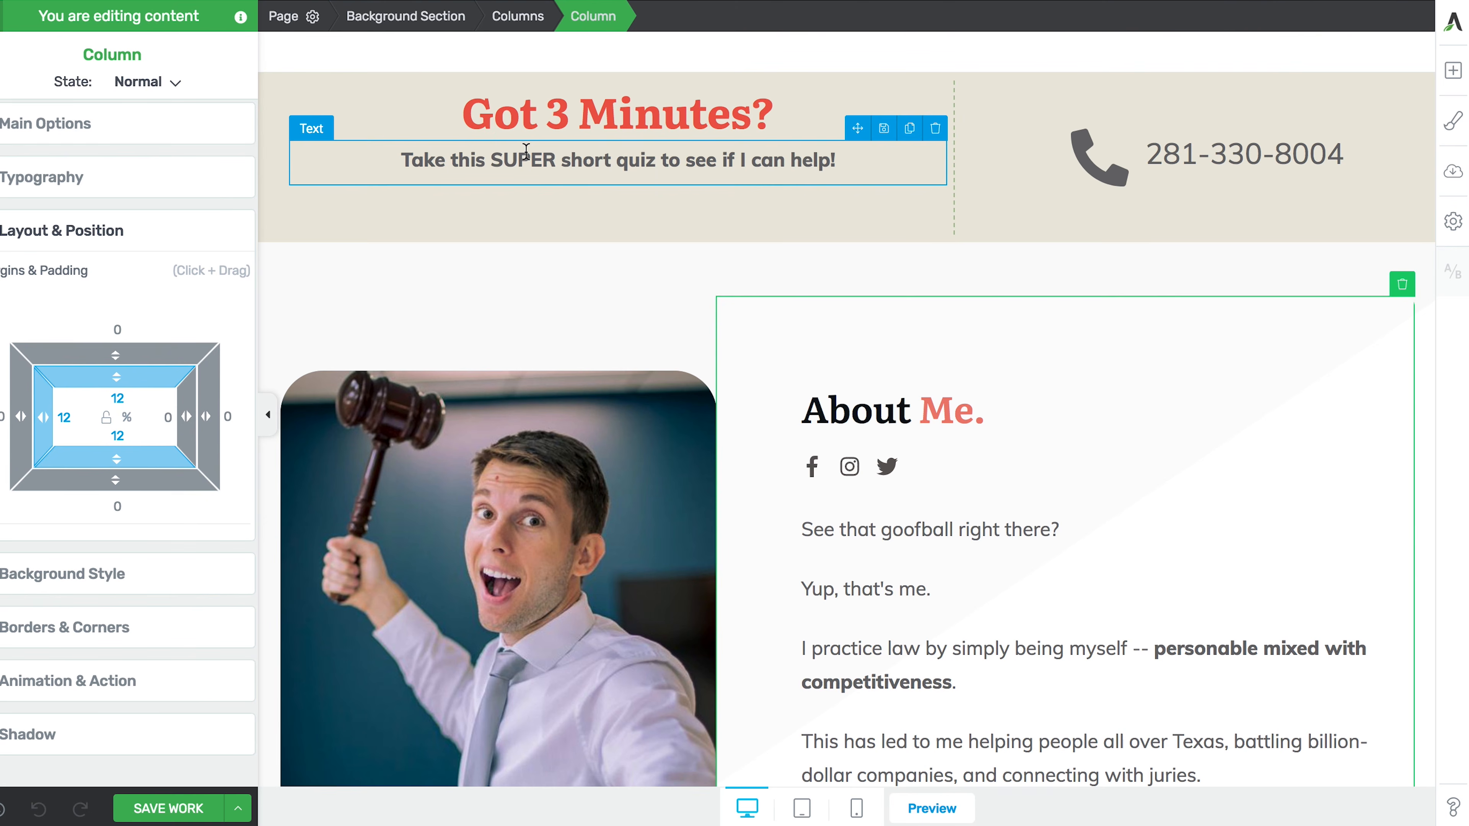
pyautogui.scroll(20, 526, 151)
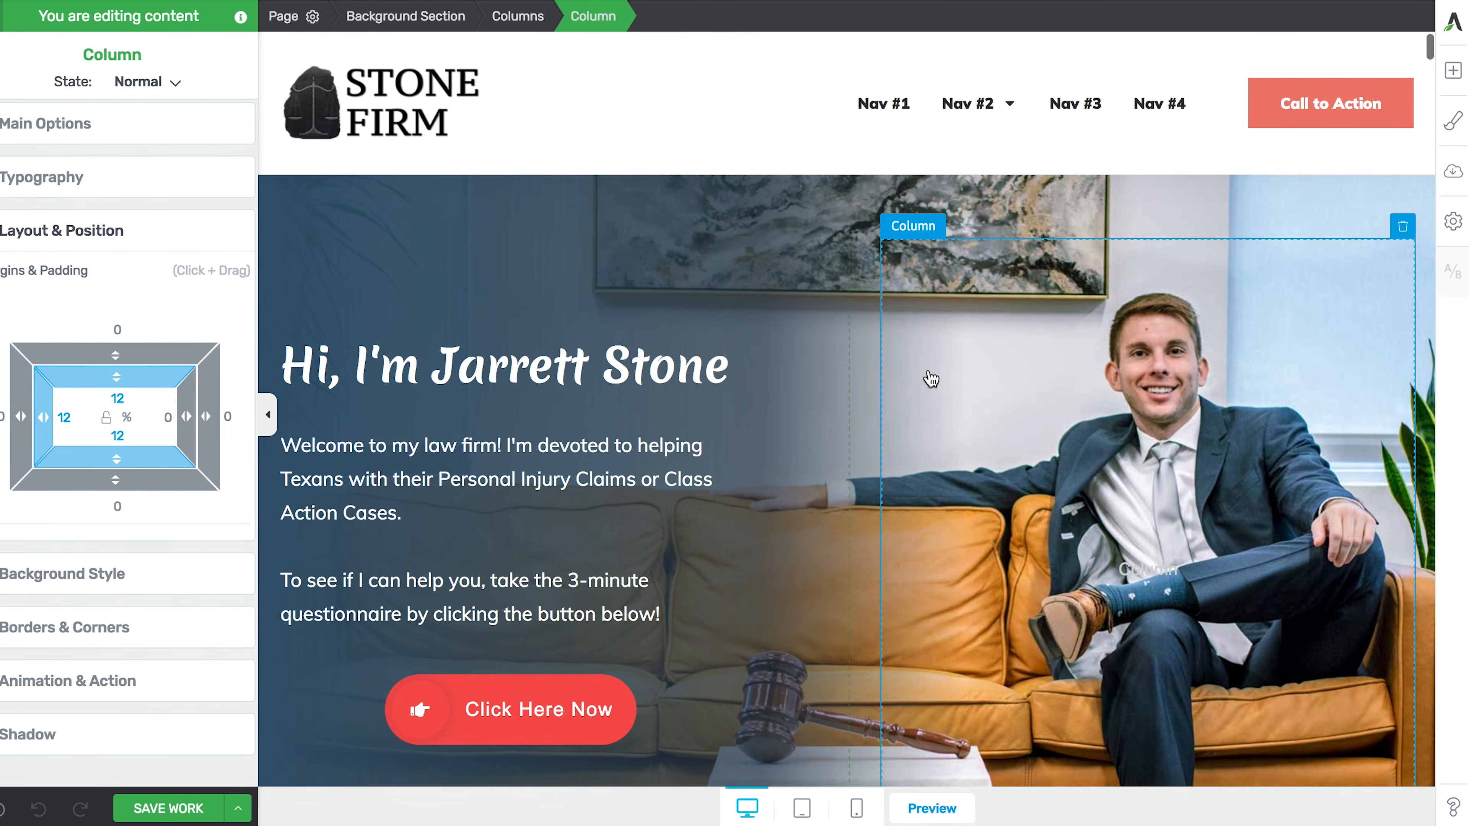
# - Open the Typography settings for the hero's right photo column
pyautogui.scroll(-2, 994, 388)
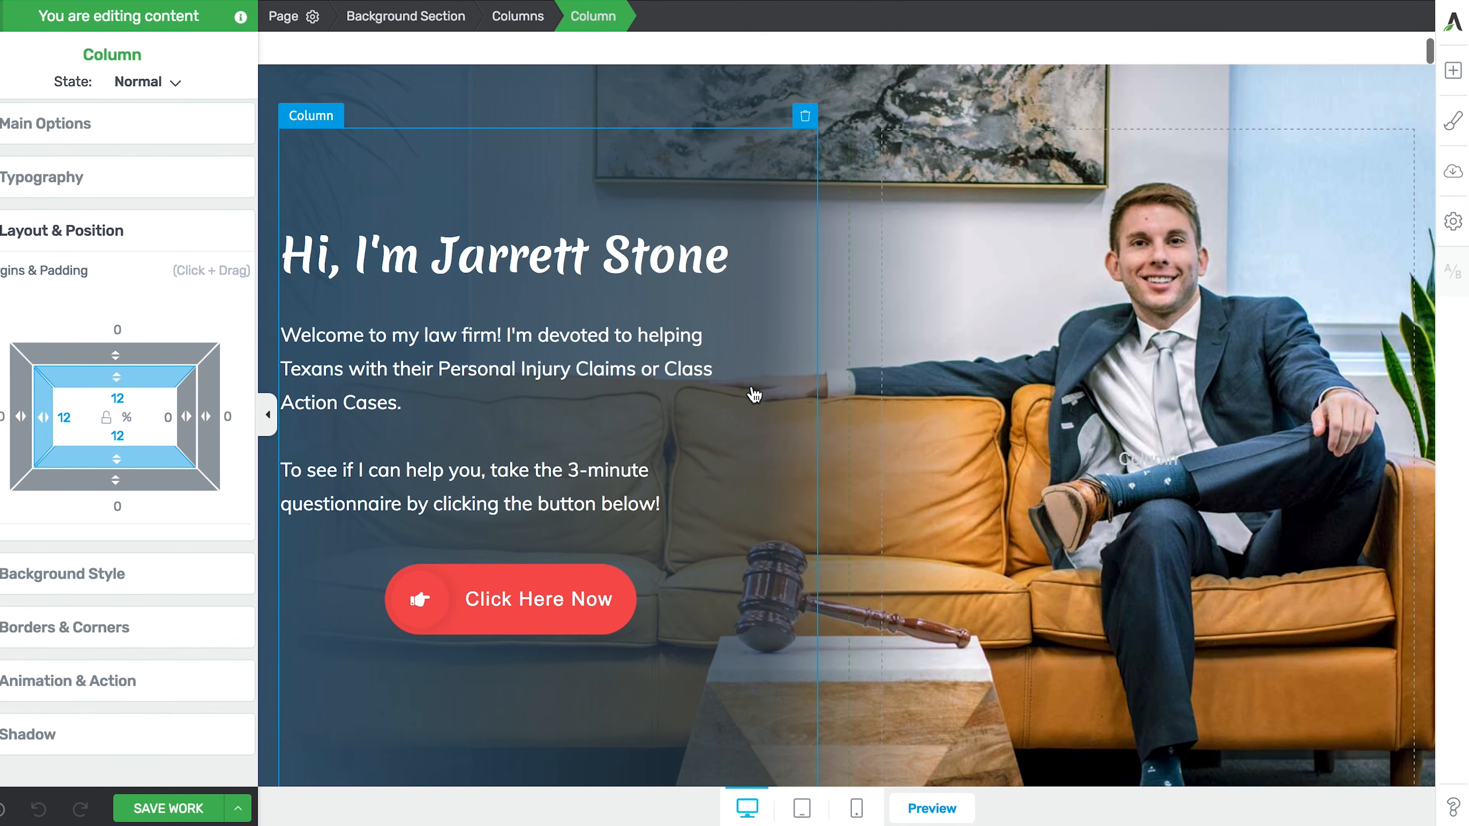
pyautogui.click(1014, 385)
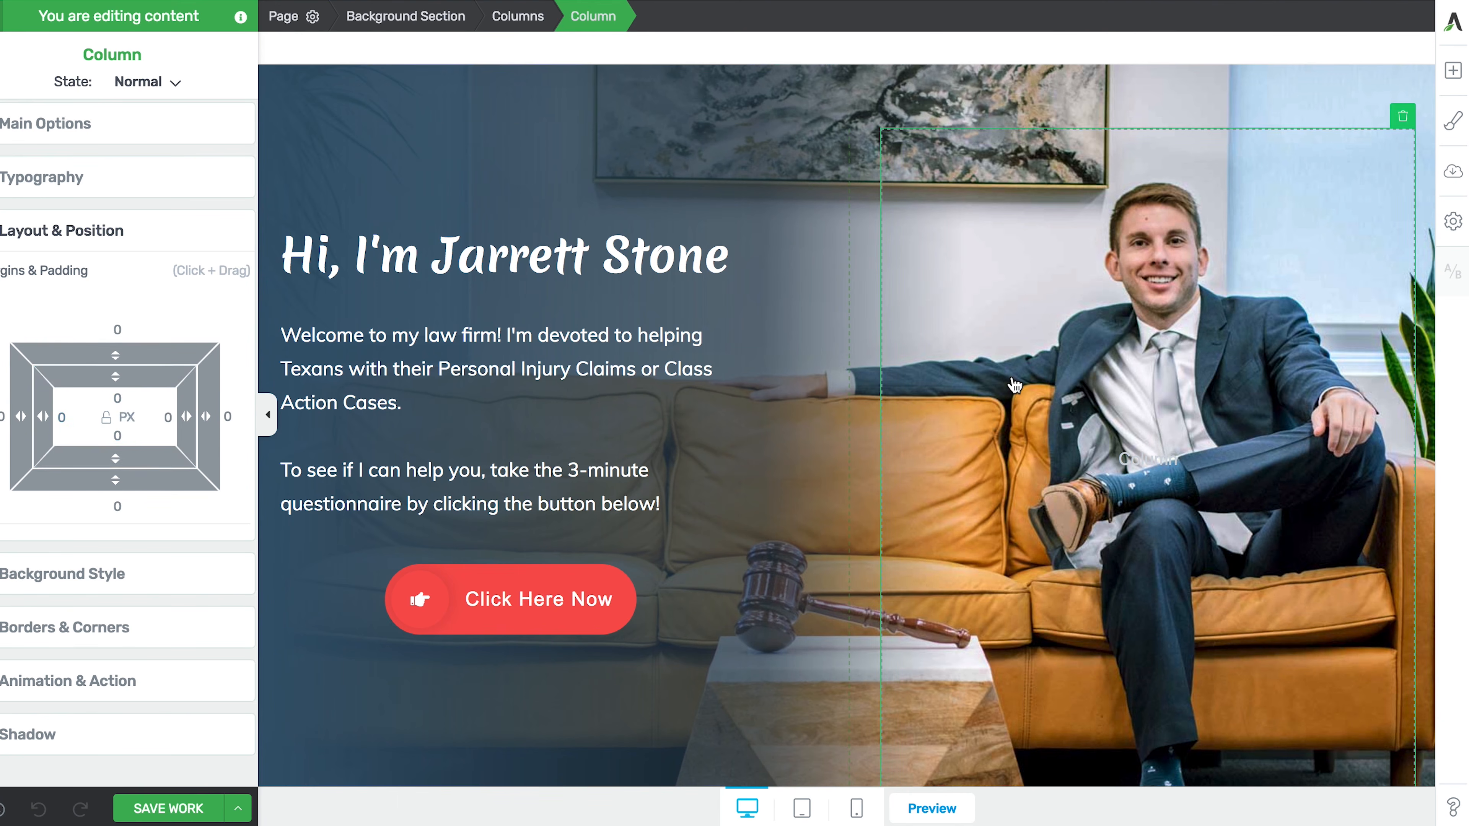
pyautogui.click(24, 138)
pyautogui.click(37, 343)
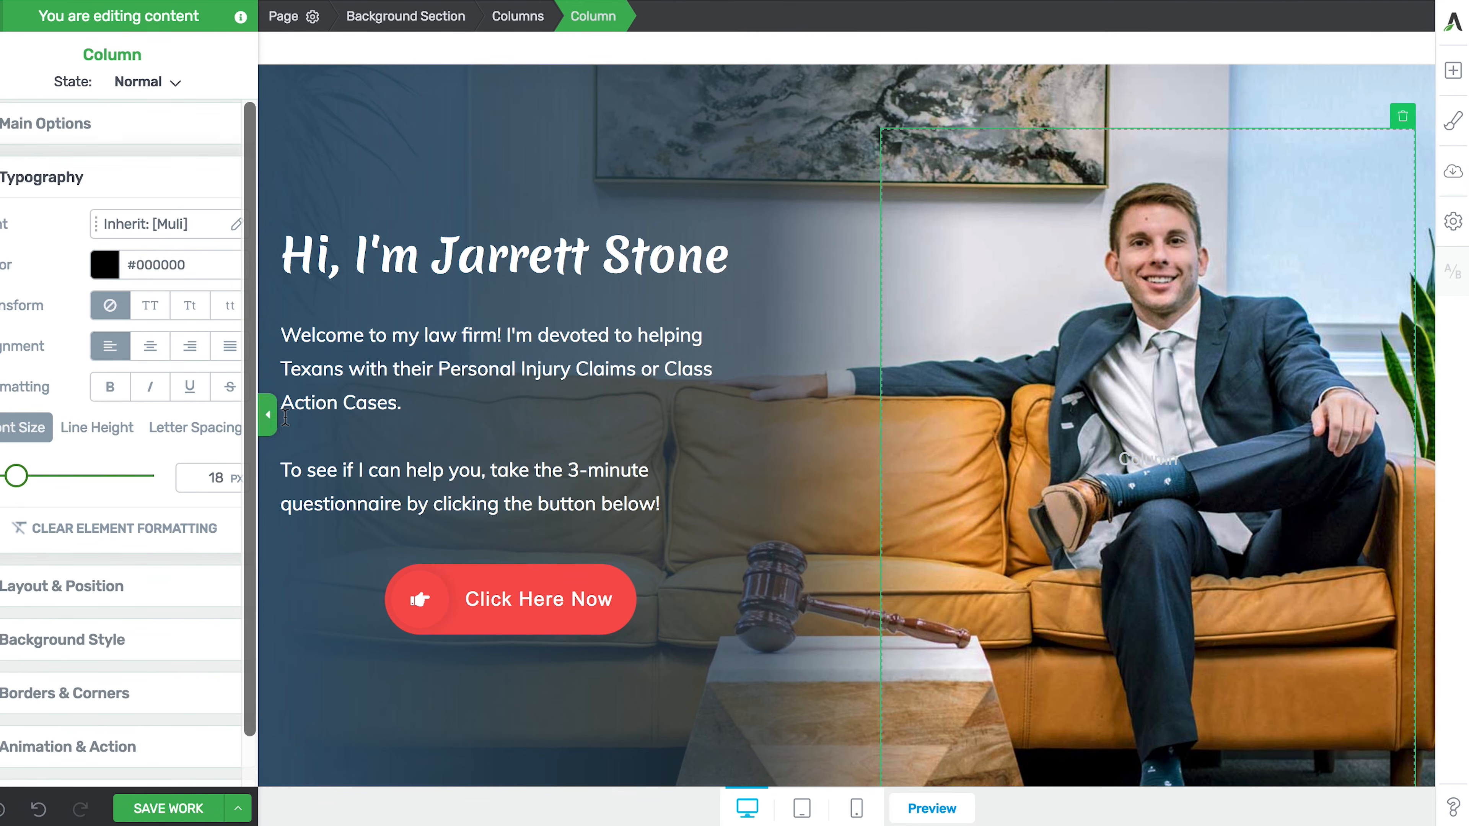
# - Select the hero's left text column to show its typography settings
pyautogui.scroll(-3, 746, 320)
pyautogui.scroll(3, 1019, 293)
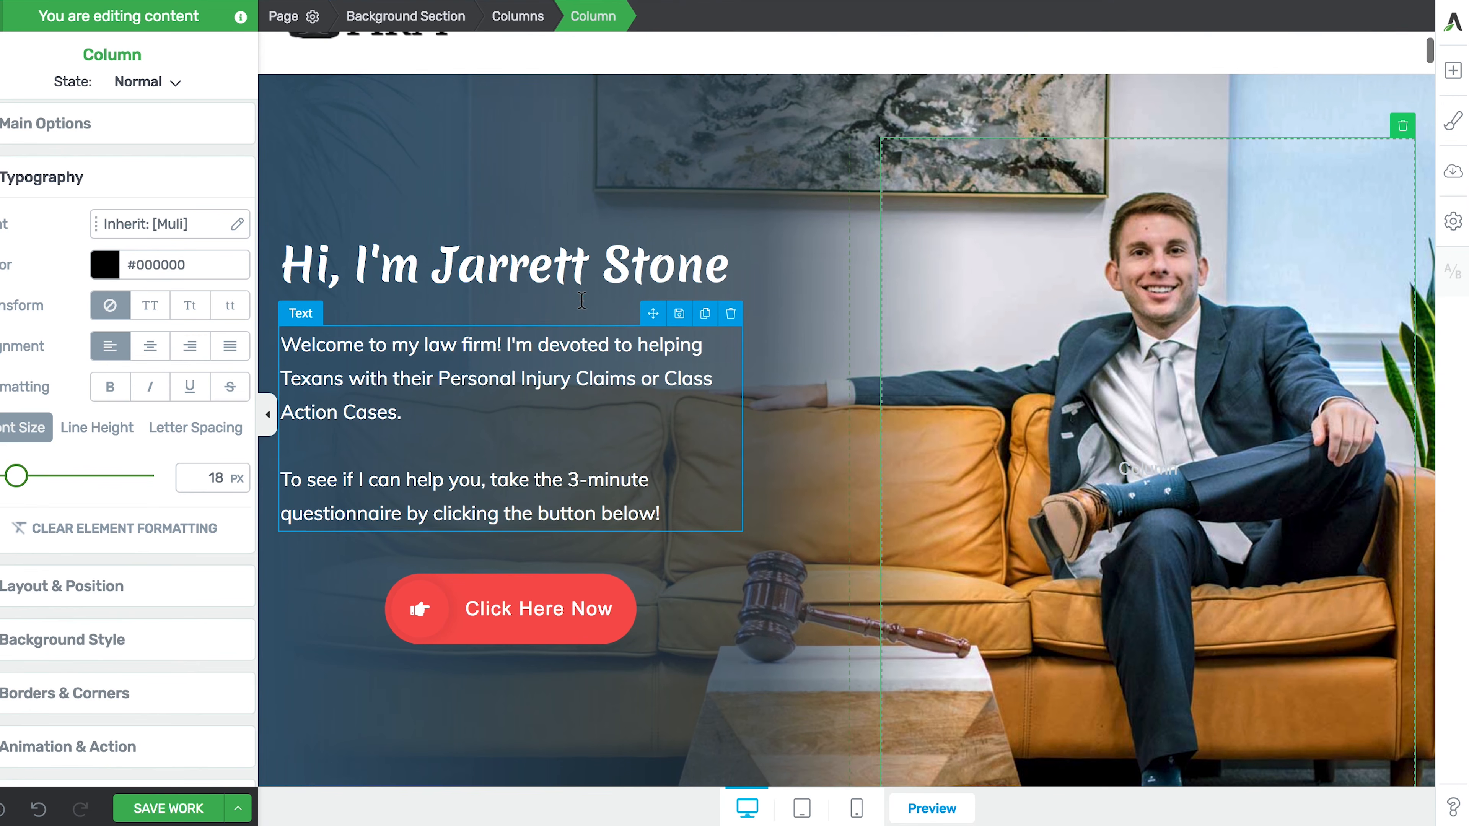
pyautogui.scroll(1, 1019, 293)
pyautogui.scroll(-1, 1019, 293)
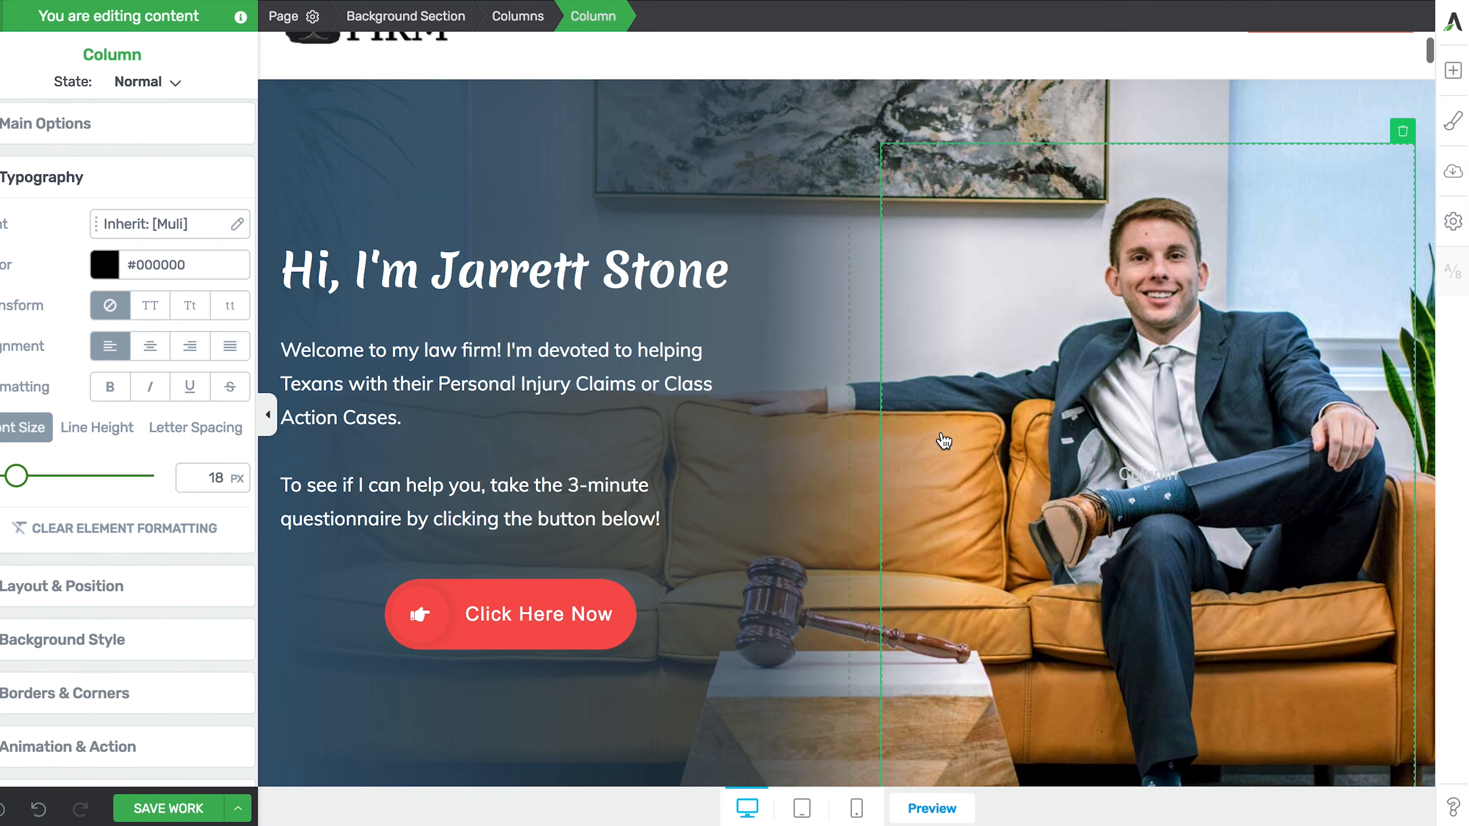
pyautogui.click(714, 333)
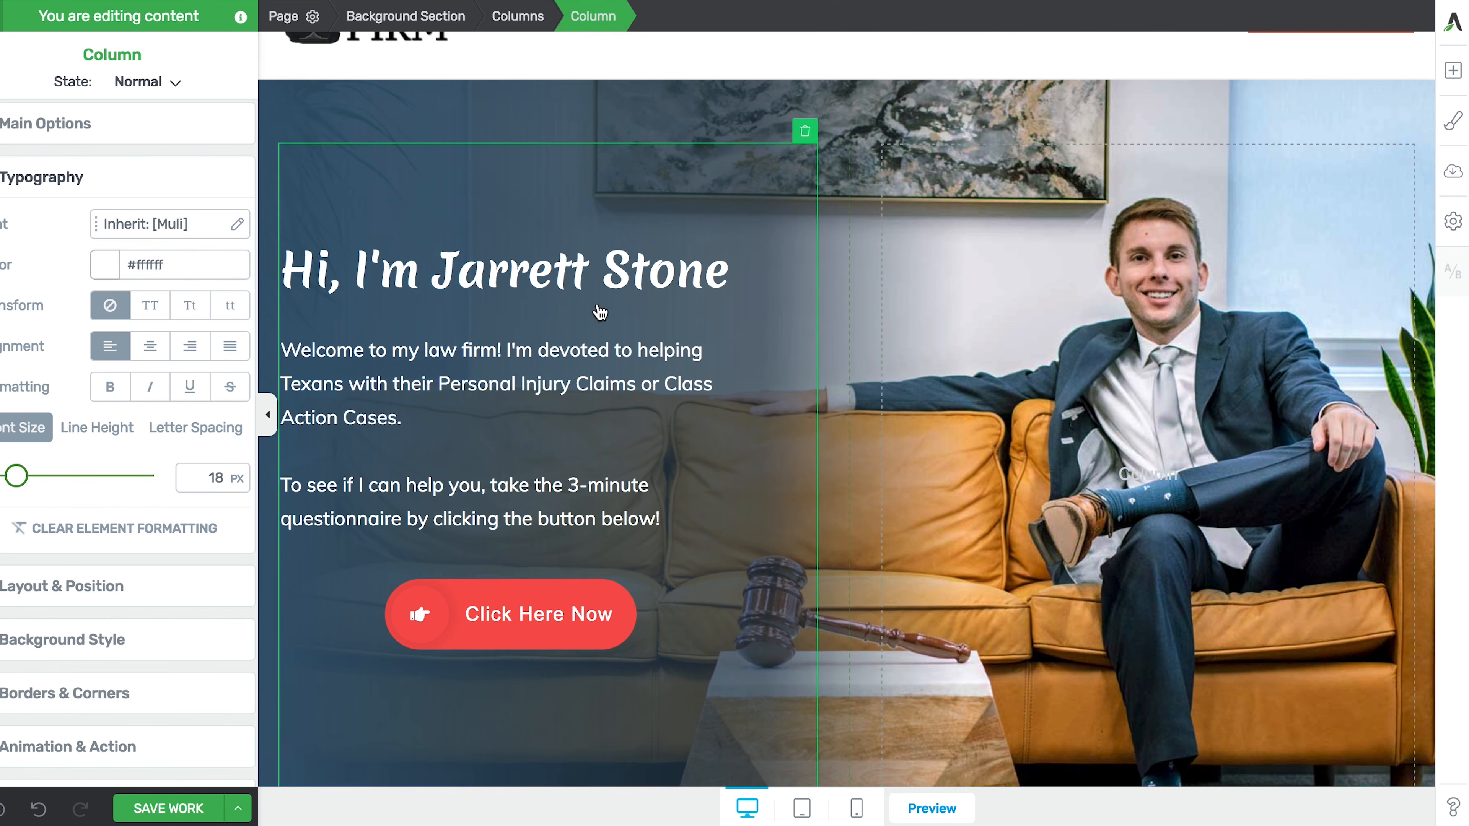
pyautogui.scroll(-1, 531, 406)
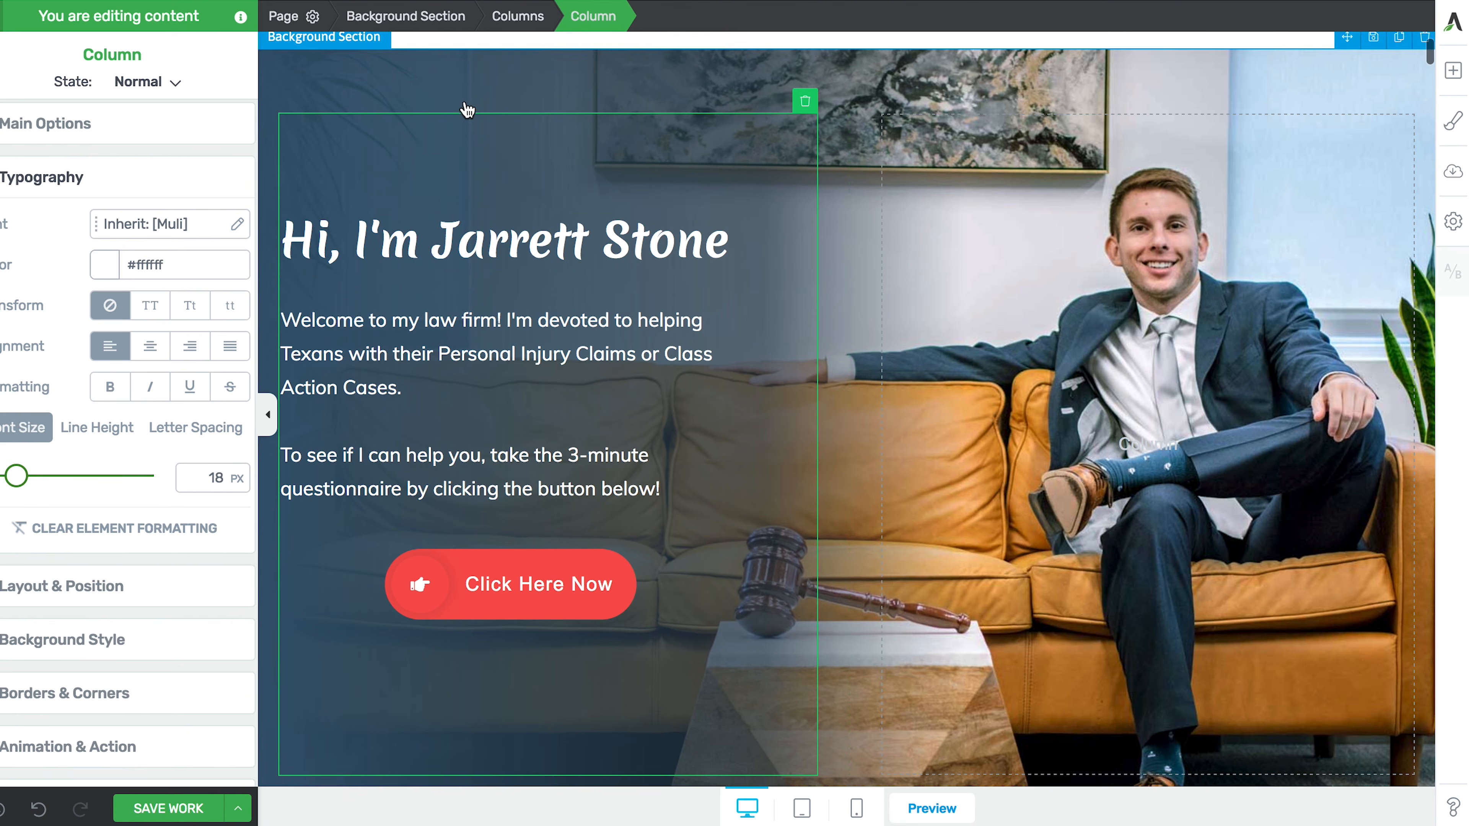
# - Inspect the hero section's gradient-over-photo background layers, then select the hero's right column
pyautogui.click(451, 26)
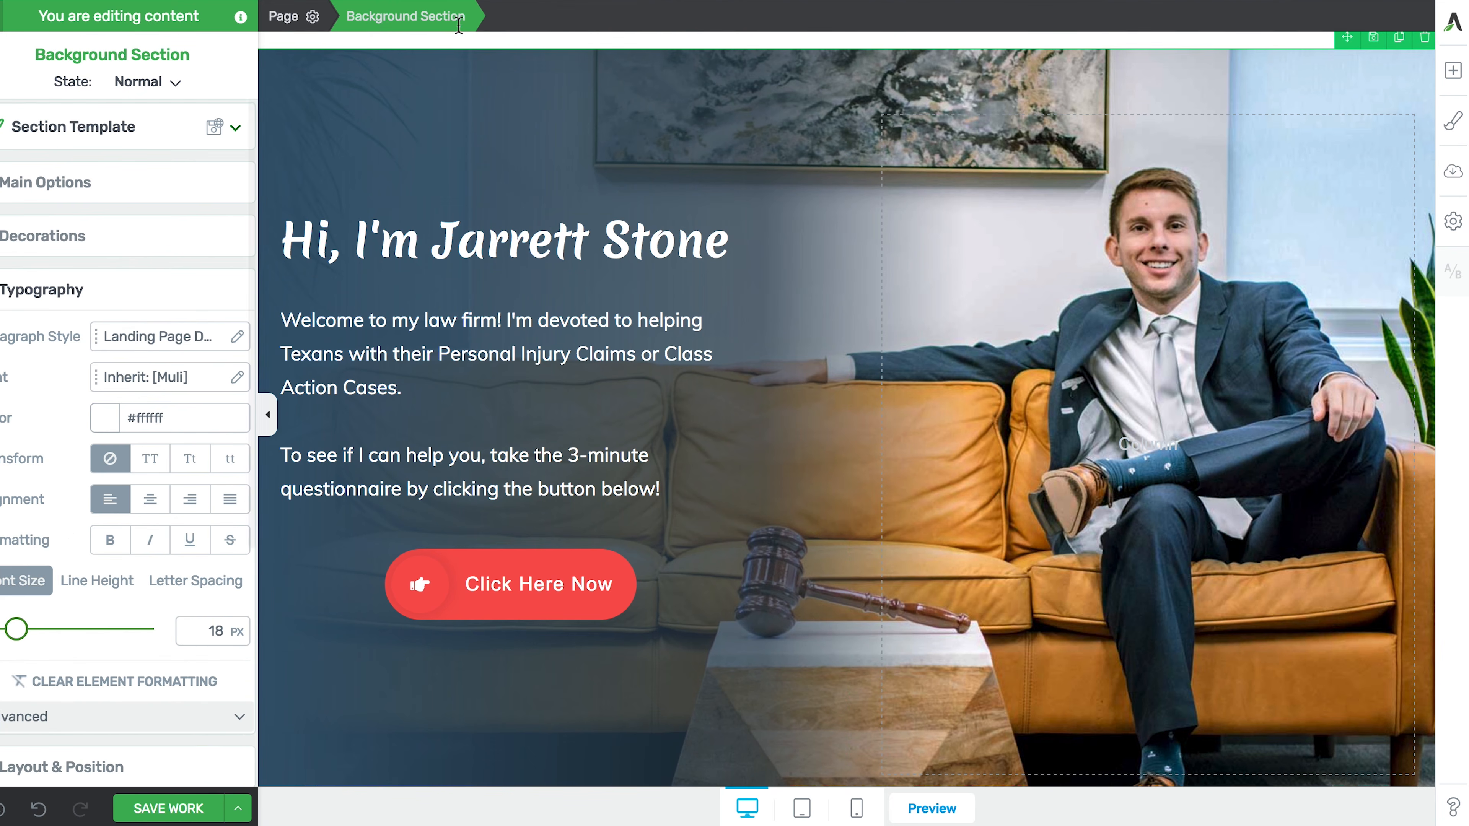
pyautogui.scroll(-5, 17, 503)
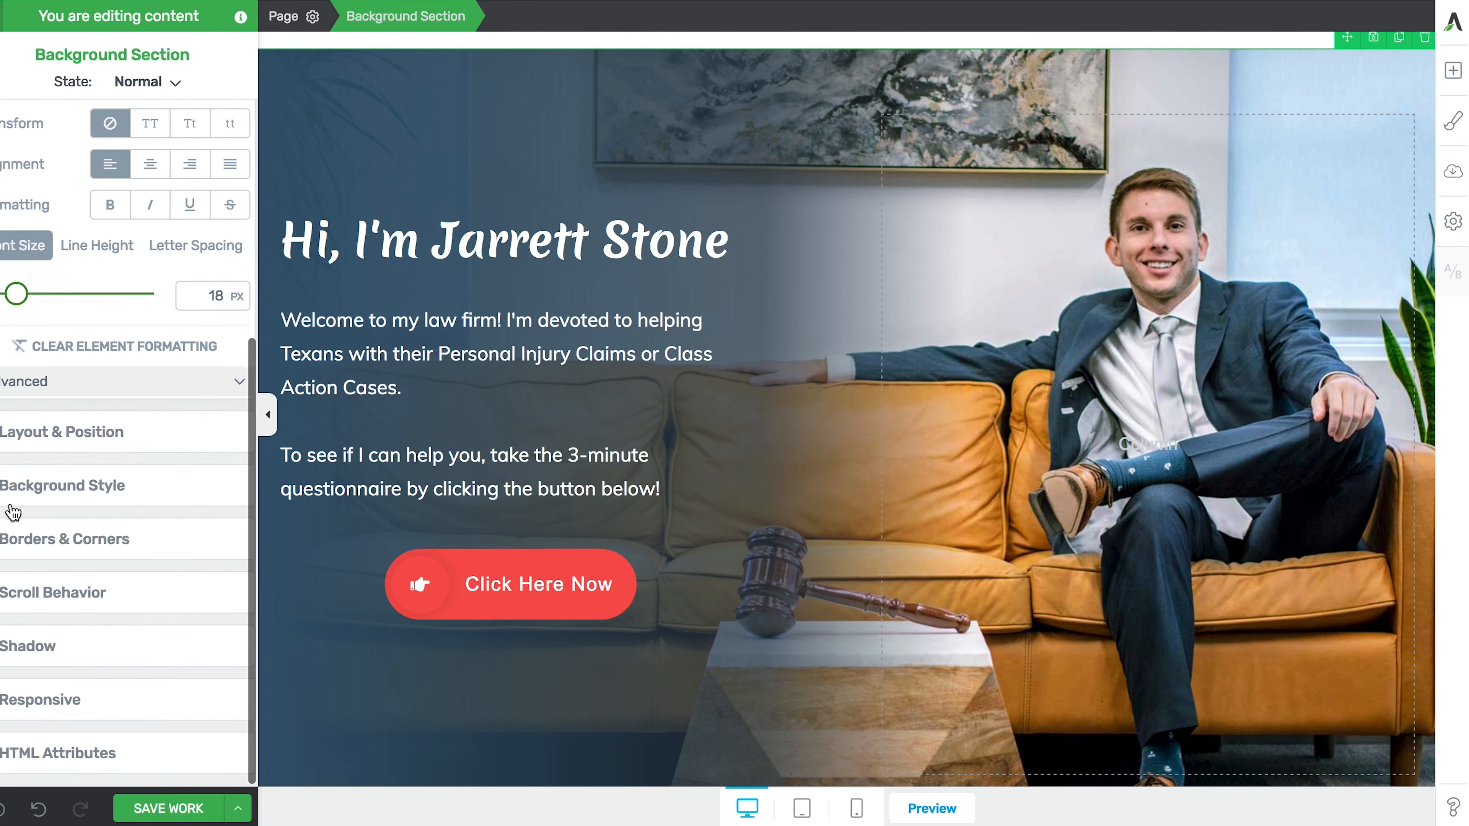
pyautogui.click(30, 498)
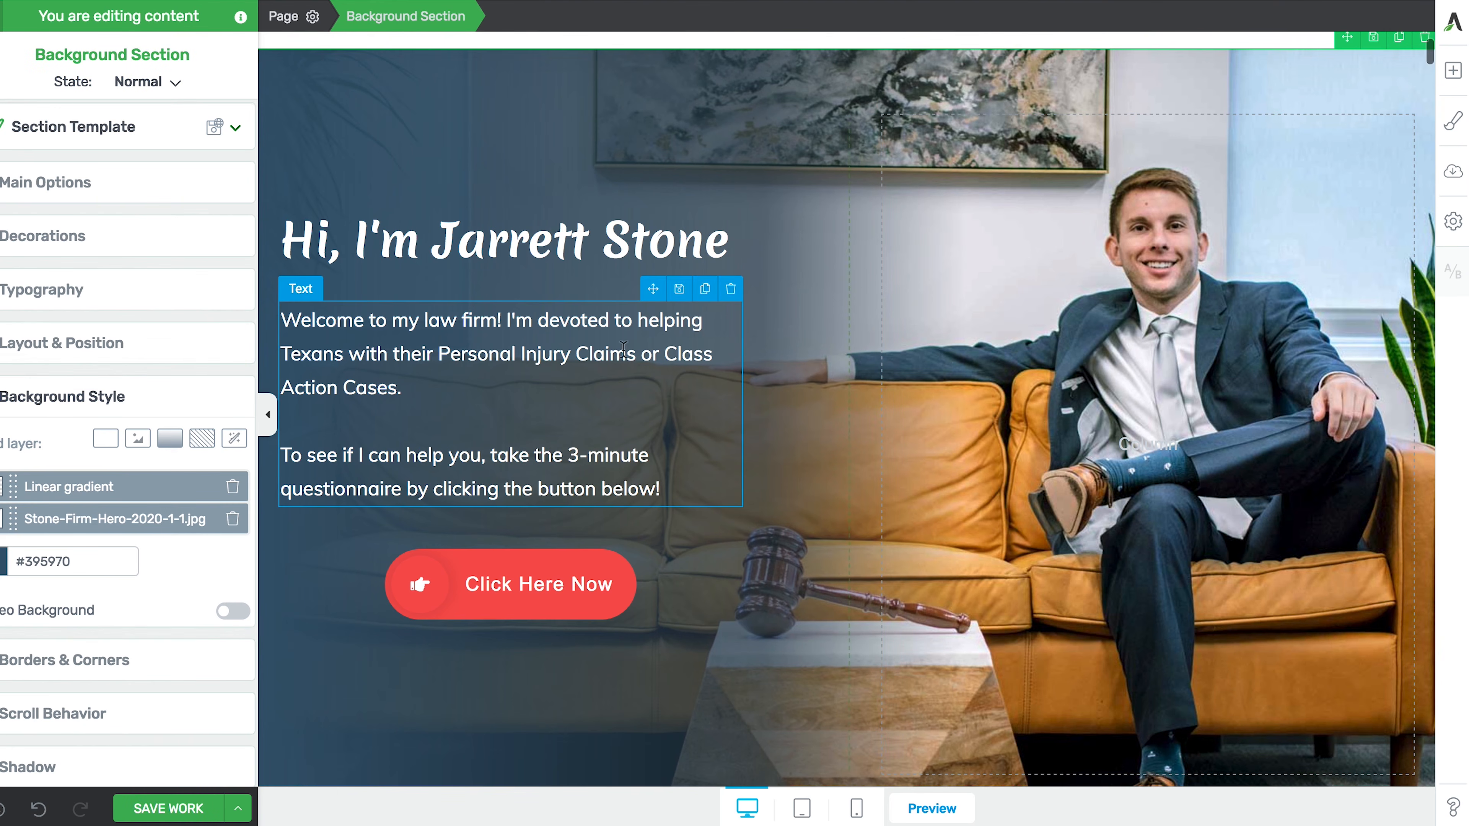
pyautogui.click(1069, 263)
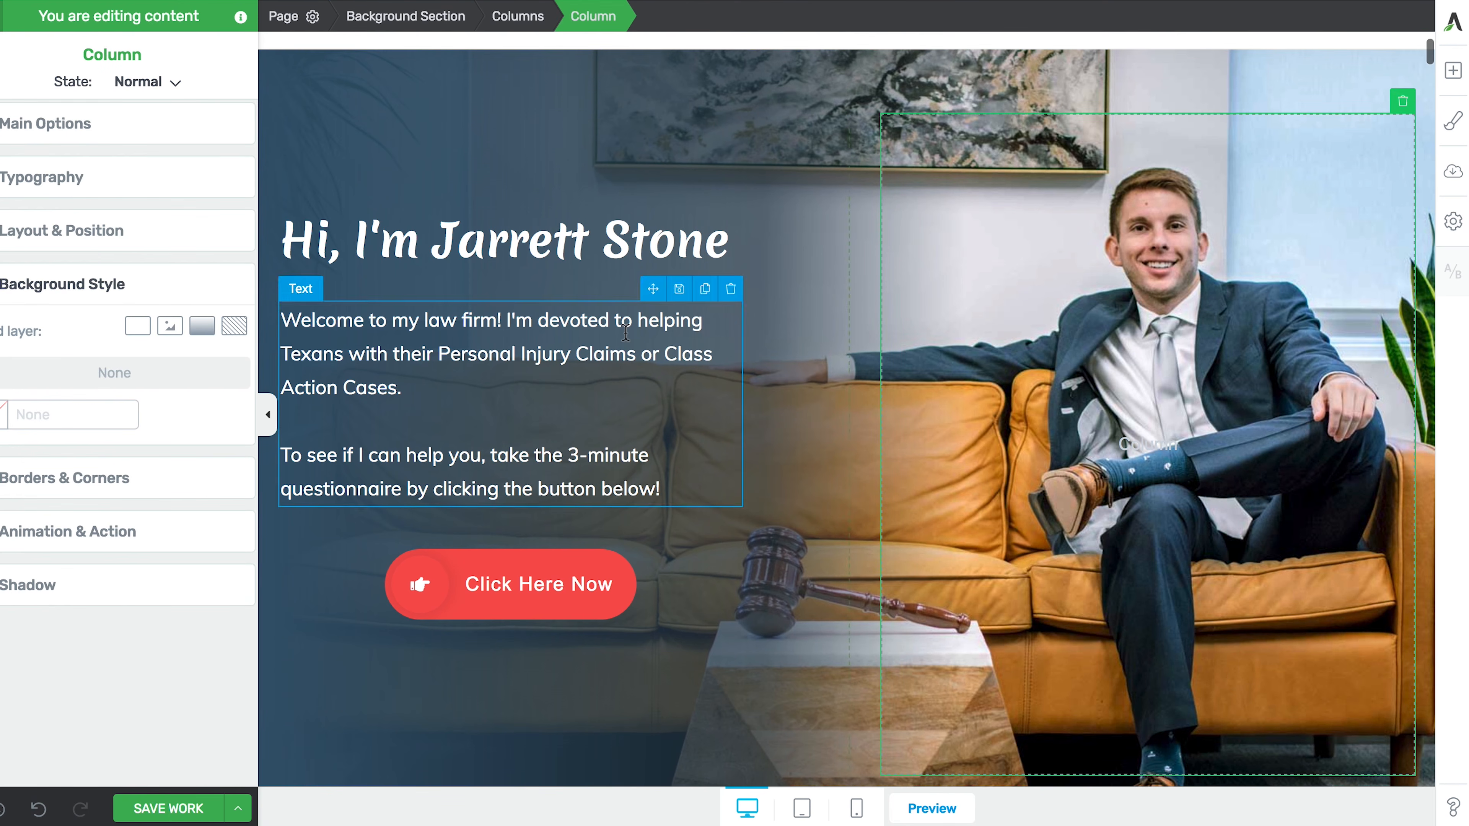
# - Select the Stone Firm page header and switch into header edit mode
pyautogui.scroll(-10, 625, 332)
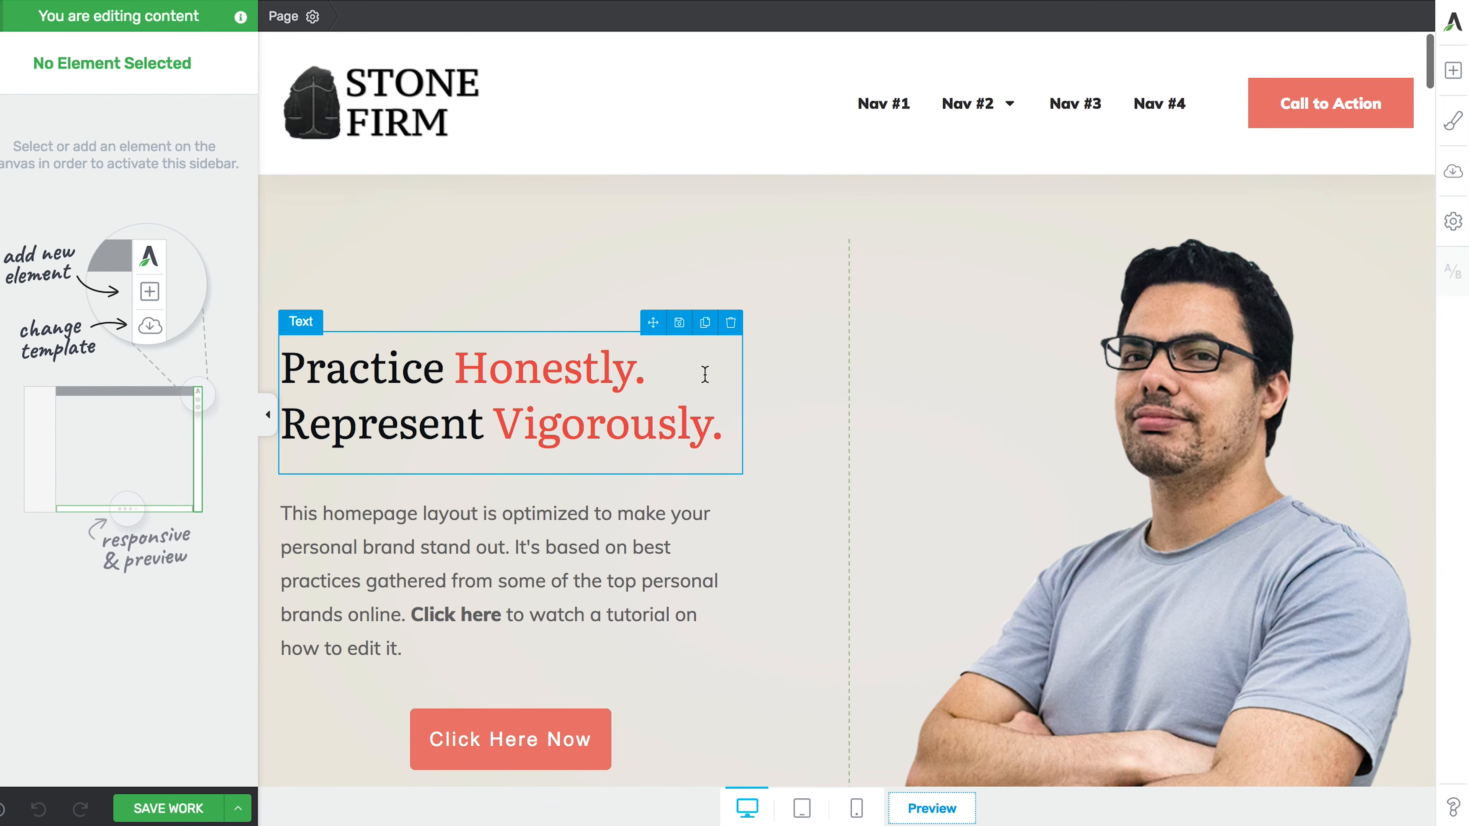
pyautogui.scroll(-20, 702, 374)
pyautogui.scroll(-15, 704, 373)
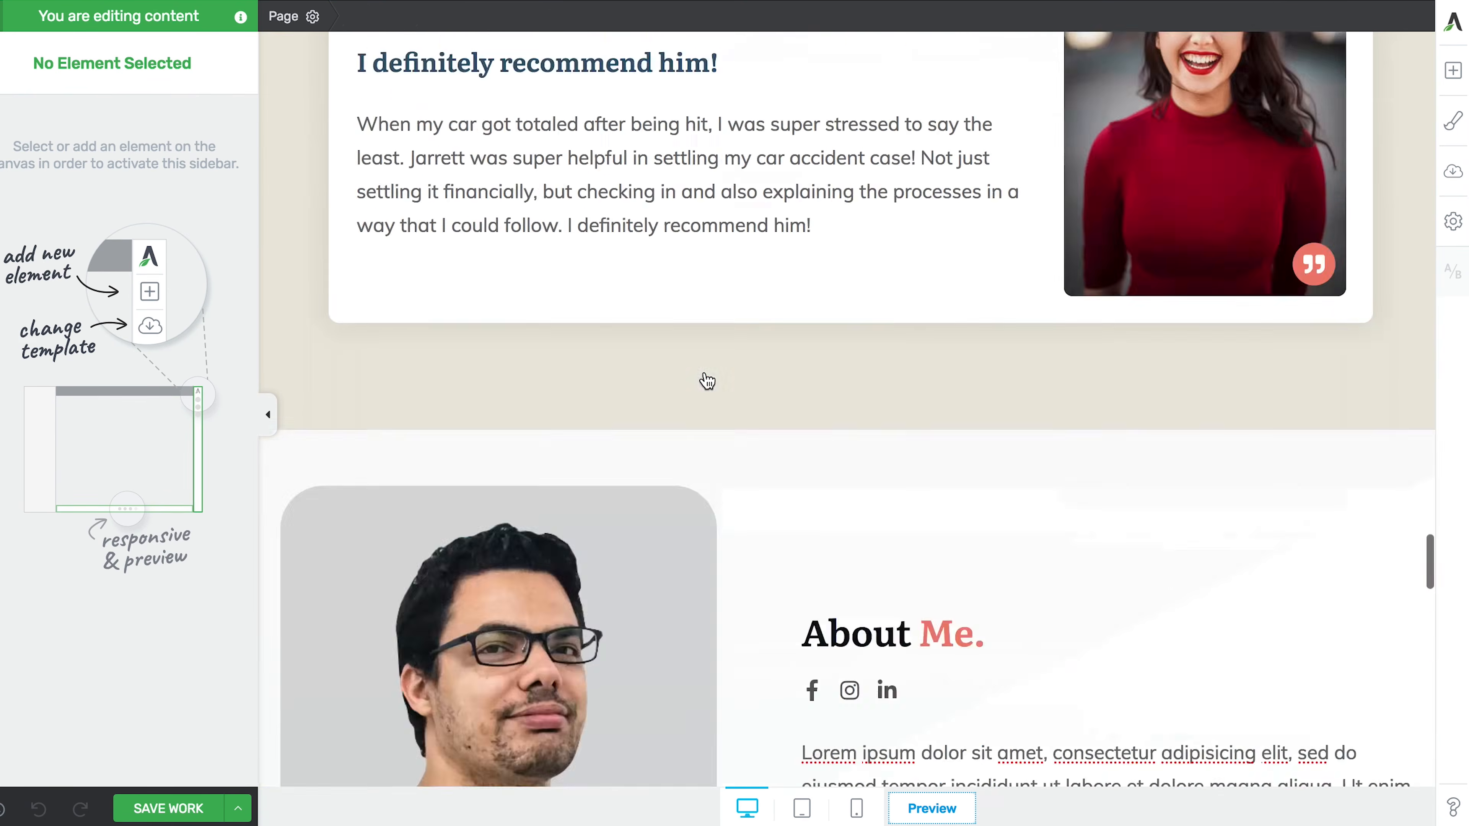
pyautogui.scroll(20, 705, 376)
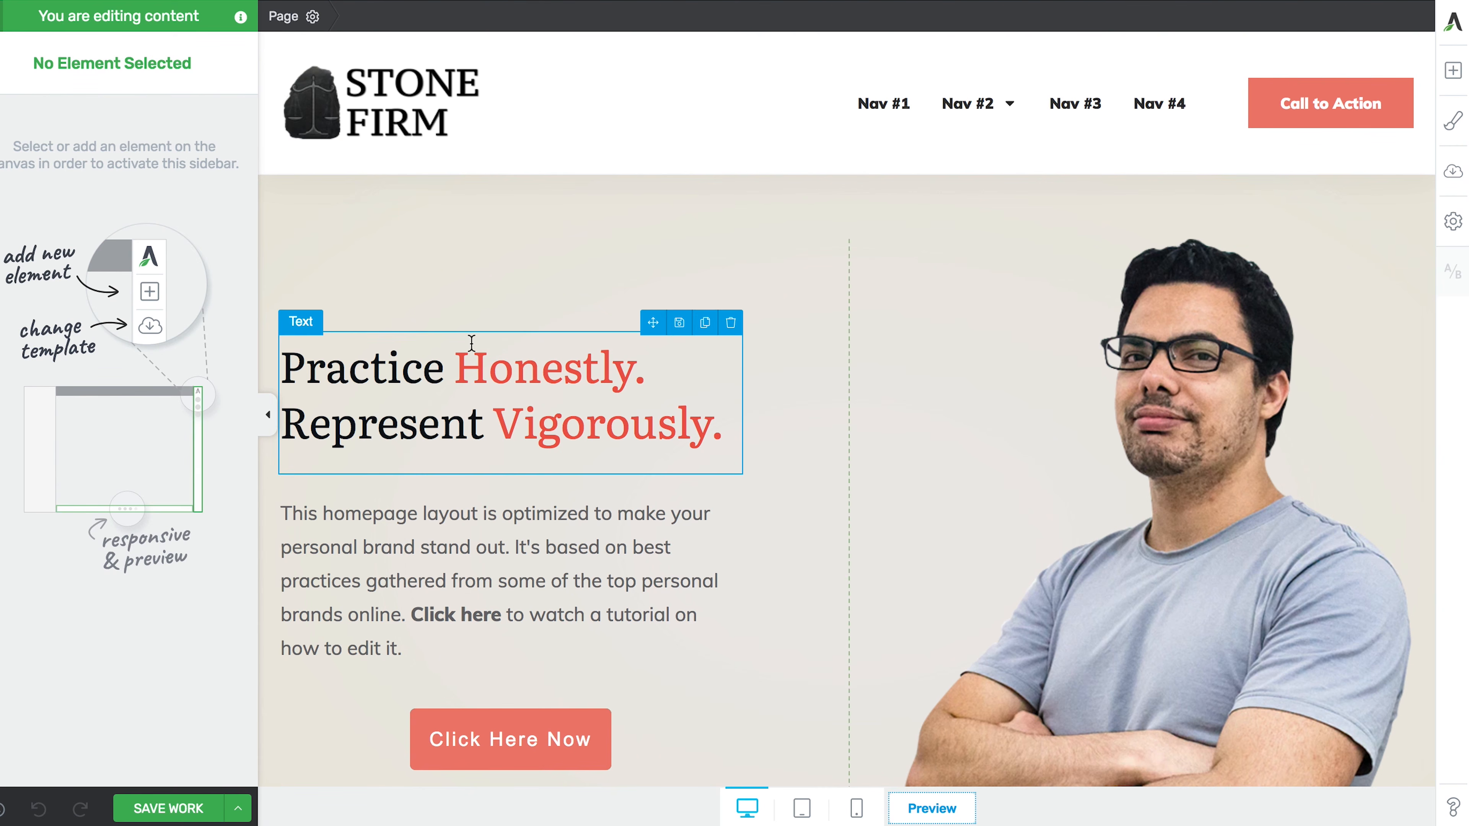
pyautogui.click(891, 123)
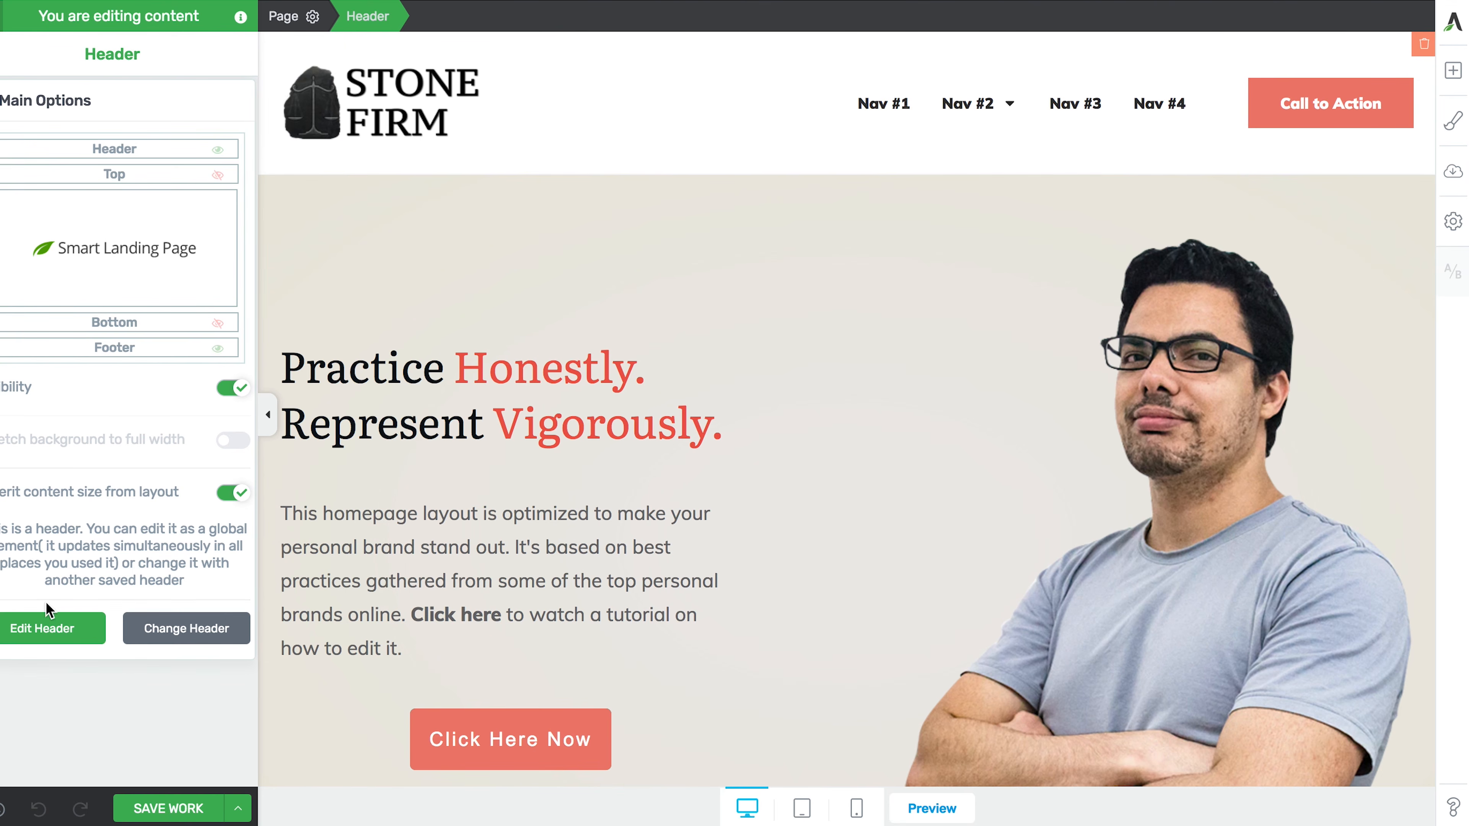
pyautogui.click(41, 625)
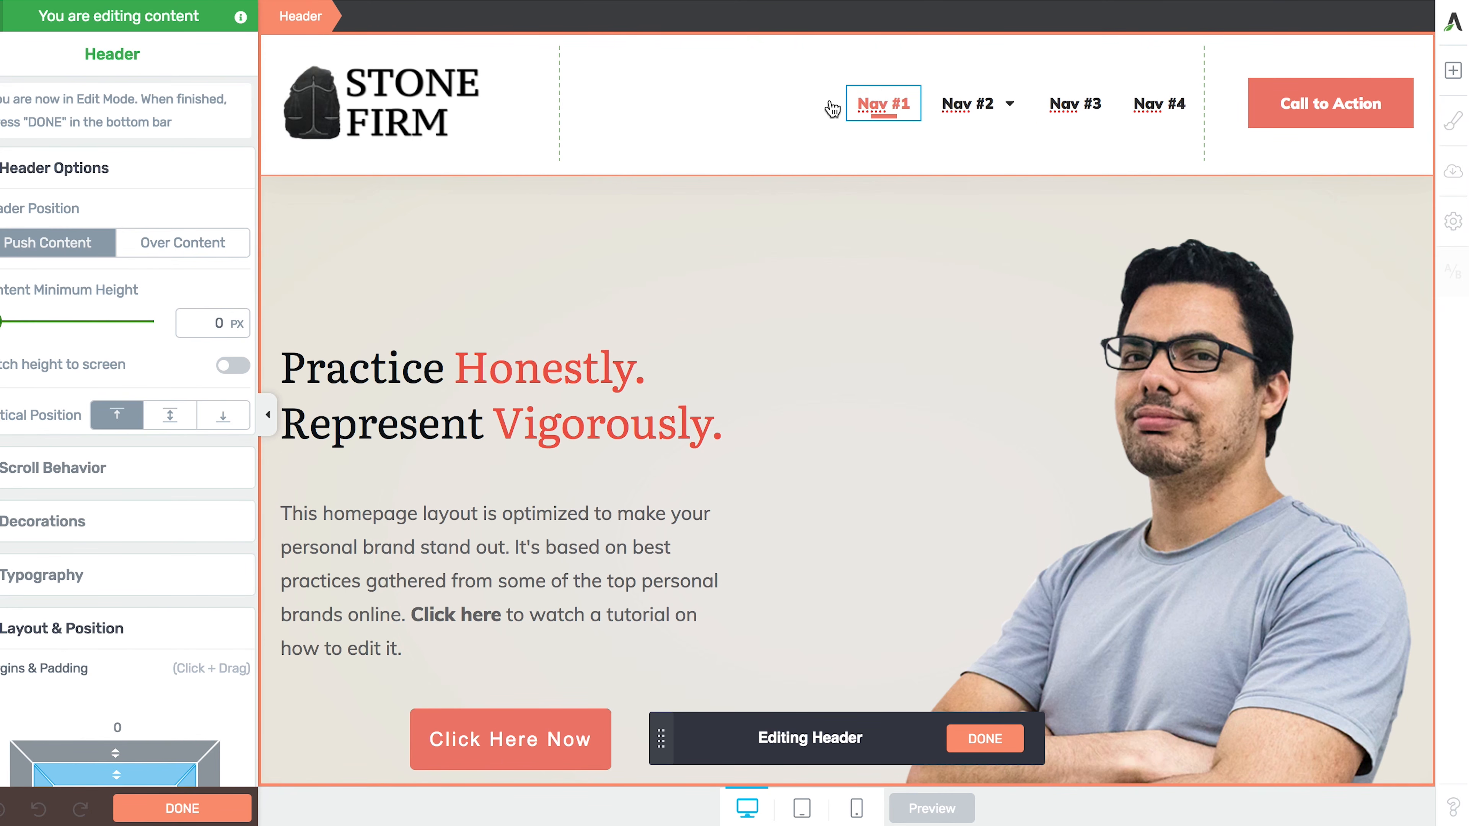
# - Rename the header menu items Nav #1 to 'Blog' and Nav #2 to 'About Us'
pyautogui.click(877, 104)
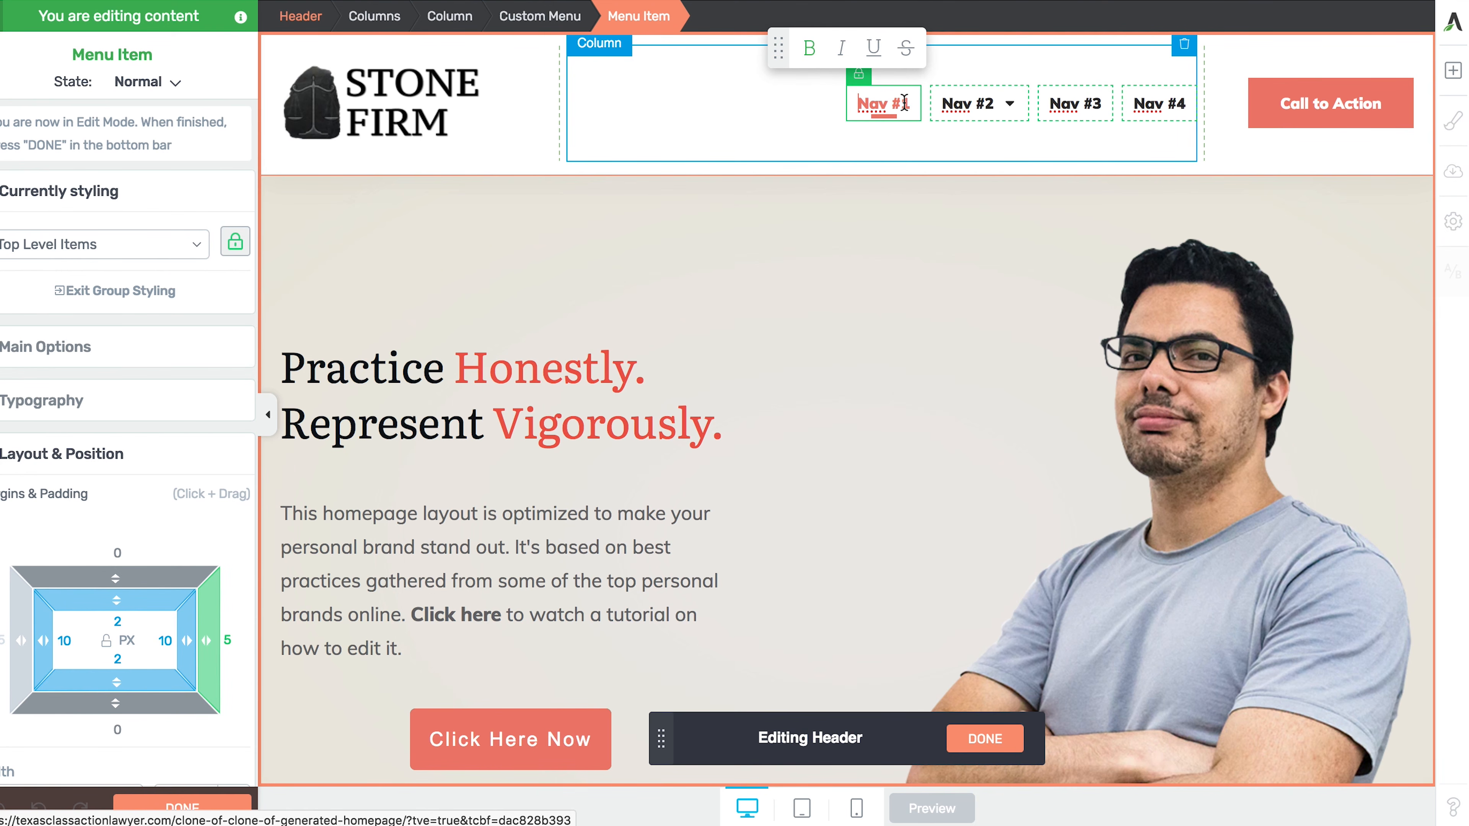
pyautogui.press('BackSpace')
pyautogui.press('BackSpace')
pyautogui.press('BackSpace')
pyautogui.press('BackSpace')
pyautogui.press('BackSpace')
pyautogui.press('BackSpace')
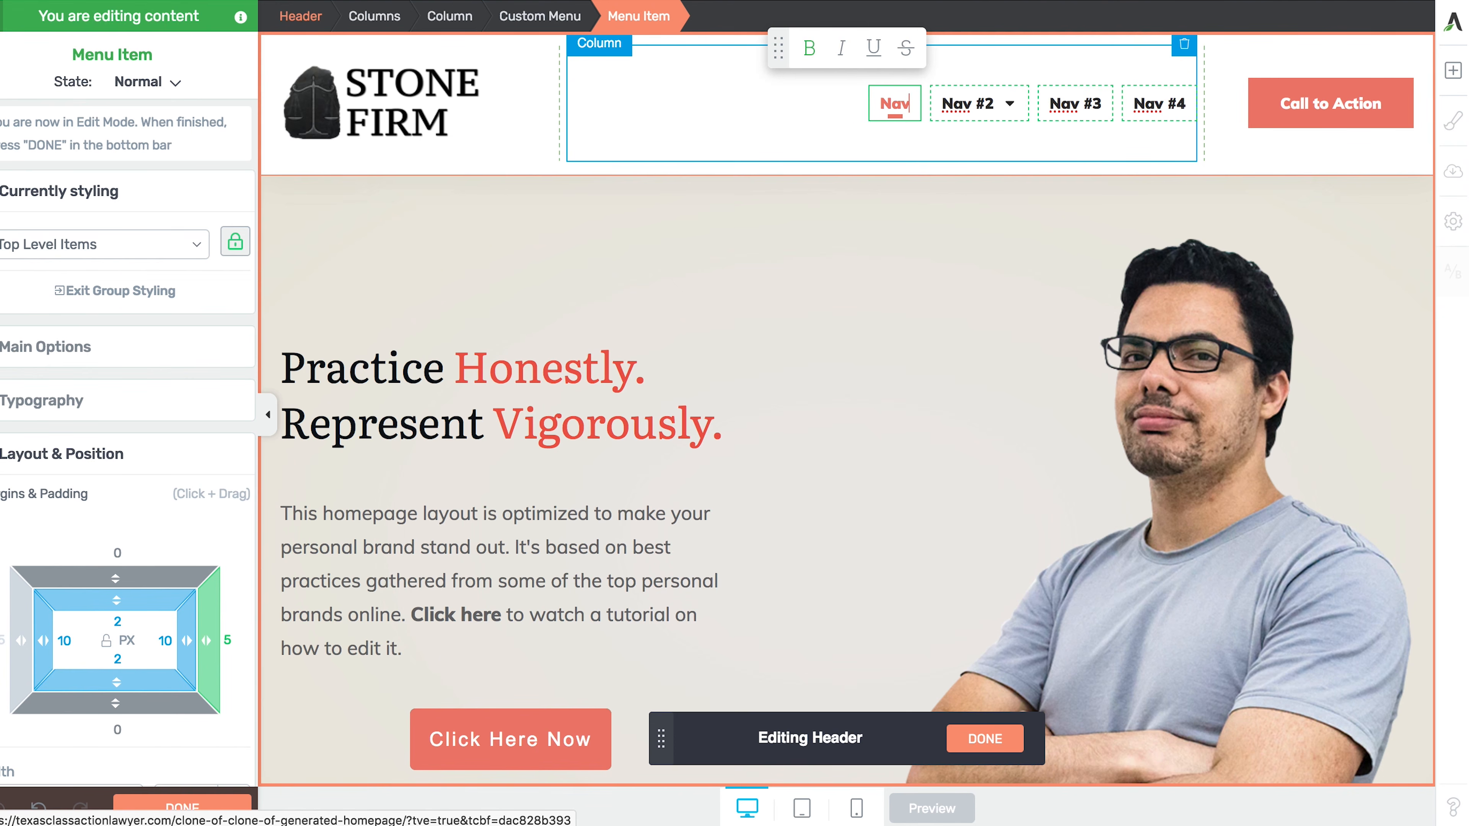
pyautogui.write('Blog')
pyautogui.tripleClick(938, 118)
pyautogui.write('About US')
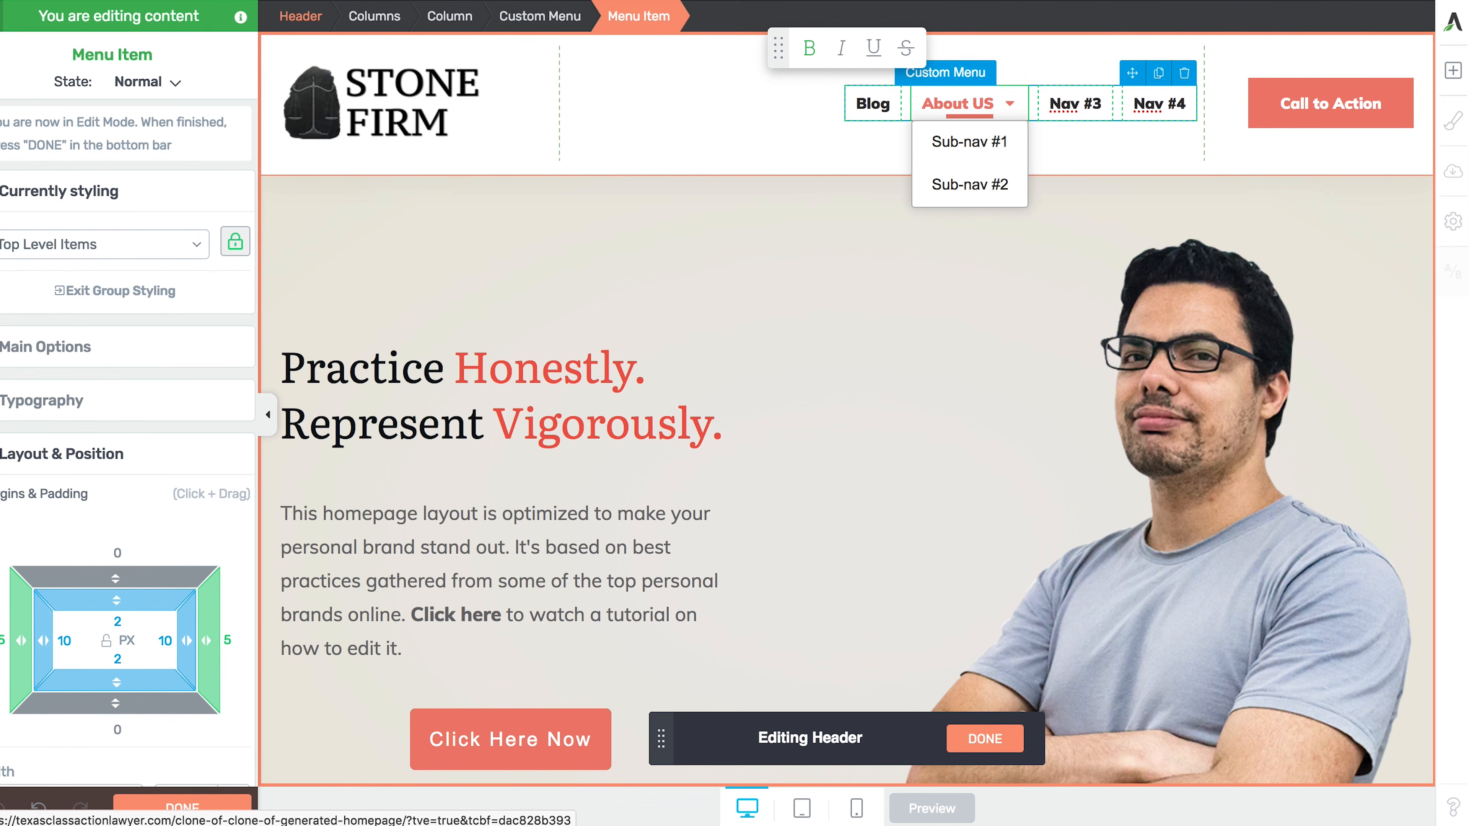
pyautogui.press('BackSpace')
pyautogui.write('s')
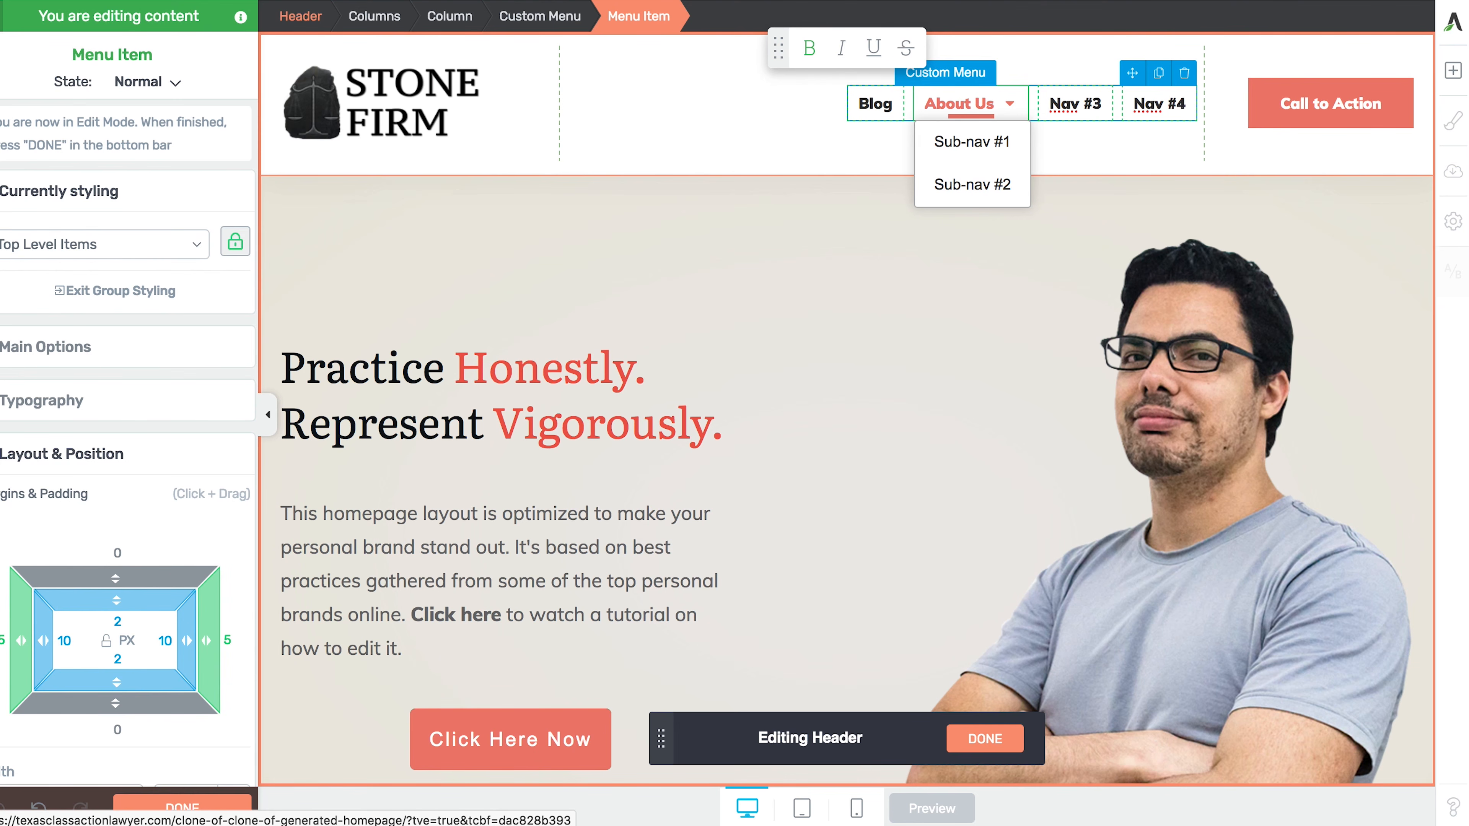
# - Relabel the first About Us dropdown entry 'Rando on Homepage' and clear the second entry
pyautogui.click(944, 142)
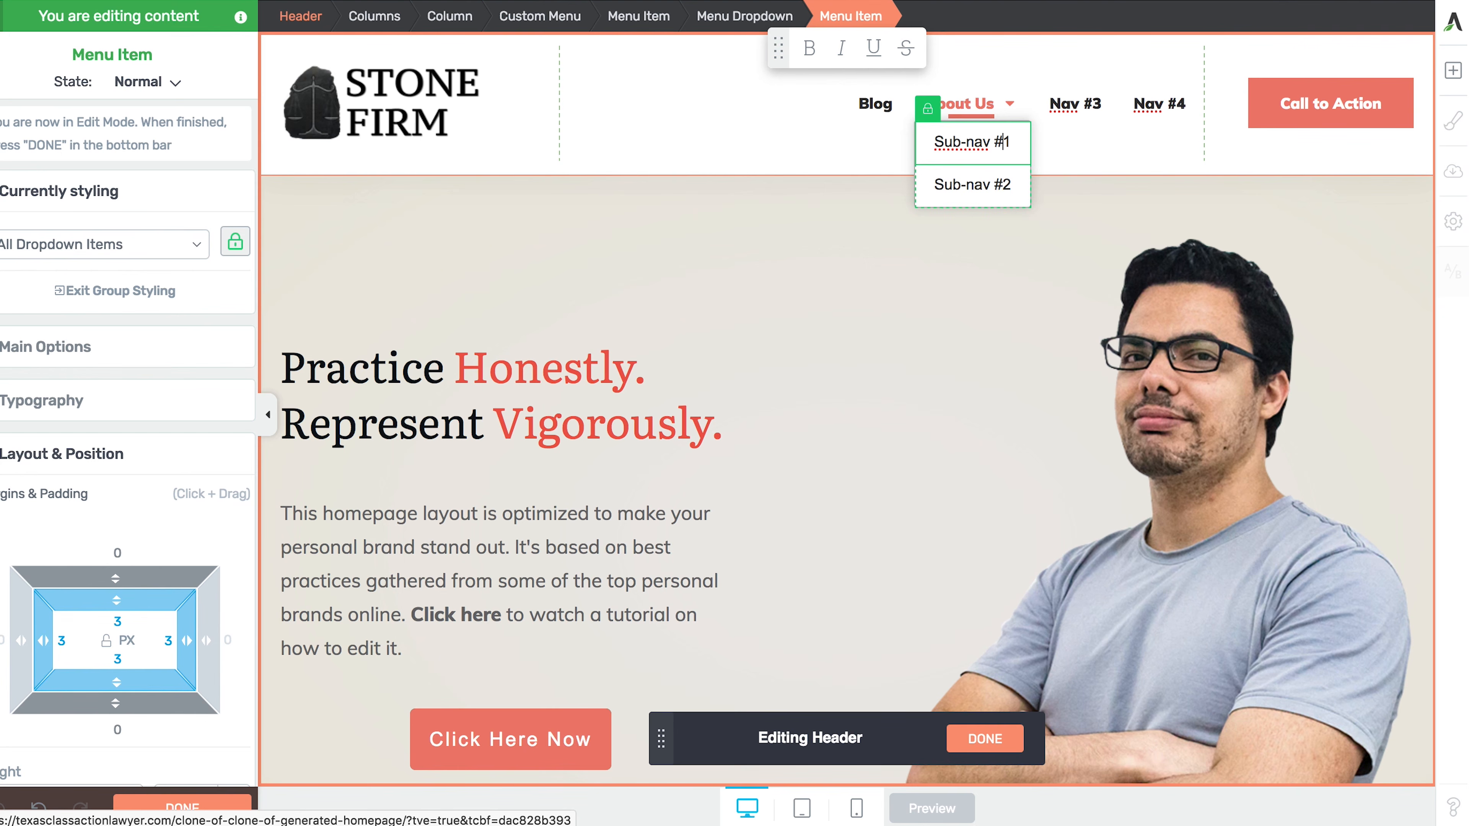
pyautogui.press('BackSpace')
pyautogui.press('BackSpace')
pyautogui.press('BackSpace')
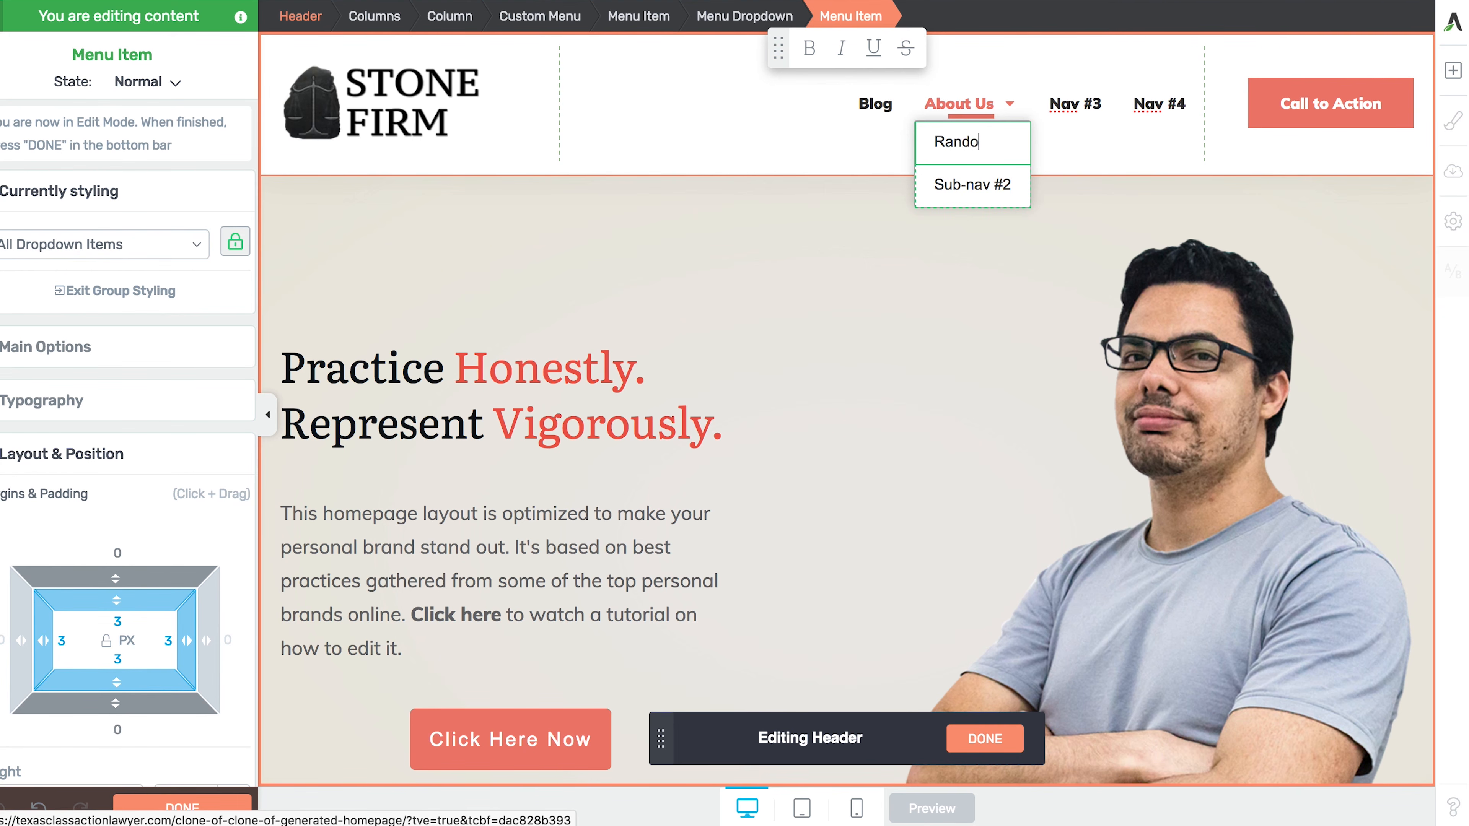
pyautogui.write('Rando on Homes')
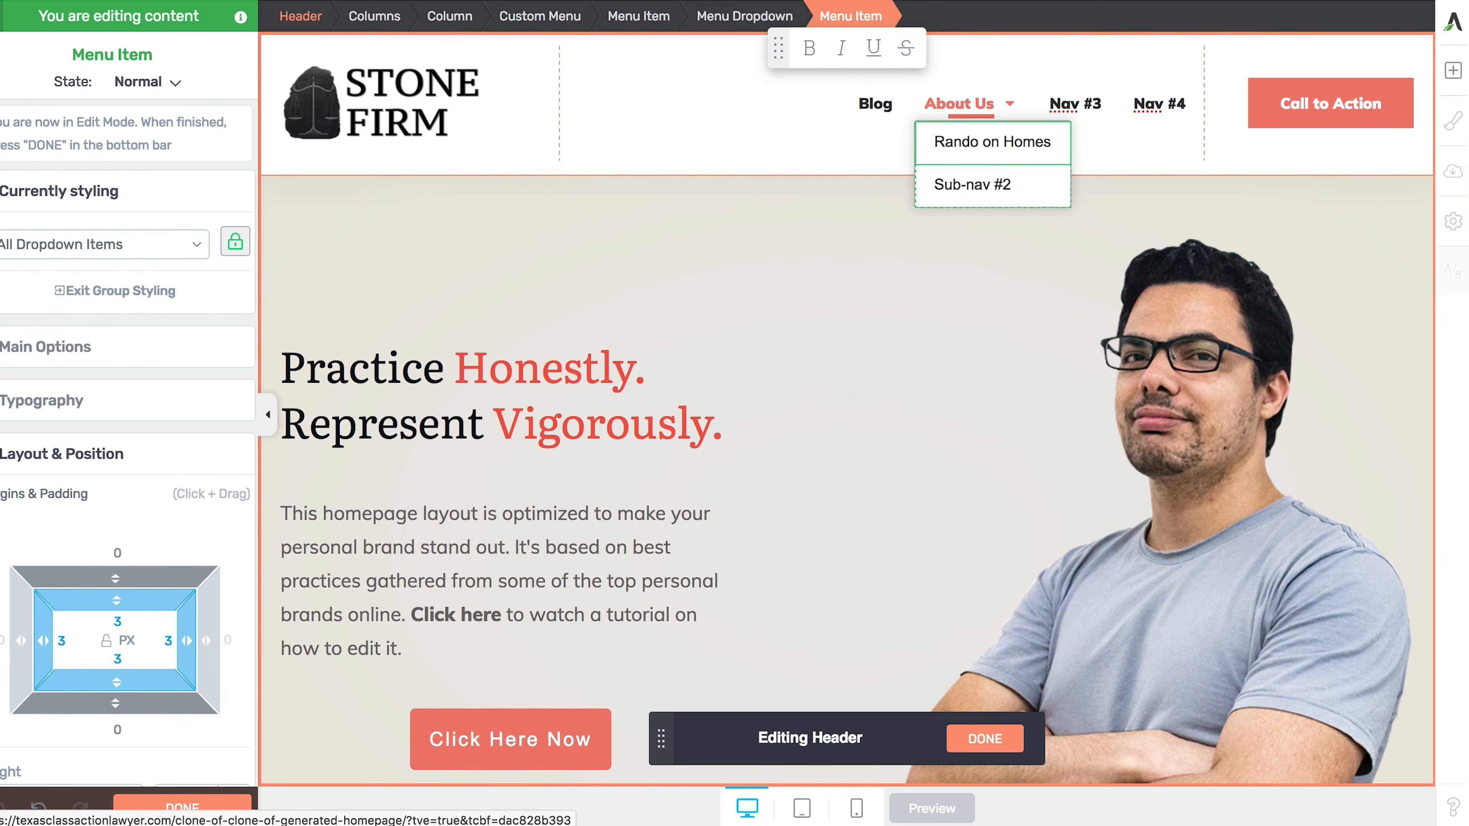
pyautogui.press('BackSpace')
pyautogui.write('page')
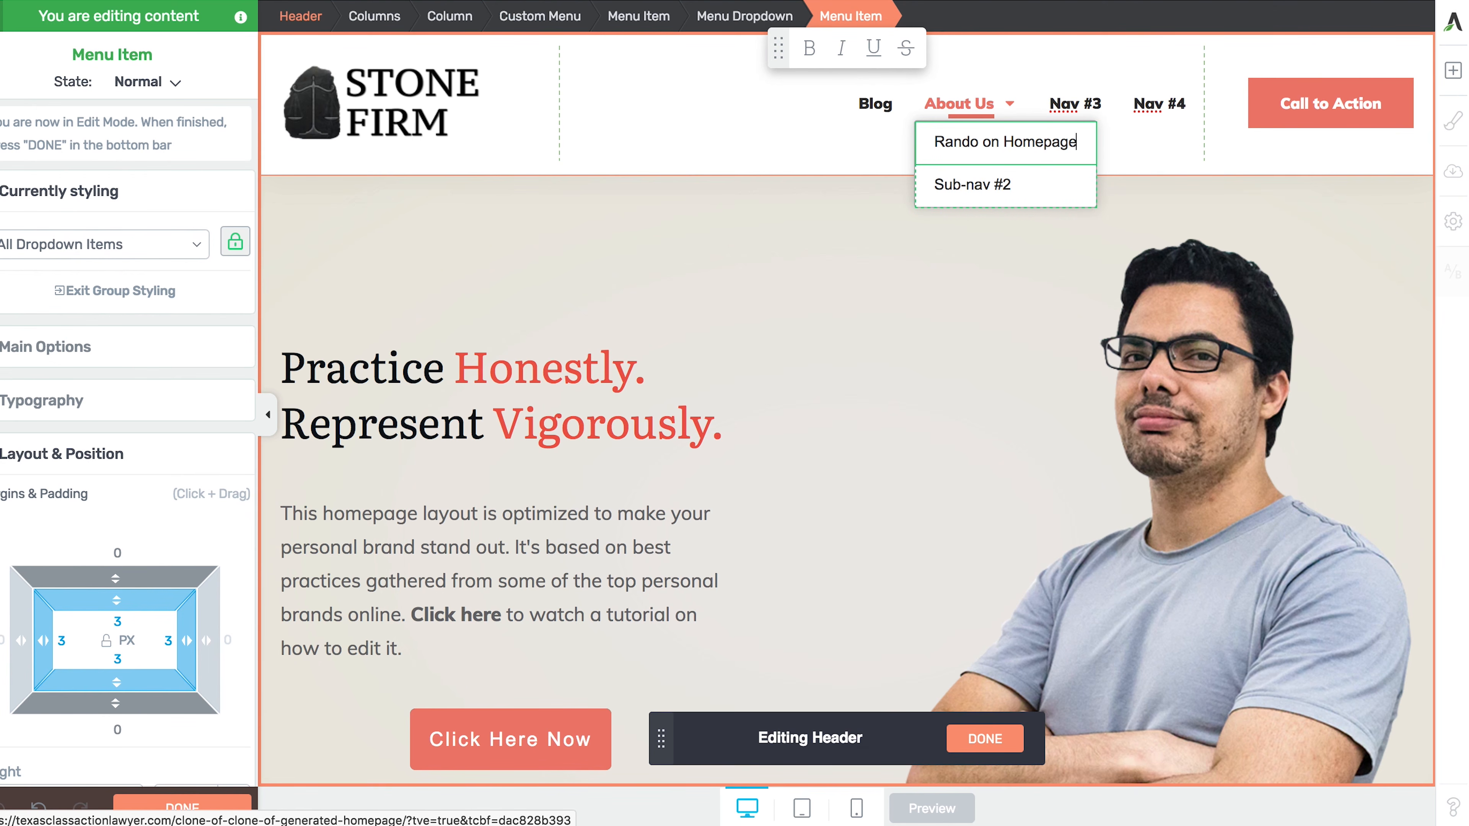
pyautogui.tripleClick(992, 184)
pyautogui.press('BackSpace')
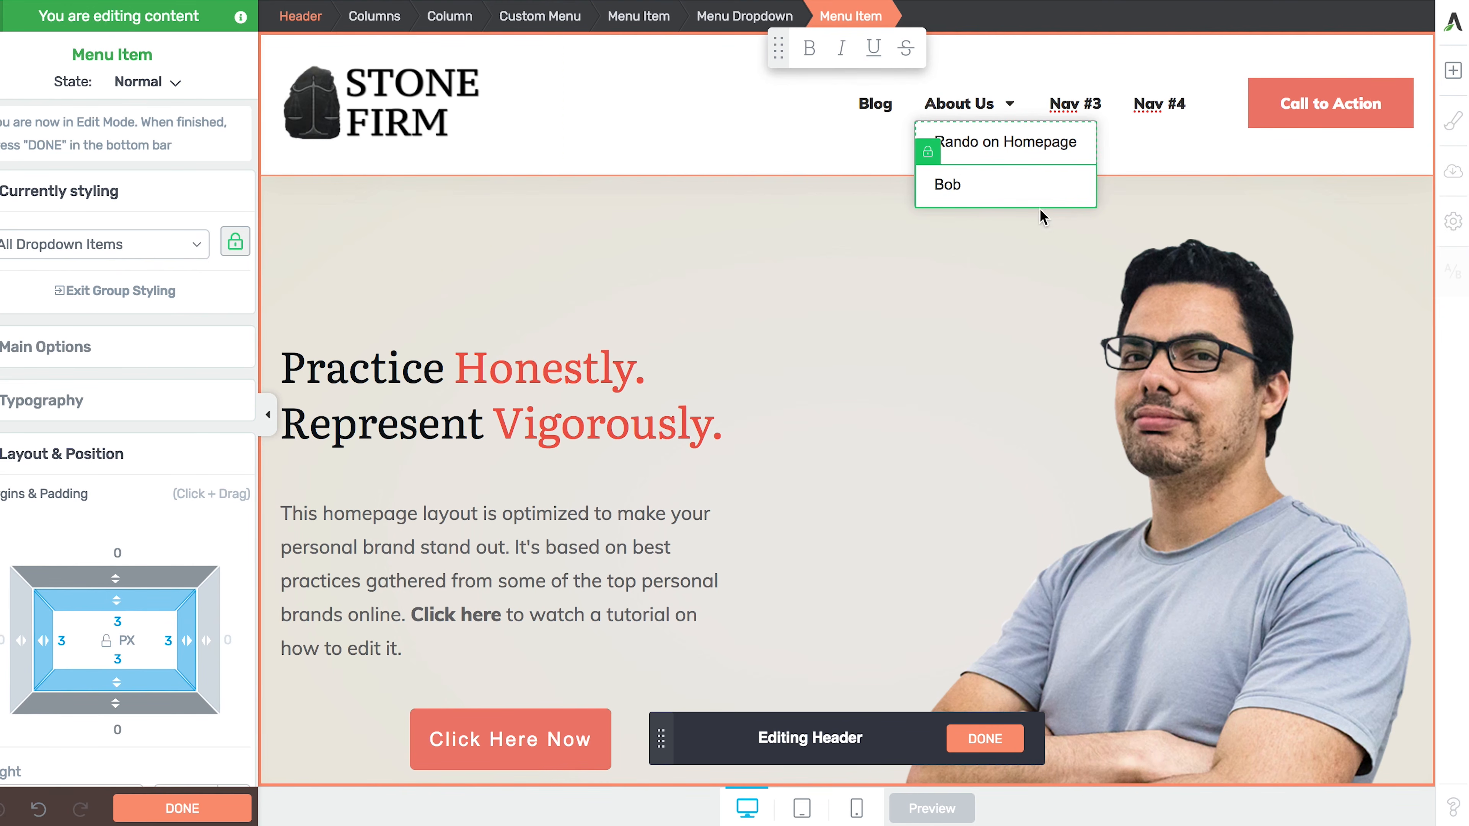
pyautogui.click(895, 152)
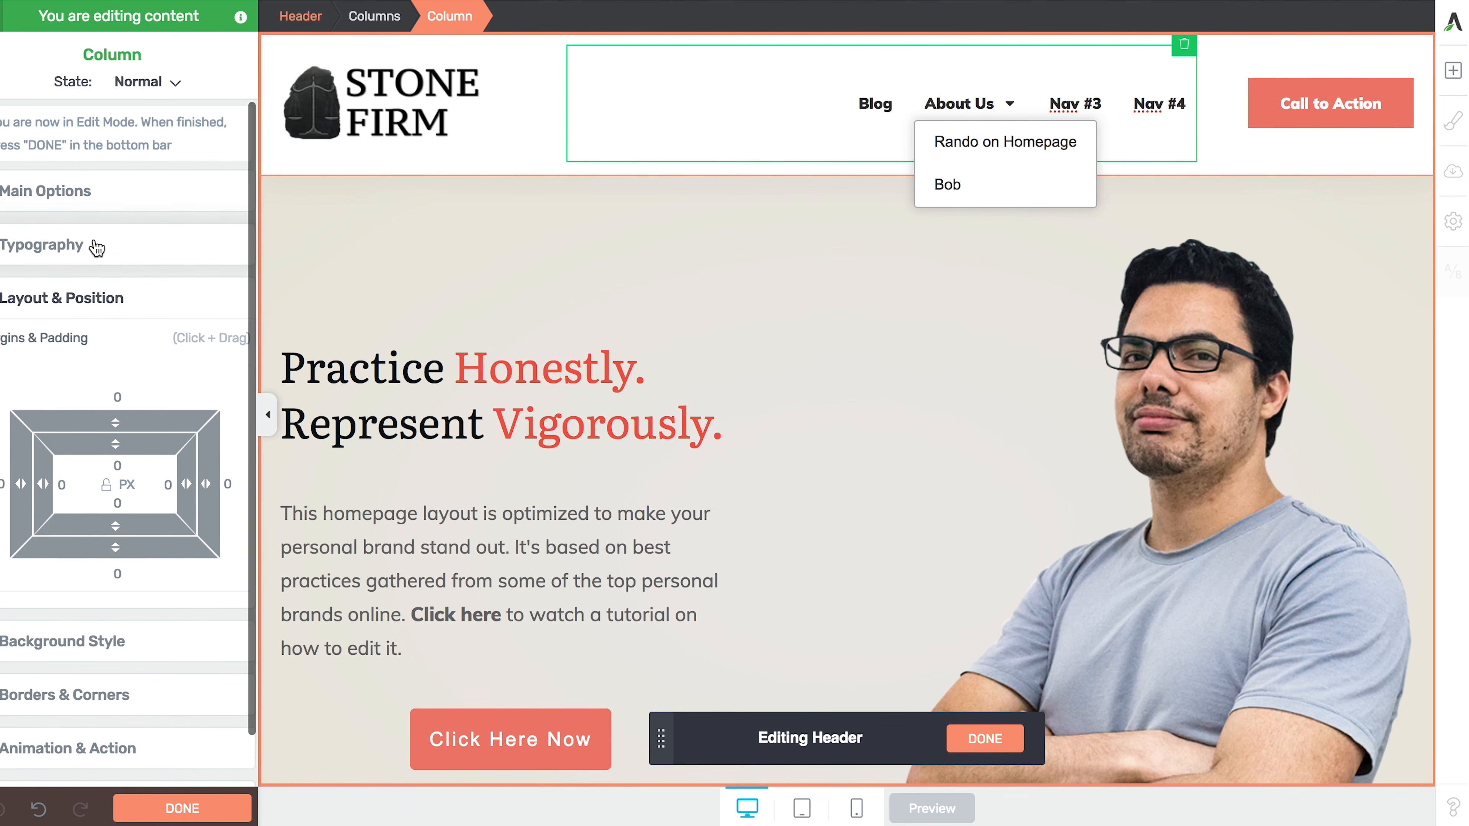
# - Check the header column options, select the Blog item, and exit header editing with DONE
pyautogui.scroll(-1, 87, 232)
pyautogui.click(84, 213)
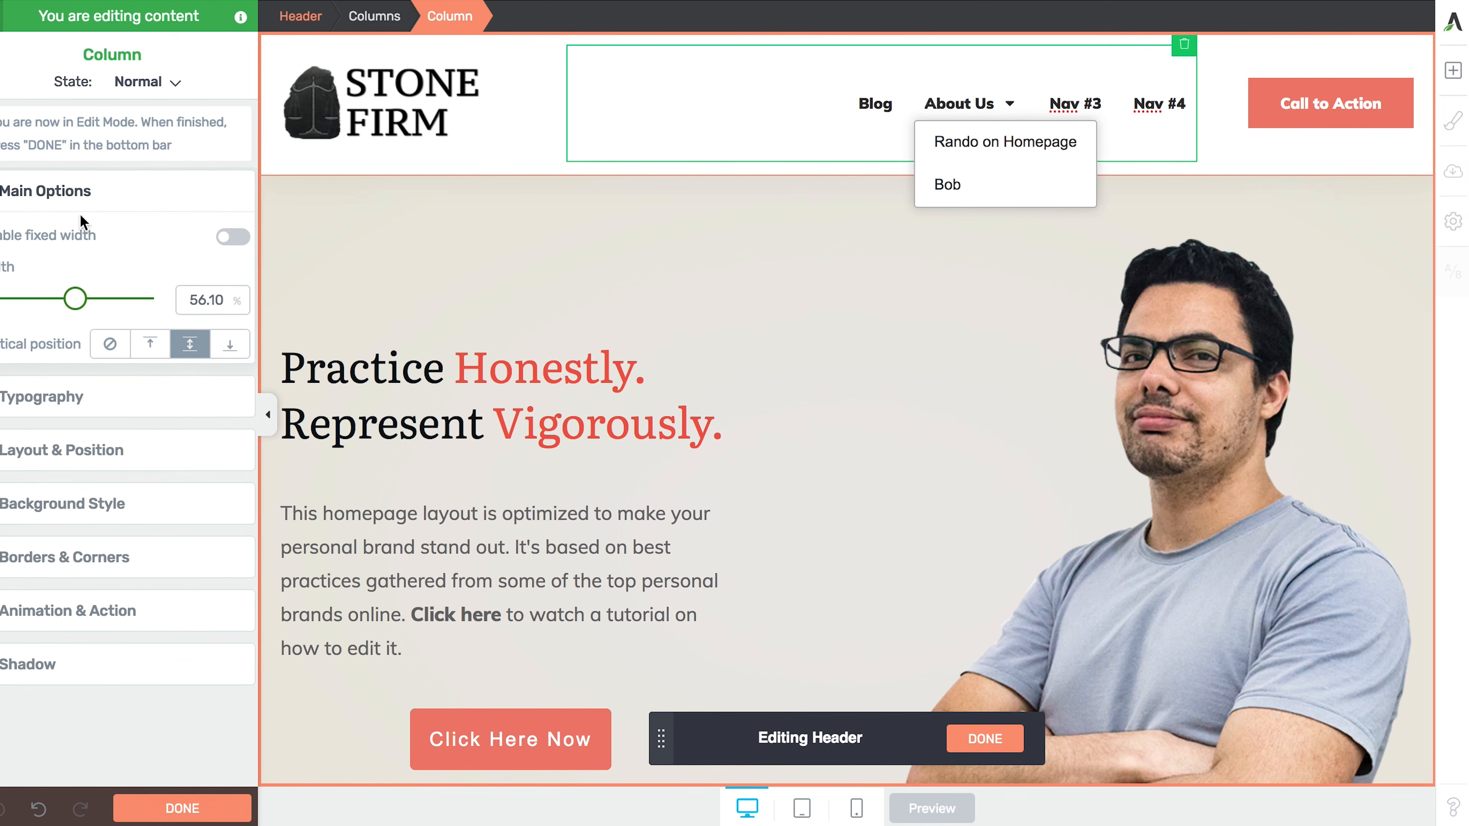
pyautogui.click(900, 103)
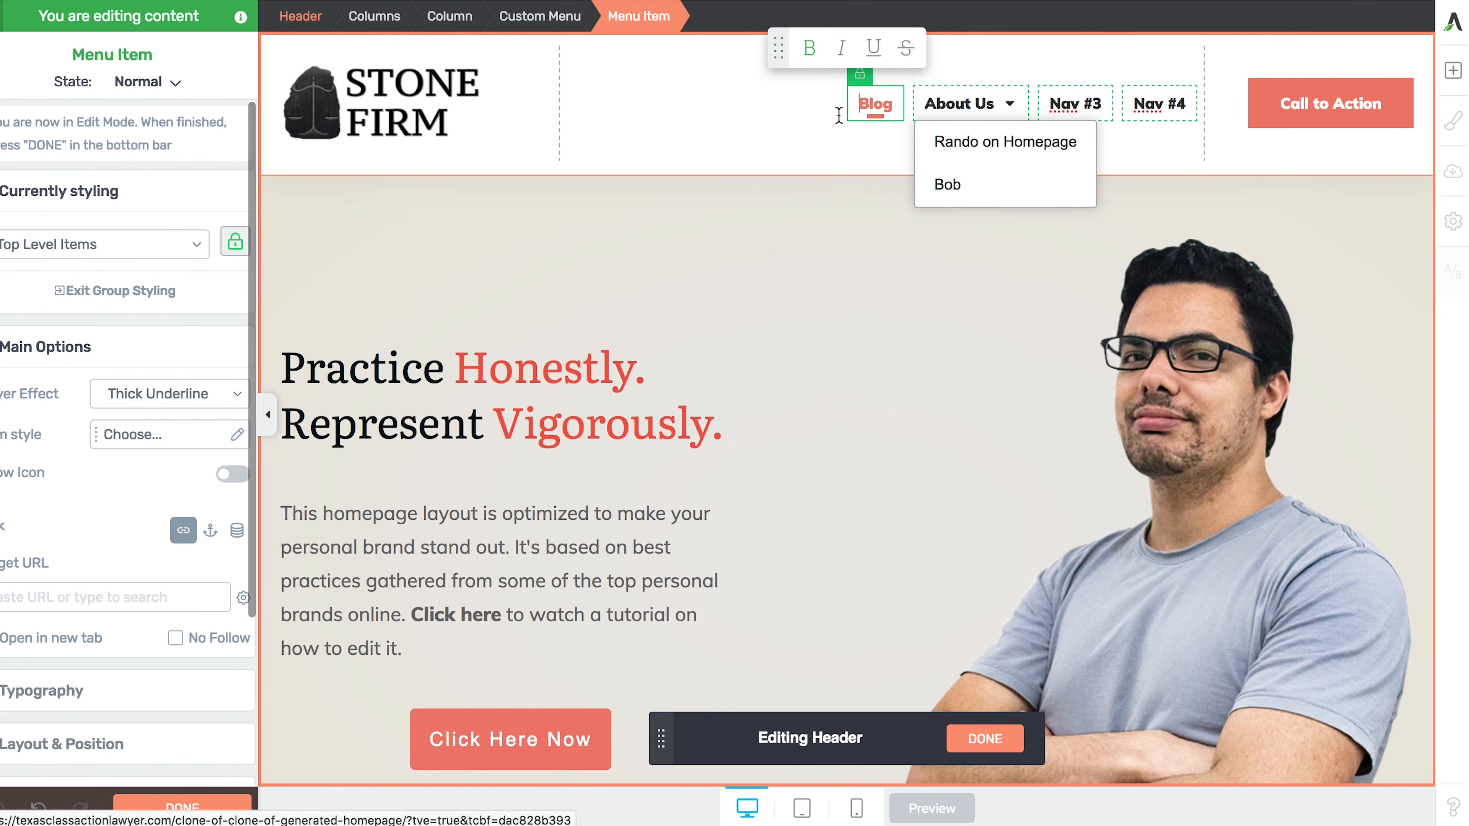
pyautogui.scroll(-3, 88, 492)
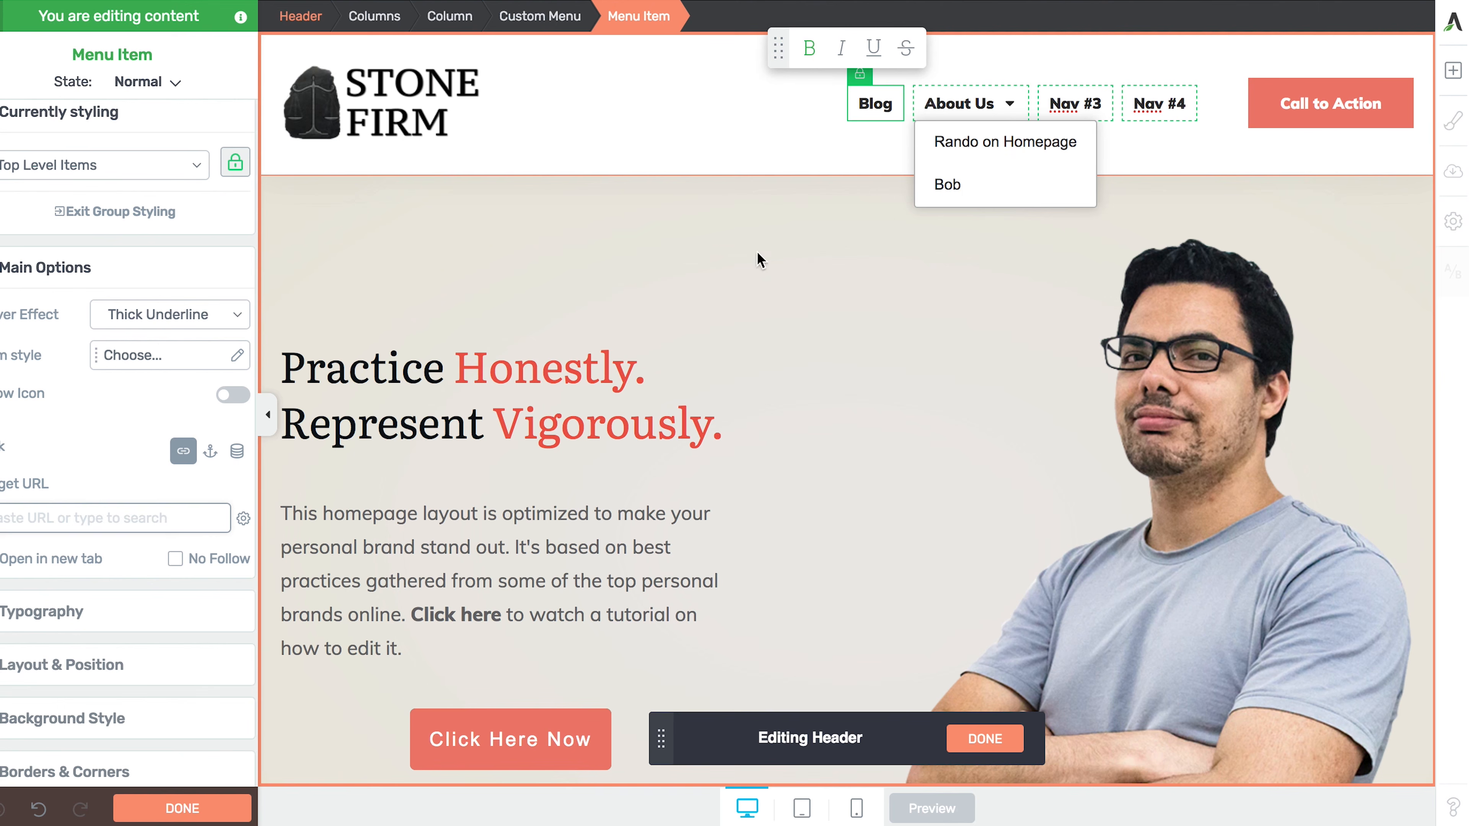
pyautogui.click(977, 739)
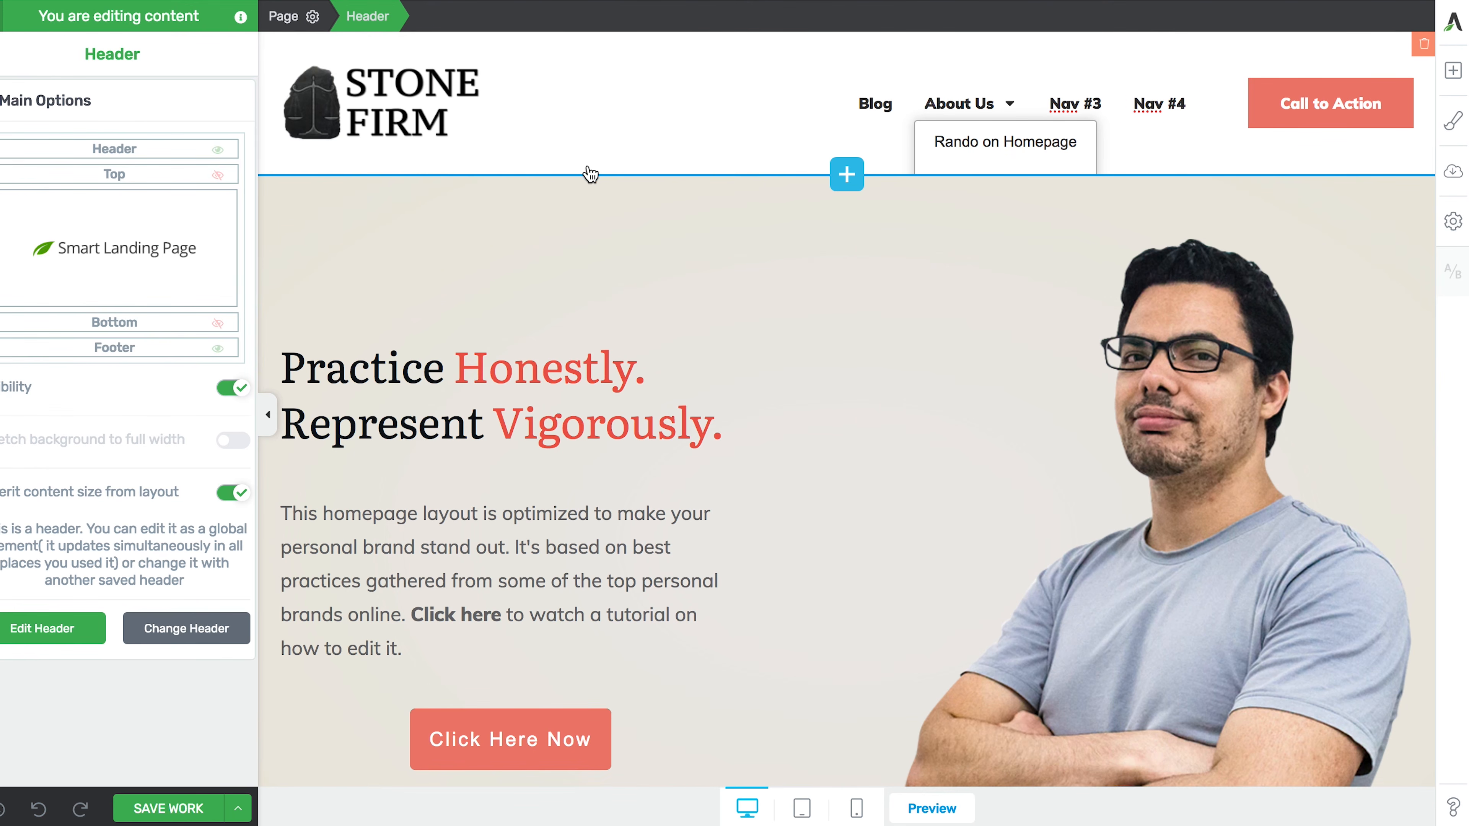
# - Select the page footer, then return to the testimonials and 'Got 3 Minutes?' bar
pyautogui.scroll(-10, 601, 366)
pyautogui.scroll(-15, 601, 365)
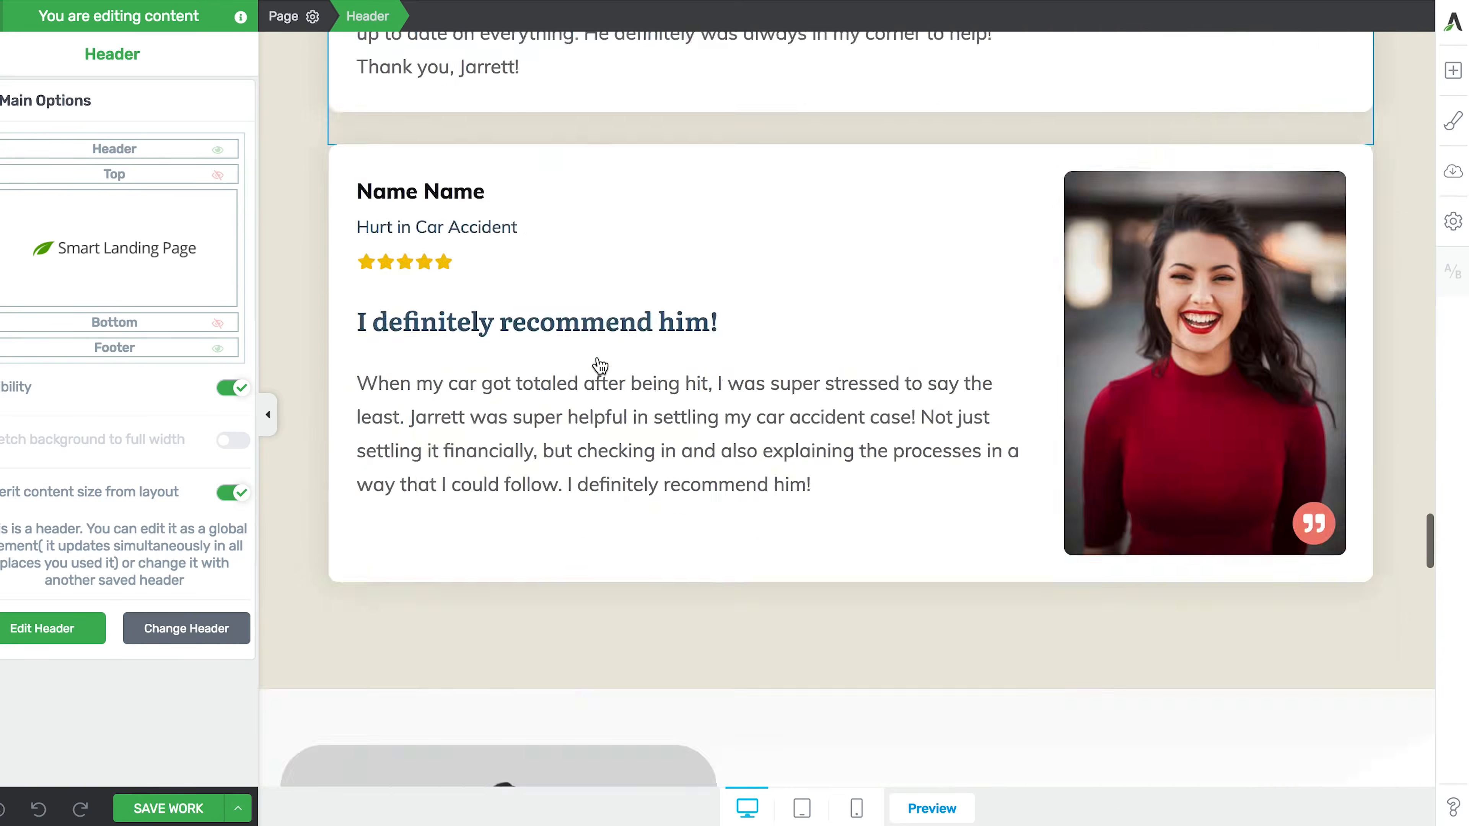
pyautogui.click(535, 619)
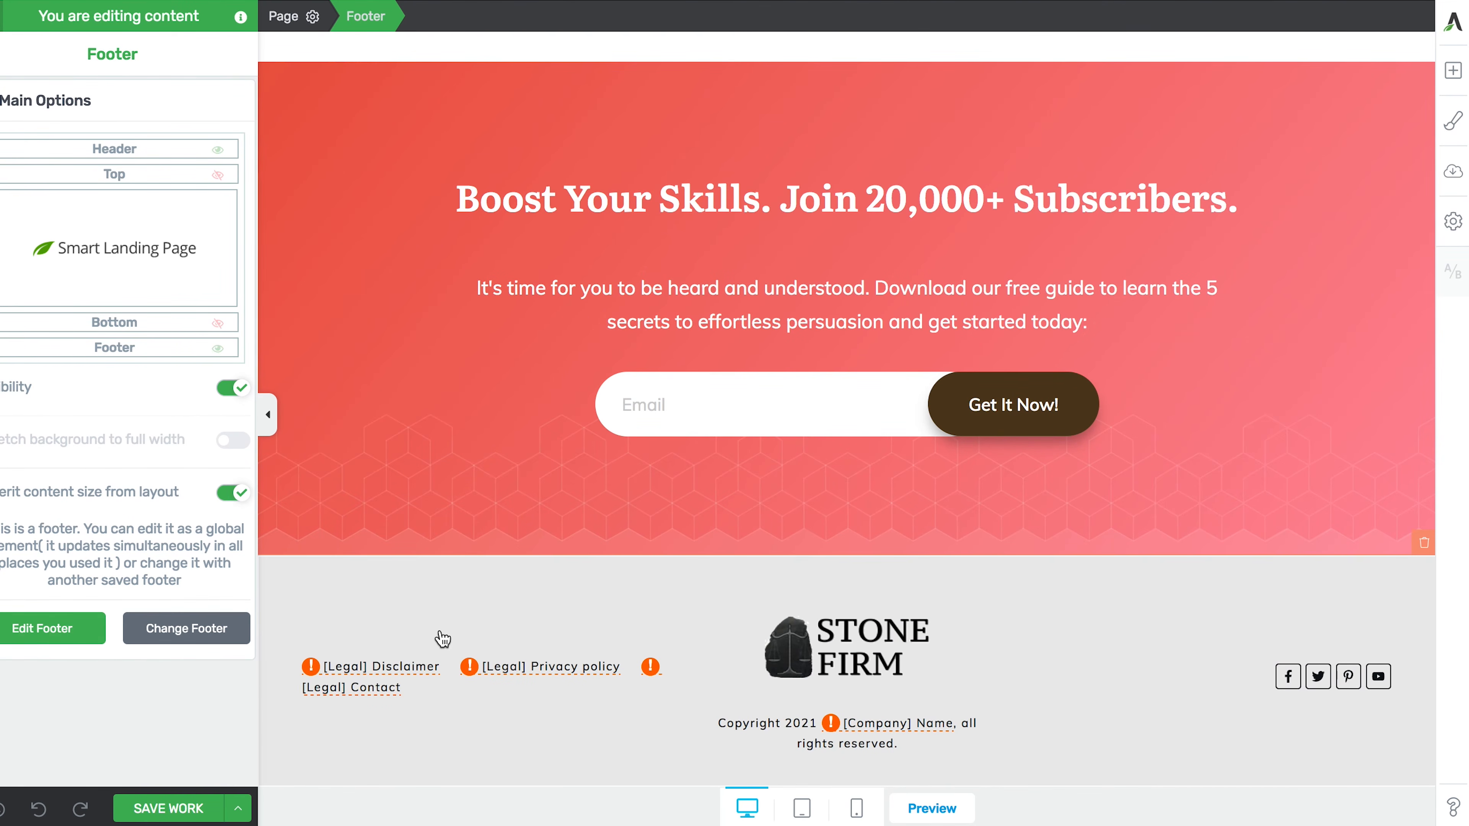
pyautogui.scroll(10, 667, 457)
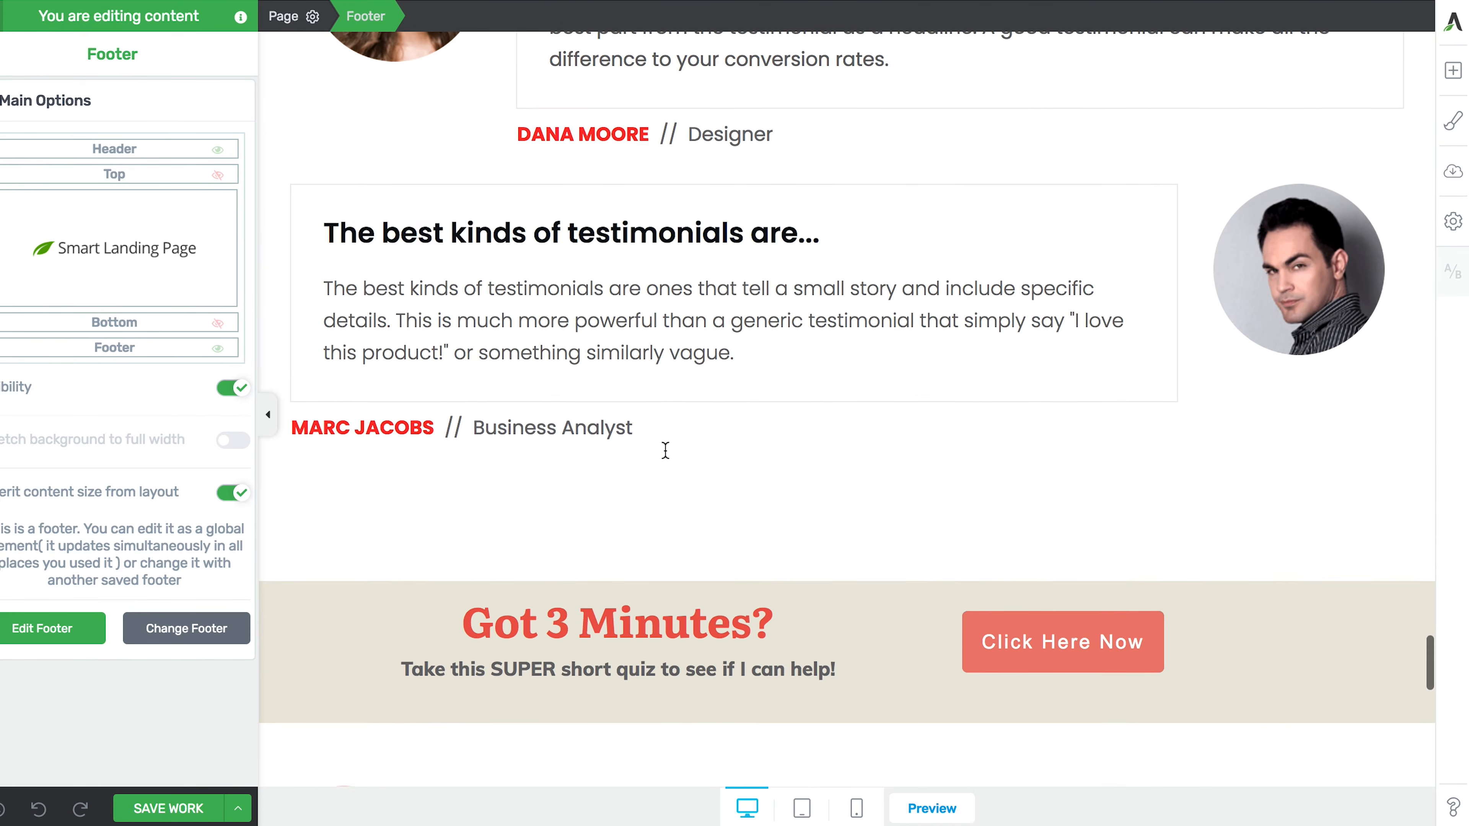